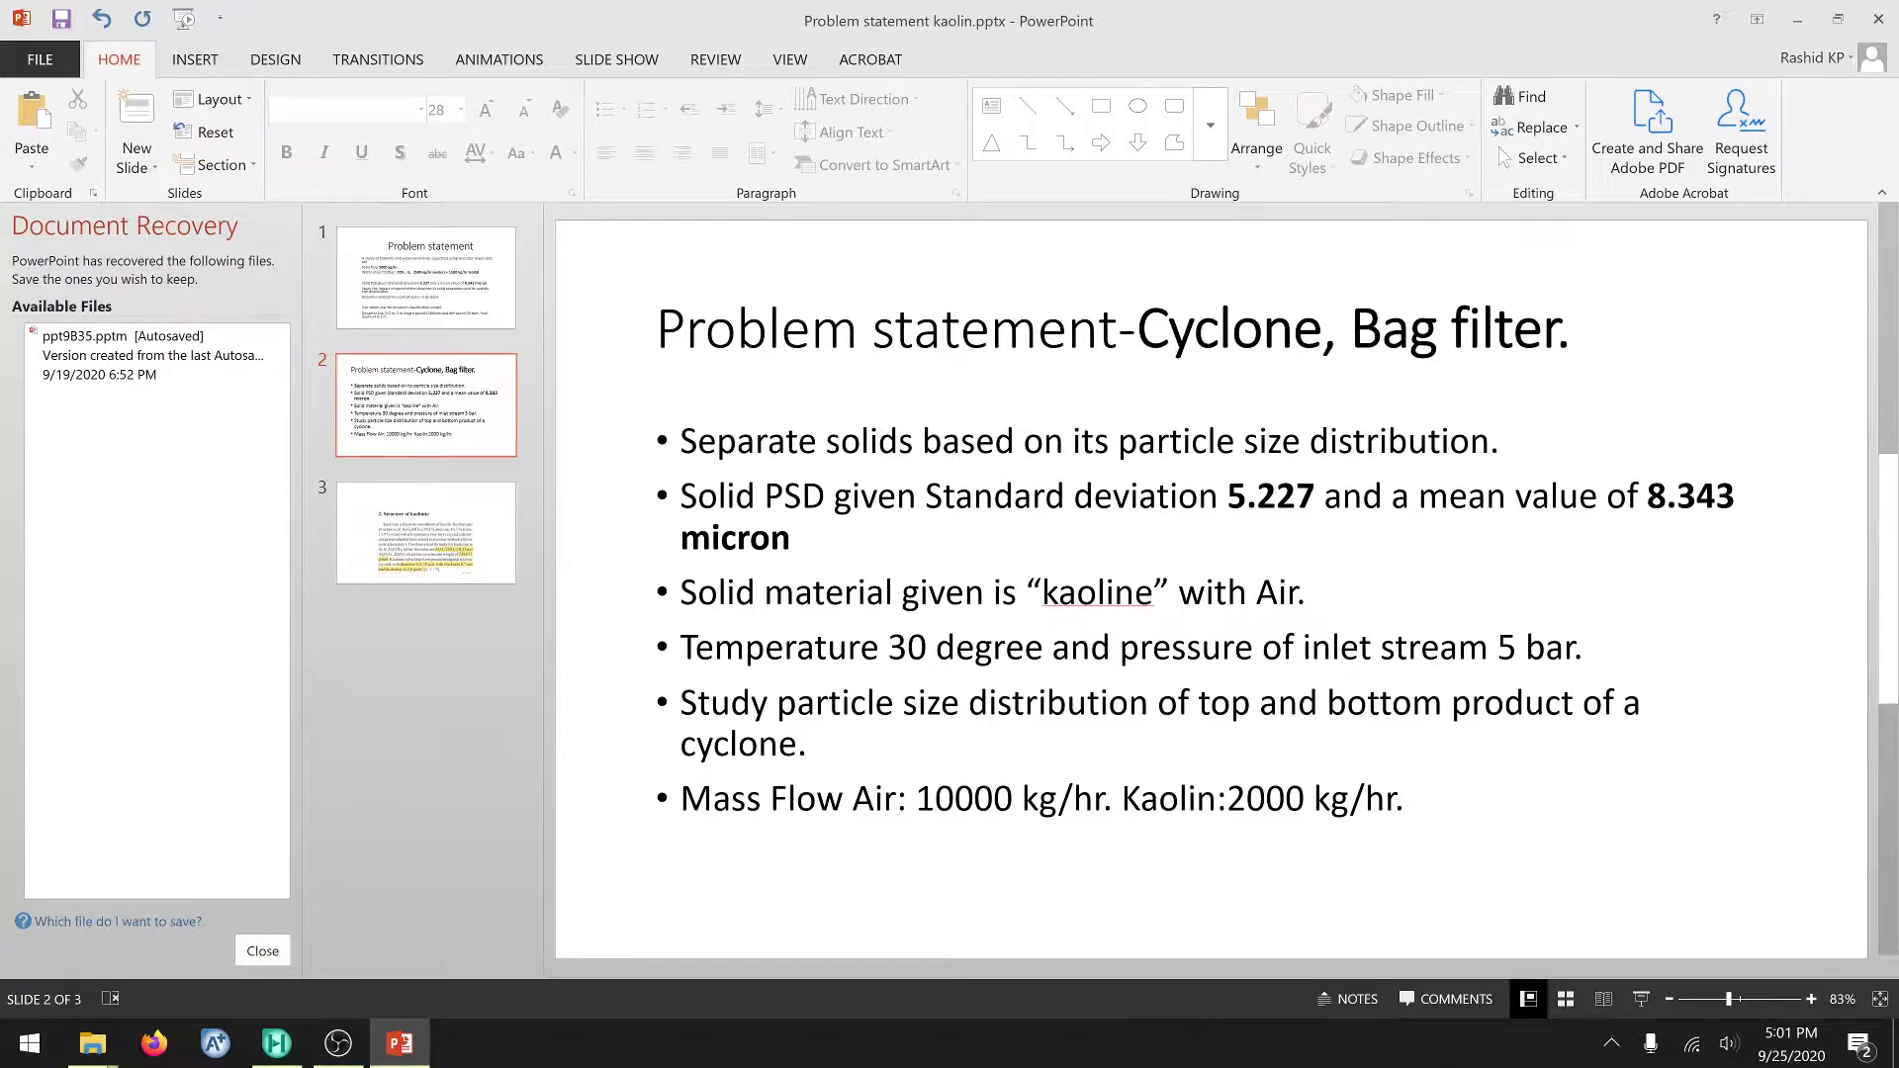
pyautogui.scroll(-1, 943, 587)
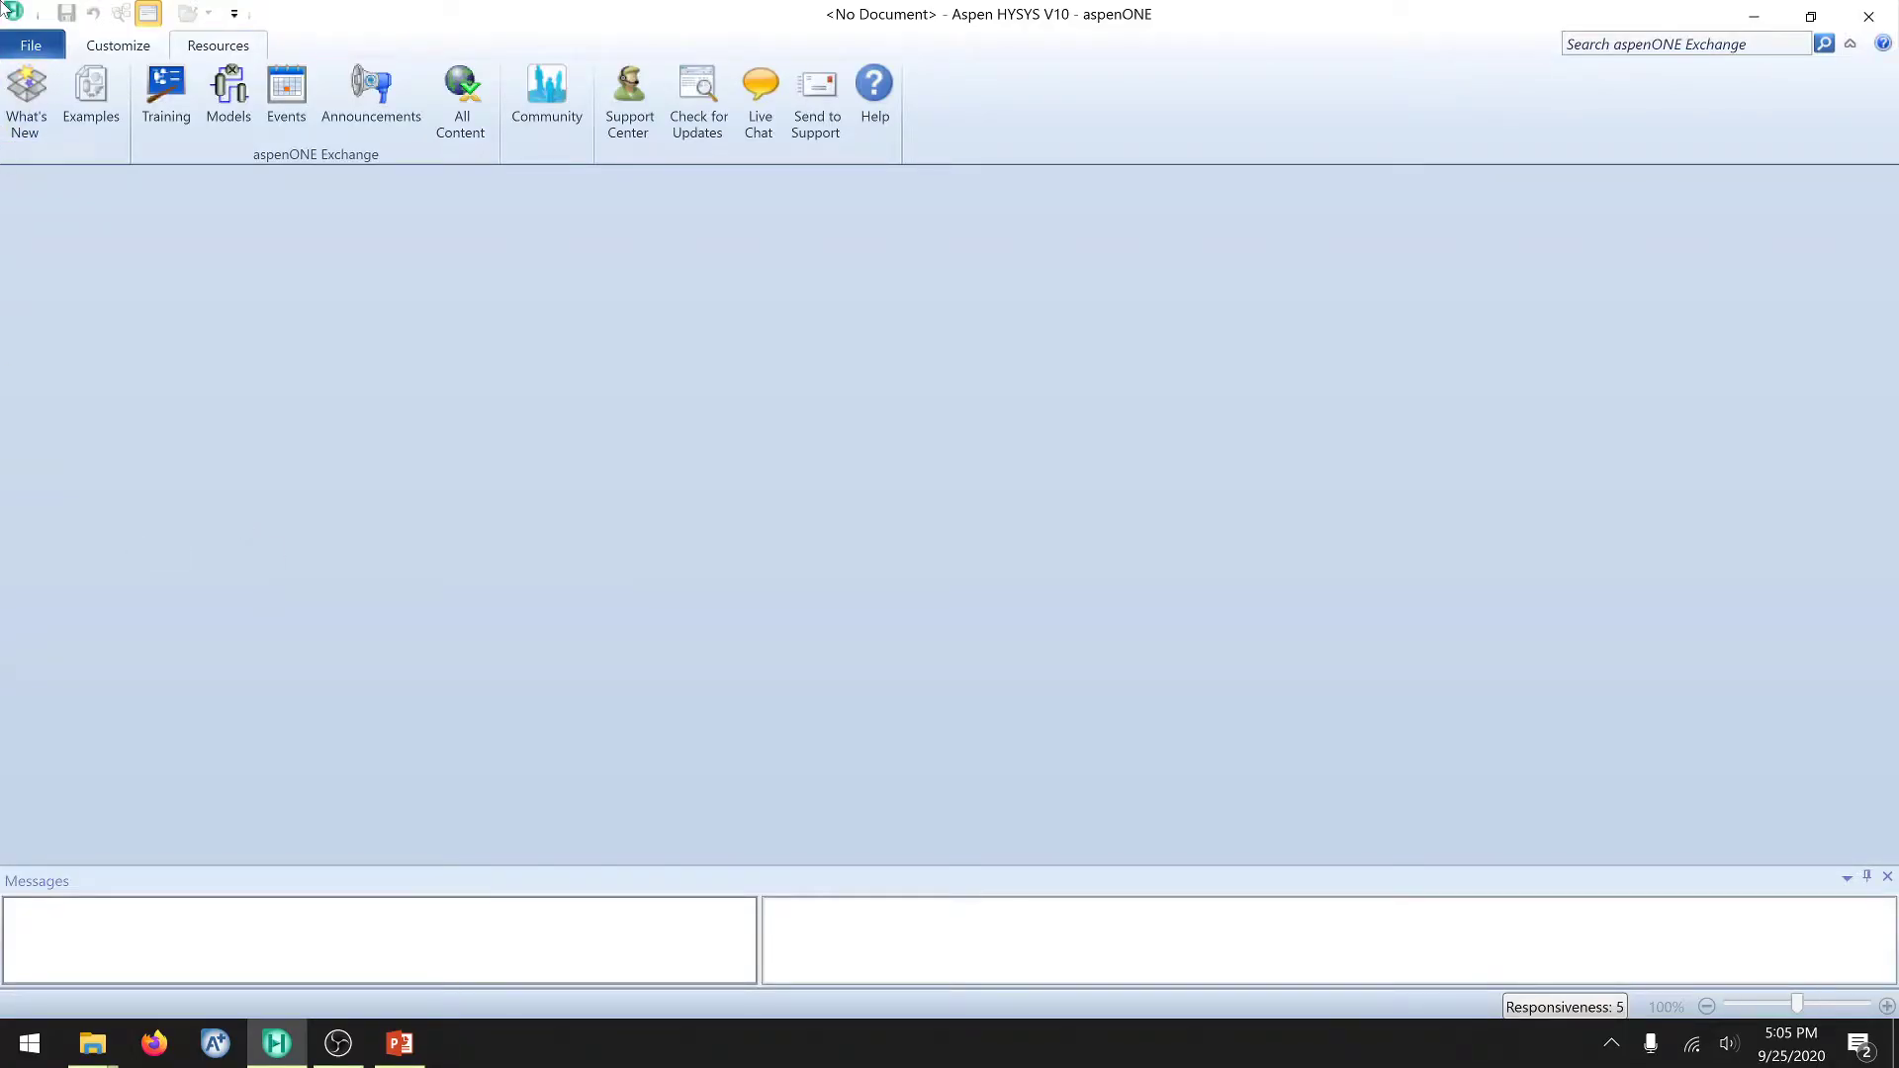
# Step: Create a blank simulation case and add Air to Component List - 1
pyautogui.click(34, 46)
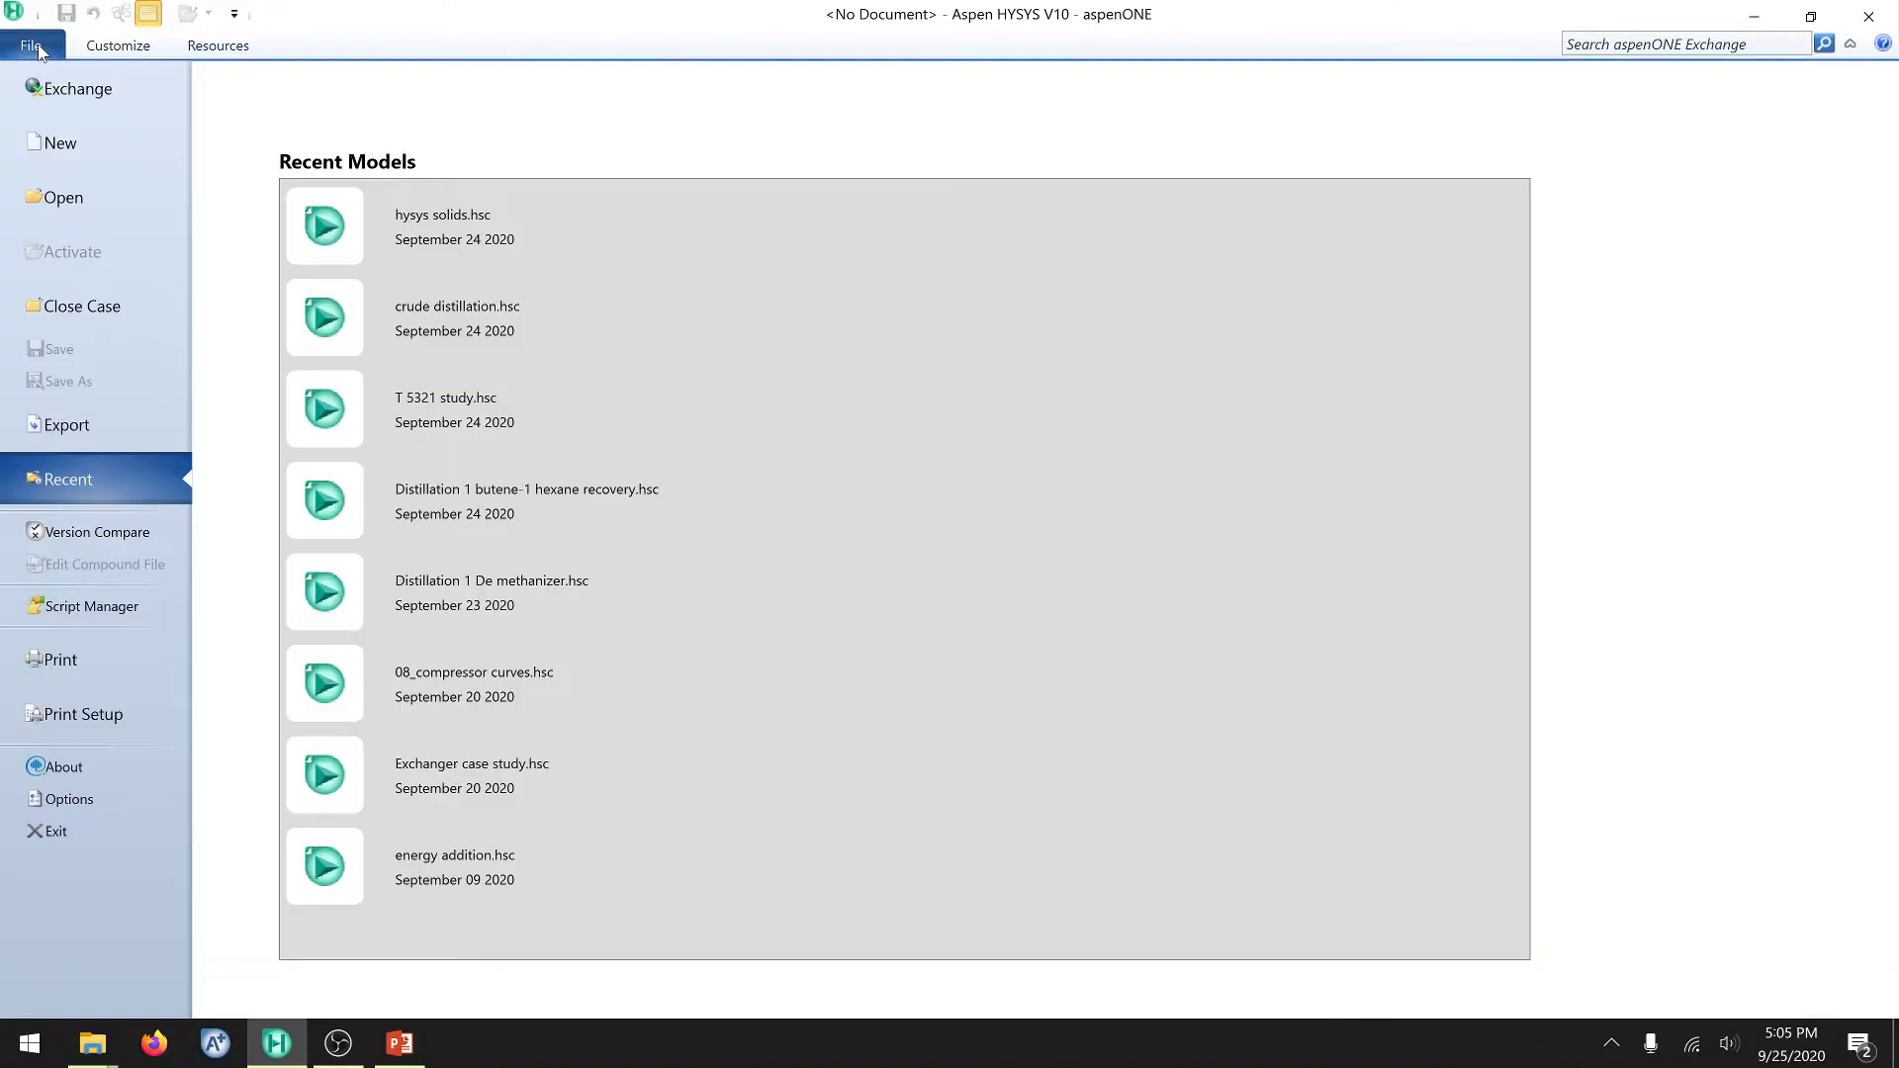
pyautogui.click(54, 144)
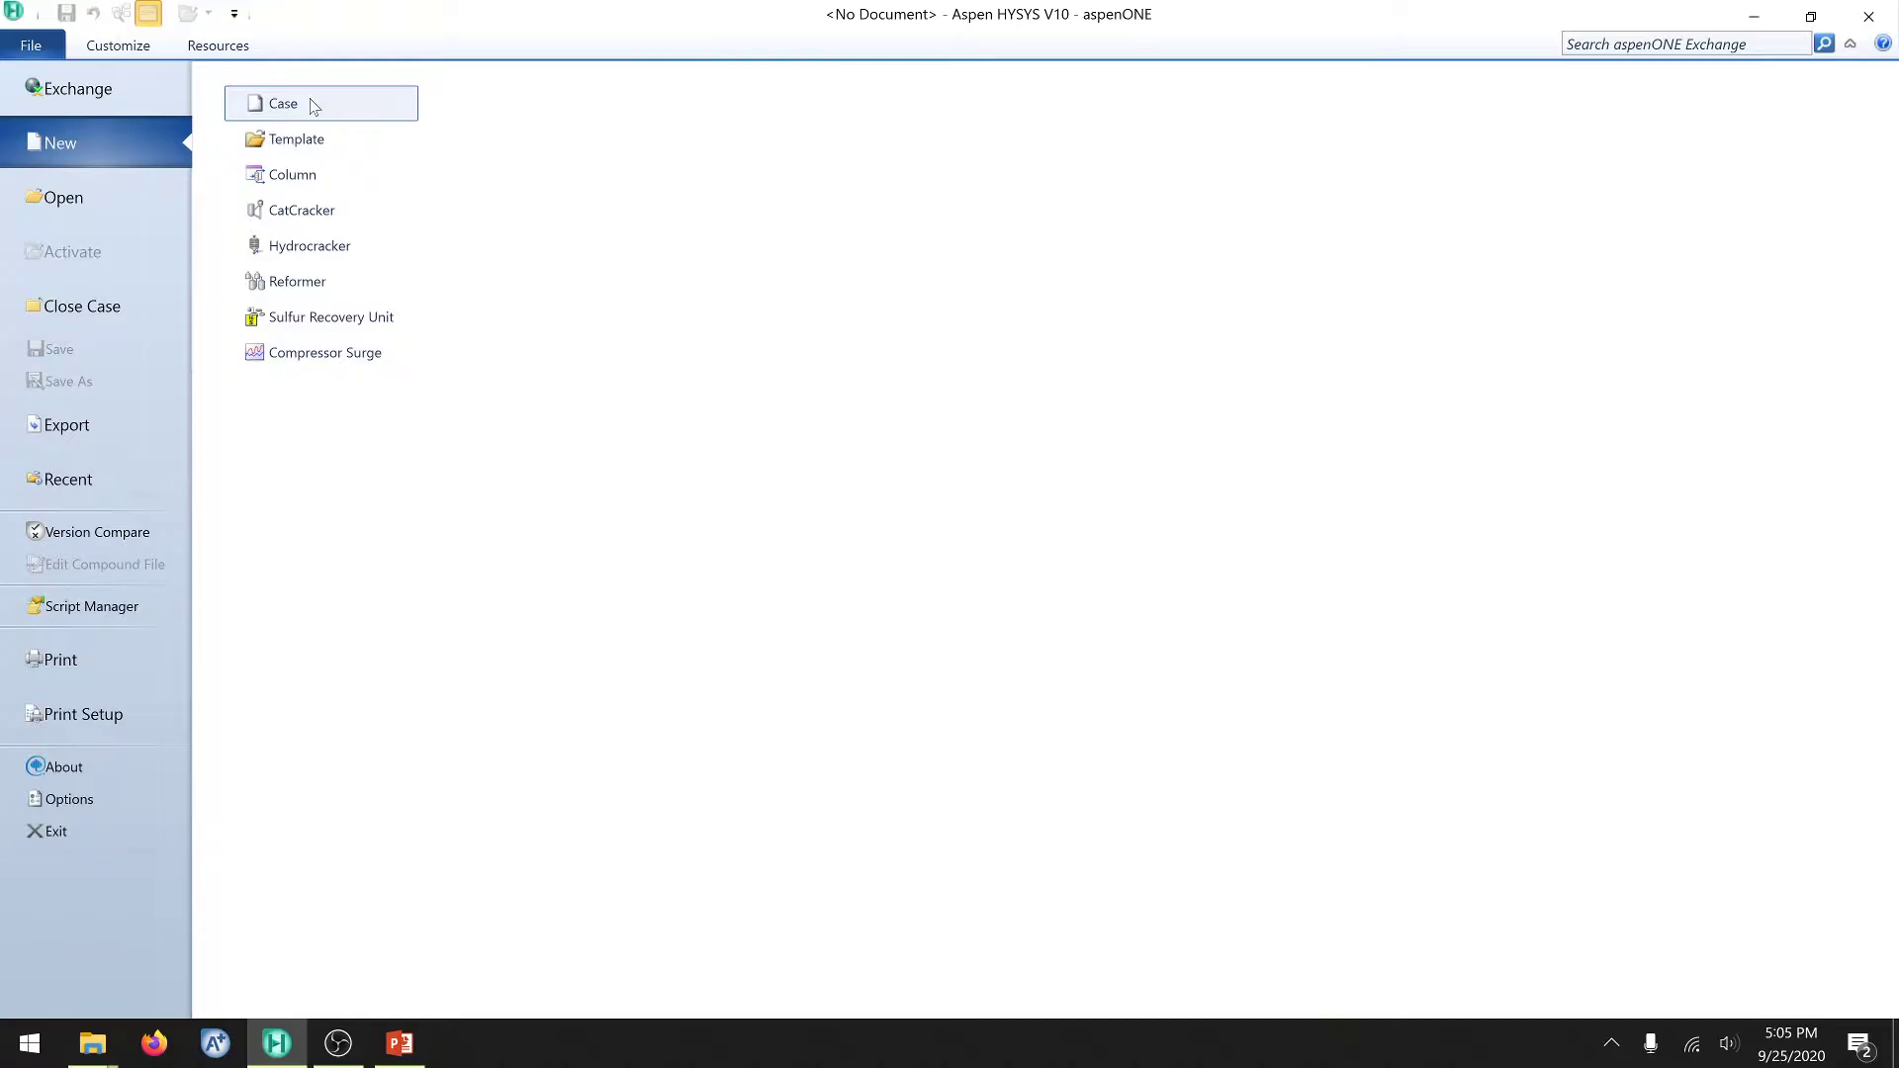
pyautogui.click(251, 114)
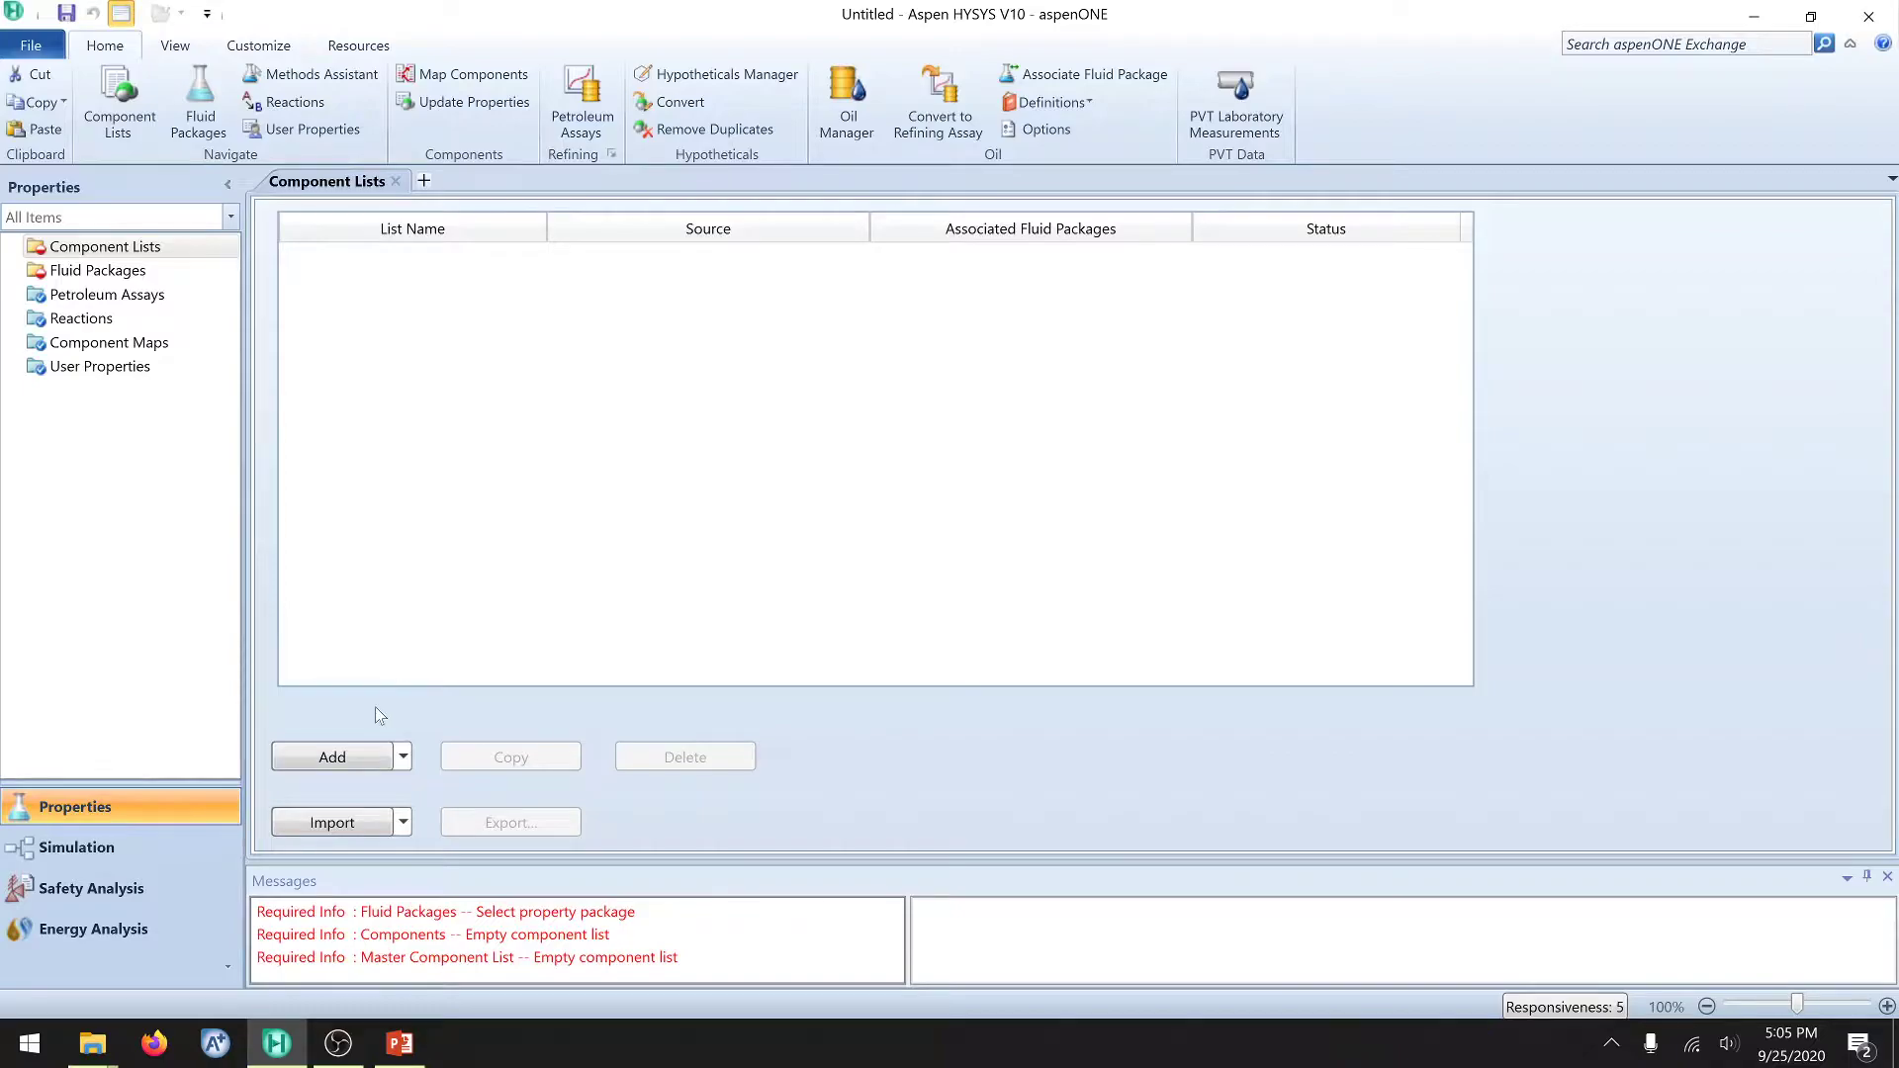
pyautogui.click(333, 757)
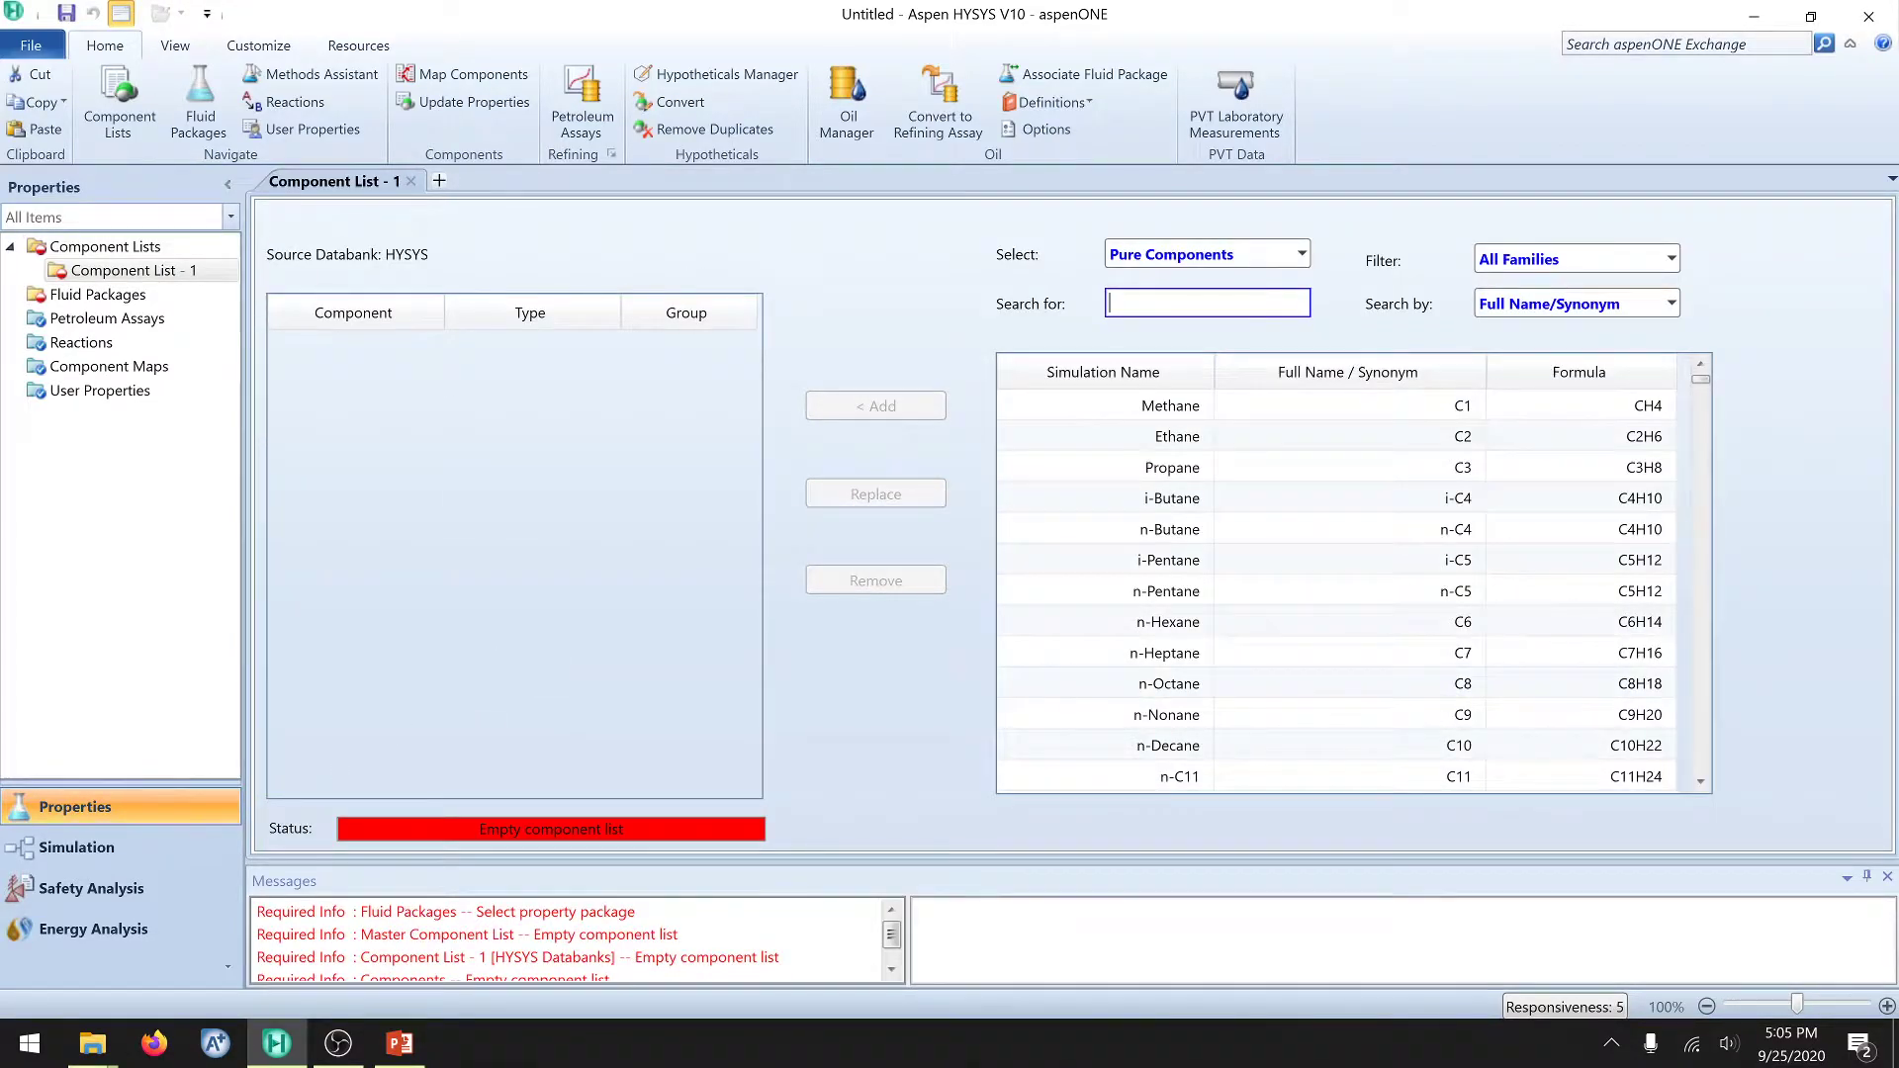
pyautogui.write('air')
pyautogui.press('Return')
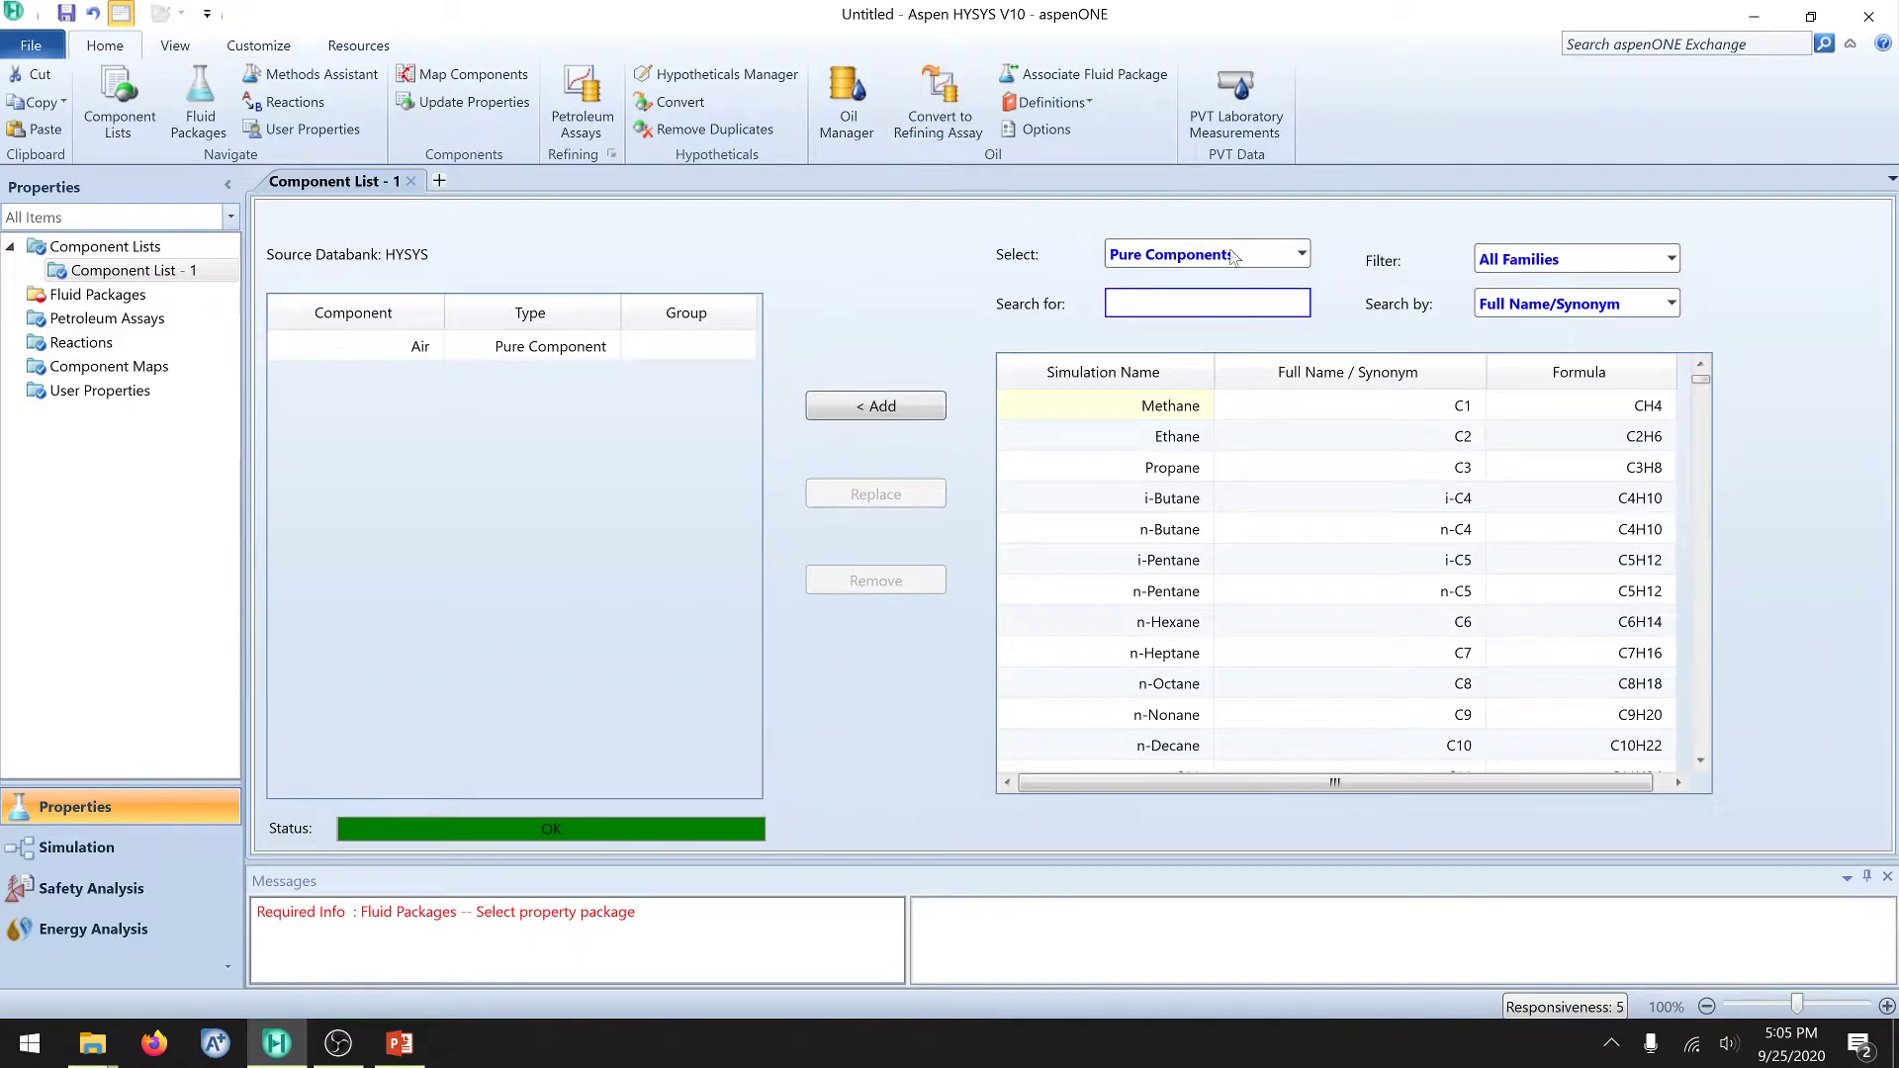
# Step: Create a new hypothetical solid after checking the kaolin data on the slides
pyautogui.click(1301, 254)
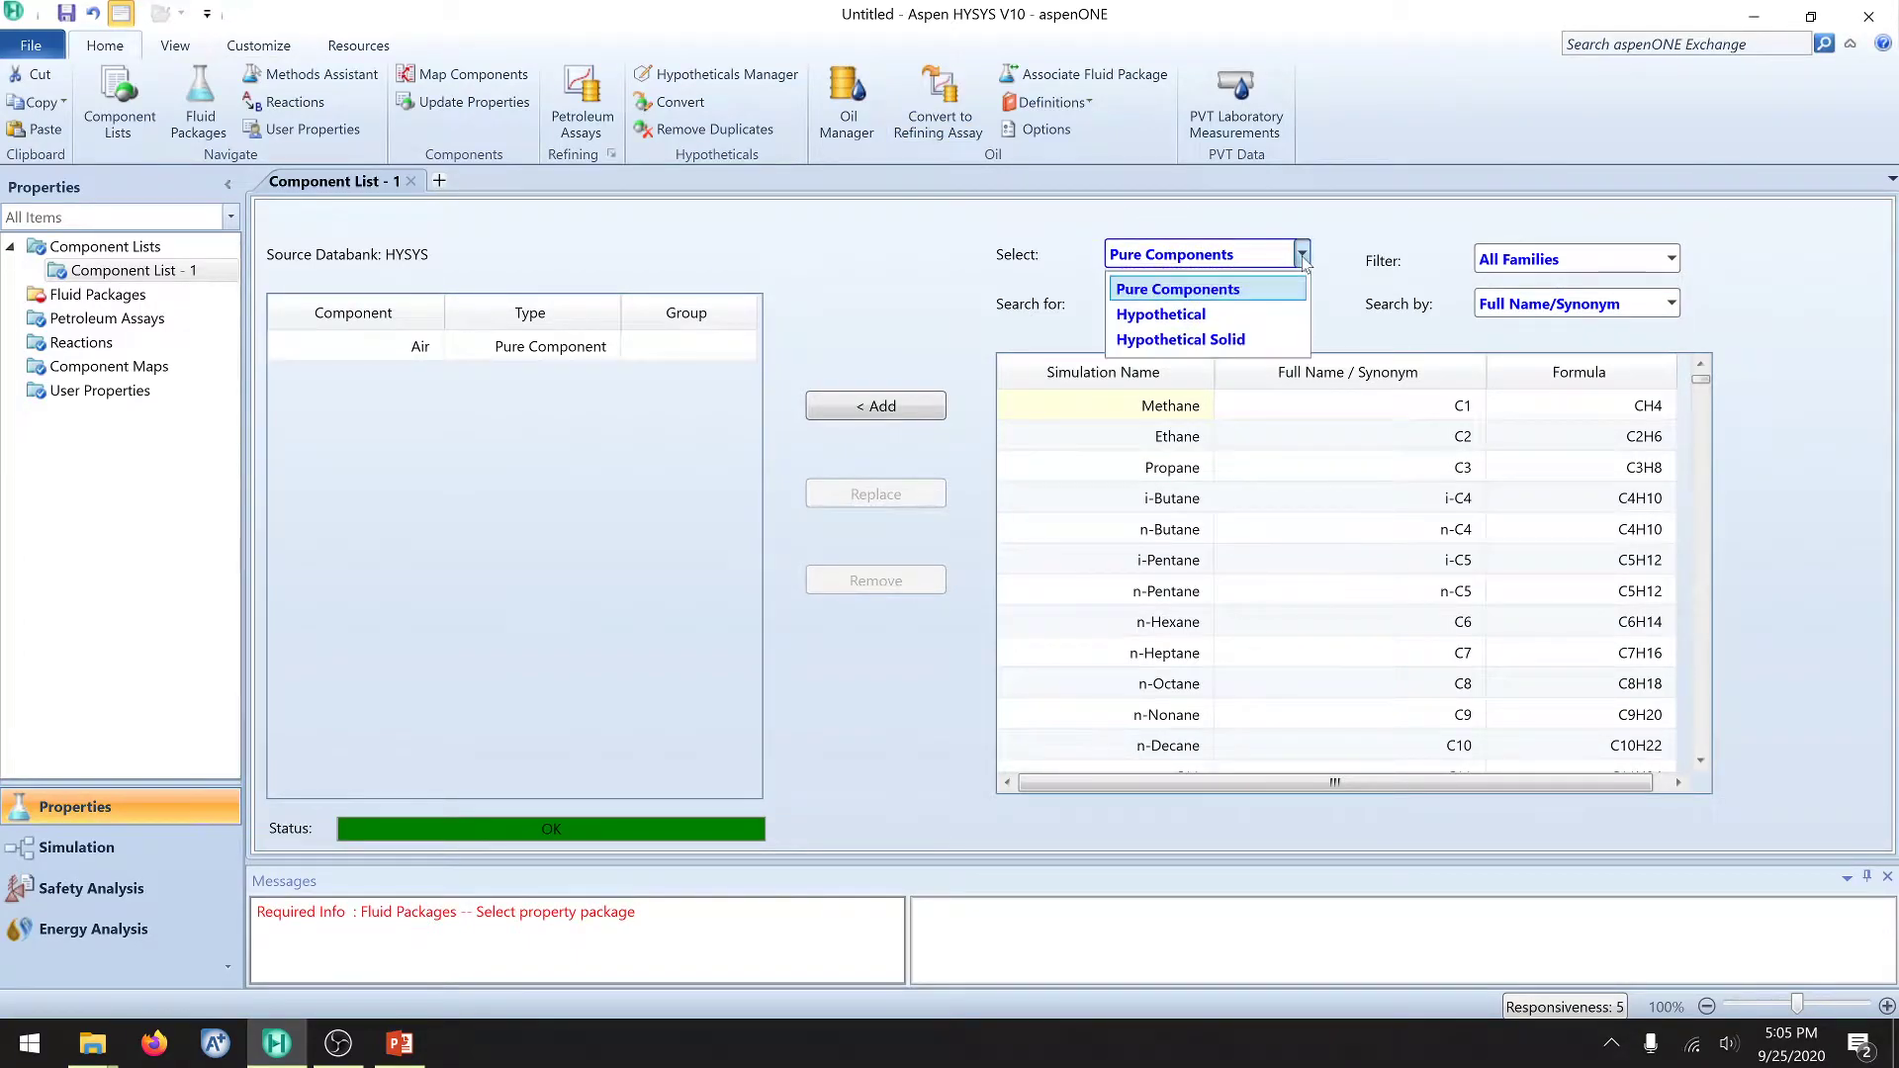
pyautogui.click(1185, 340)
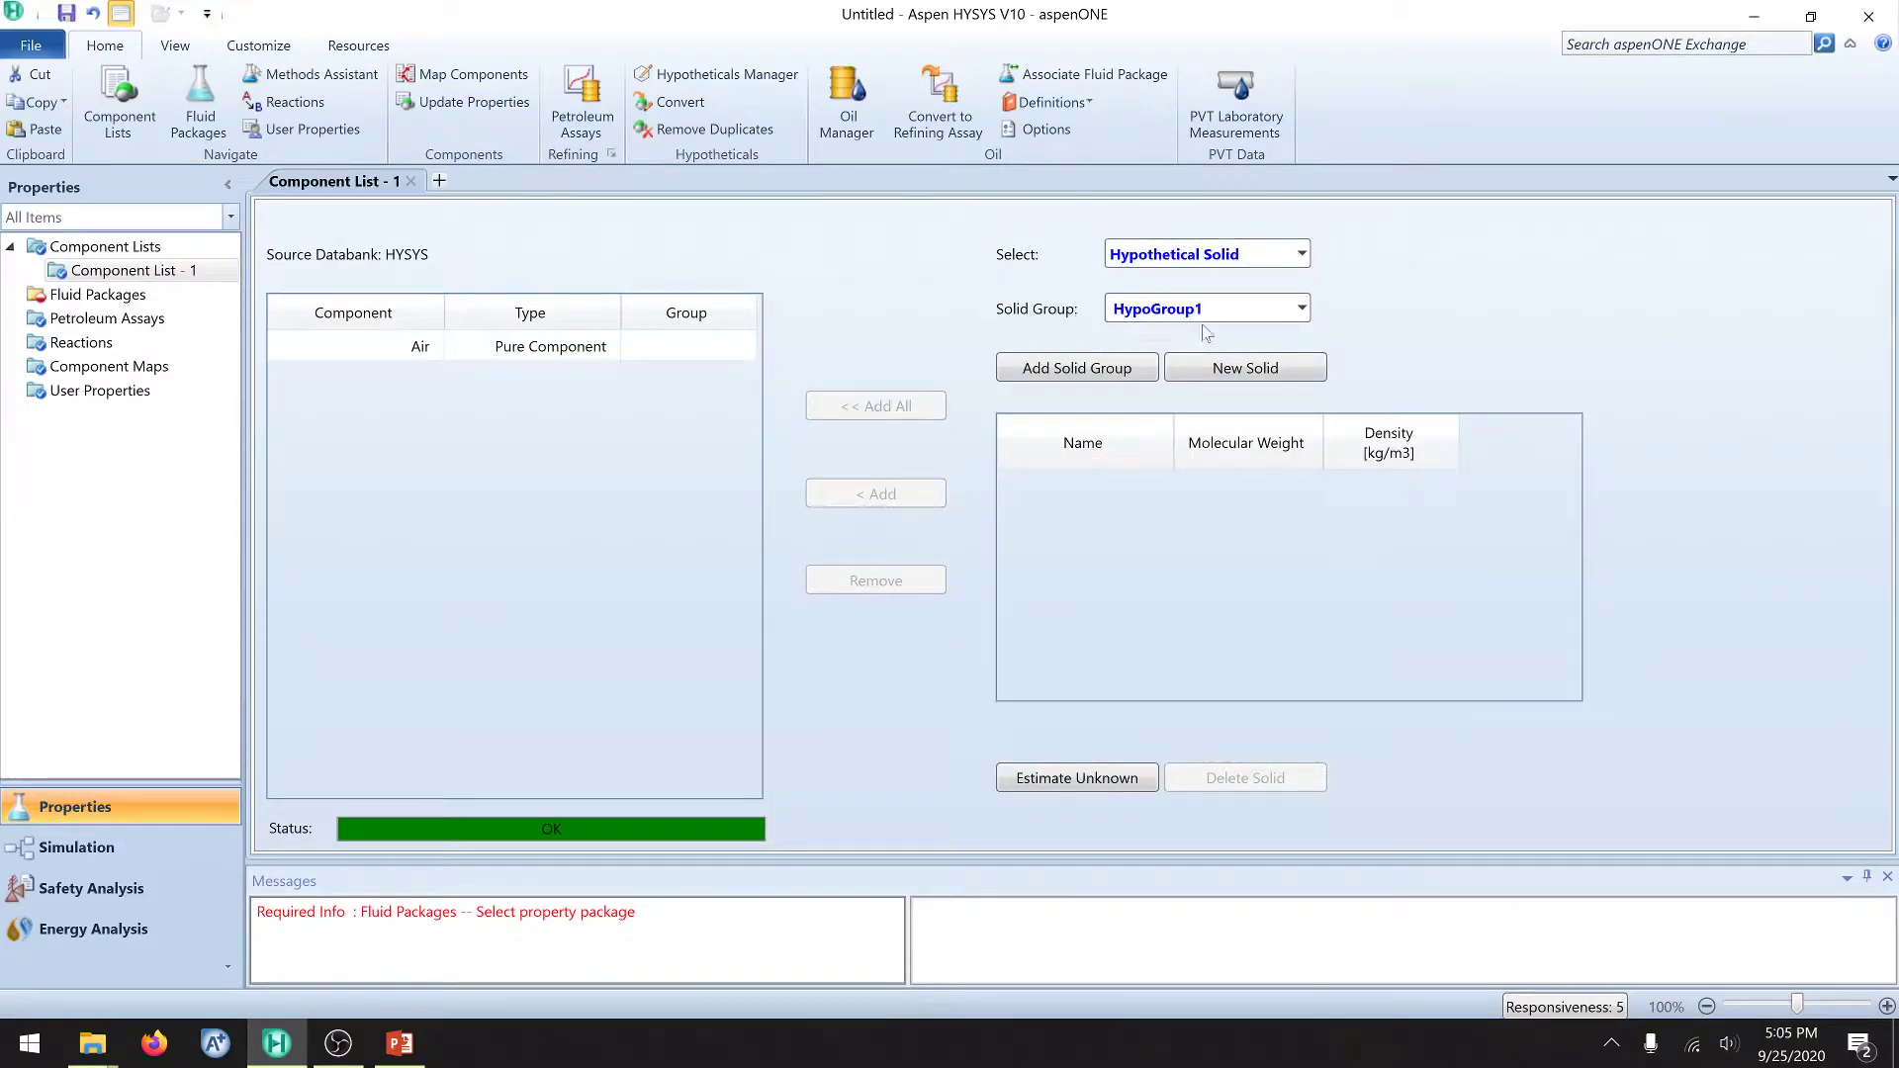
pyautogui.click(1246, 371)
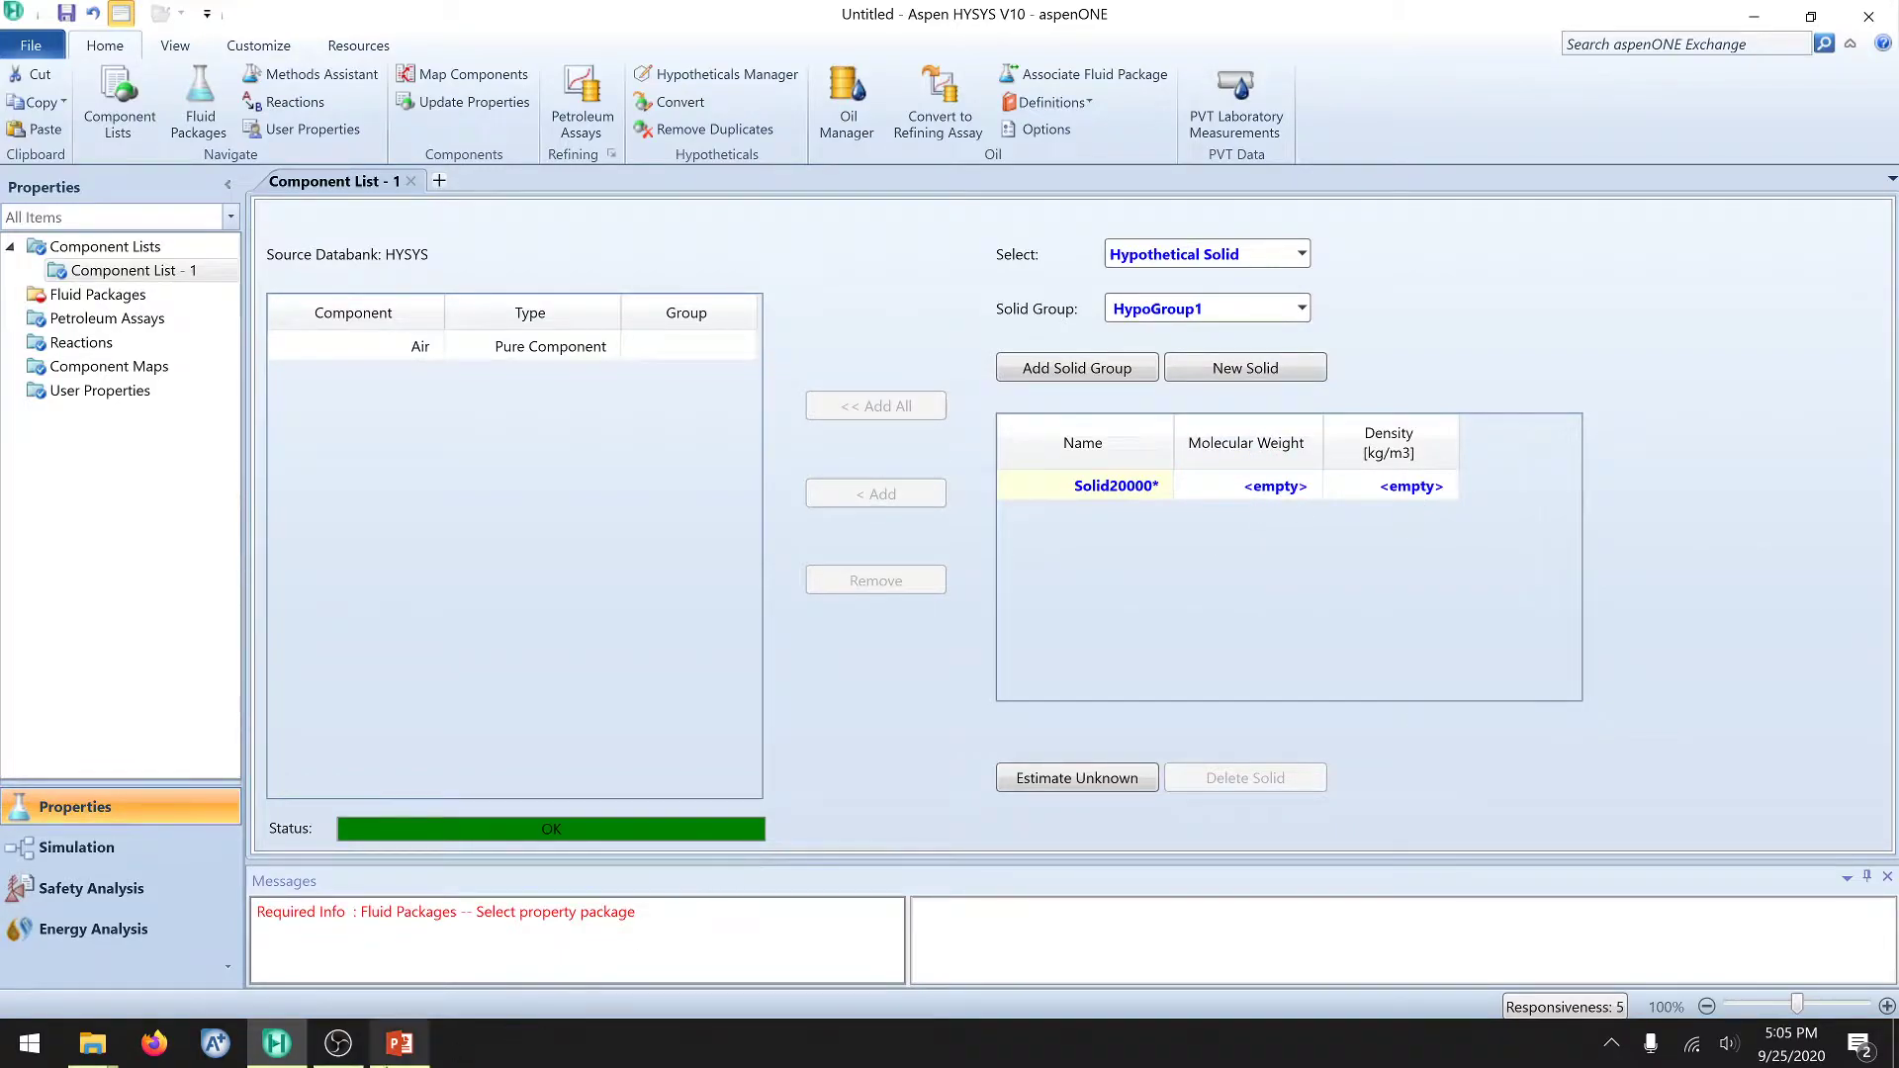
pyautogui.click(400, 1044)
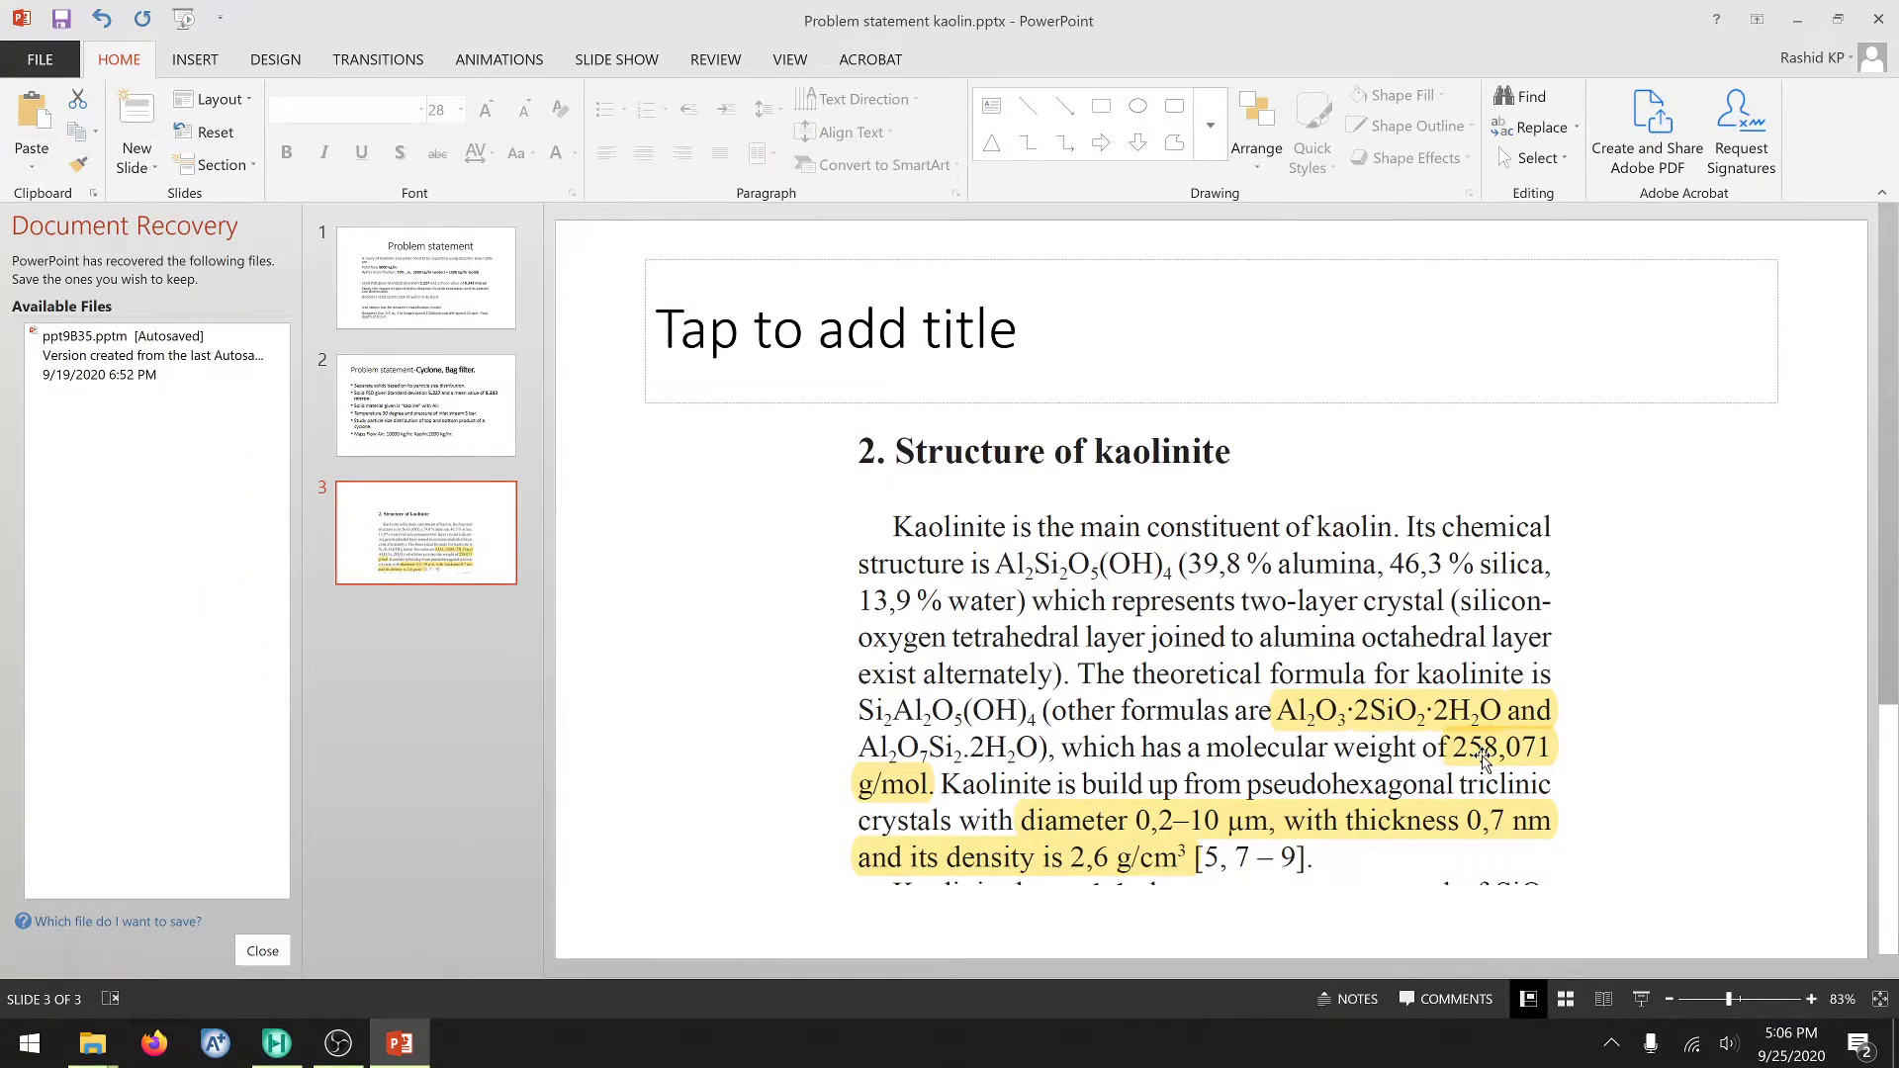
pyautogui.hotkey('alt', 'Tab')
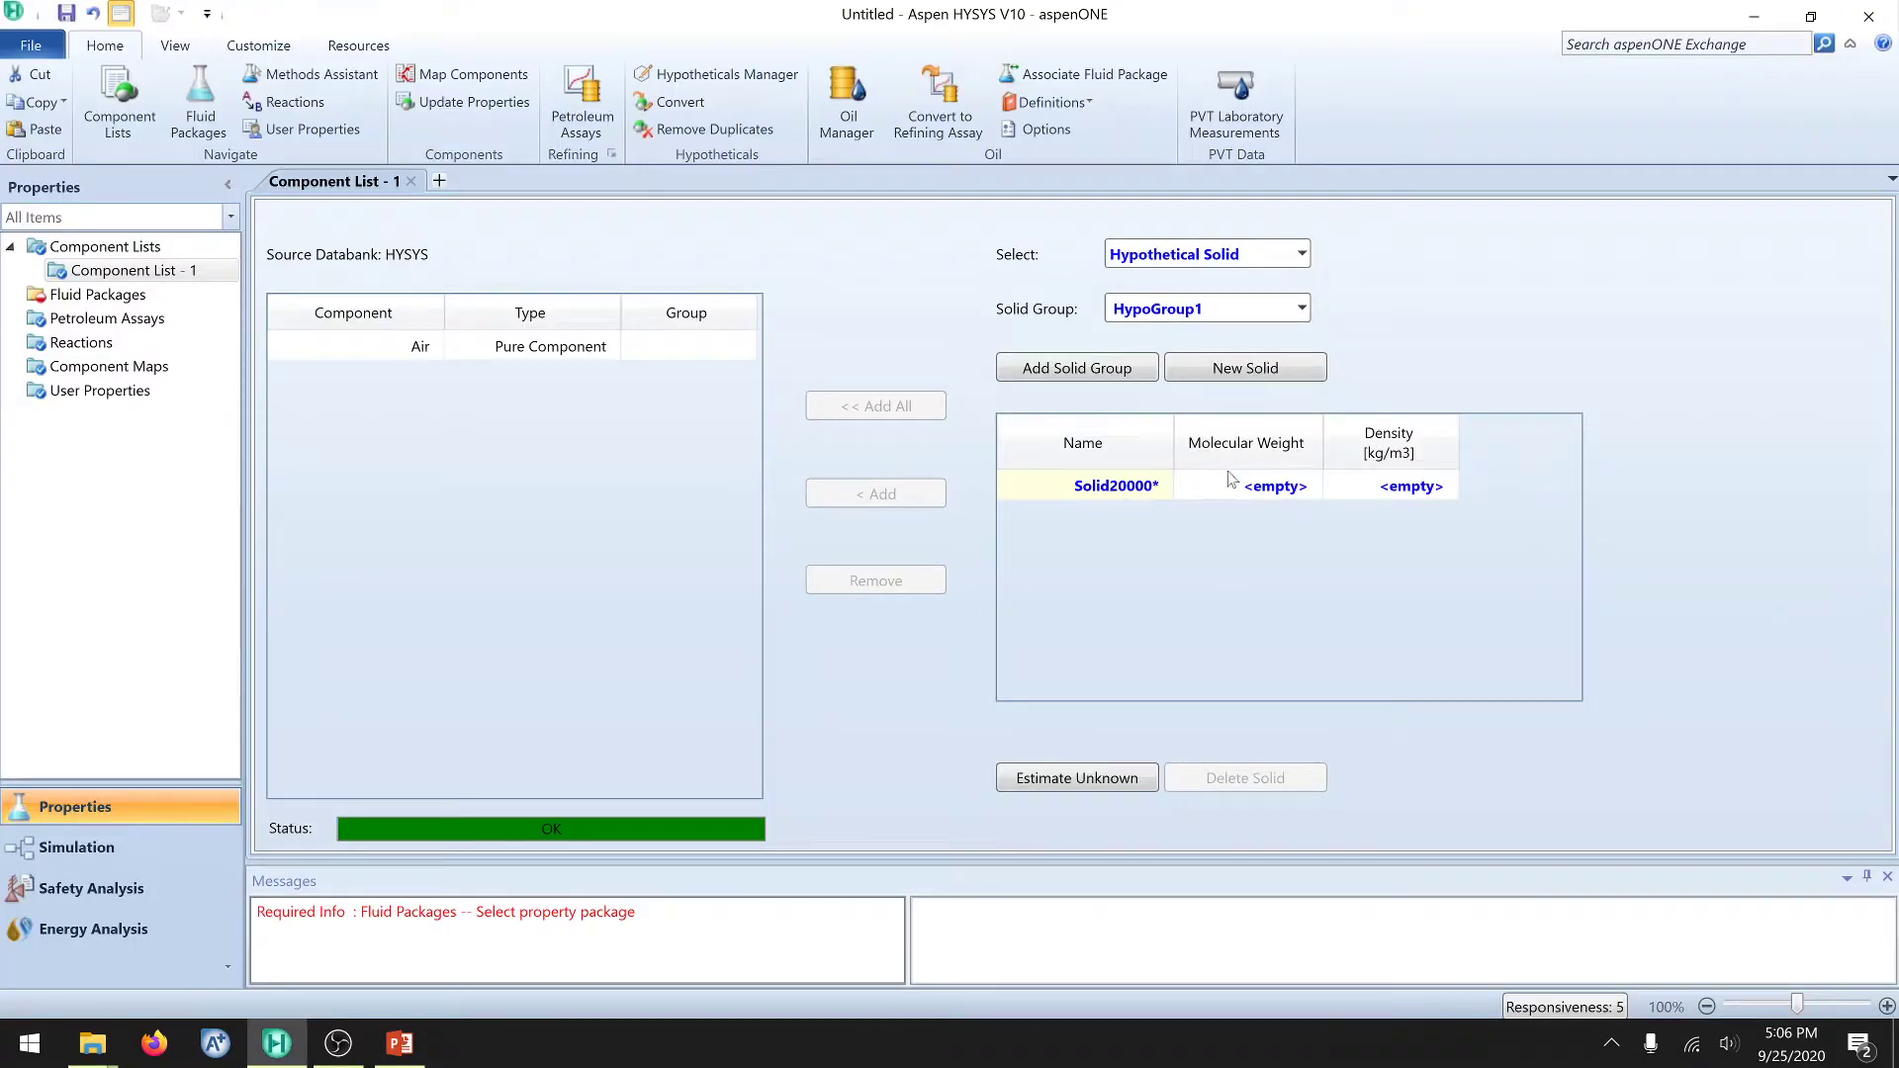
# Step: Give the solid molecular weight 258 and density 2600 kg/m3, and add Solid20000* to the list
pyautogui.click(1292, 495)
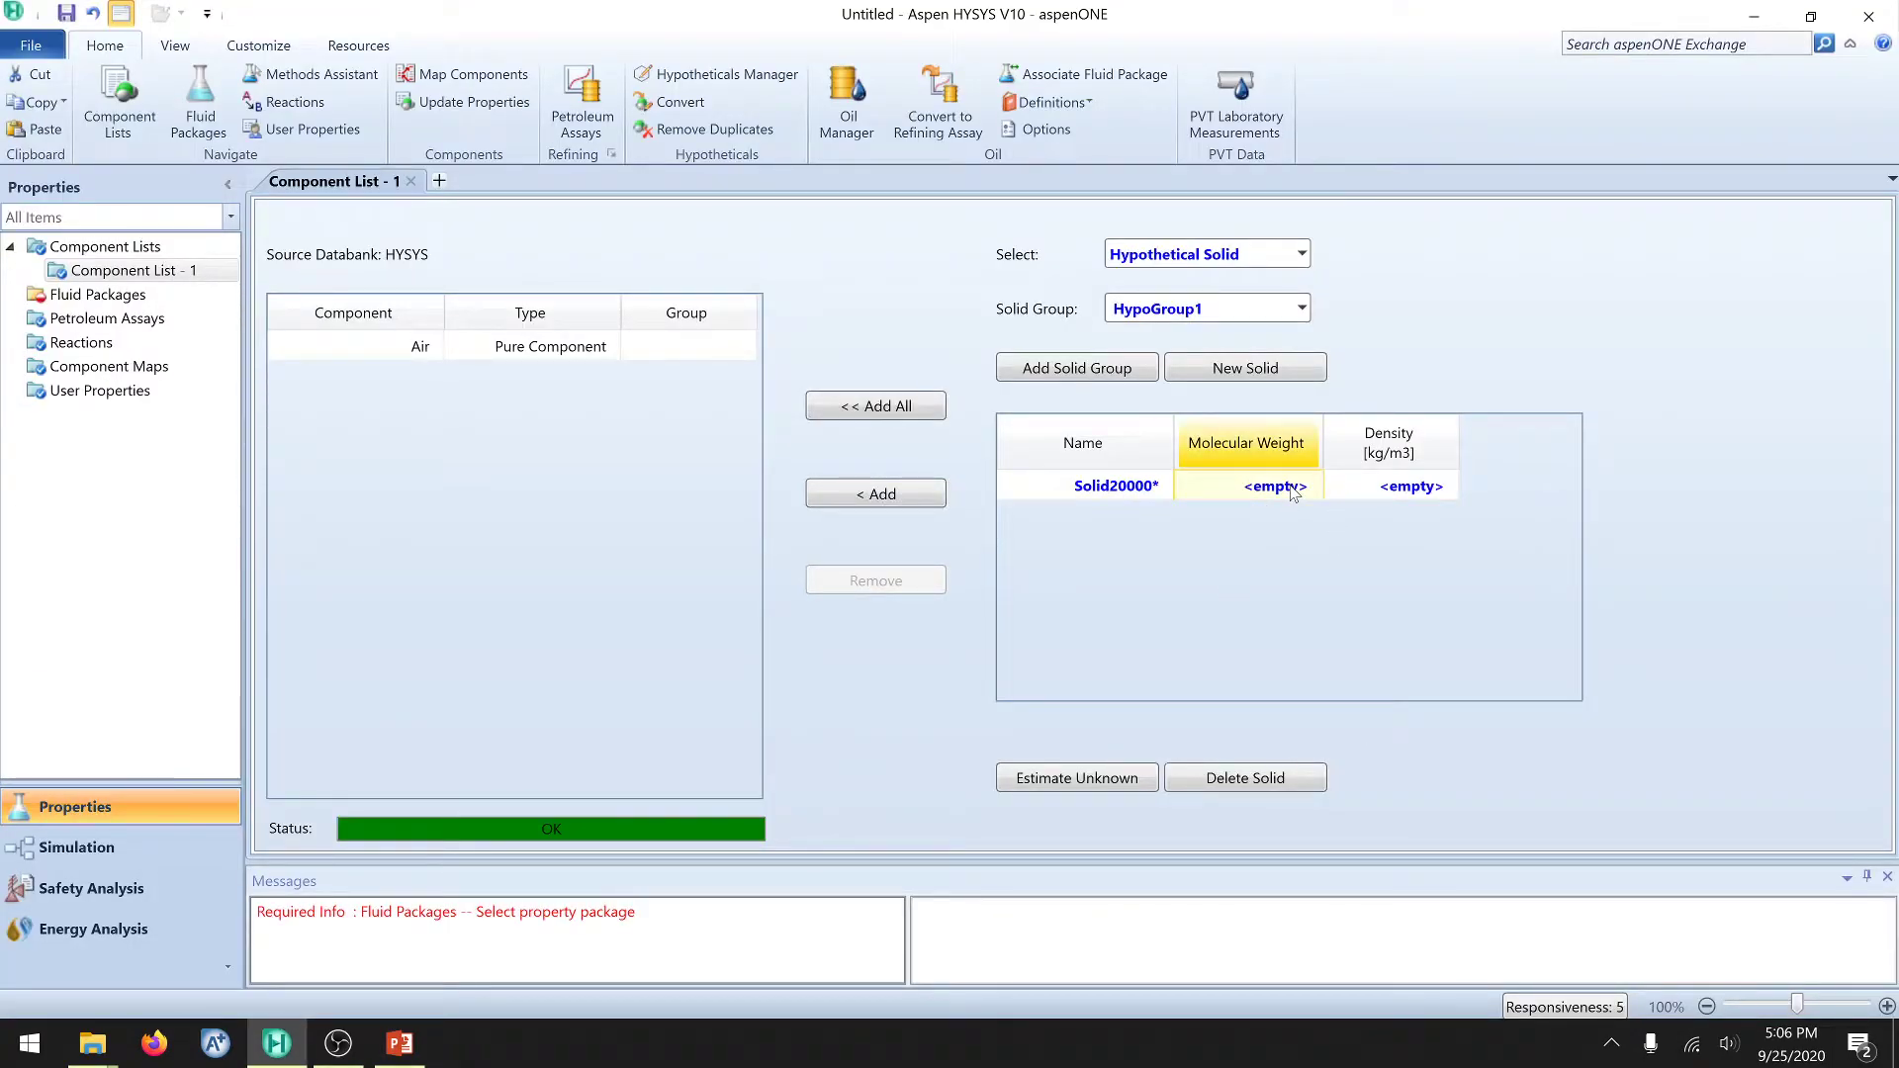
pyautogui.write('258')
pyautogui.press('Return')
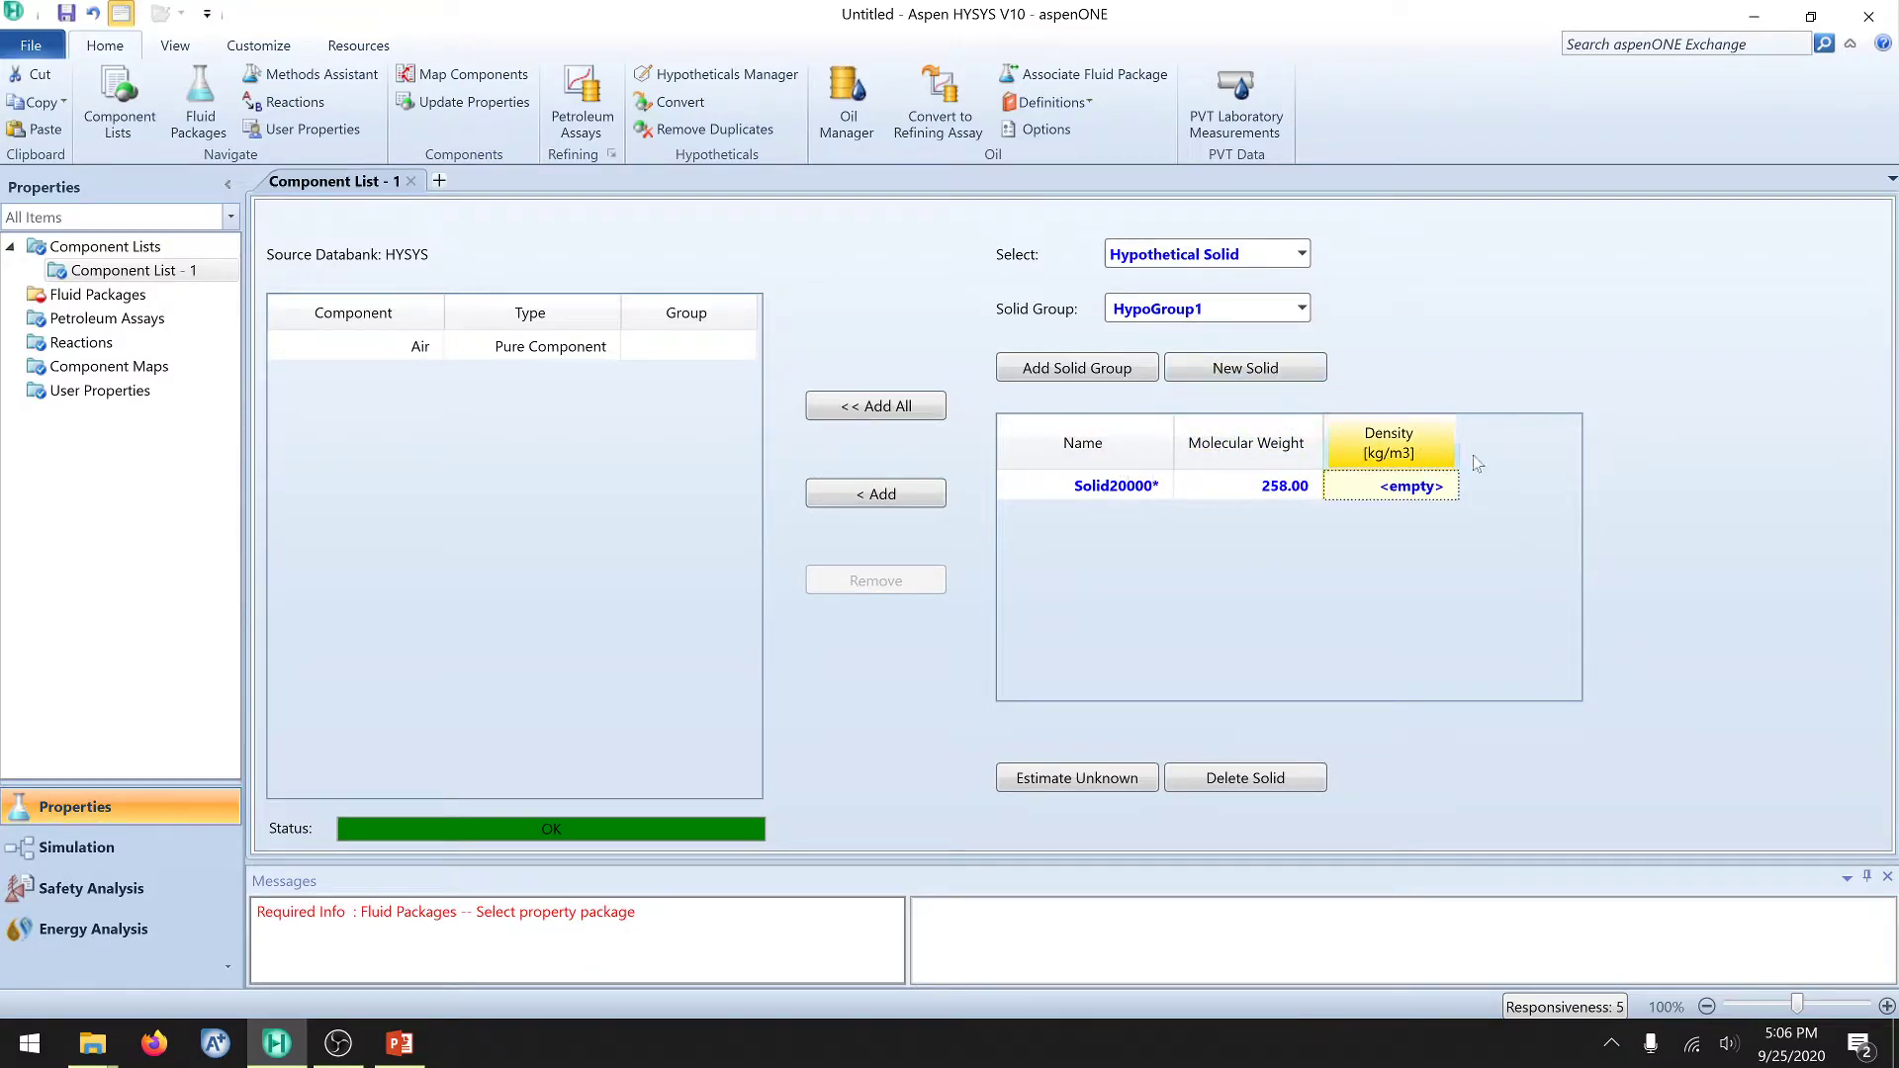
pyautogui.hotkey('alt', 'Tab')
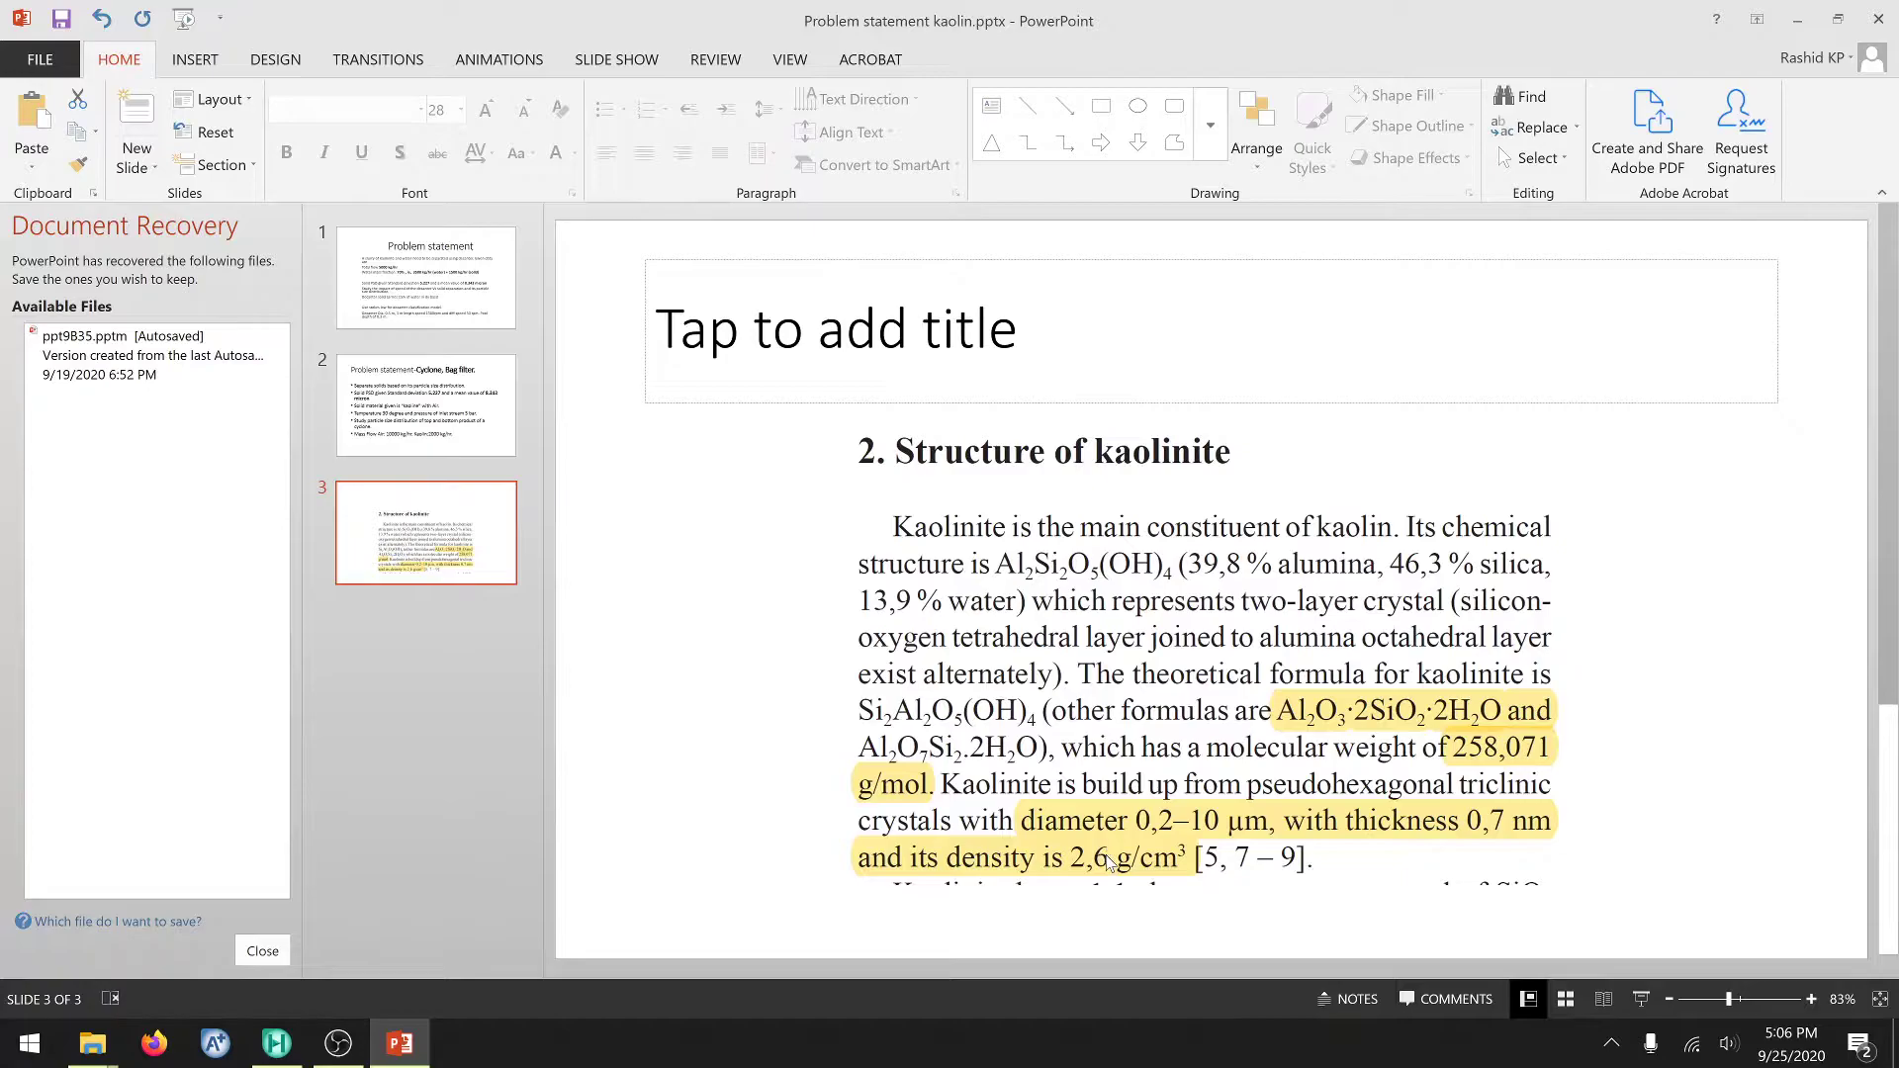
pyautogui.hotkey('alt', 'Tab')
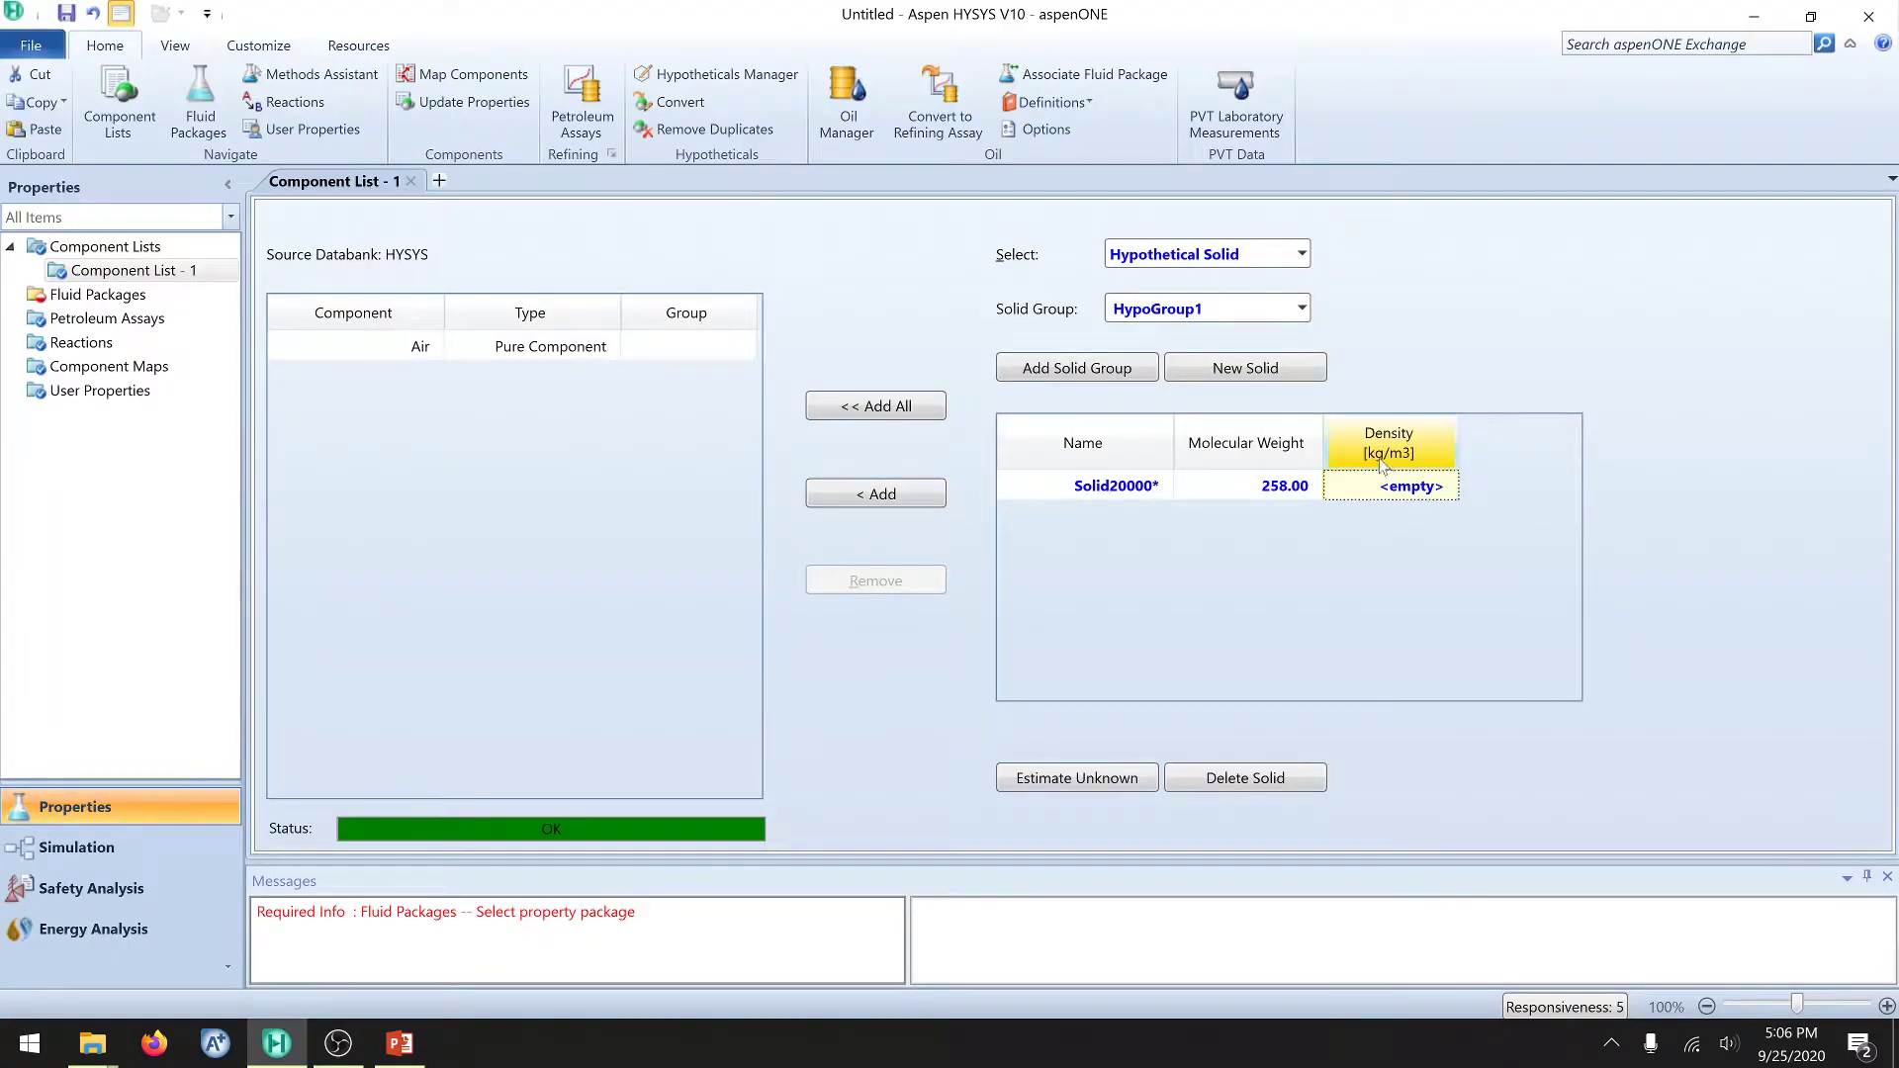
pyautogui.hotkey('alt', 'Tab')
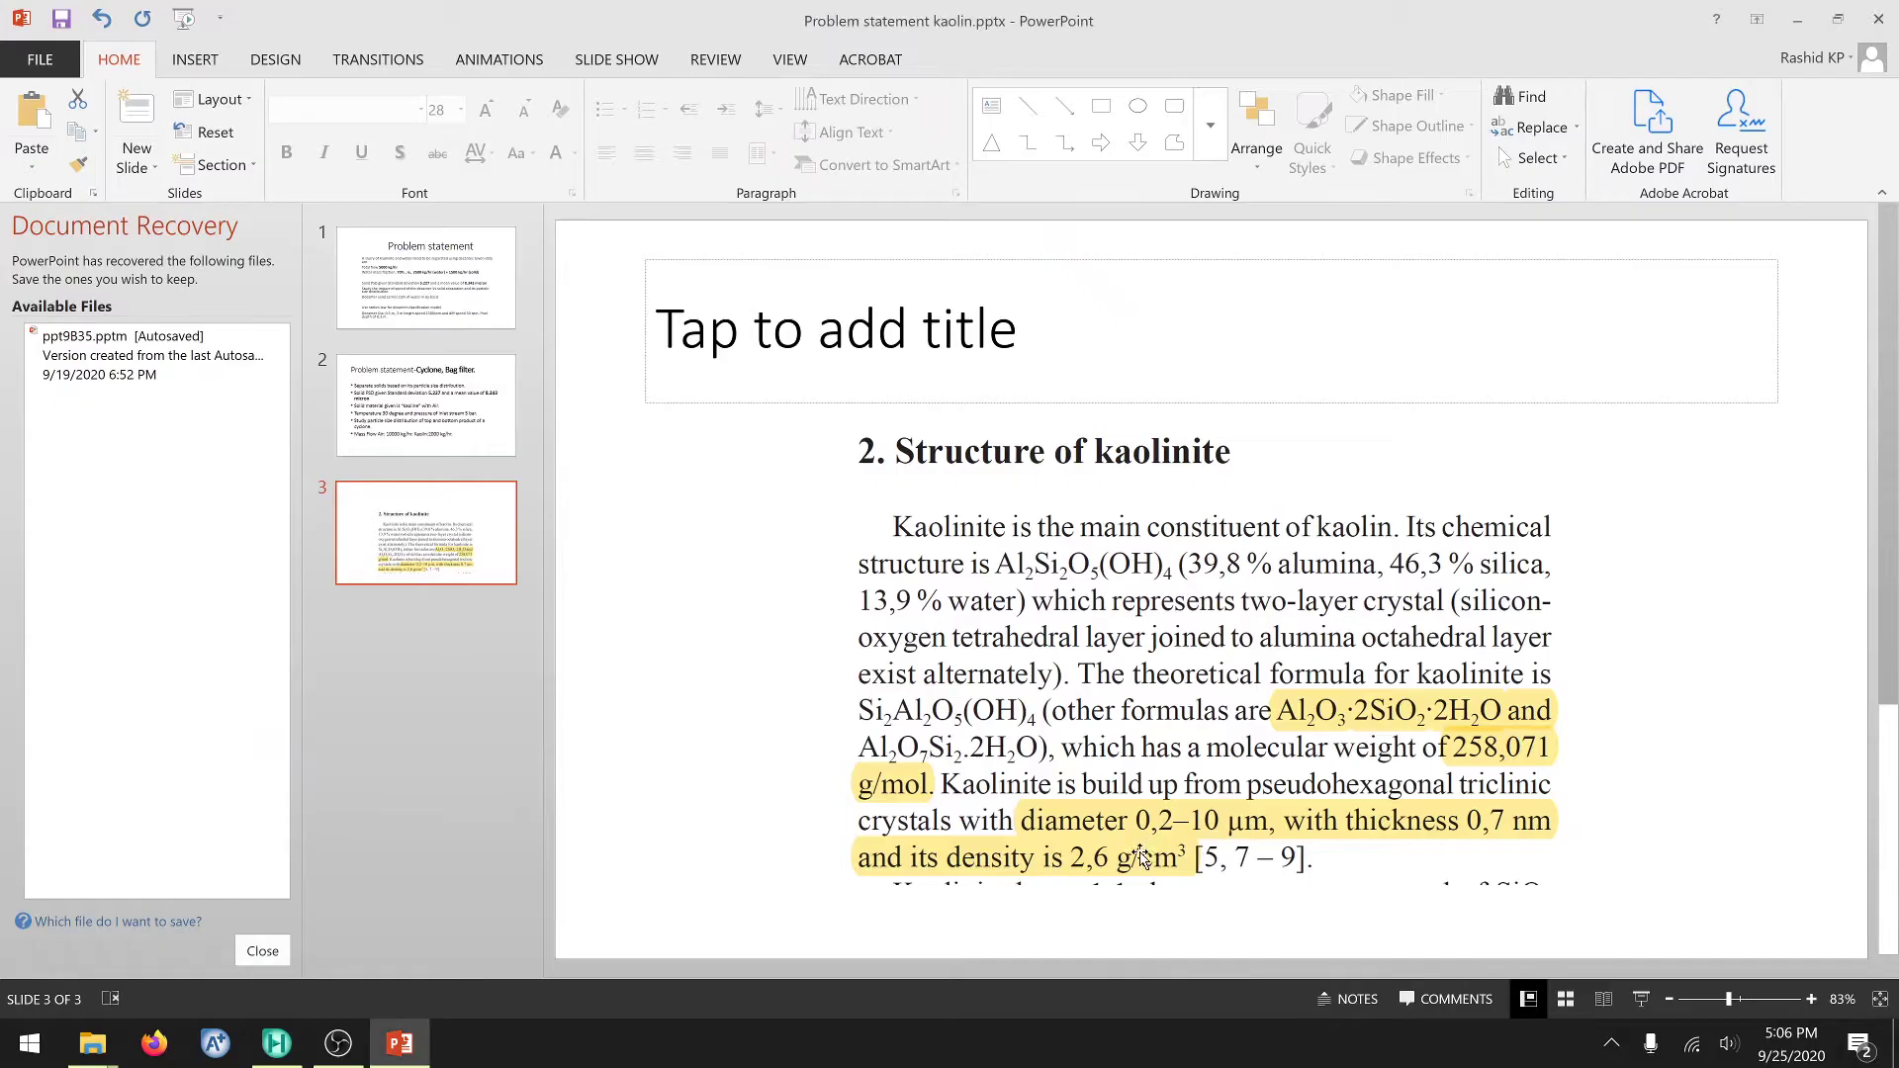
pyautogui.hotkey('alt', 'Tab')
pyautogui.click(1410, 498)
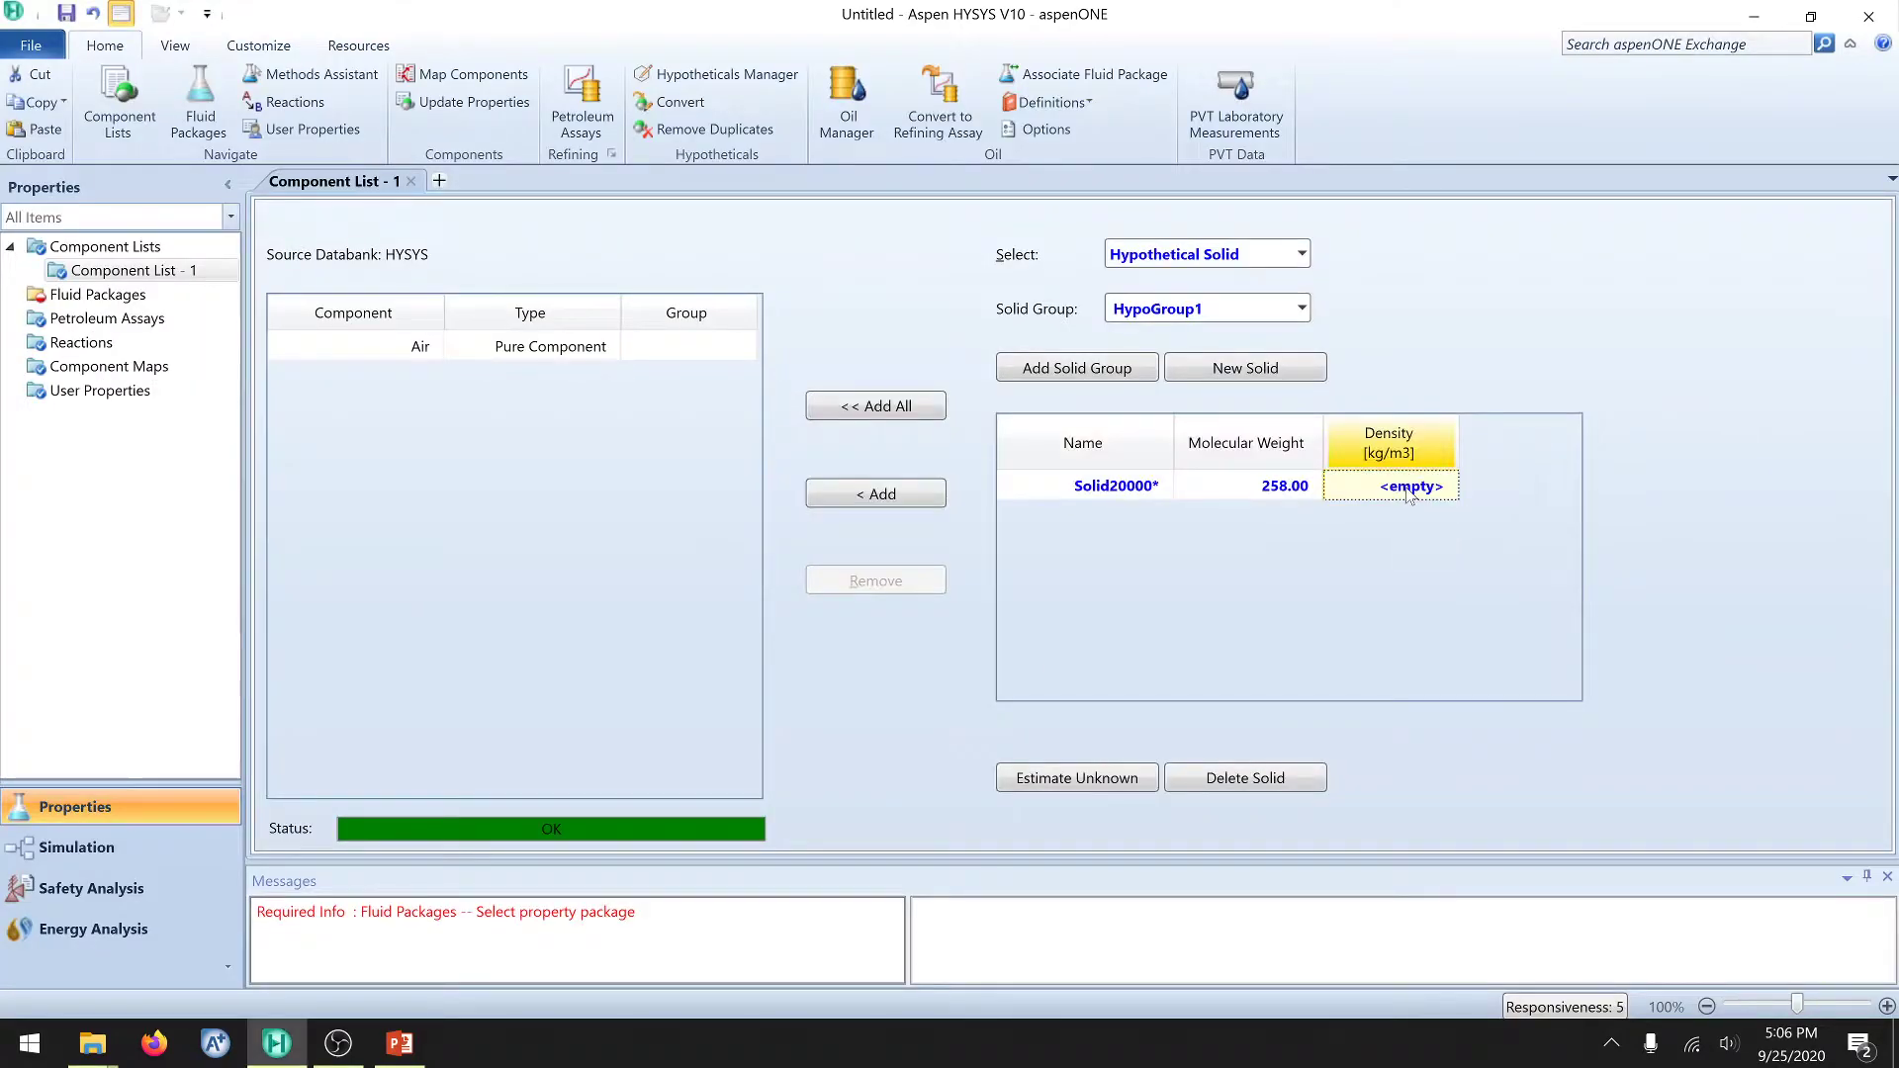
pyautogui.write('1000')
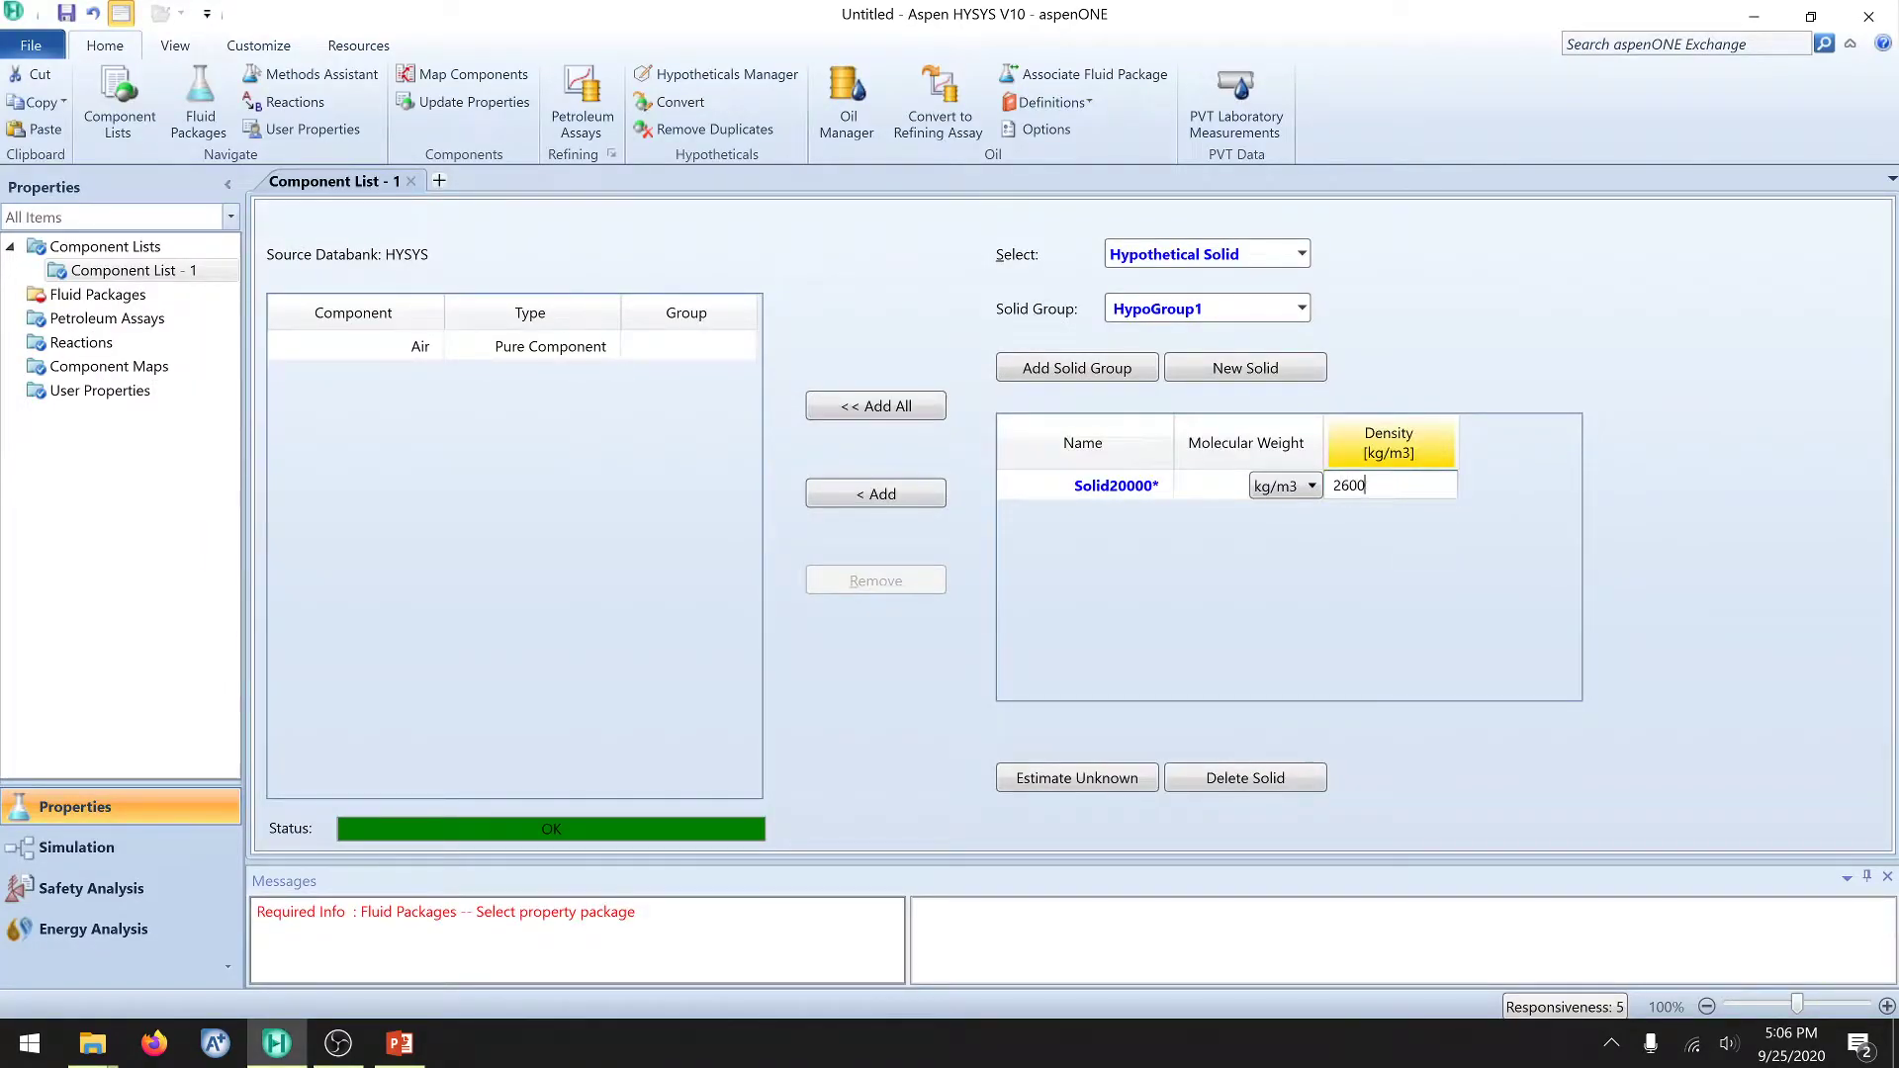
pyautogui.press('Return')
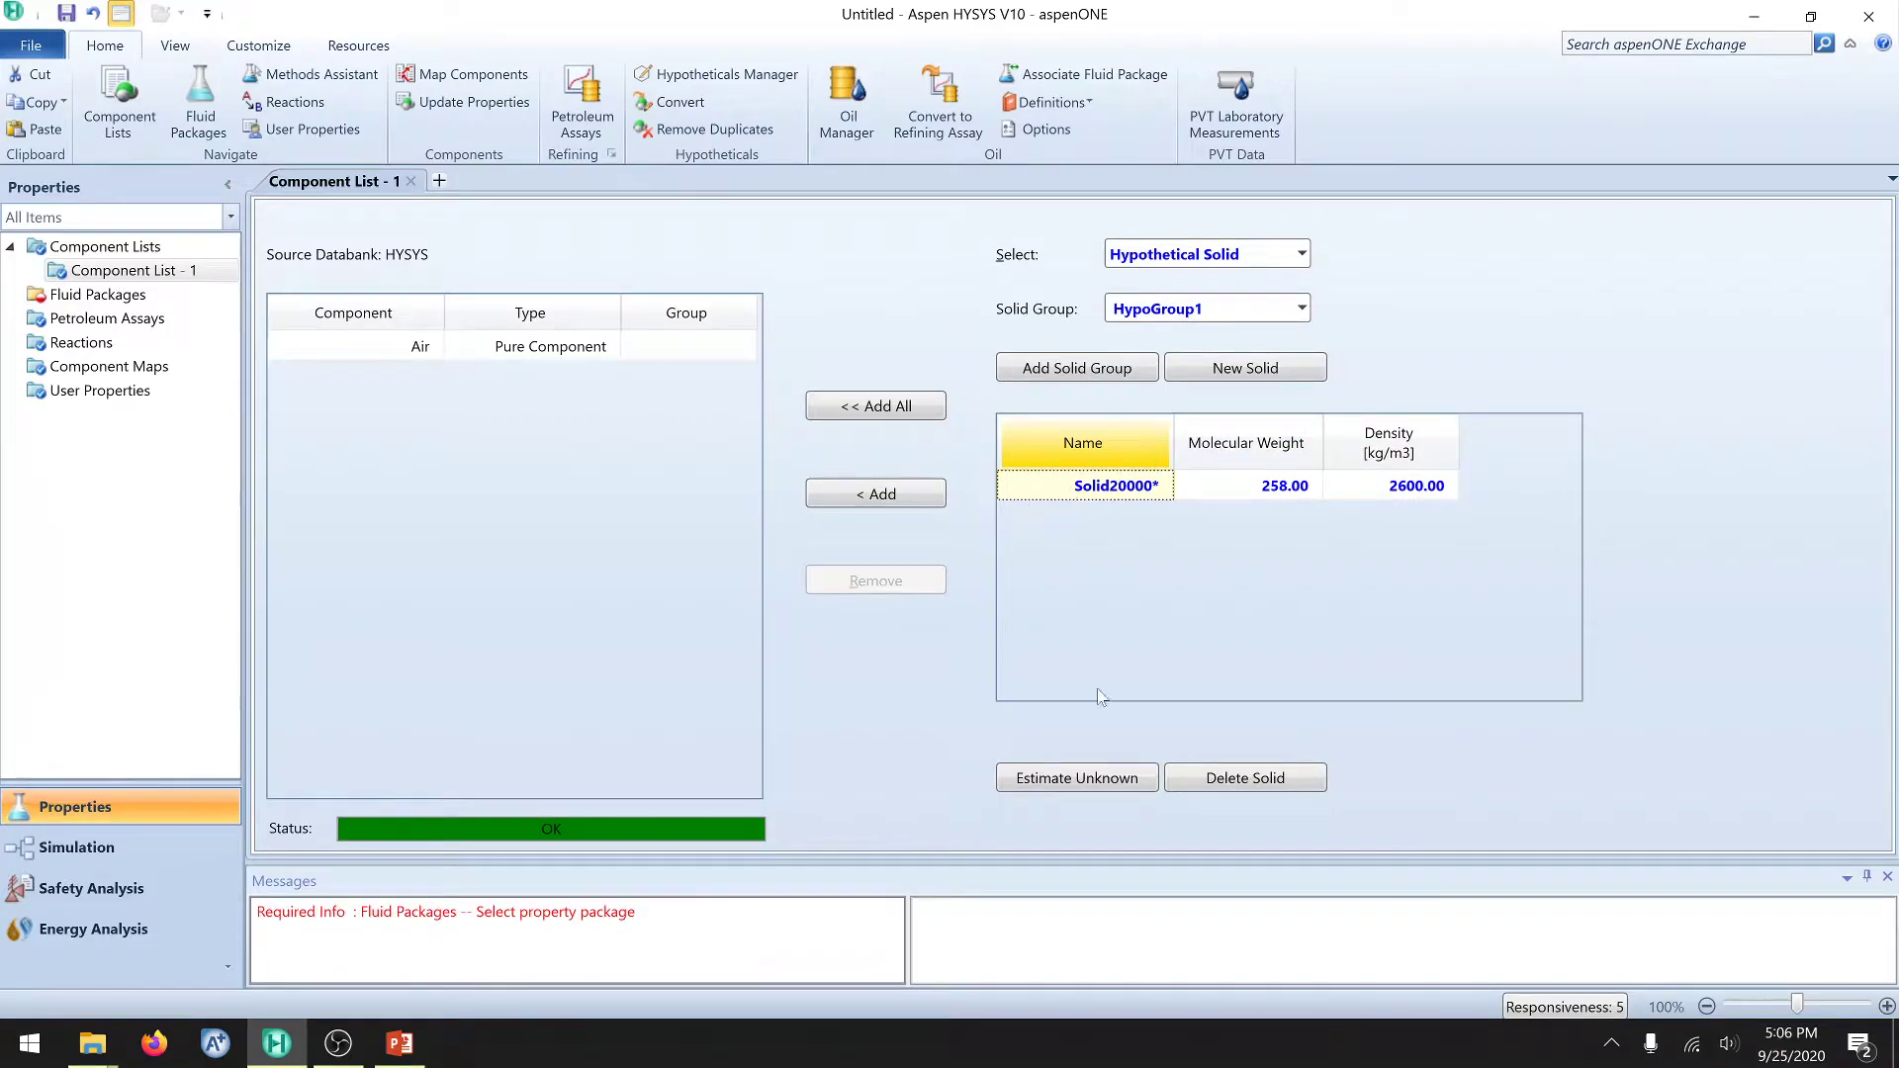
pyautogui.click(856, 495)
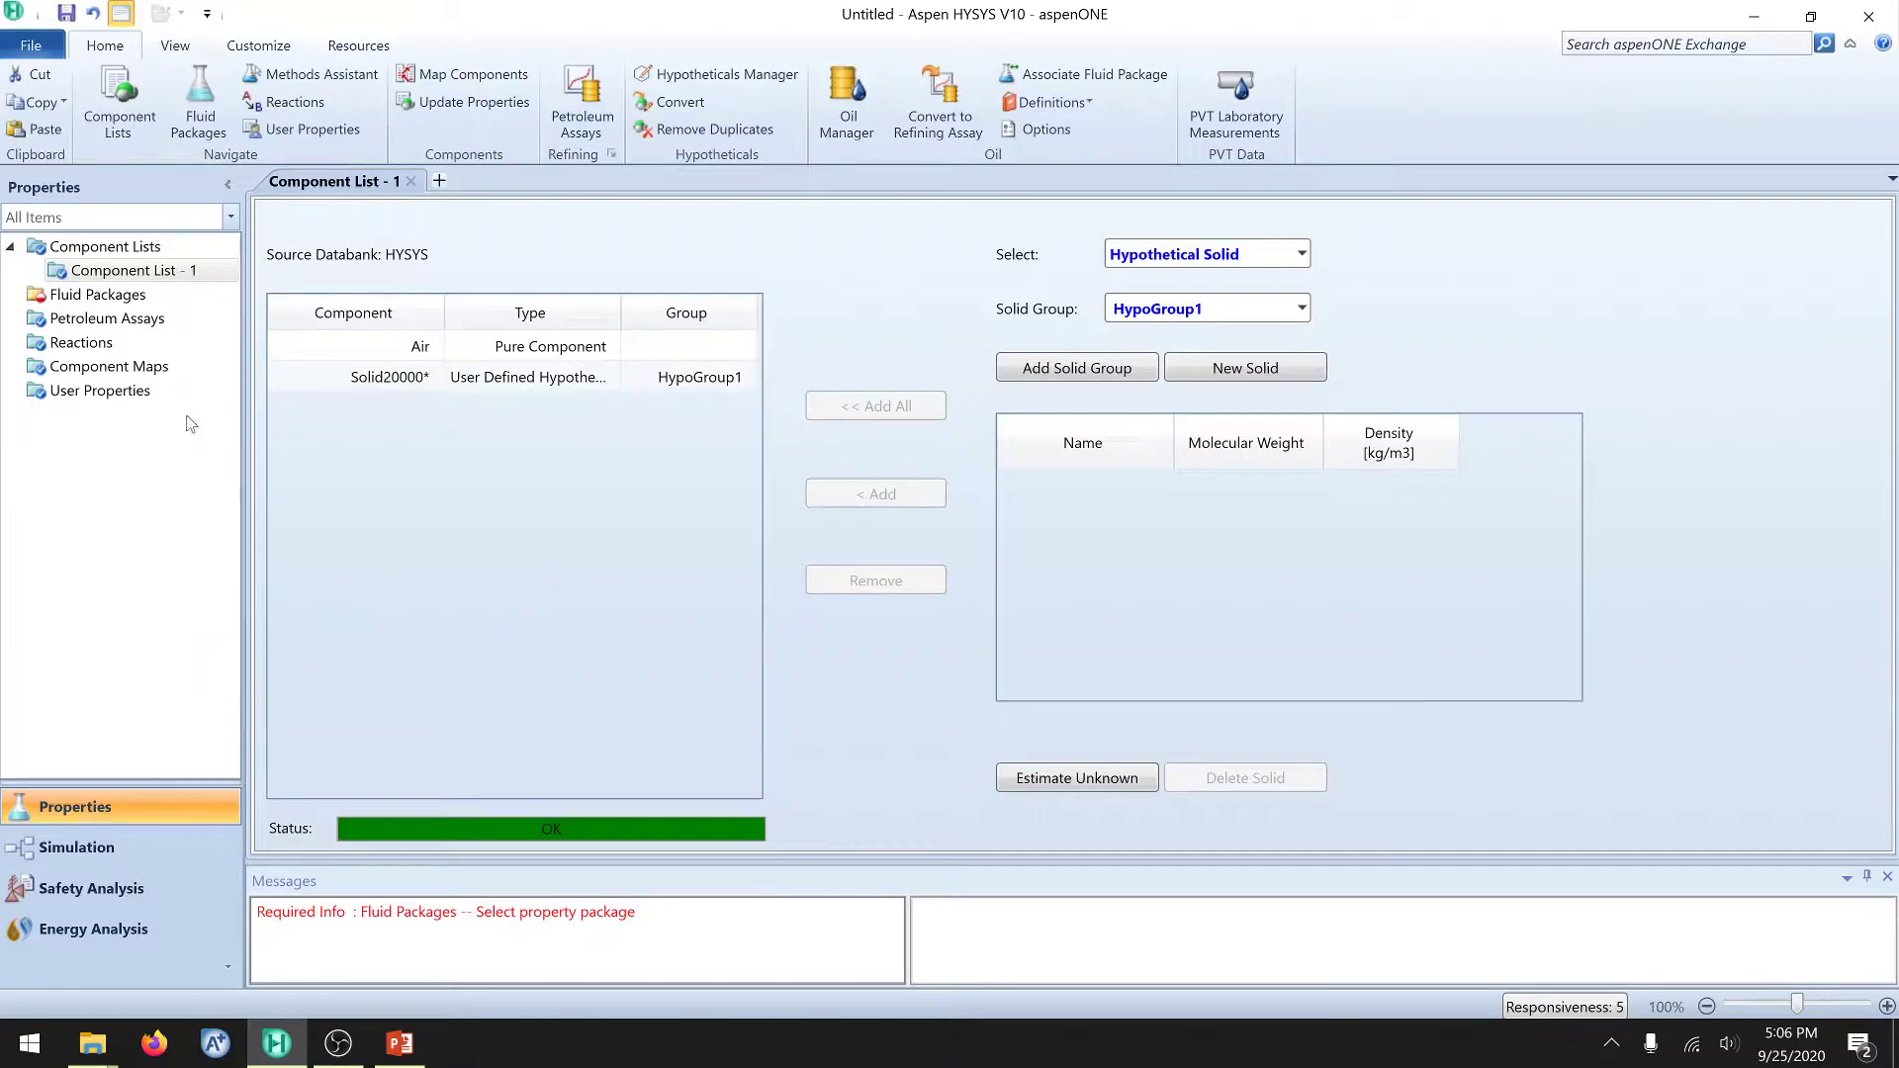
# Step: Add a Peng-Robinson fluid package (Basis-1) and switch to the Simulation environment
pyautogui.click(98, 294)
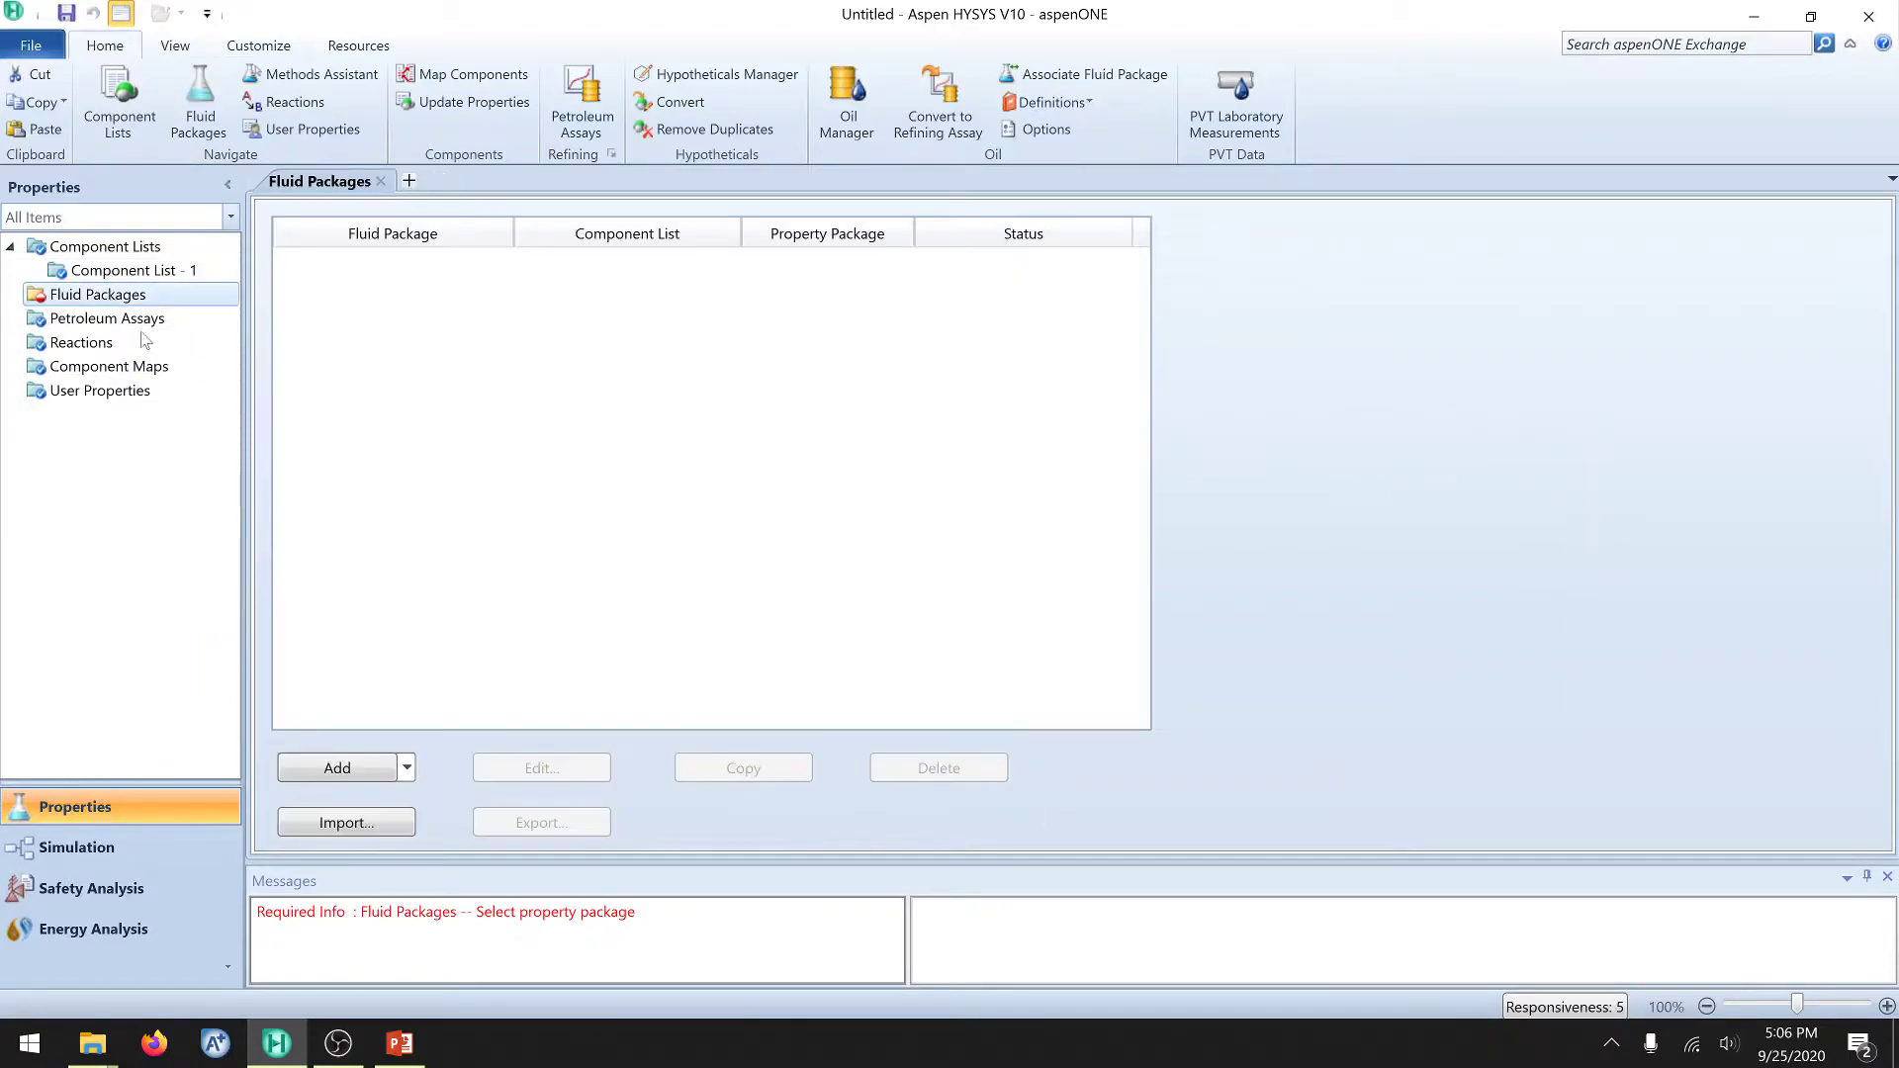
pyautogui.click(352, 771)
pyautogui.scroll(-3, 415, 590)
pyautogui.click(356, 693)
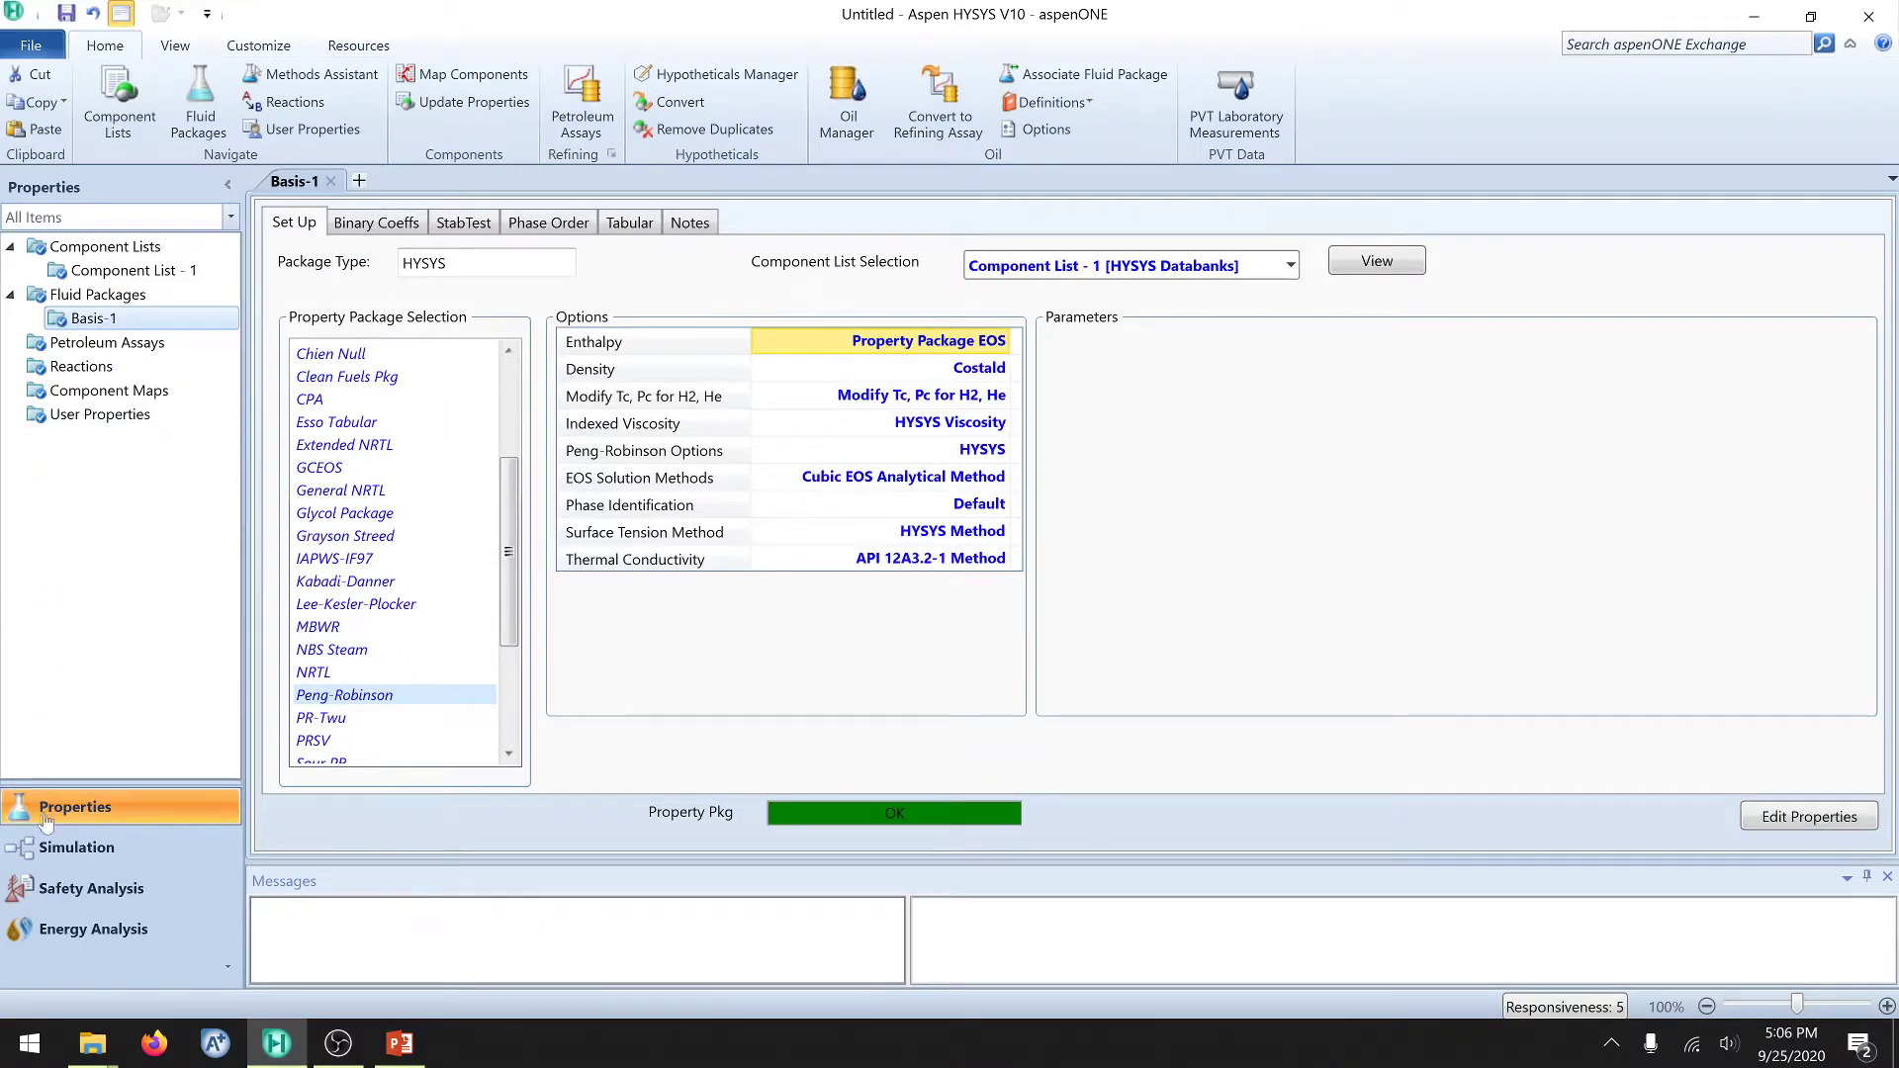
pyautogui.click(77, 856)
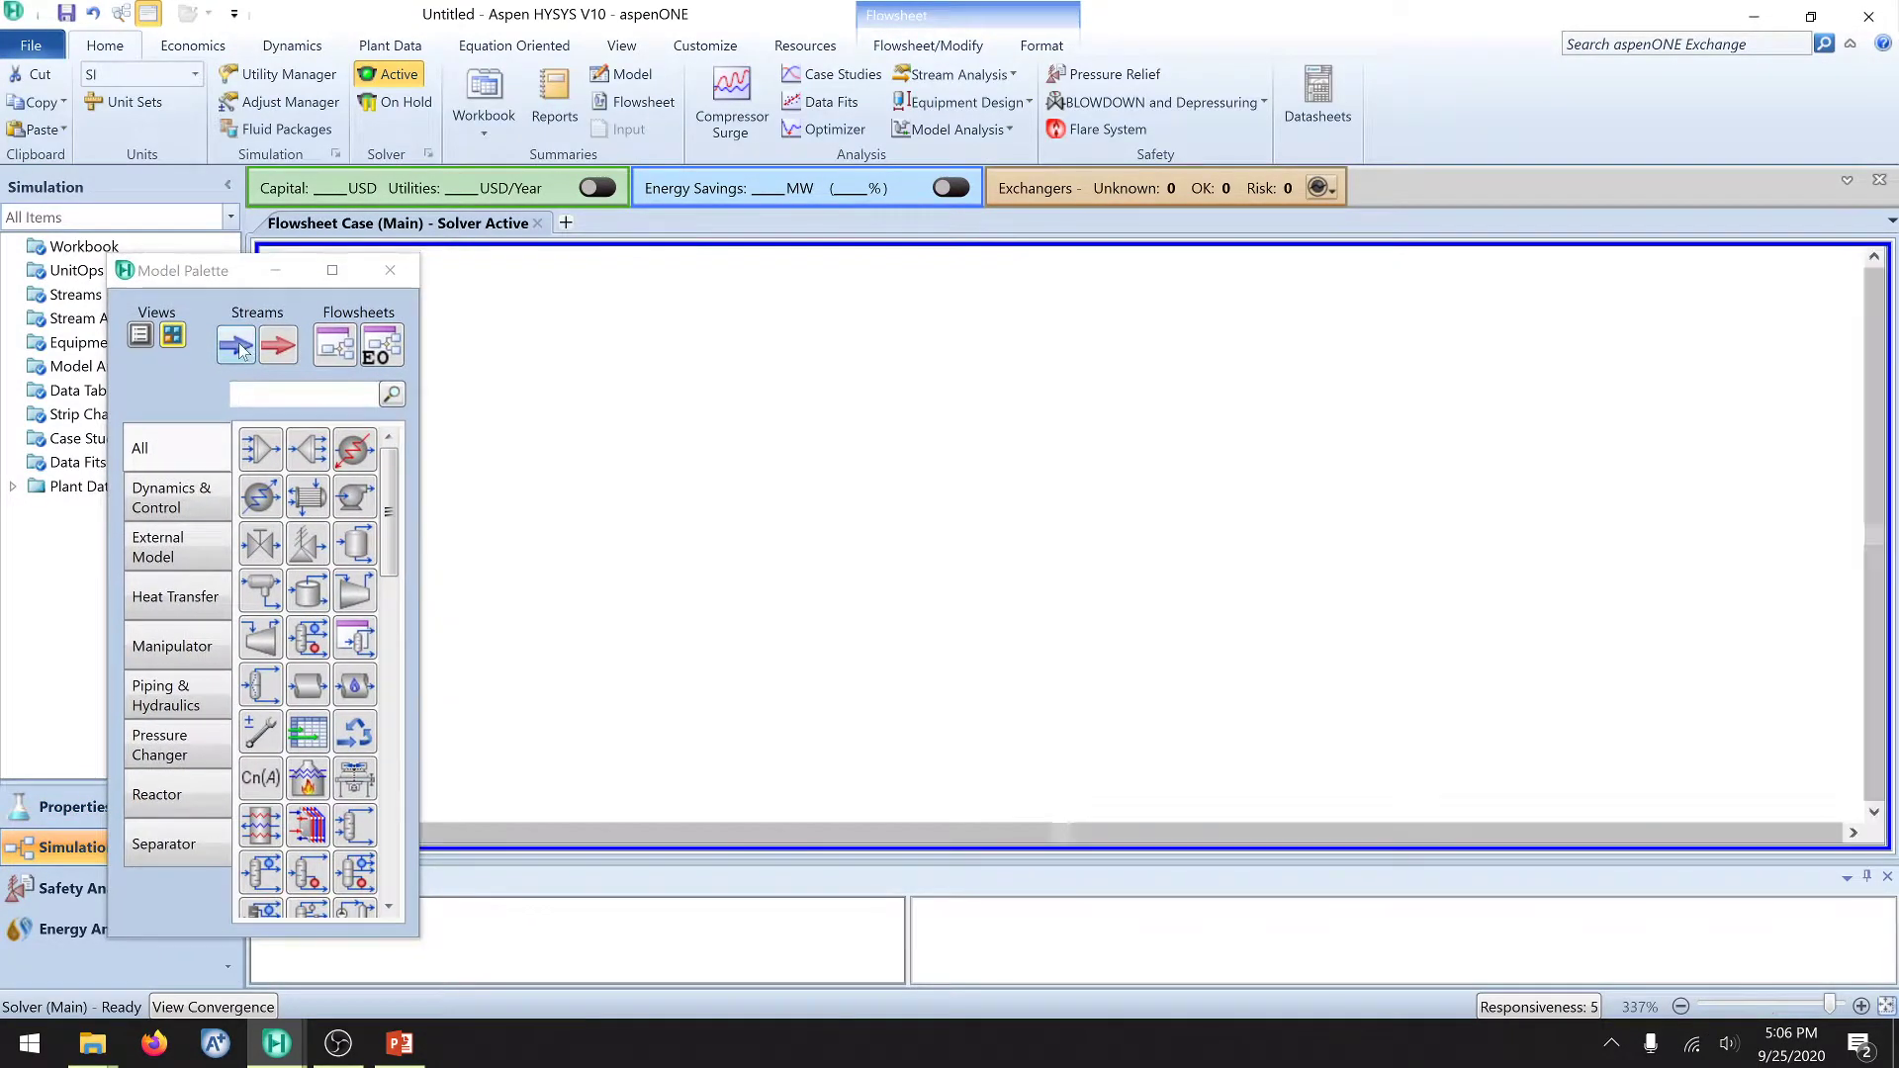
# Step: Place a material stream on the flowsheet and shrink its label to font size 3
pyautogui.click(236, 344)
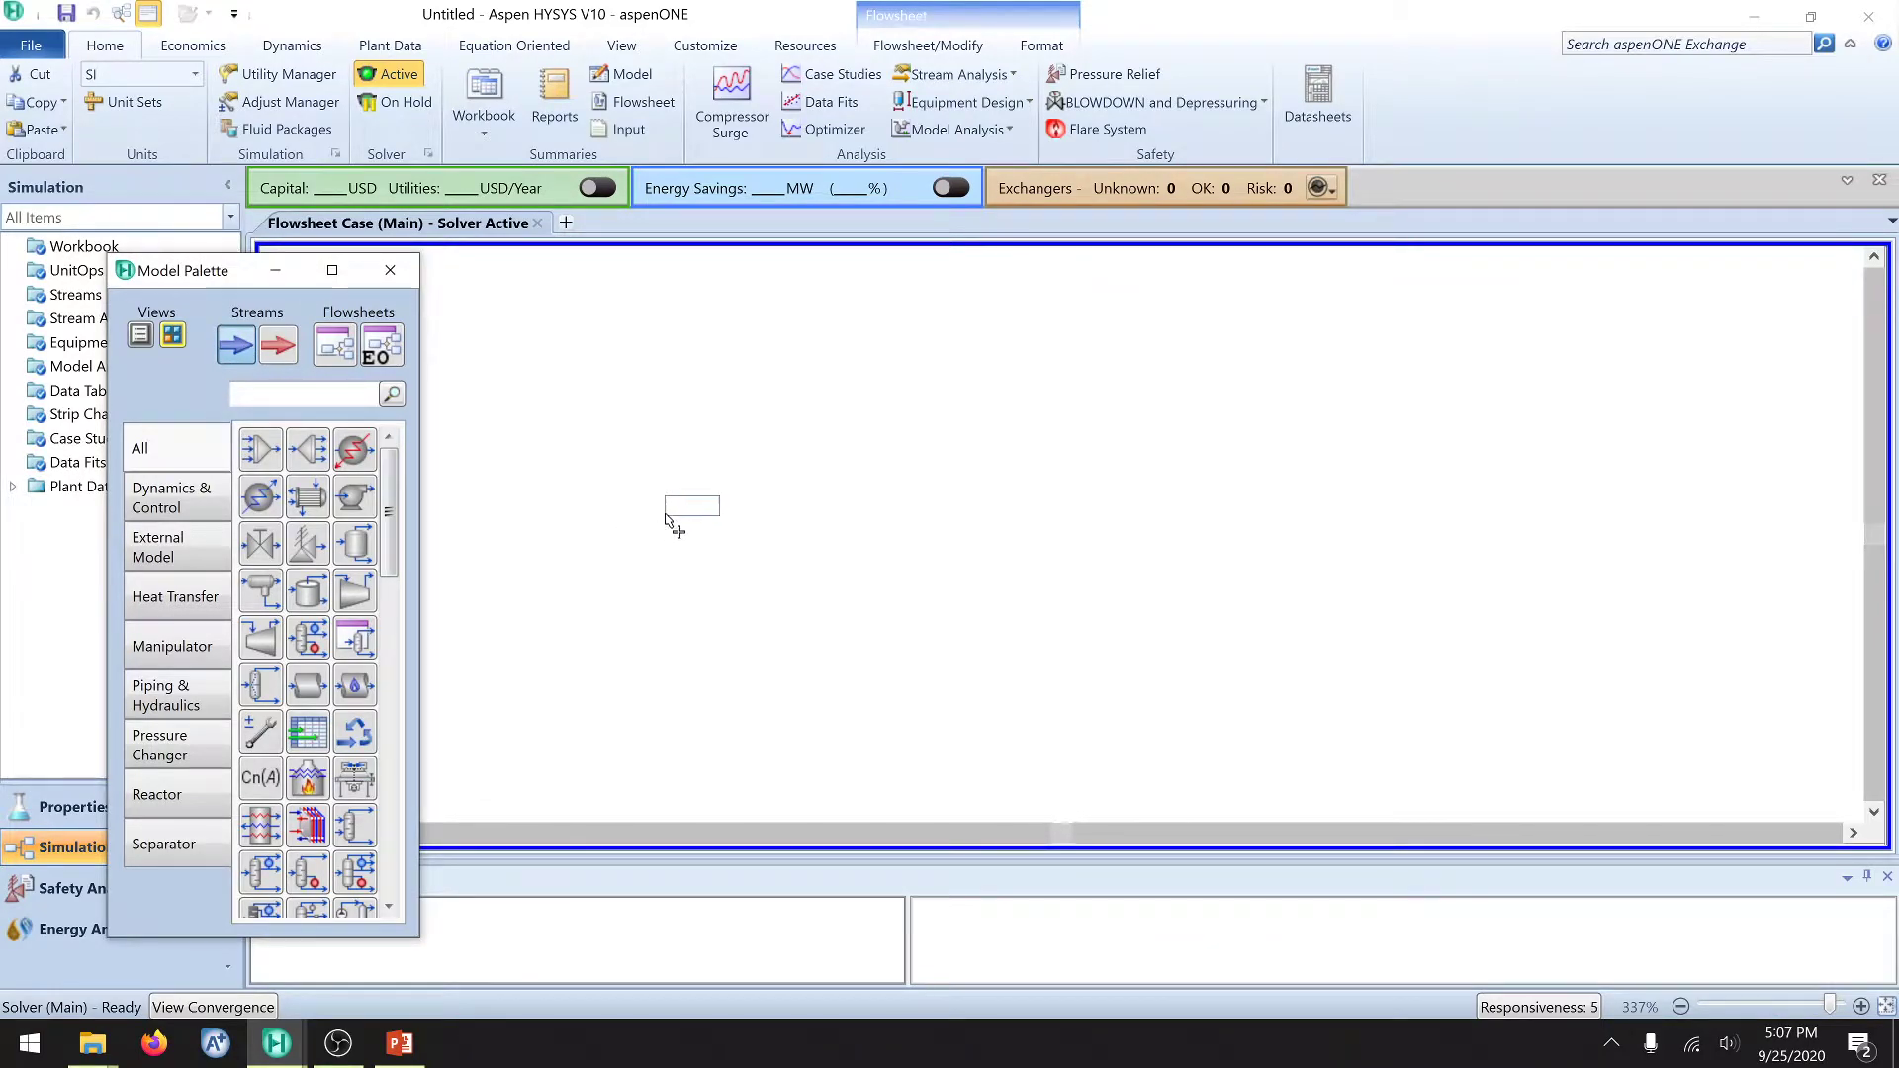
pyautogui.click(705, 512)
pyautogui.click(680, 554)
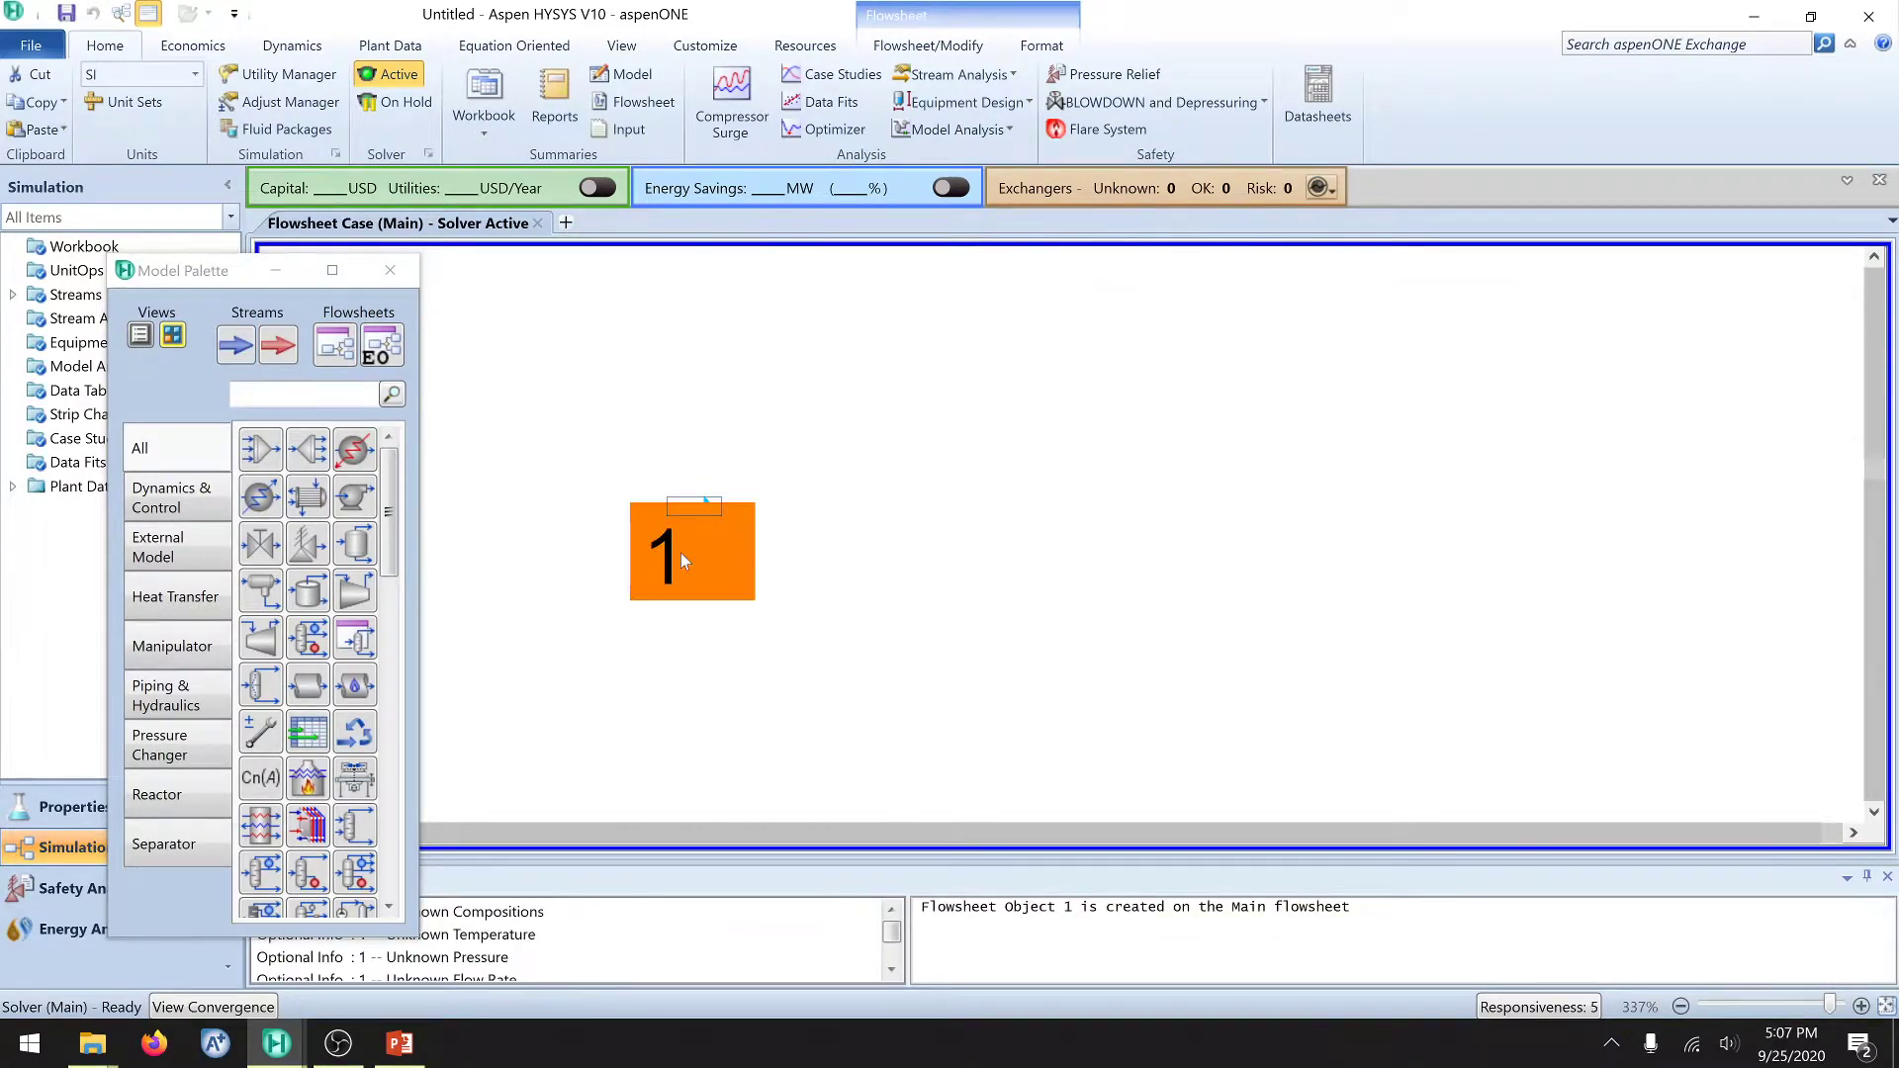
pyautogui.click(1041, 46)
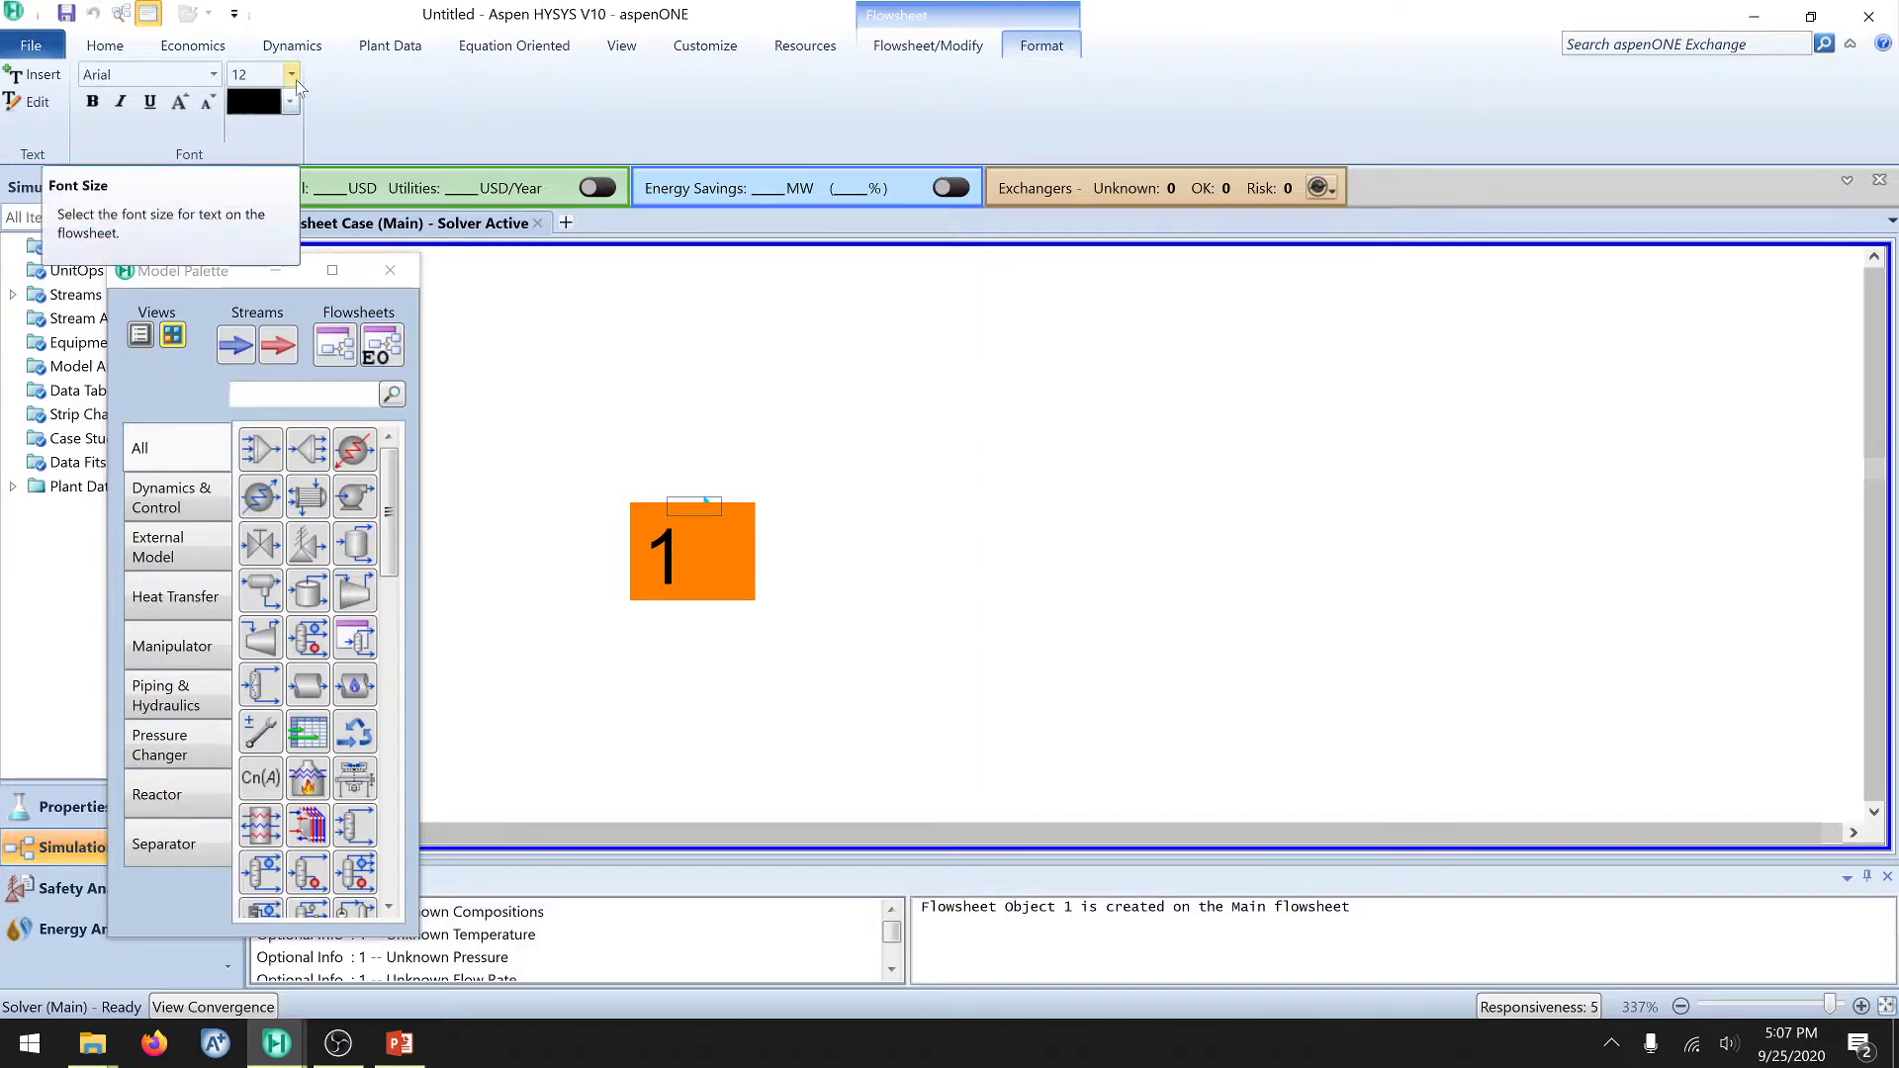
pyautogui.click(290, 74)
pyautogui.click(237, 104)
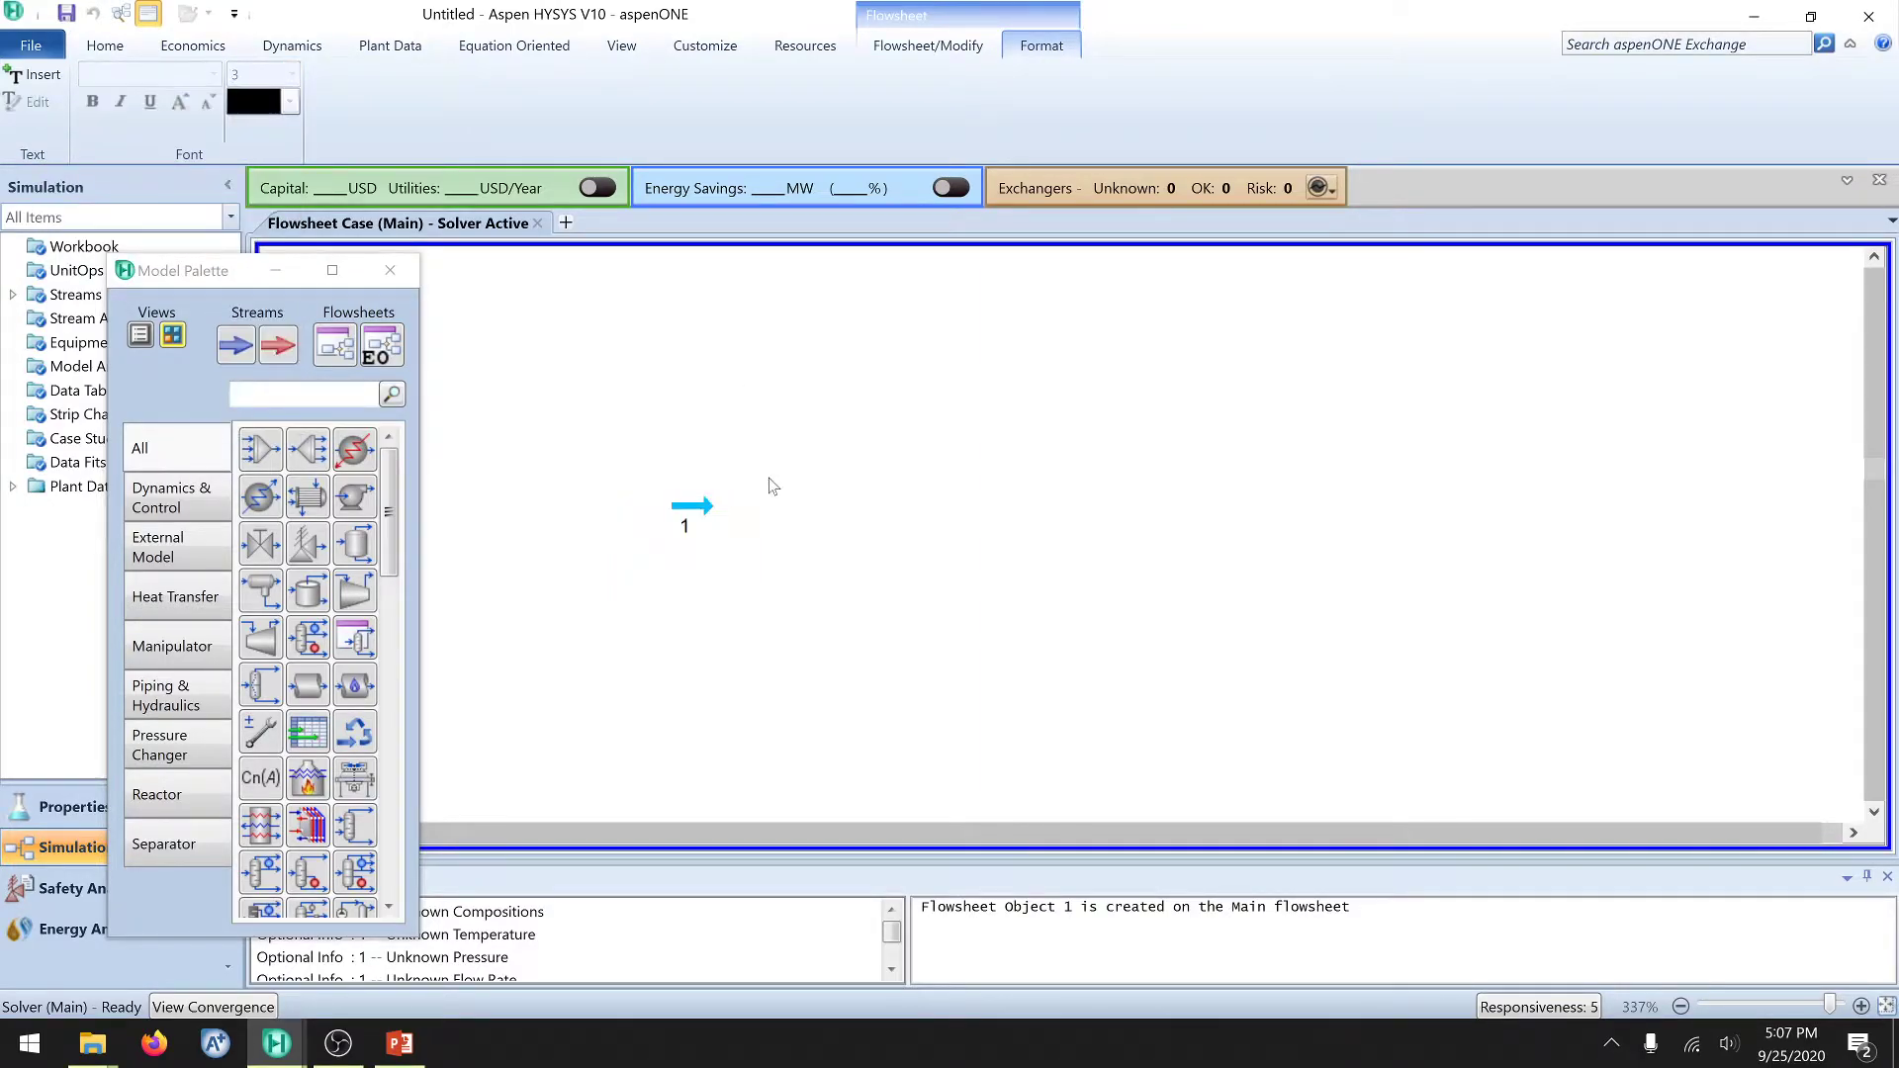
# Step: Rename the stream Feed and set it to 30 °C and 5 bar
pyautogui.doubleClick(696, 512)
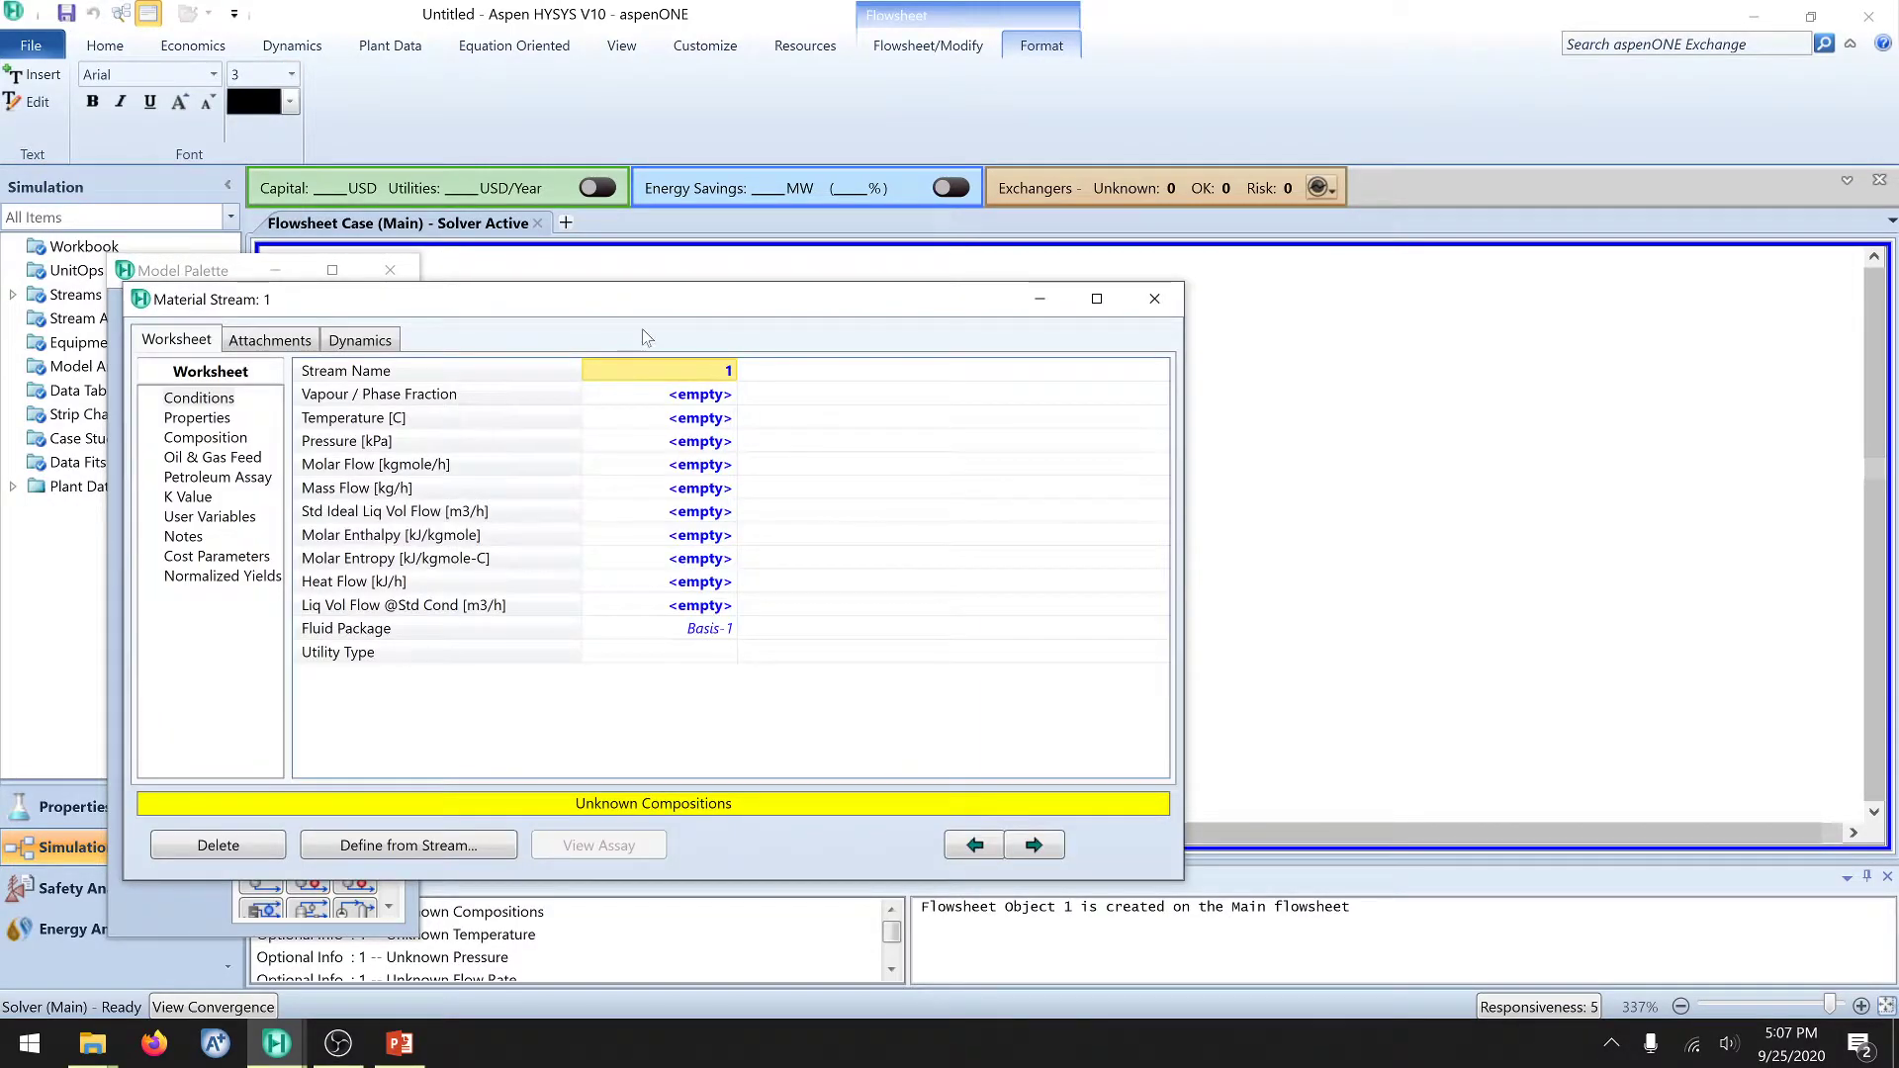
pyautogui.moveTo(671, 303); pyautogui.dragTo(1099, 369)
pyautogui.click(1136, 441)
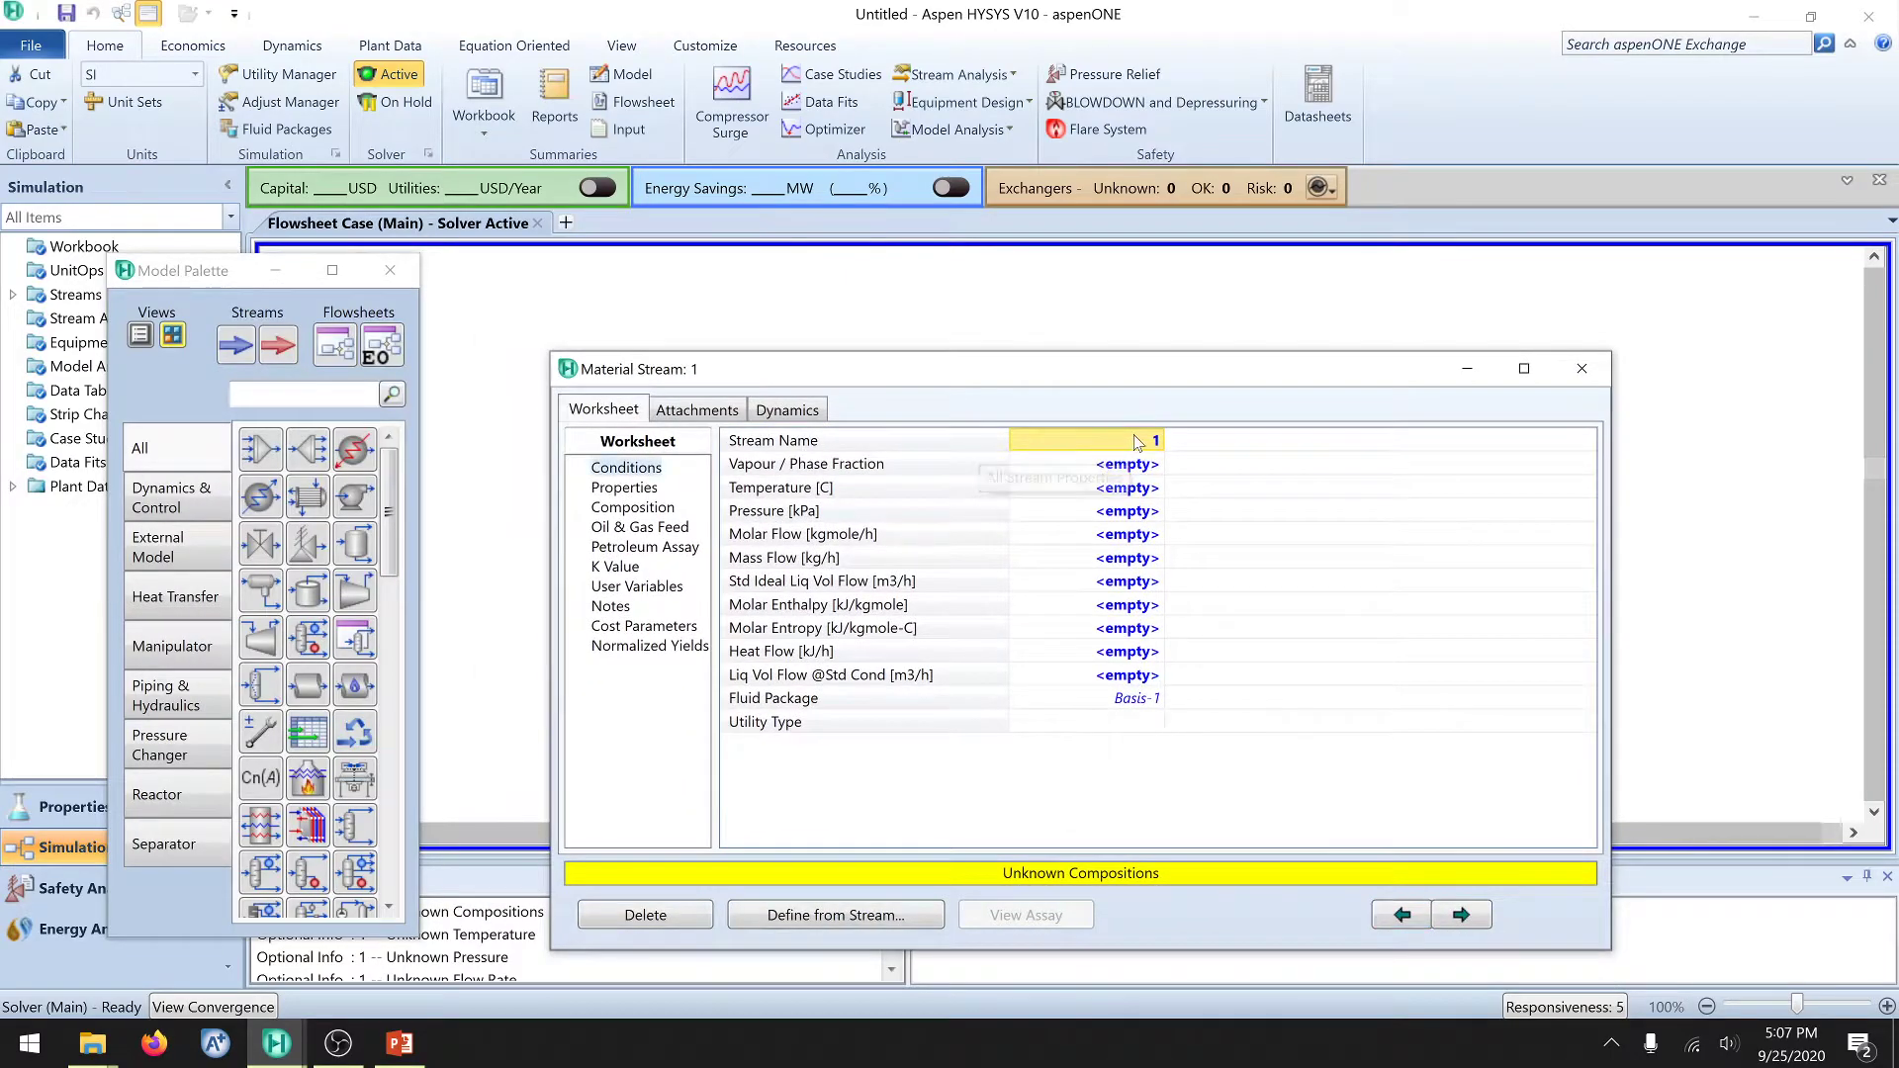
pyautogui.write('Feed')
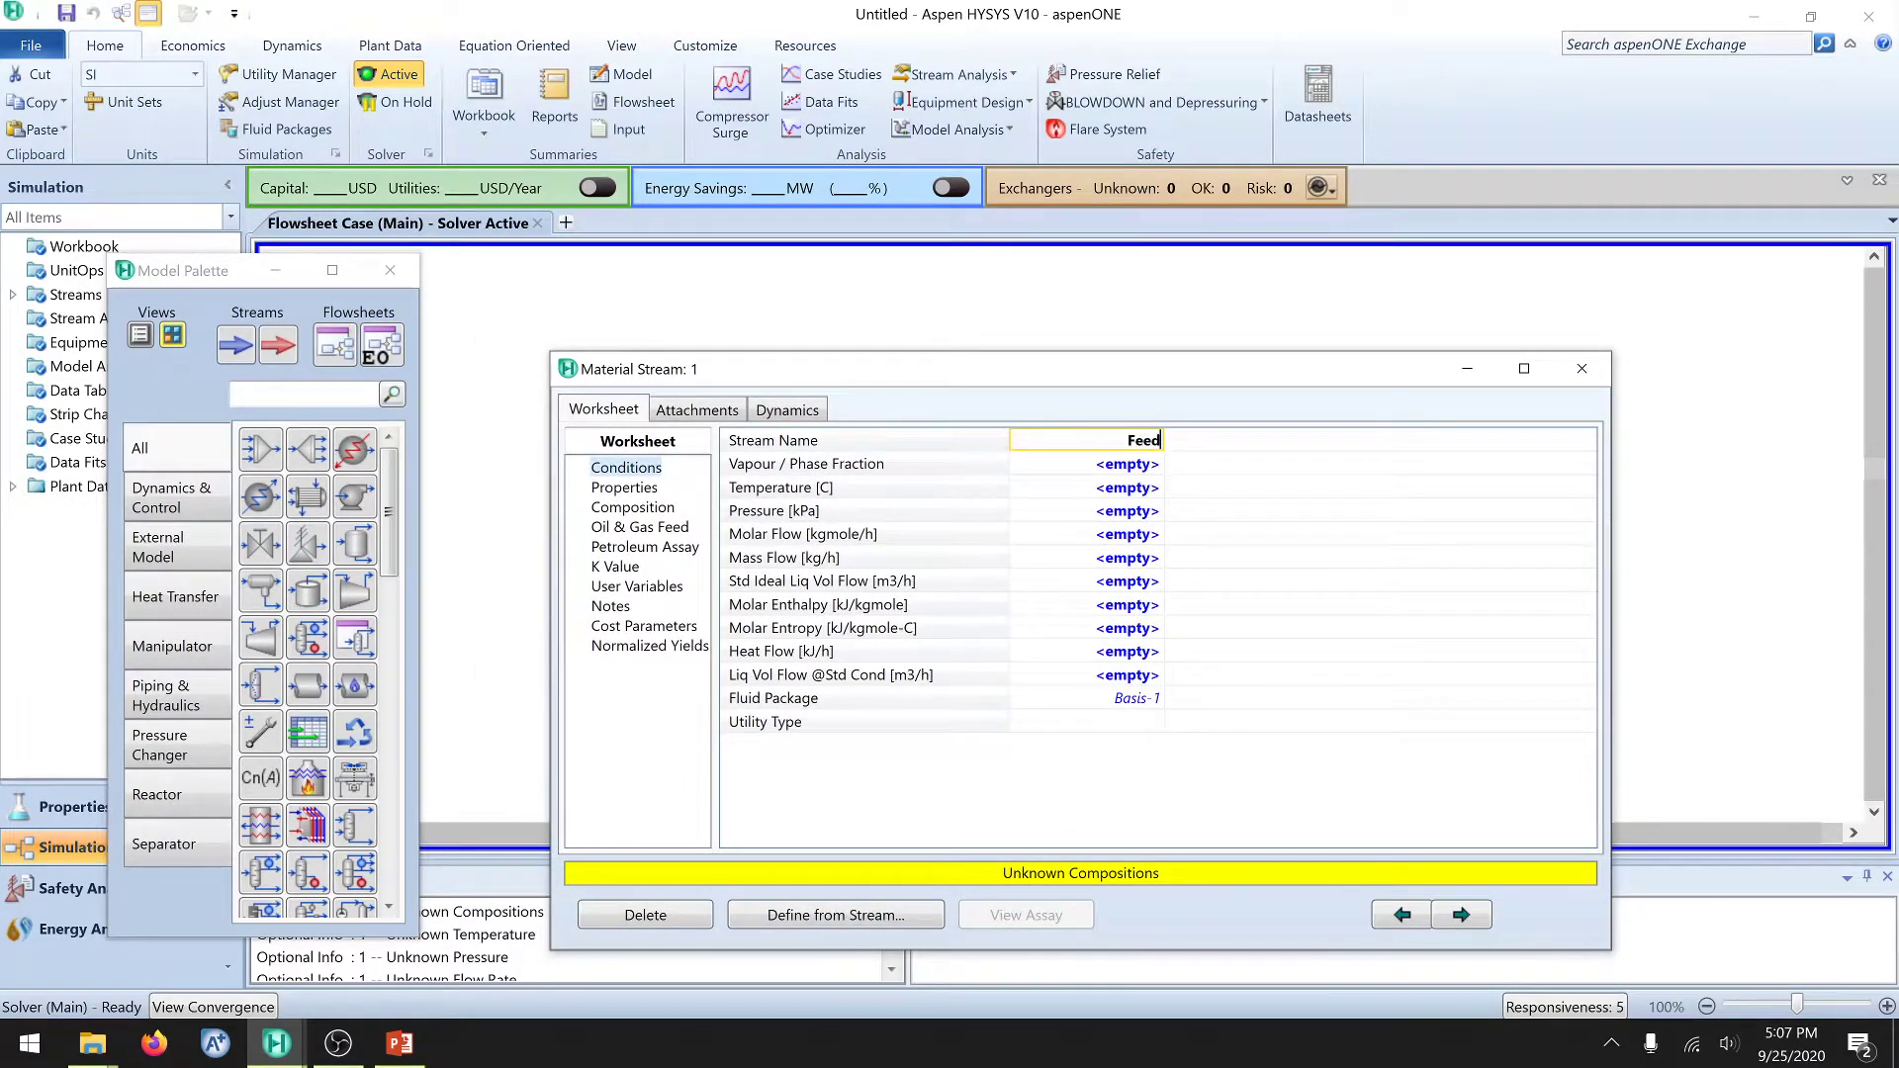
pyautogui.press('Return')
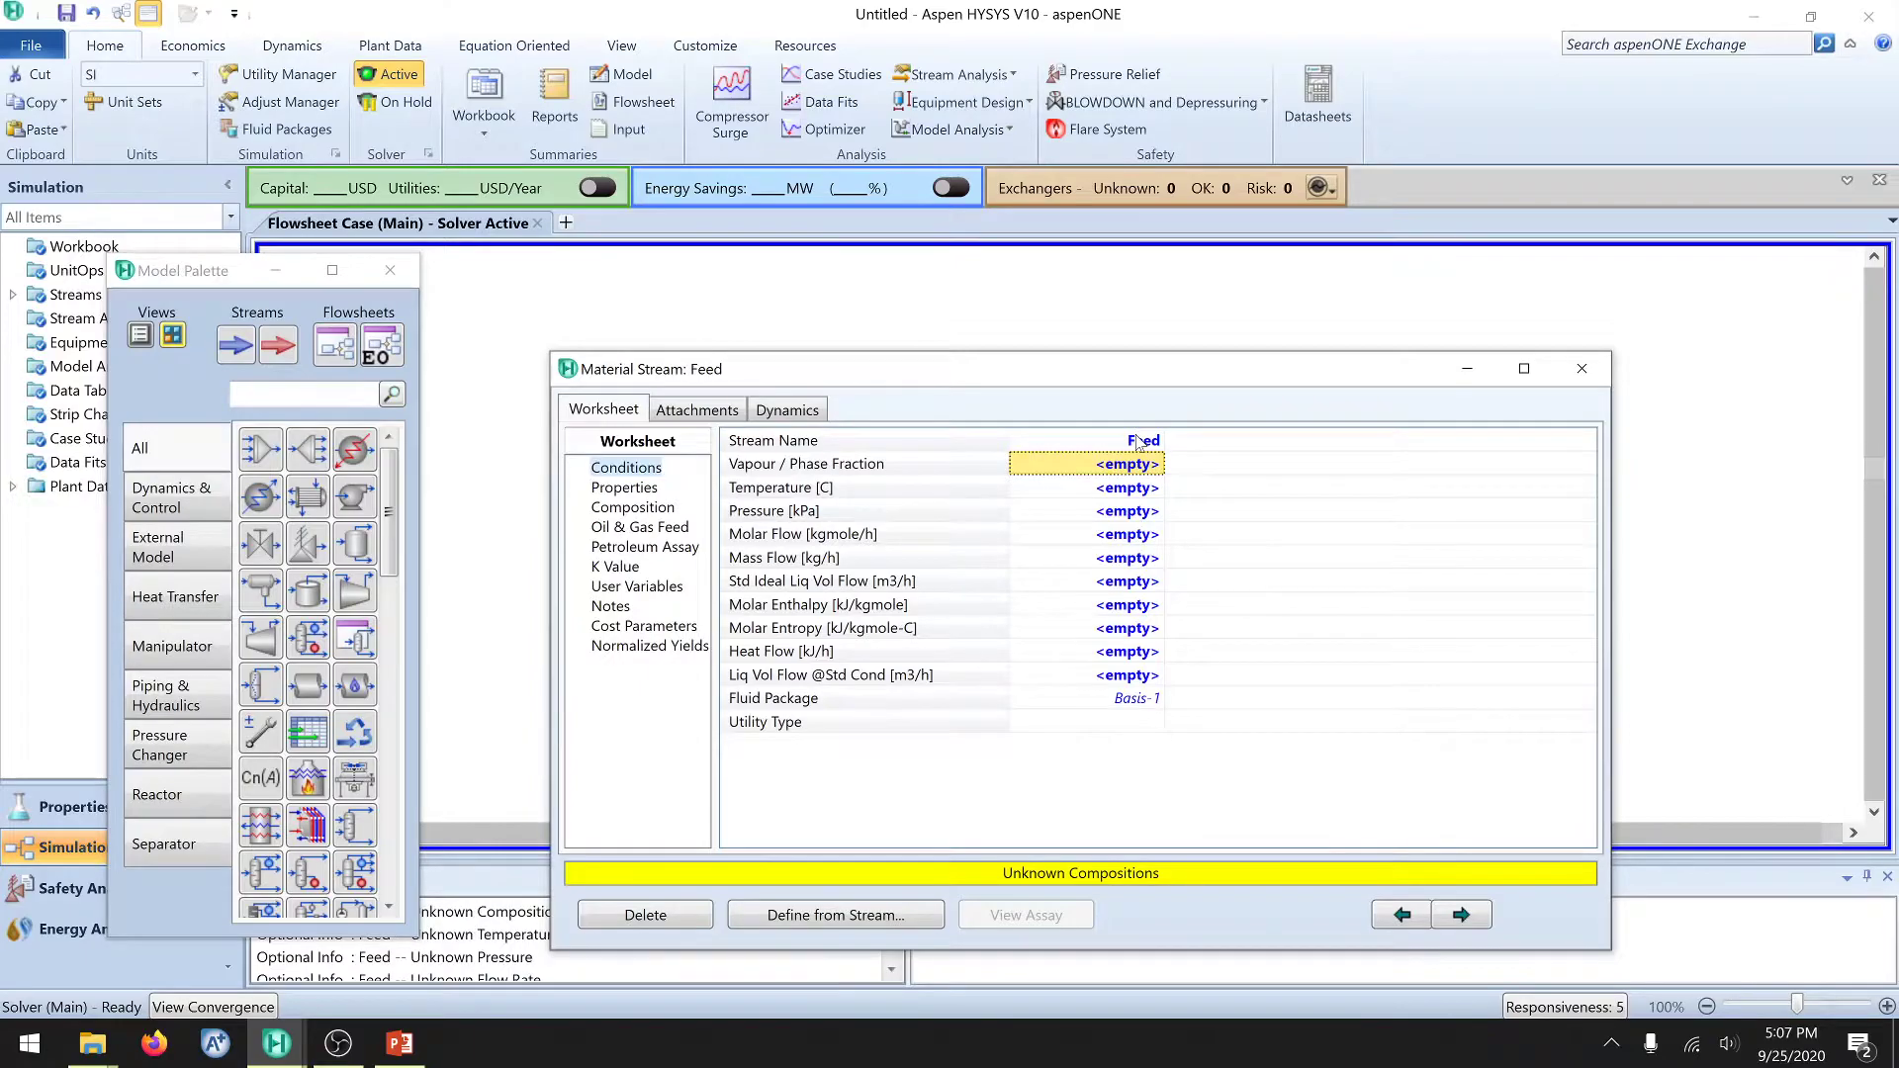
pyautogui.hotkey('alt', 'Tab')
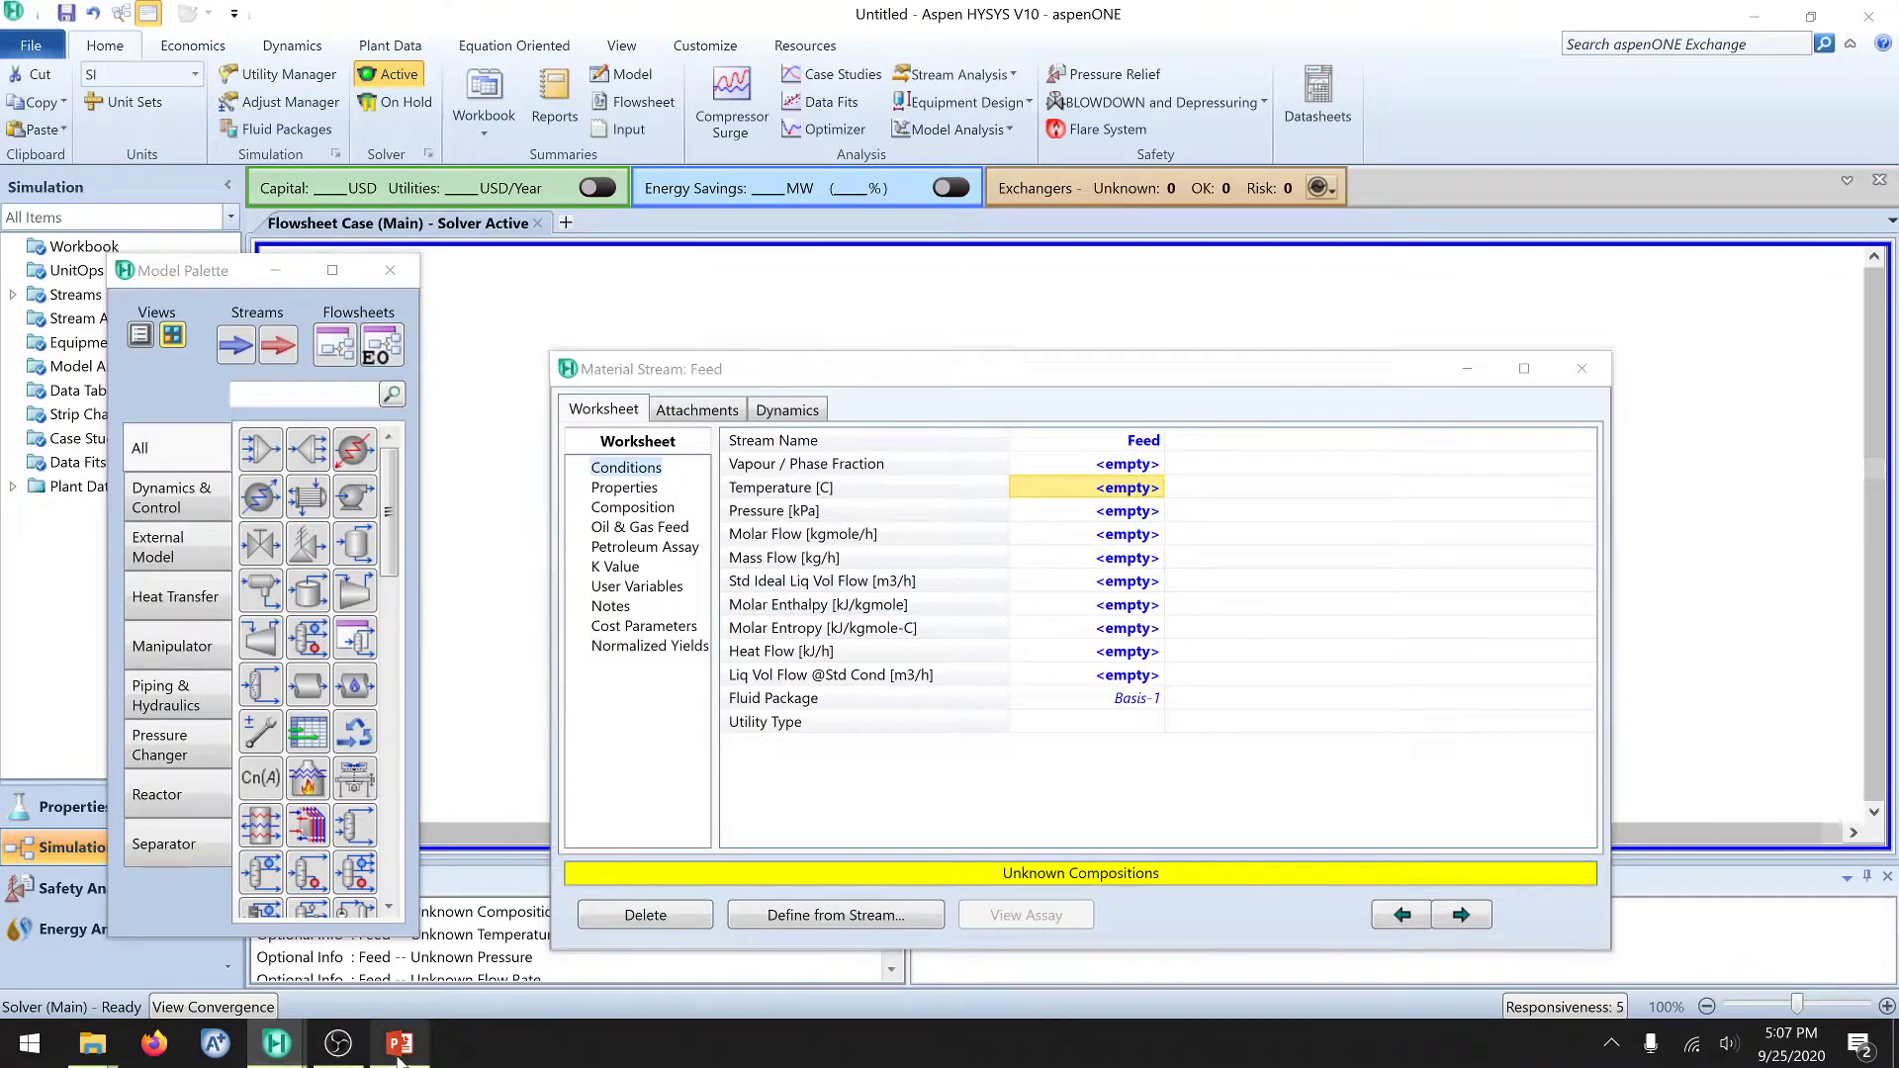
pyautogui.scroll(2, 815, 506)
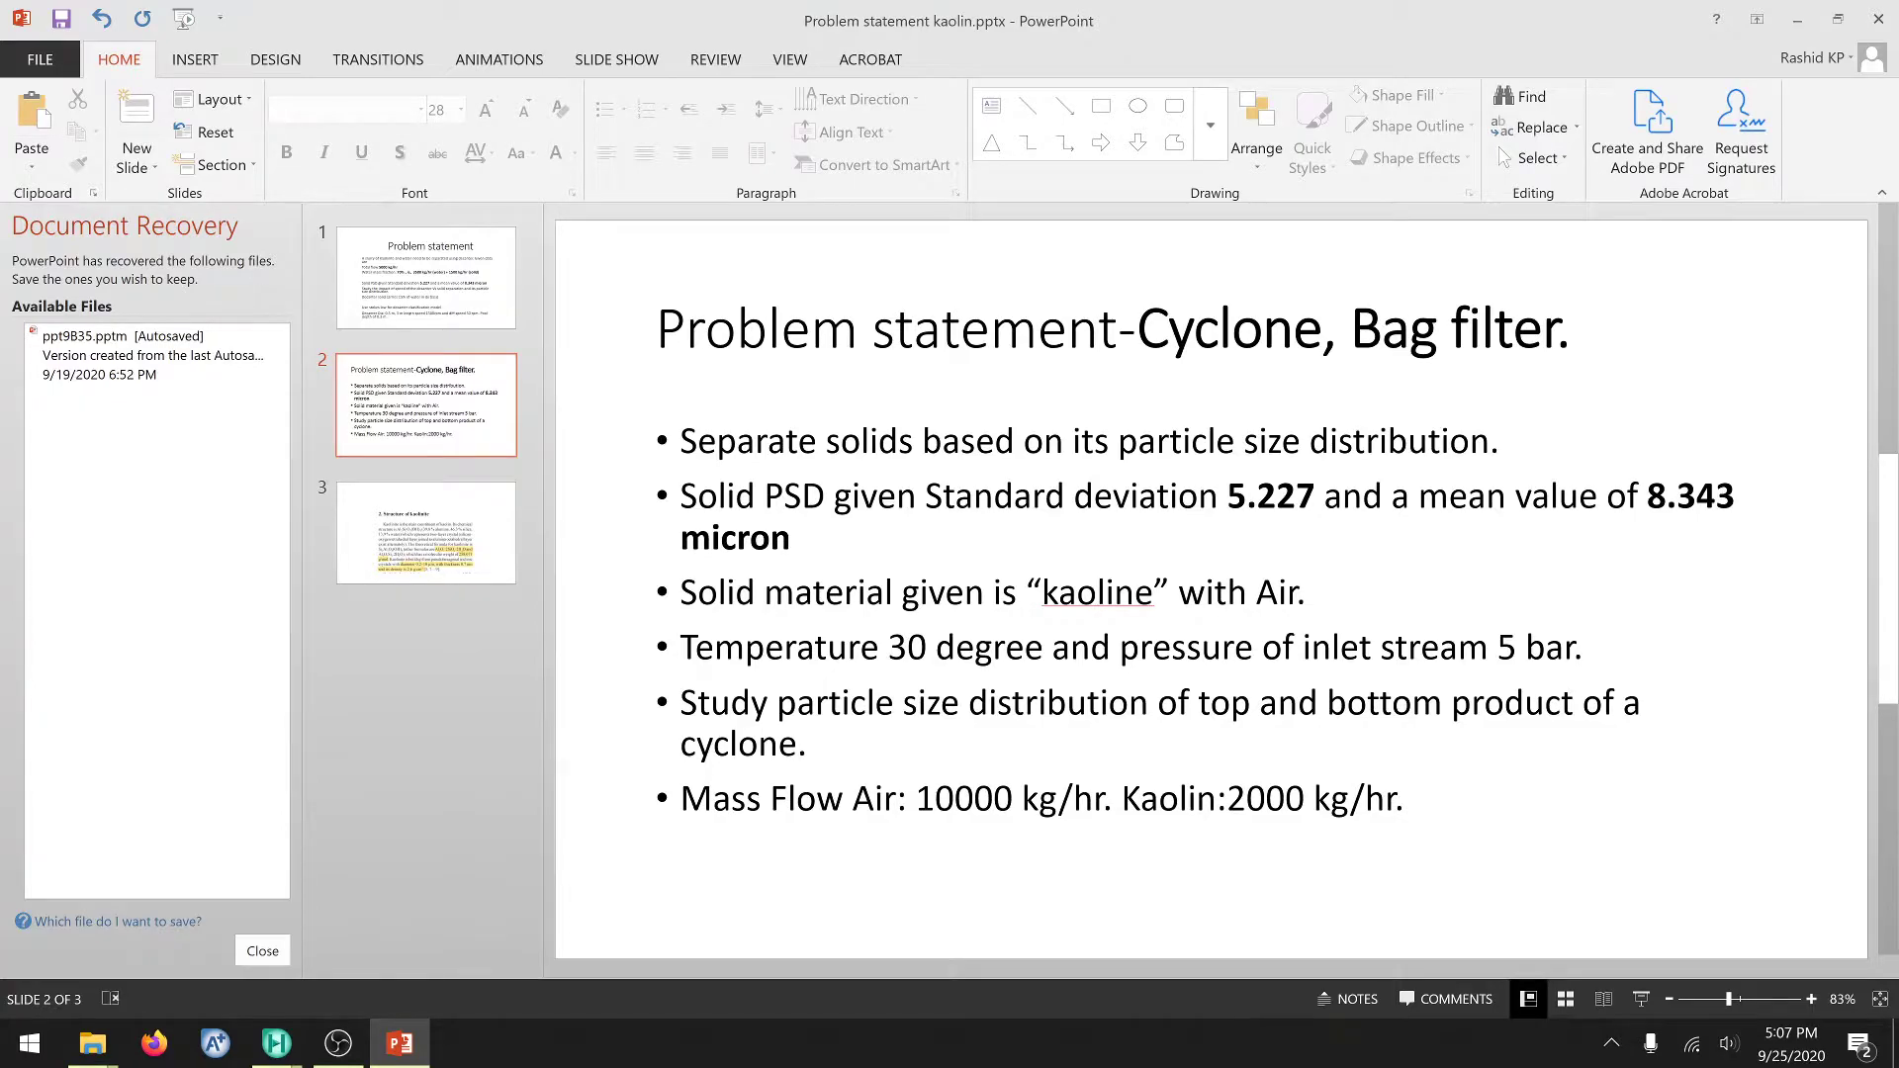
pyautogui.moveTo(276, 1043)
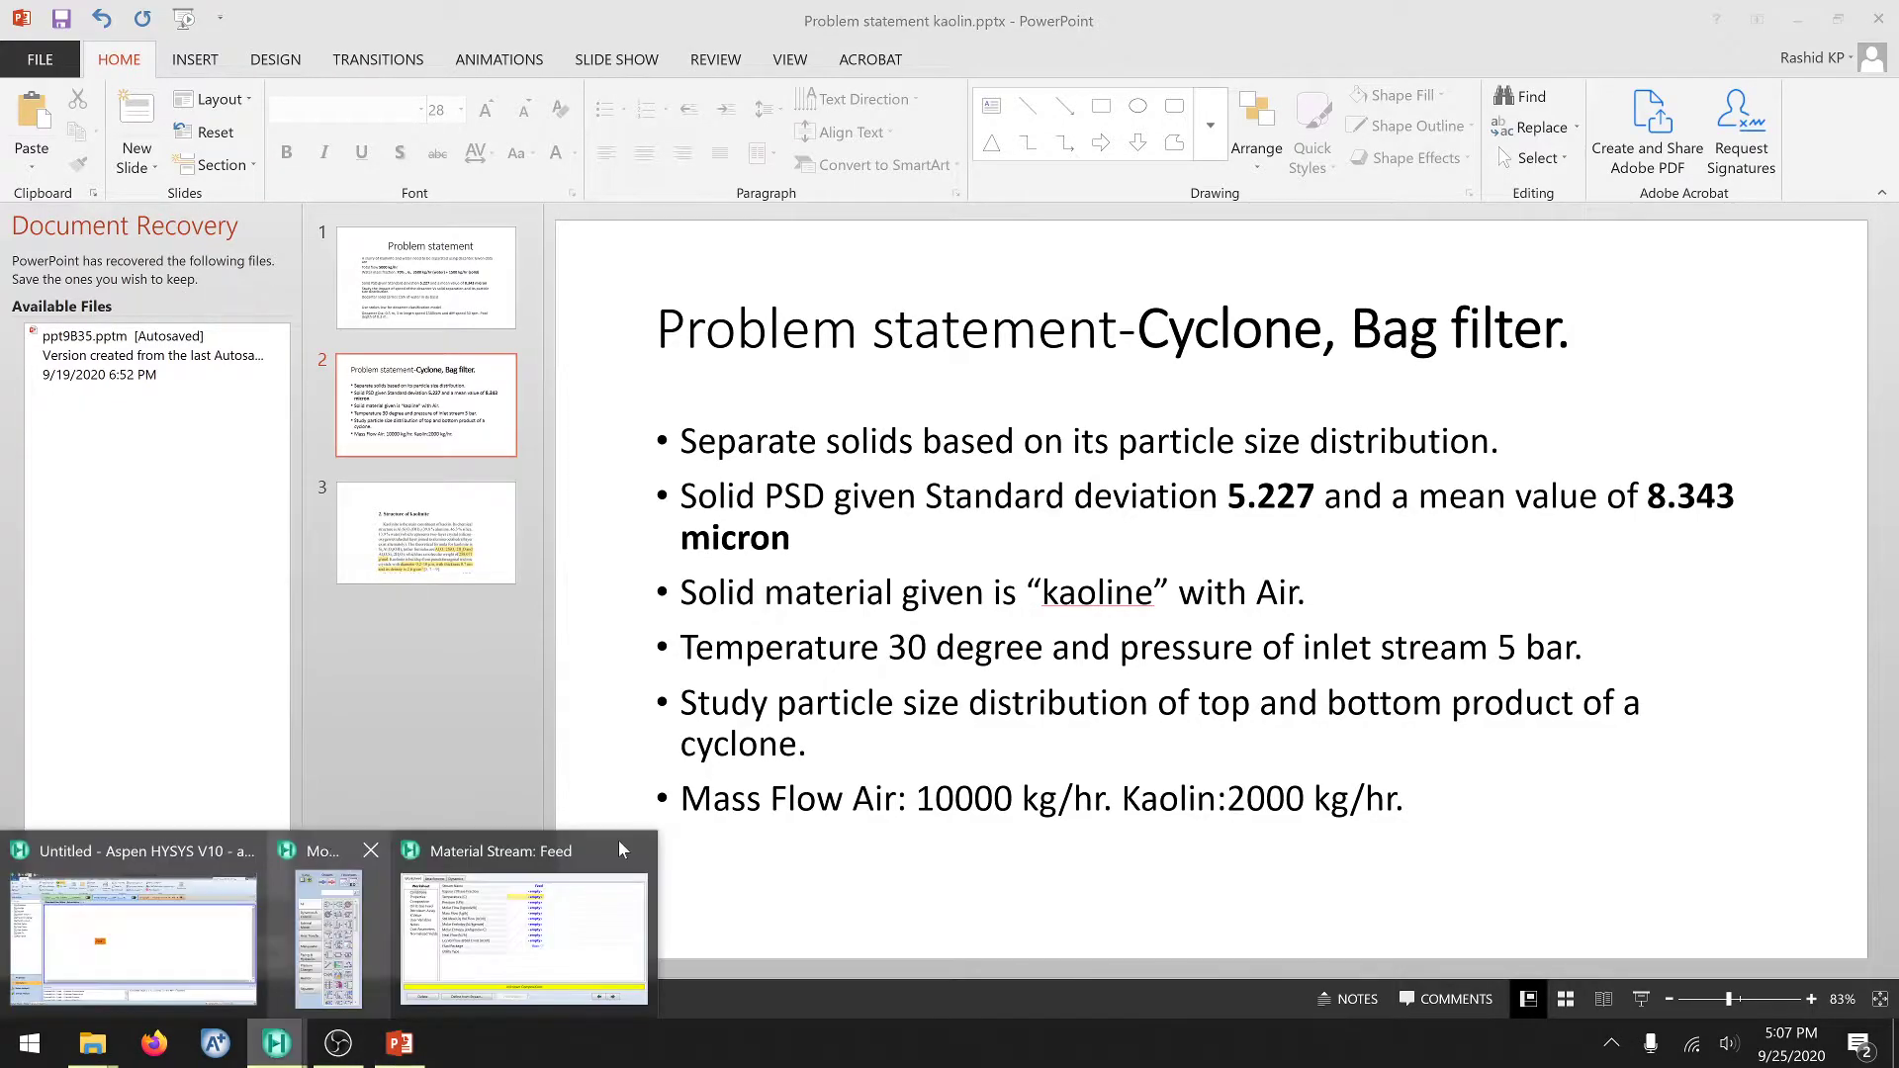
pyautogui.click(600, 913)
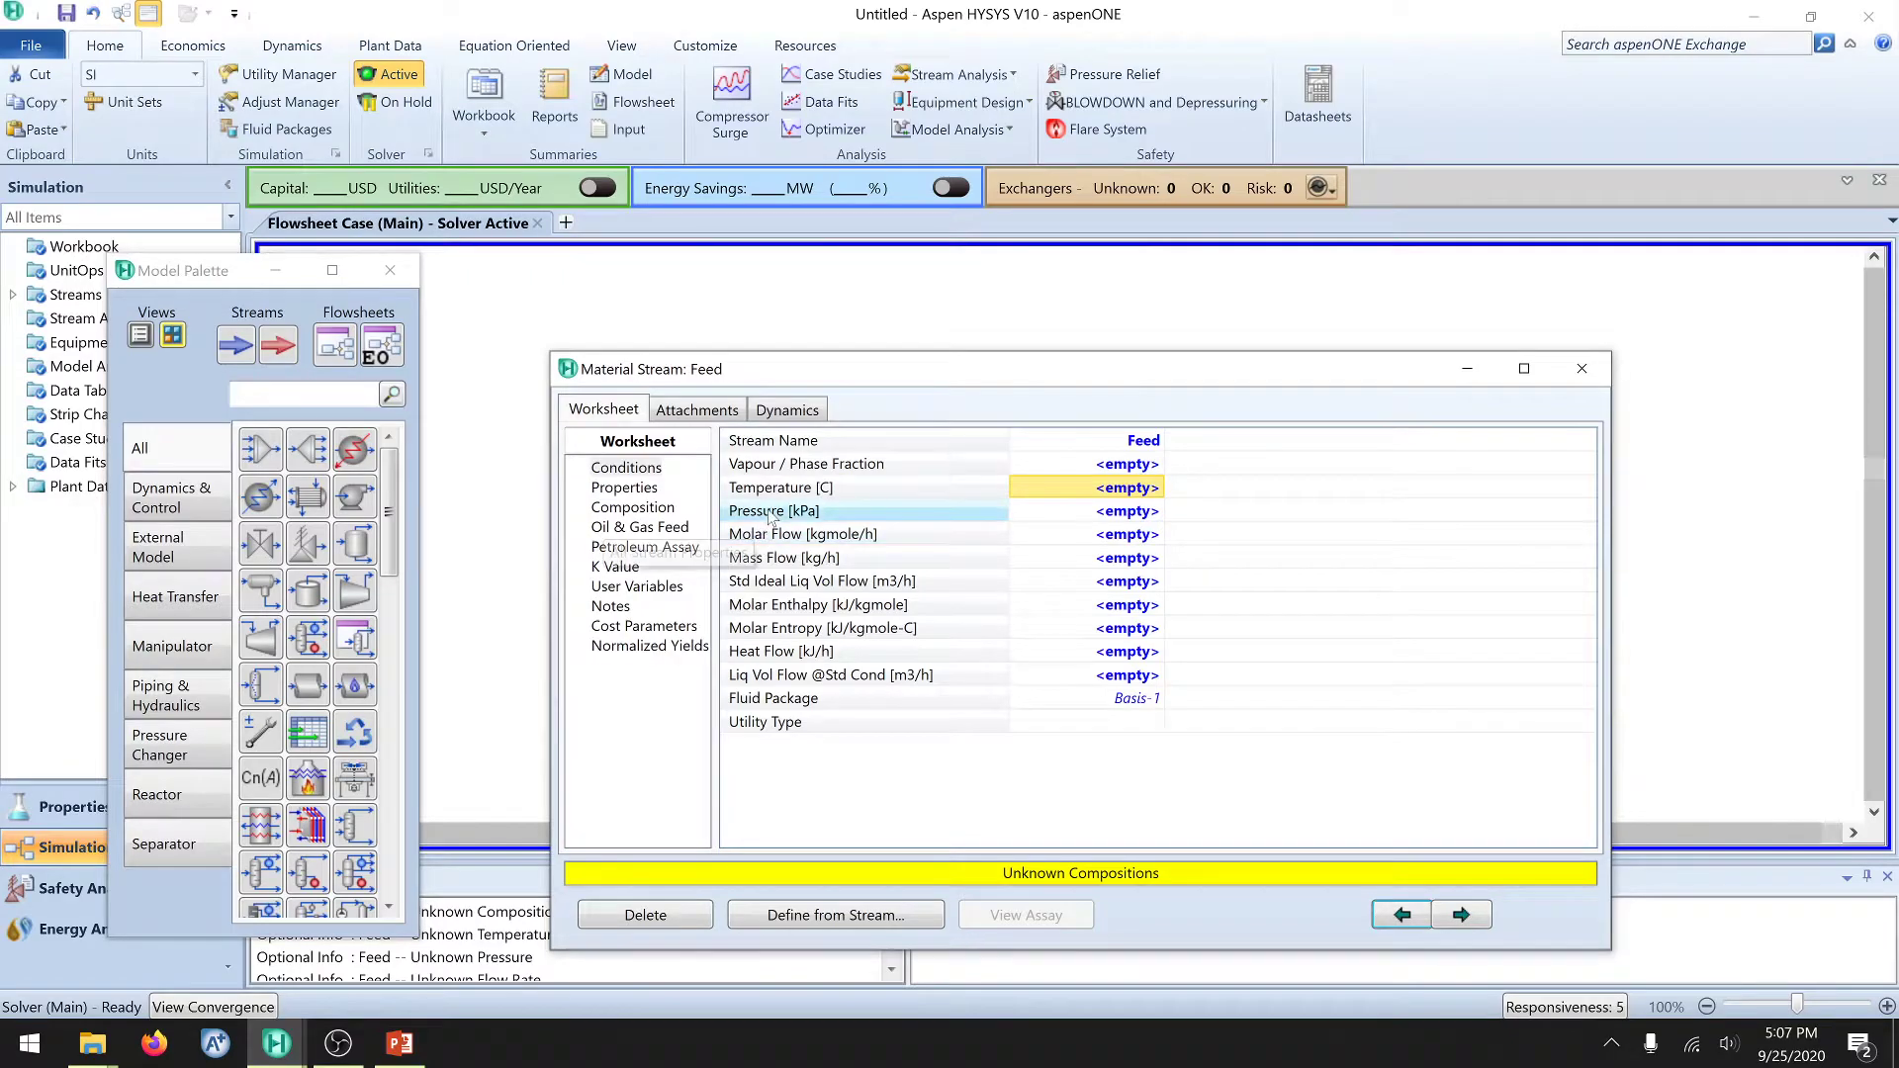
pyautogui.click(1113, 495)
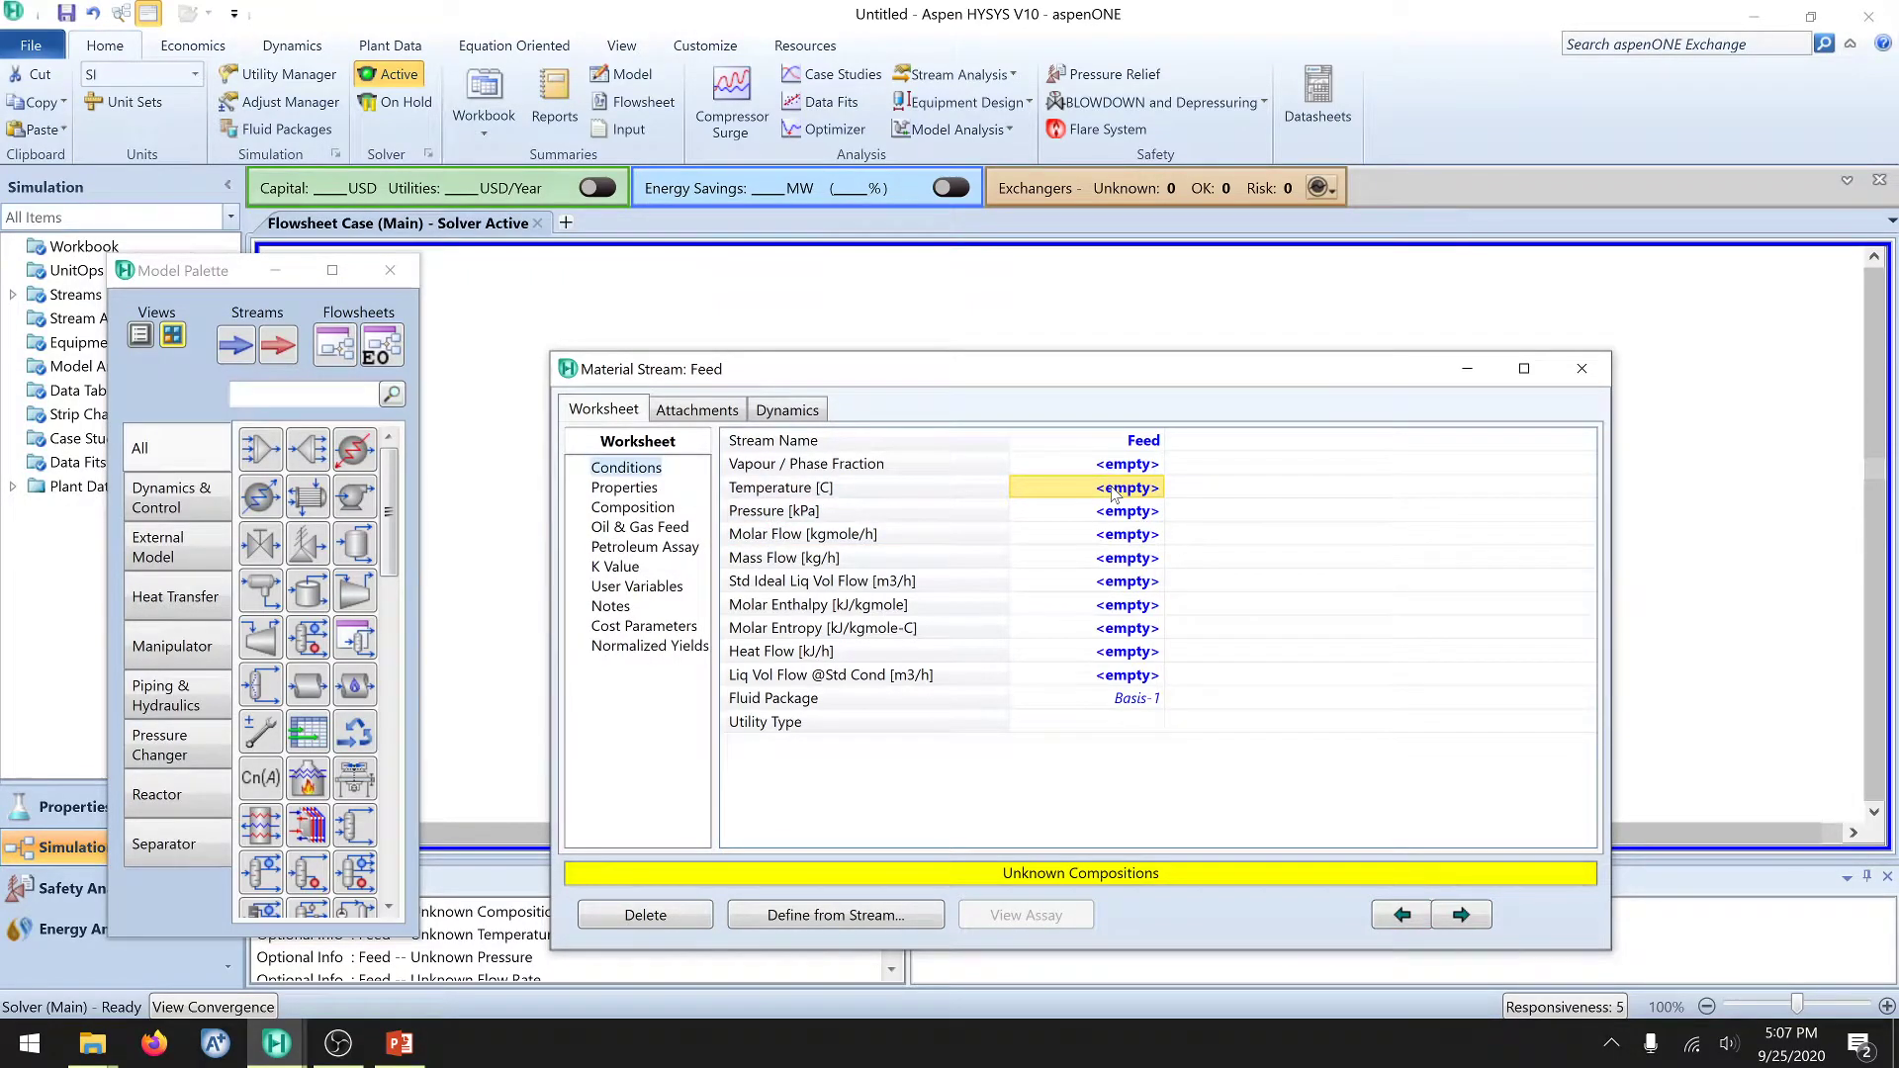
pyautogui.write('30')
pyautogui.press('Return')
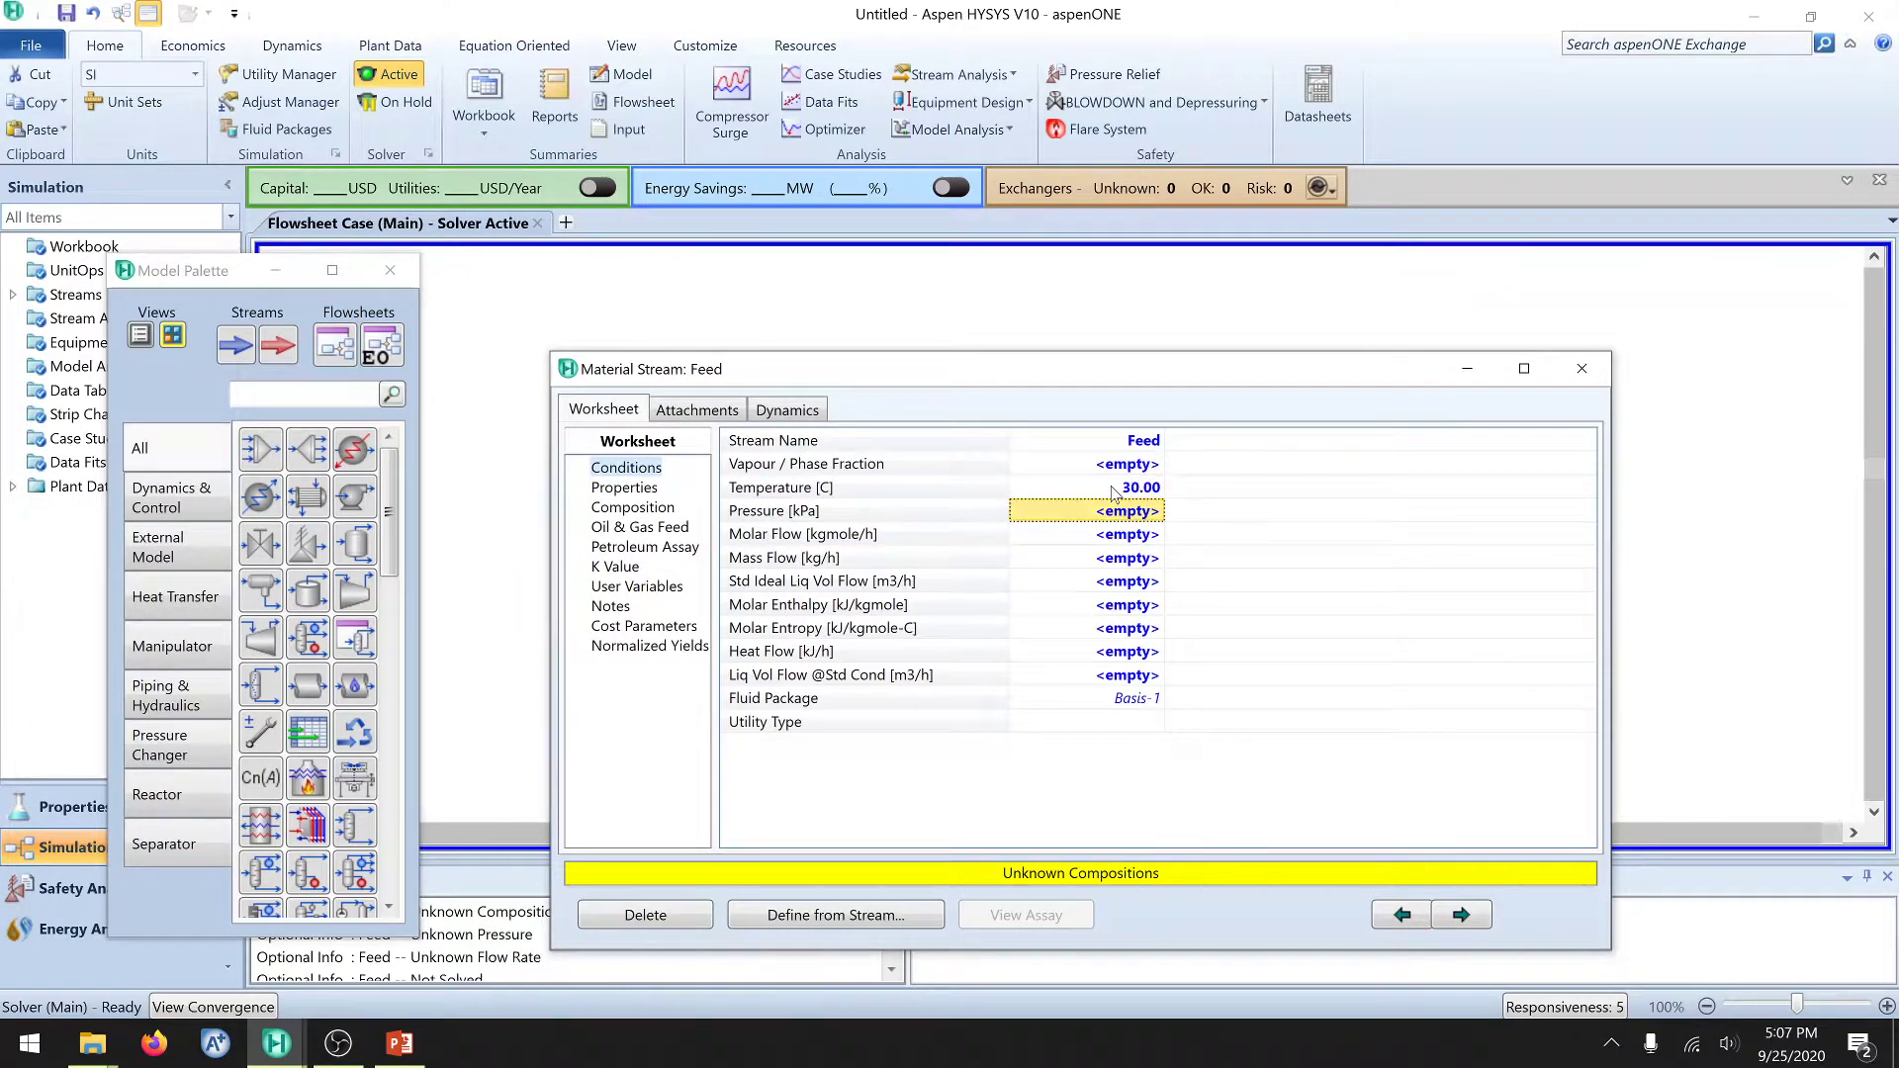
pyautogui.moveTo(1128, 488)
pyautogui.write('5')
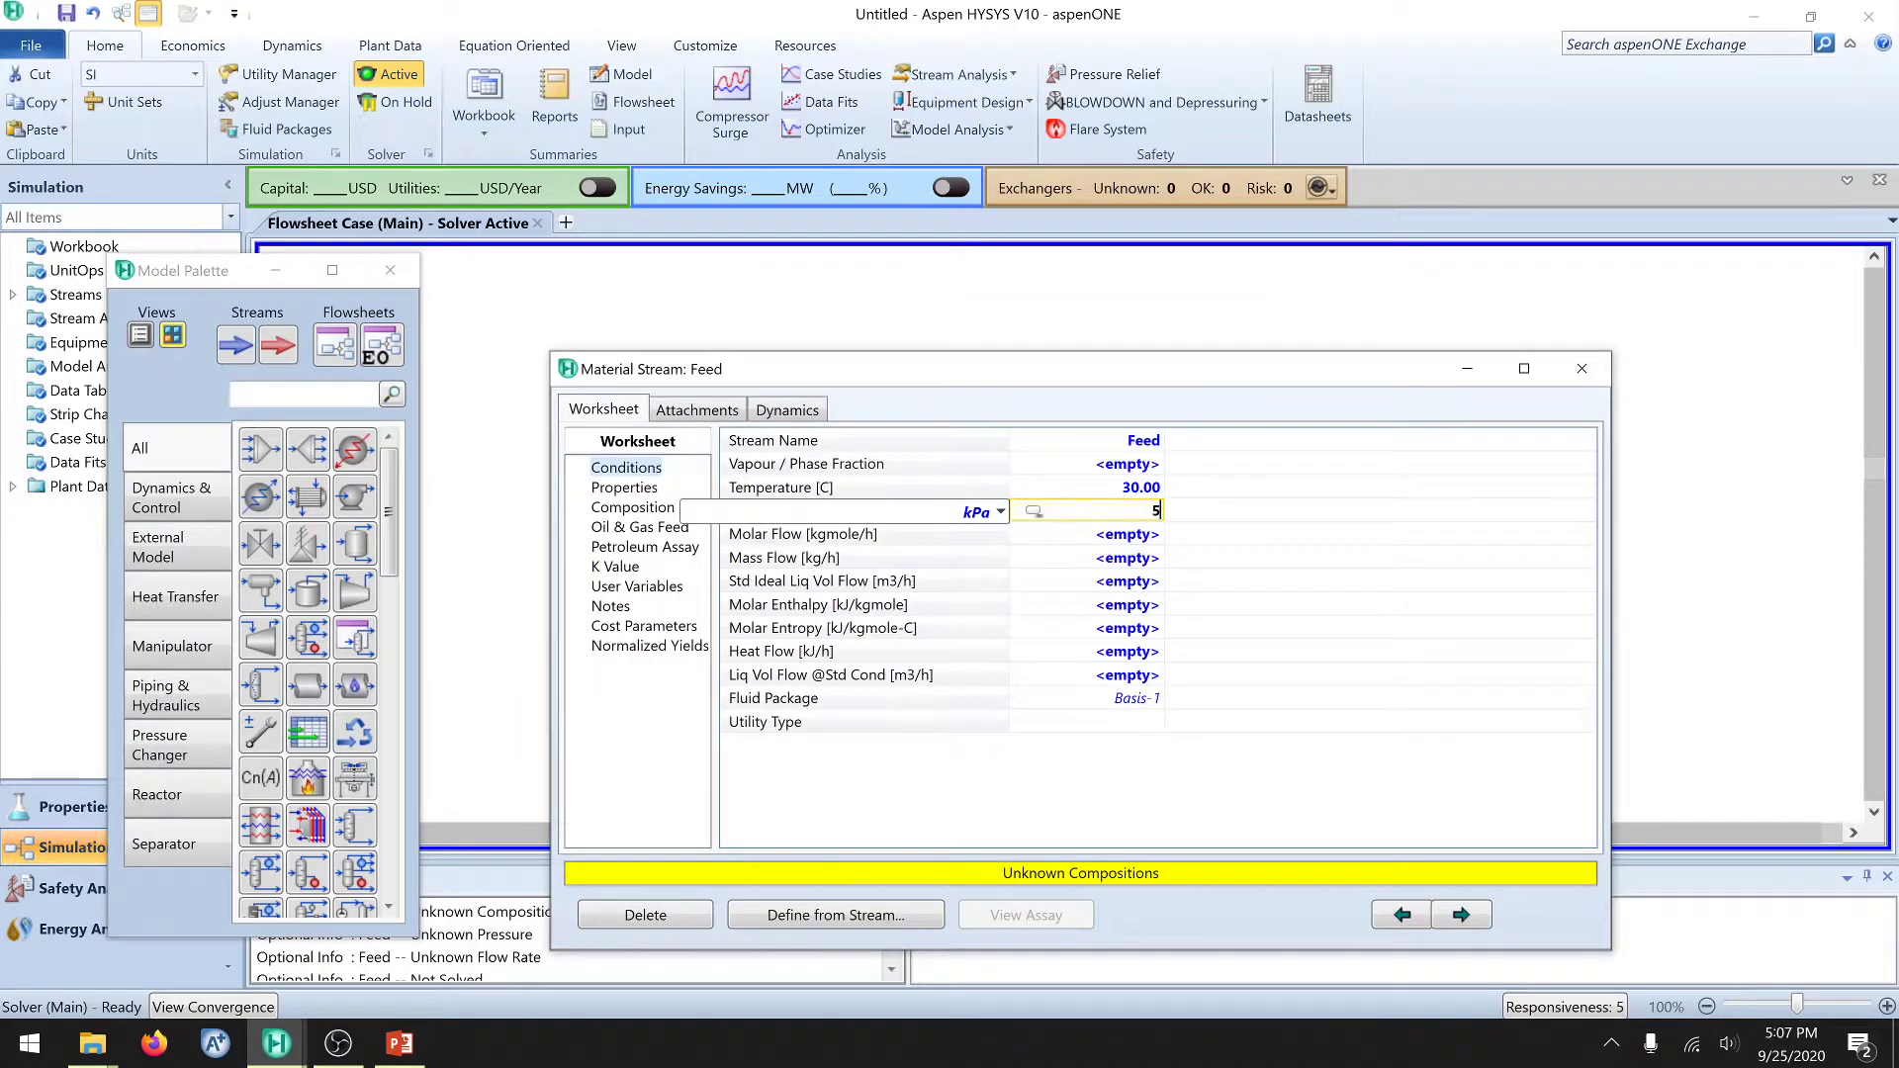
pyautogui.click(1002, 513)
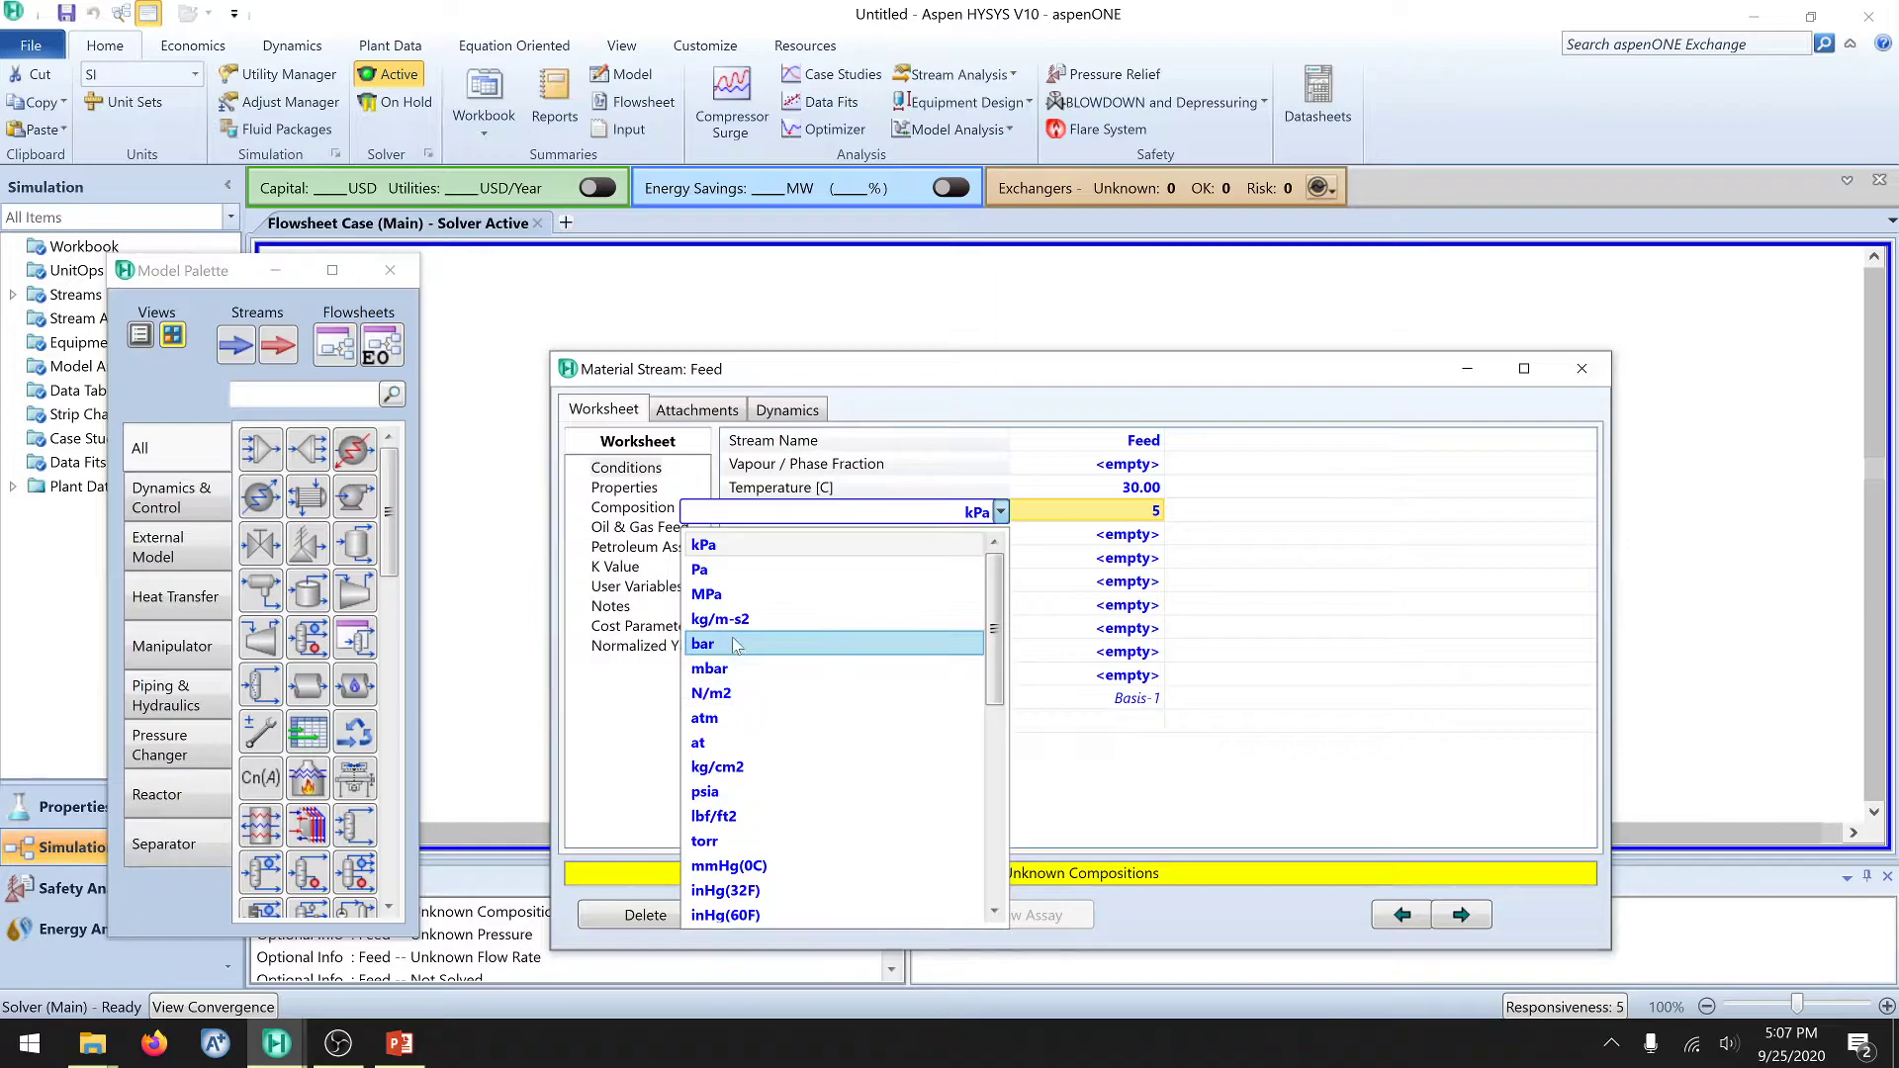
pyautogui.click(734, 643)
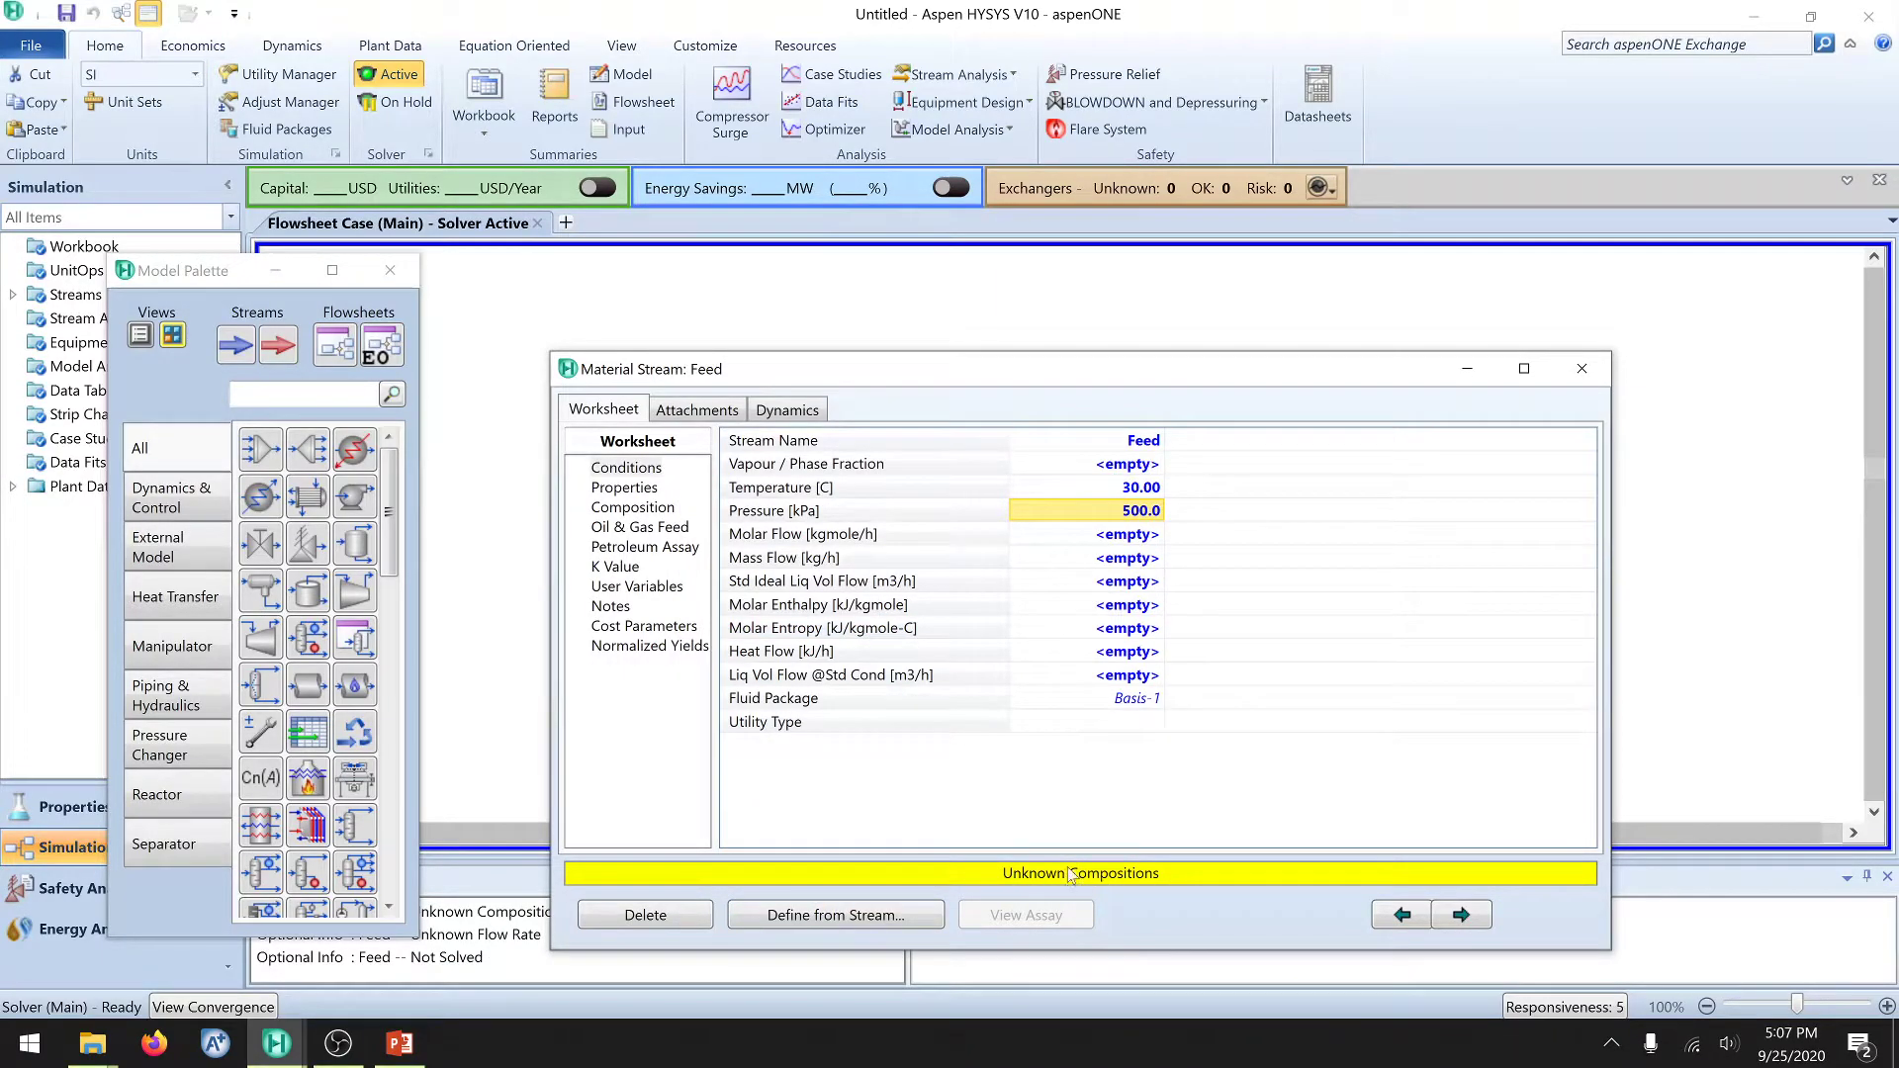
pyautogui.click(647, 509)
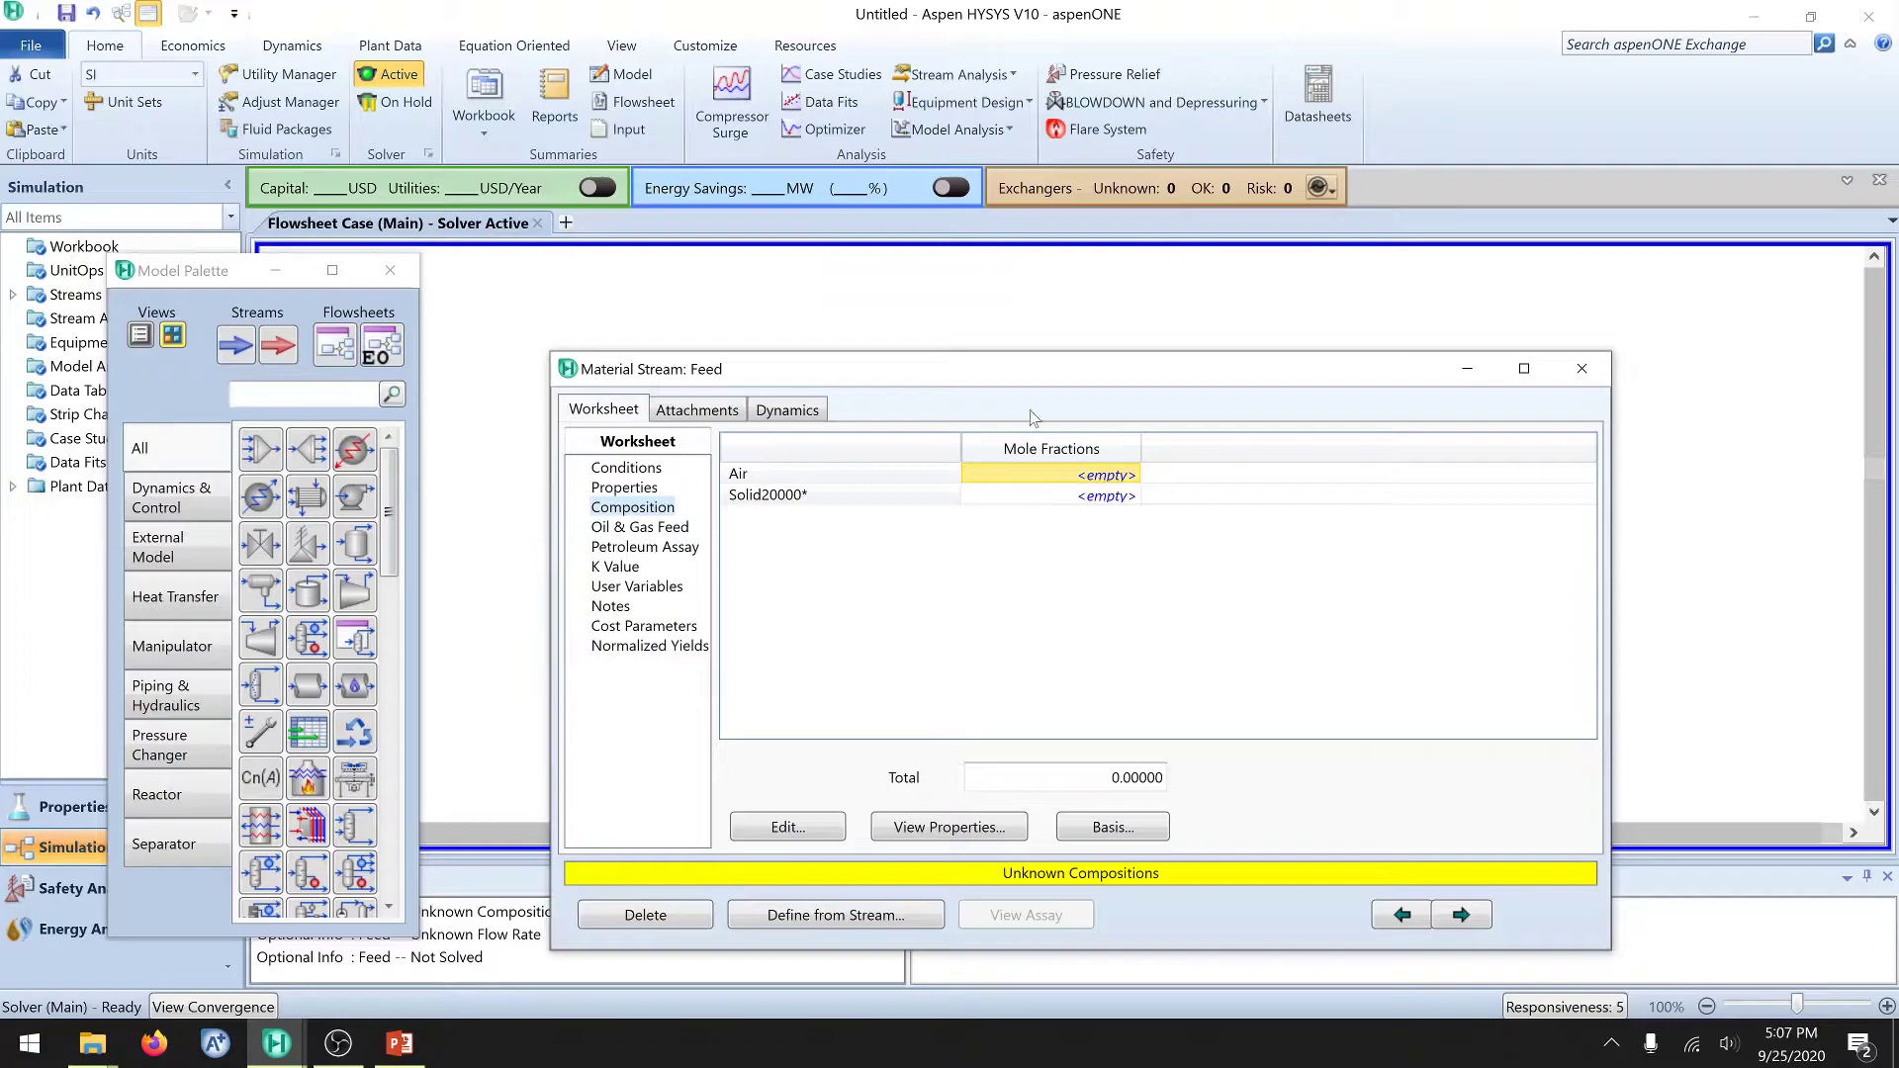
# Step: Enter Feed mass flows of 10000 kg/h Air and 2000 kg/h Solid20000*, then close the window
pyautogui.click(788, 826)
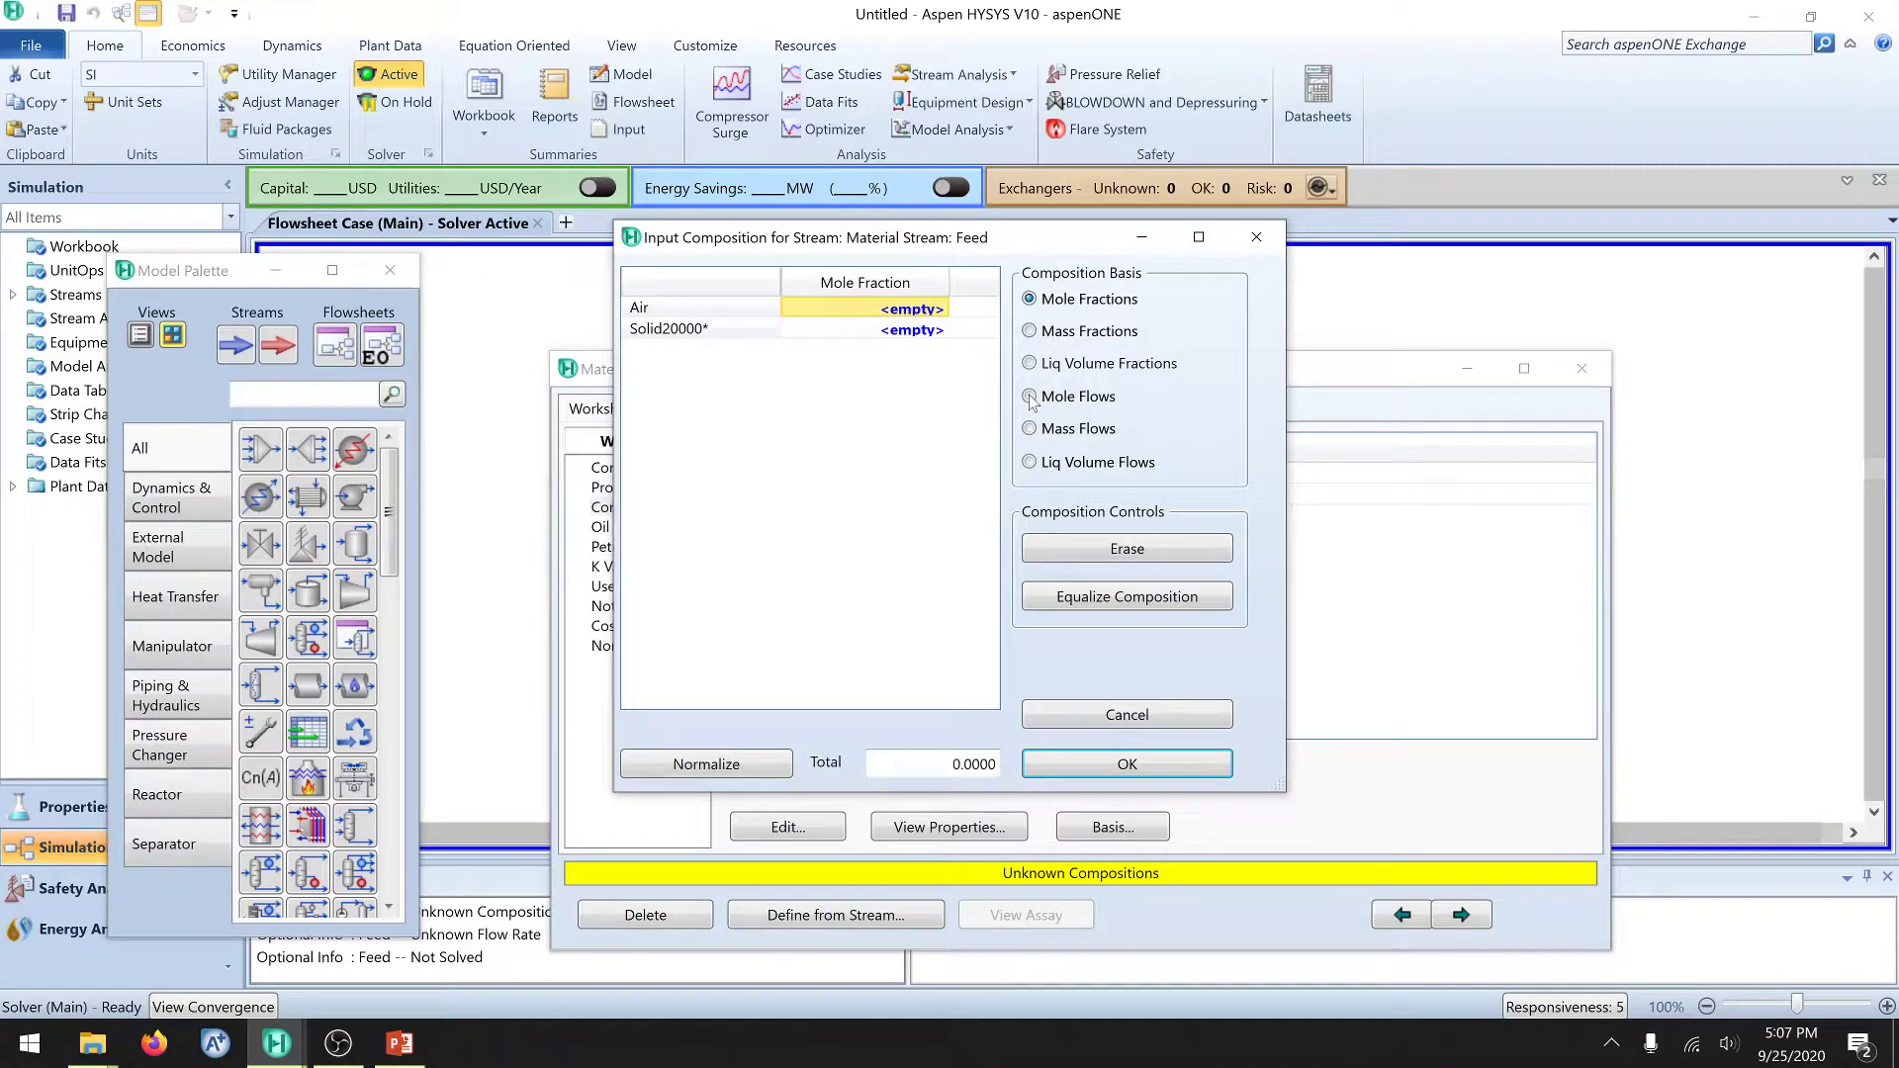
pyautogui.click(1030, 429)
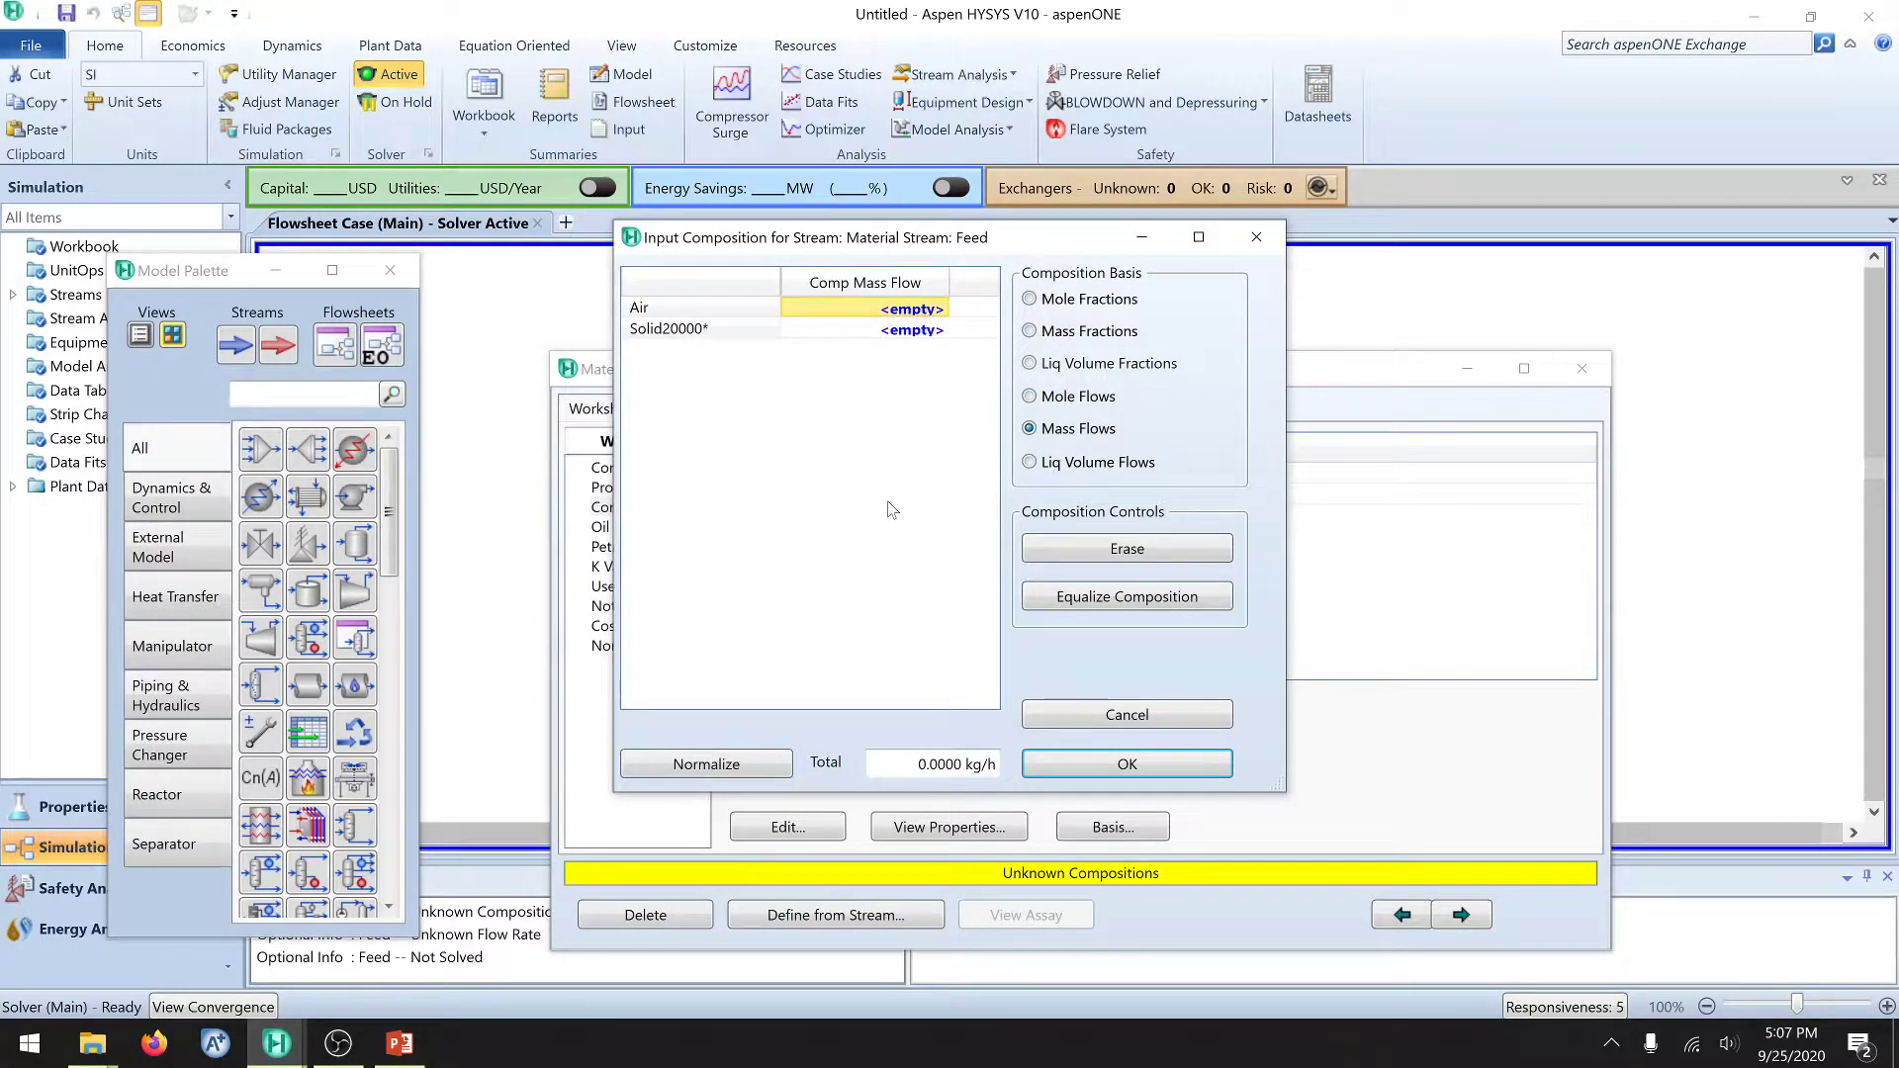
pyautogui.click(400, 1043)
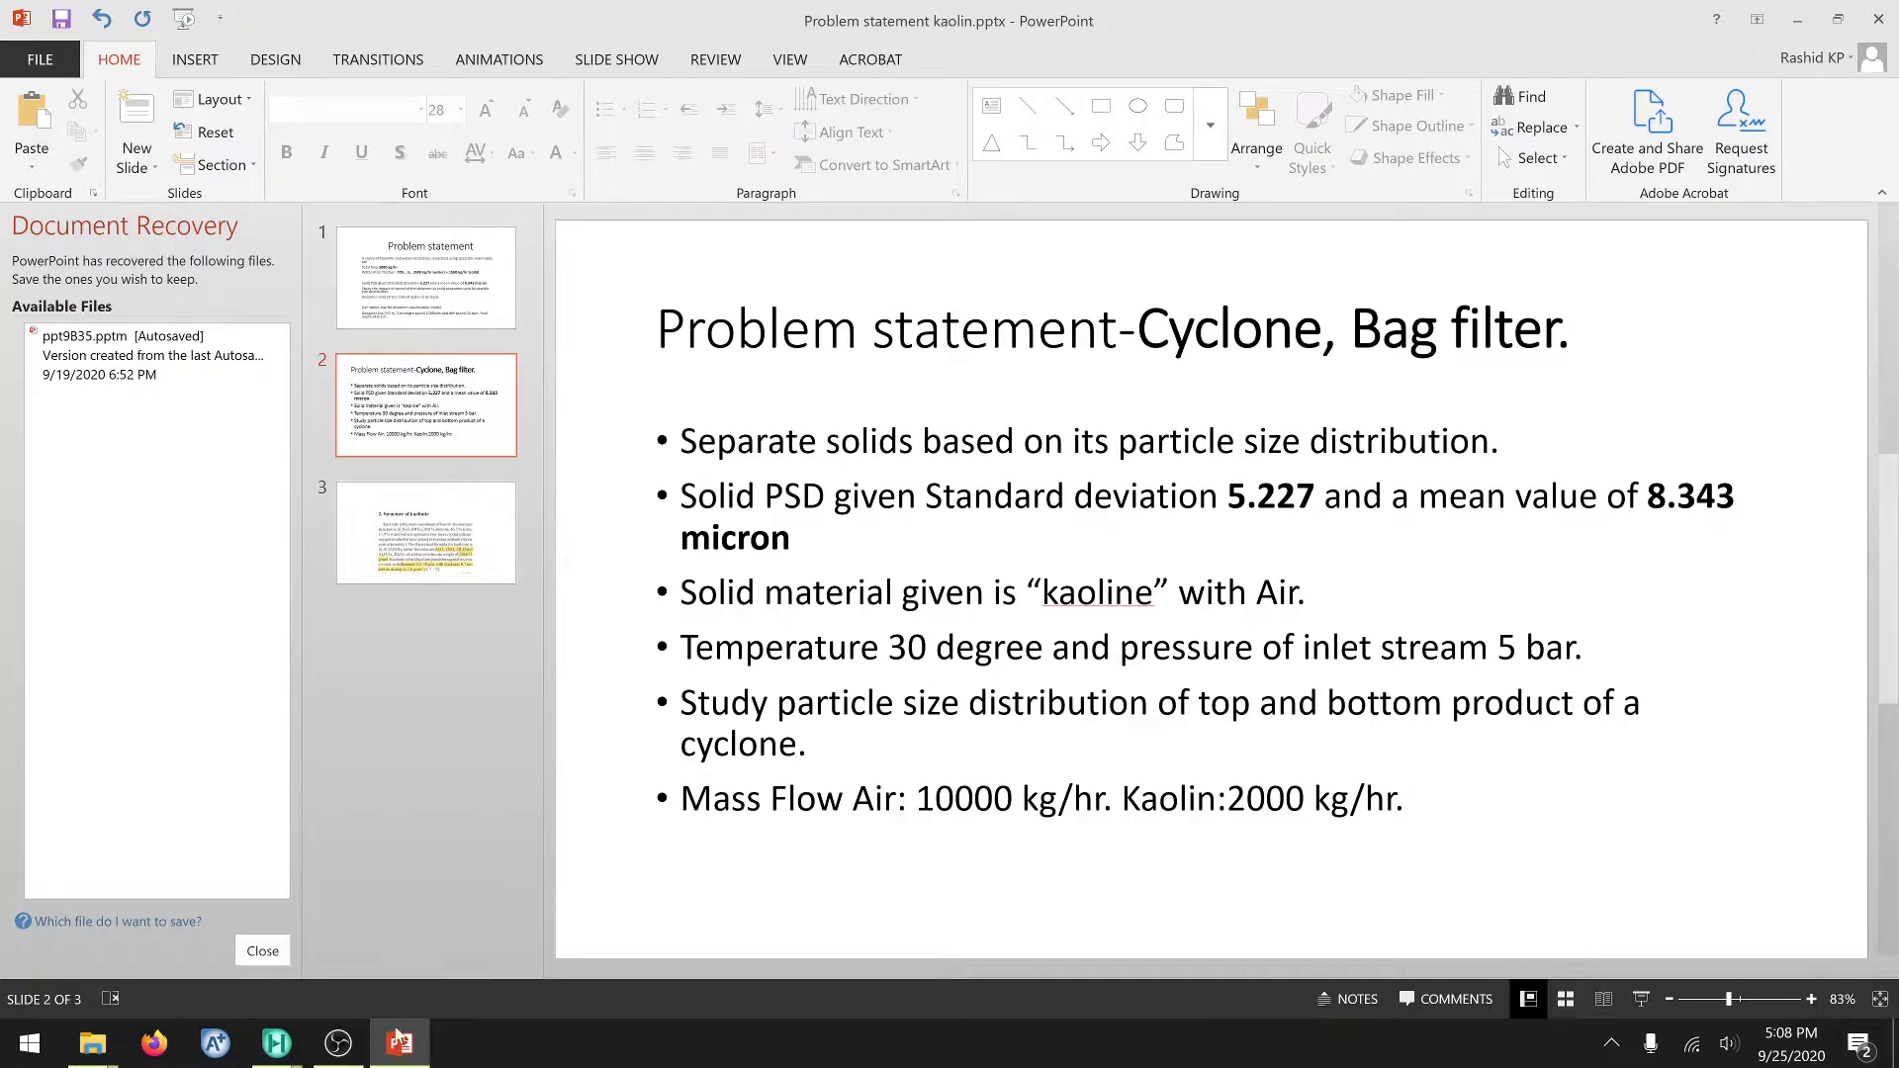
pyautogui.click(276, 1043)
pyautogui.click(778, 908)
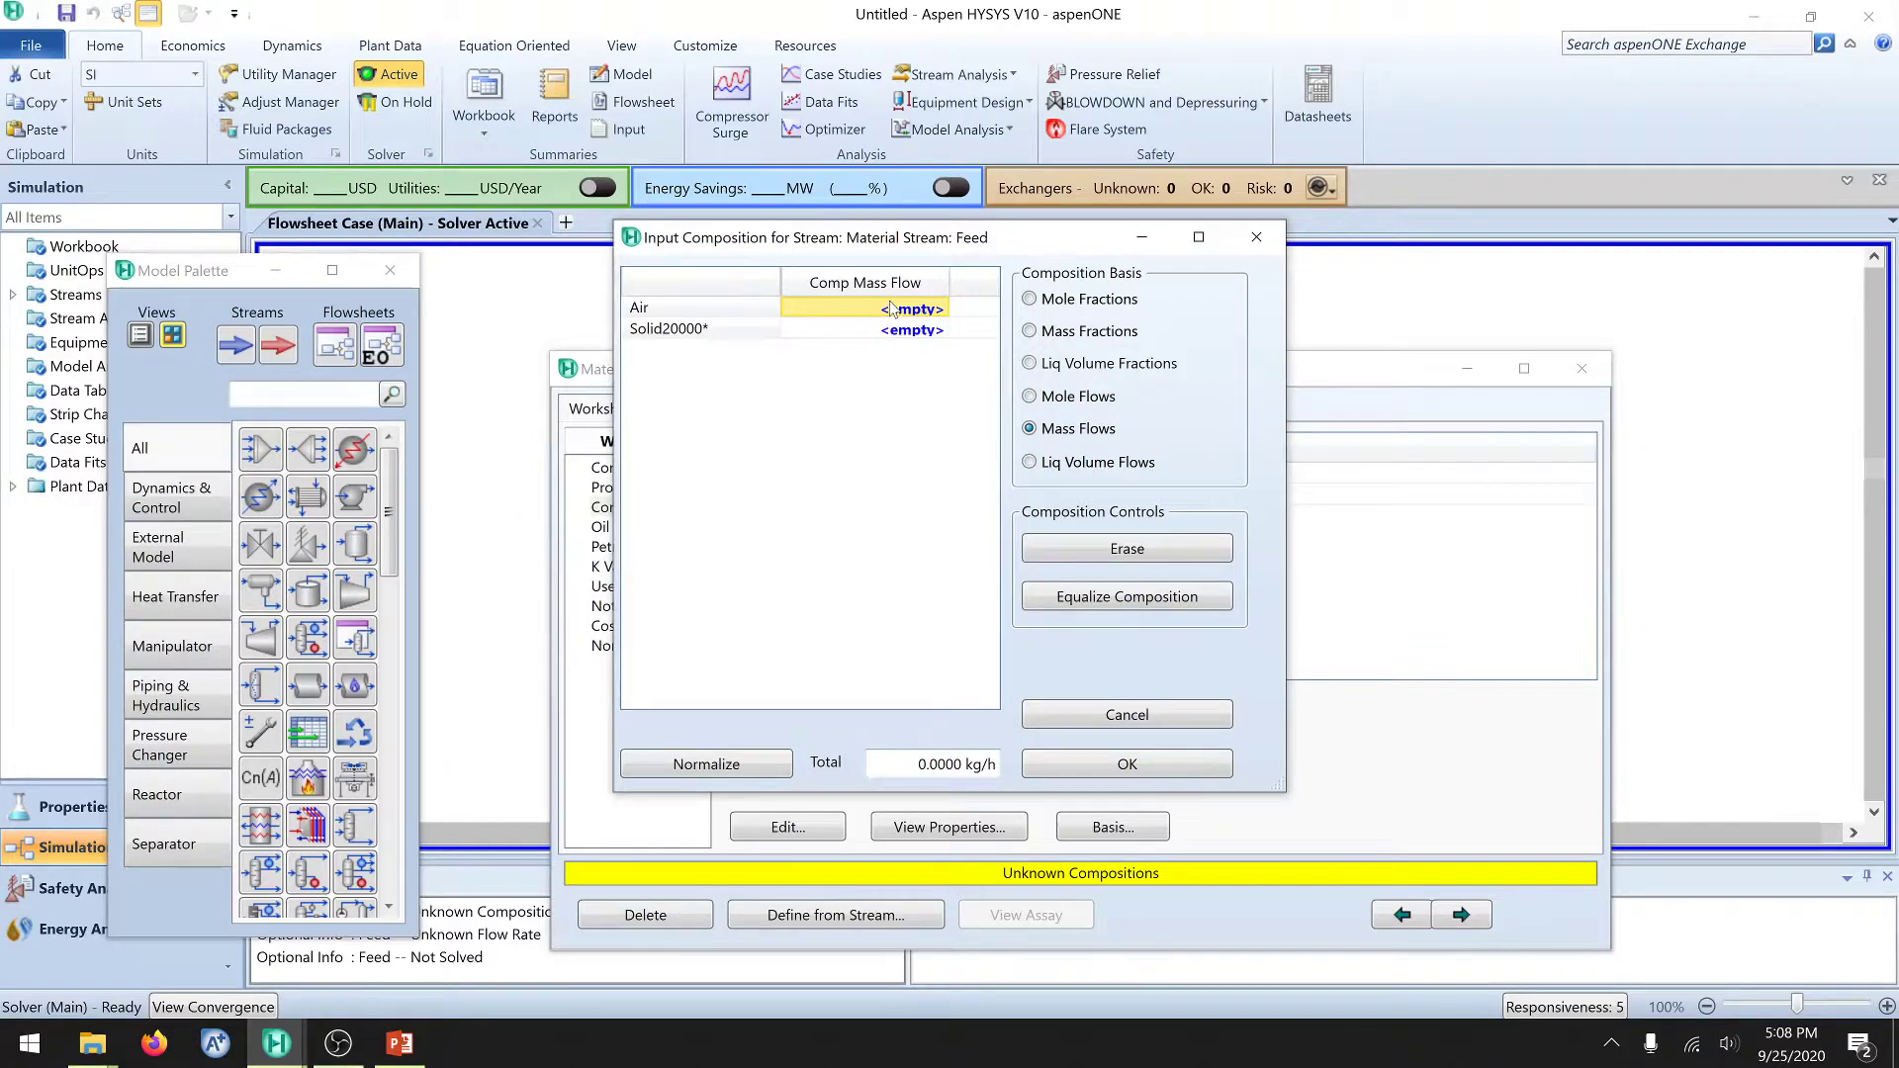
pyautogui.click(887, 309)
pyautogui.write('1')
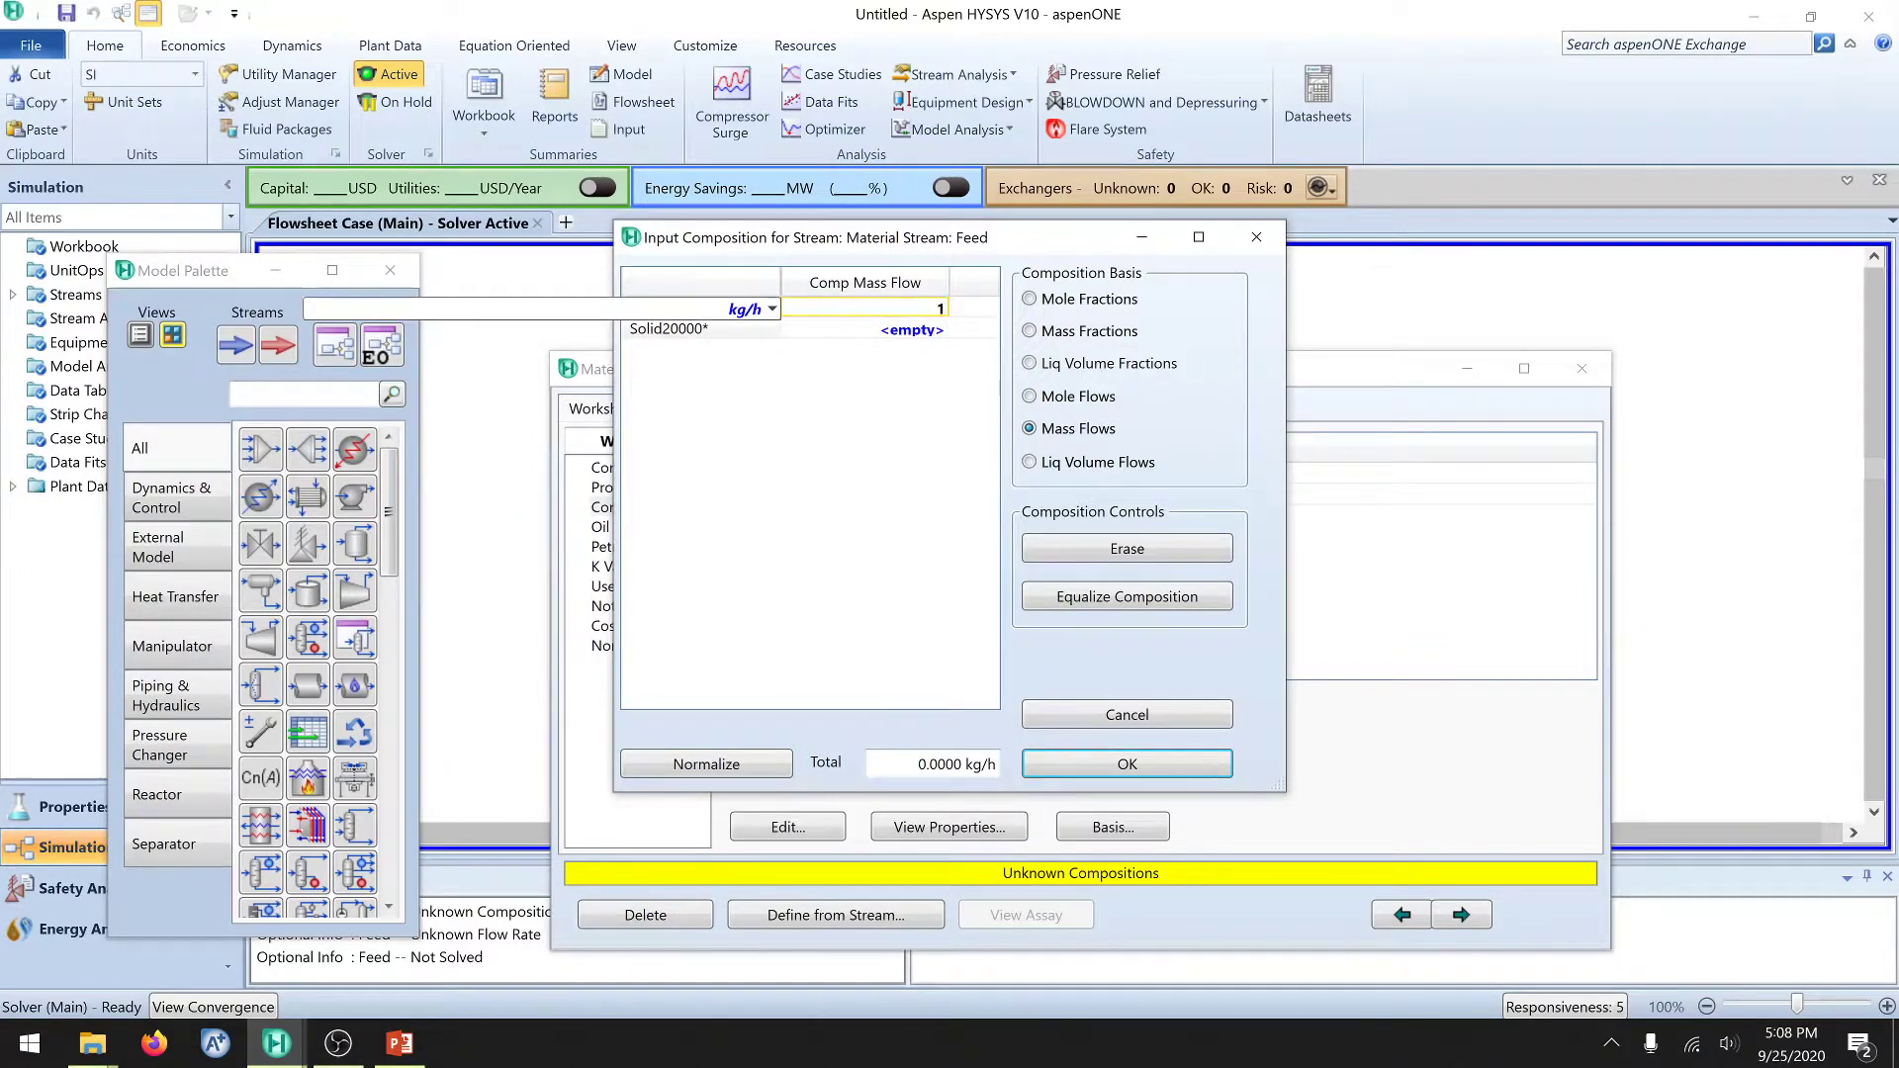
pyautogui.write('0000')
pyautogui.press('Return')
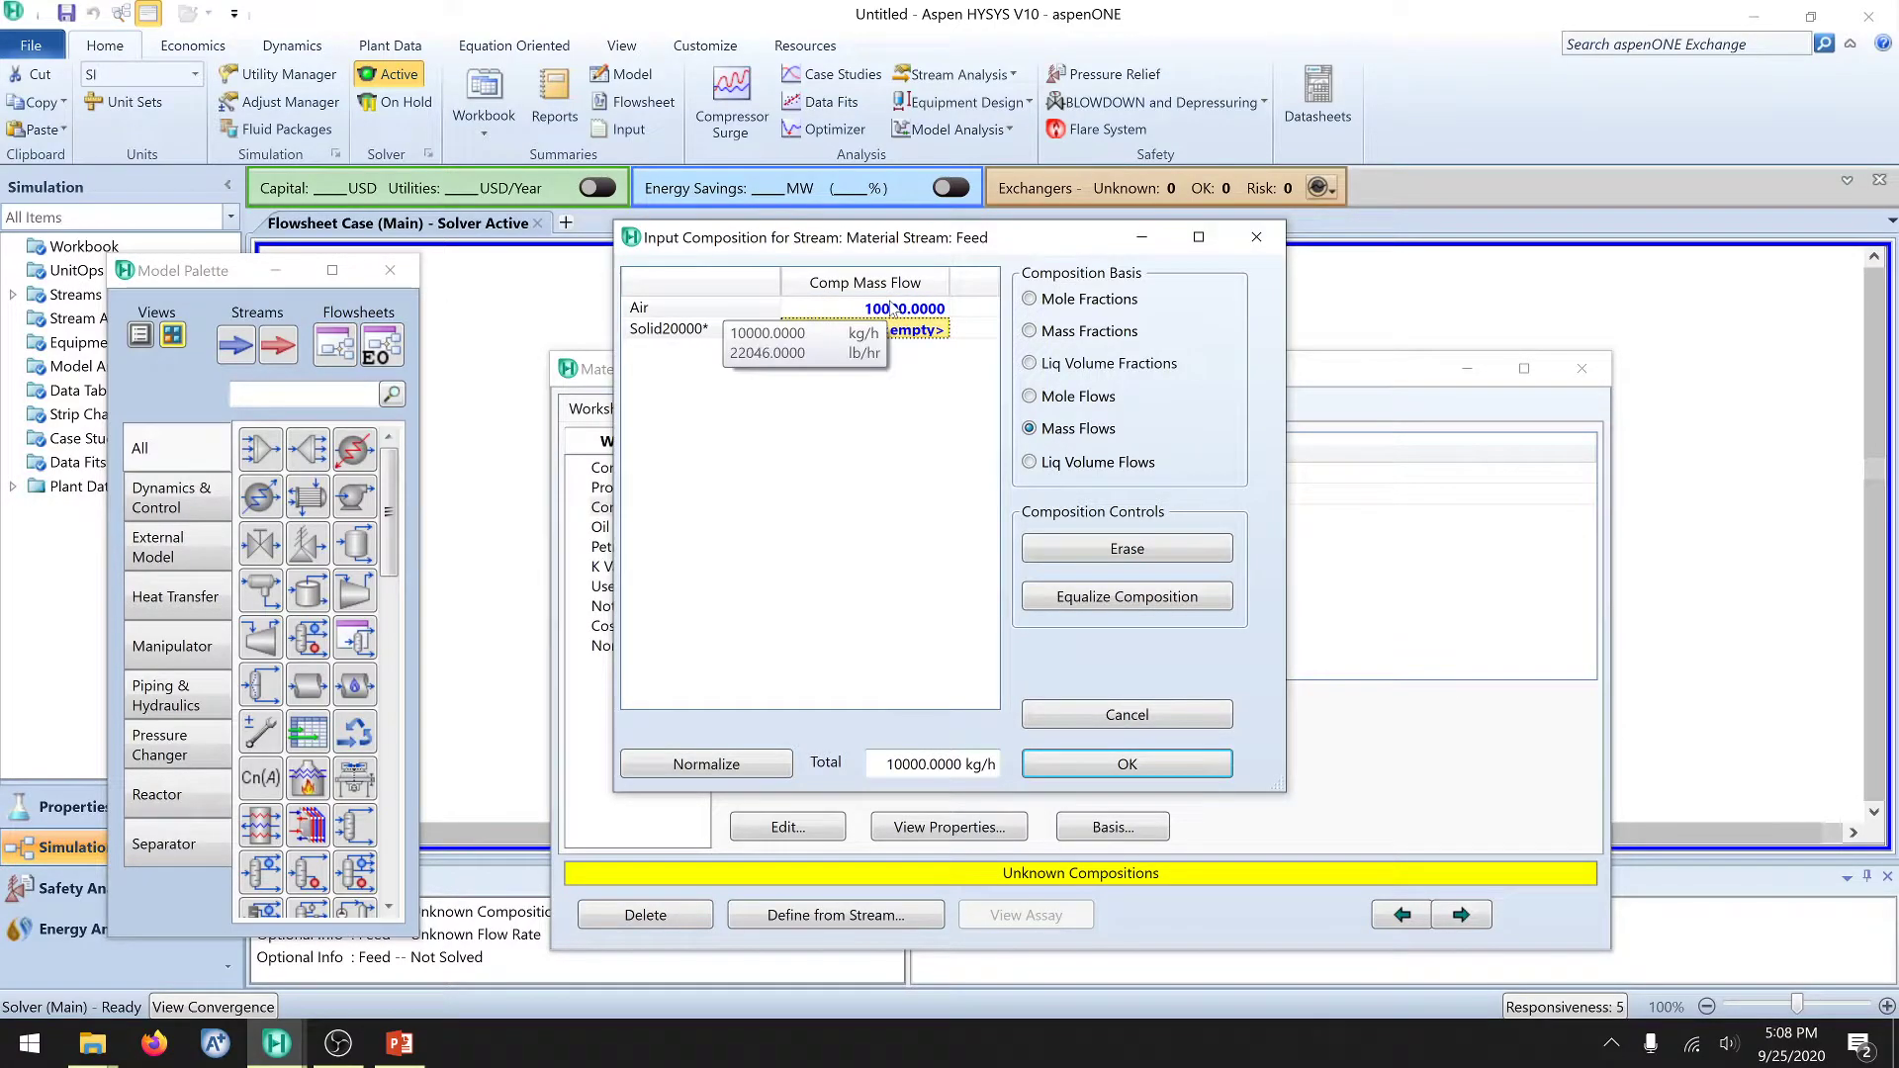
pyautogui.write('2000')
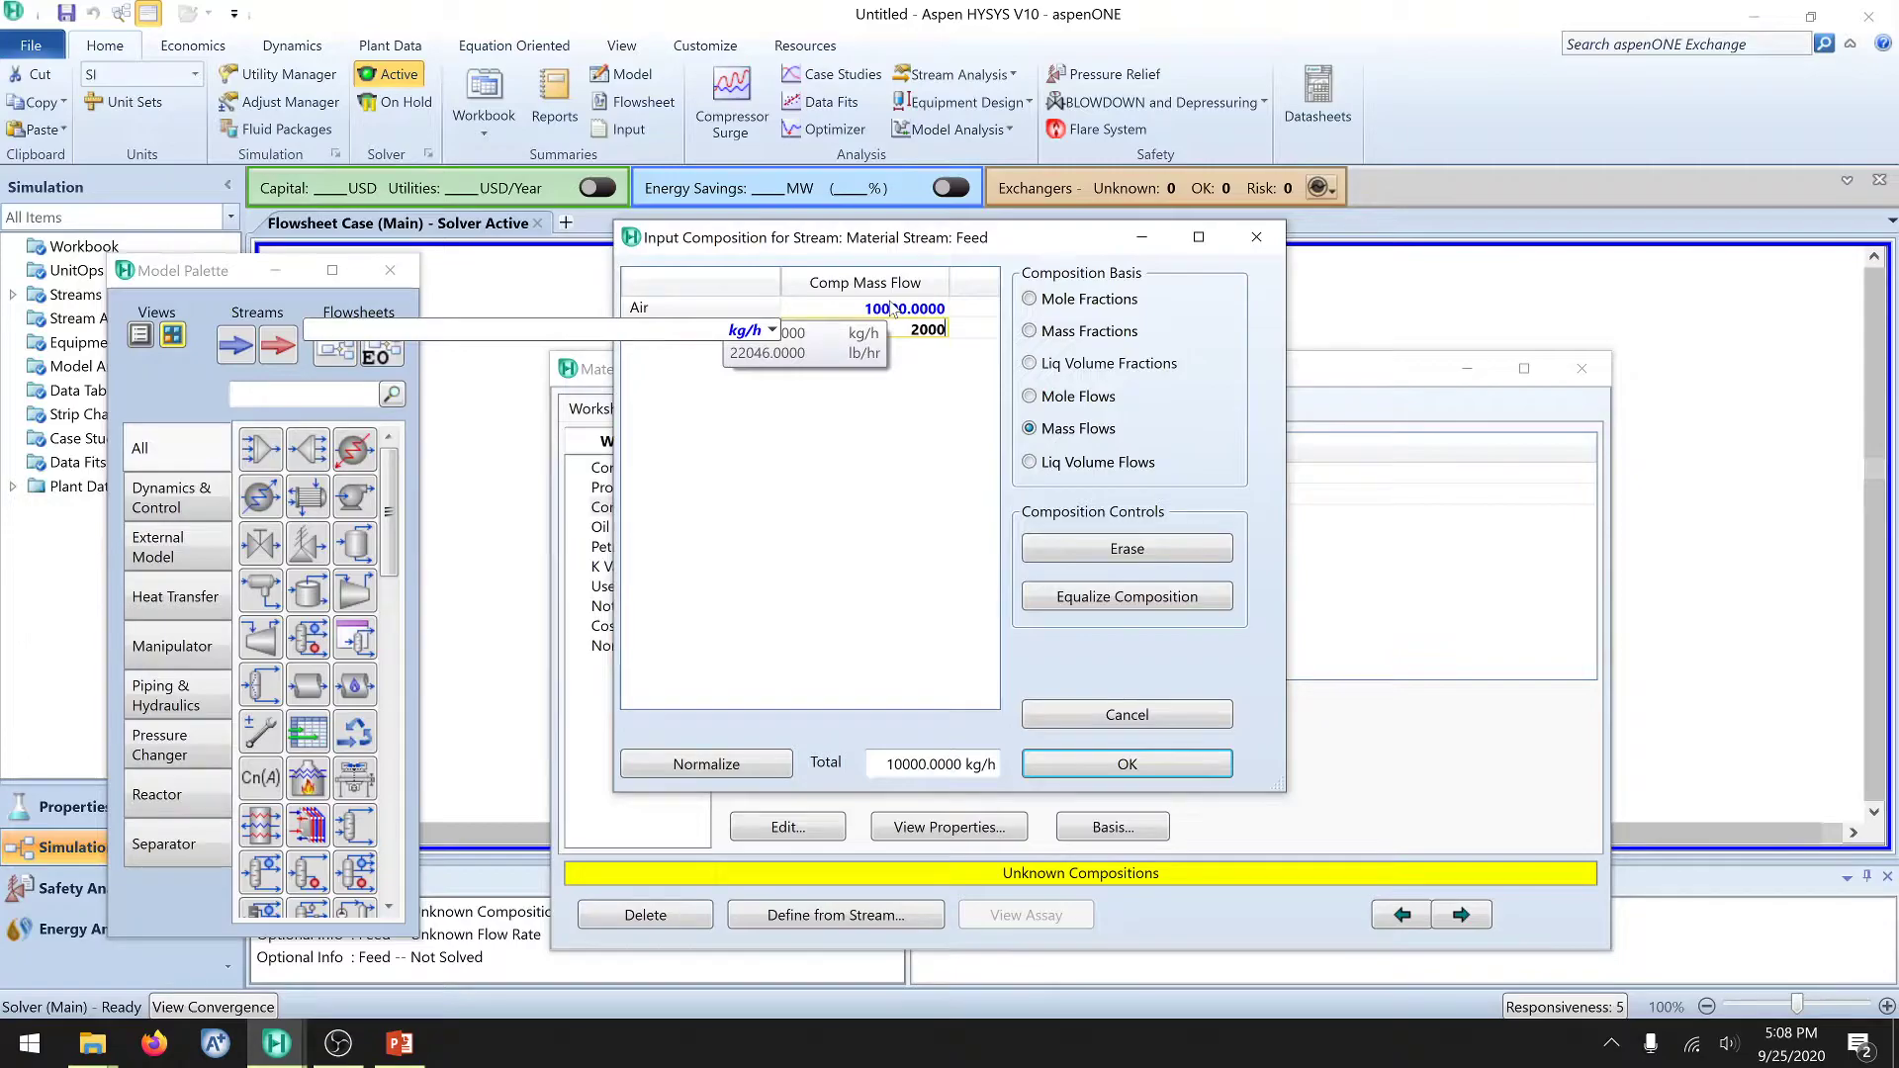
pyautogui.write('0.0000')
pyautogui.press('Return')
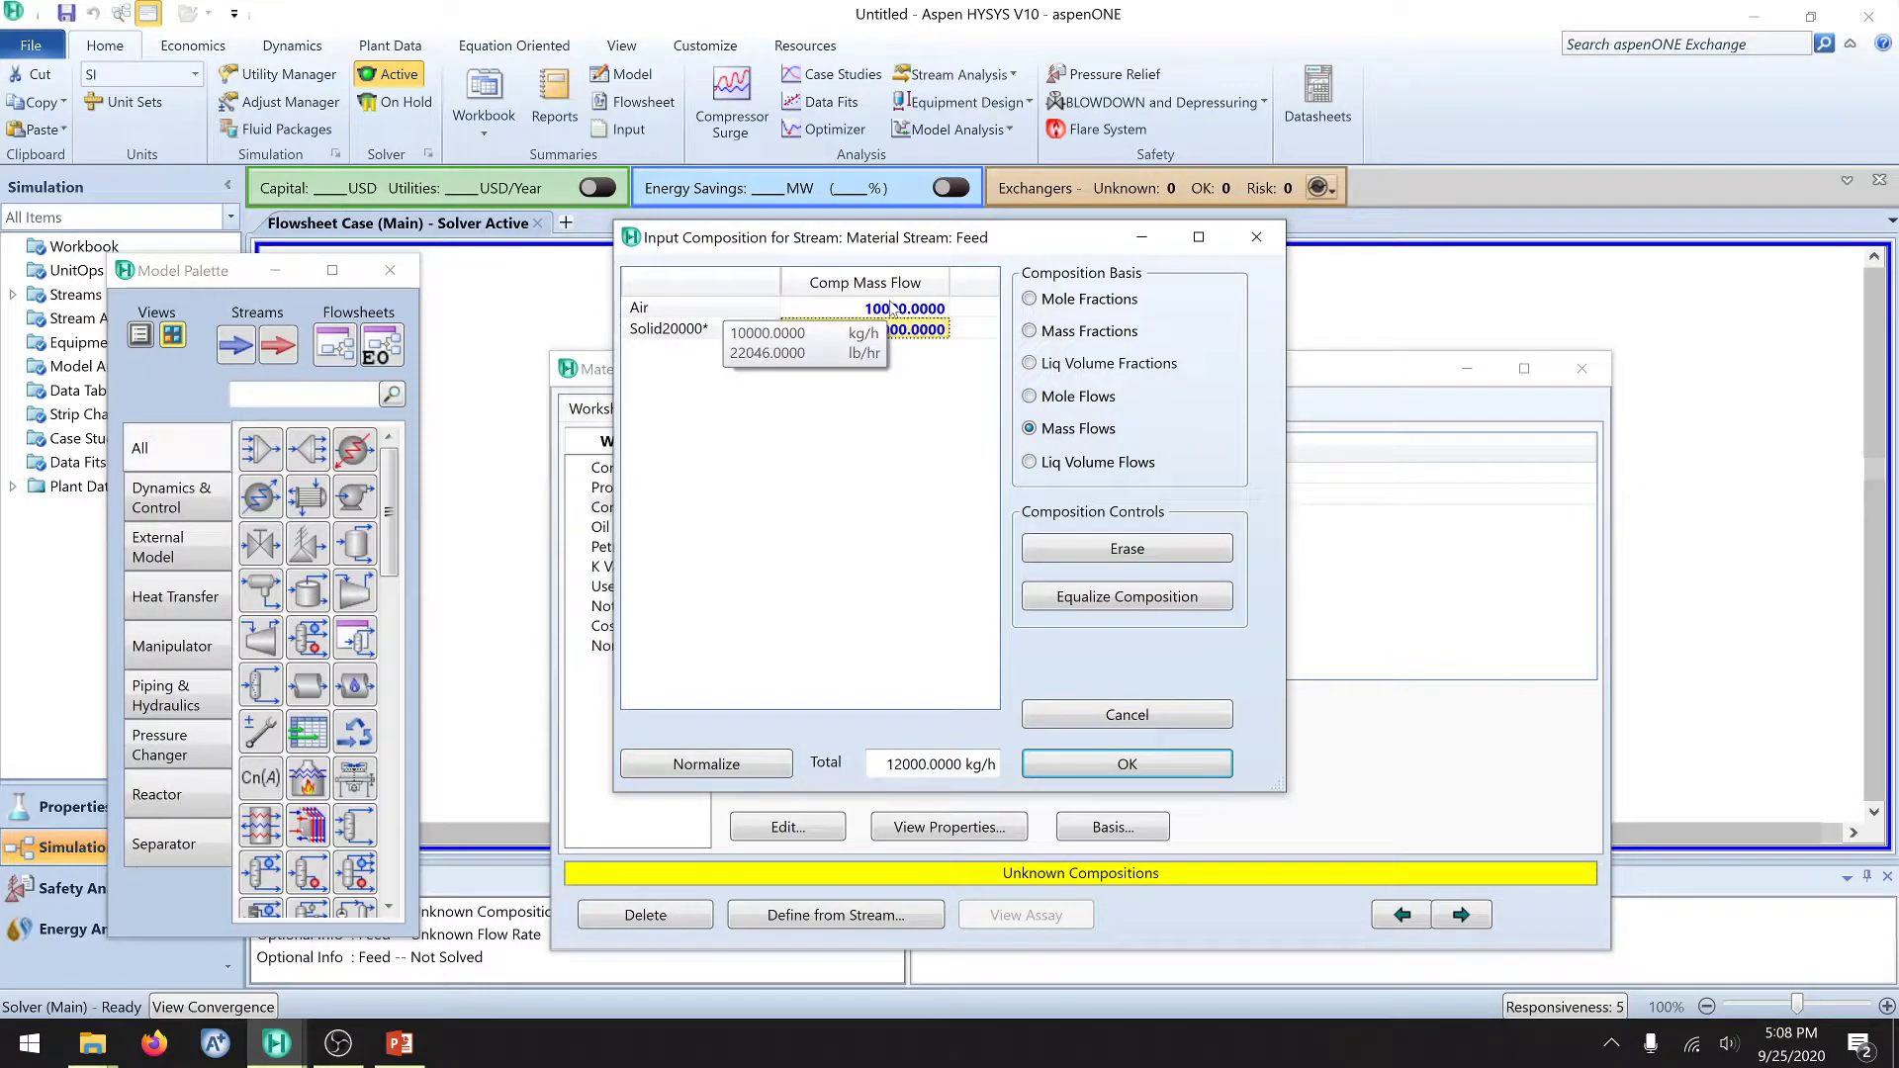
pyautogui.click(1131, 769)
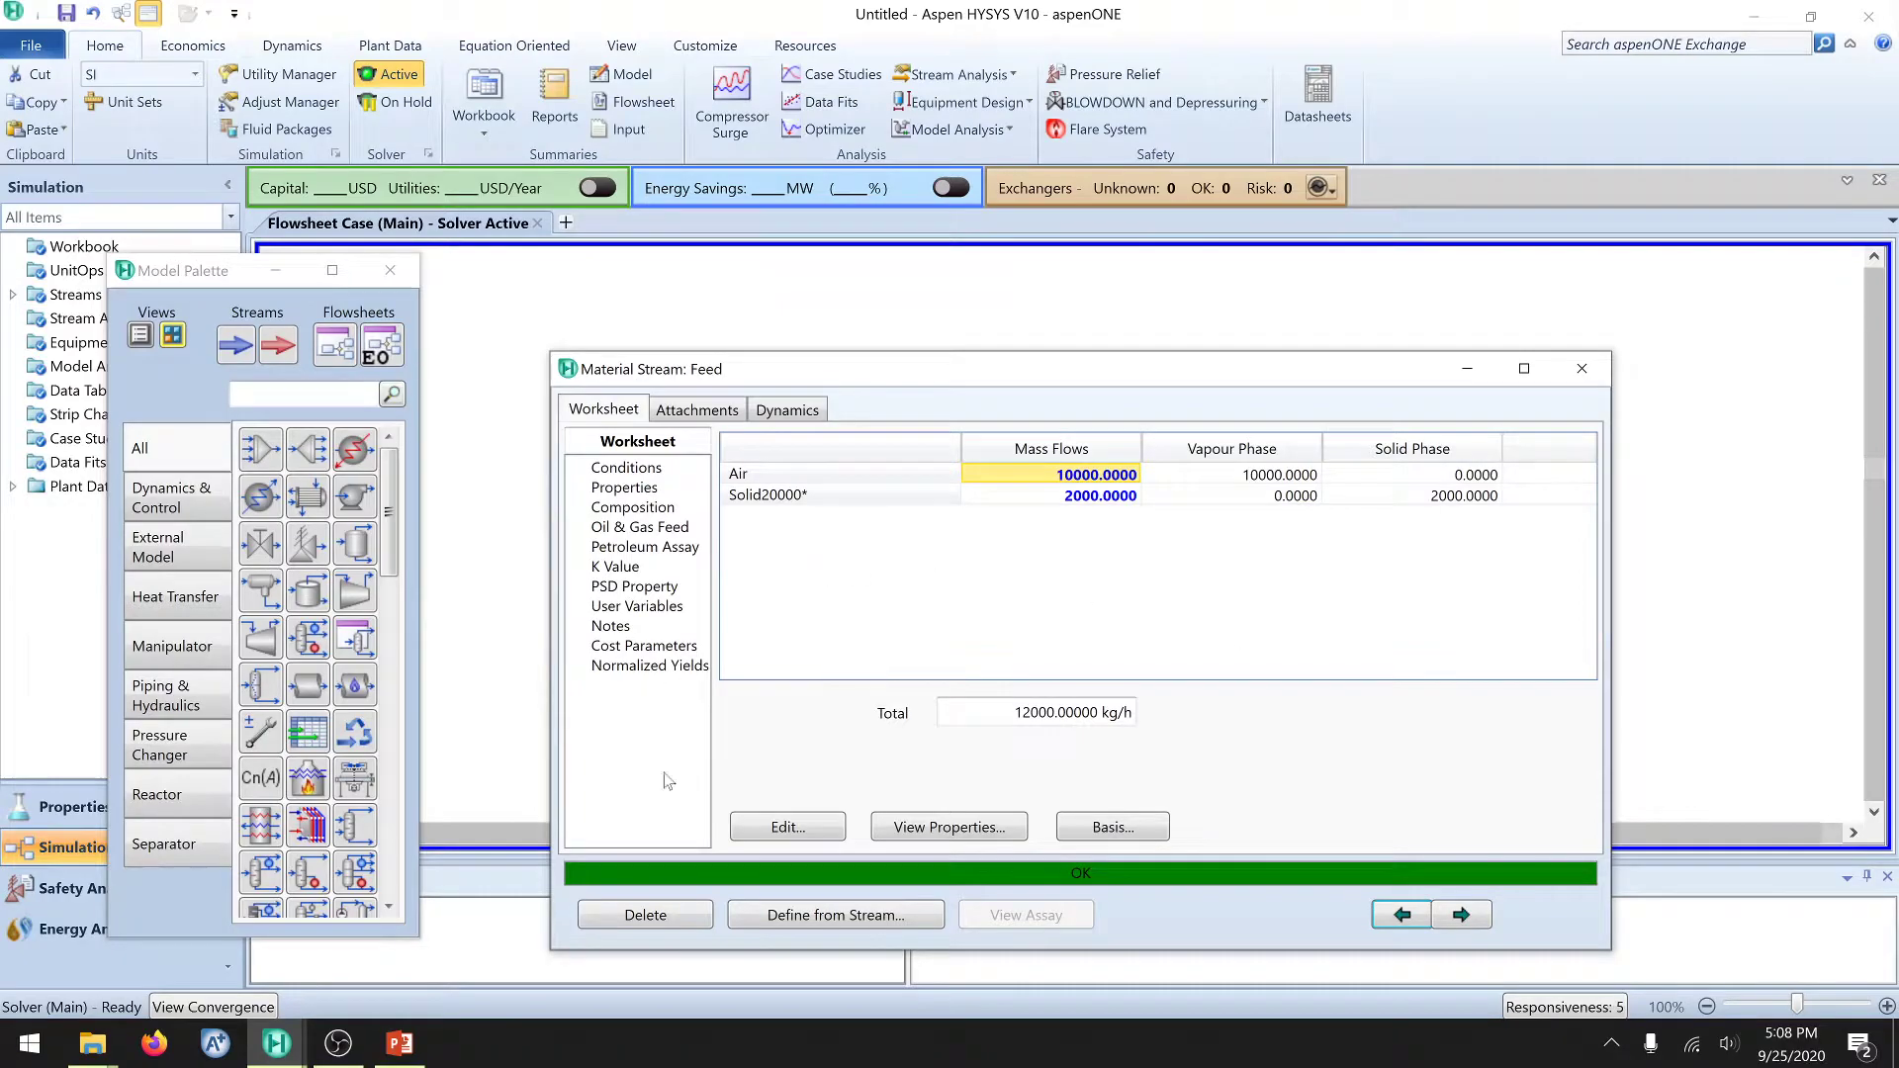
pyautogui.click(1582, 369)
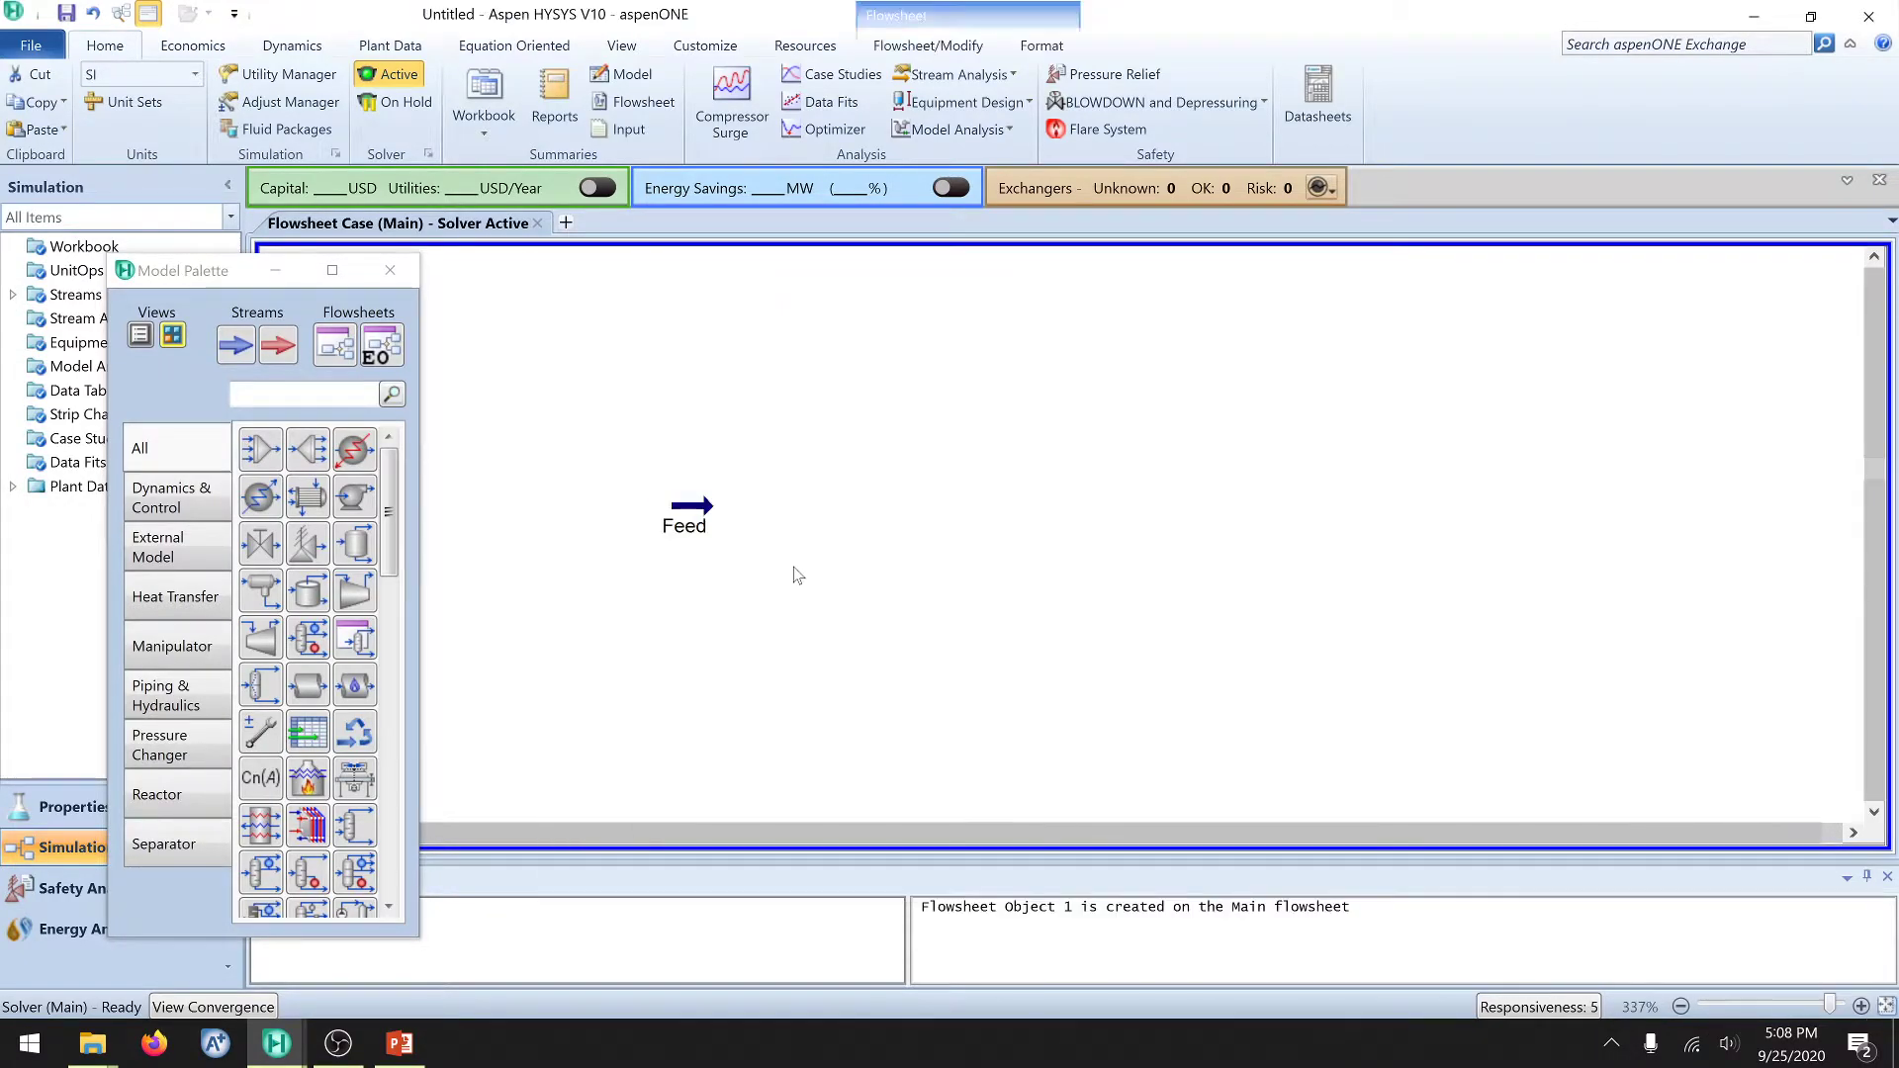
# Step: Reposition Feed, review its composition and Solid20000* PSD page, then return to Properties
pyautogui.moveTo(713, 509); pyautogui.dragTo(809, 504)
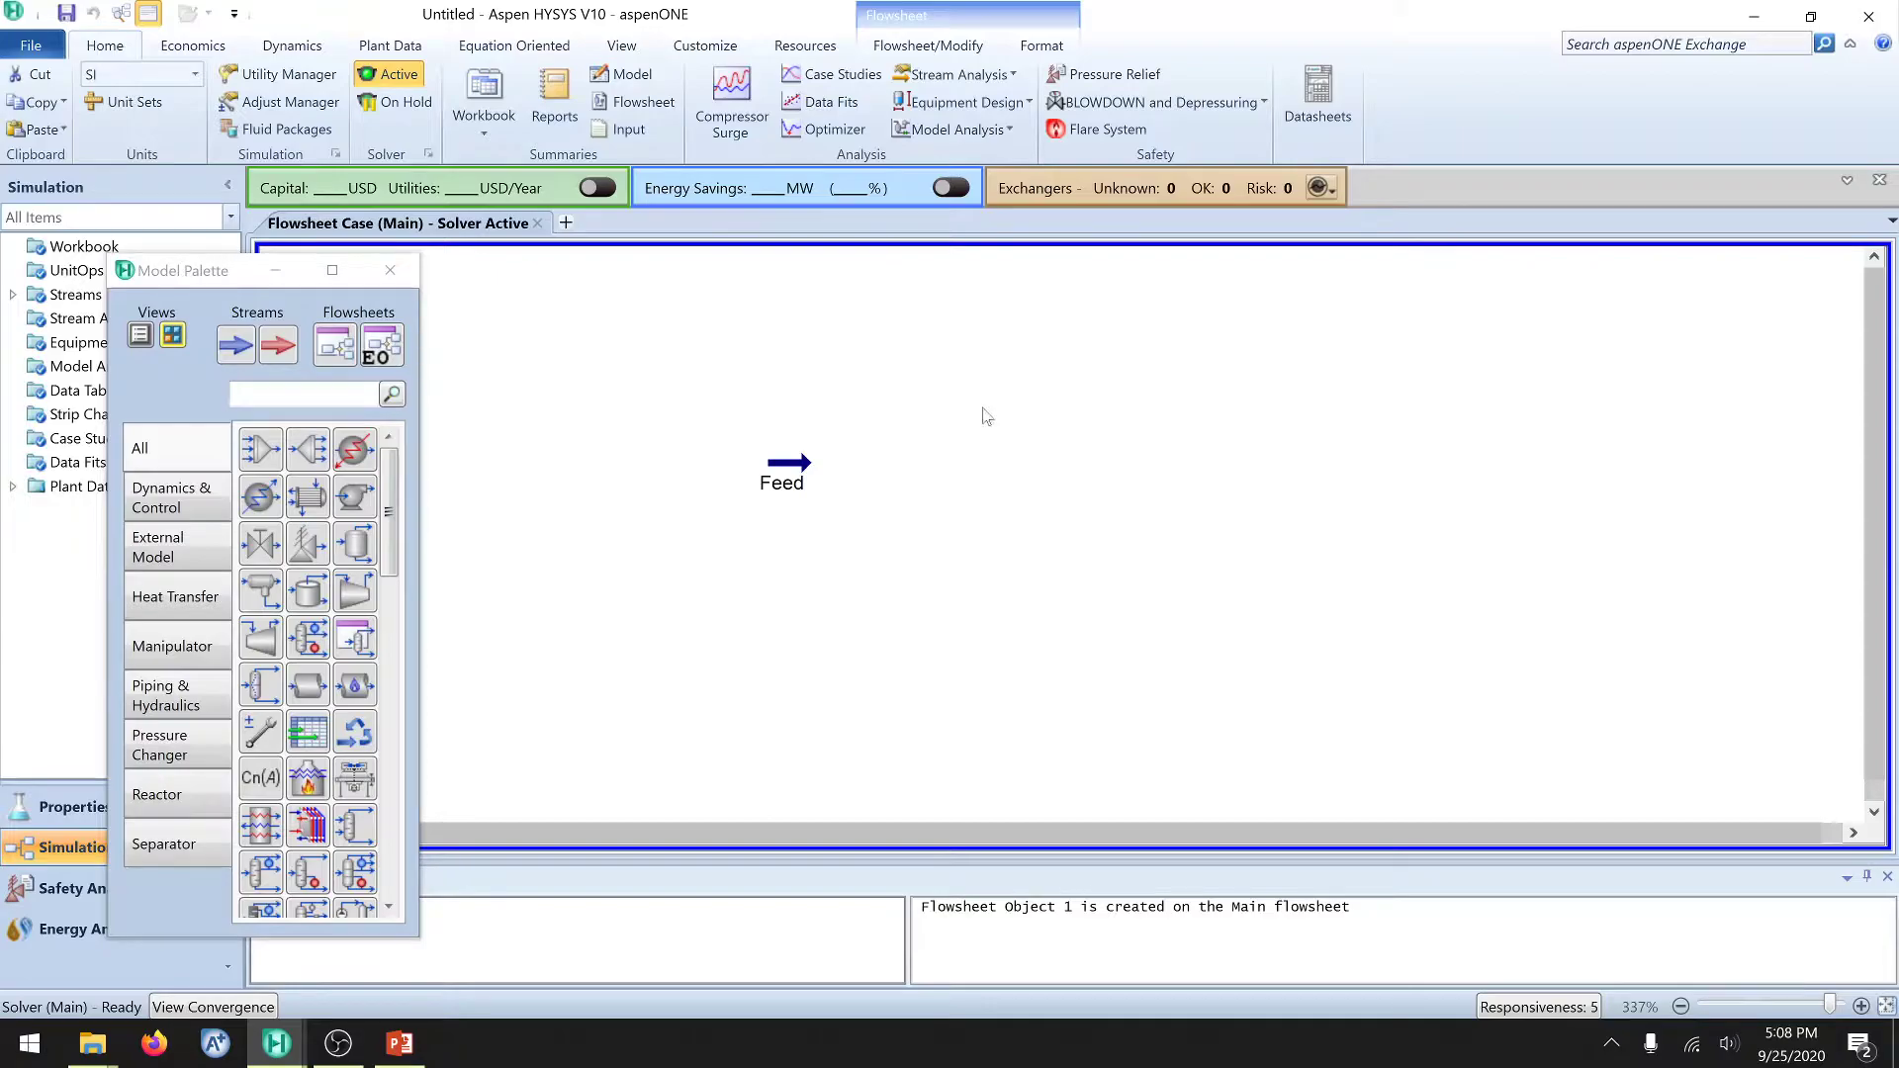
pyautogui.doubleClick(798, 465)
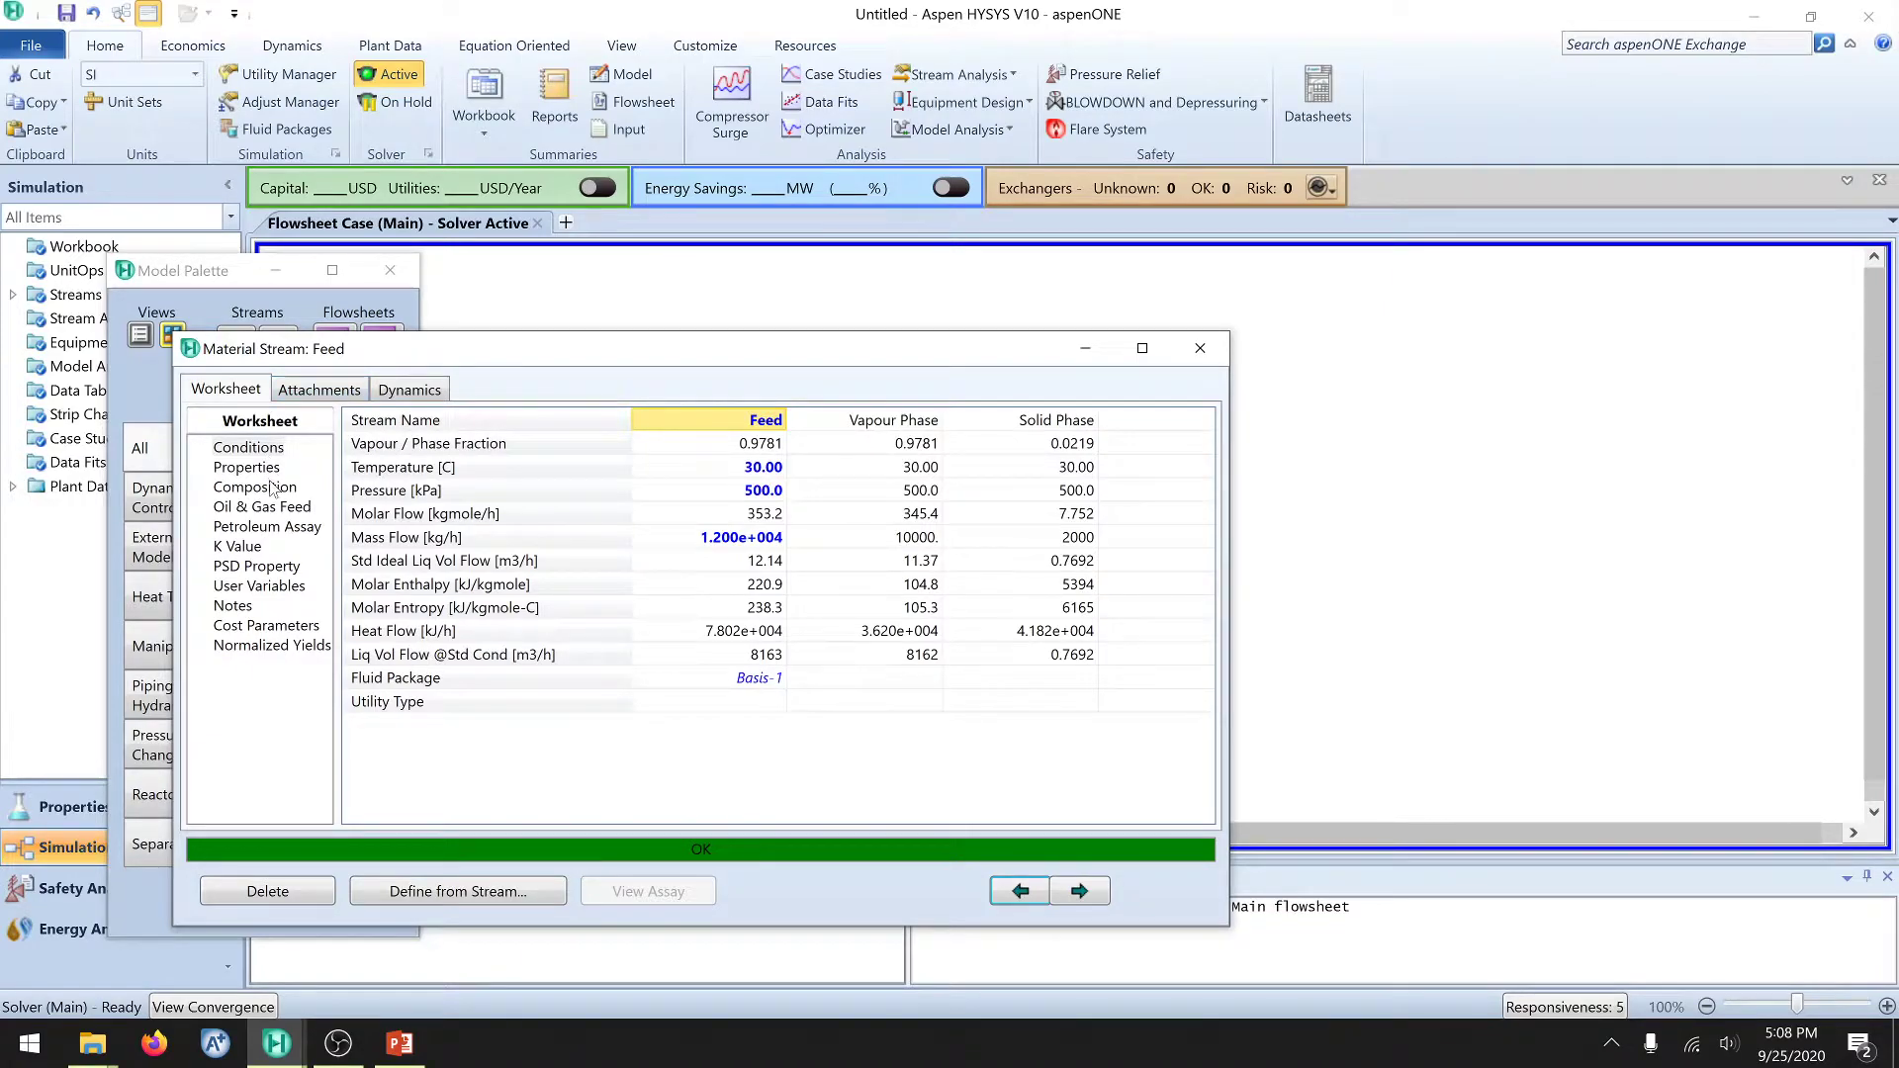
pyautogui.click(273, 489)
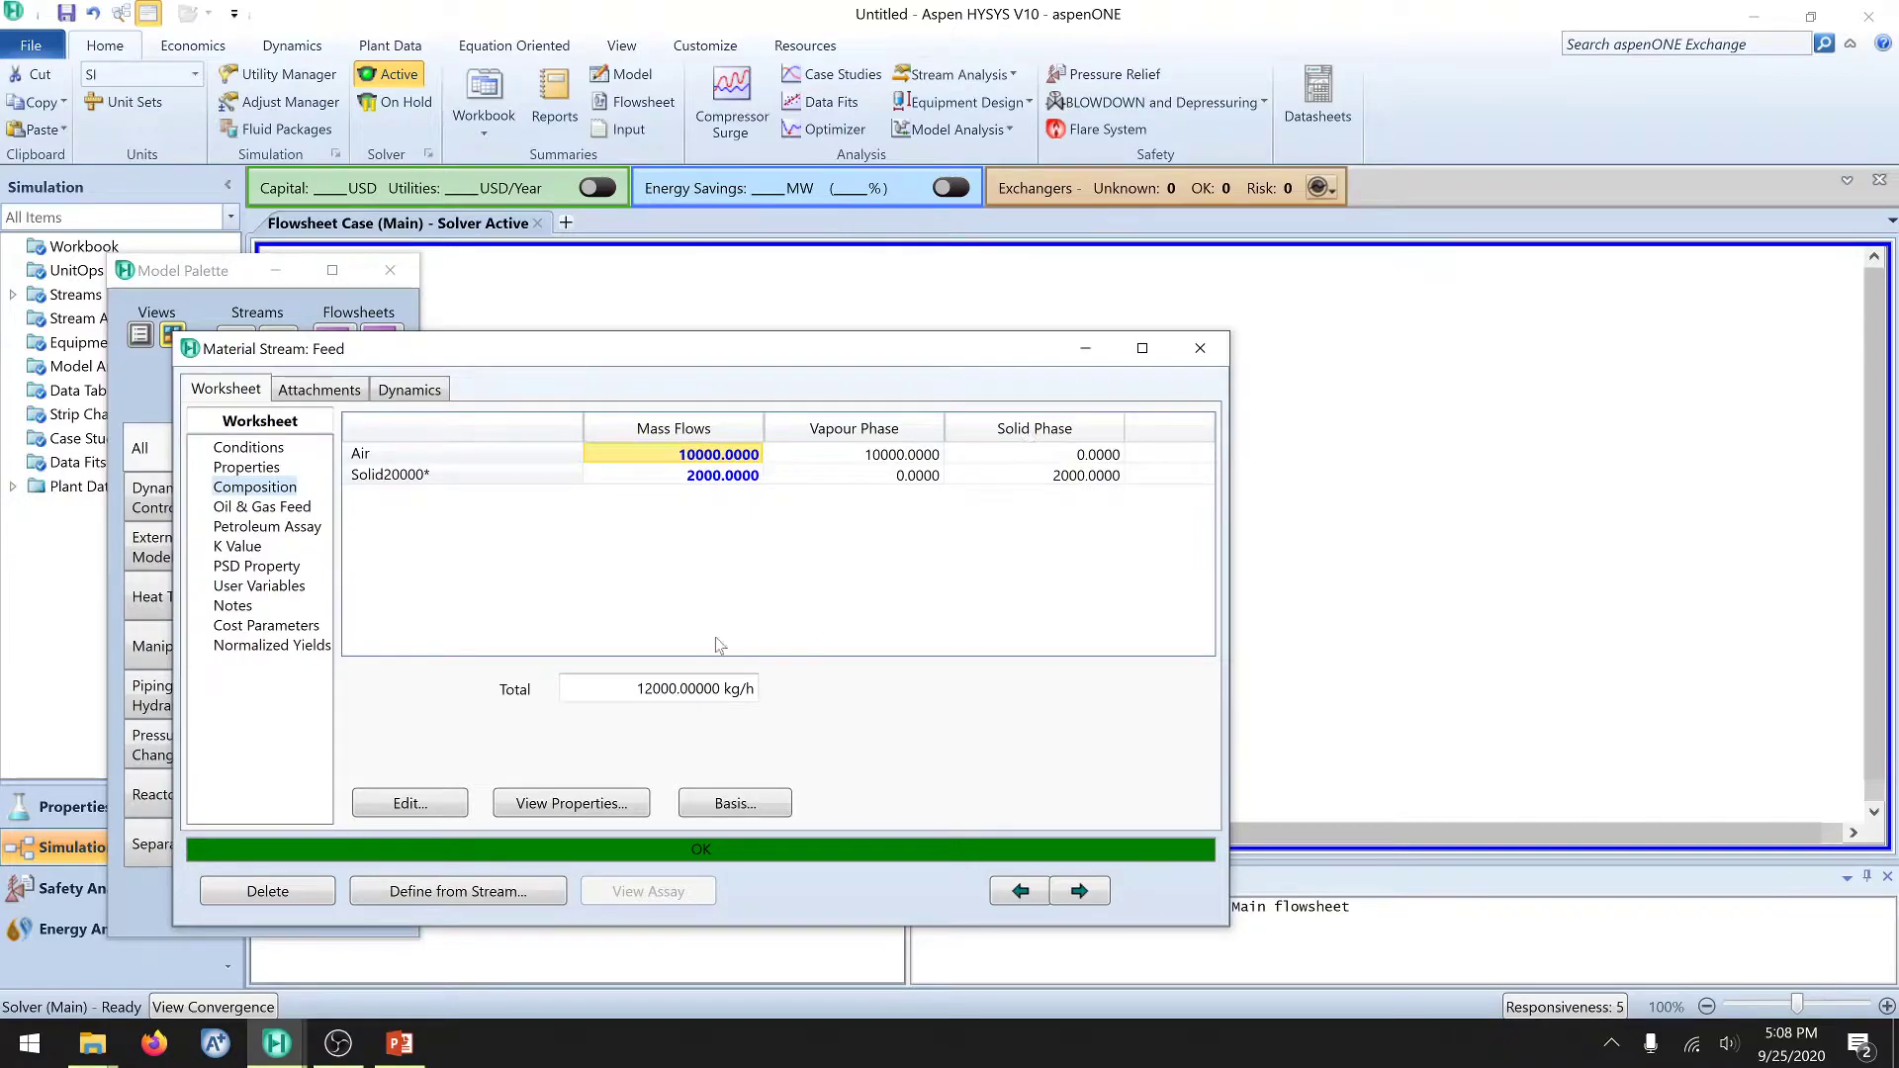
pyautogui.click(260, 573)
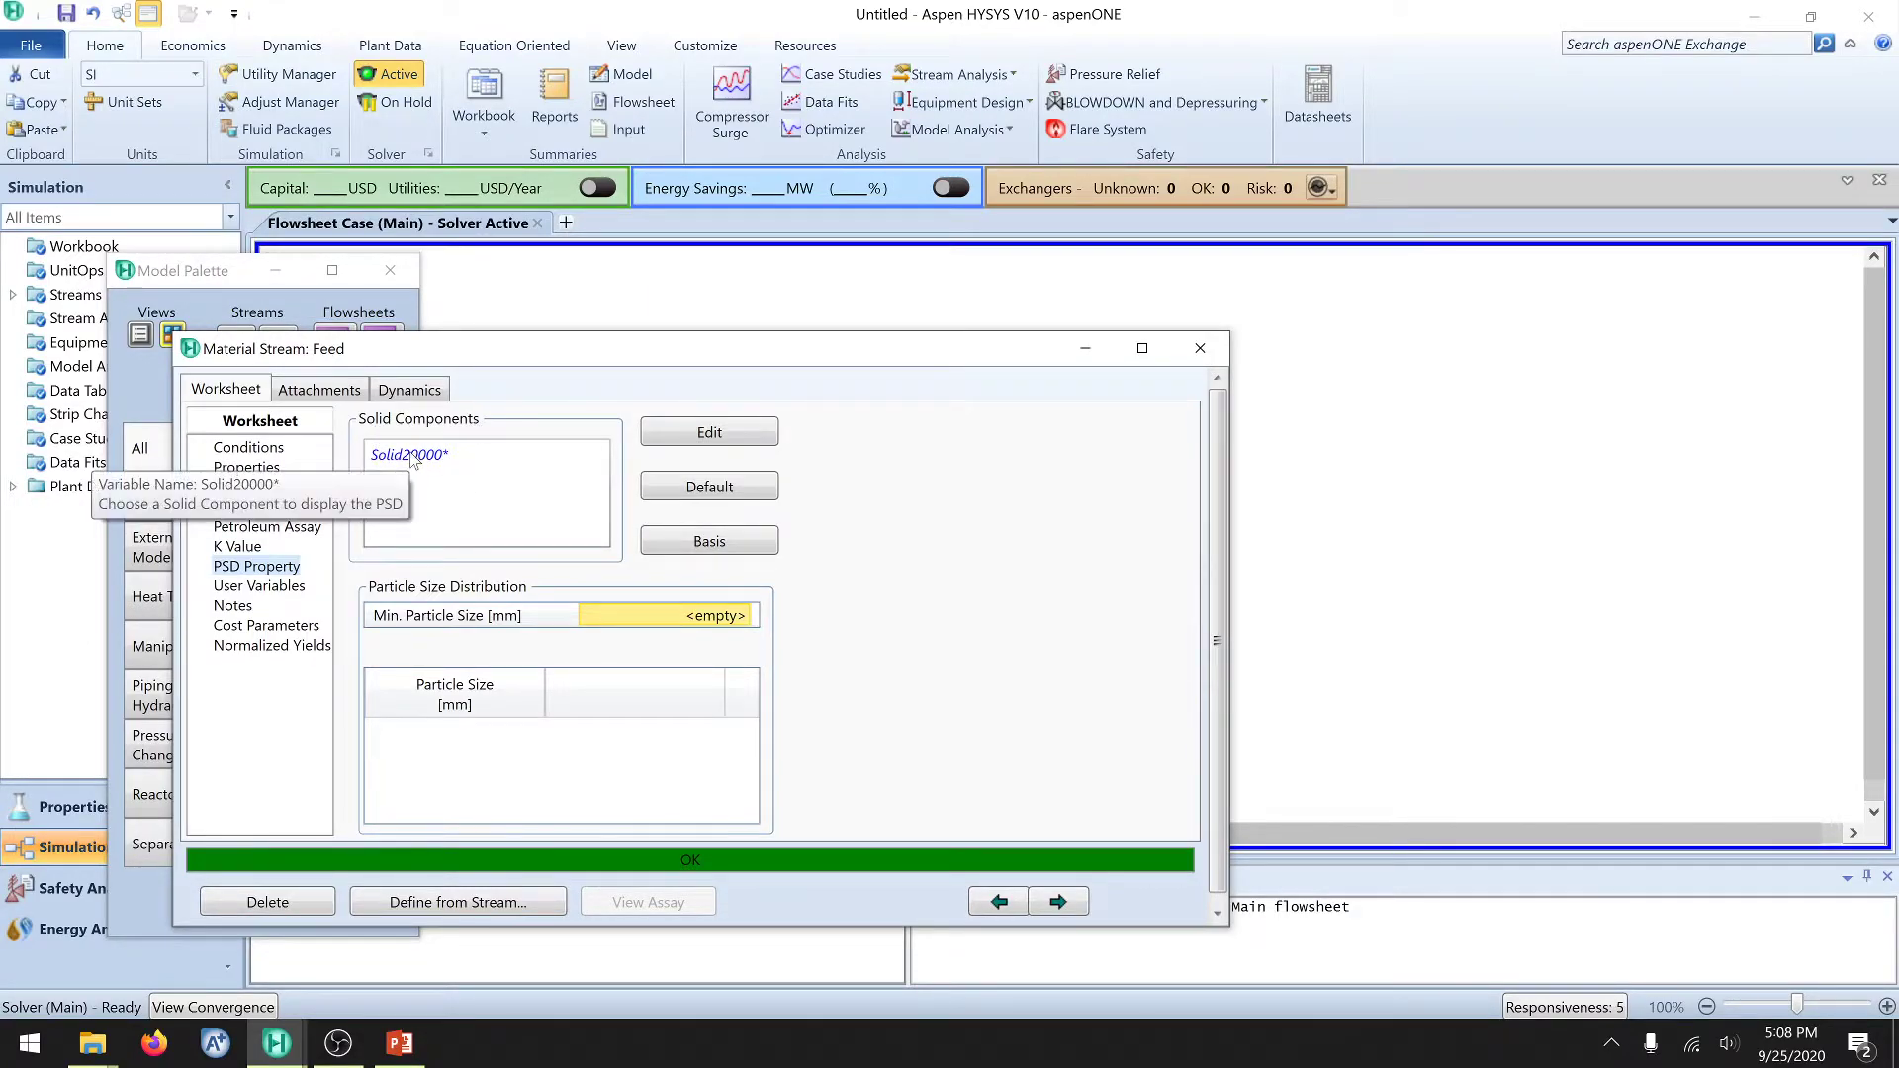
pyautogui.click(409, 455)
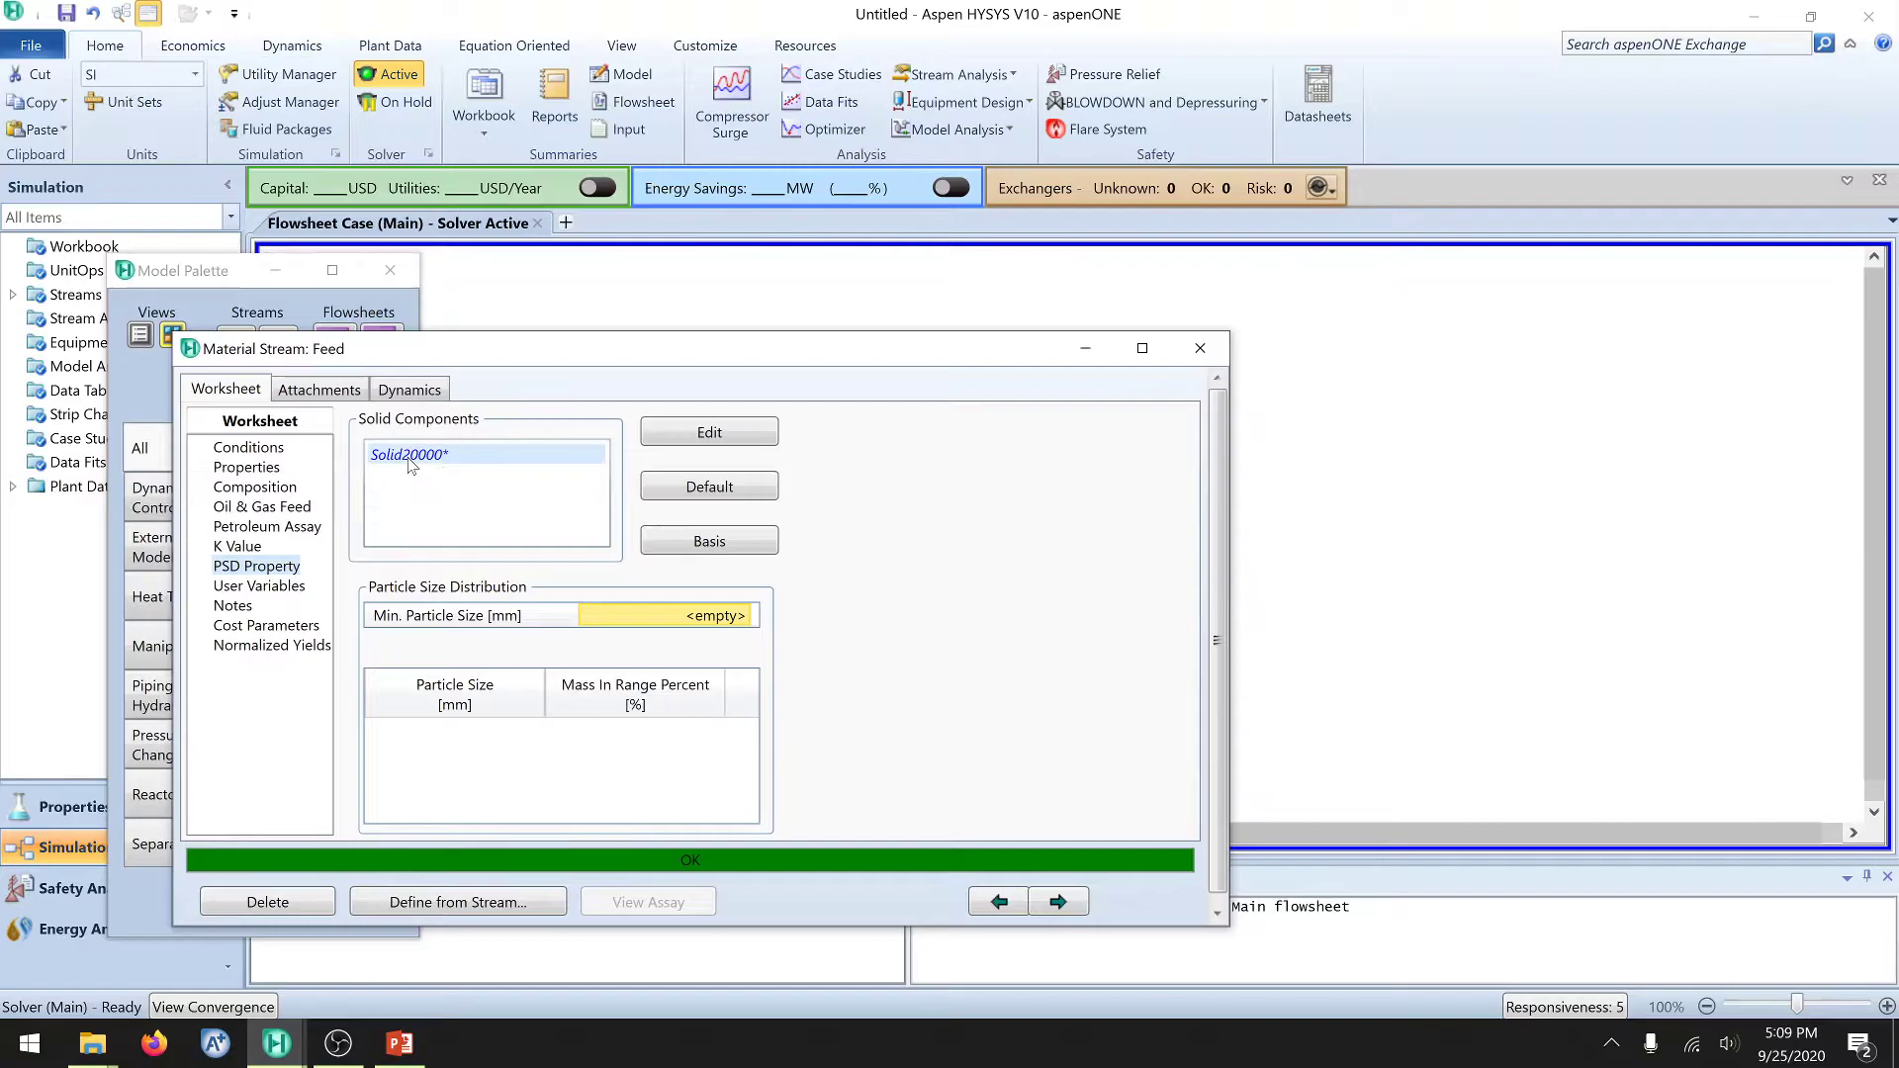
pyautogui.click(1199, 354)
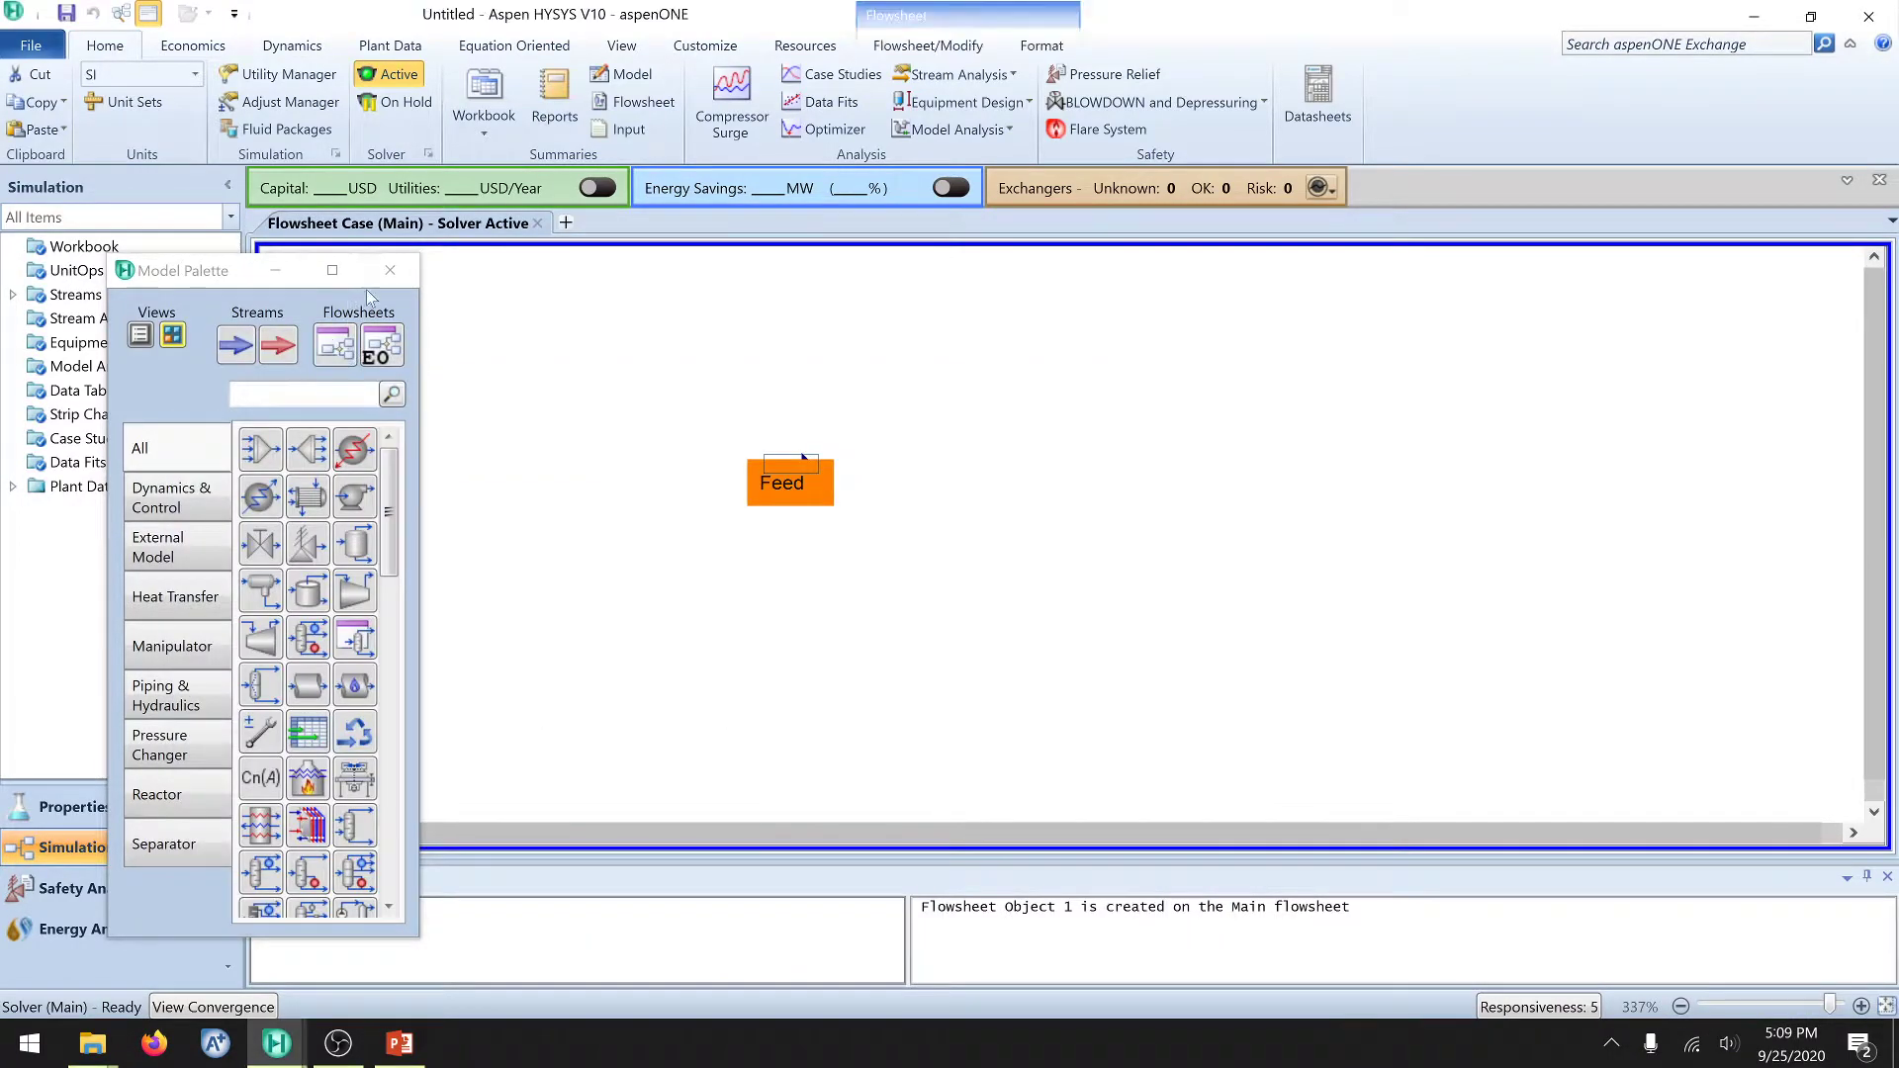
pyautogui.click(74, 806)
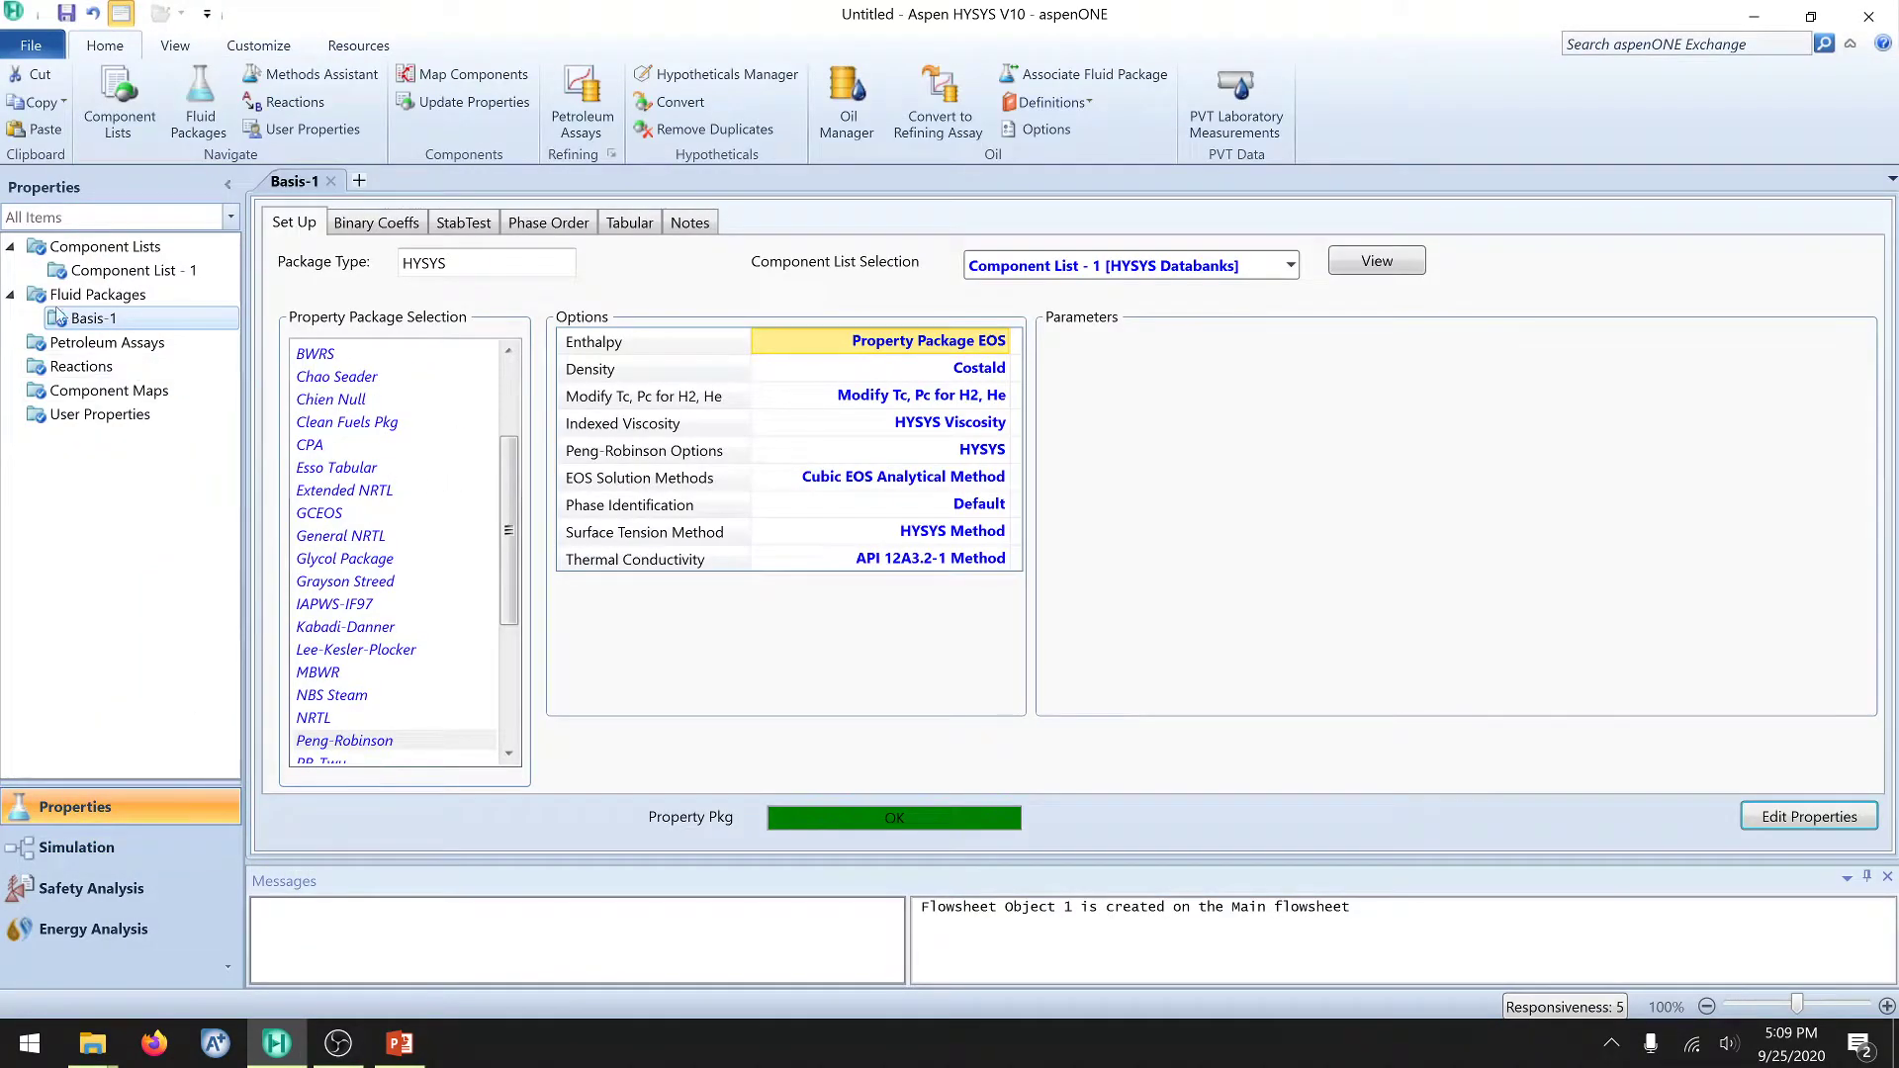
# Step: Rename Solid20000* to Kaolinite in Component List - 1 and return to Simulation
pyautogui.click(114, 272)
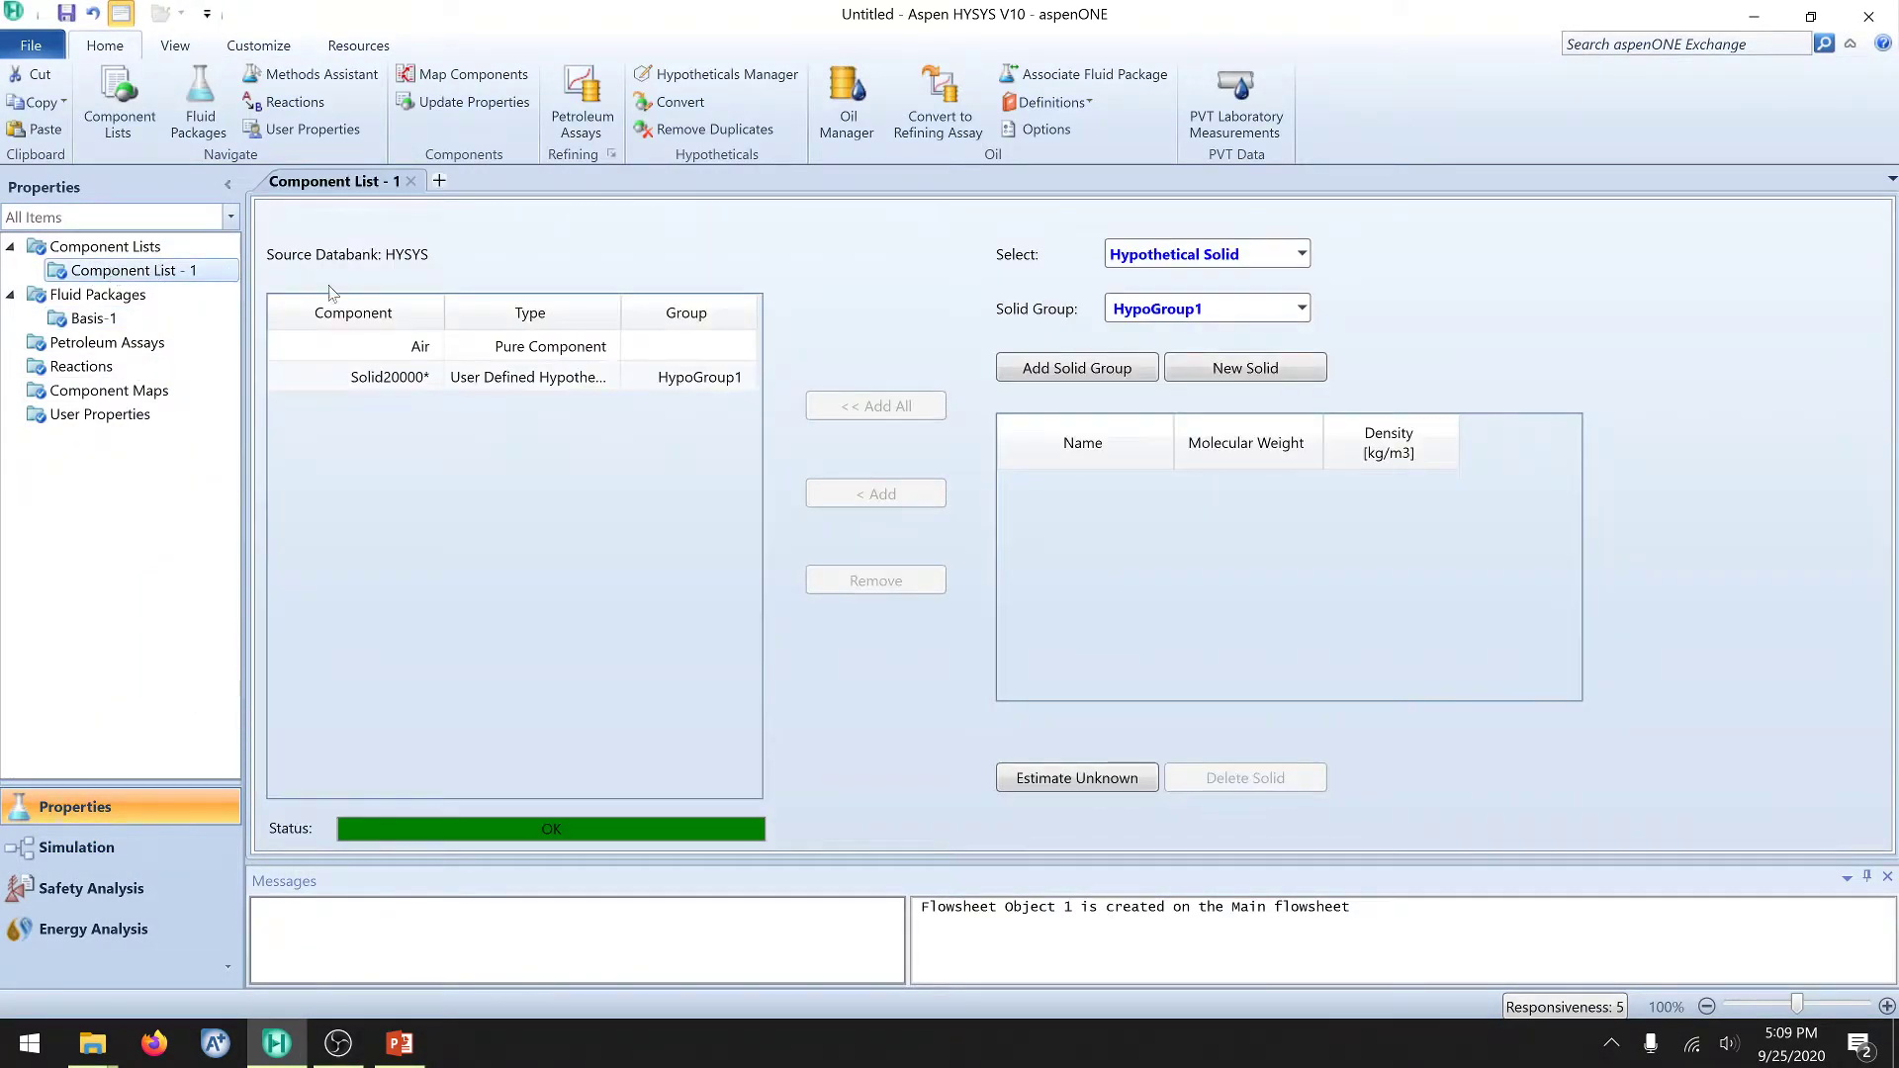
pyautogui.doubleClick(386, 376)
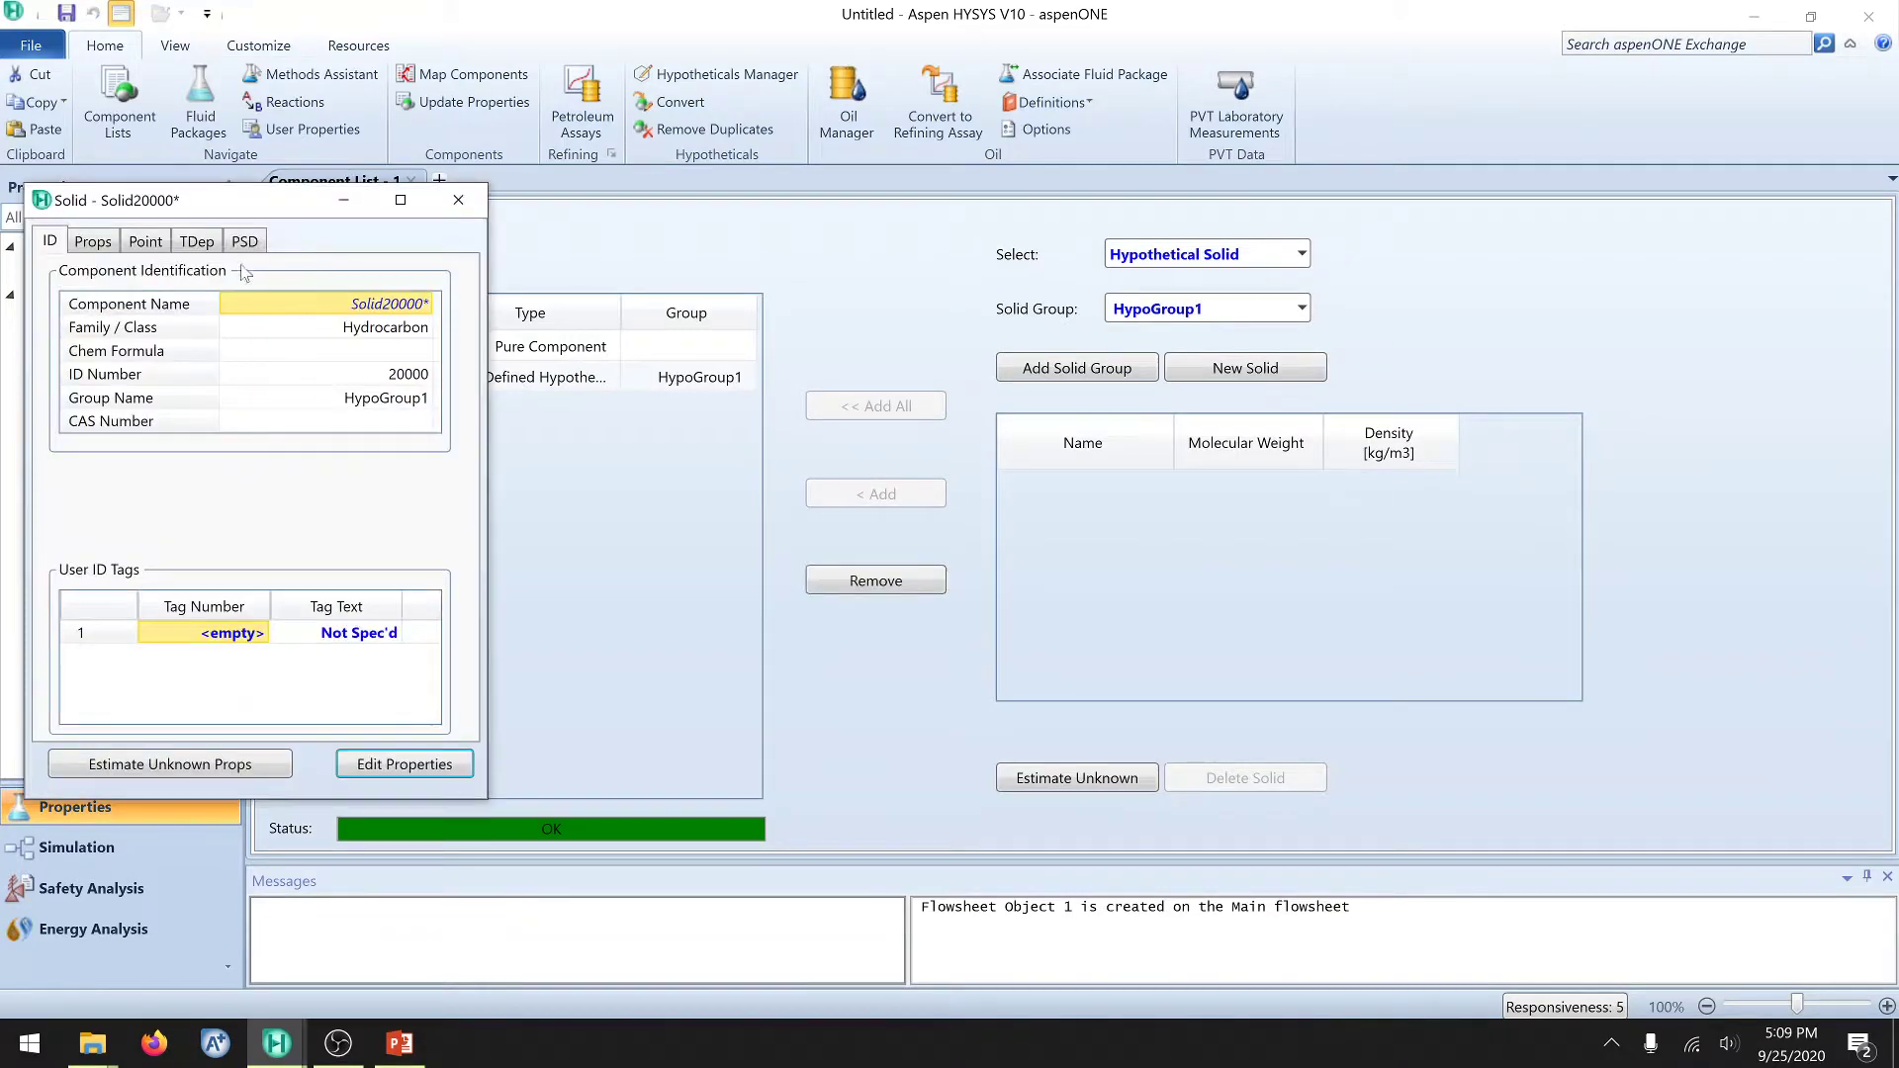
pyautogui.write('K')
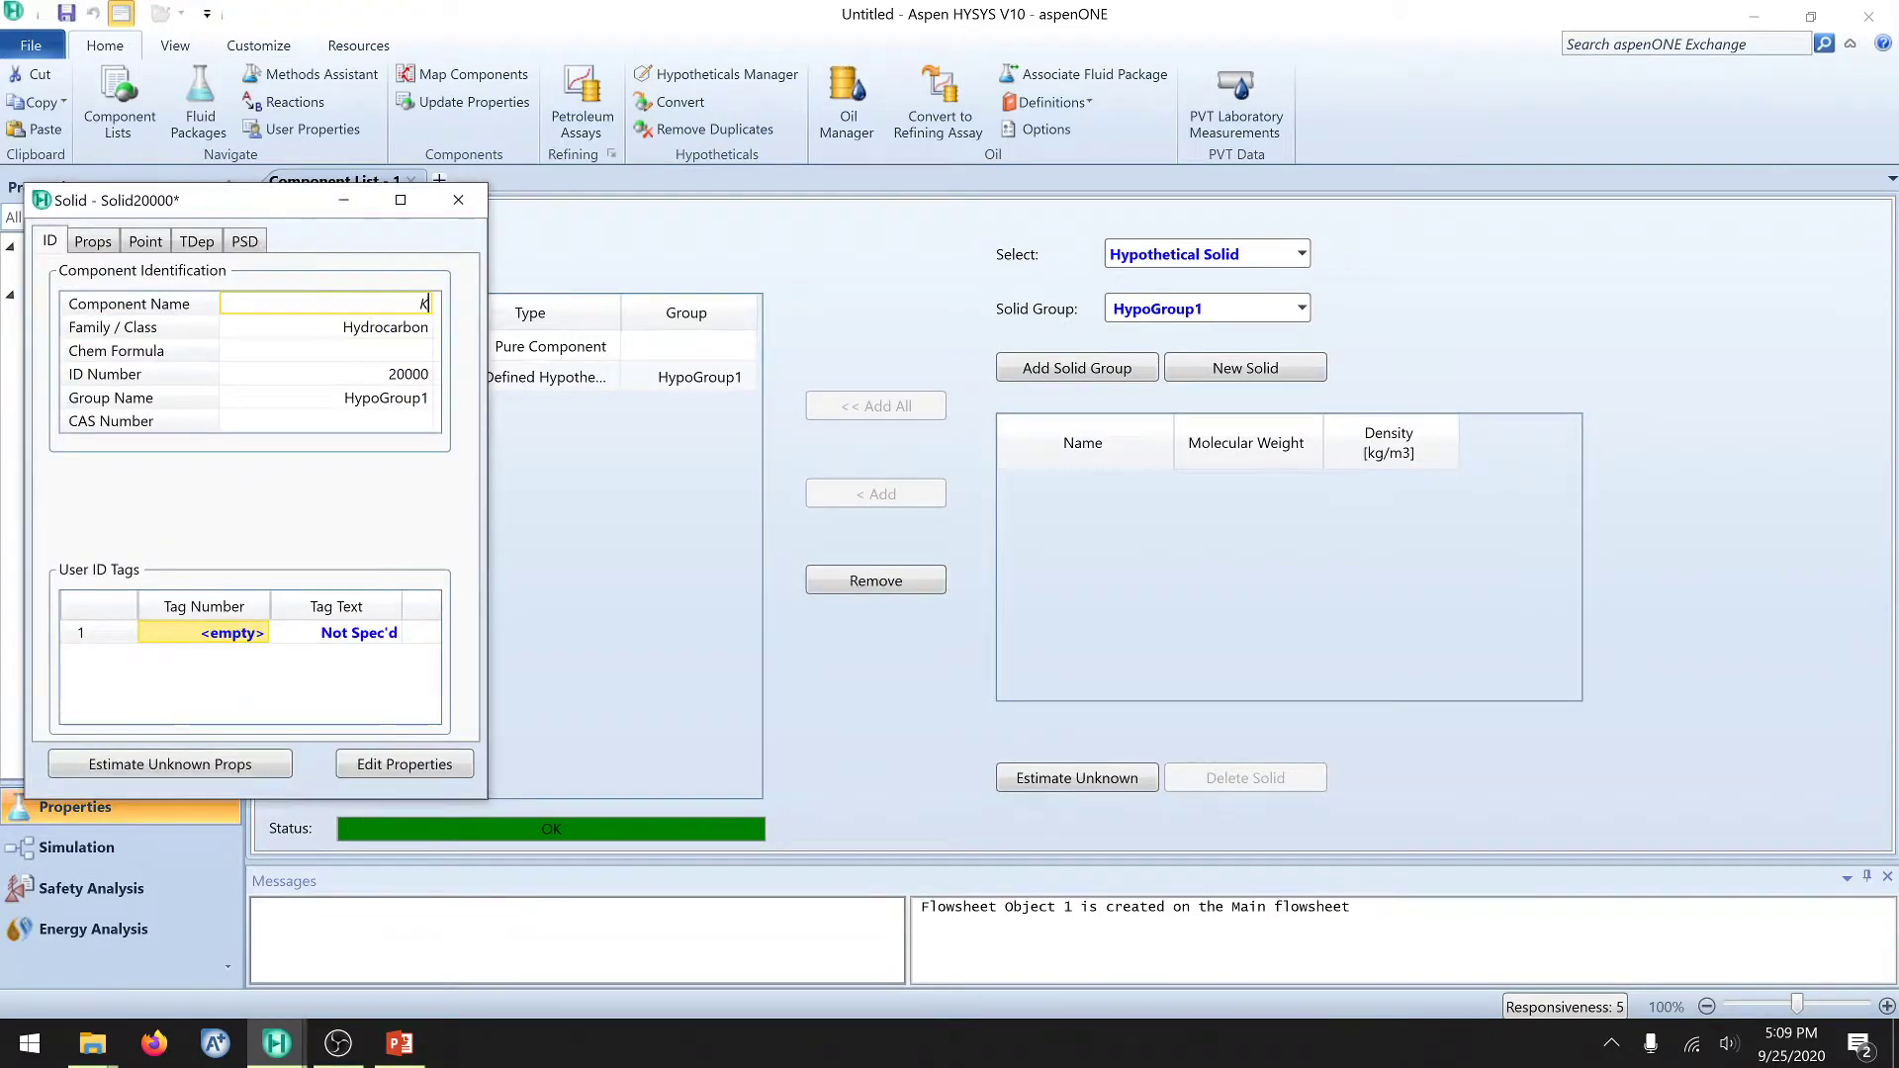
pyautogui.write('aoli')
pyautogui.write('nite')
pyautogui.press('Return')
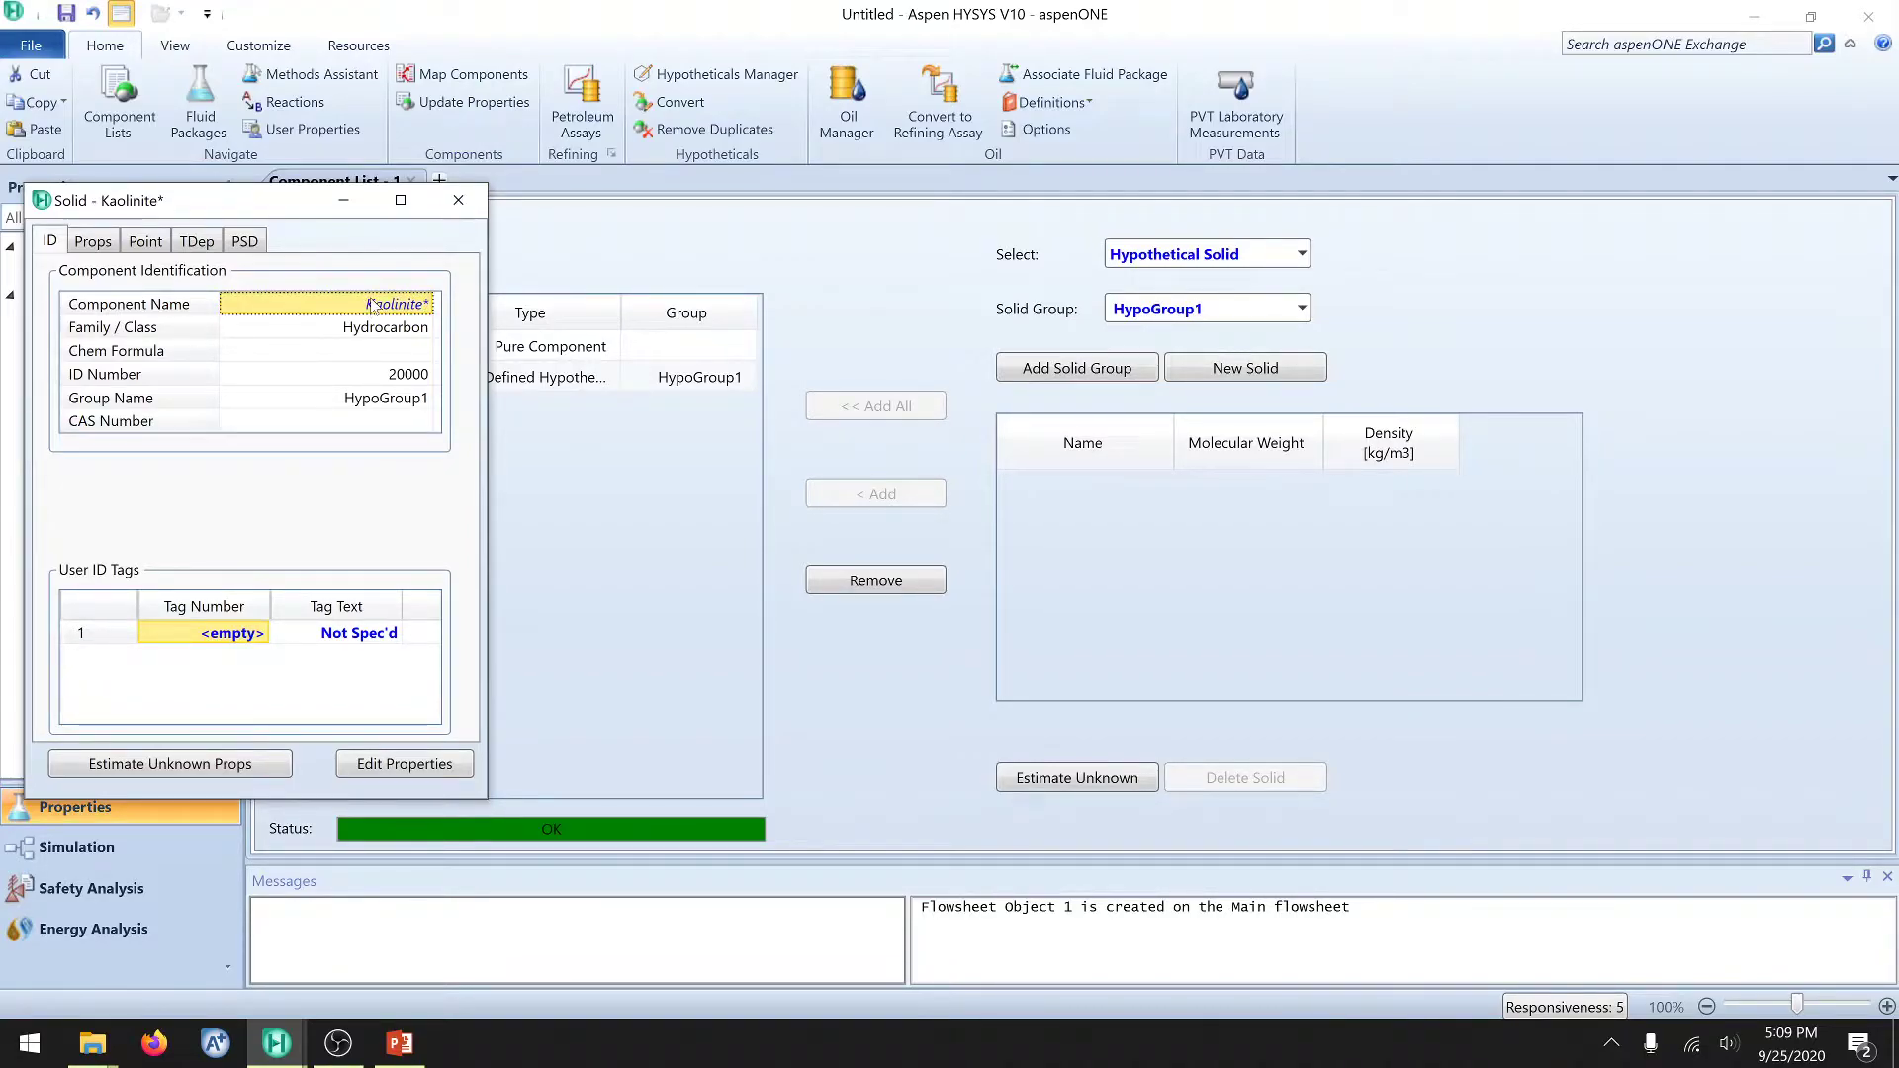
pyautogui.click(456, 199)
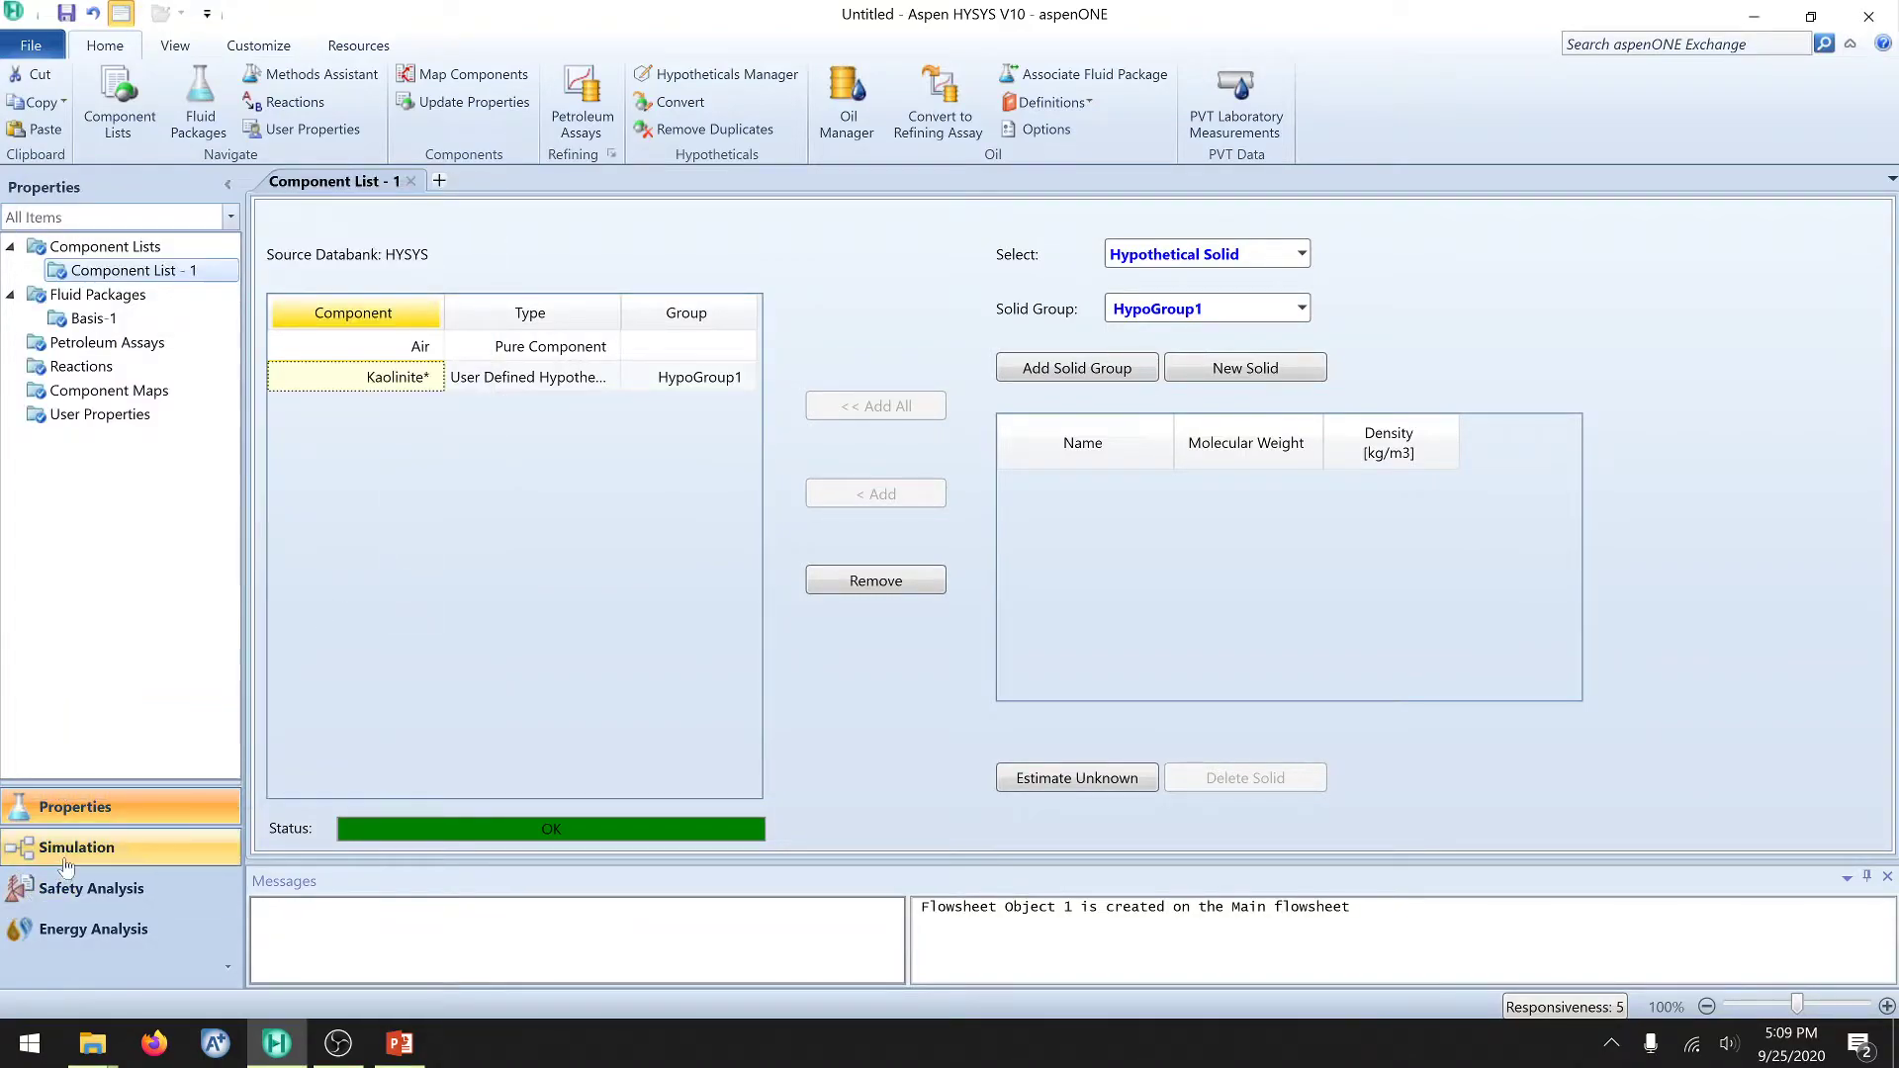
pyautogui.click(71, 855)
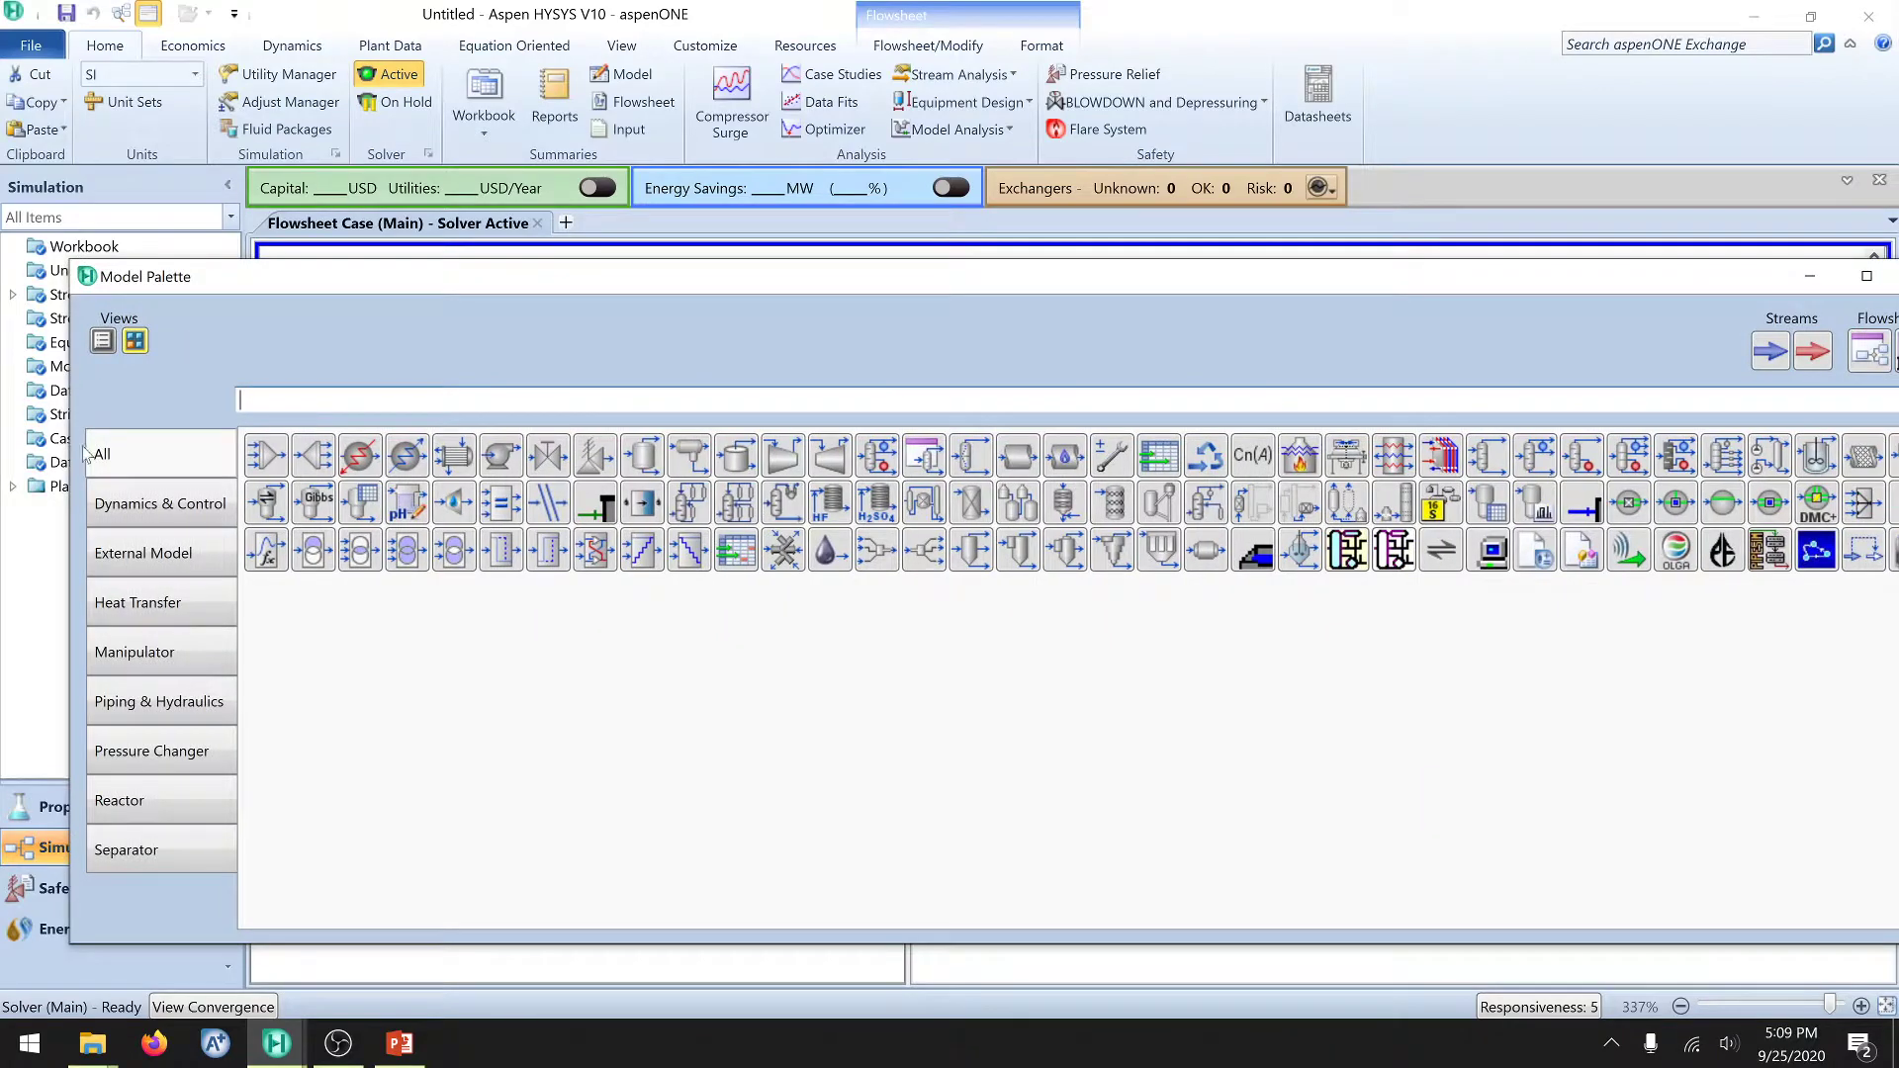
# Step: Move the palette aside, then open the Kaolinite PSD editor from Feed's PSD Property page
pyautogui.moveTo(70, 504); pyautogui.dragTo(1602, 516)
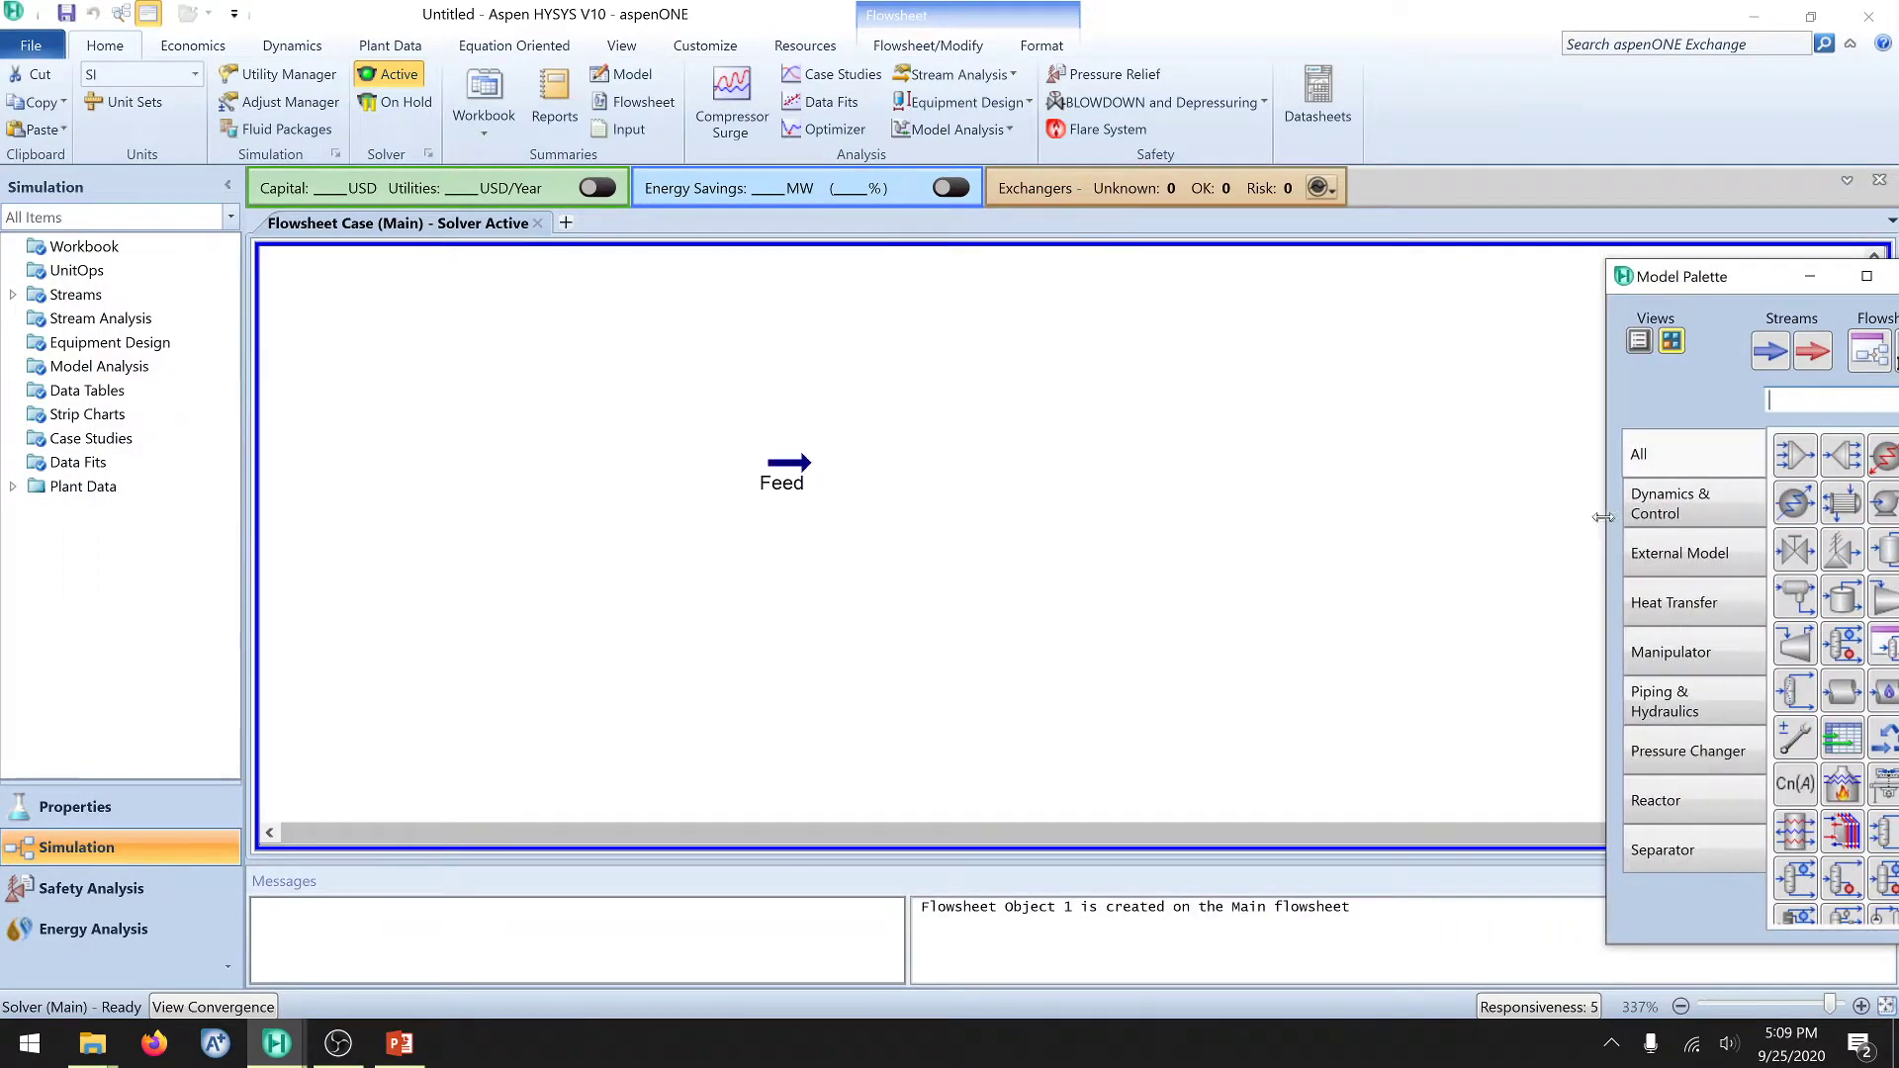
pyautogui.moveTo(1721, 285)
pyautogui.mouseDown()
pyautogui.moveTo(119, 379)
pyautogui.moveTo(137, 377)
pyautogui.mouseUp()
pyautogui.click(803, 464)
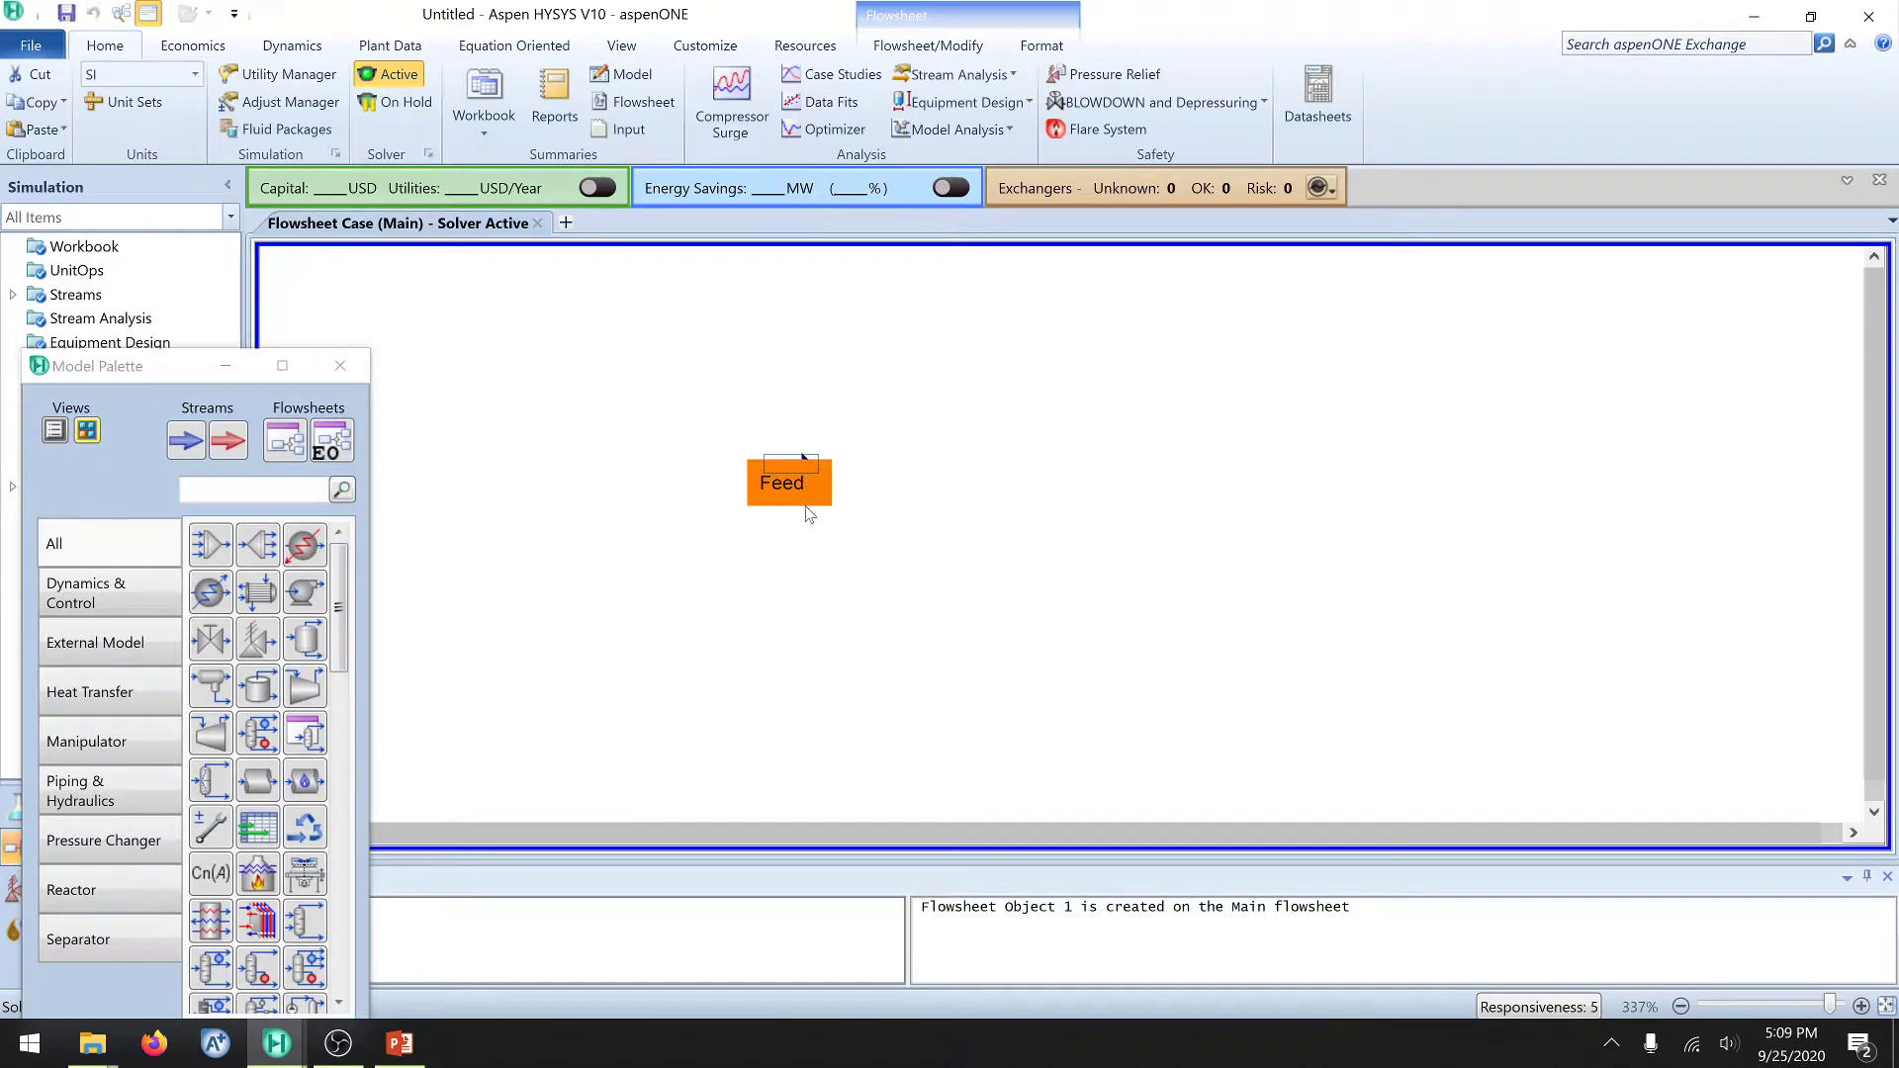
pyautogui.doubleClick(808, 505)
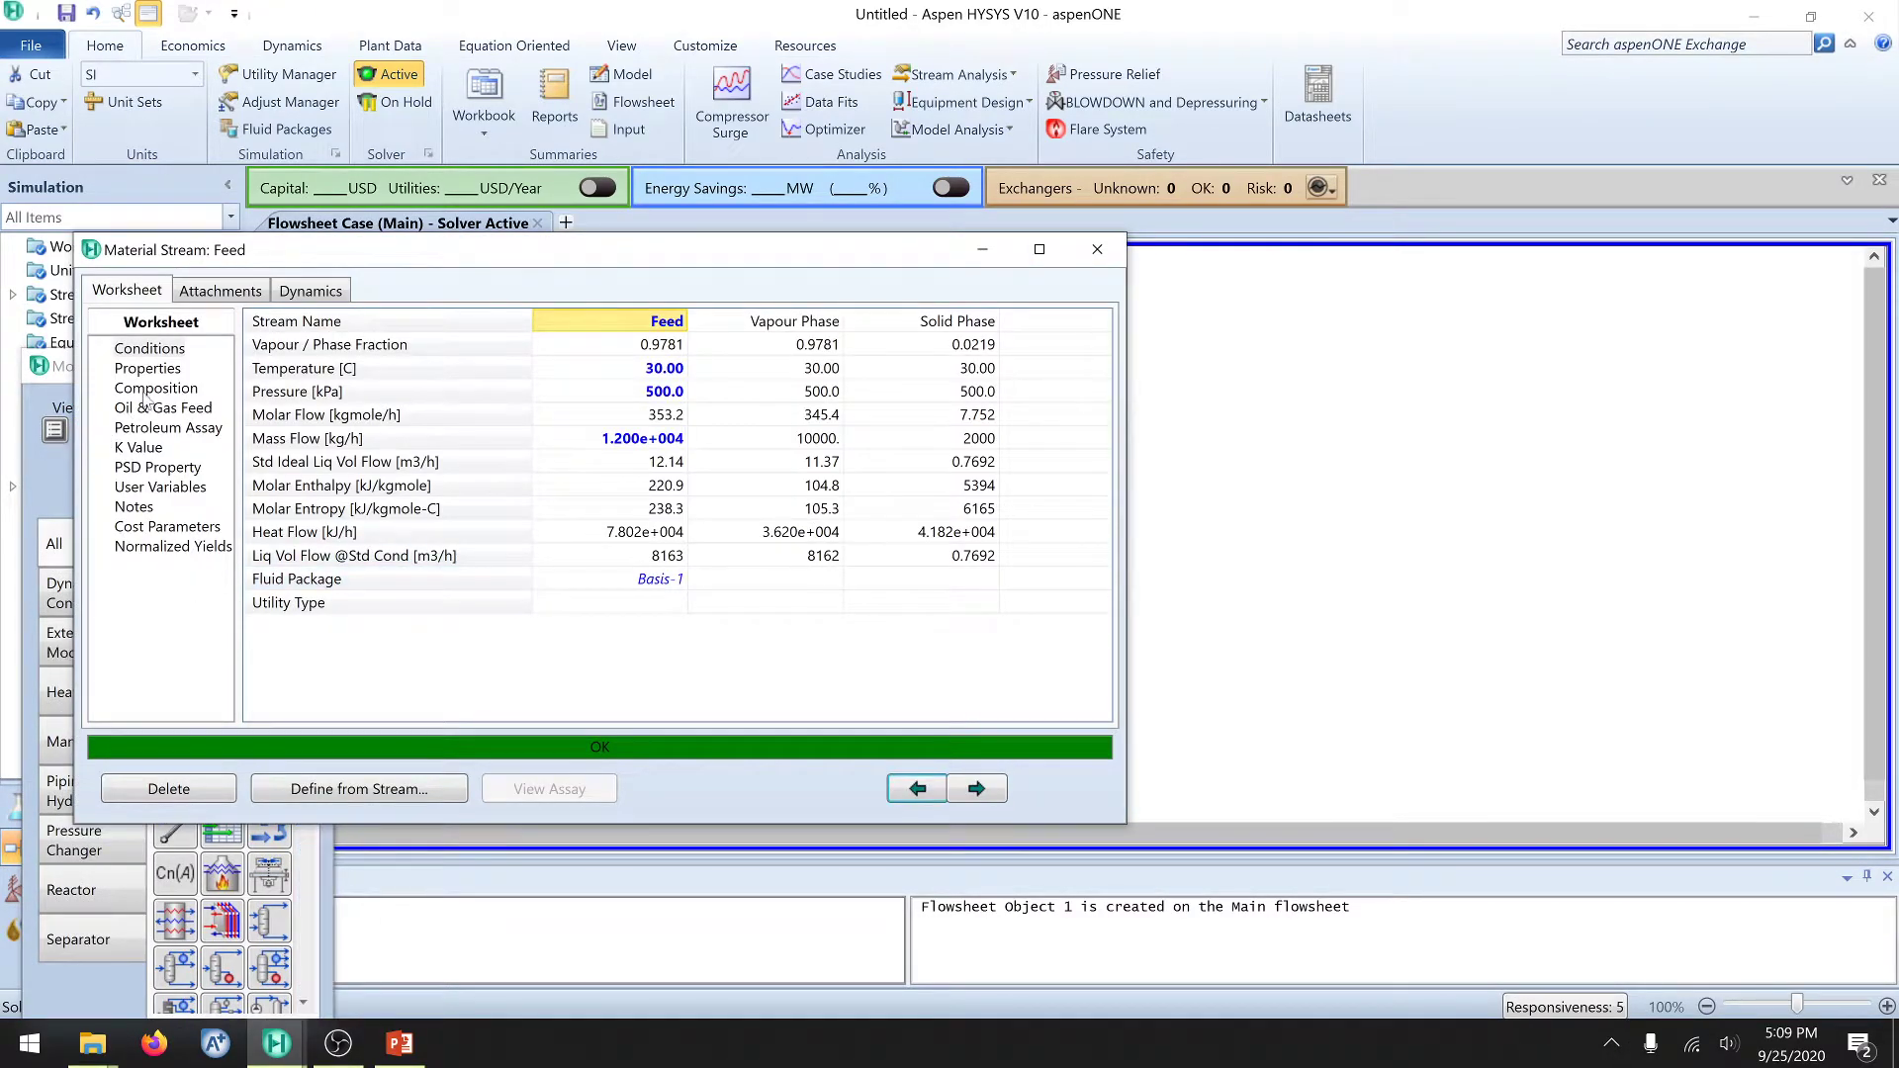
pyautogui.click(152, 388)
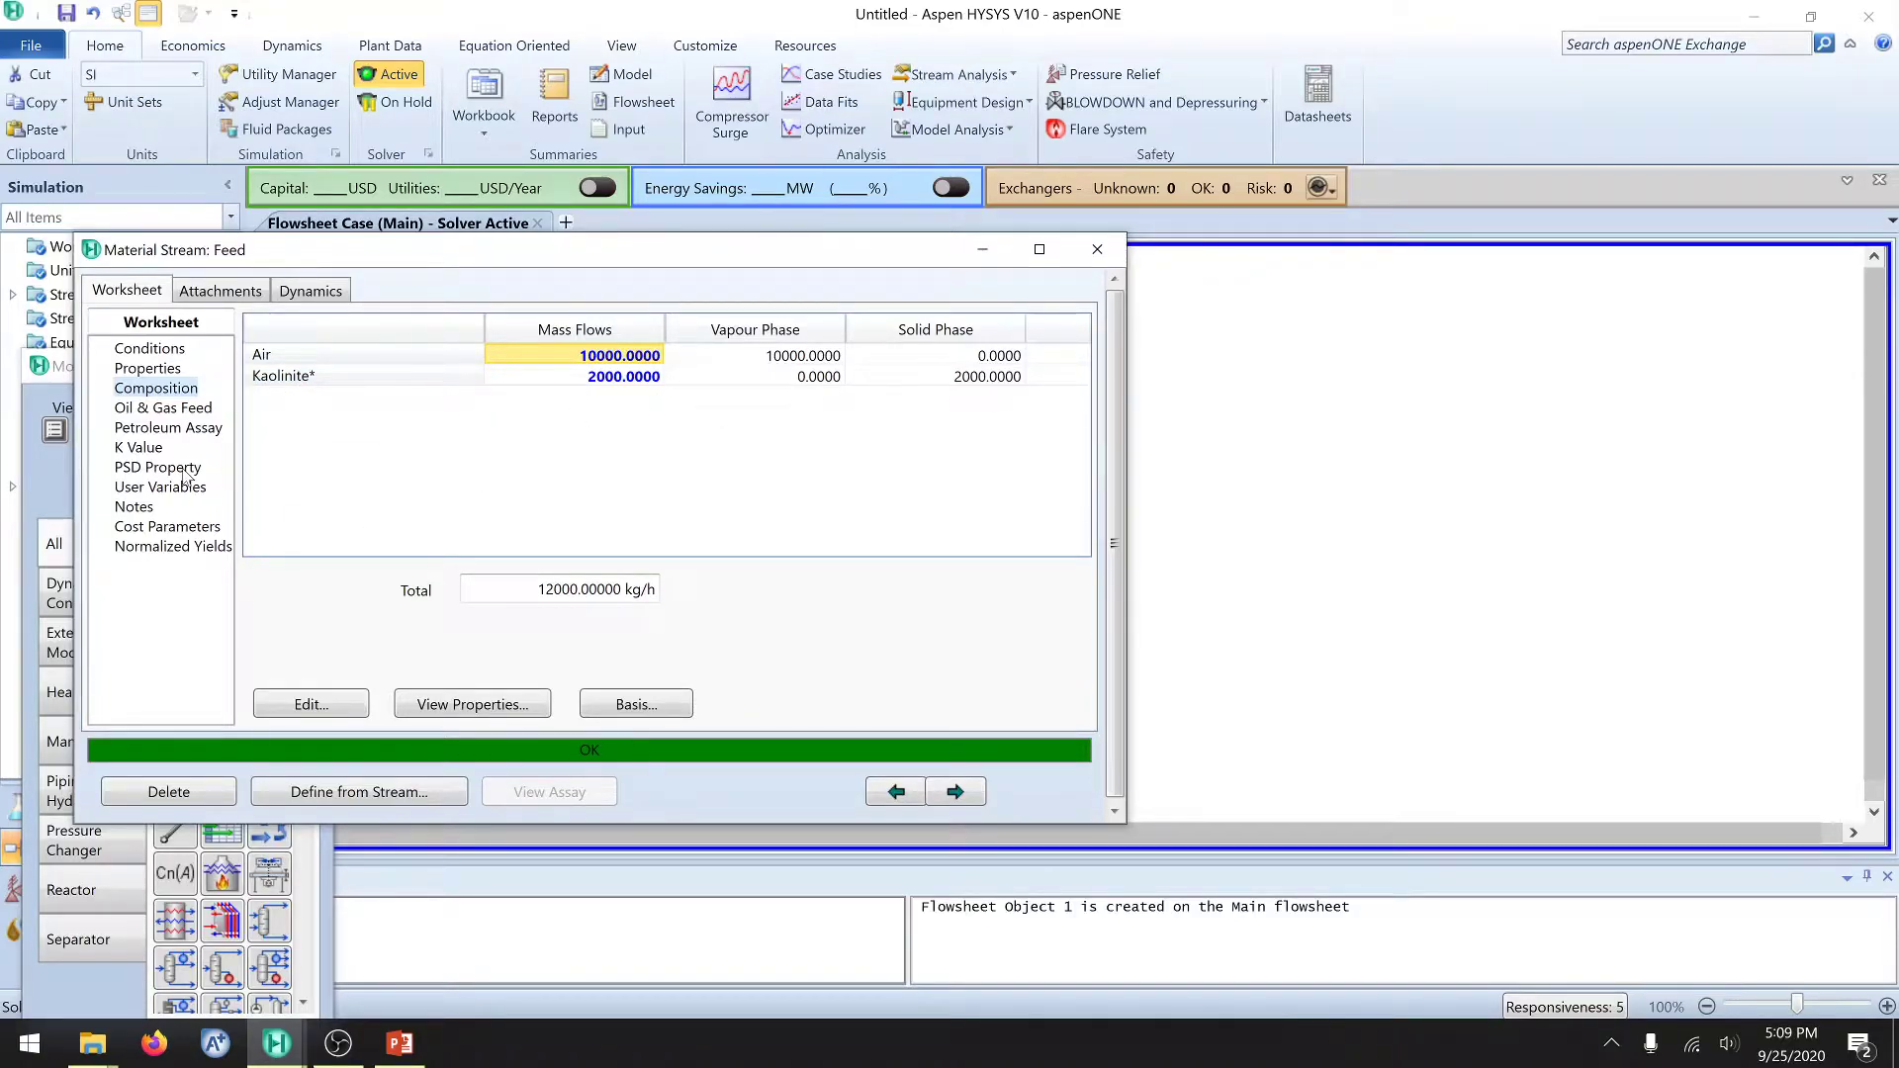
pyautogui.click(188, 472)
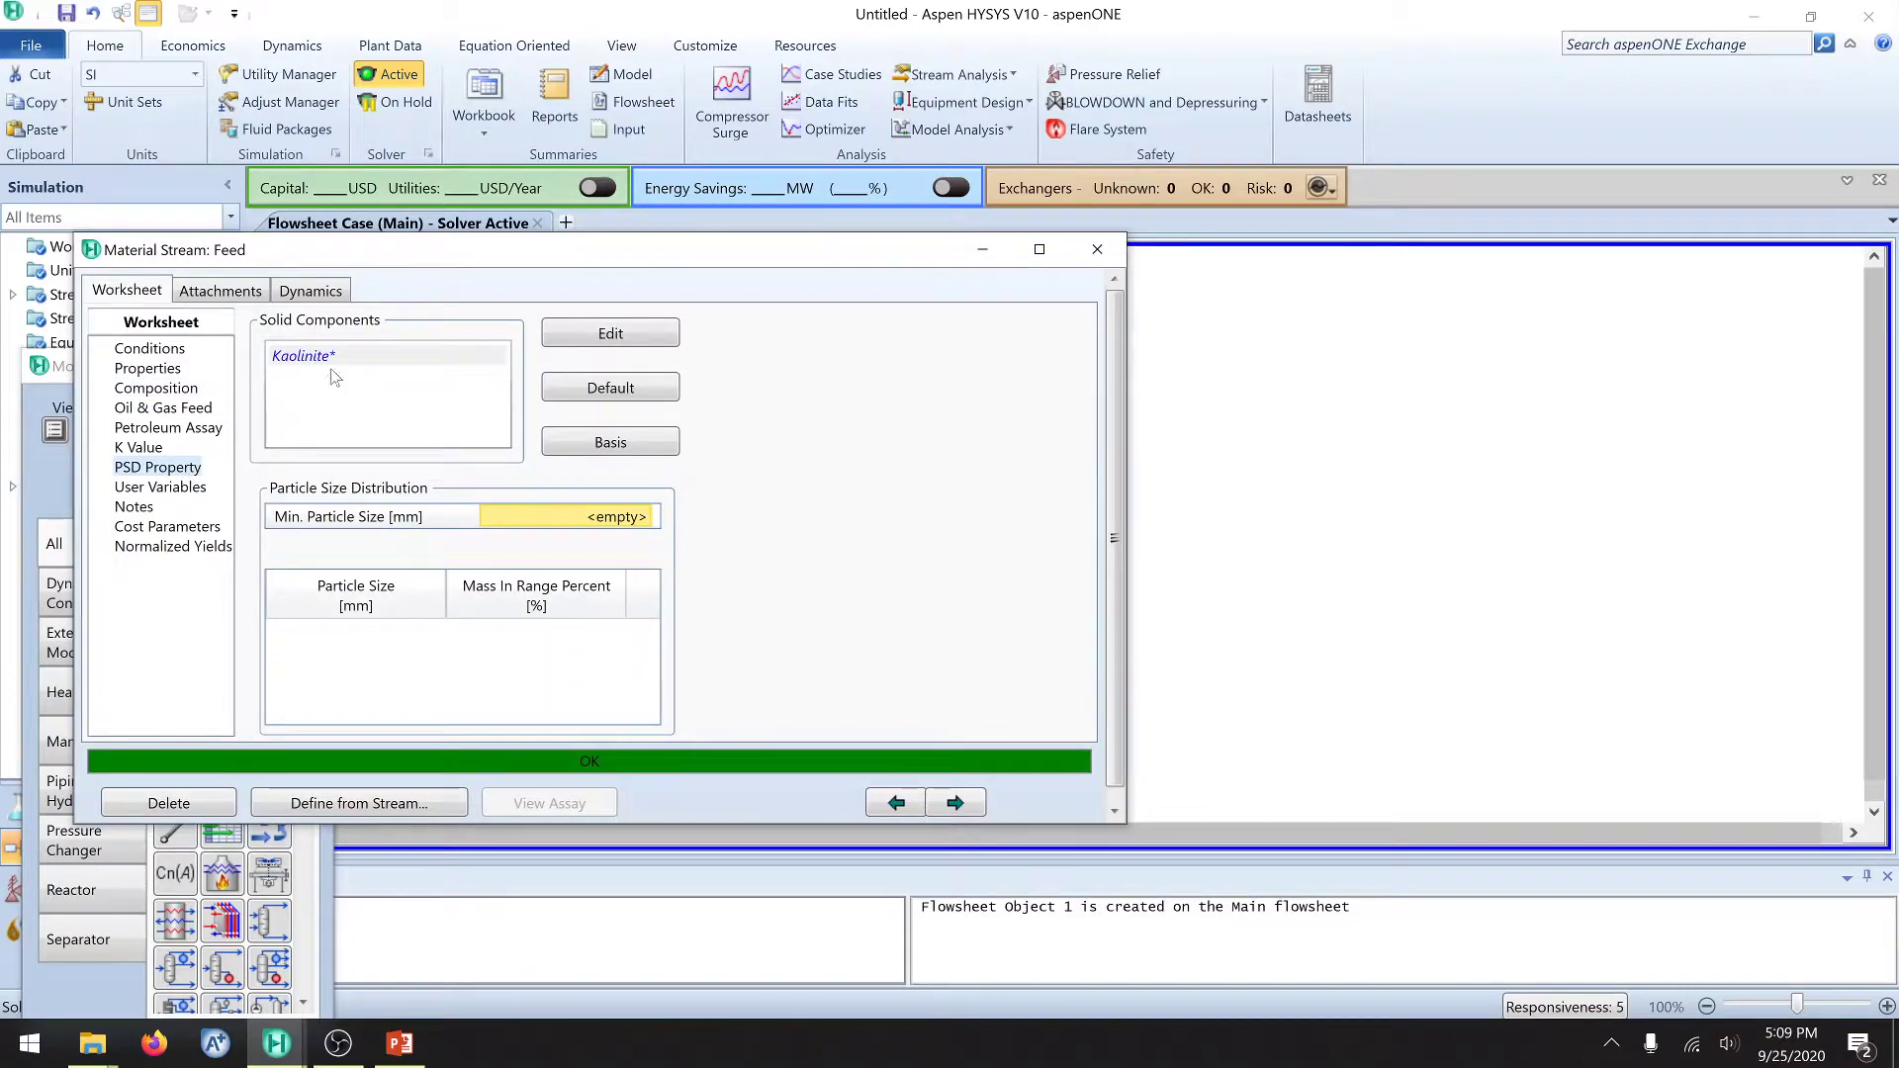
pyautogui.click(330, 360)
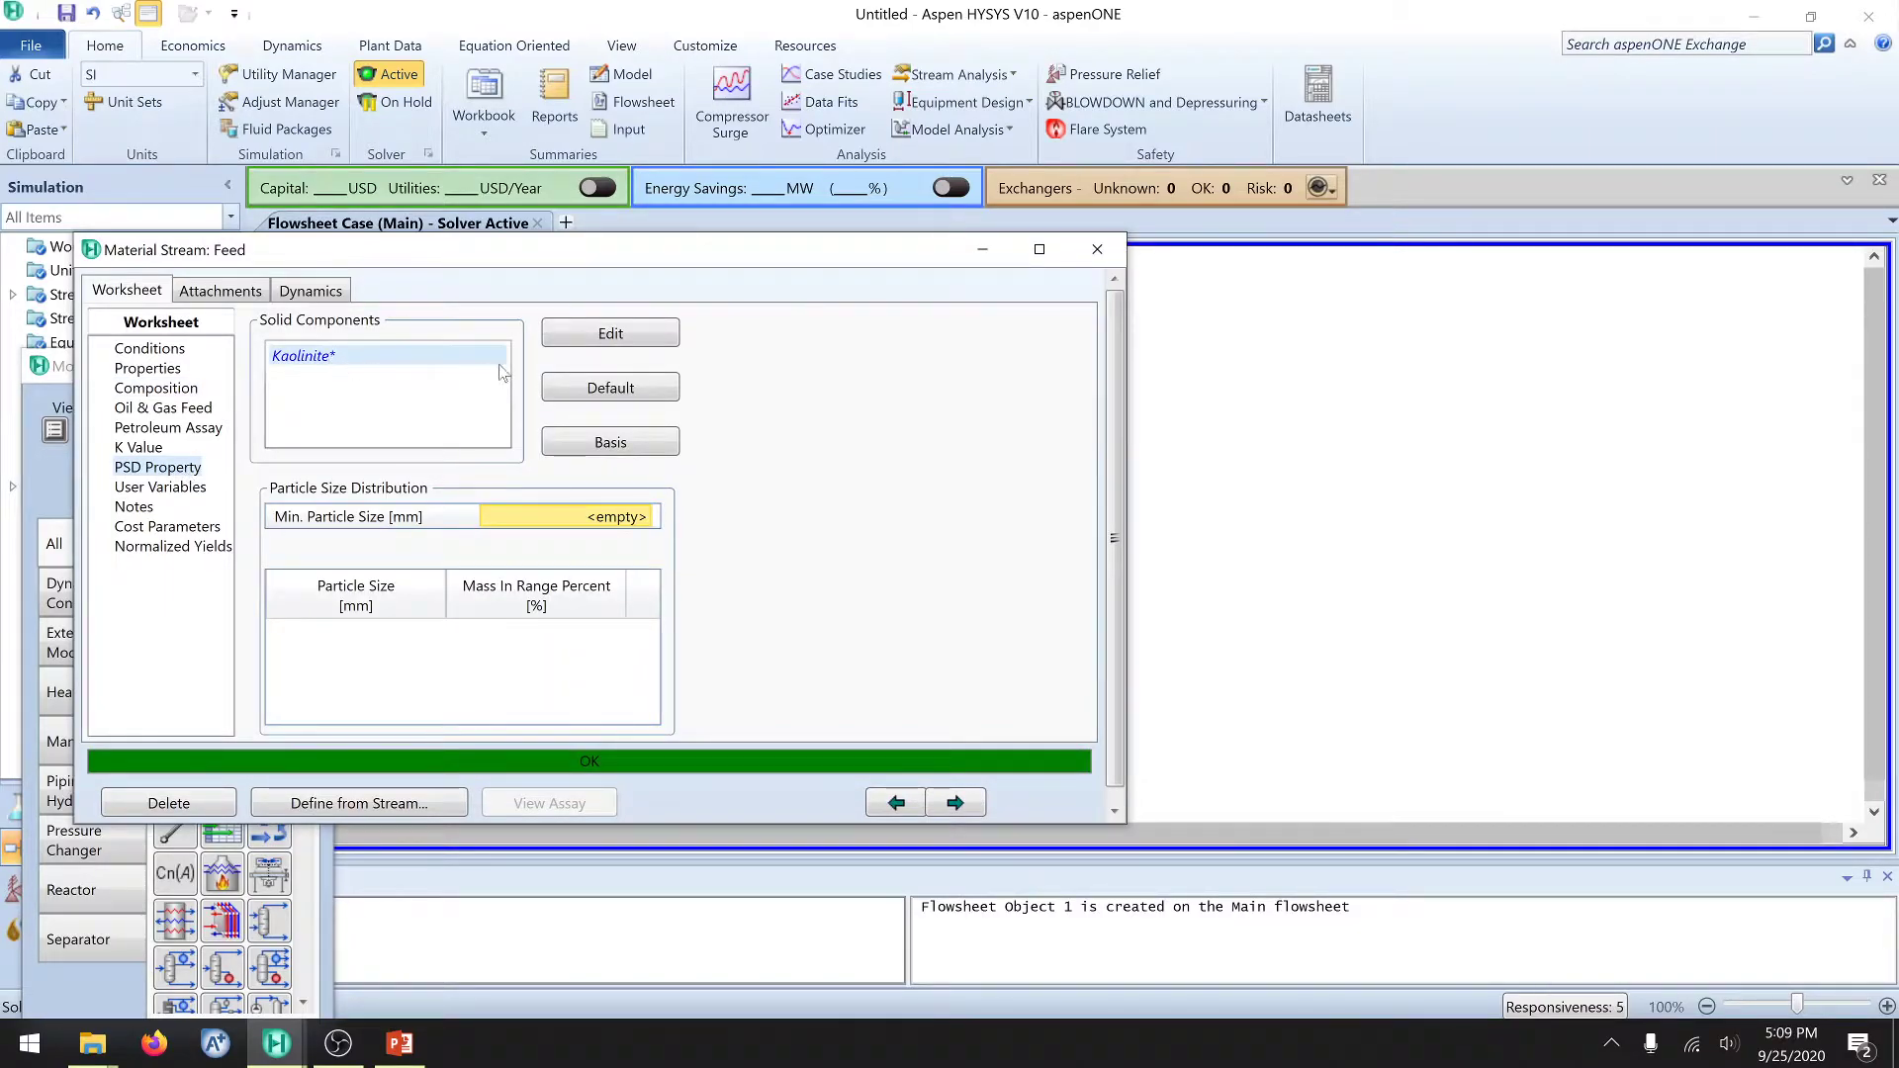
pyautogui.click(628, 343)
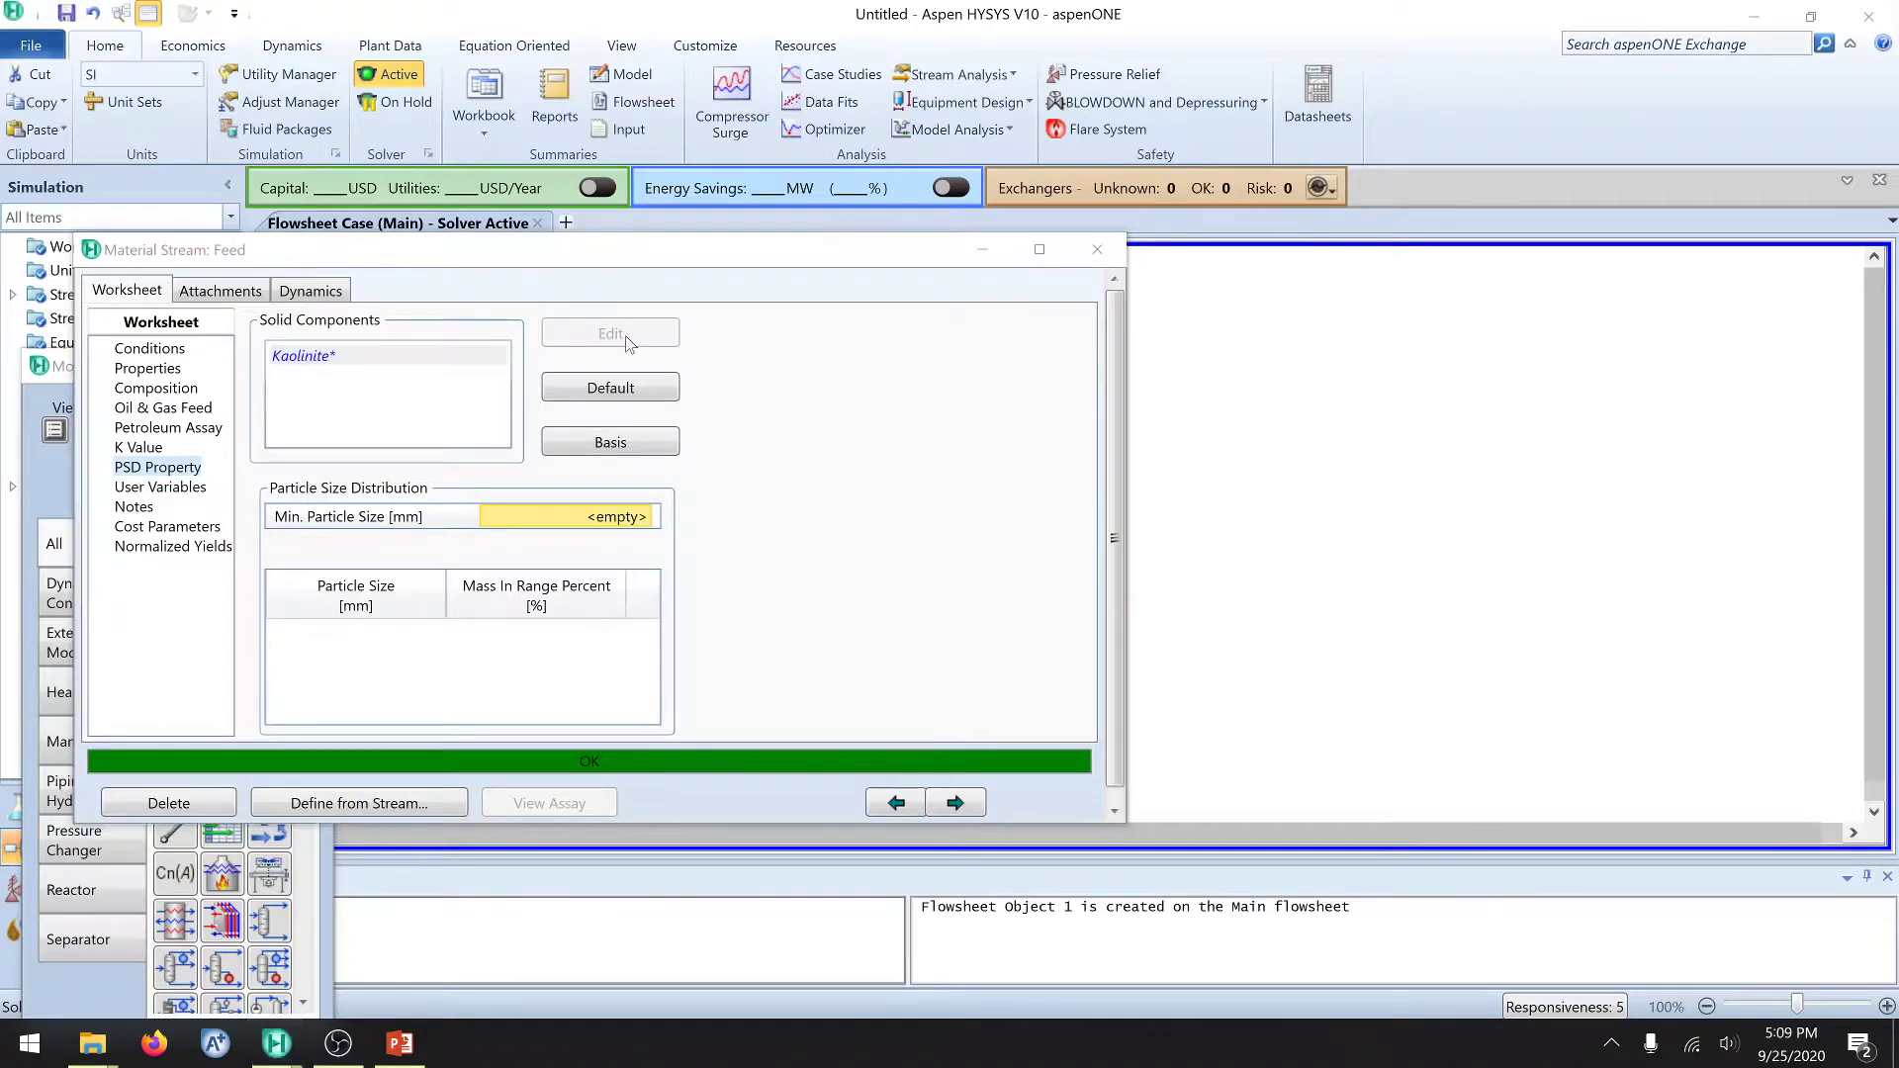
pyautogui.moveTo(891, 202); pyautogui.dragTo(802, 211)
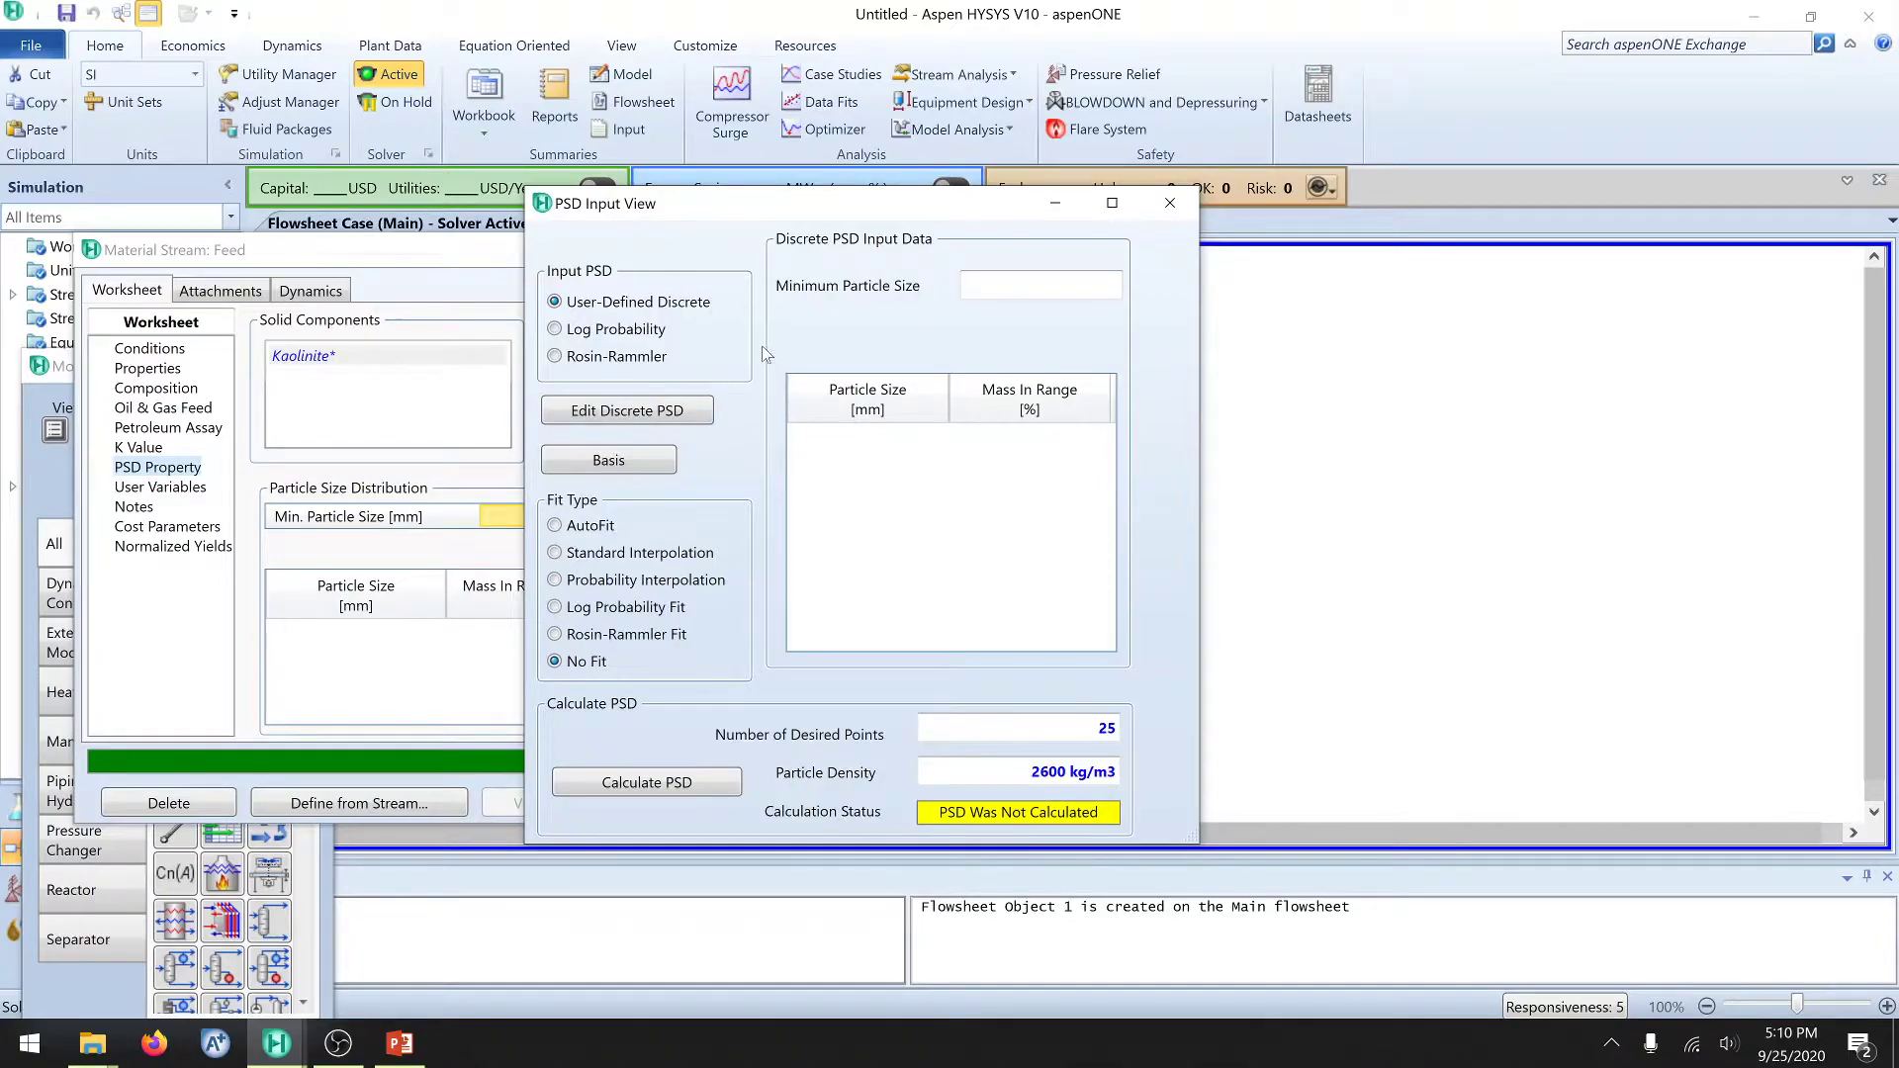
# Step: Set Kaolinite's PSD to log probability, mean diameter in microns, standard deviation 5.23, and calculate
pyautogui.click(555, 329)
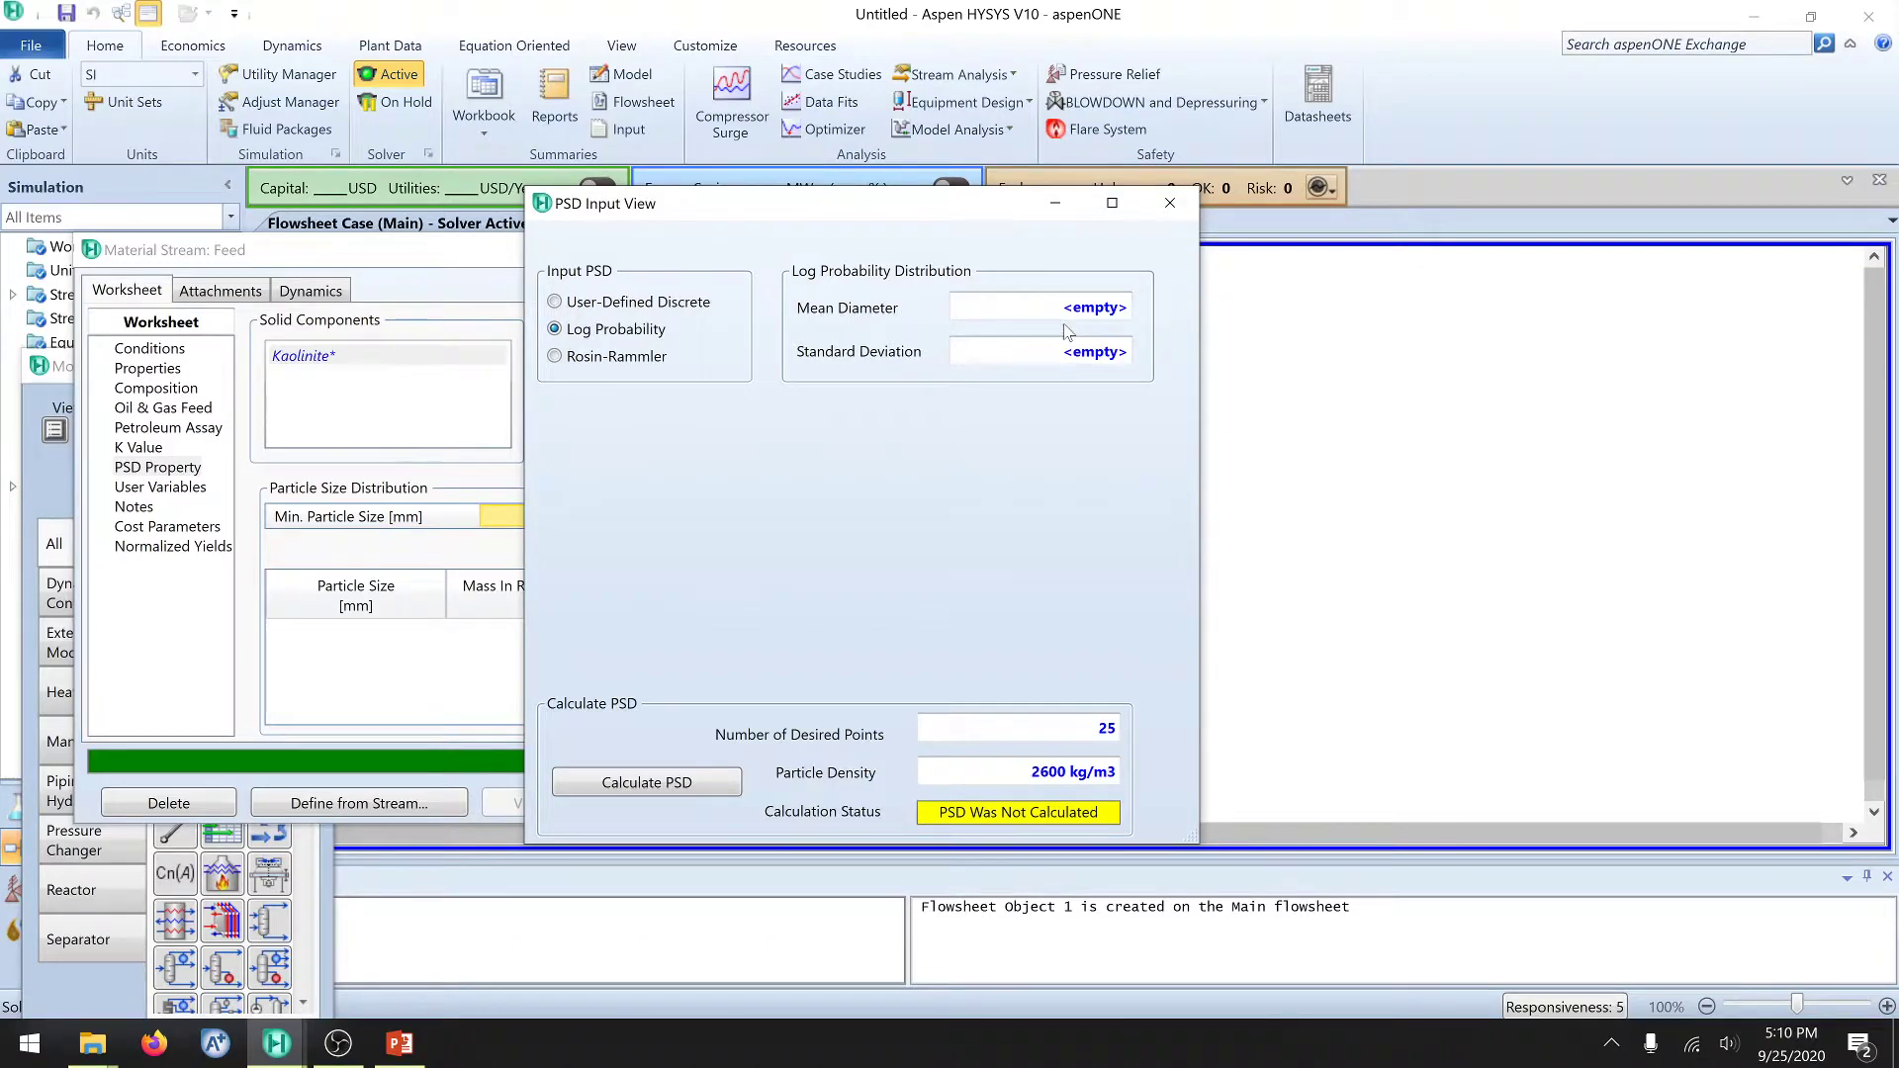
pyautogui.click(400, 1044)
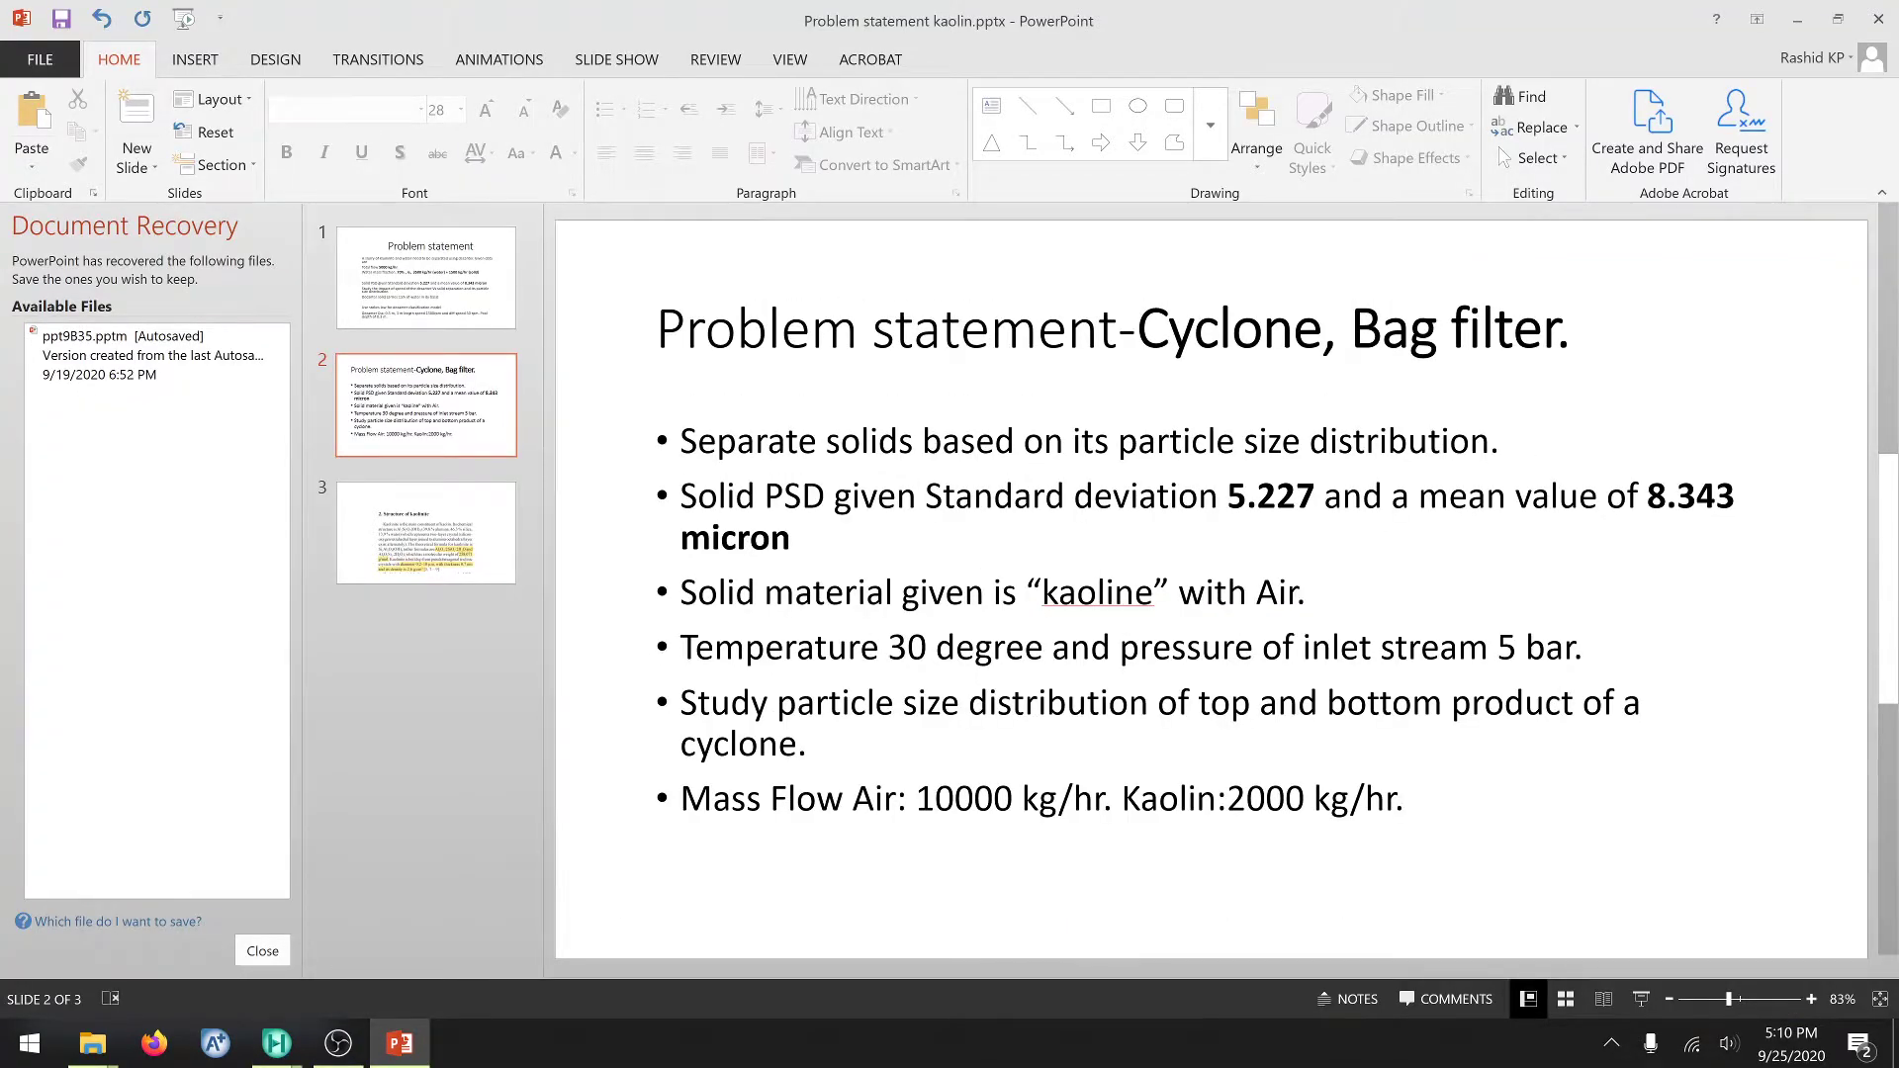
pyautogui.click(1797, 18)
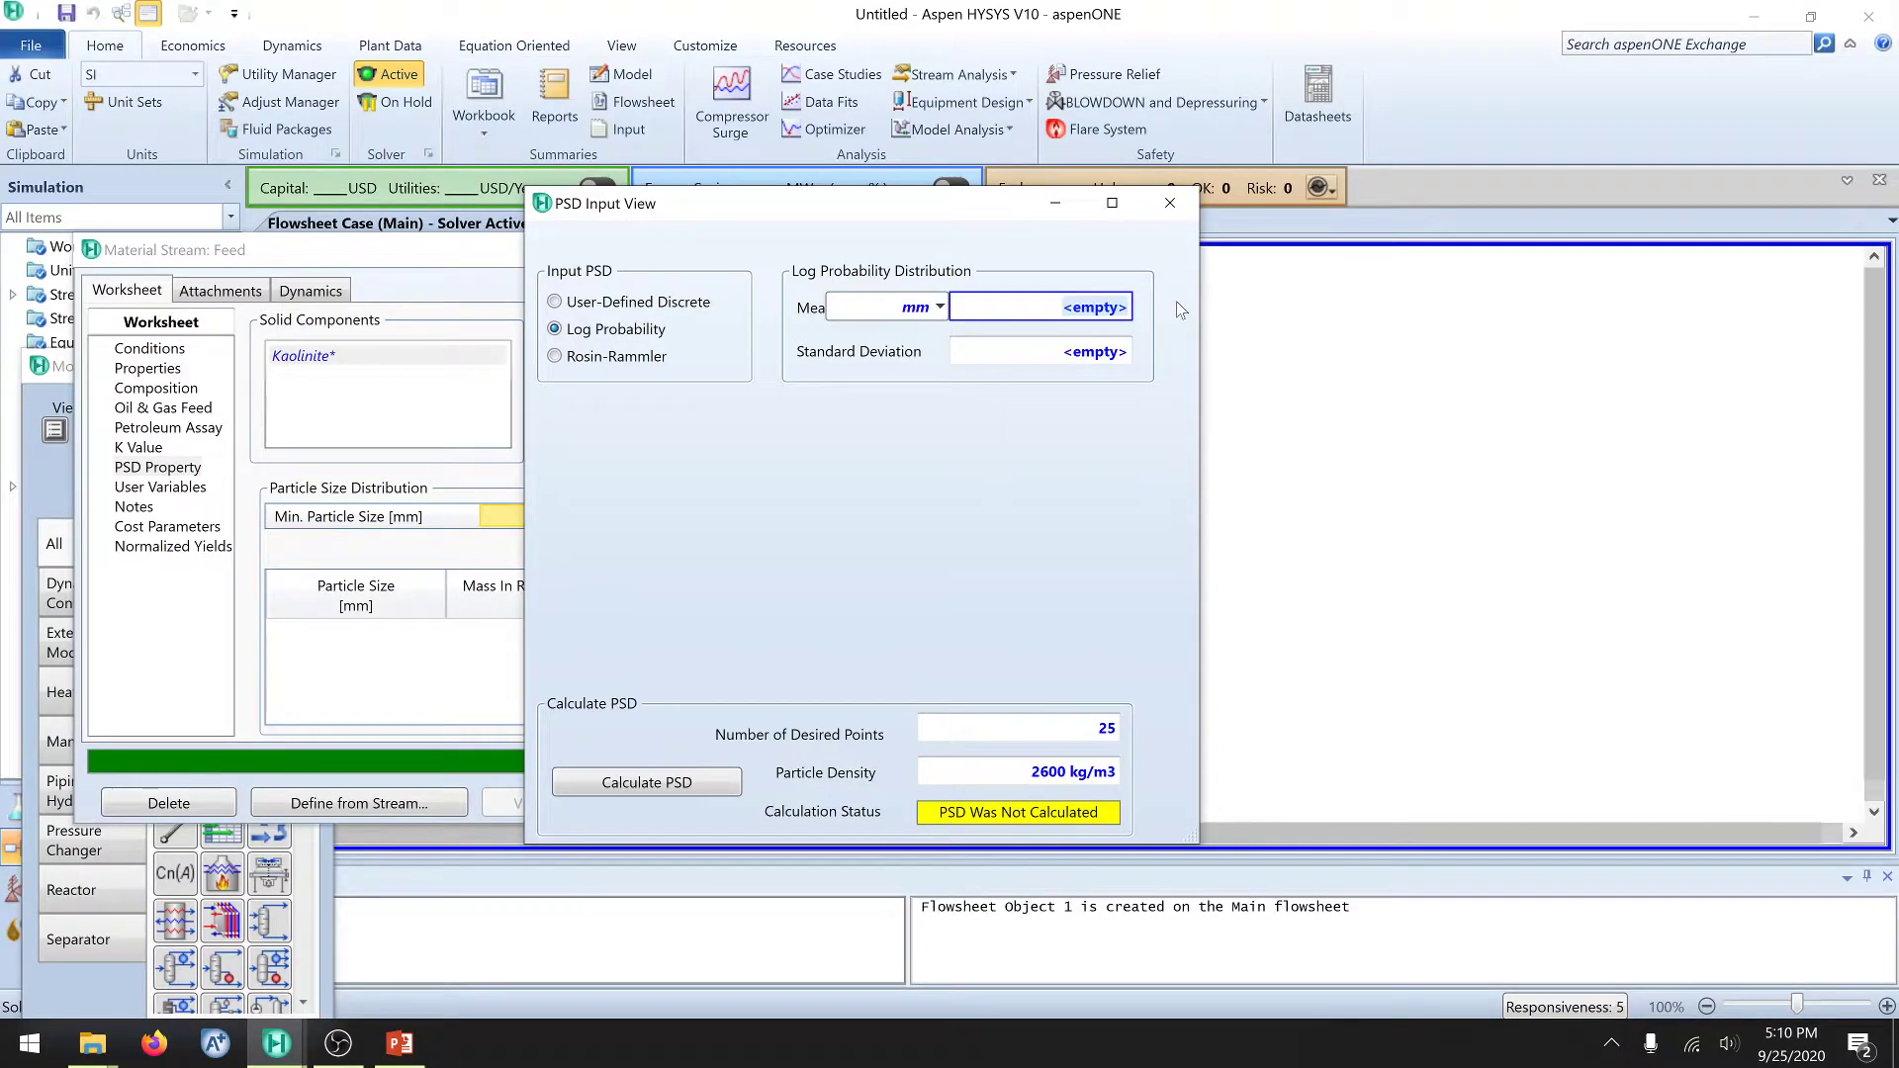
pyautogui.write('8.')
pyautogui.write('343')
pyautogui.click(939, 306)
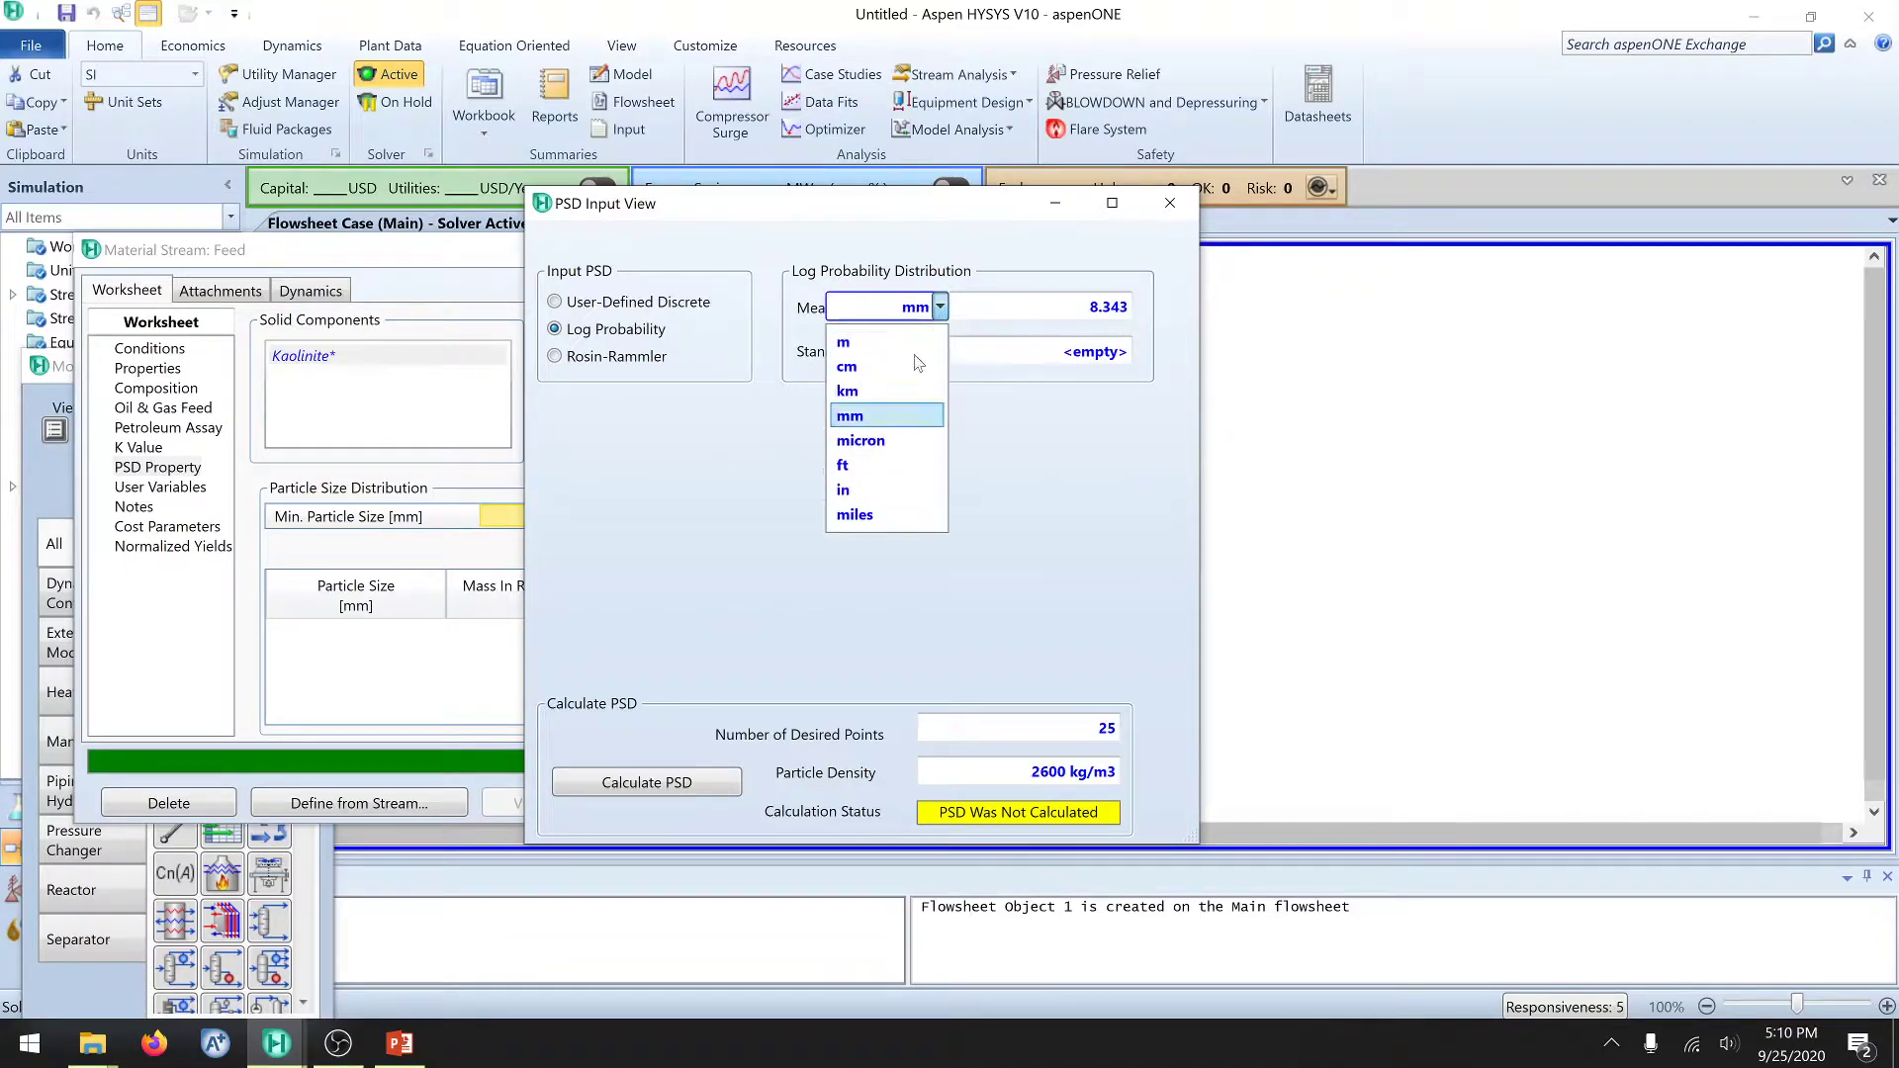
pyautogui.click(873, 440)
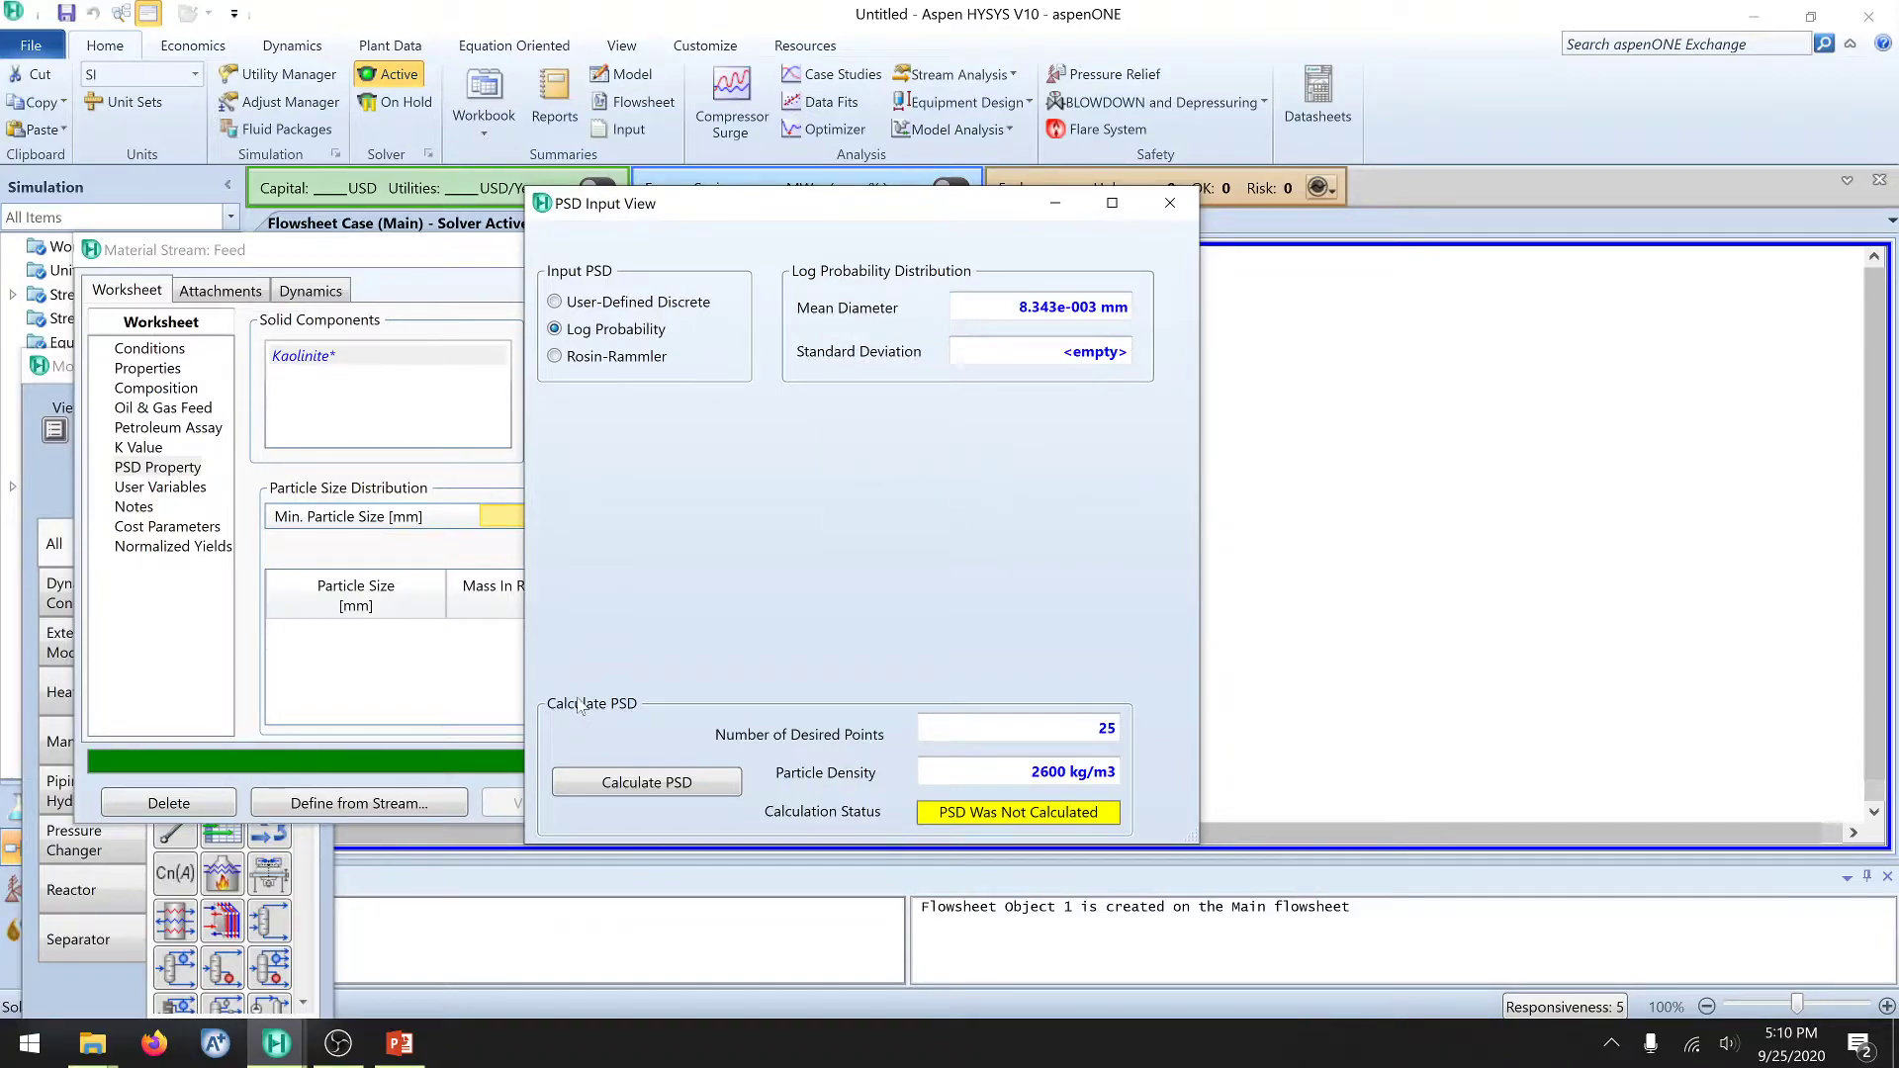
pyautogui.click(400, 1042)
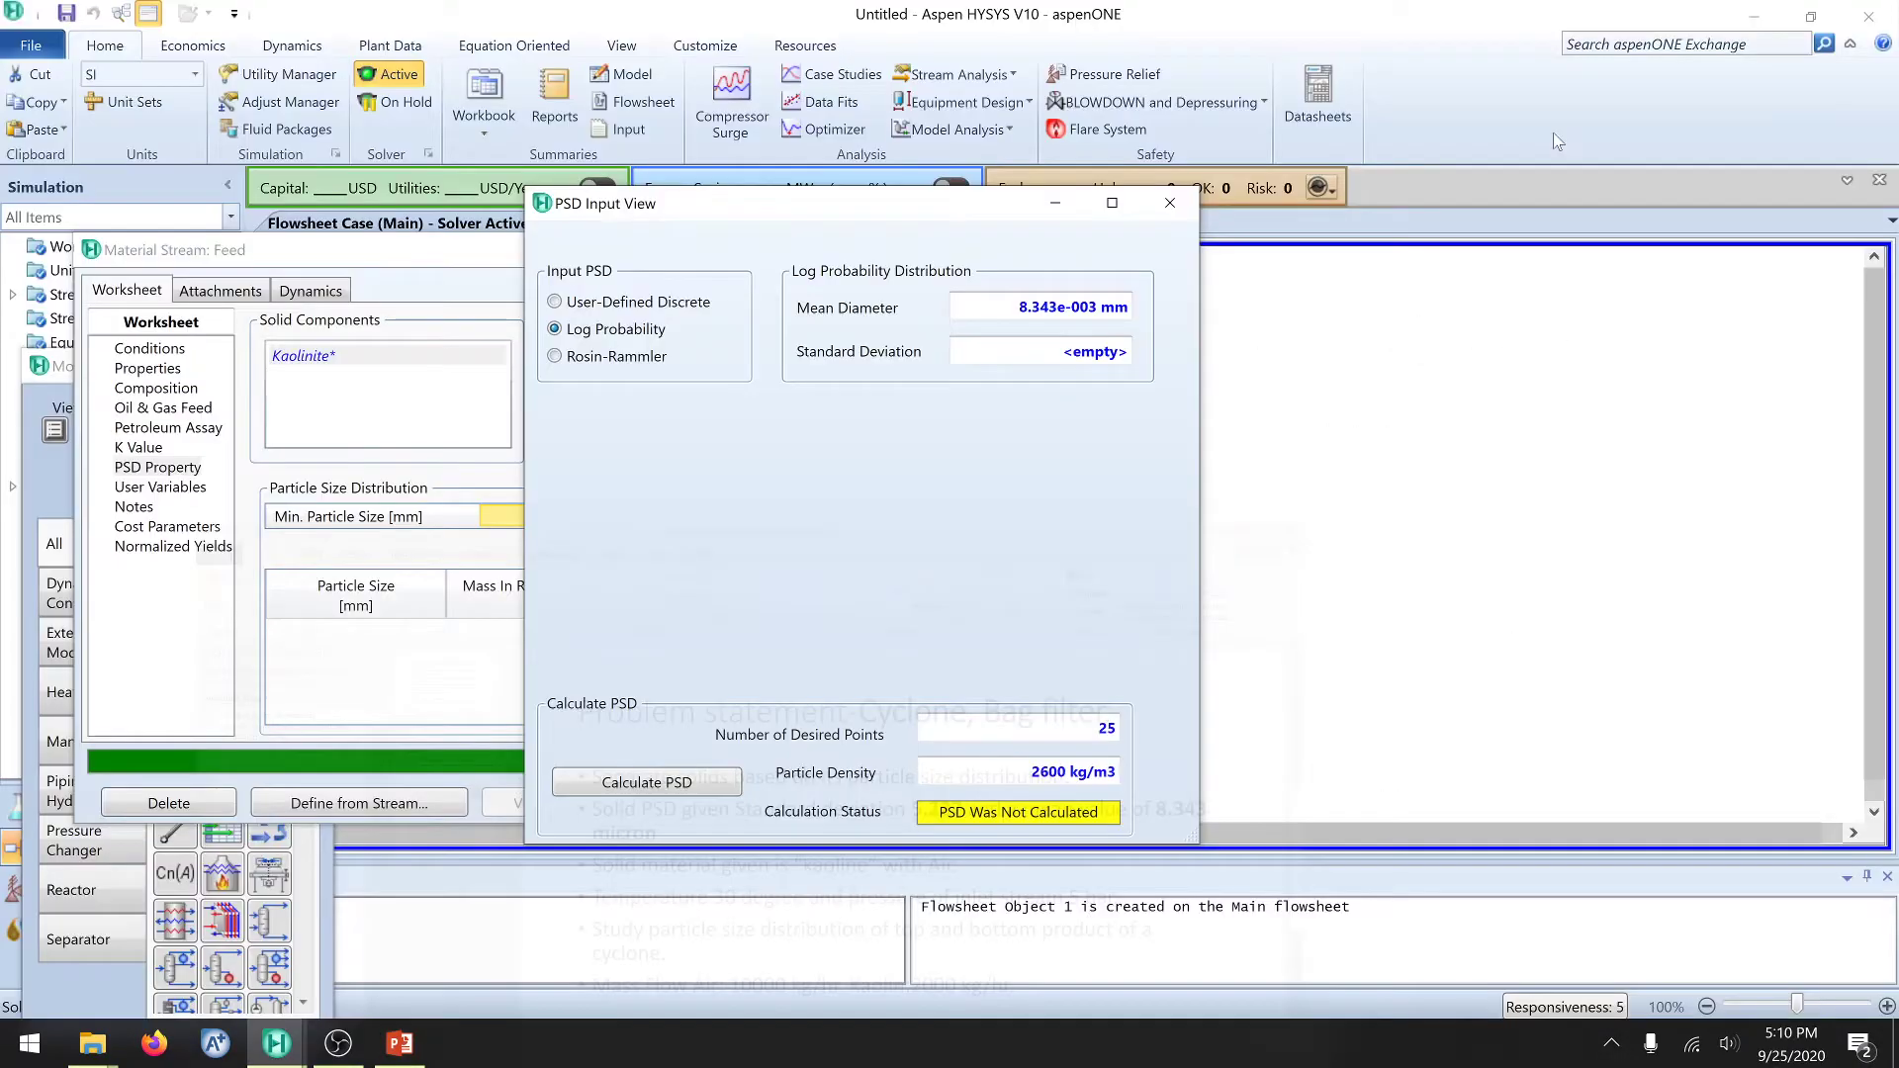
pyautogui.click(1796, 18)
pyautogui.click(1064, 358)
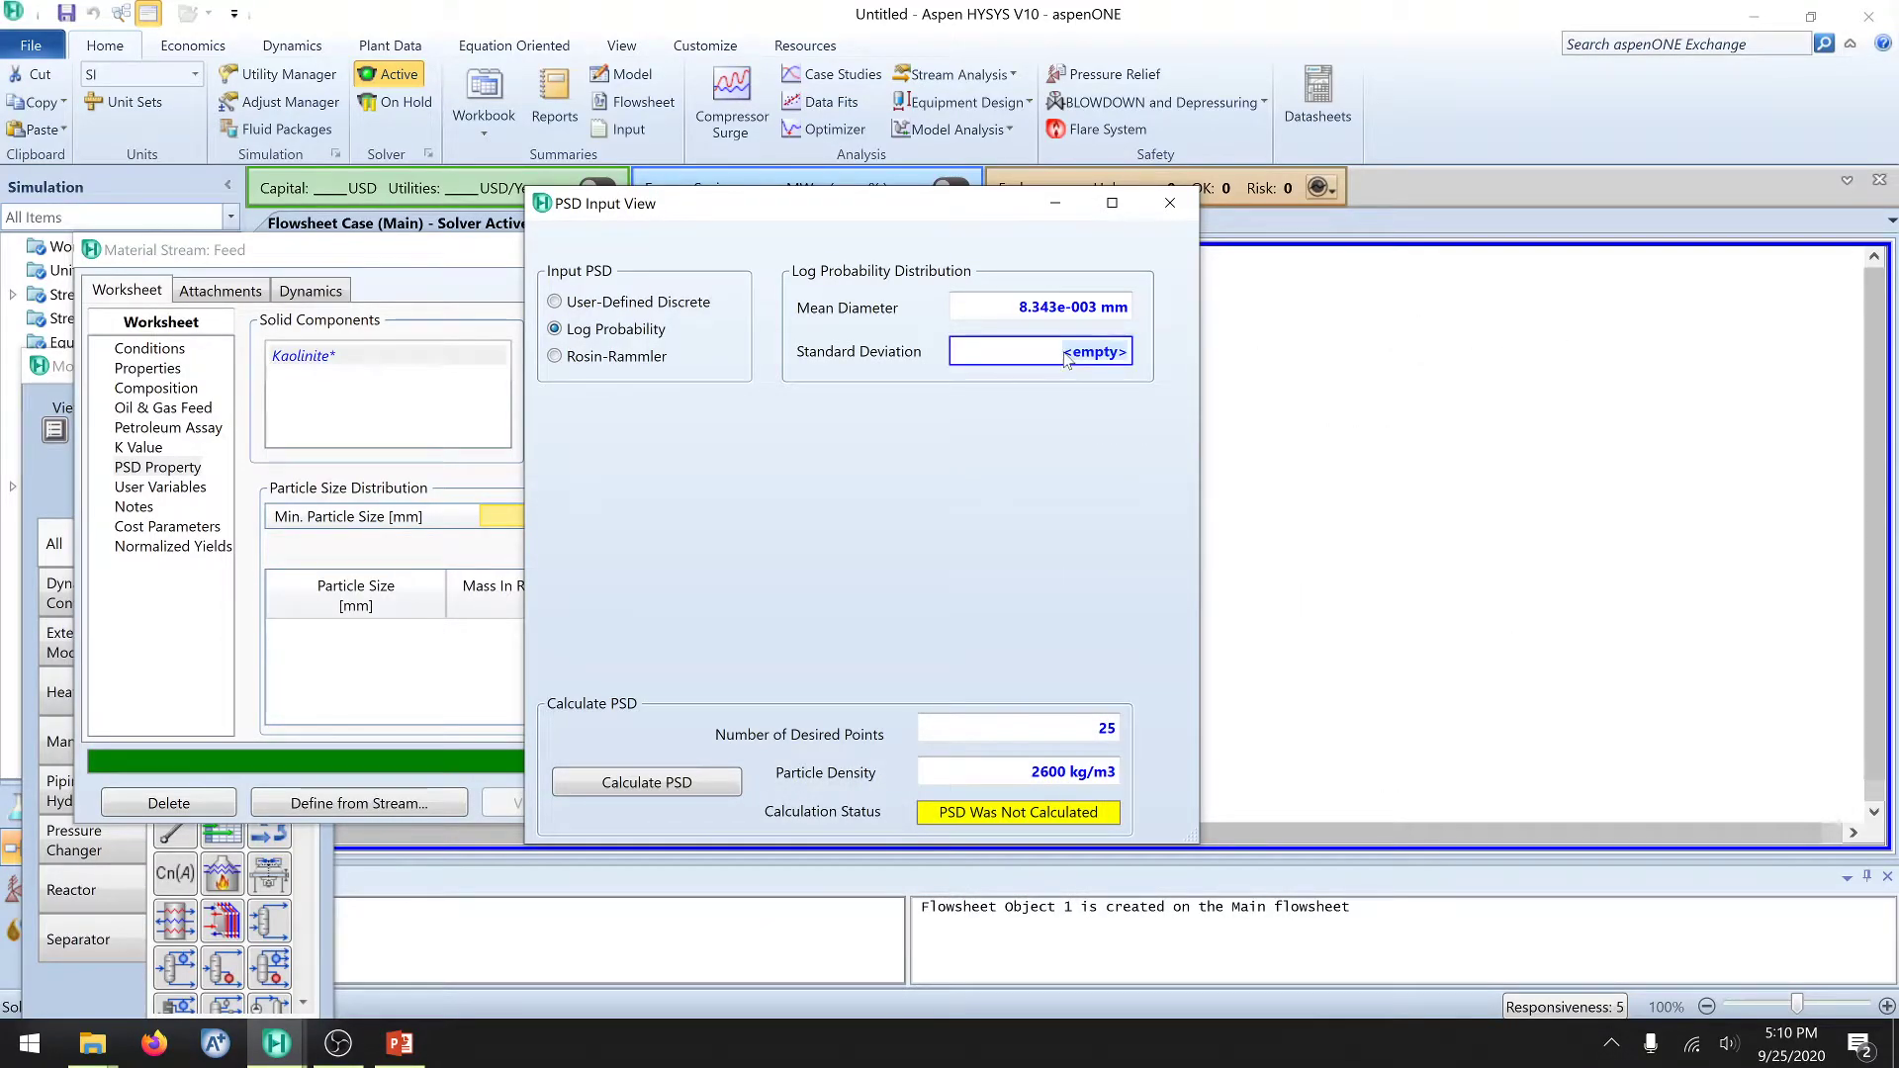
pyautogui.write('5.')
pyautogui.write('227')
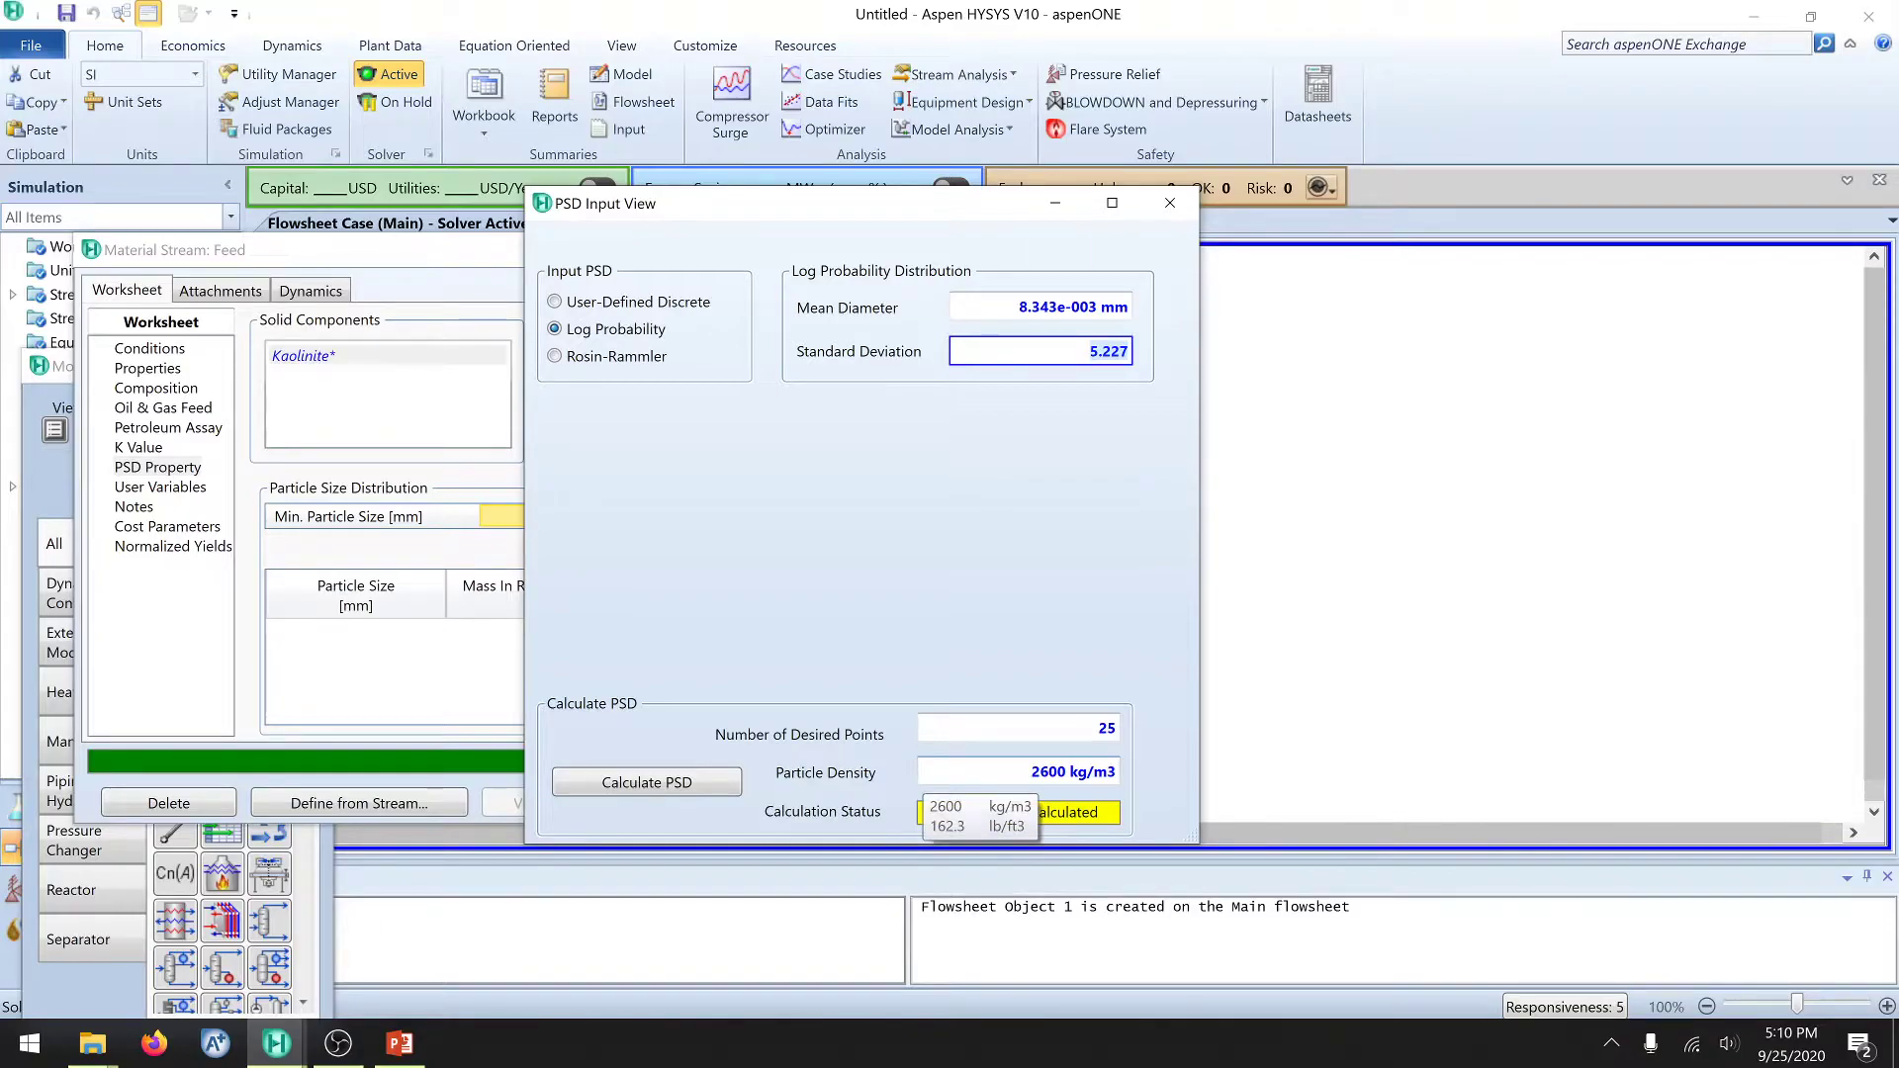
pyautogui.click(646, 786)
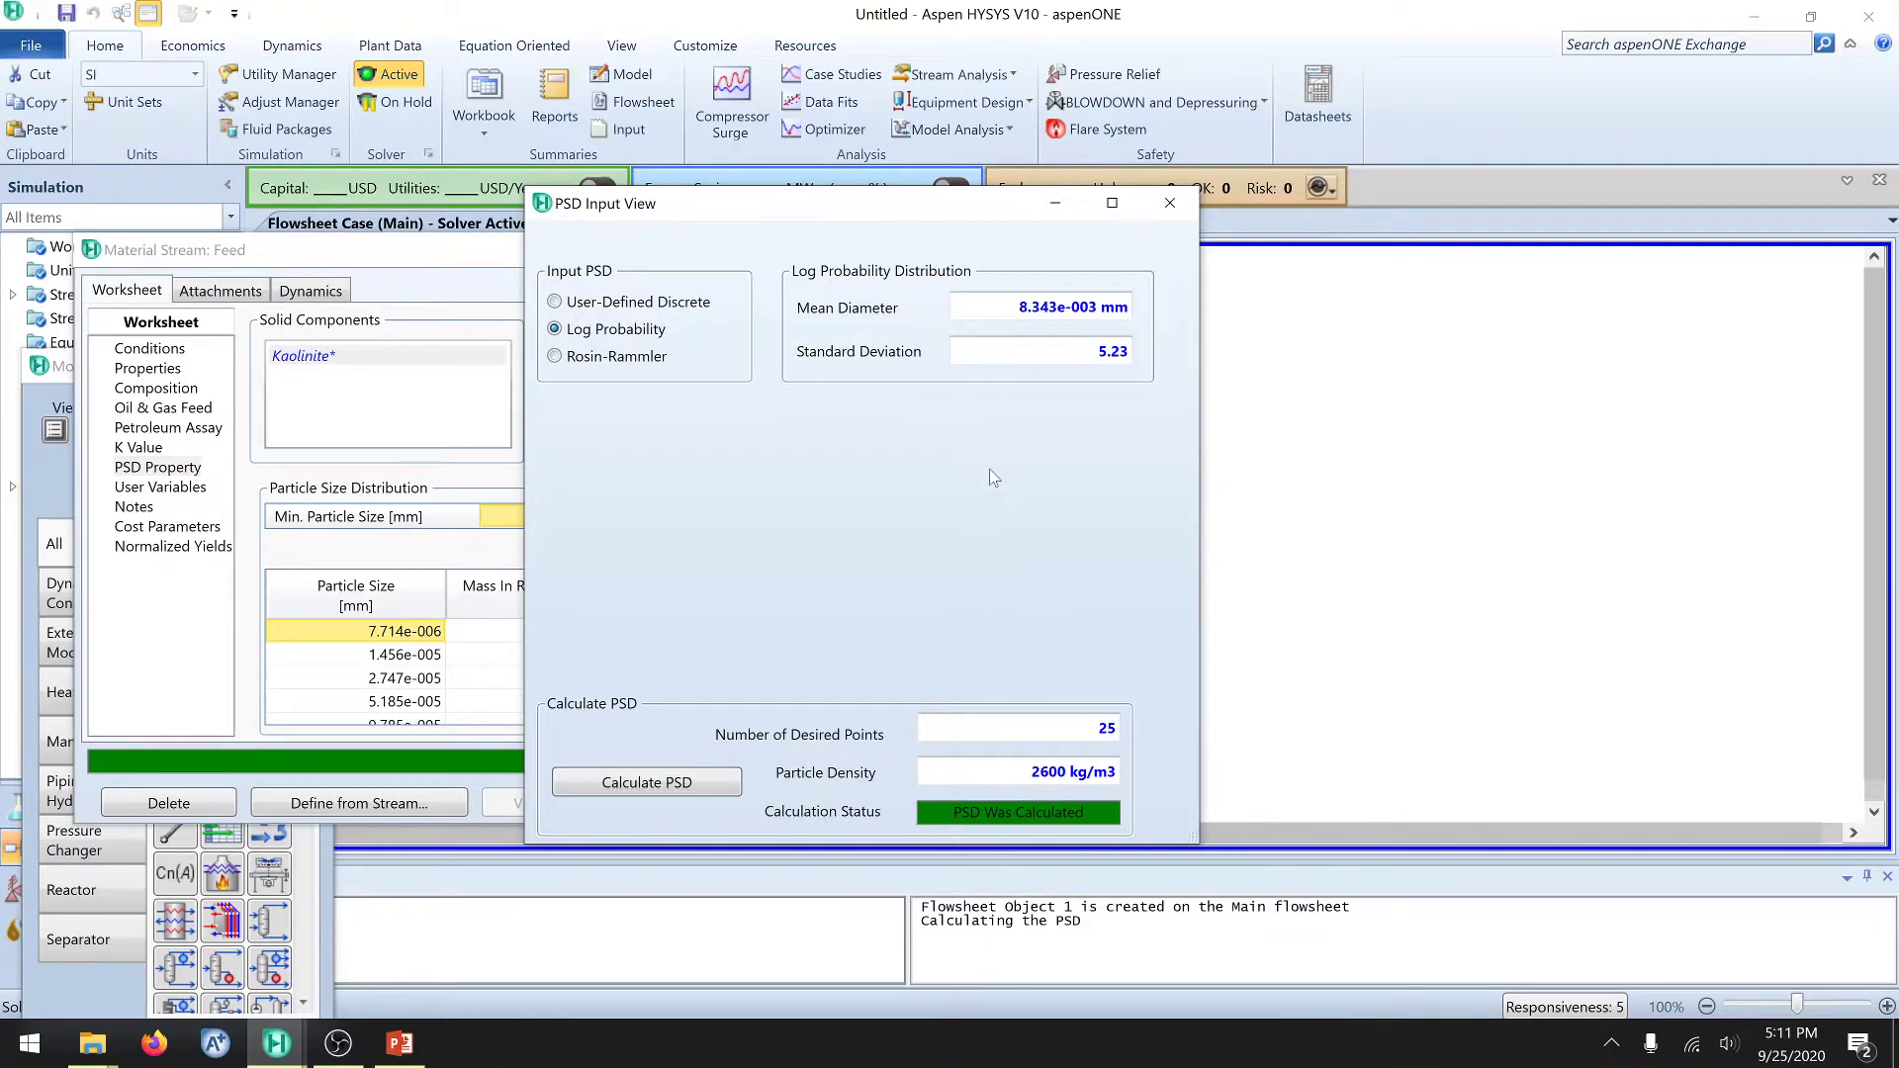
# Step: Enlarge the Feed window to inspect the calculated Kaolinite size table, then close it
pyautogui.click(1173, 202)
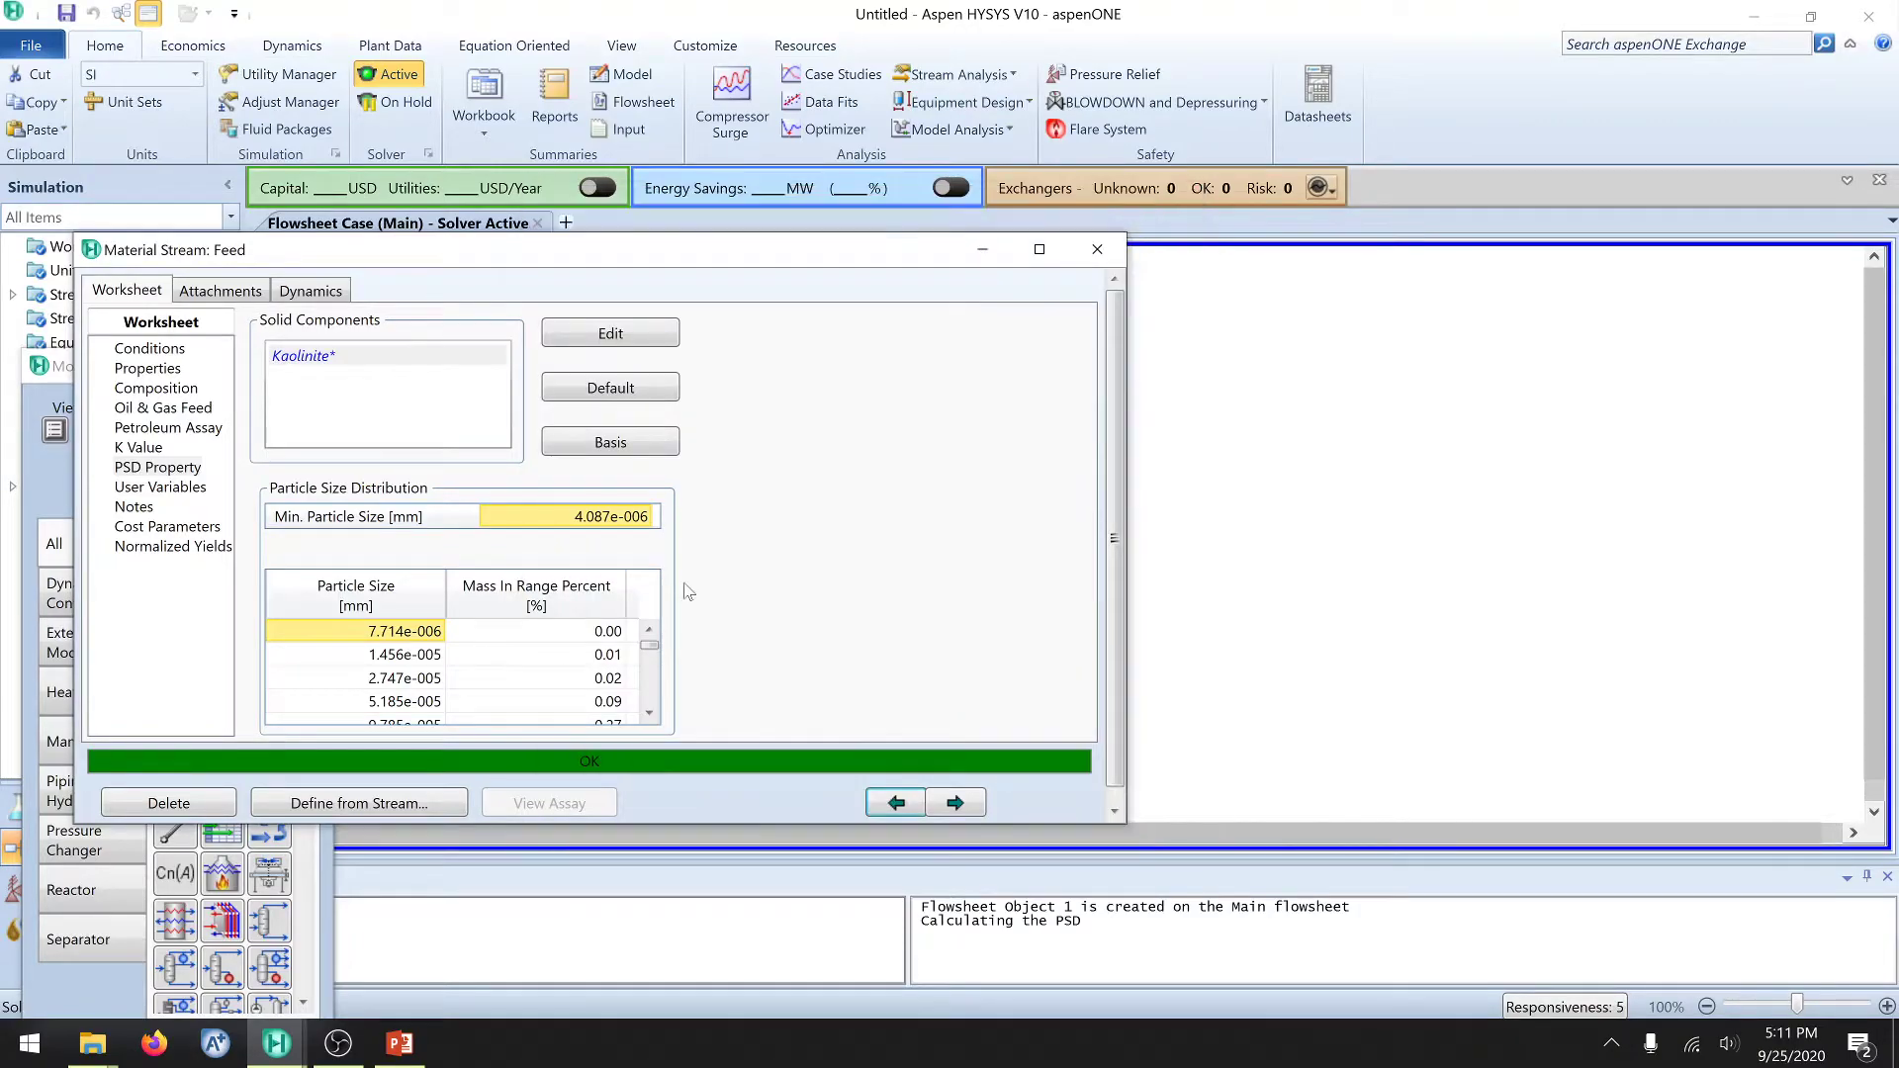
pyautogui.moveTo(750, 271); pyautogui.dragTo(956, 175)
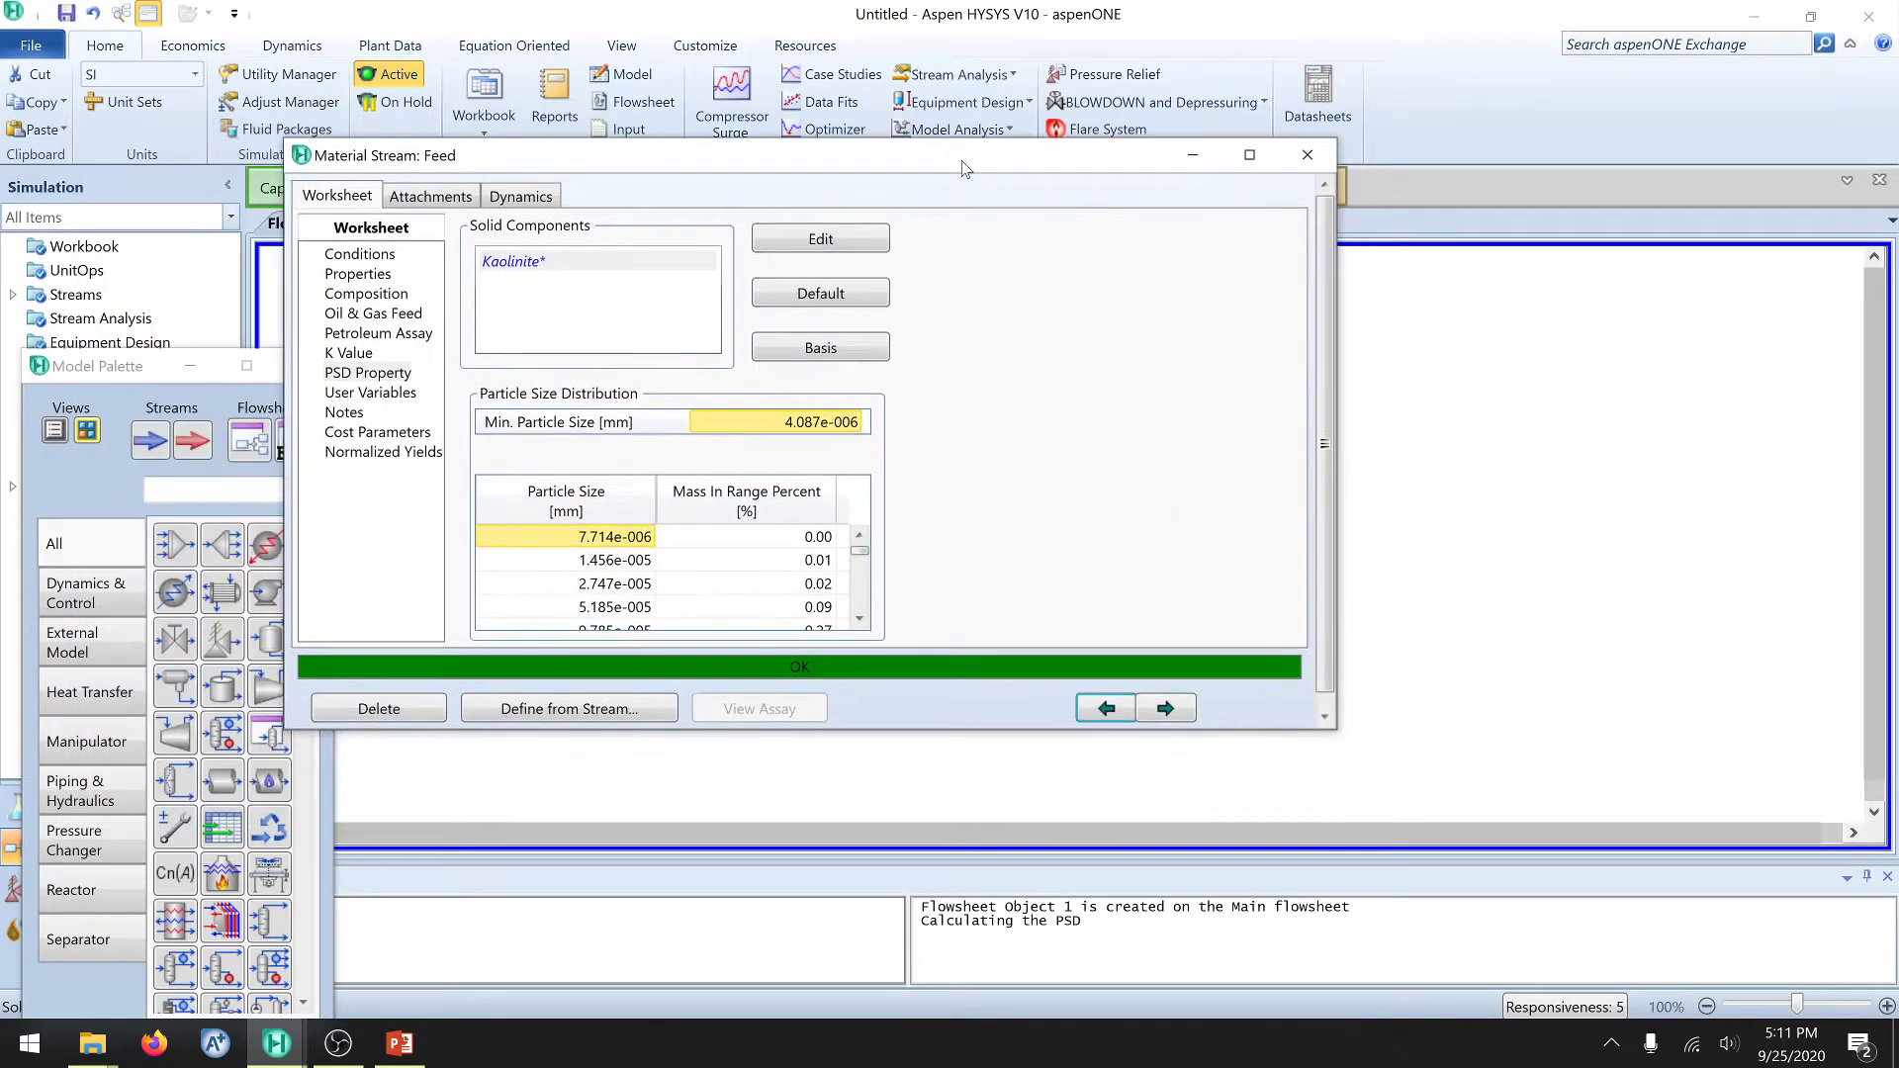
pyautogui.moveTo(980, 736); pyautogui.dragTo(982, 863)
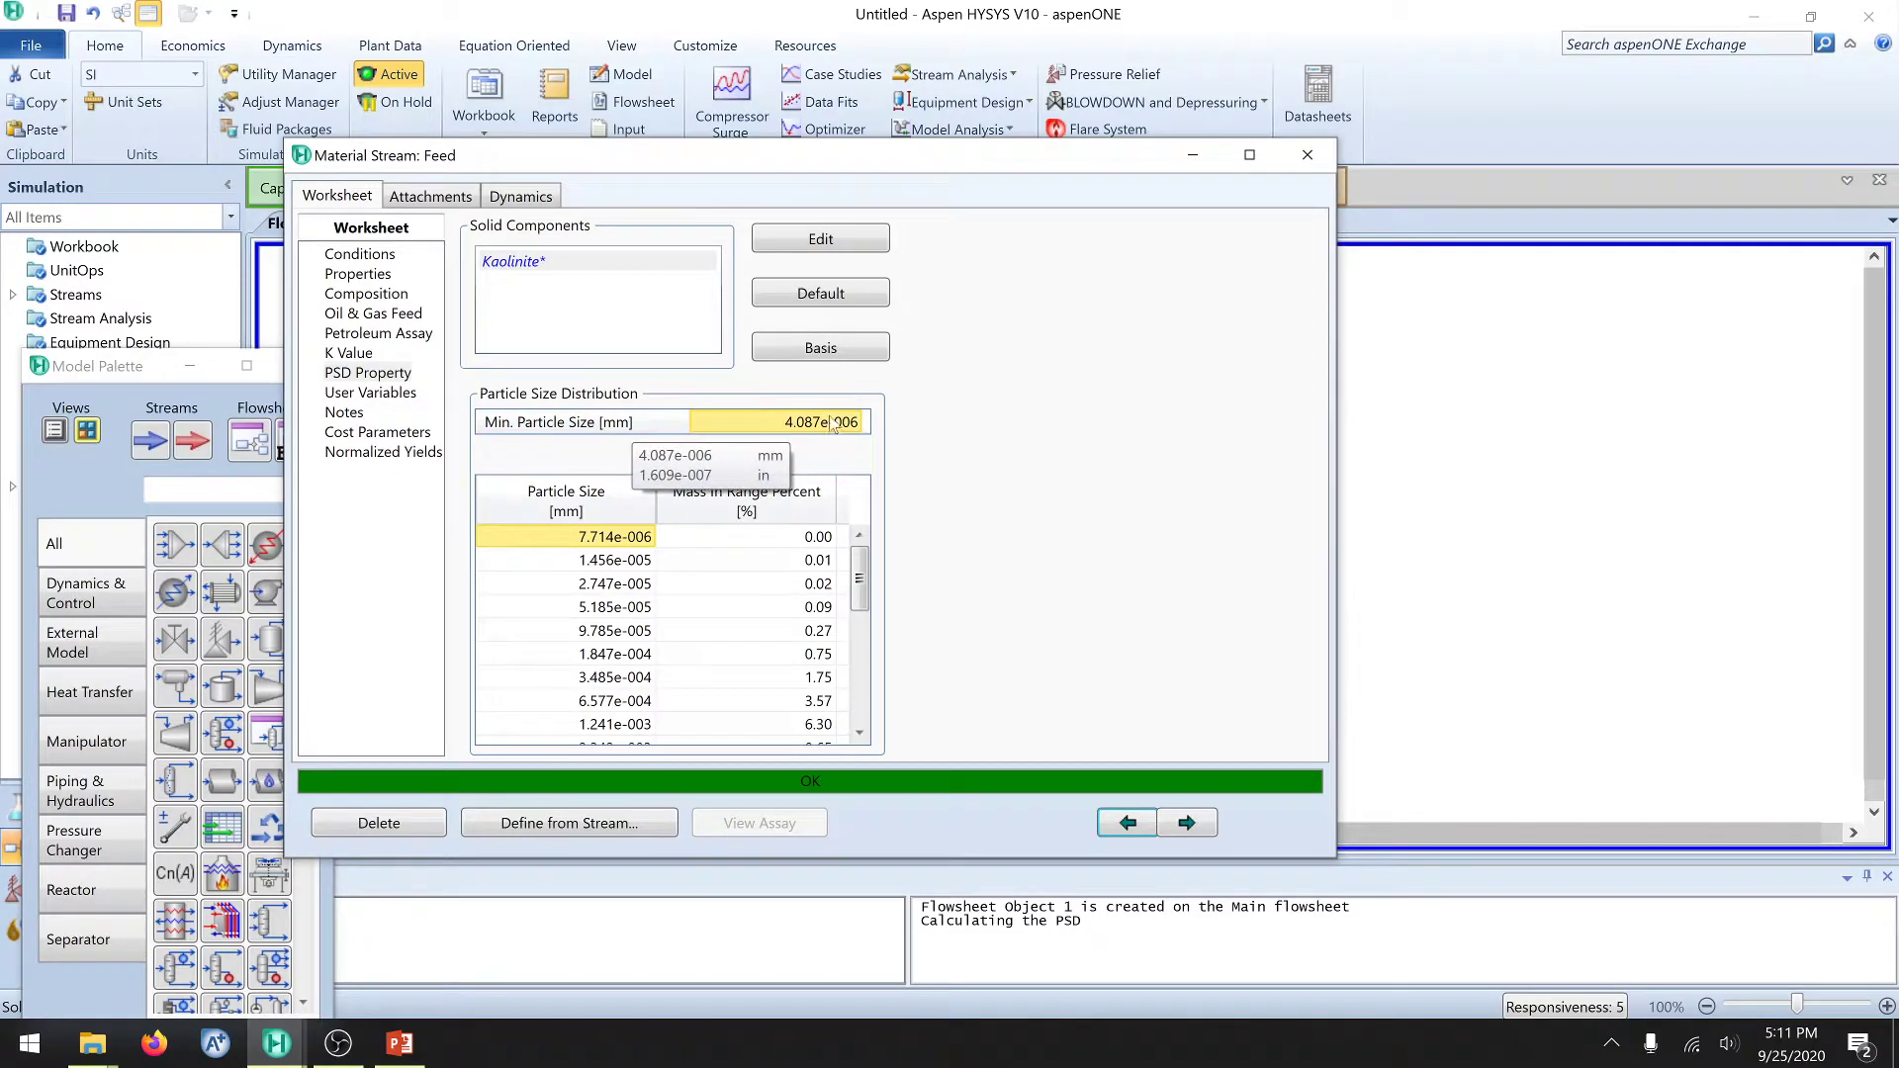
pyautogui.moveTo(861, 578)
pyautogui.mouseDown()
pyautogui.moveTo(860, 697)
pyautogui.moveTo(859, 555)
pyautogui.mouseUp()
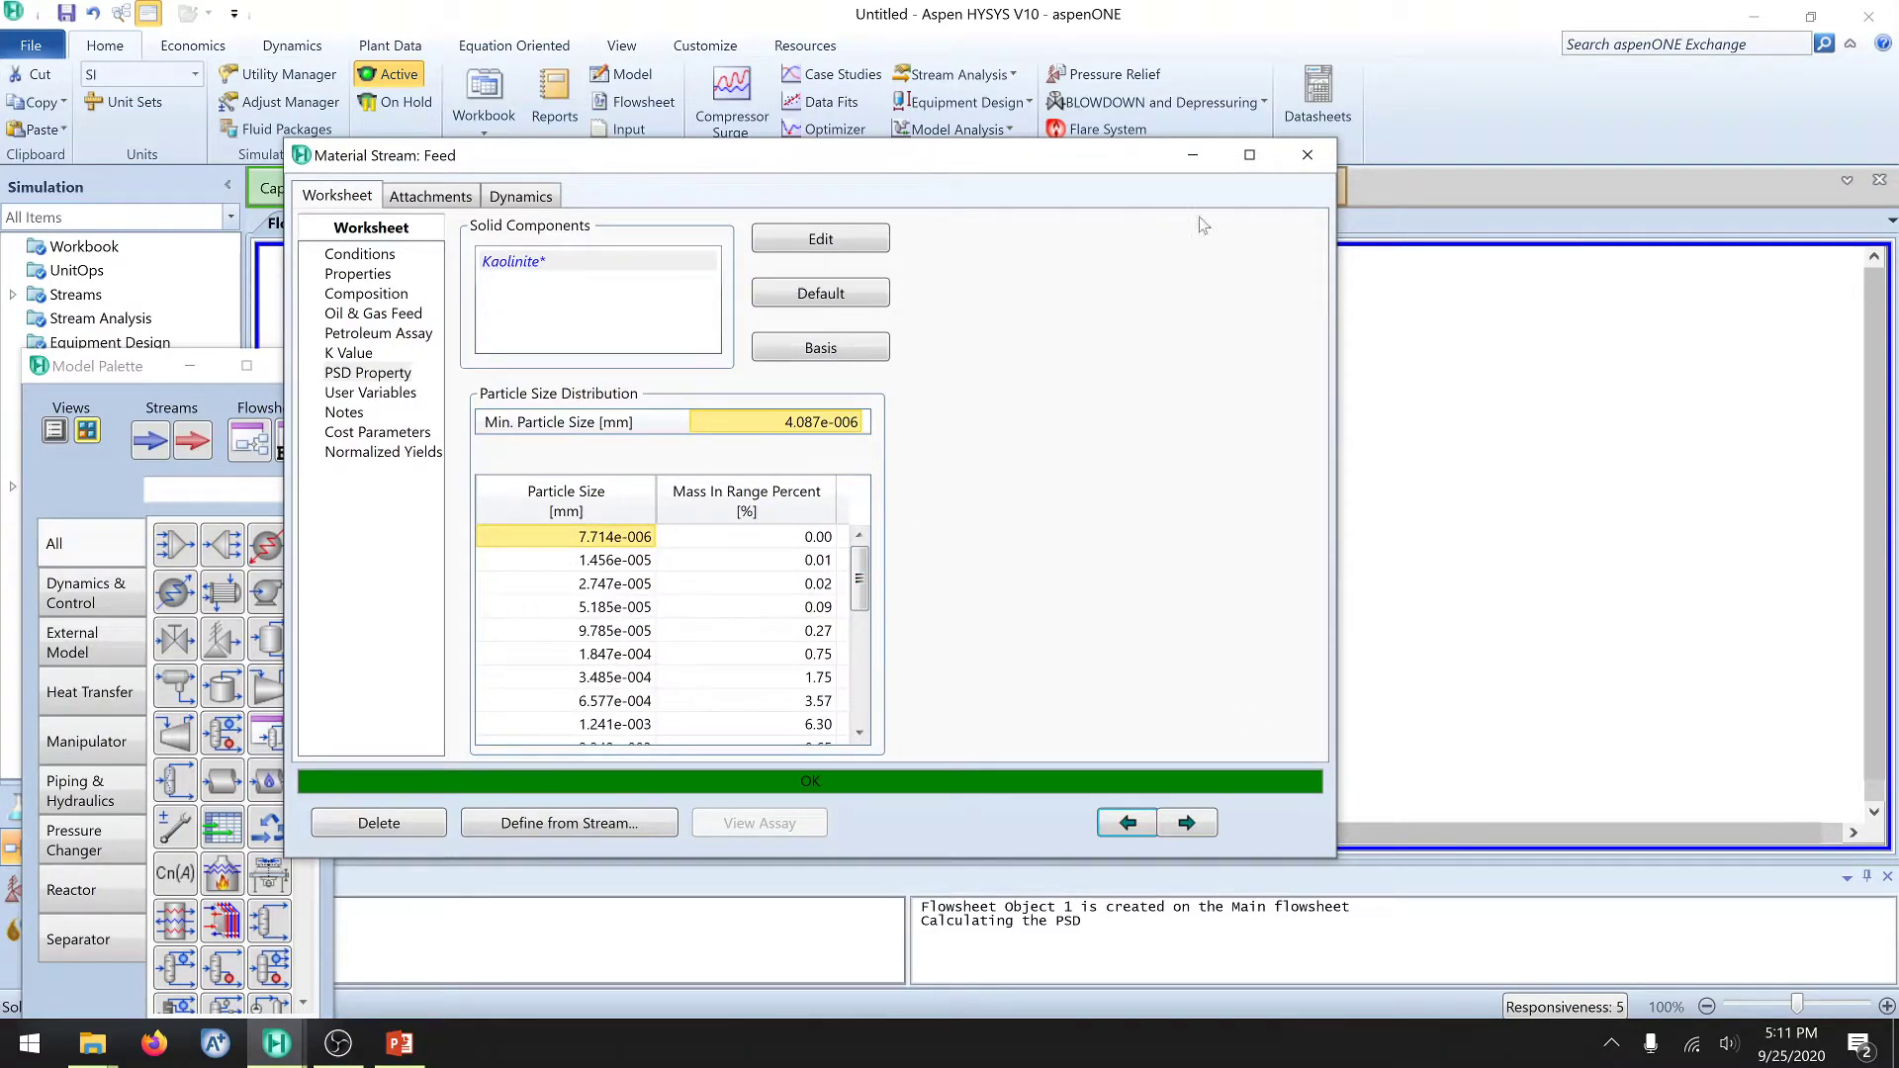
pyautogui.click(1307, 157)
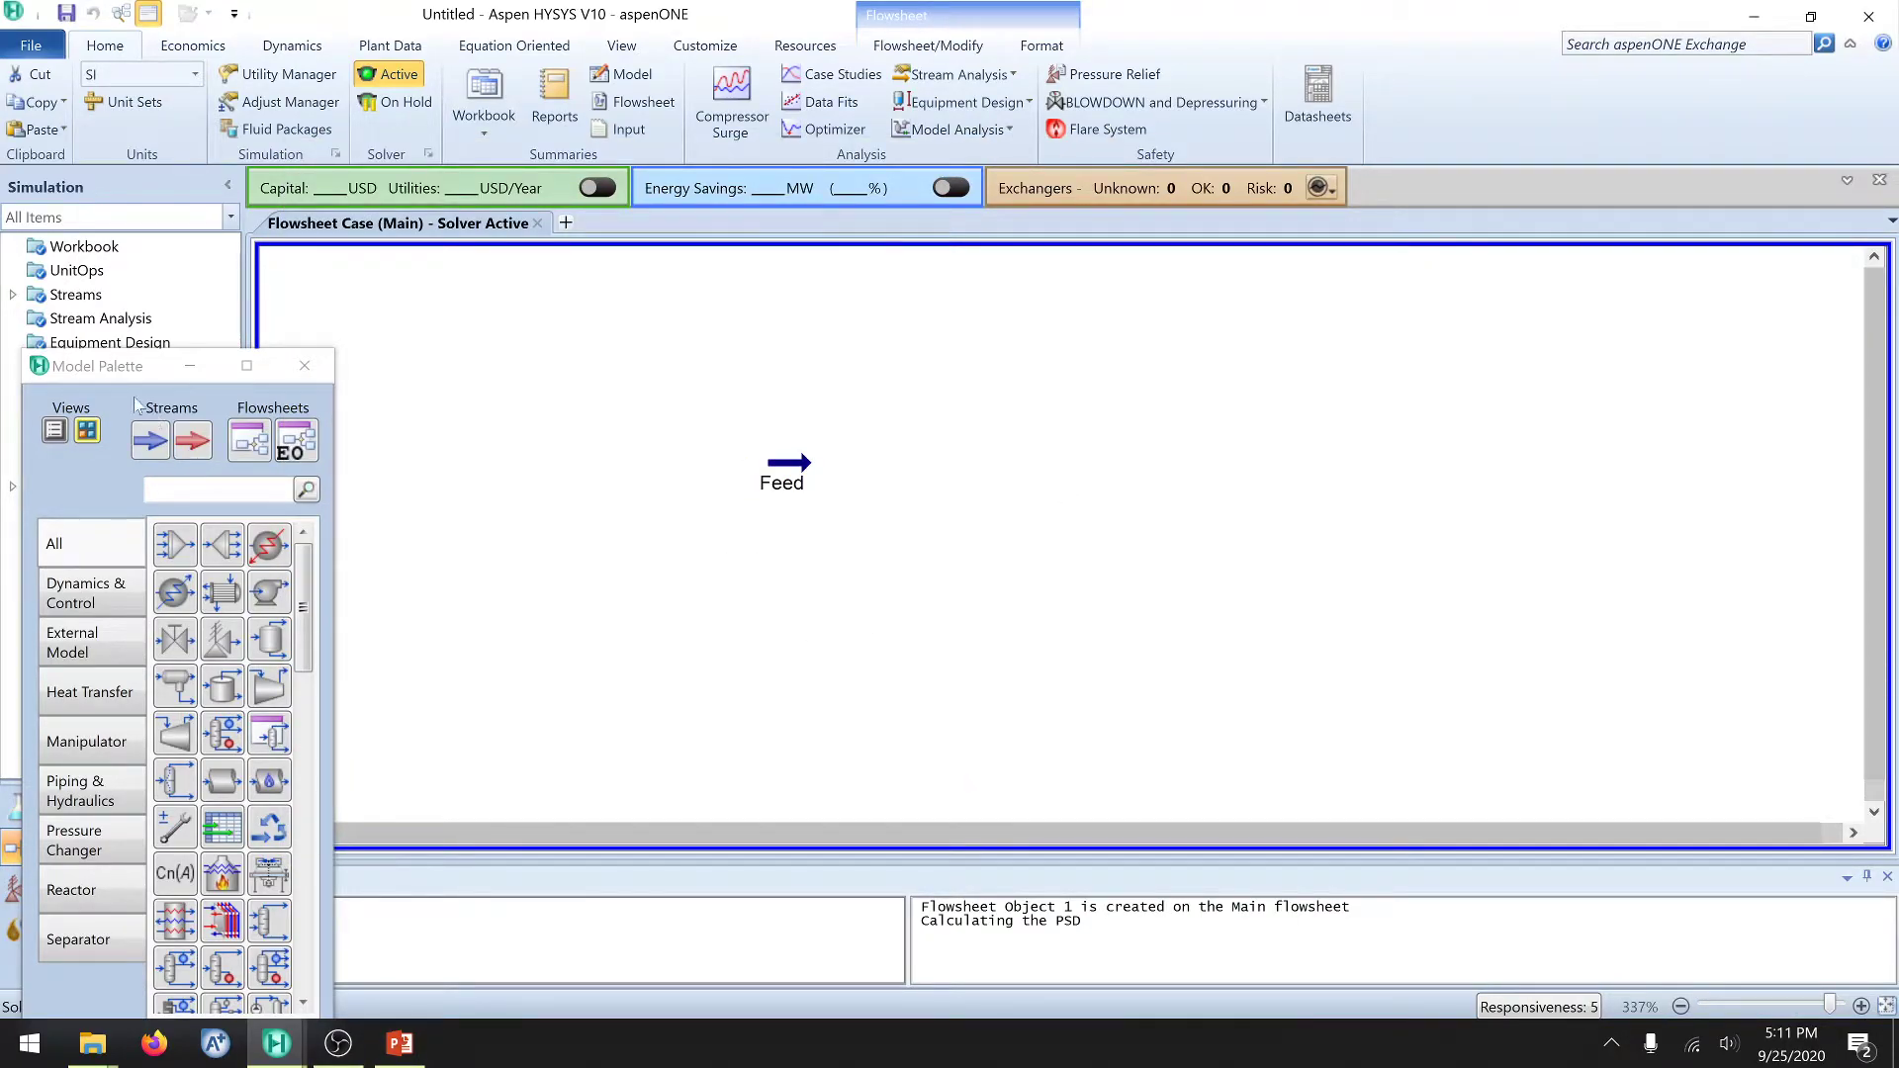
# Step: Place a Cyclone from the Separator palette on the flowsheet near Feed
pyautogui.moveTo(105, 374); pyautogui.dragTo(105, 298)
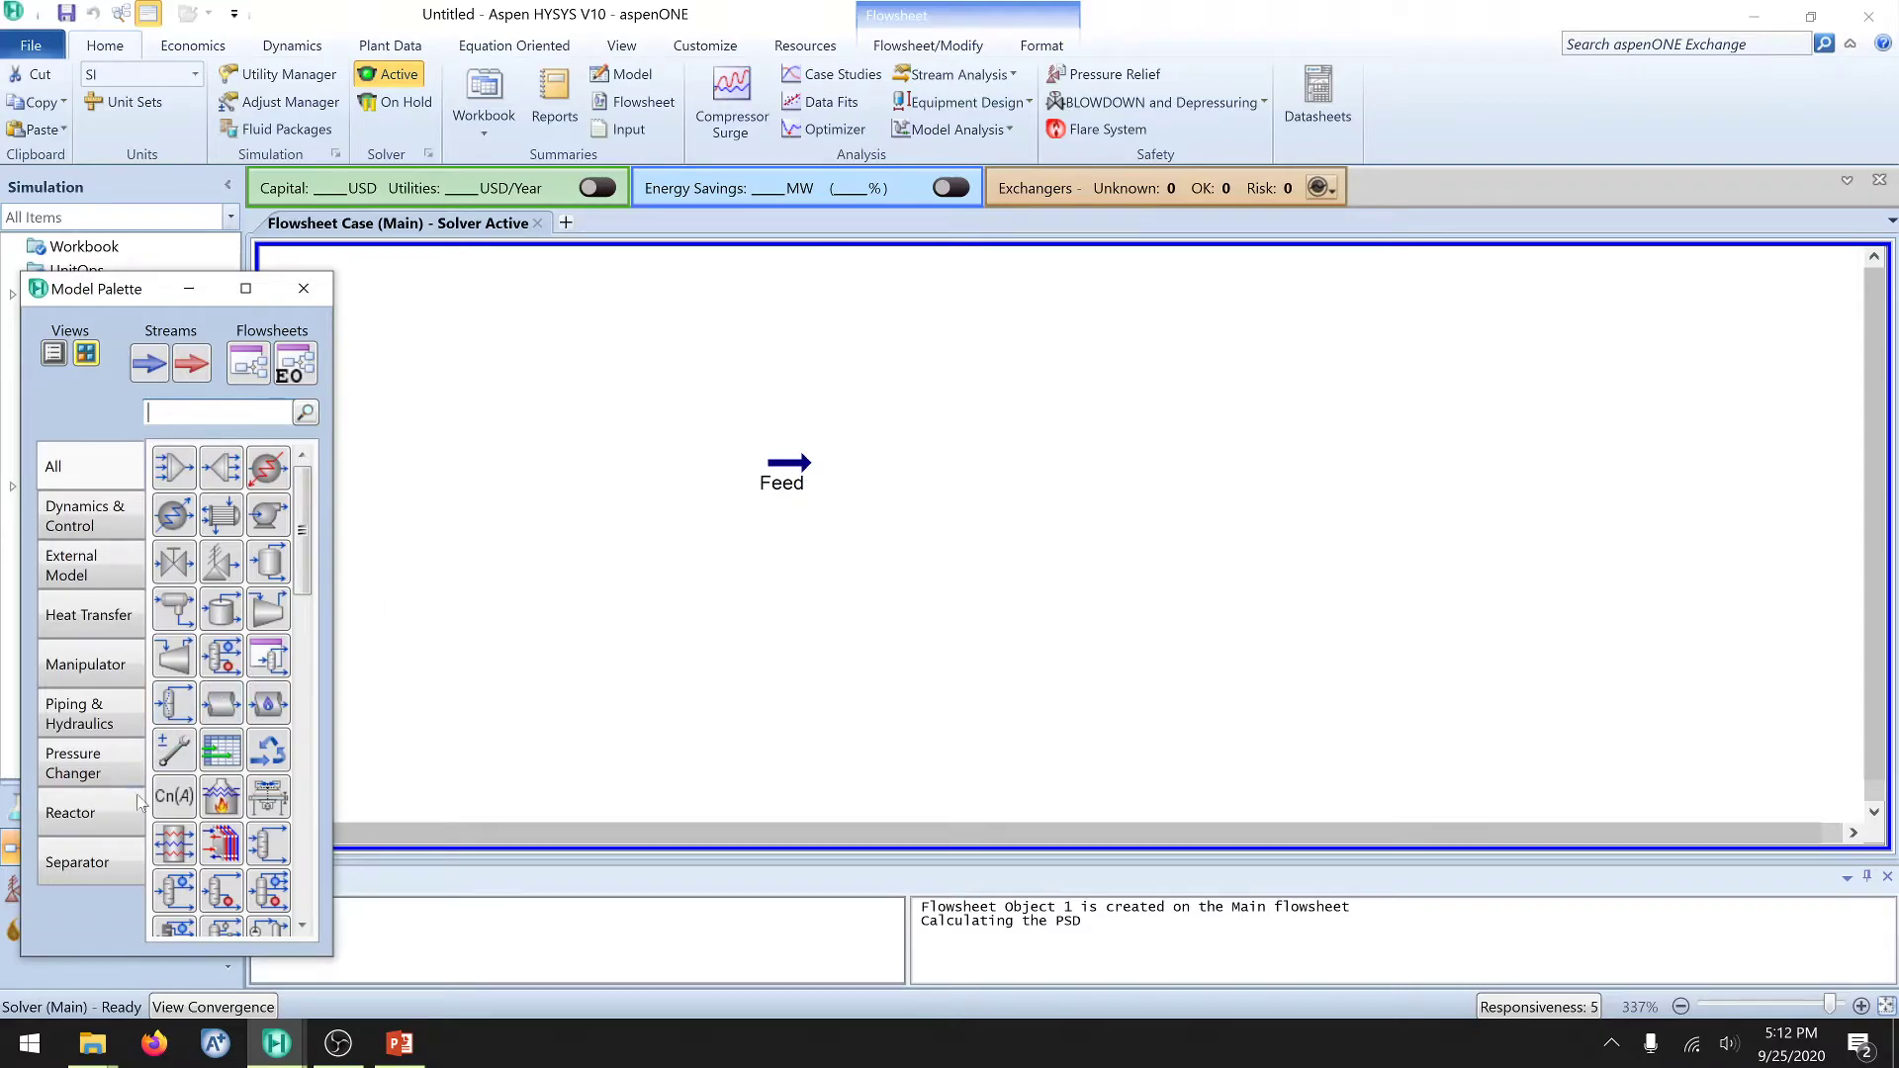
pyautogui.click(68, 870)
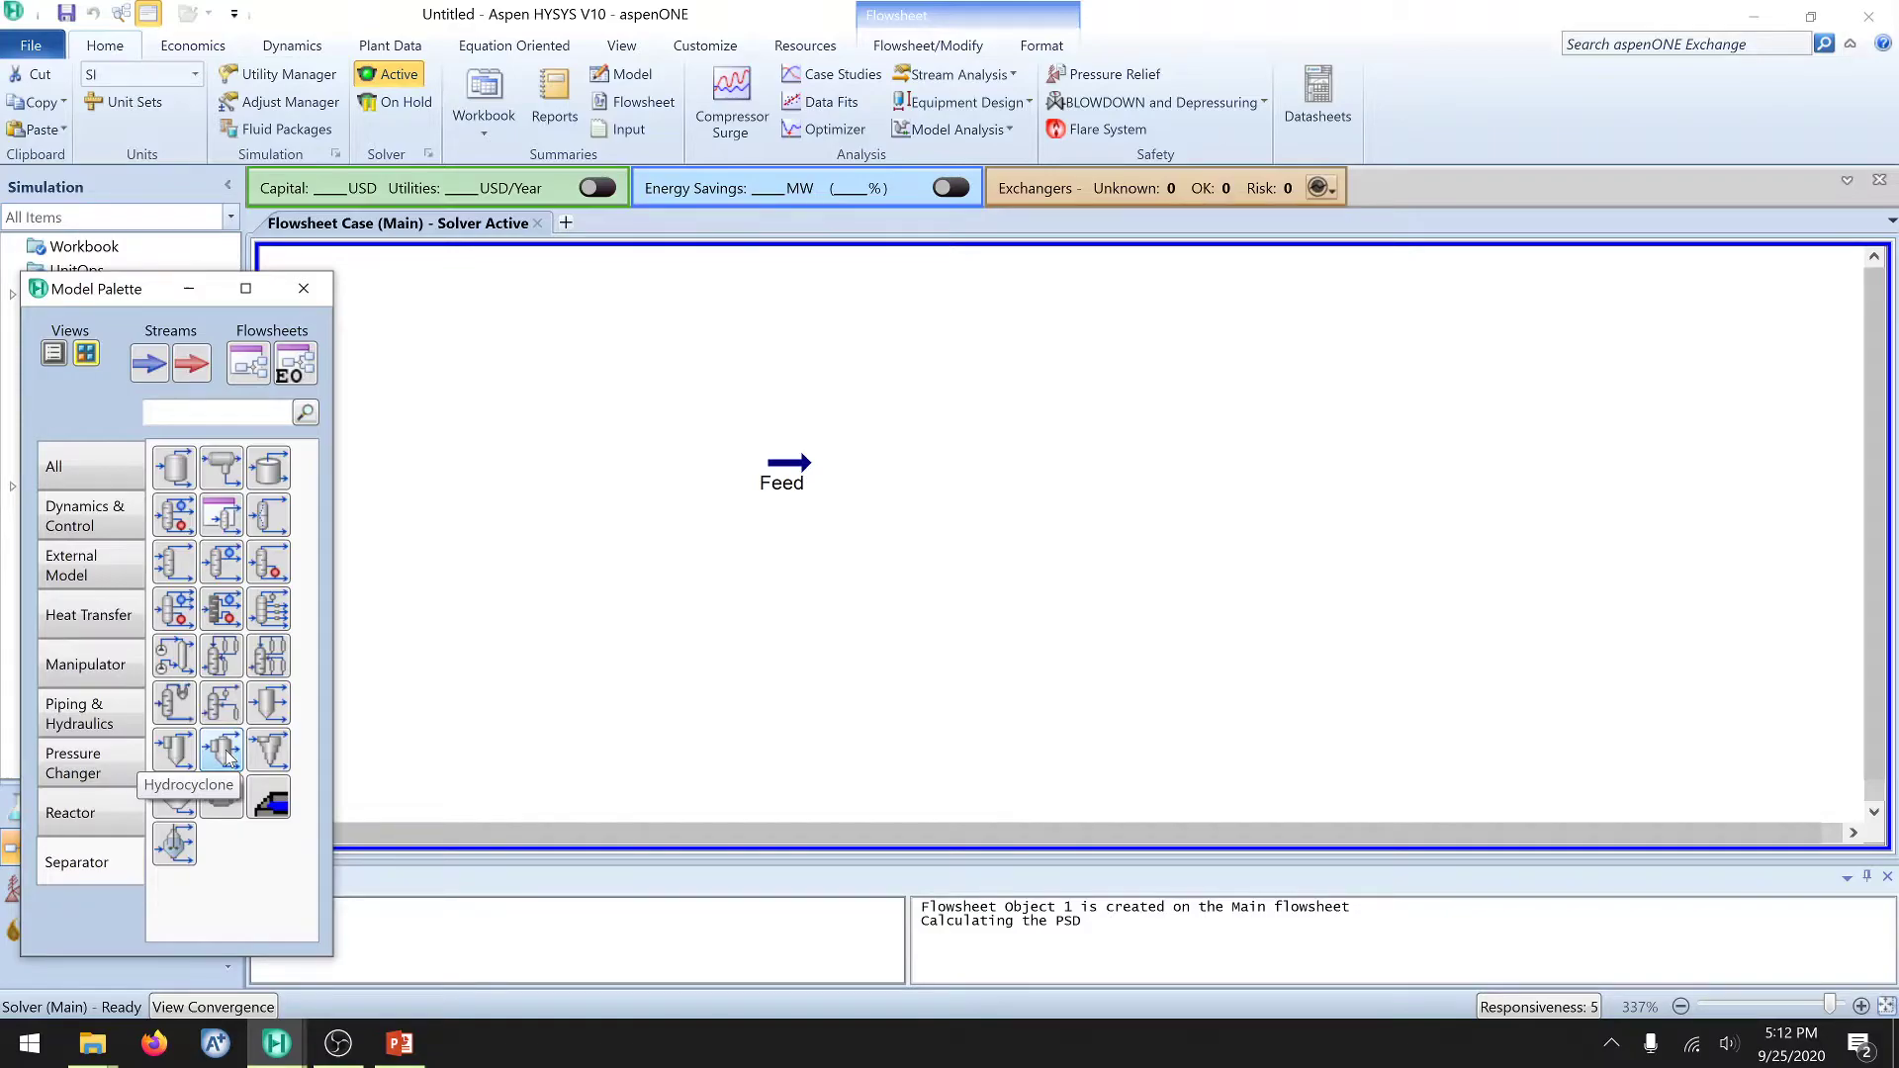
pyautogui.click(173, 750)
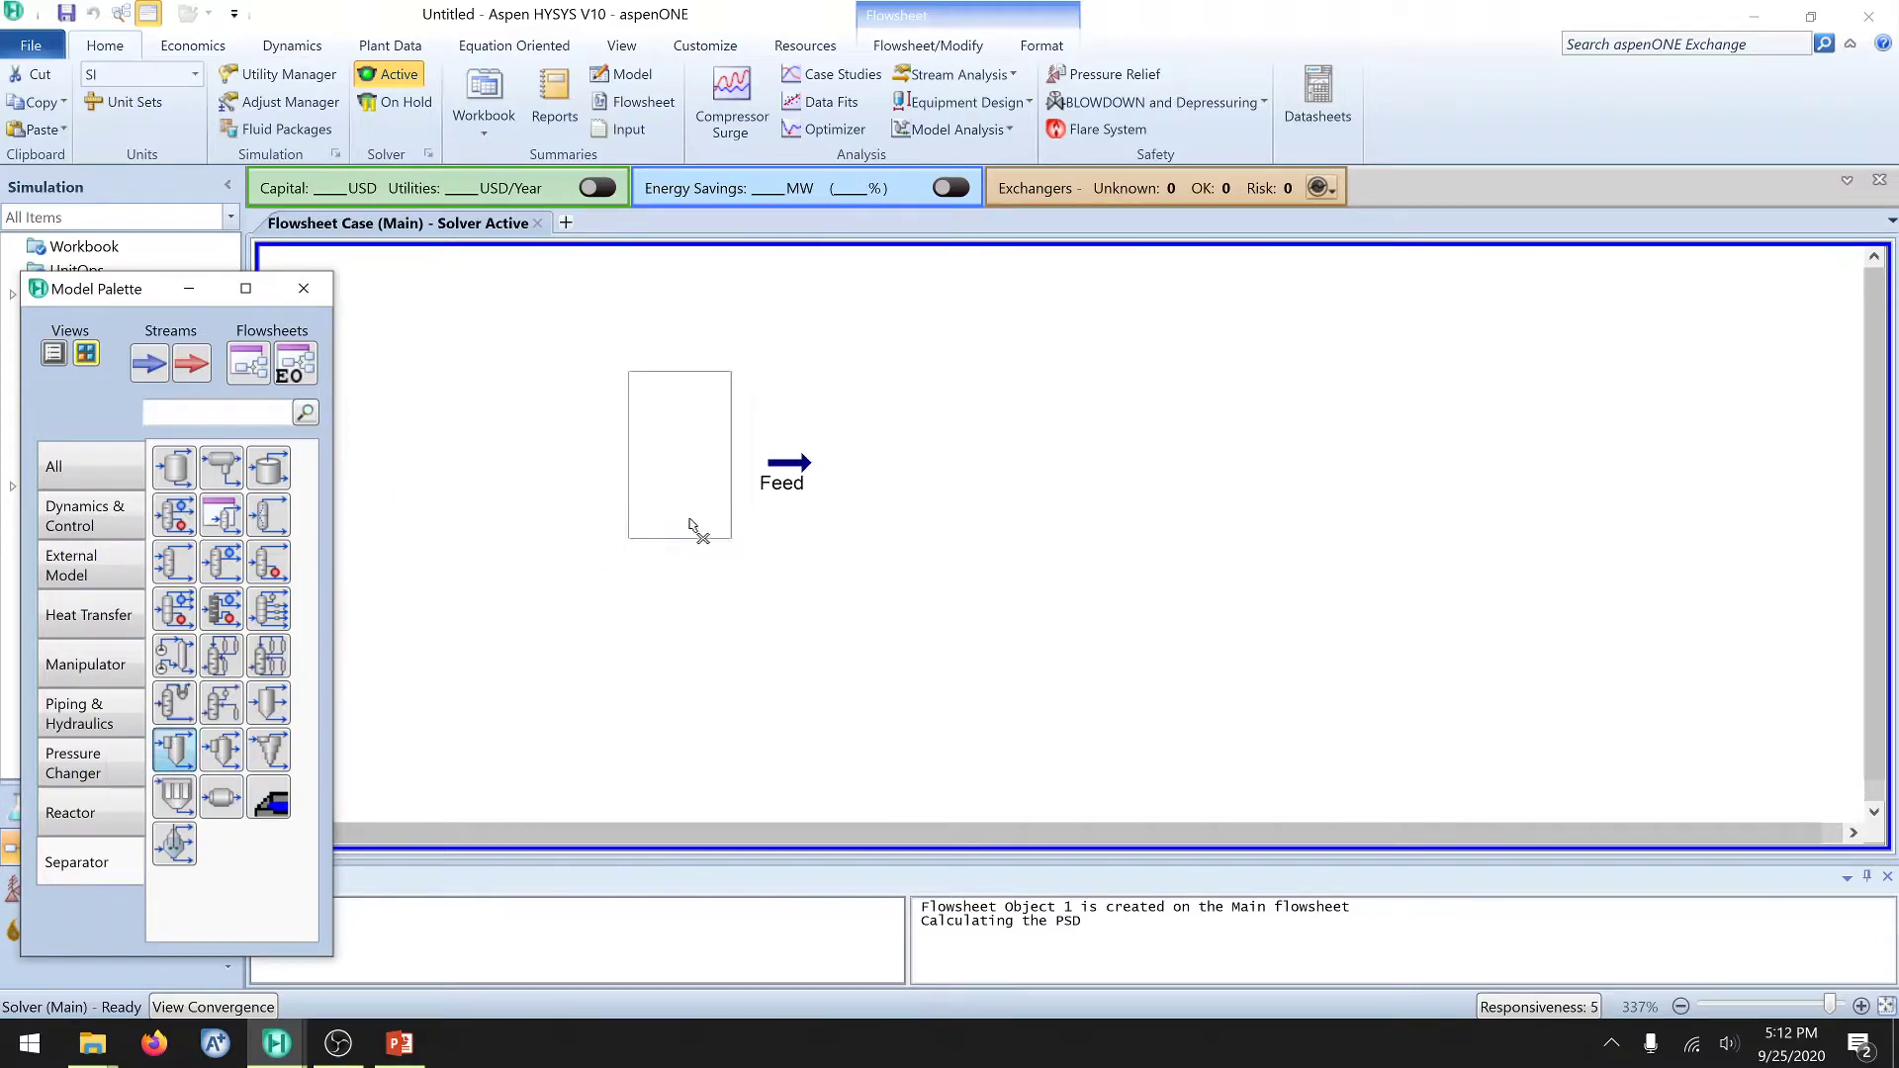
pyautogui.click(870, 561)
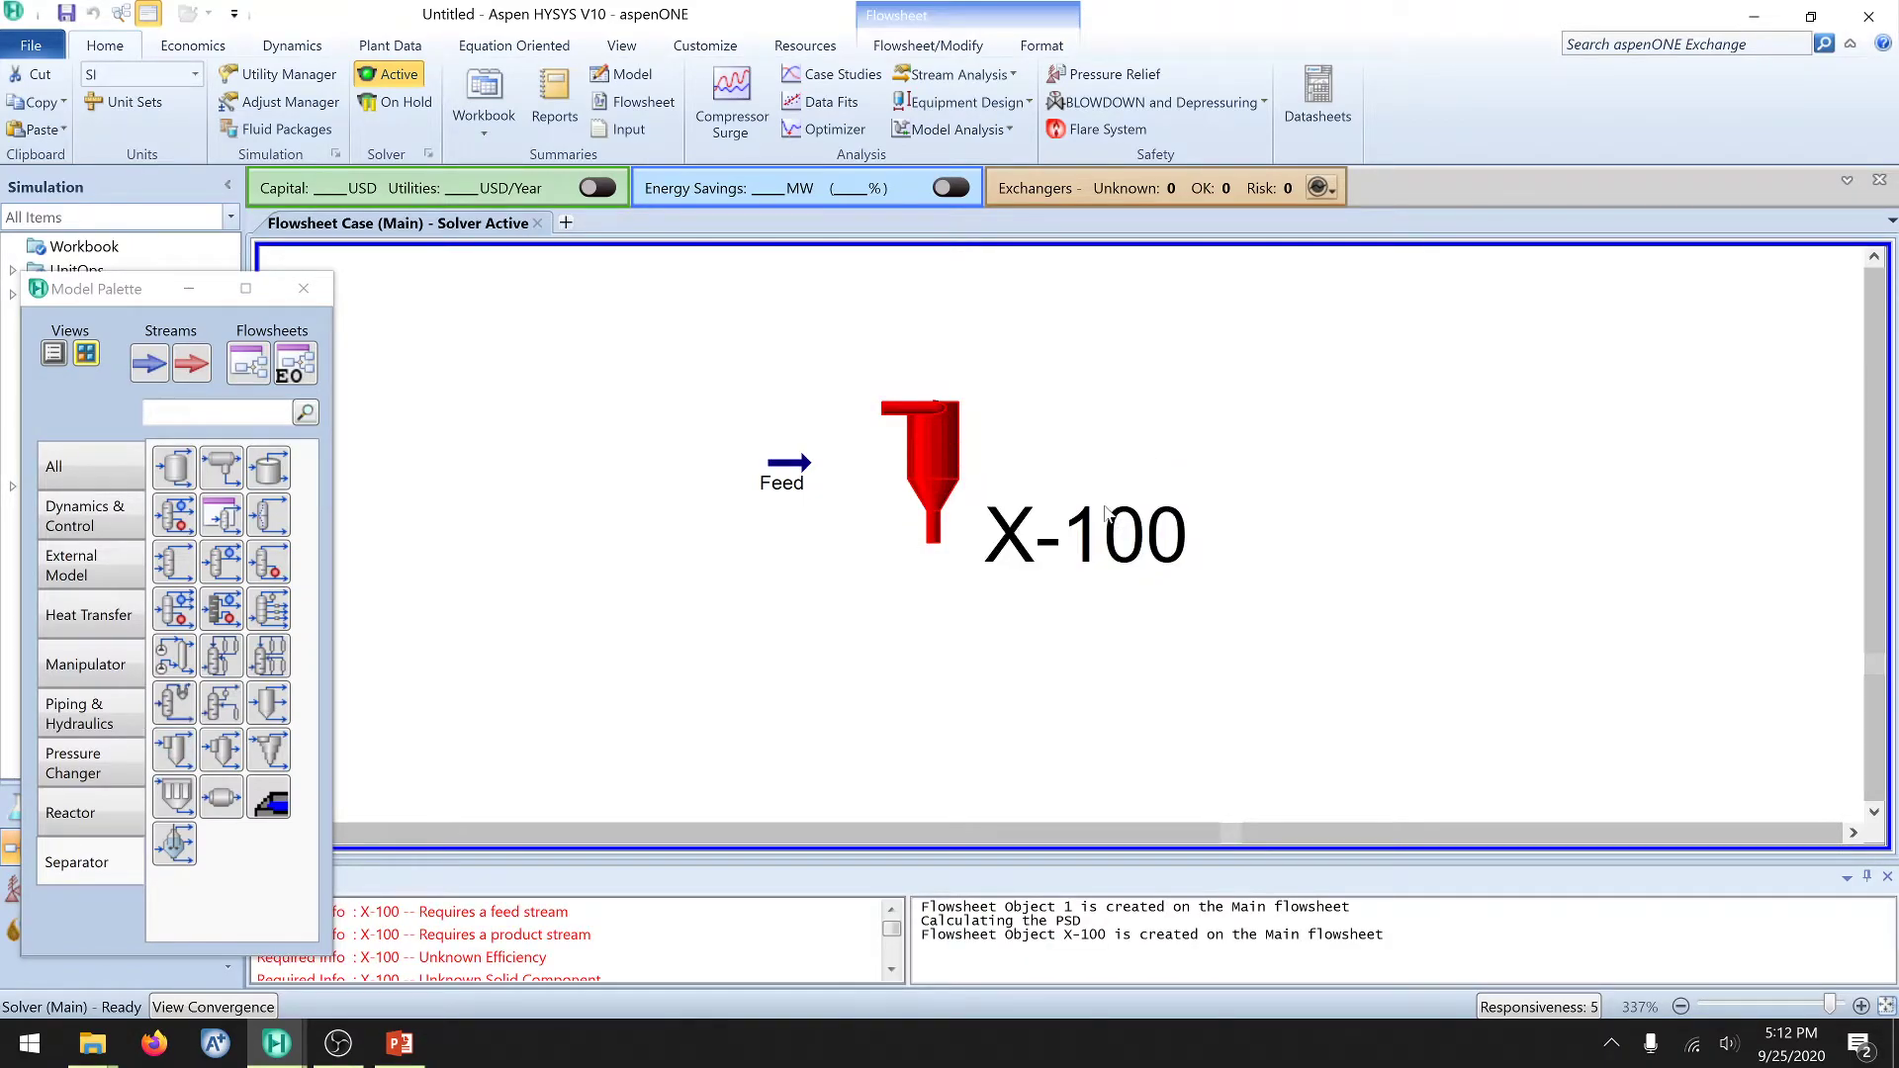
# Step: Shrink the X-100 label to font size 3, move it beside Feed, and open its settings
pyautogui.click(1057, 45)
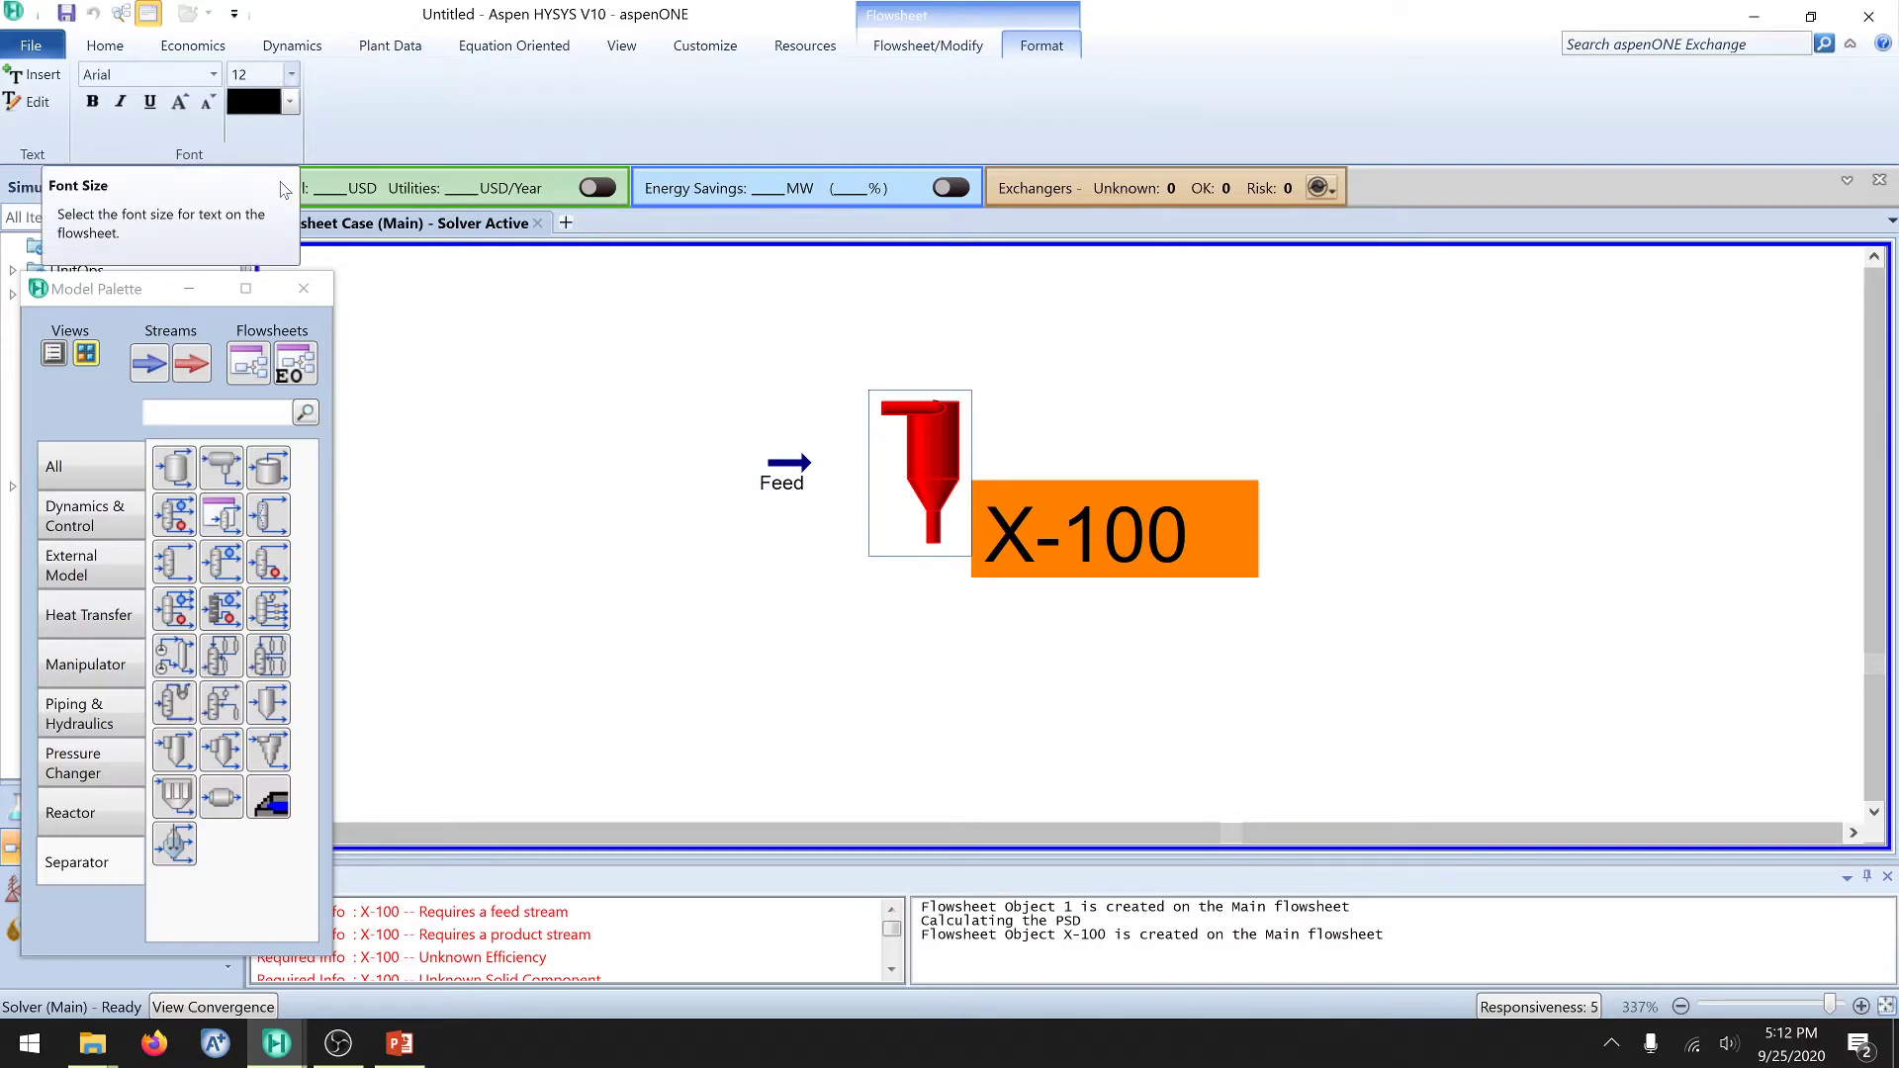
pyautogui.click(291, 74)
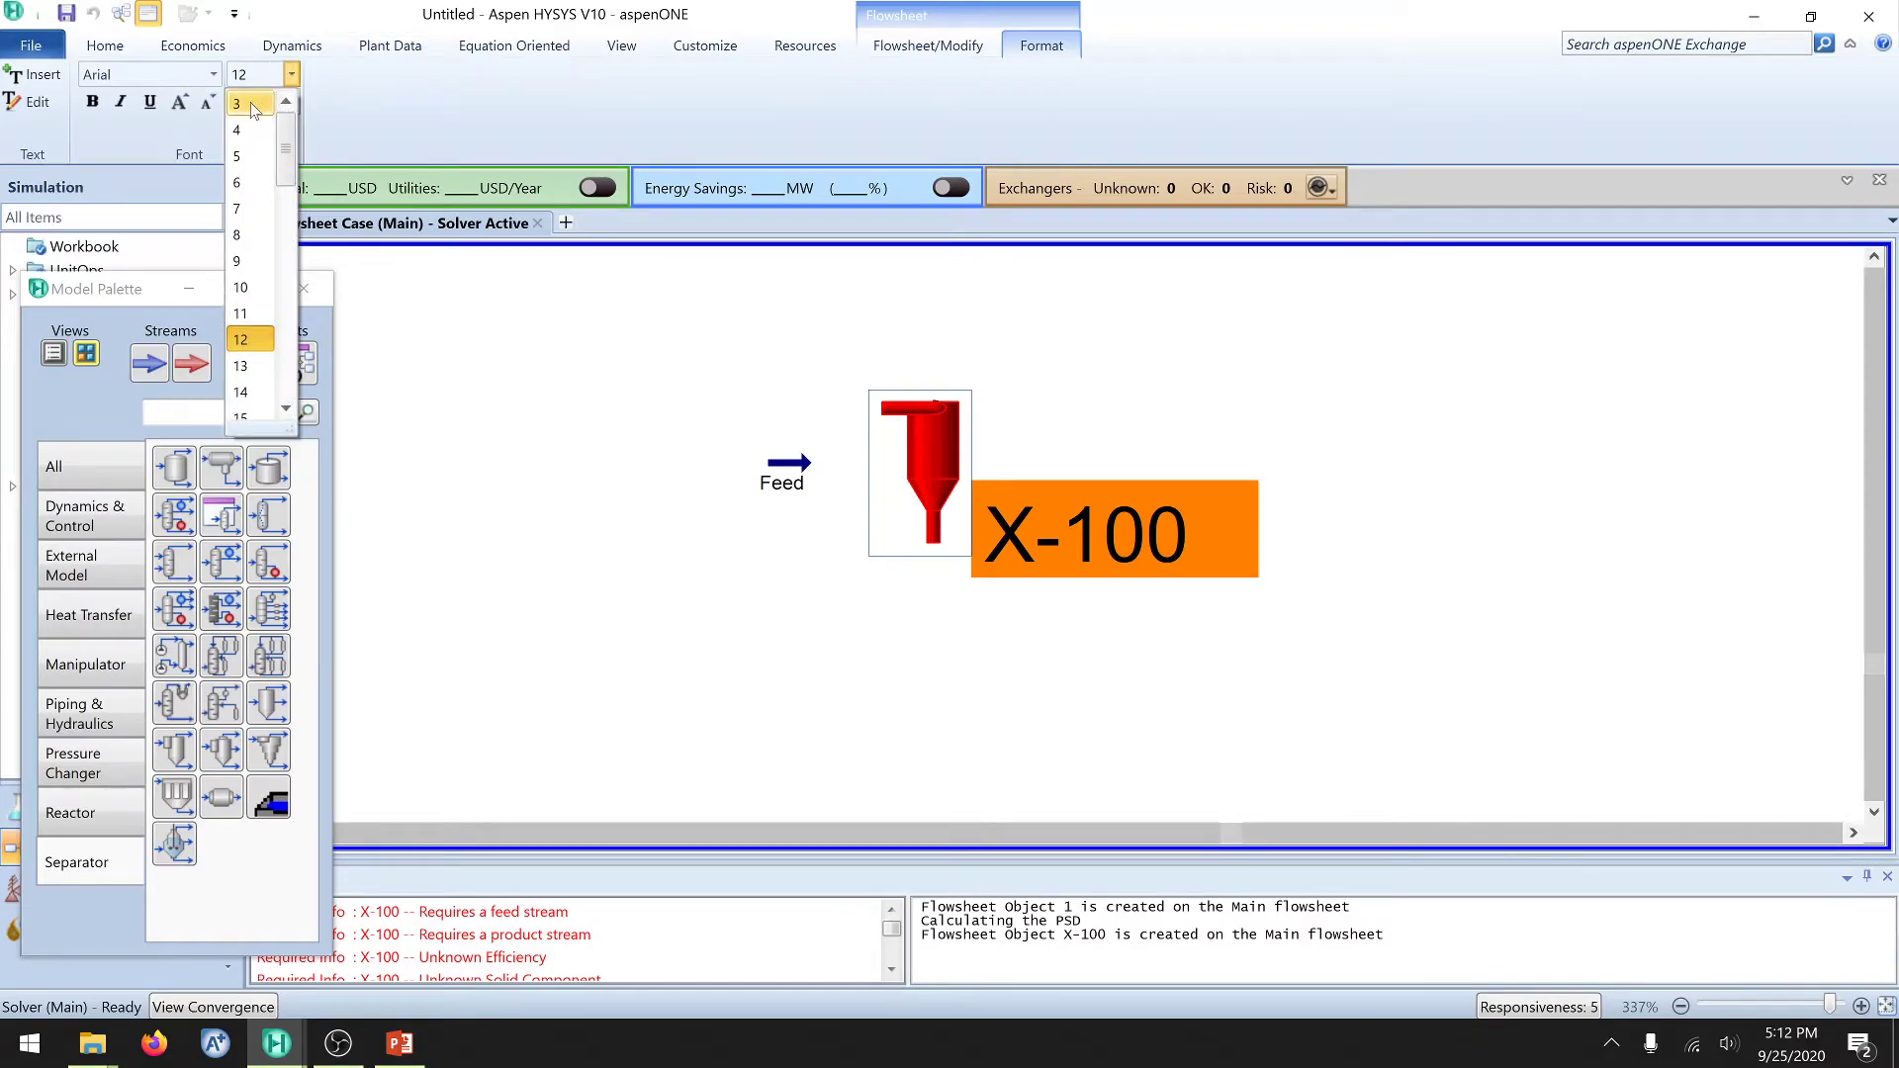
pyautogui.click(244, 105)
pyautogui.moveTo(920, 453); pyautogui.dragTo(919, 519)
pyautogui.doubleClick(928, 519)
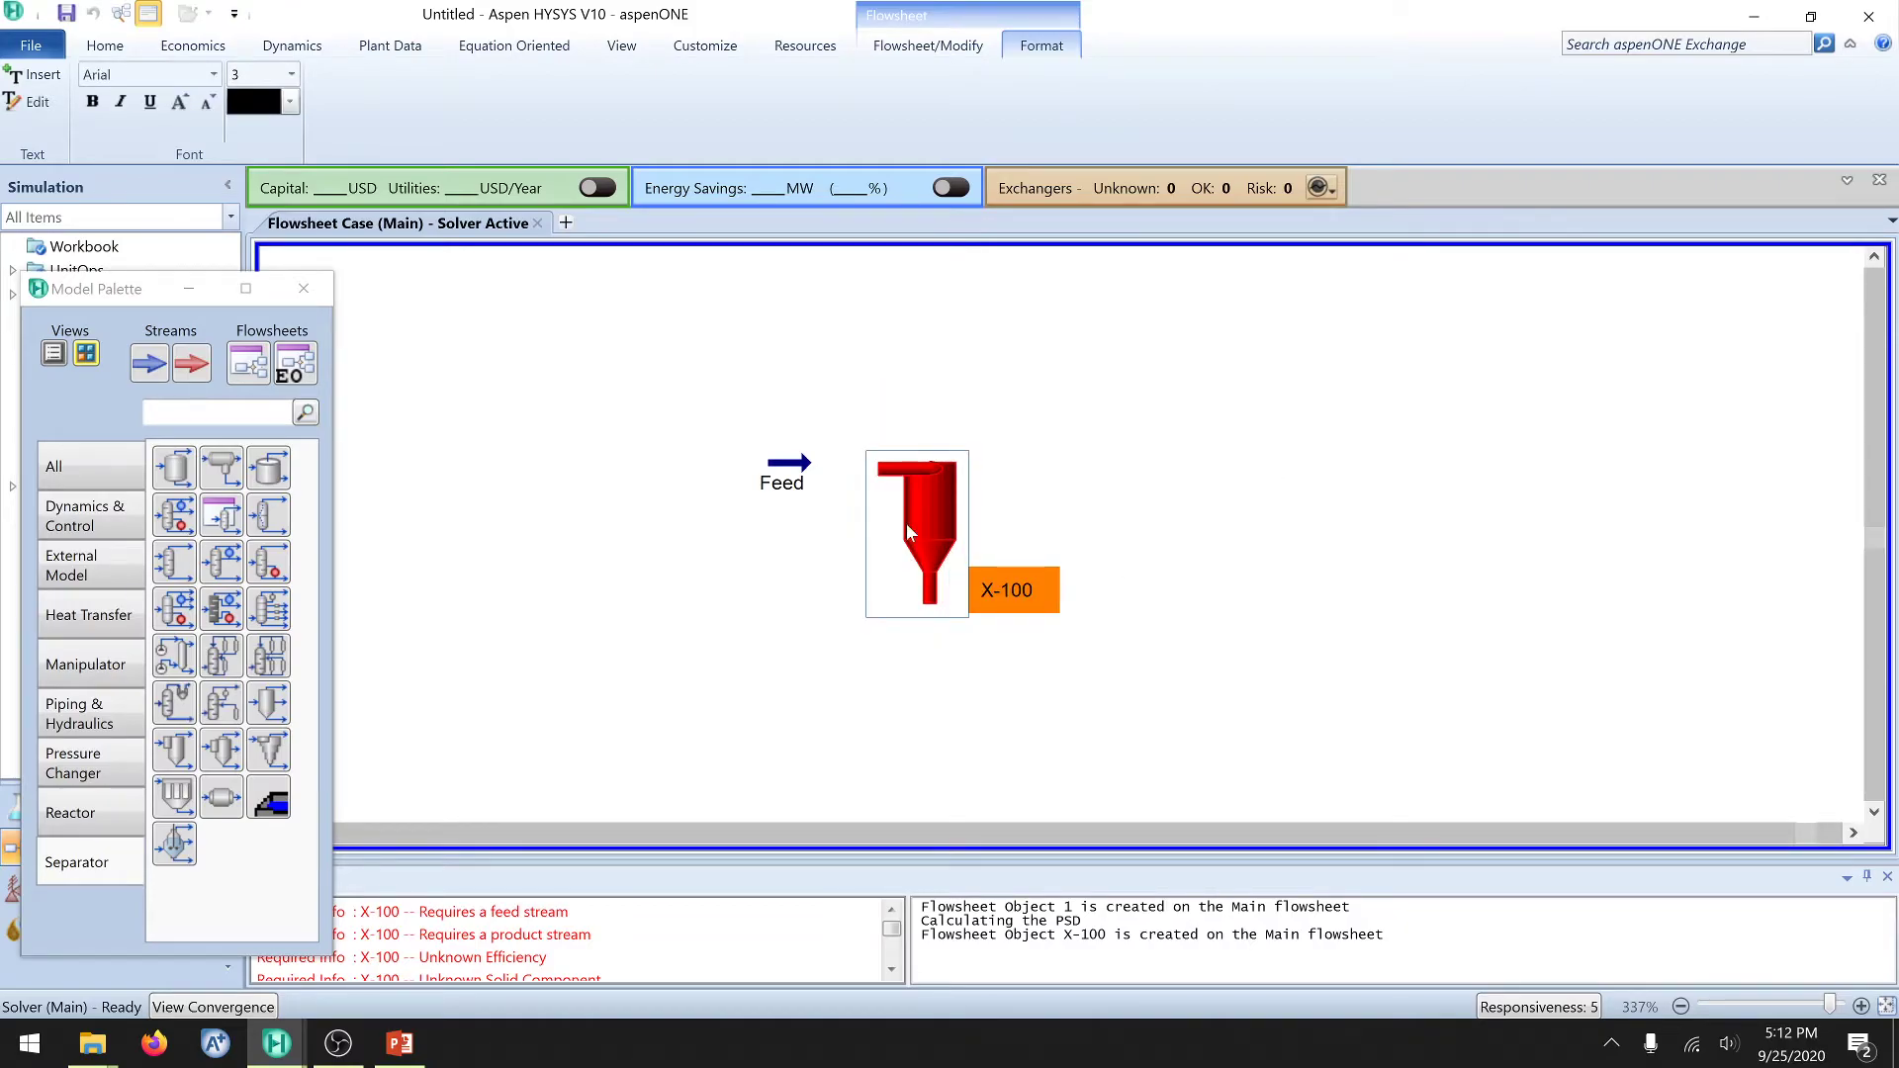
# Step: Connect Feed as the X-100 inlet, with vapour product cyl top and solid product cyl bot
pyautogui.click(448, 598)
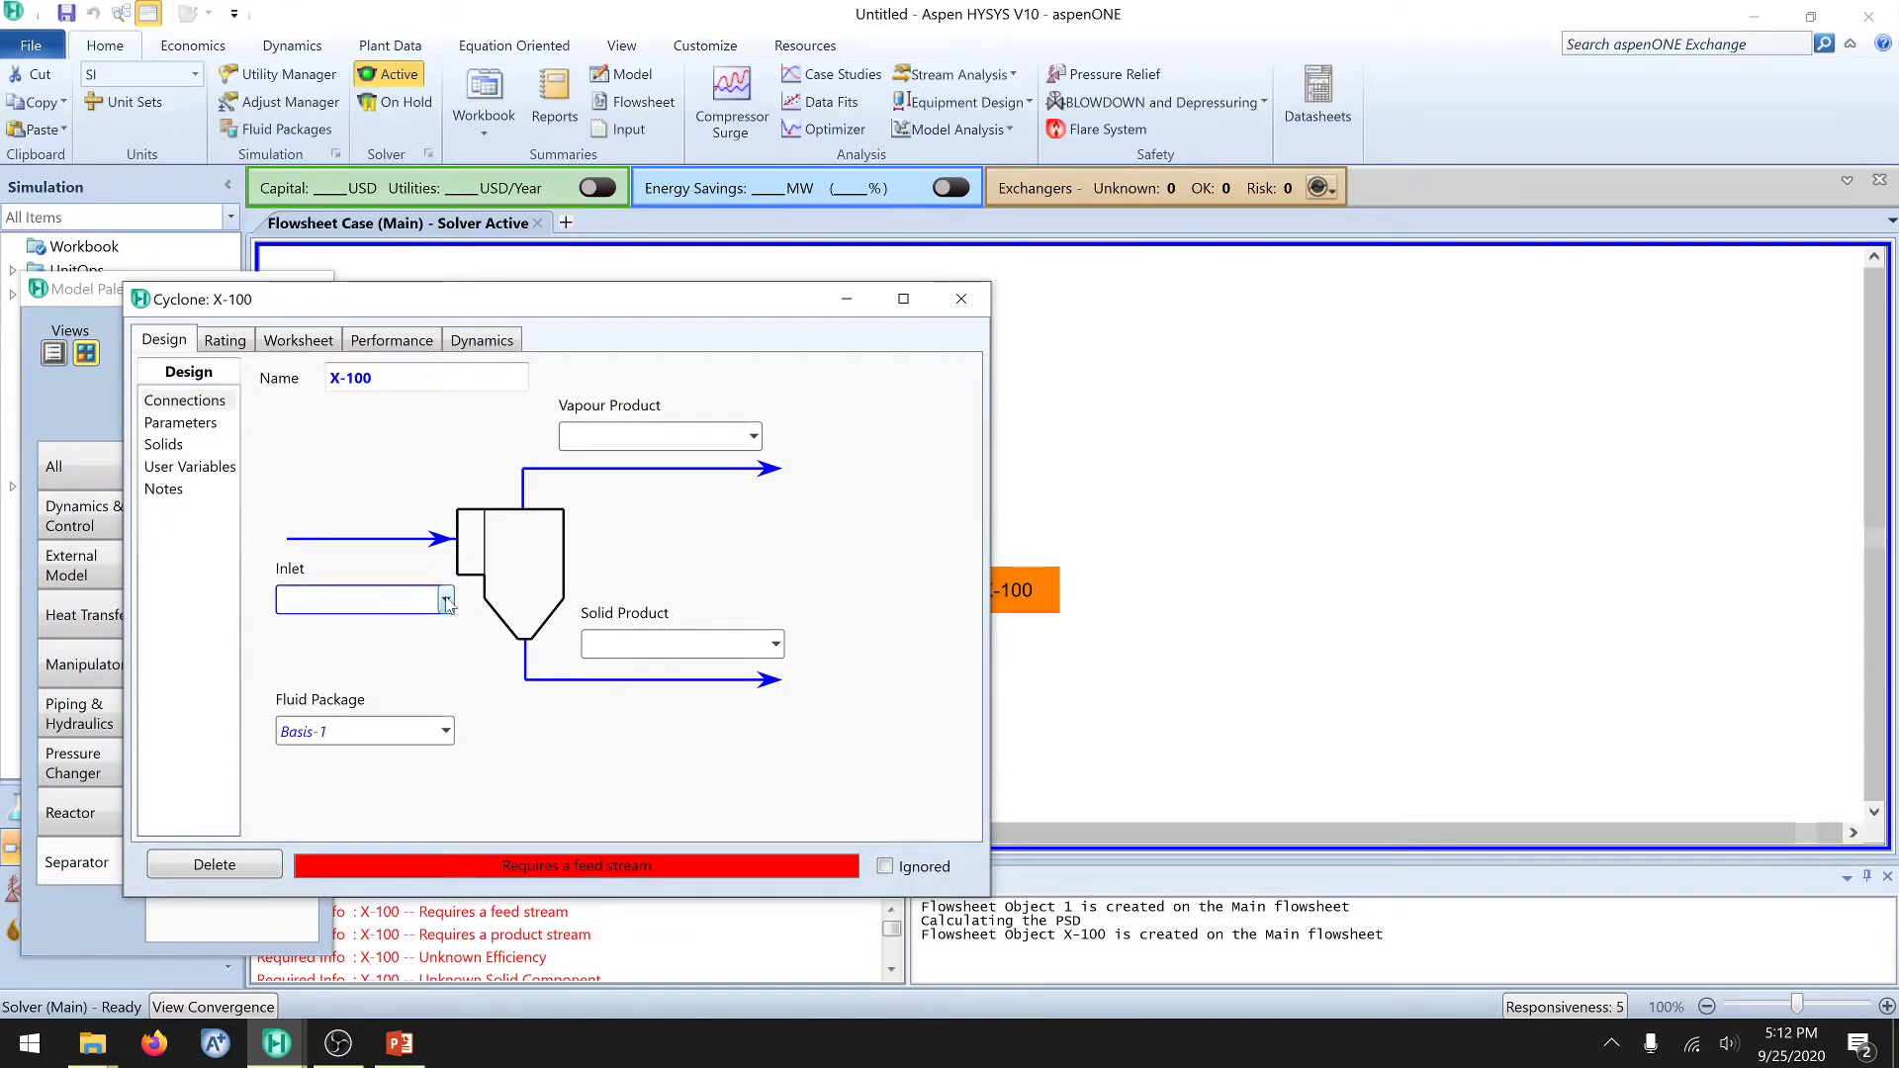
pyautogui.click(341, 636)
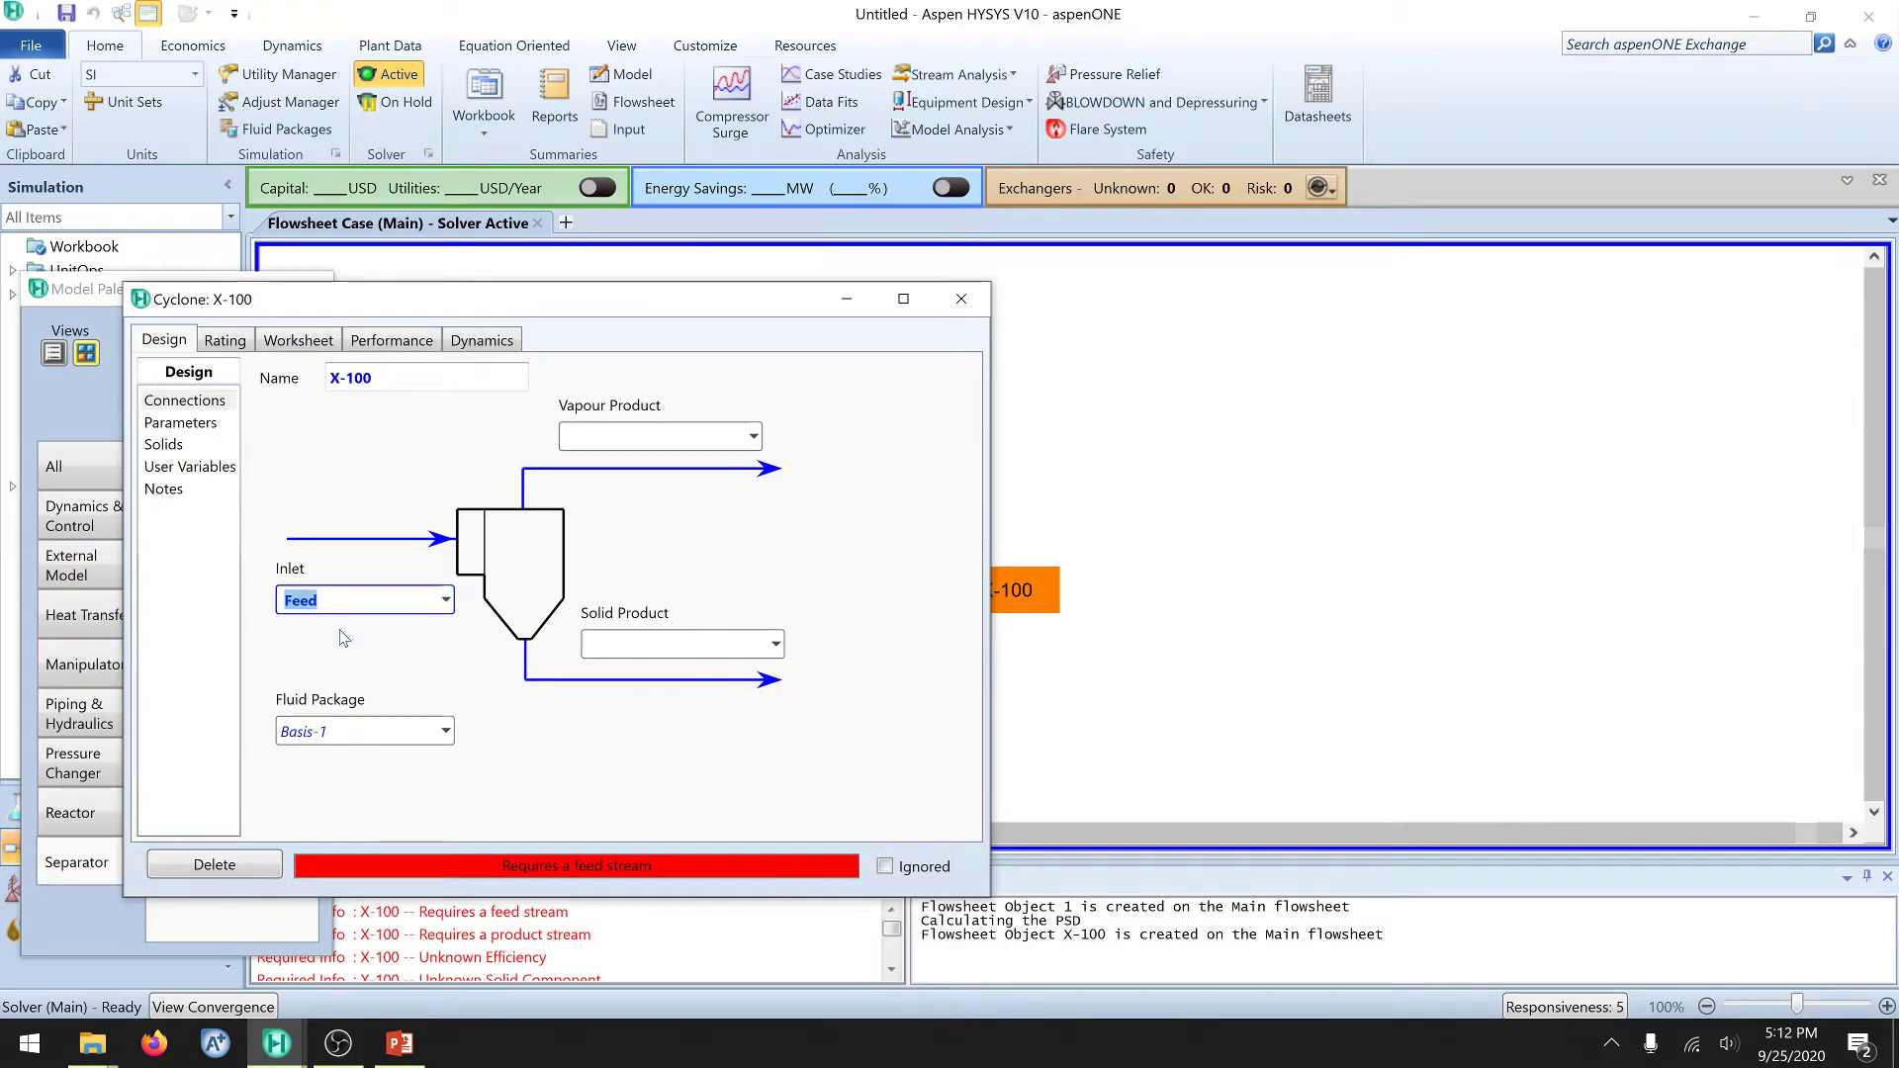
pyautogui.click(569, 437)
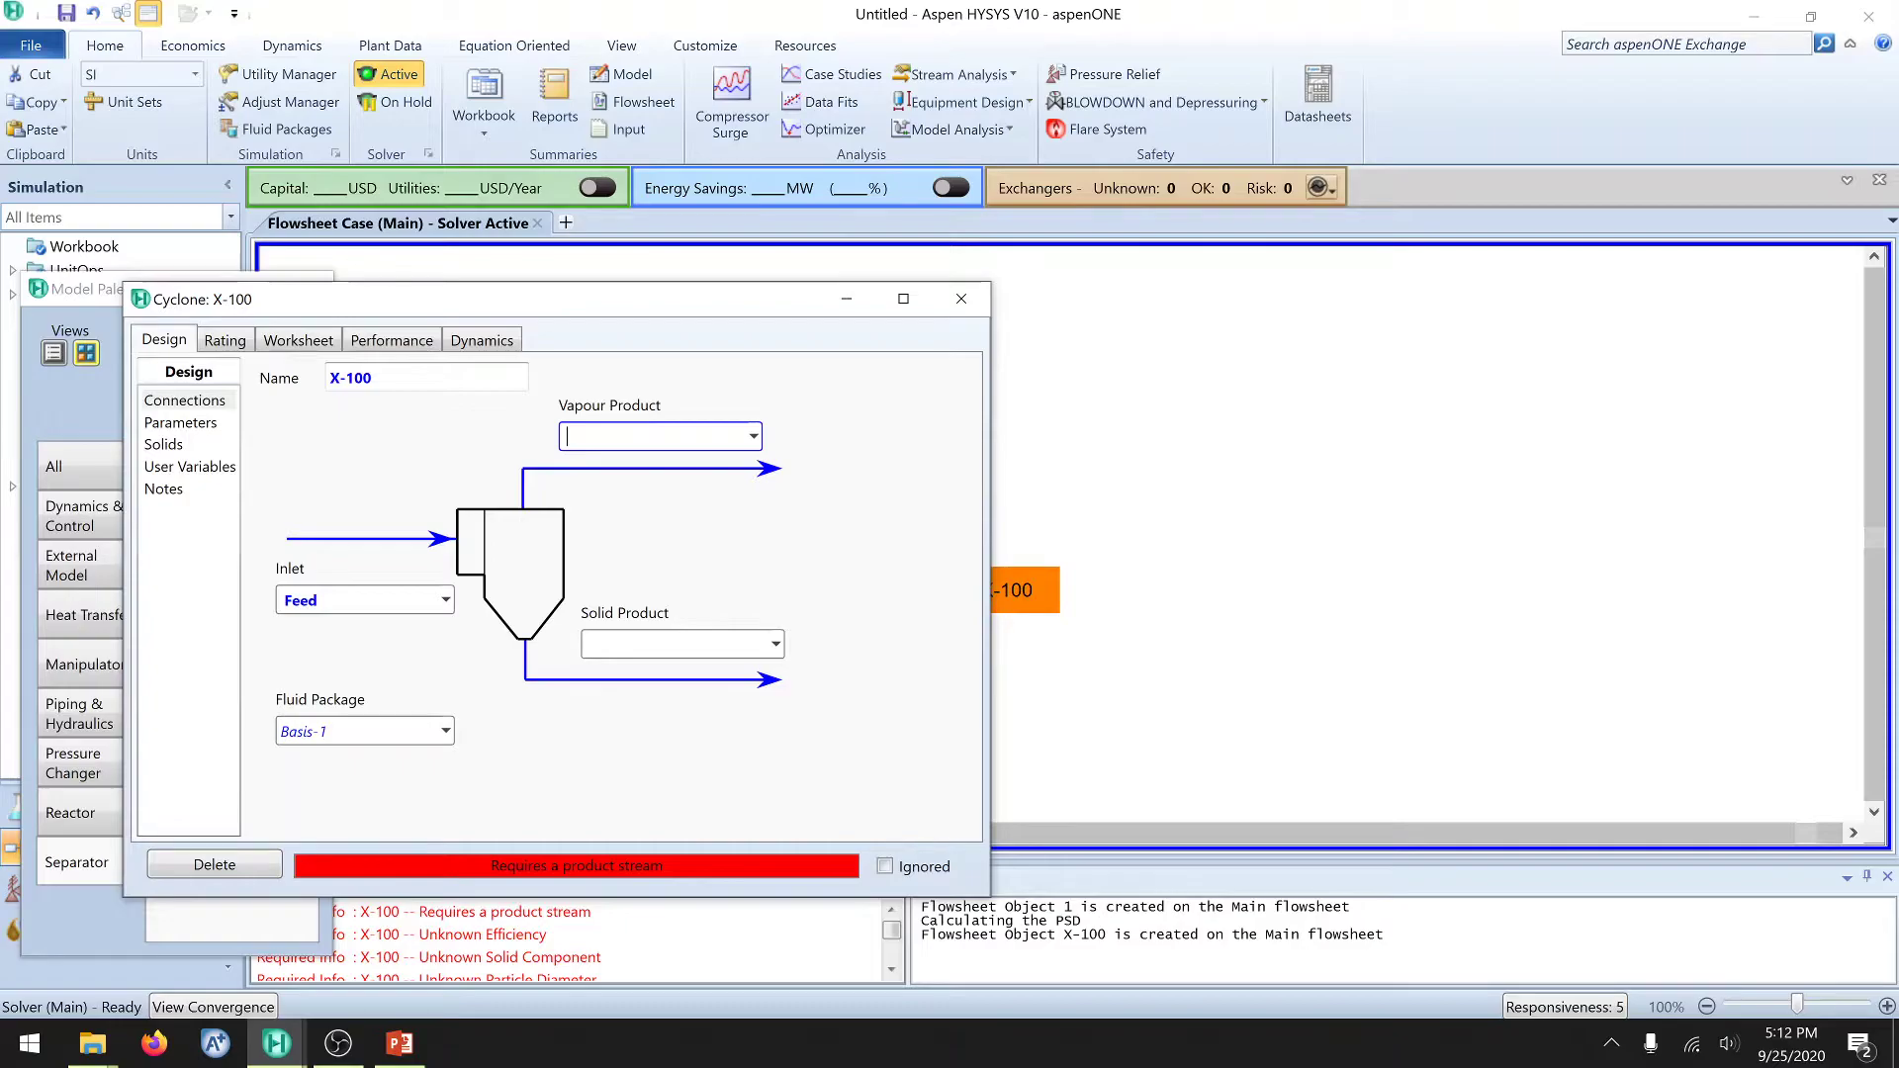
pyautogui.write('cyl t')
pyautogui.write('op')
pyautogui.press('Return')
pyautogui.write('cyl bot')
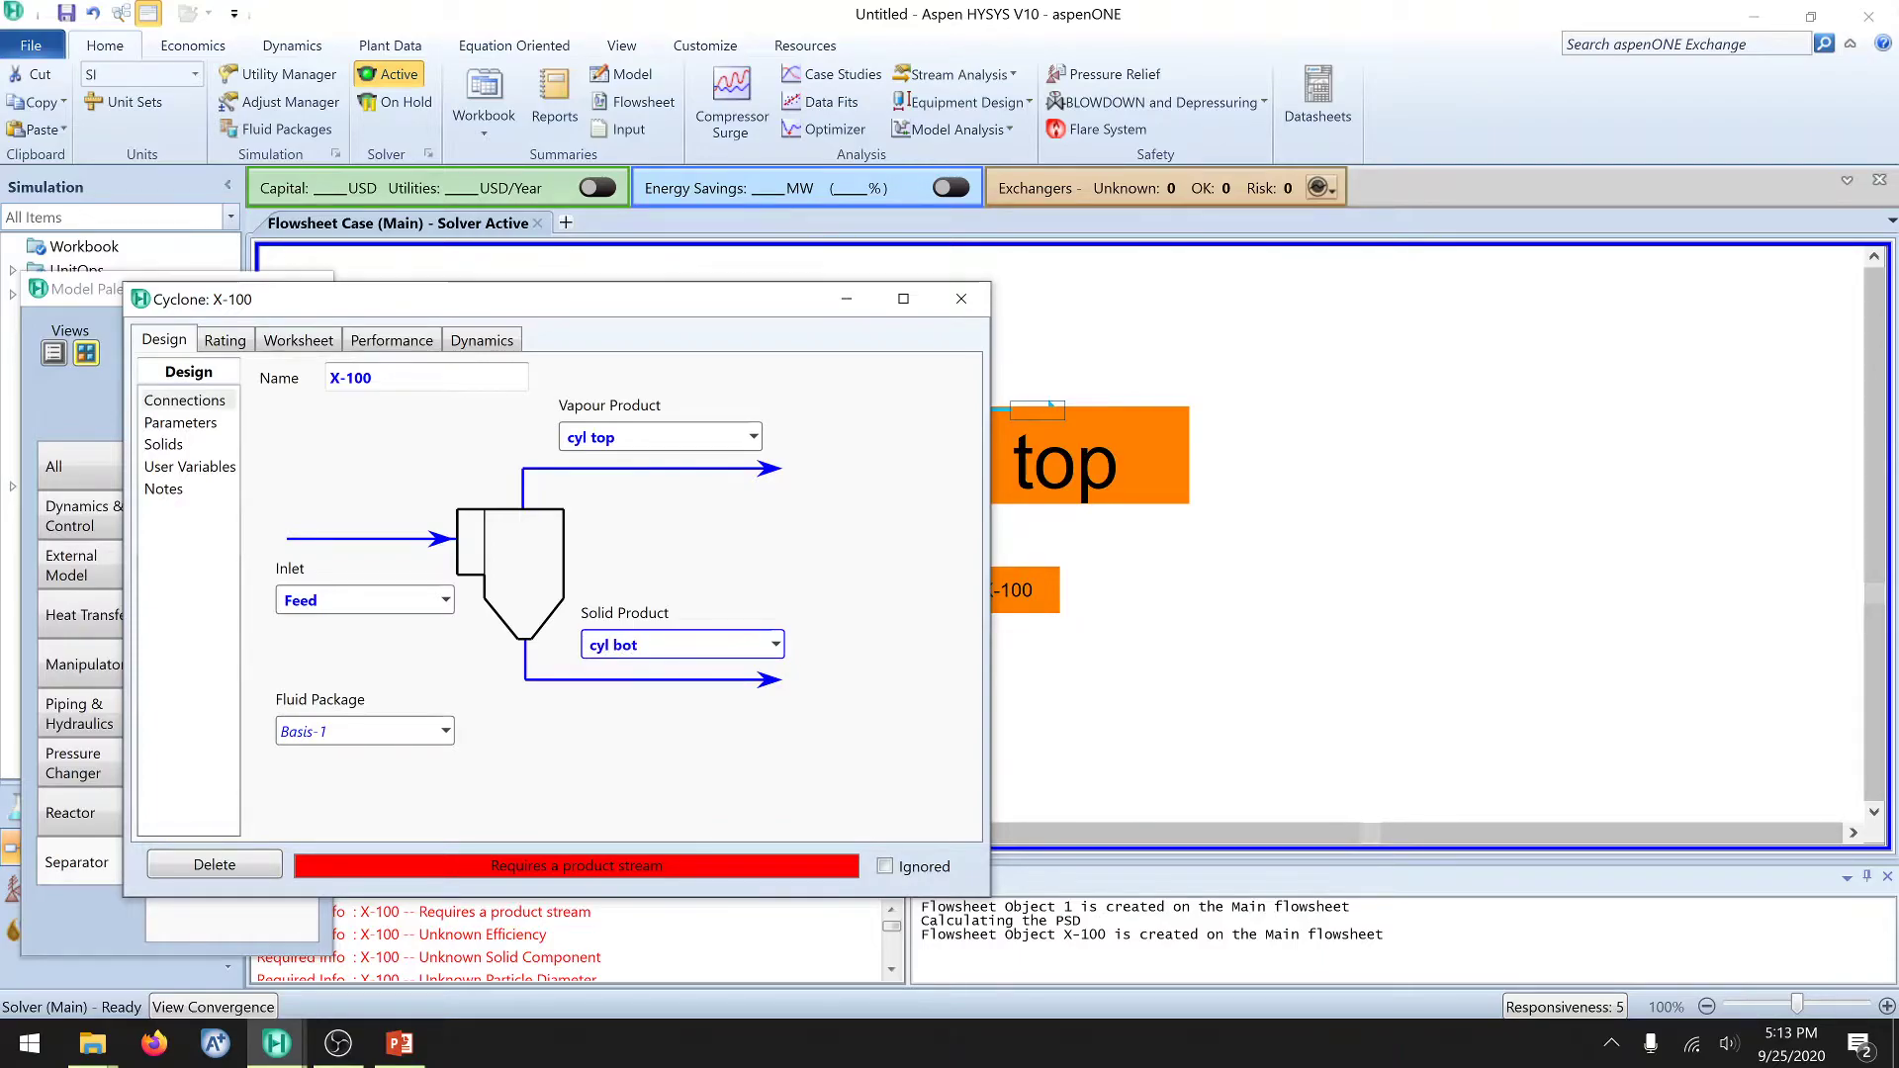
pyautogui.press('Return')
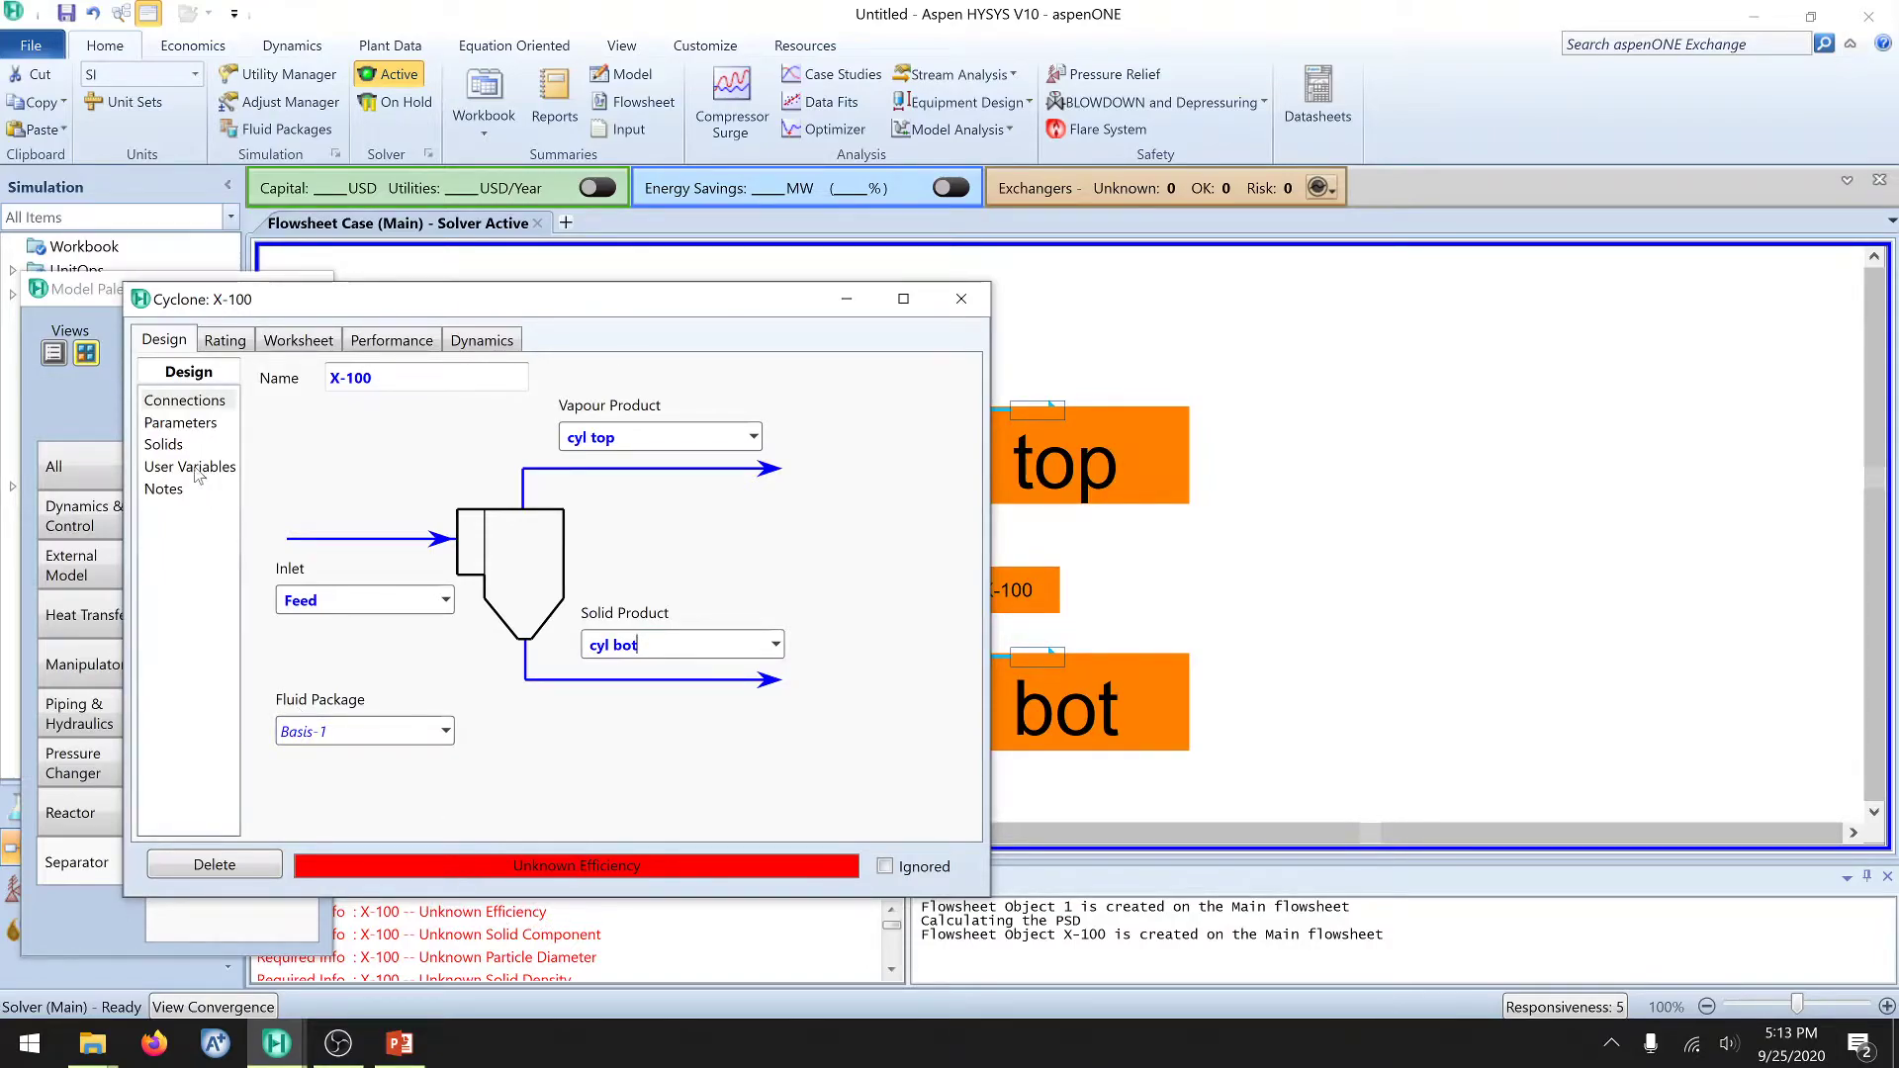
pyautogui.click(176, 427)
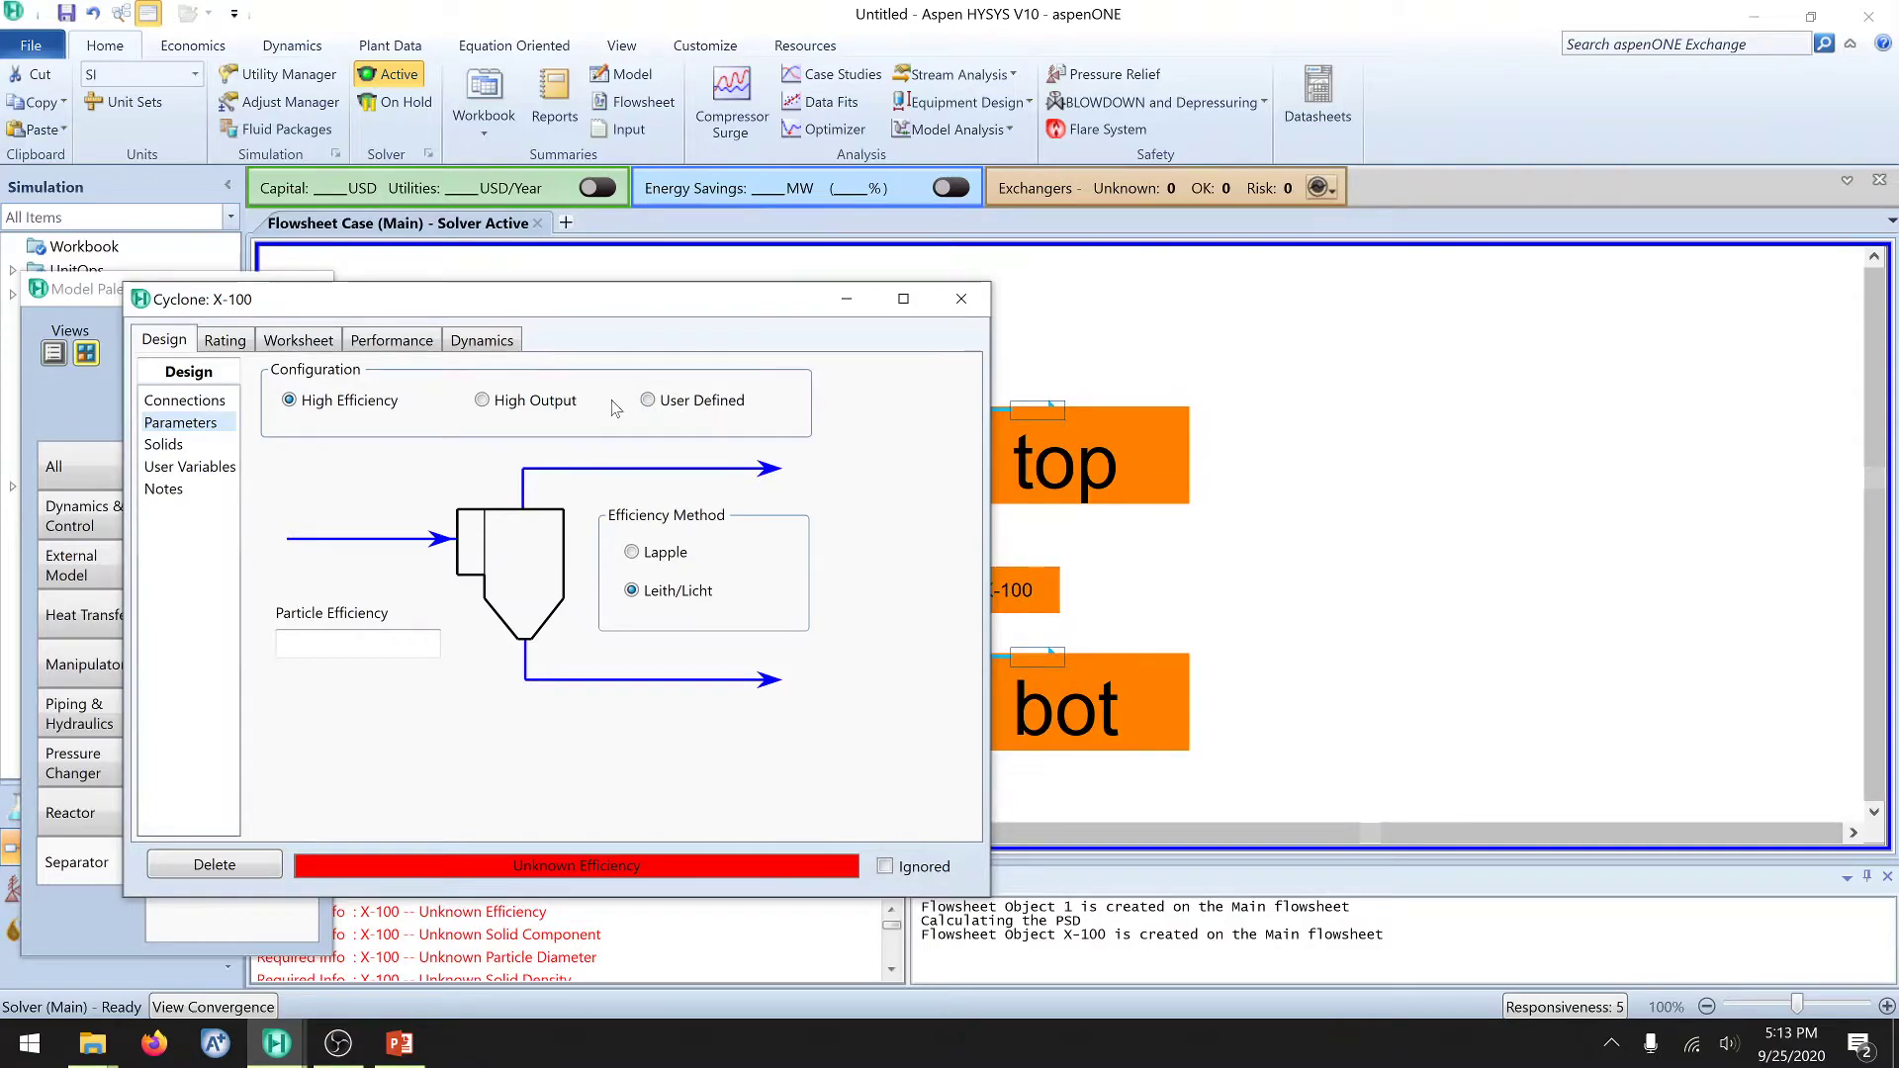
# Step: Set the cyclone's particle efficiency to 75
pyautogui.click(356, 643)
pyautogui.write('75')
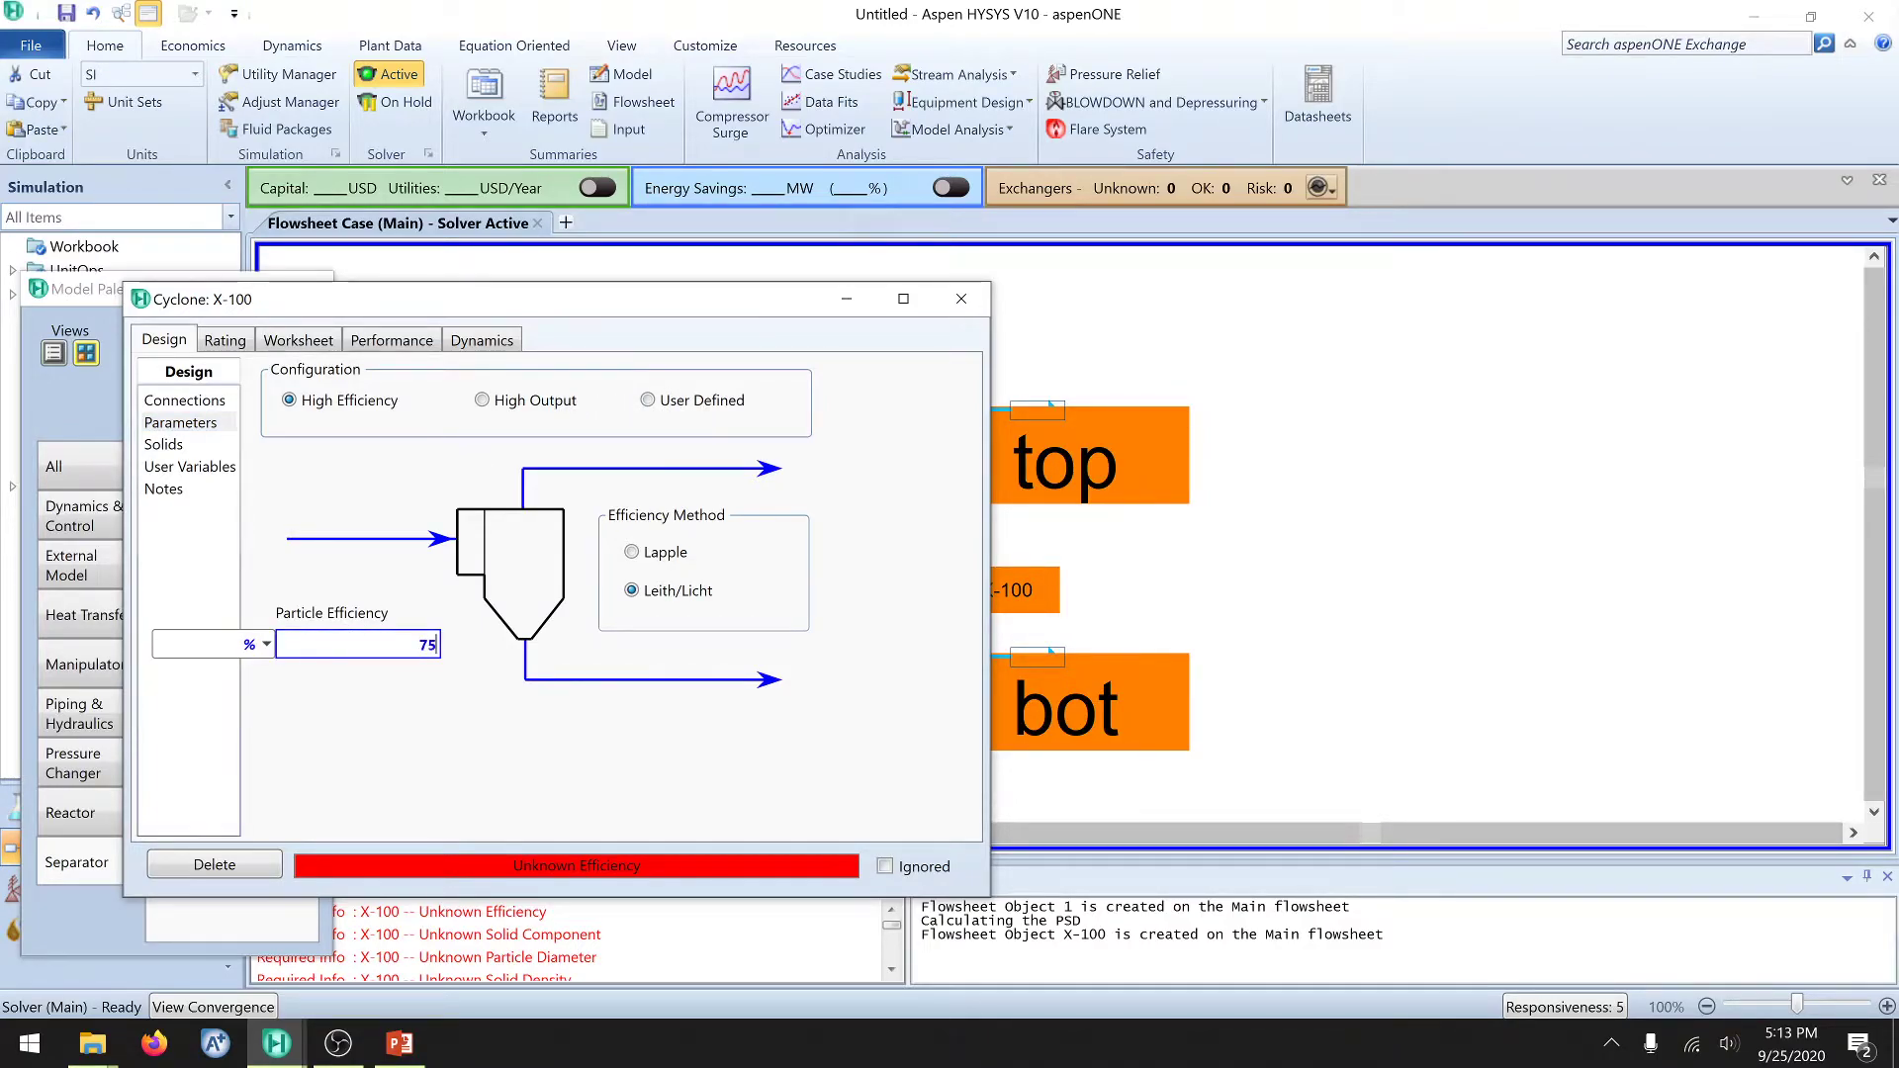
pyautogui.press('Return')
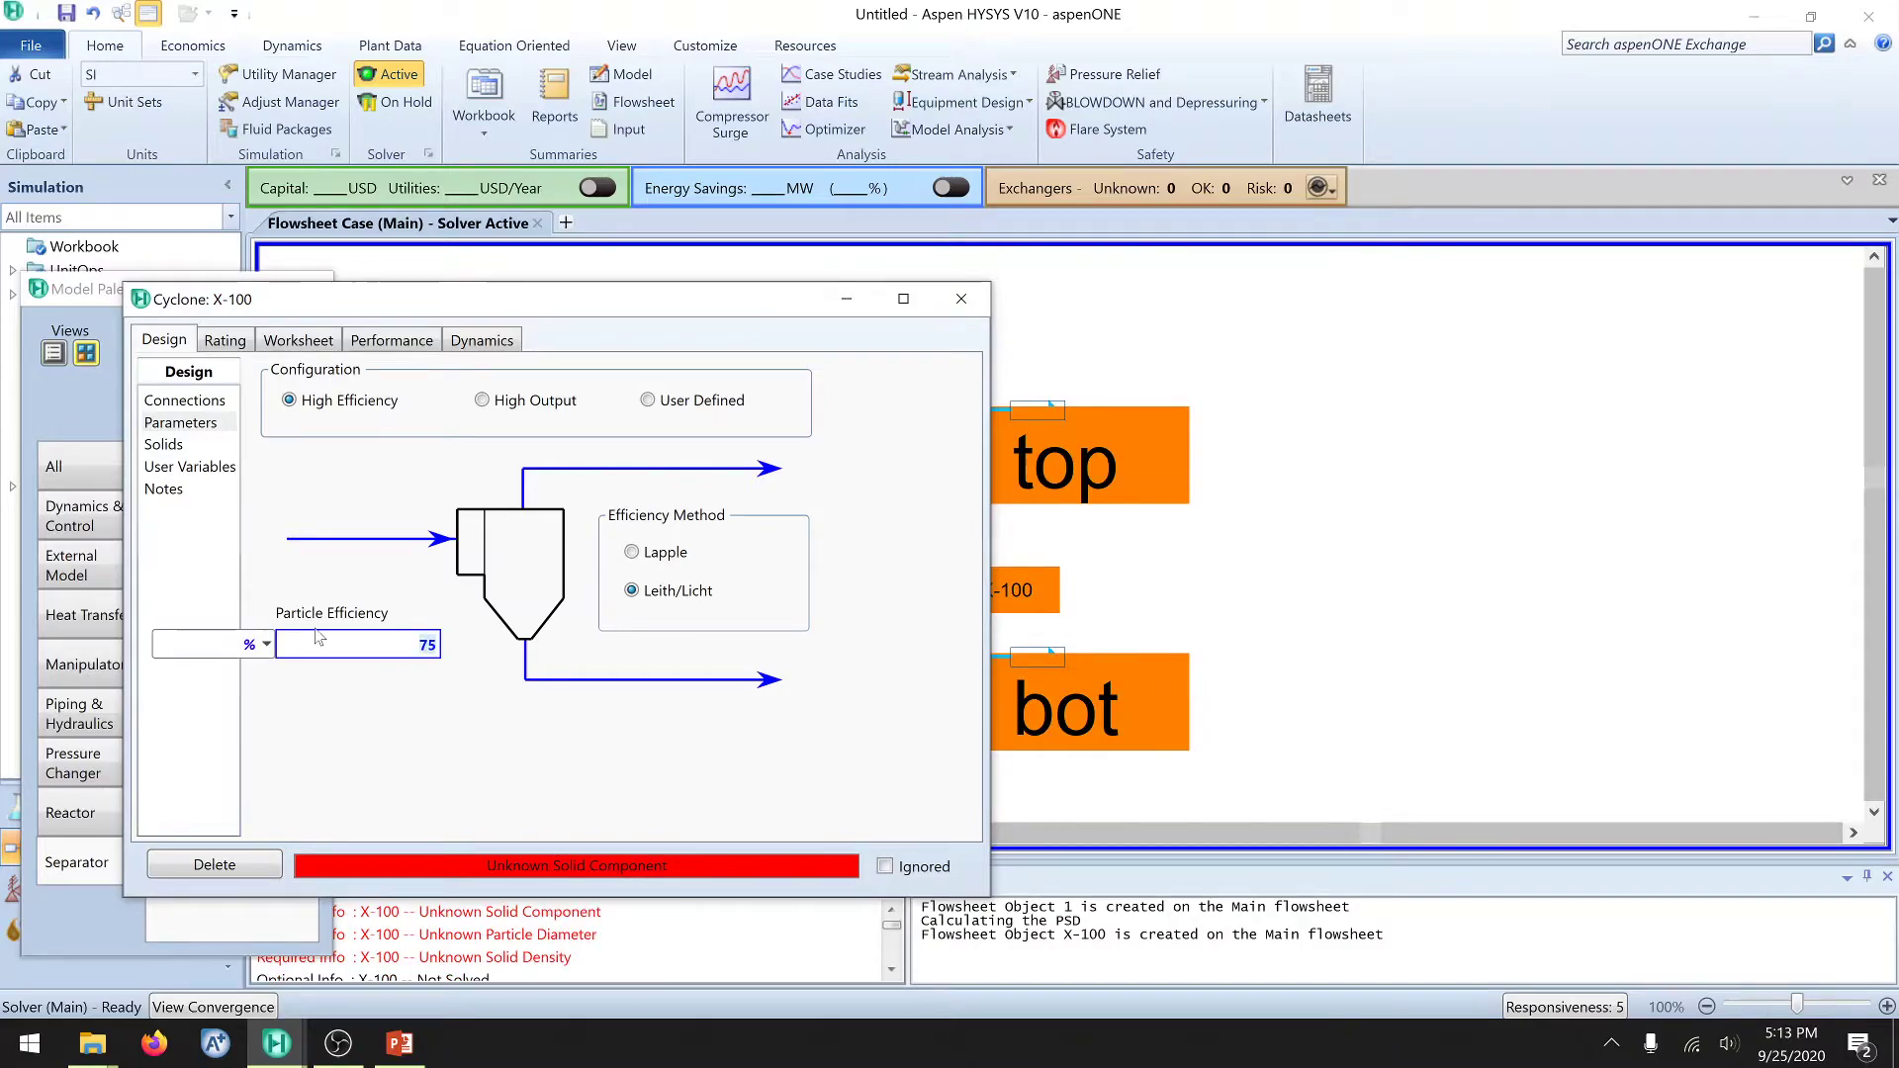
pyautogui.click(256, 568)
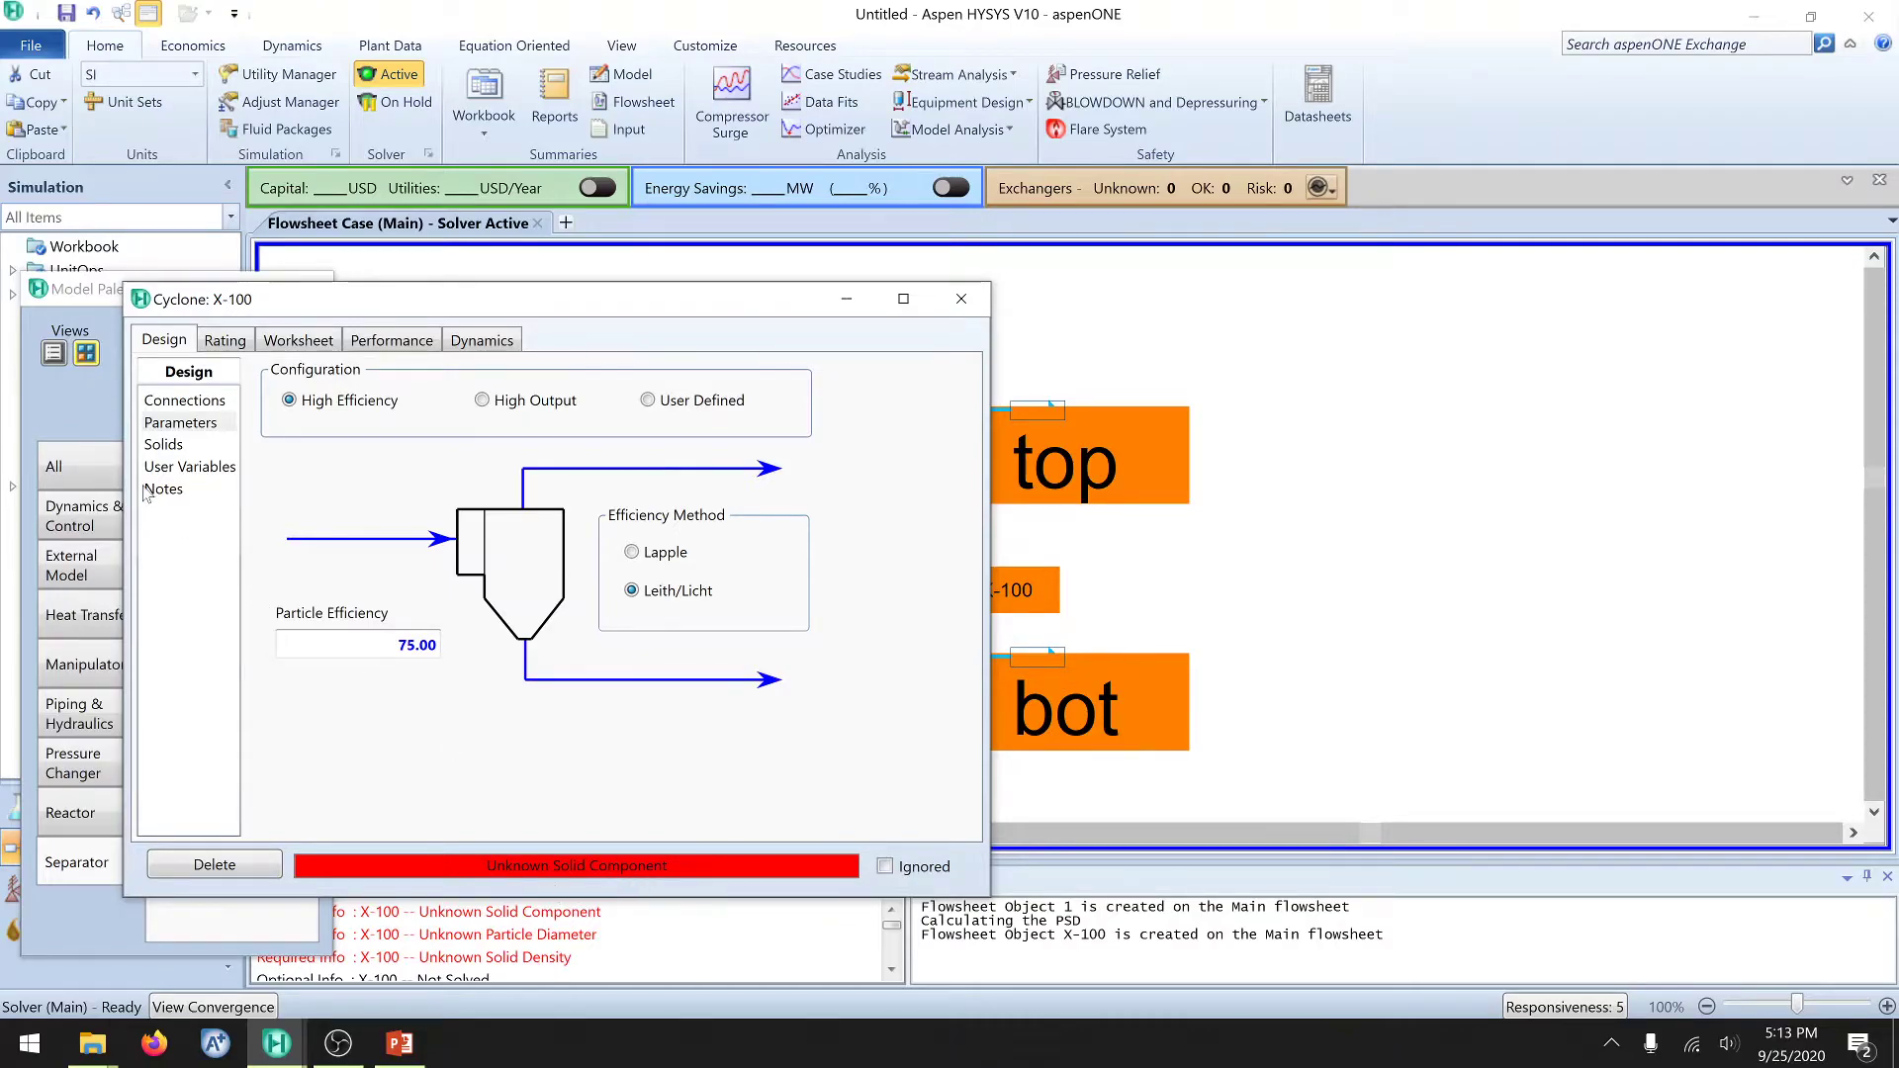
# Step: Base X-100 efficiency on particle size distribution with Kaolinite* as the solid, then close it
pyautogui.click(166, 447)
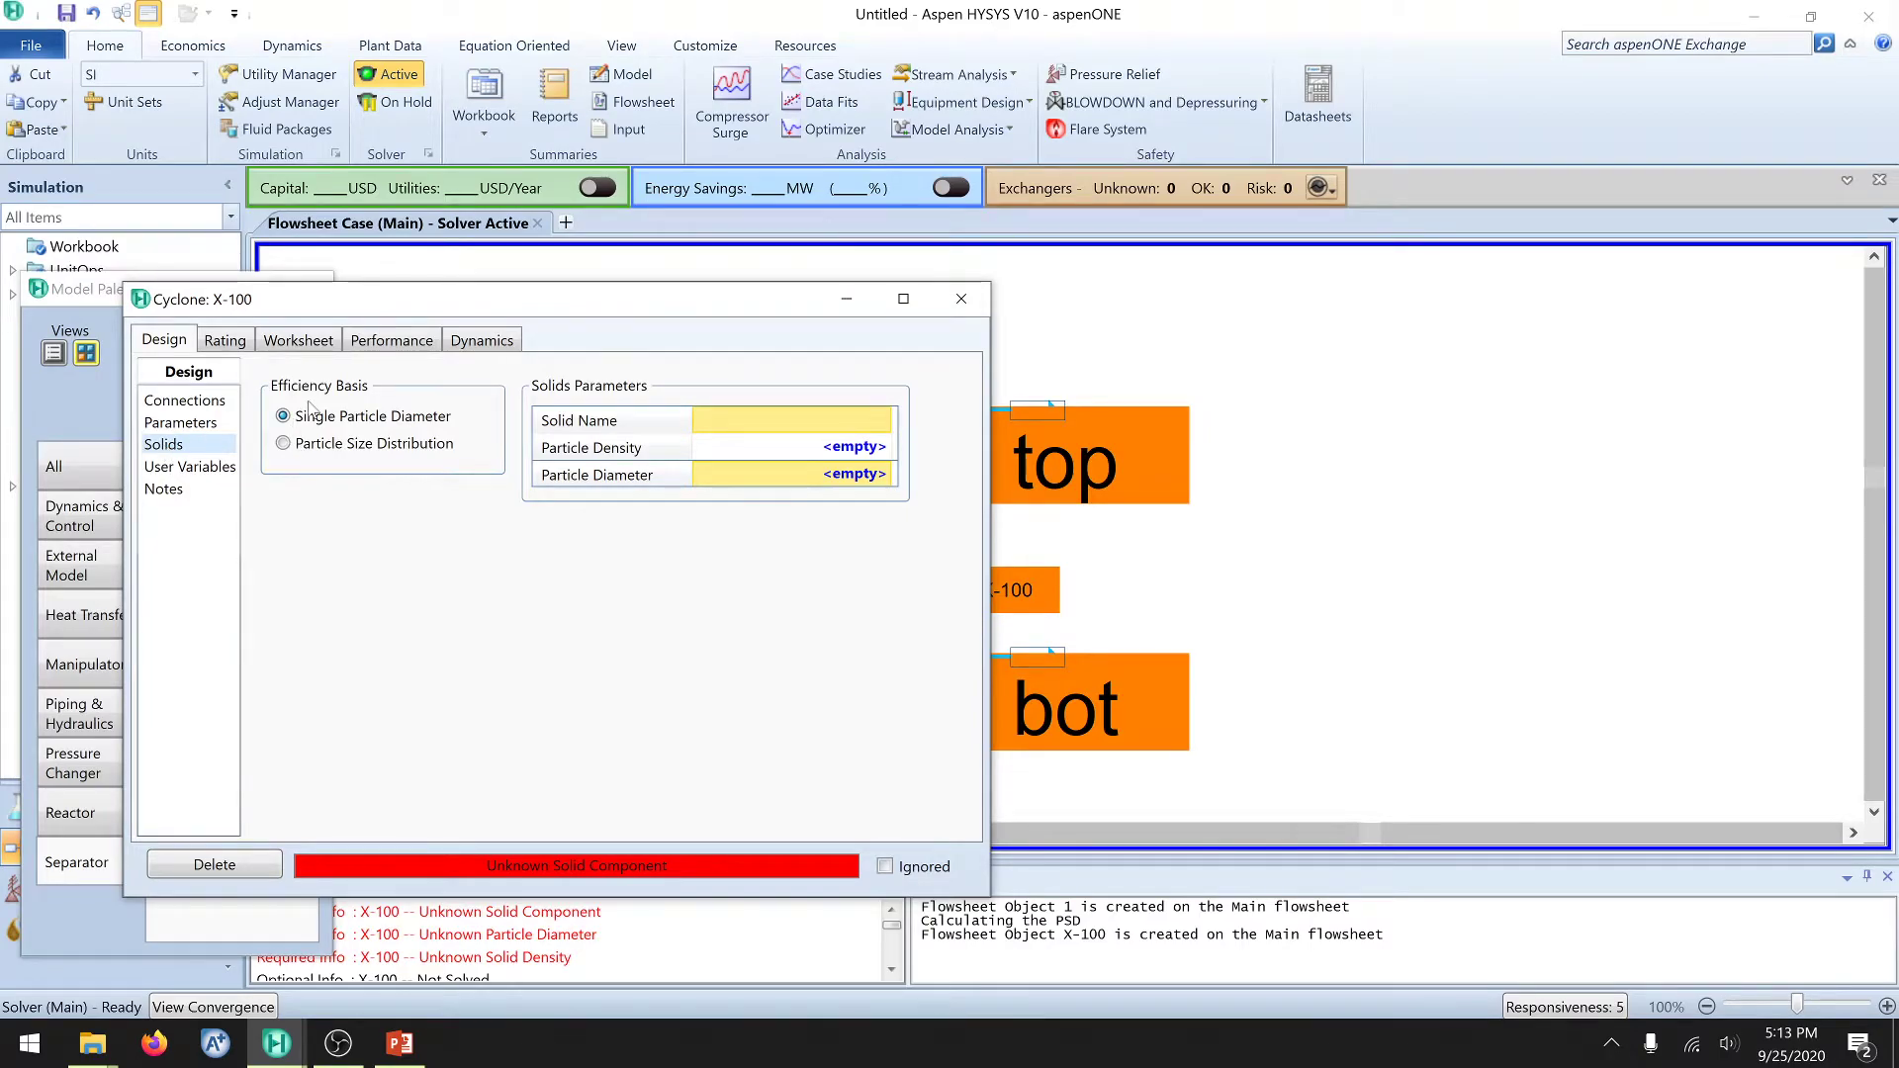
pyautogui.click(181, 423)
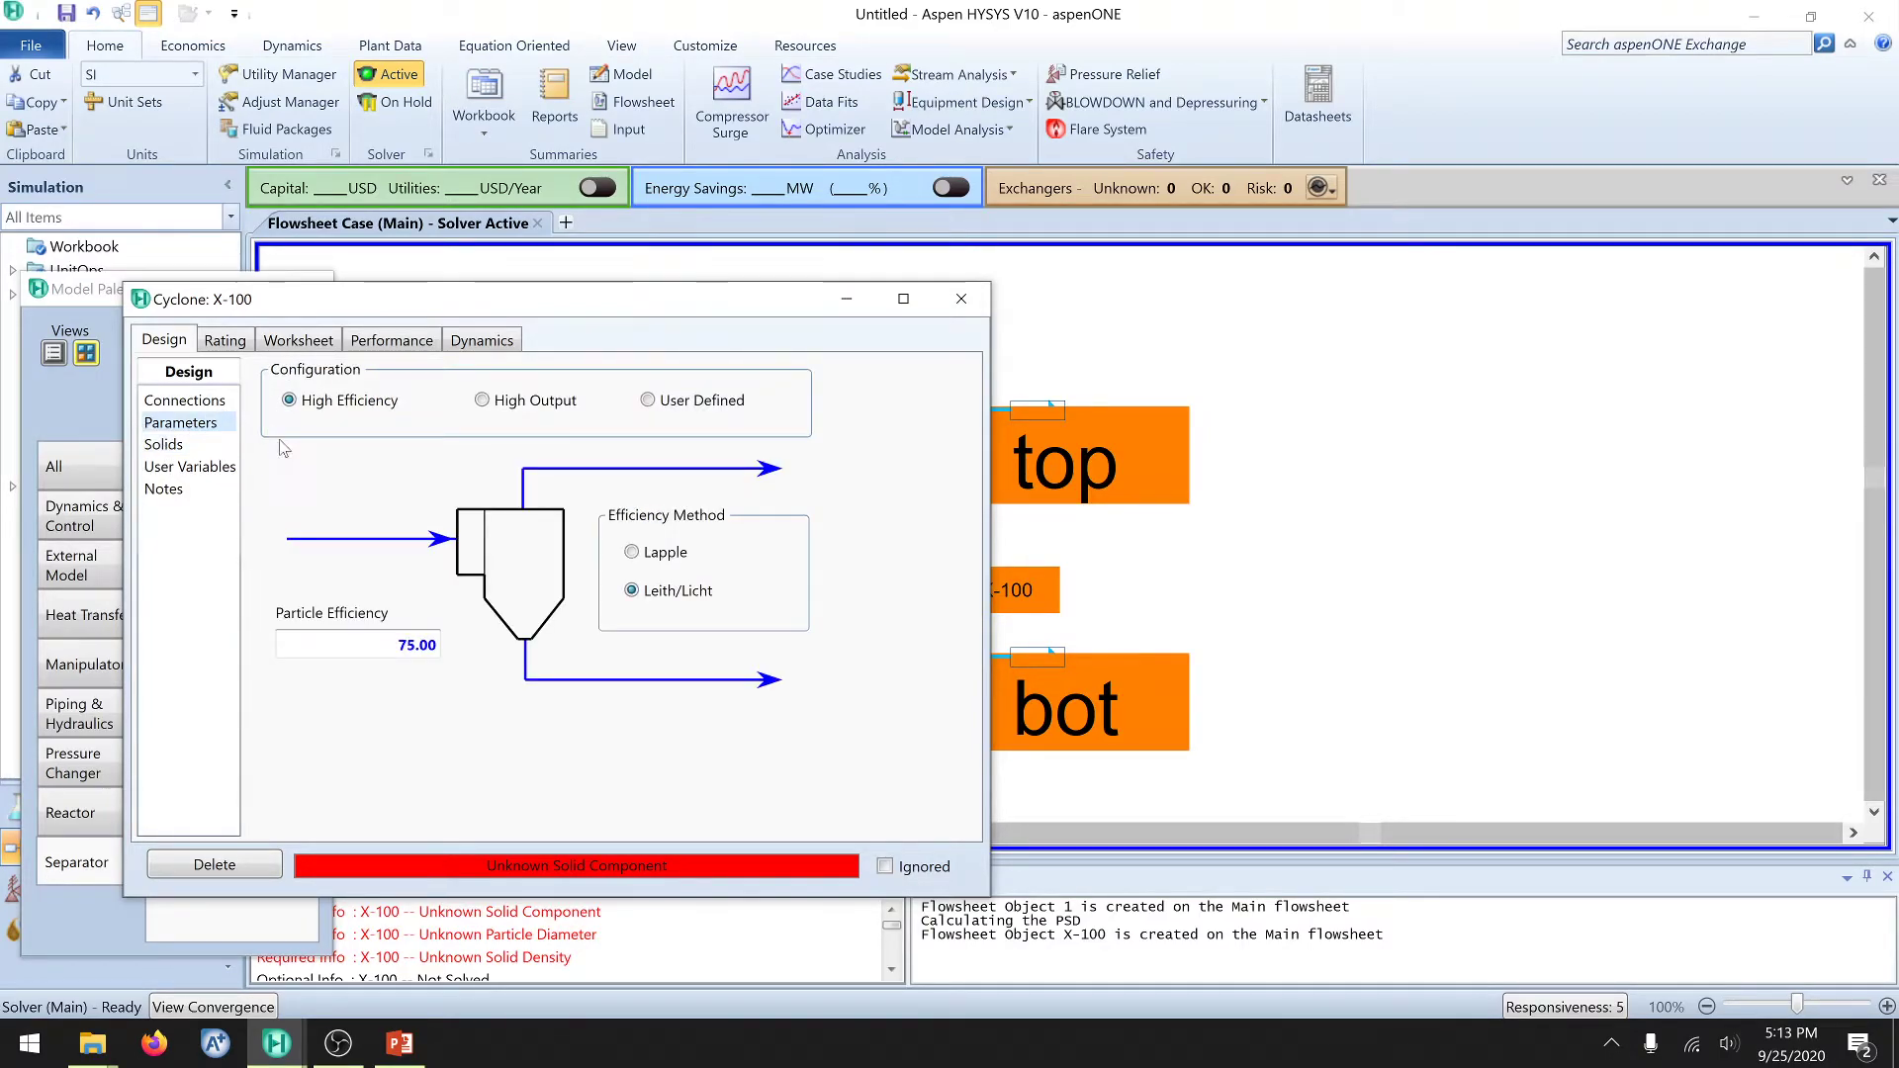
pyautogui.click(167, 446)
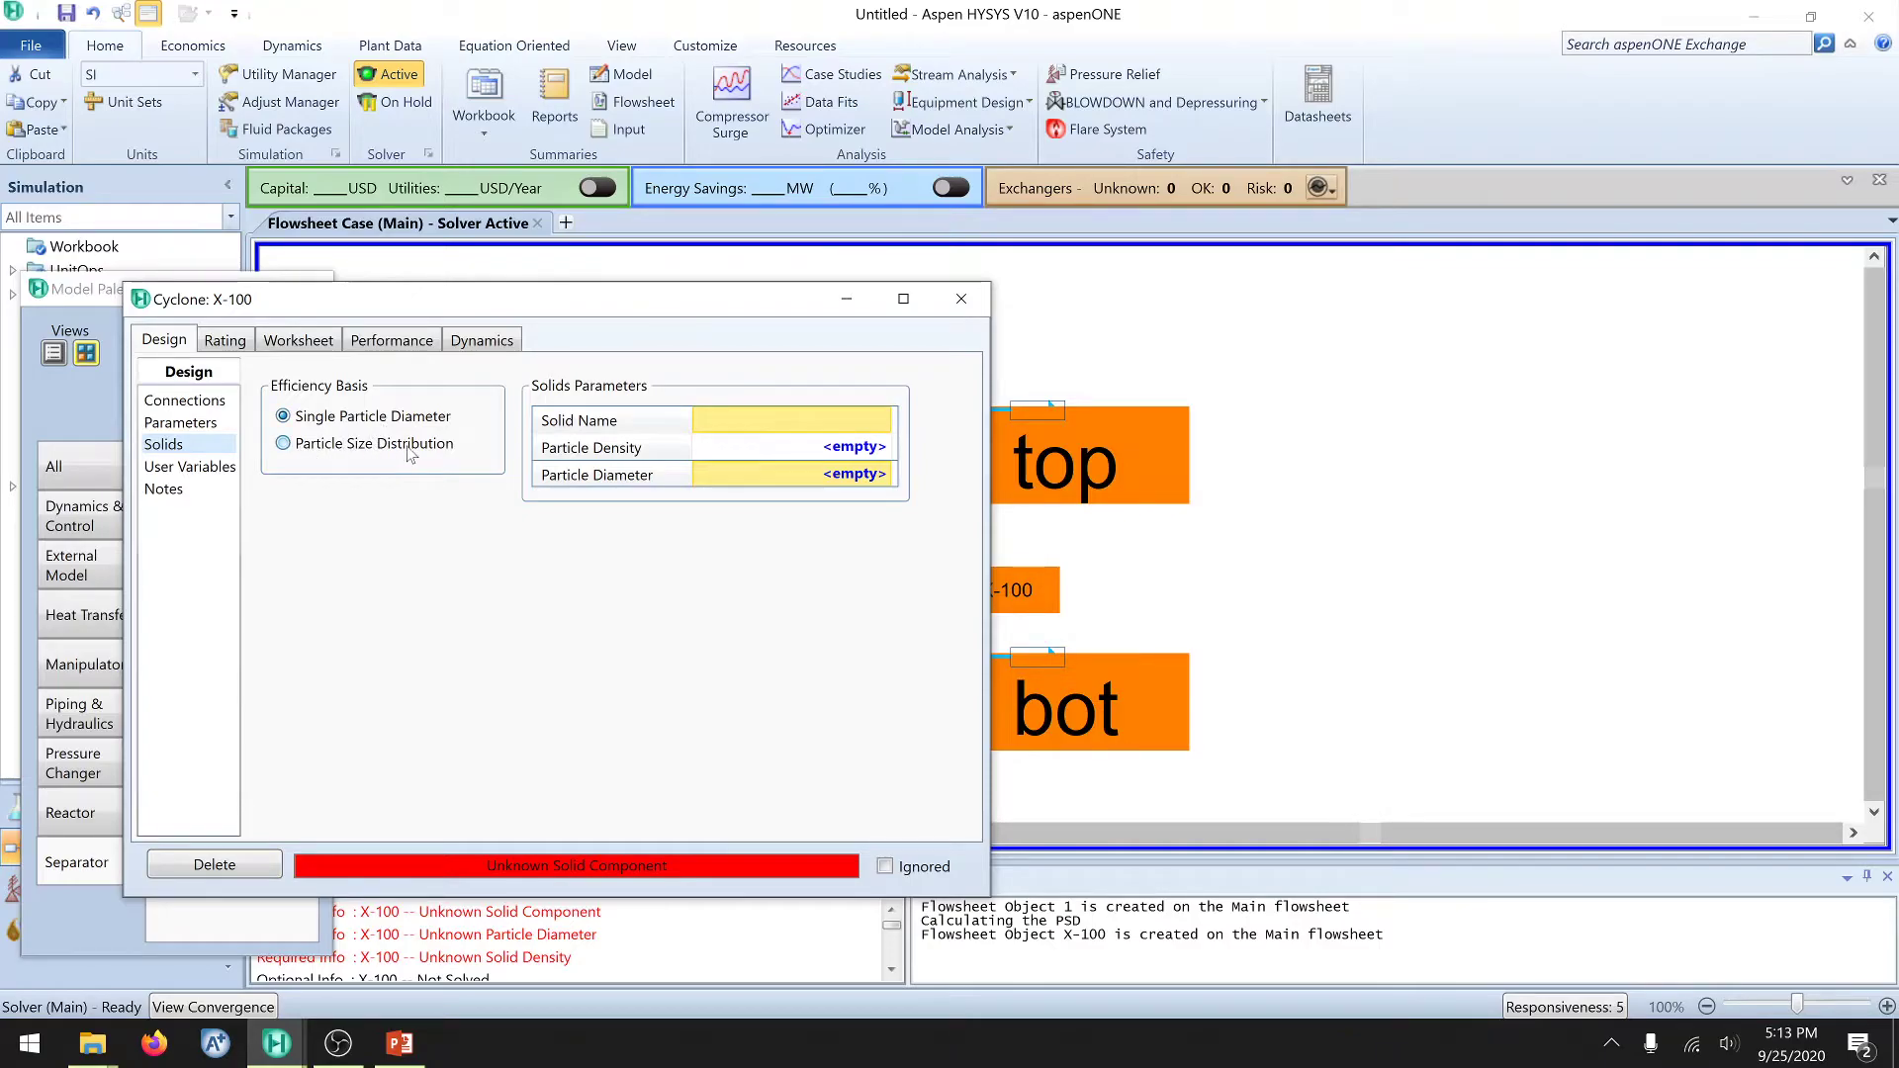
pyautogui.click(282, 443)
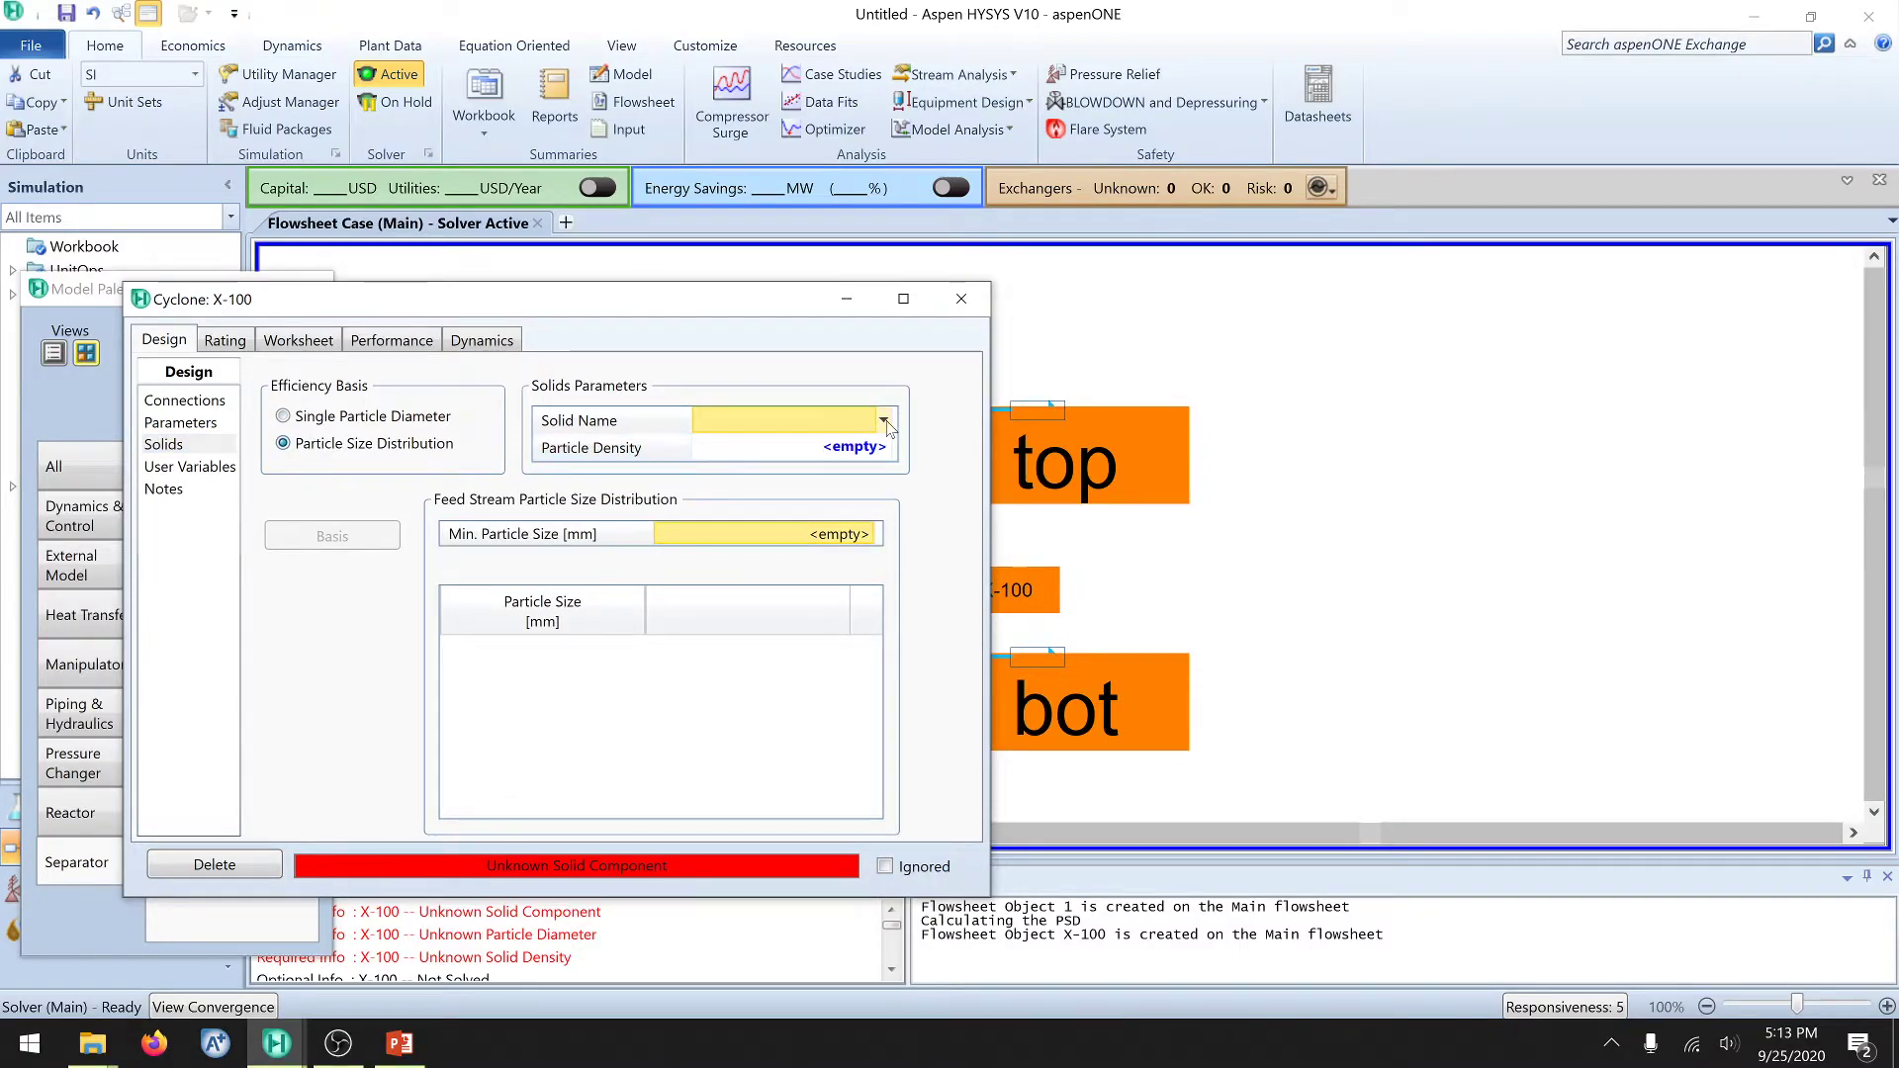
pyautogui.click(889, 427)
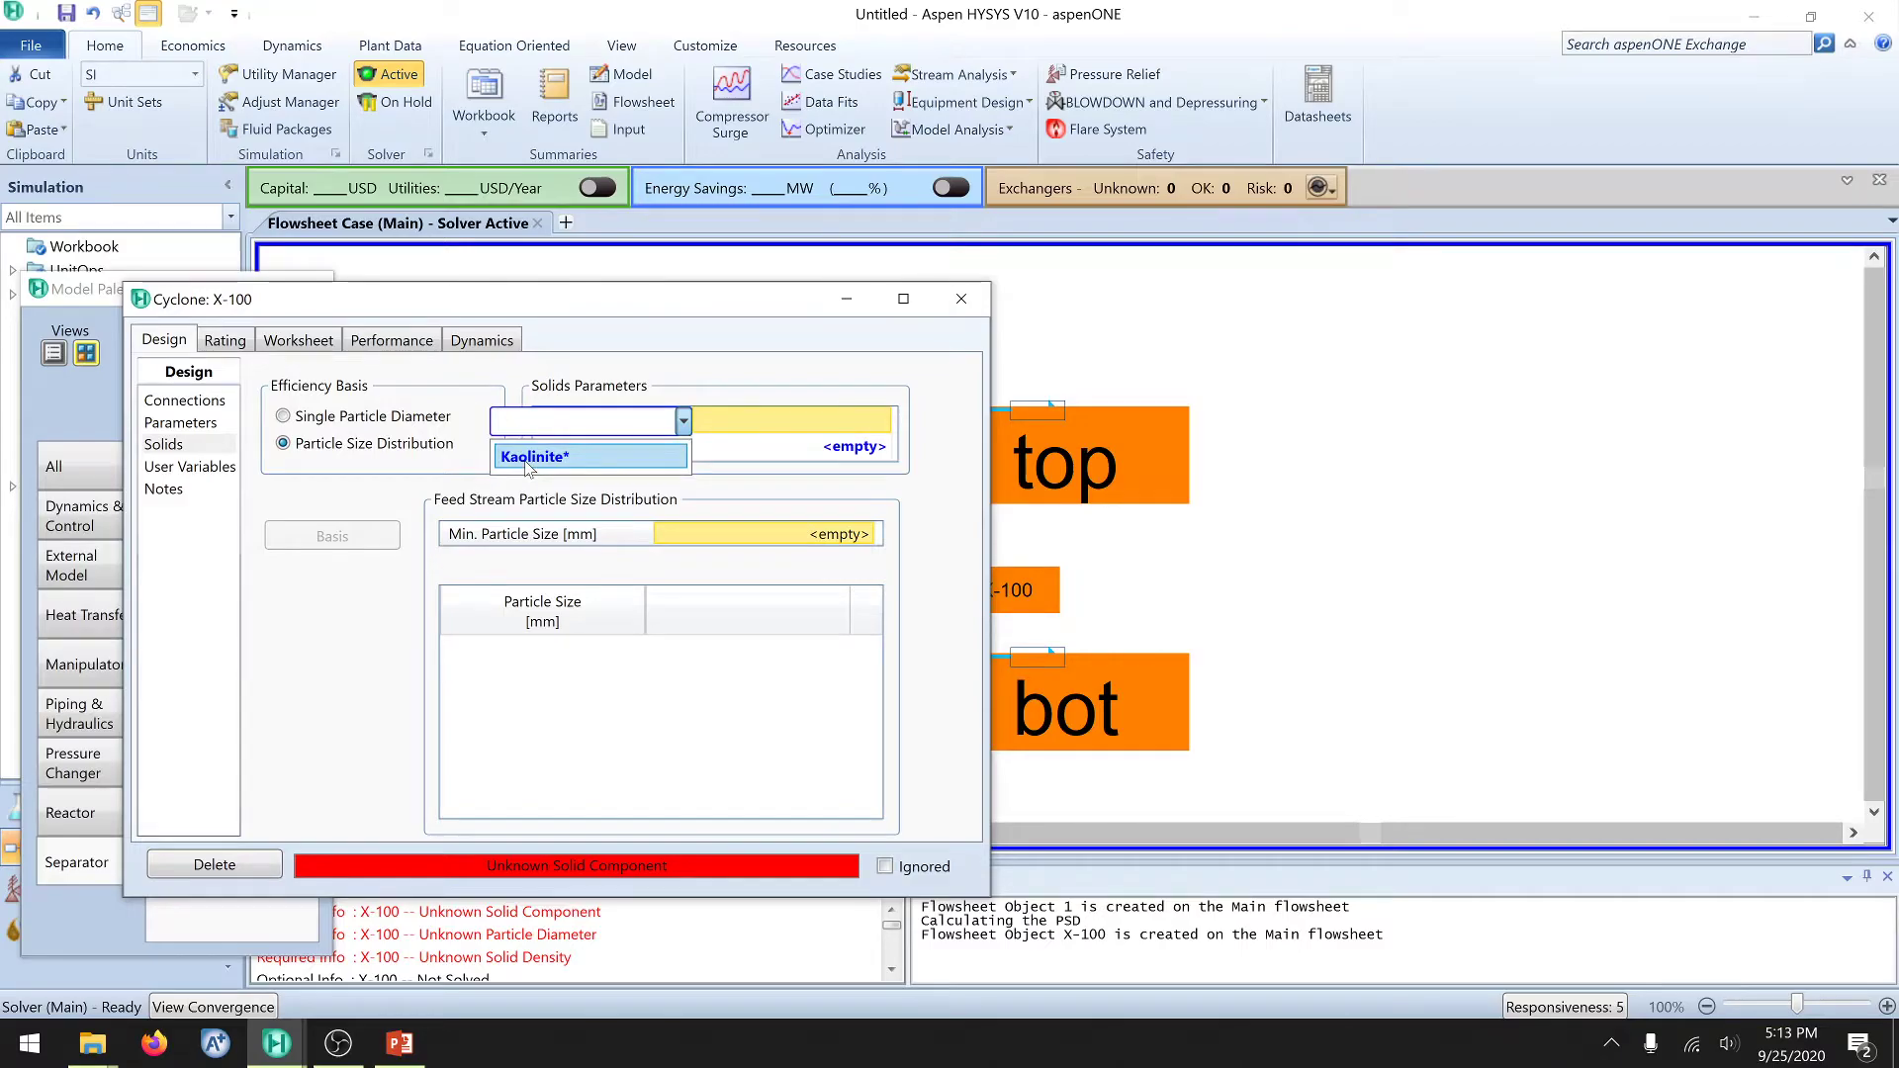
pyautogui.click(529, 460)
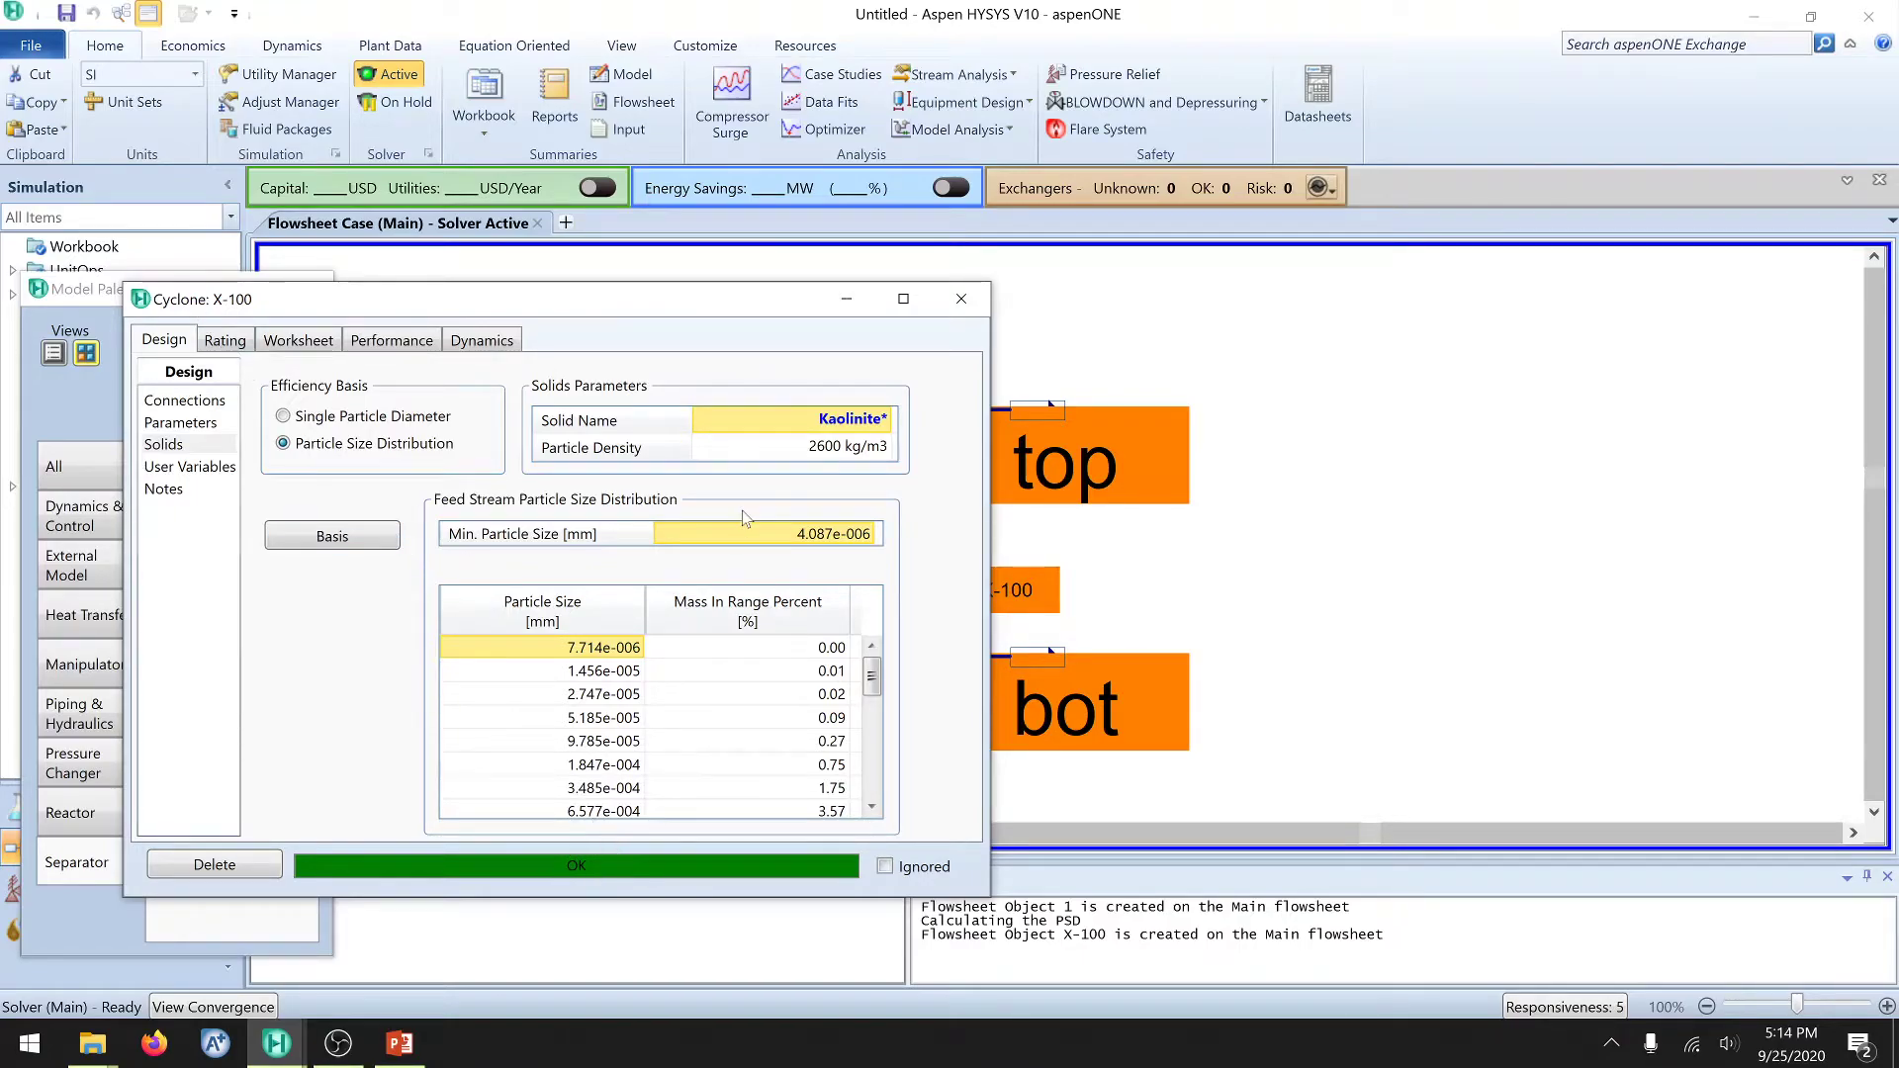
pyautogui.click(958, 303)
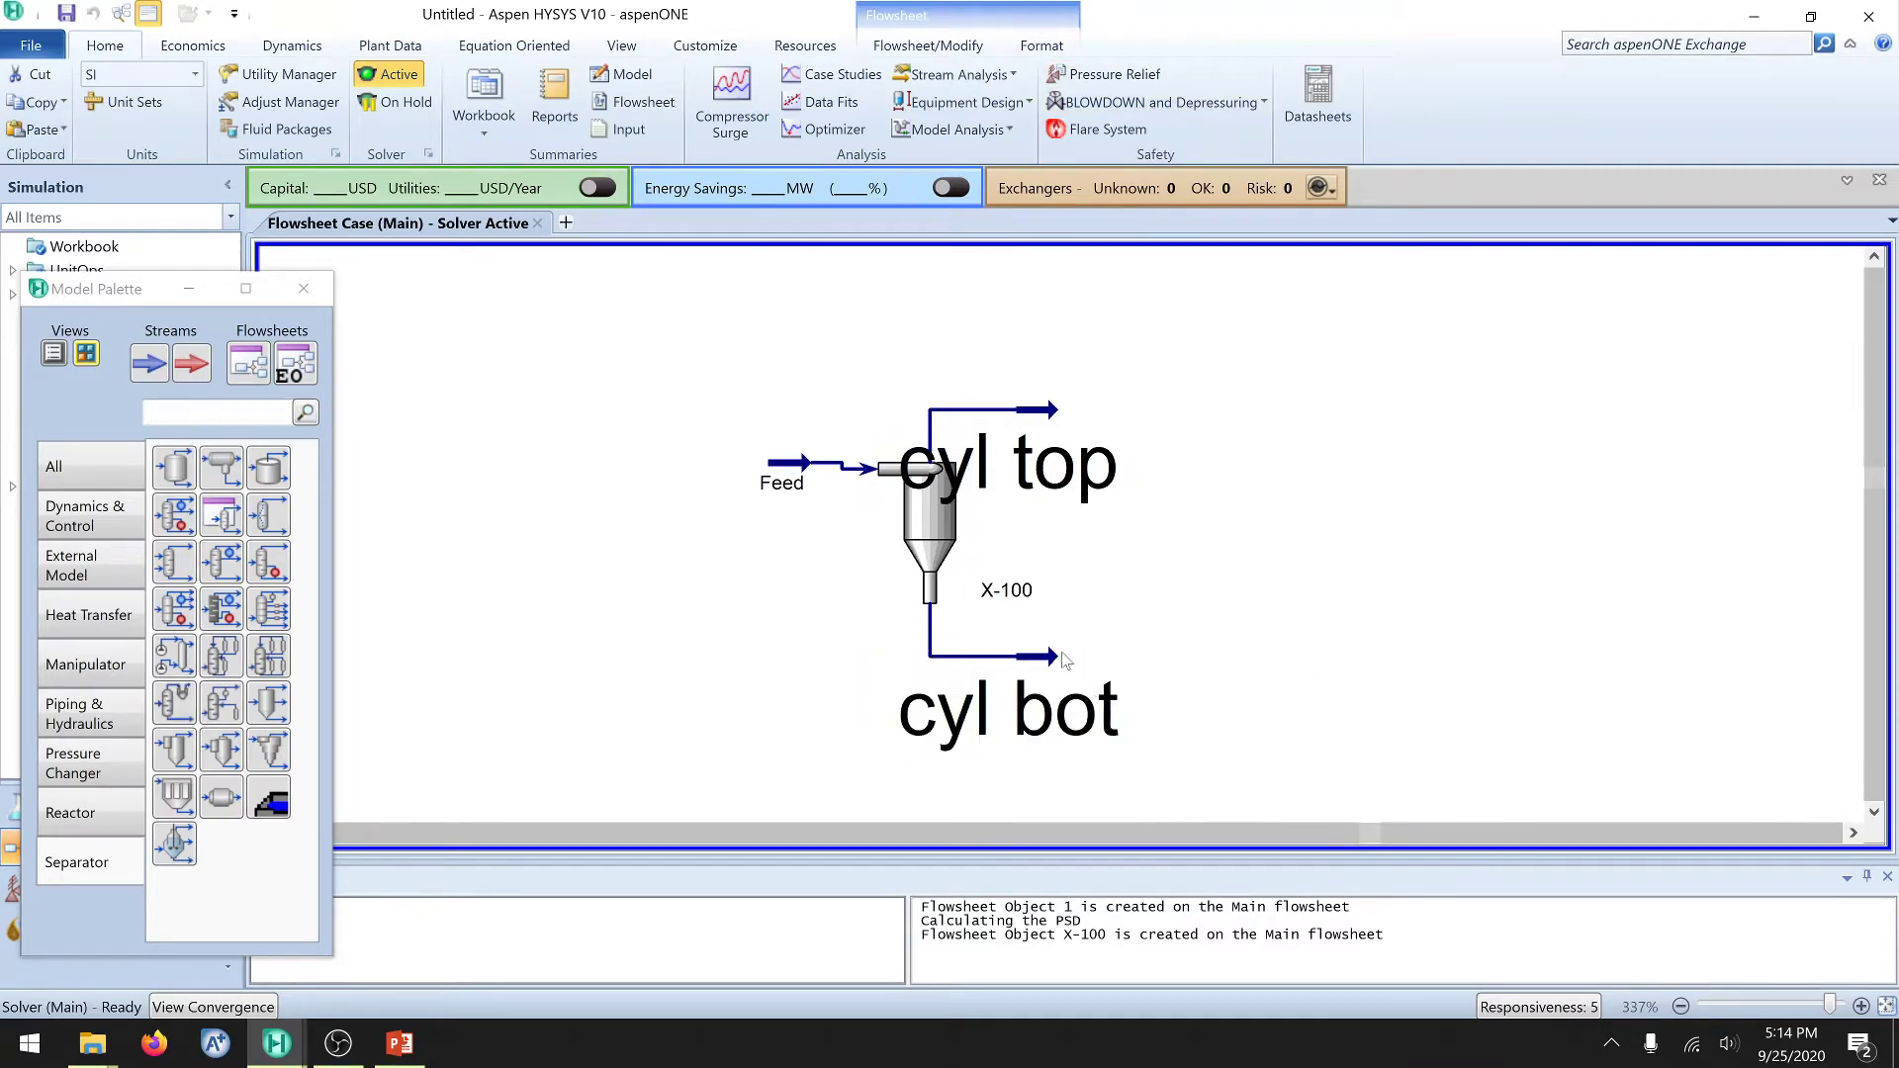
# Step: Shrink the cyl top, X-100 and cyl bot labels to font size 4, then open cyl top
pyautogui.moveTo(1295, 755); pyautogui.dragTo(888, 378)
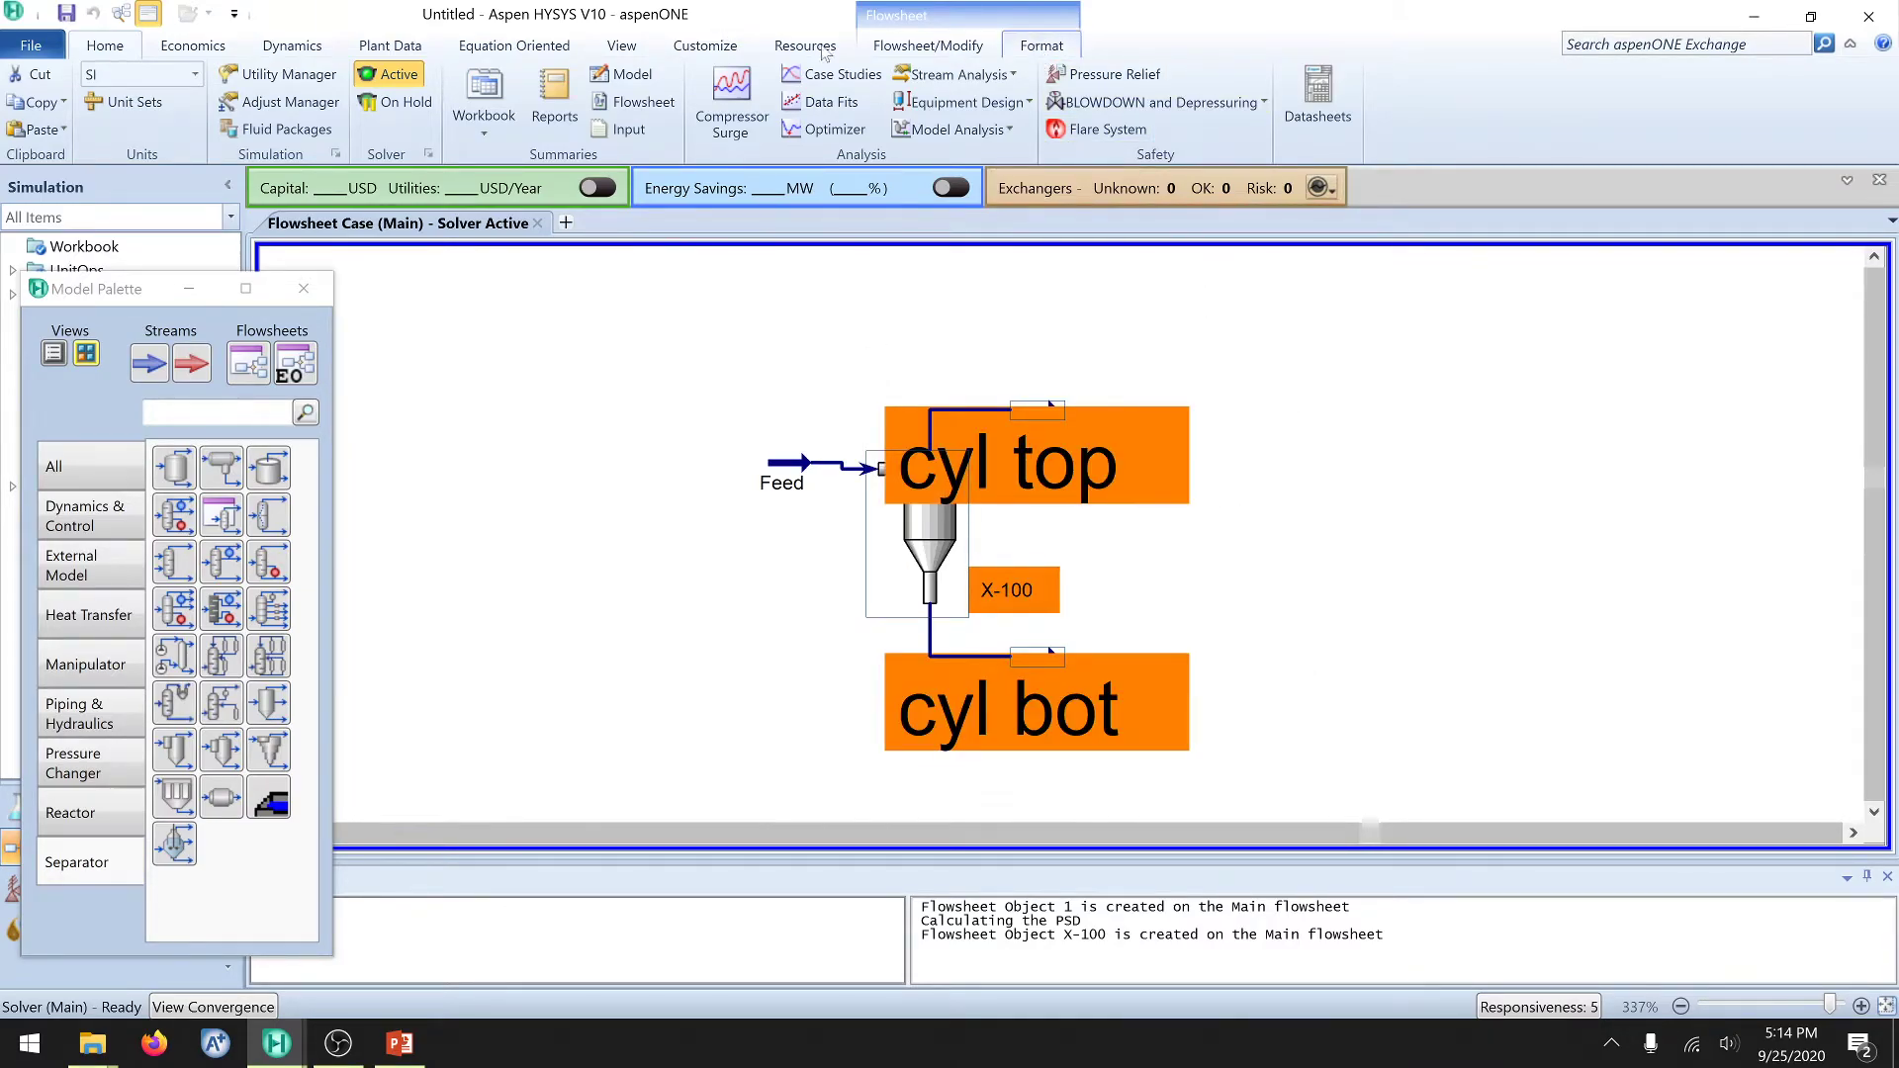
pyautogui.click(1042, 45)
pyautogui.click(291, 75)
pyautogui.click(260, 130)
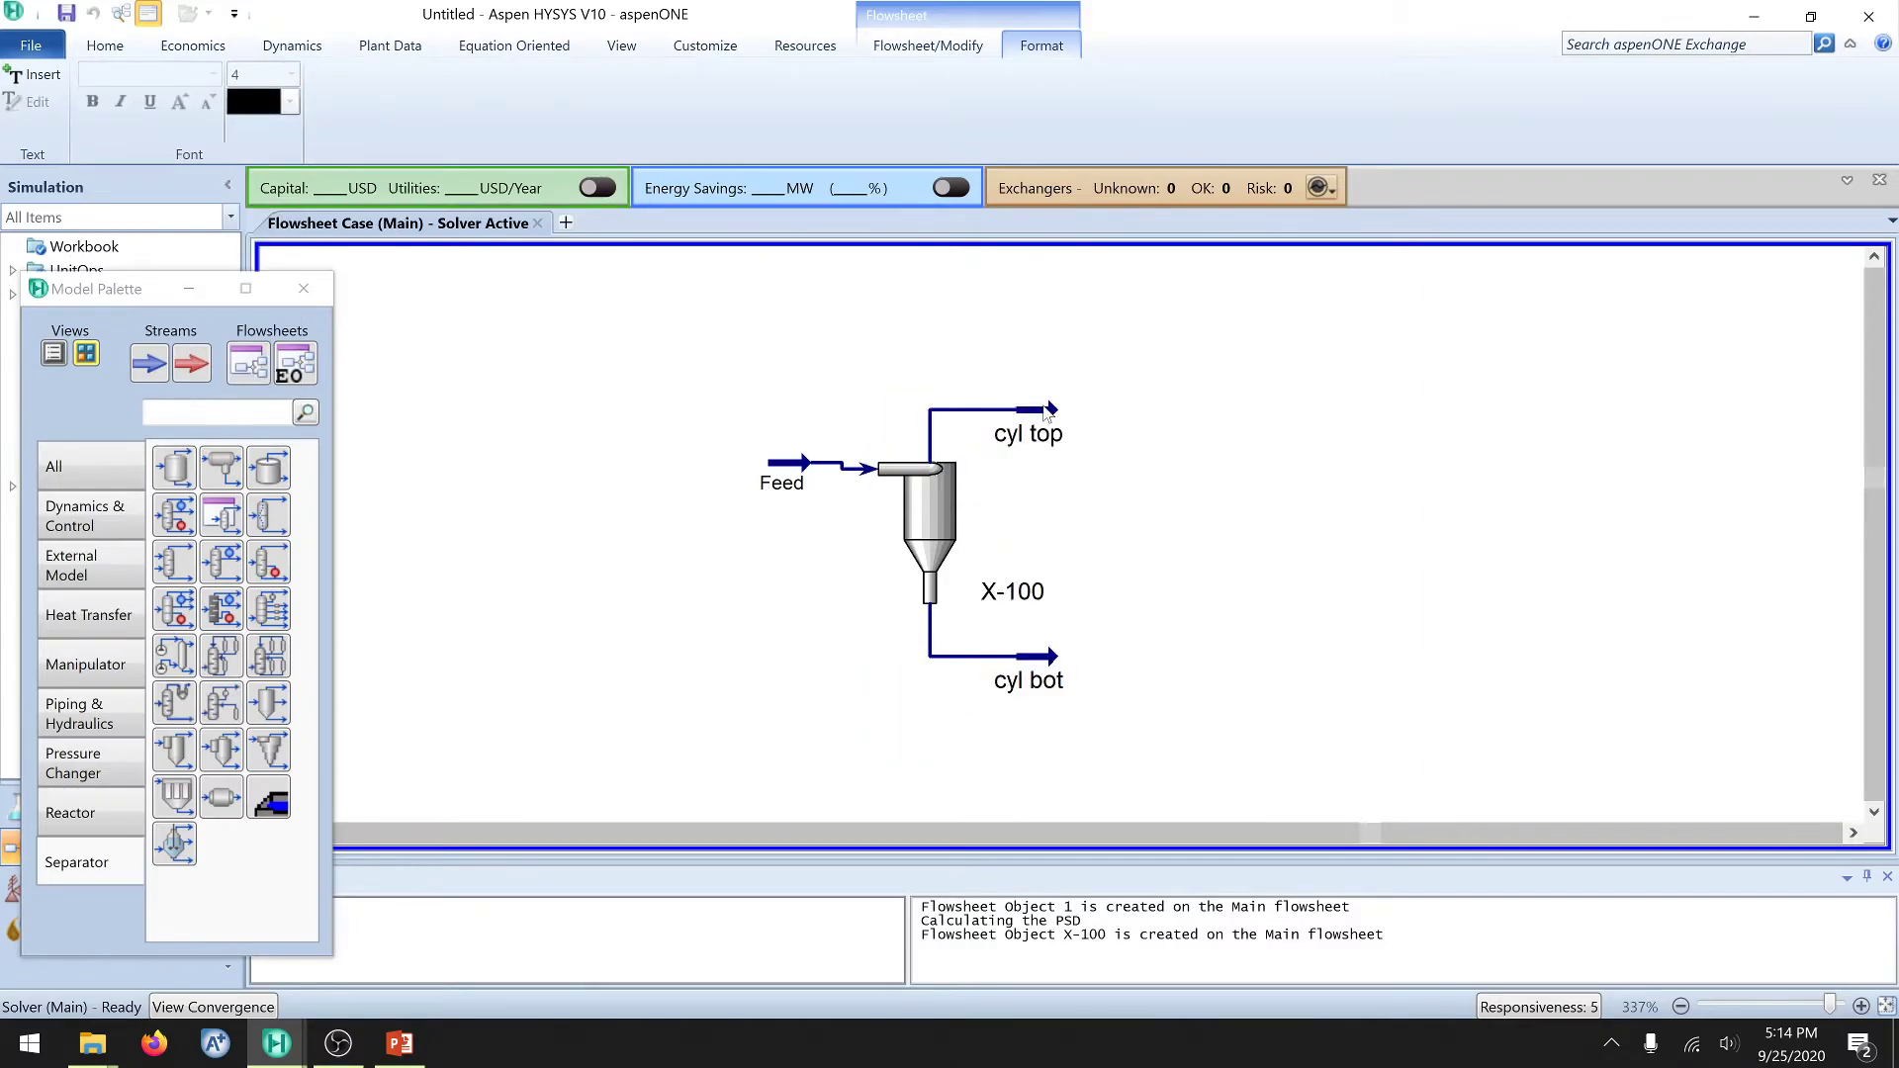
pyautogui.click(1044, 415)
pyautogui.doubleClick(1033, 421)
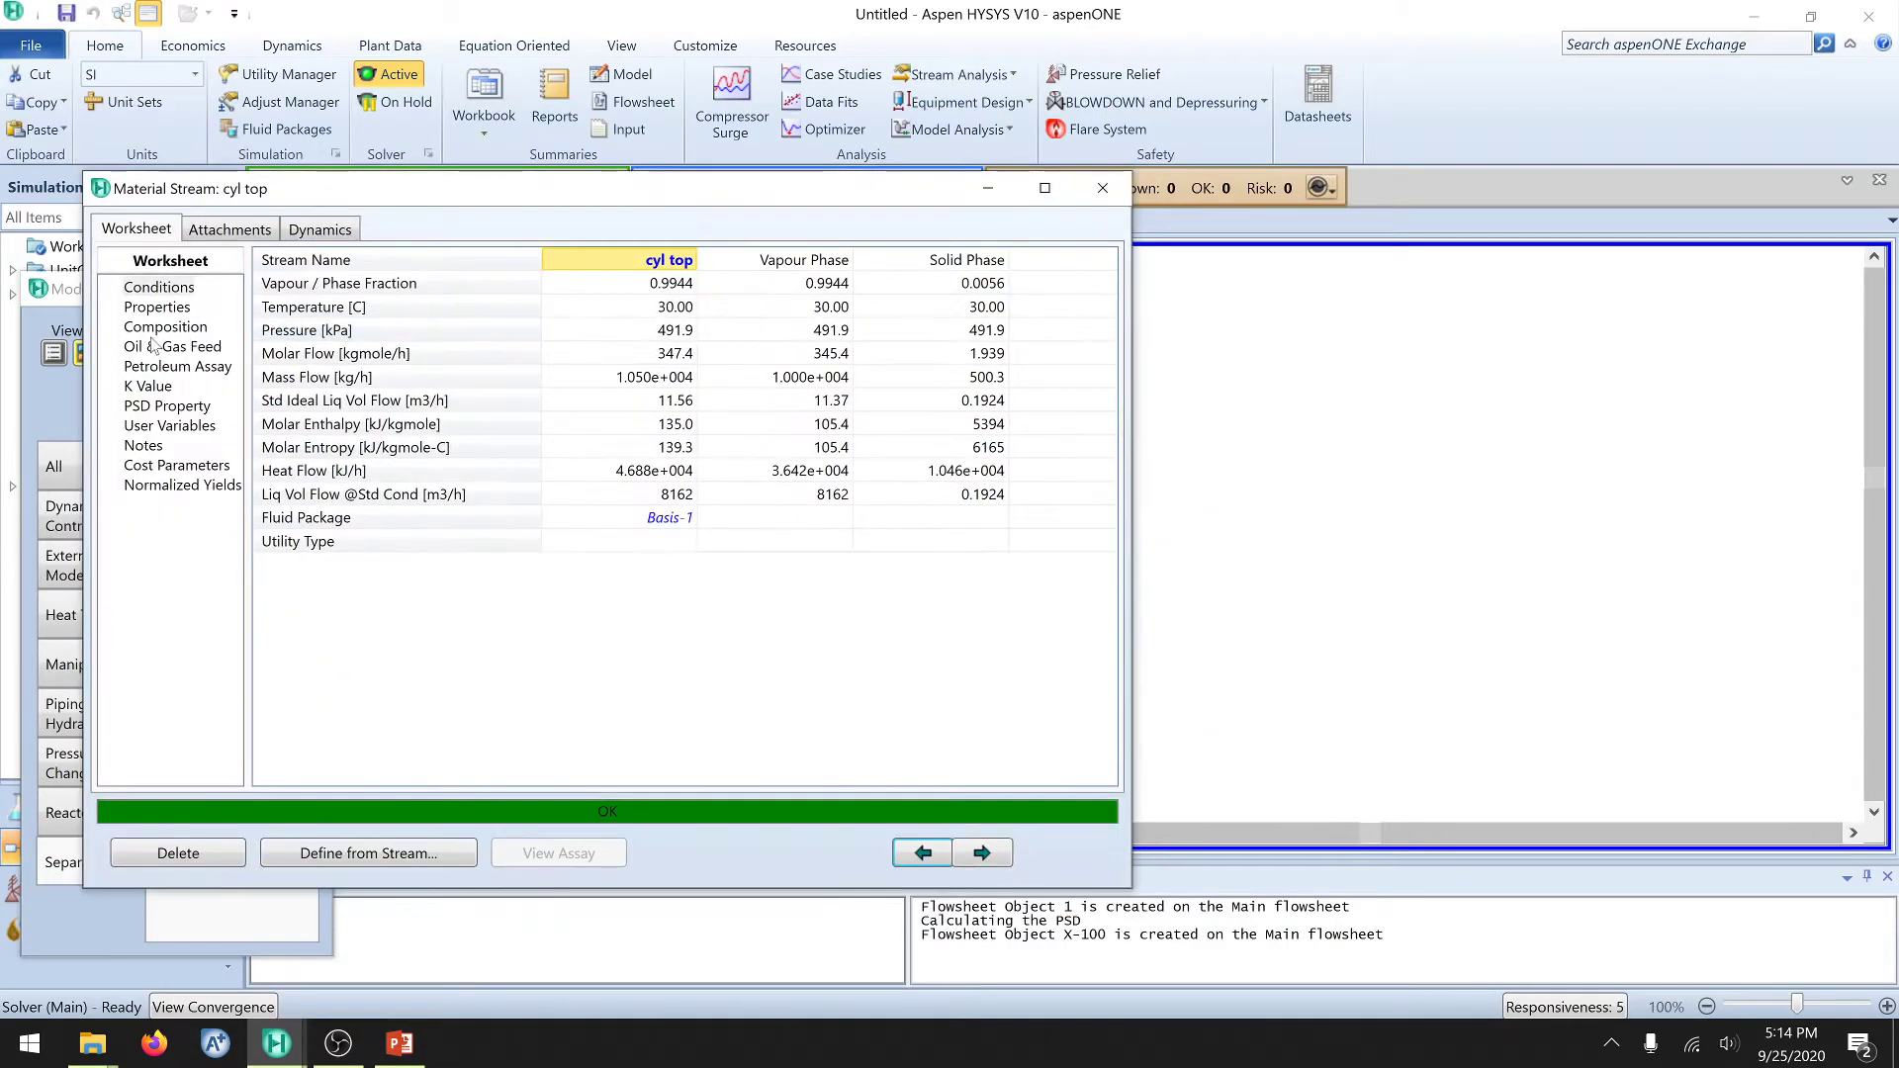
# Step: Review cyl top's composition and Kaolinite particle size distribution, then close the stream window
pyautogui.click(156, 330)
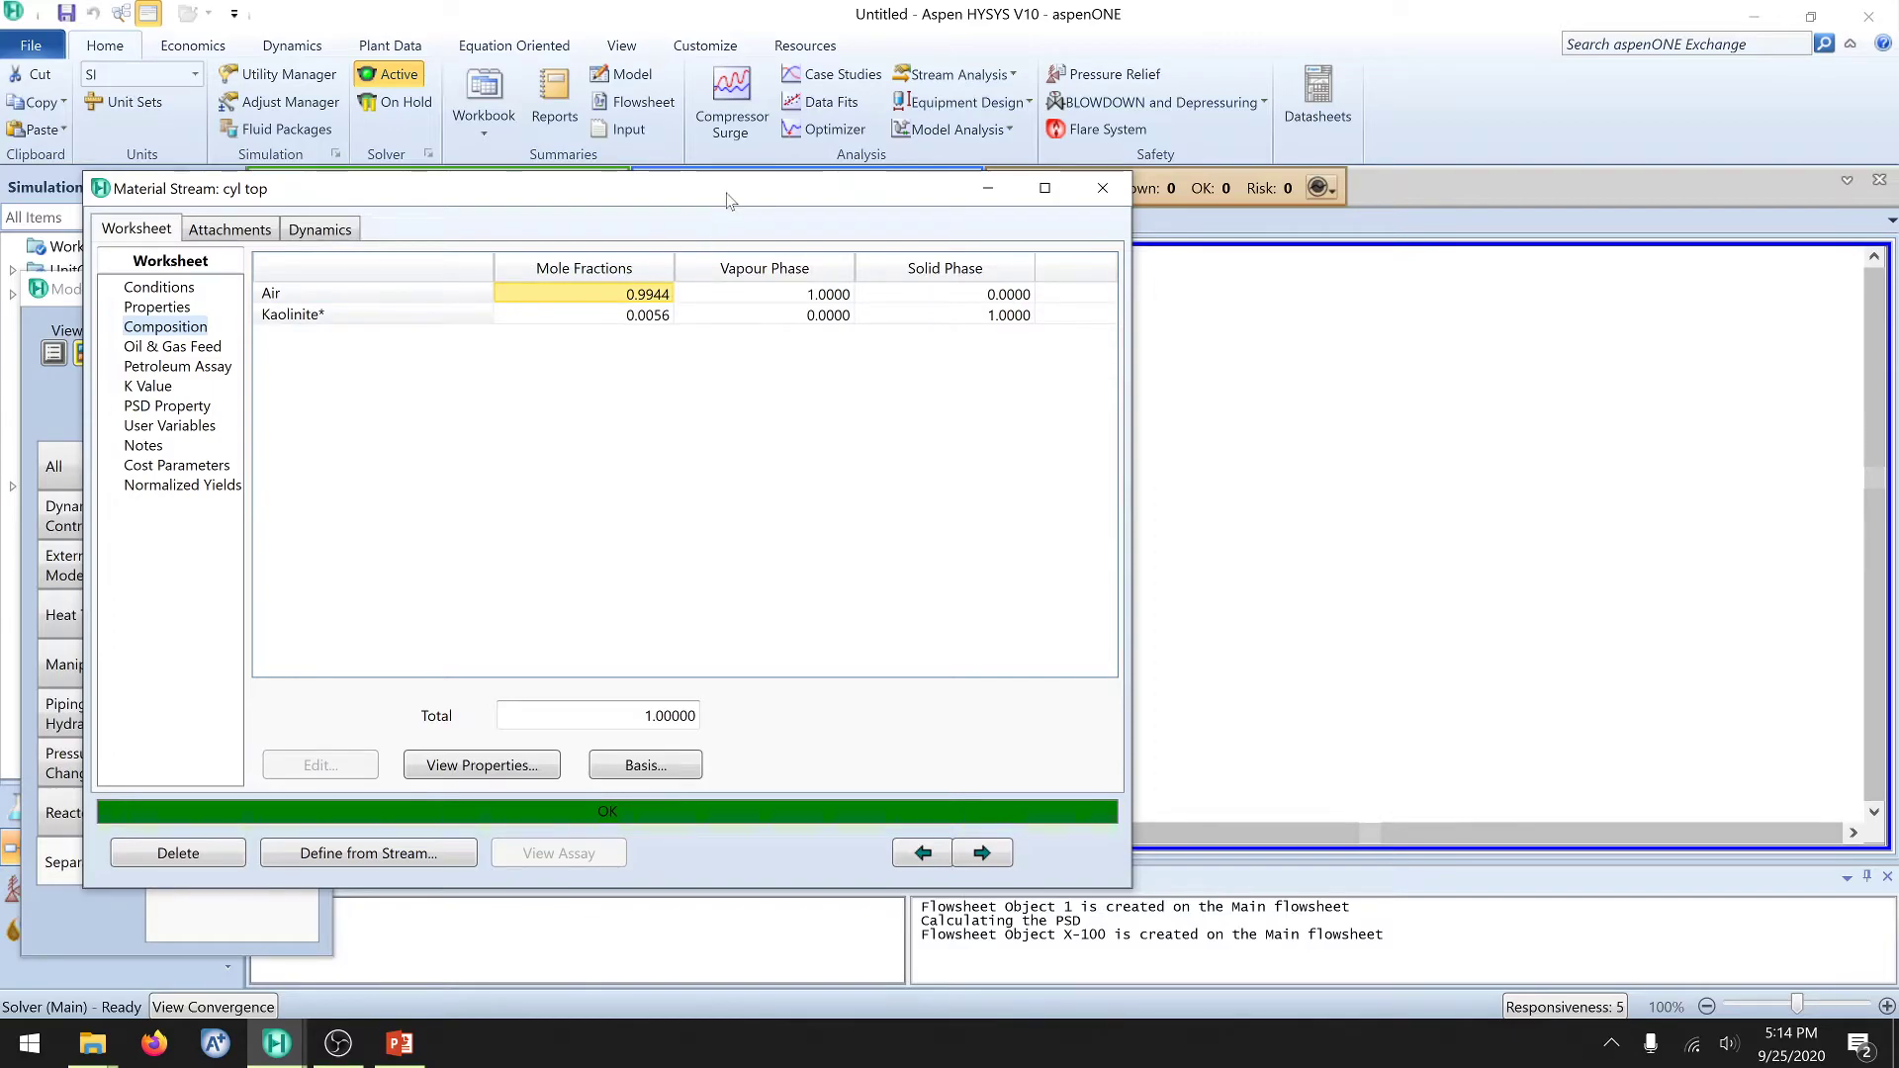
pyautogui.moveTo(729, 191); pyautogui.dragTo(713, 258)
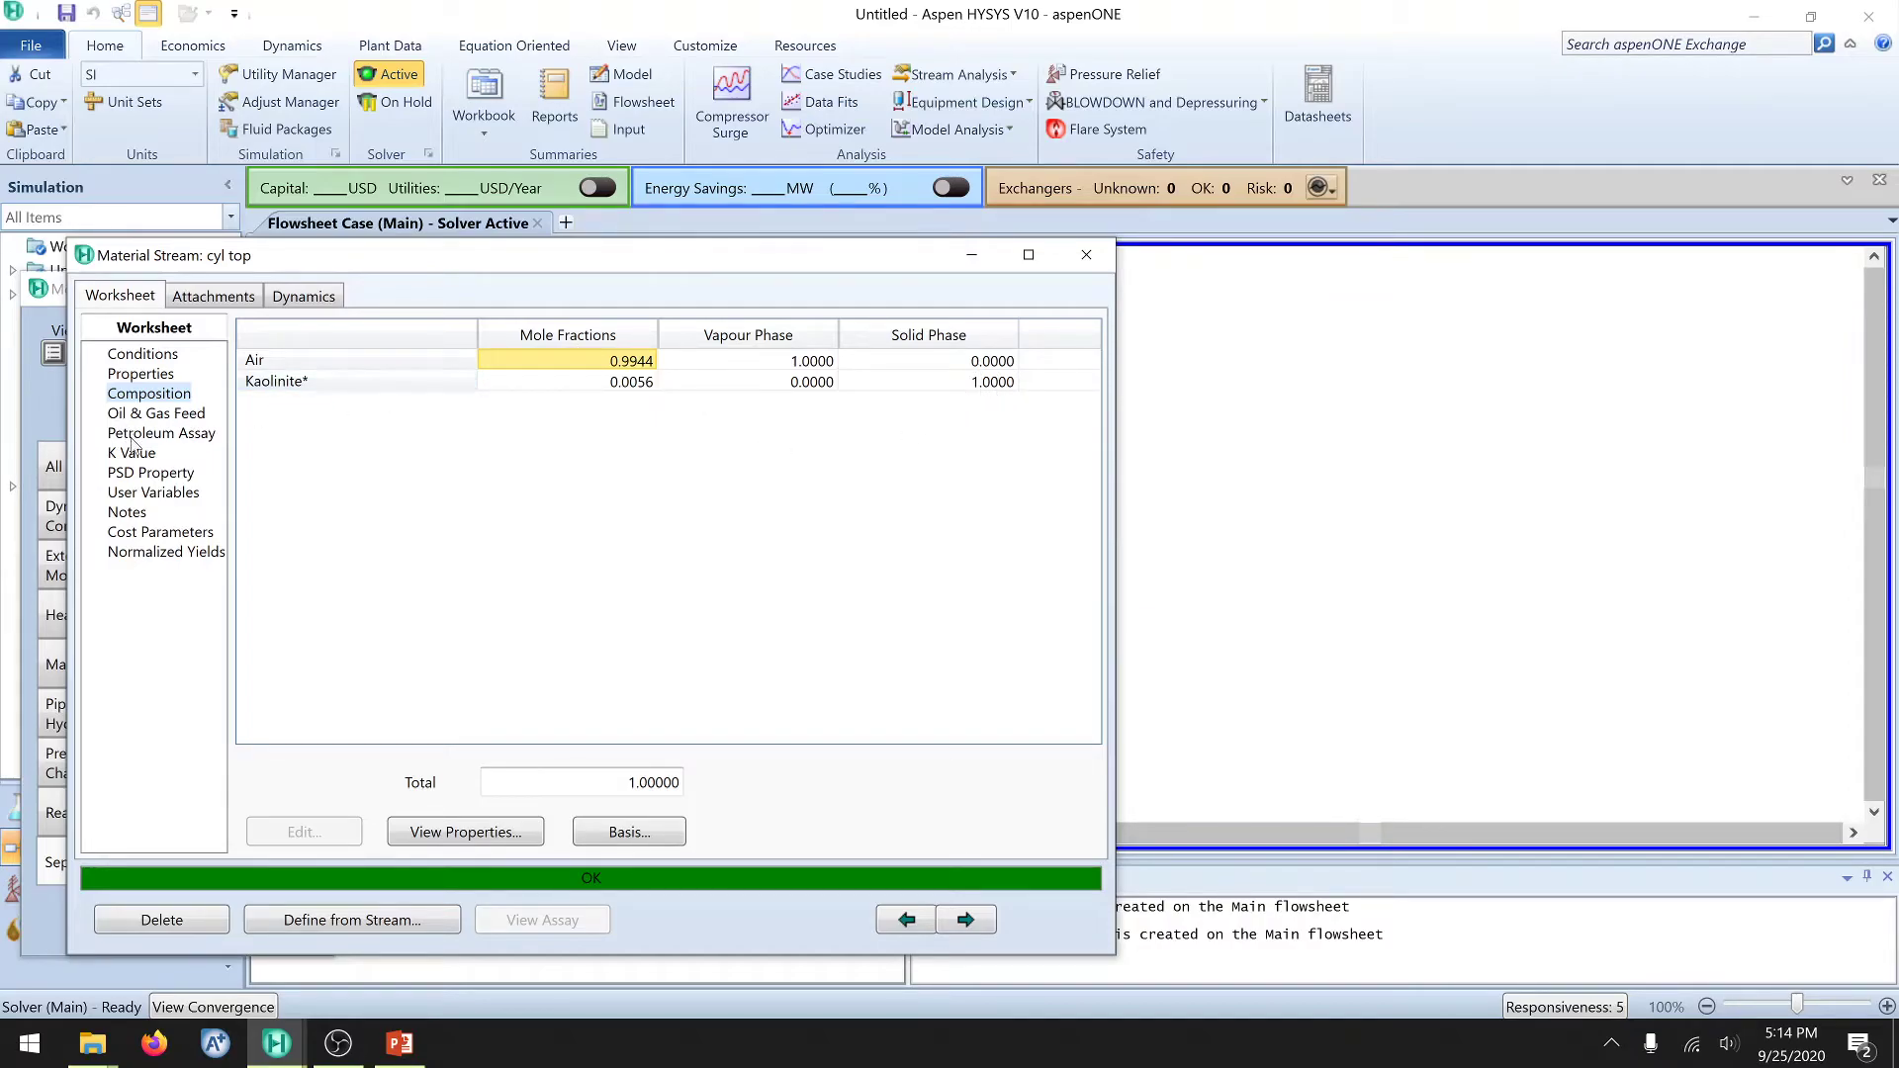
pyautogui.click(148, 473)
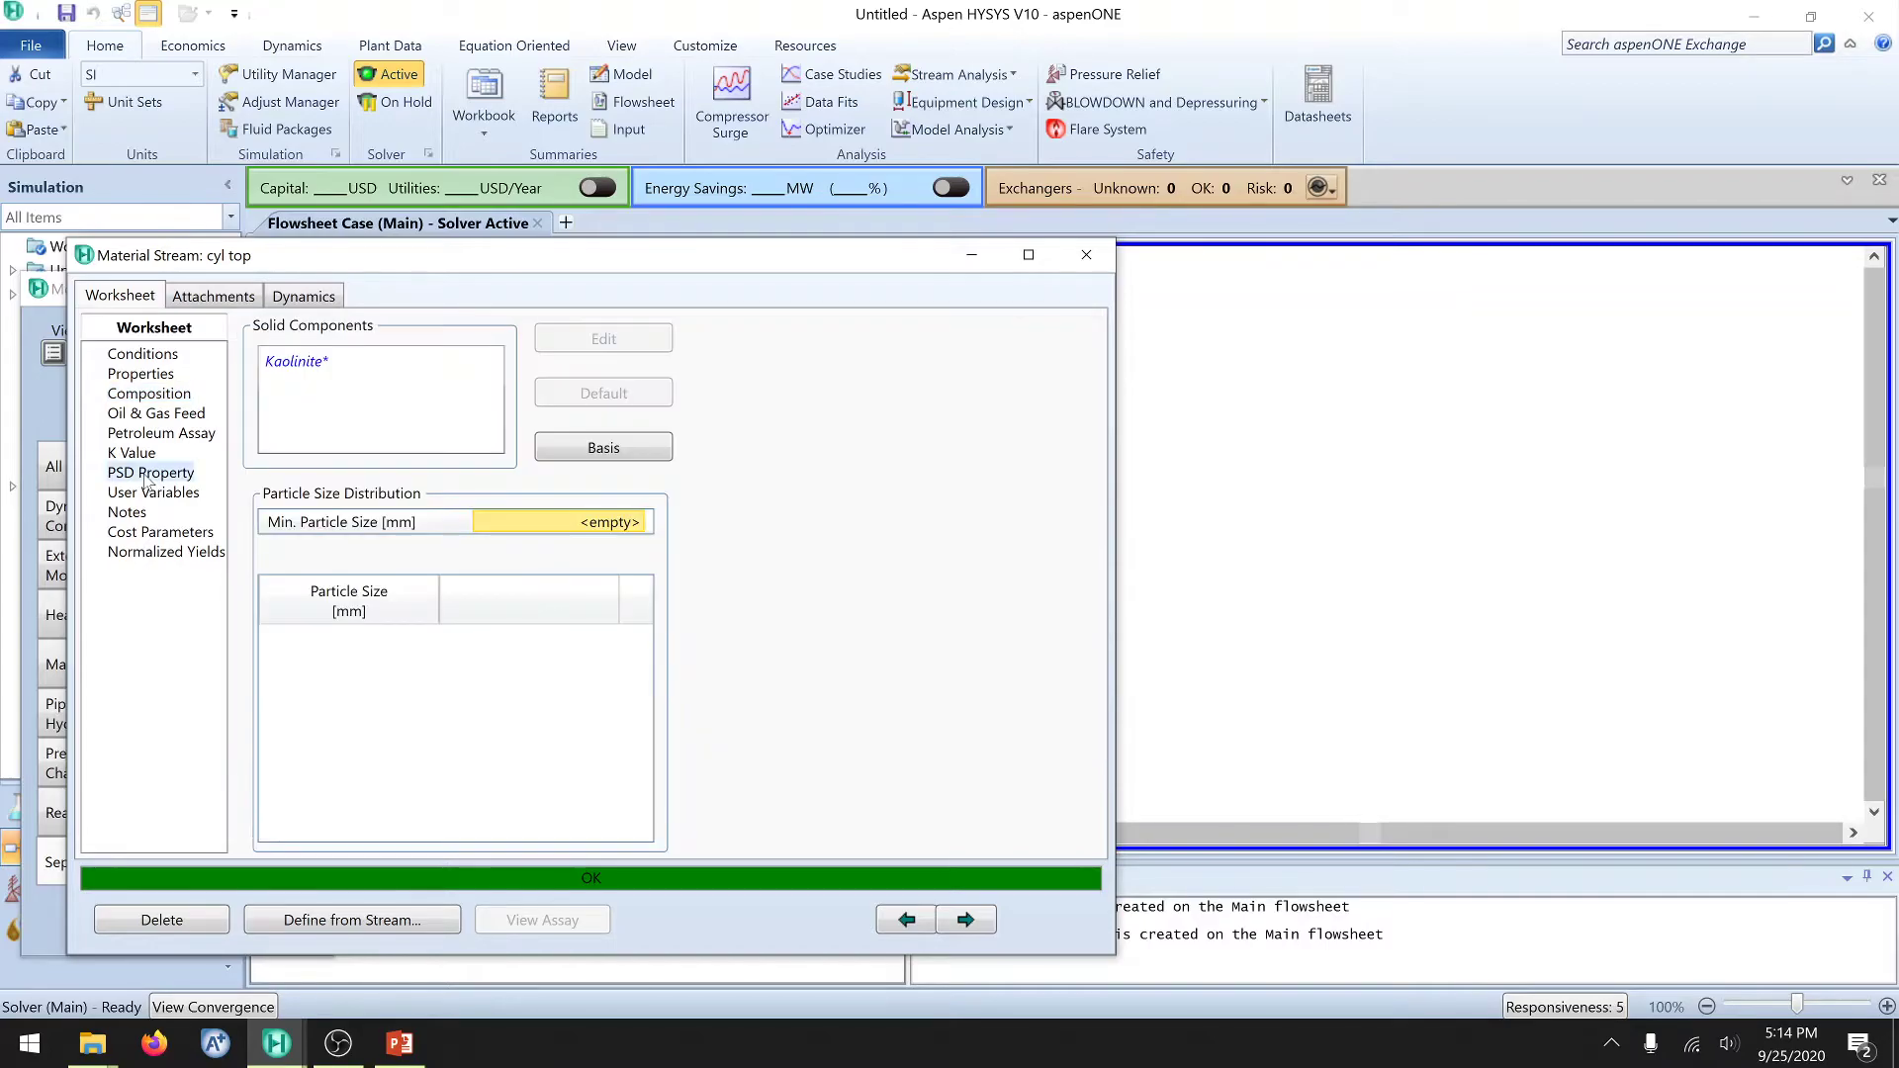
pyautogui.click(285, 364)
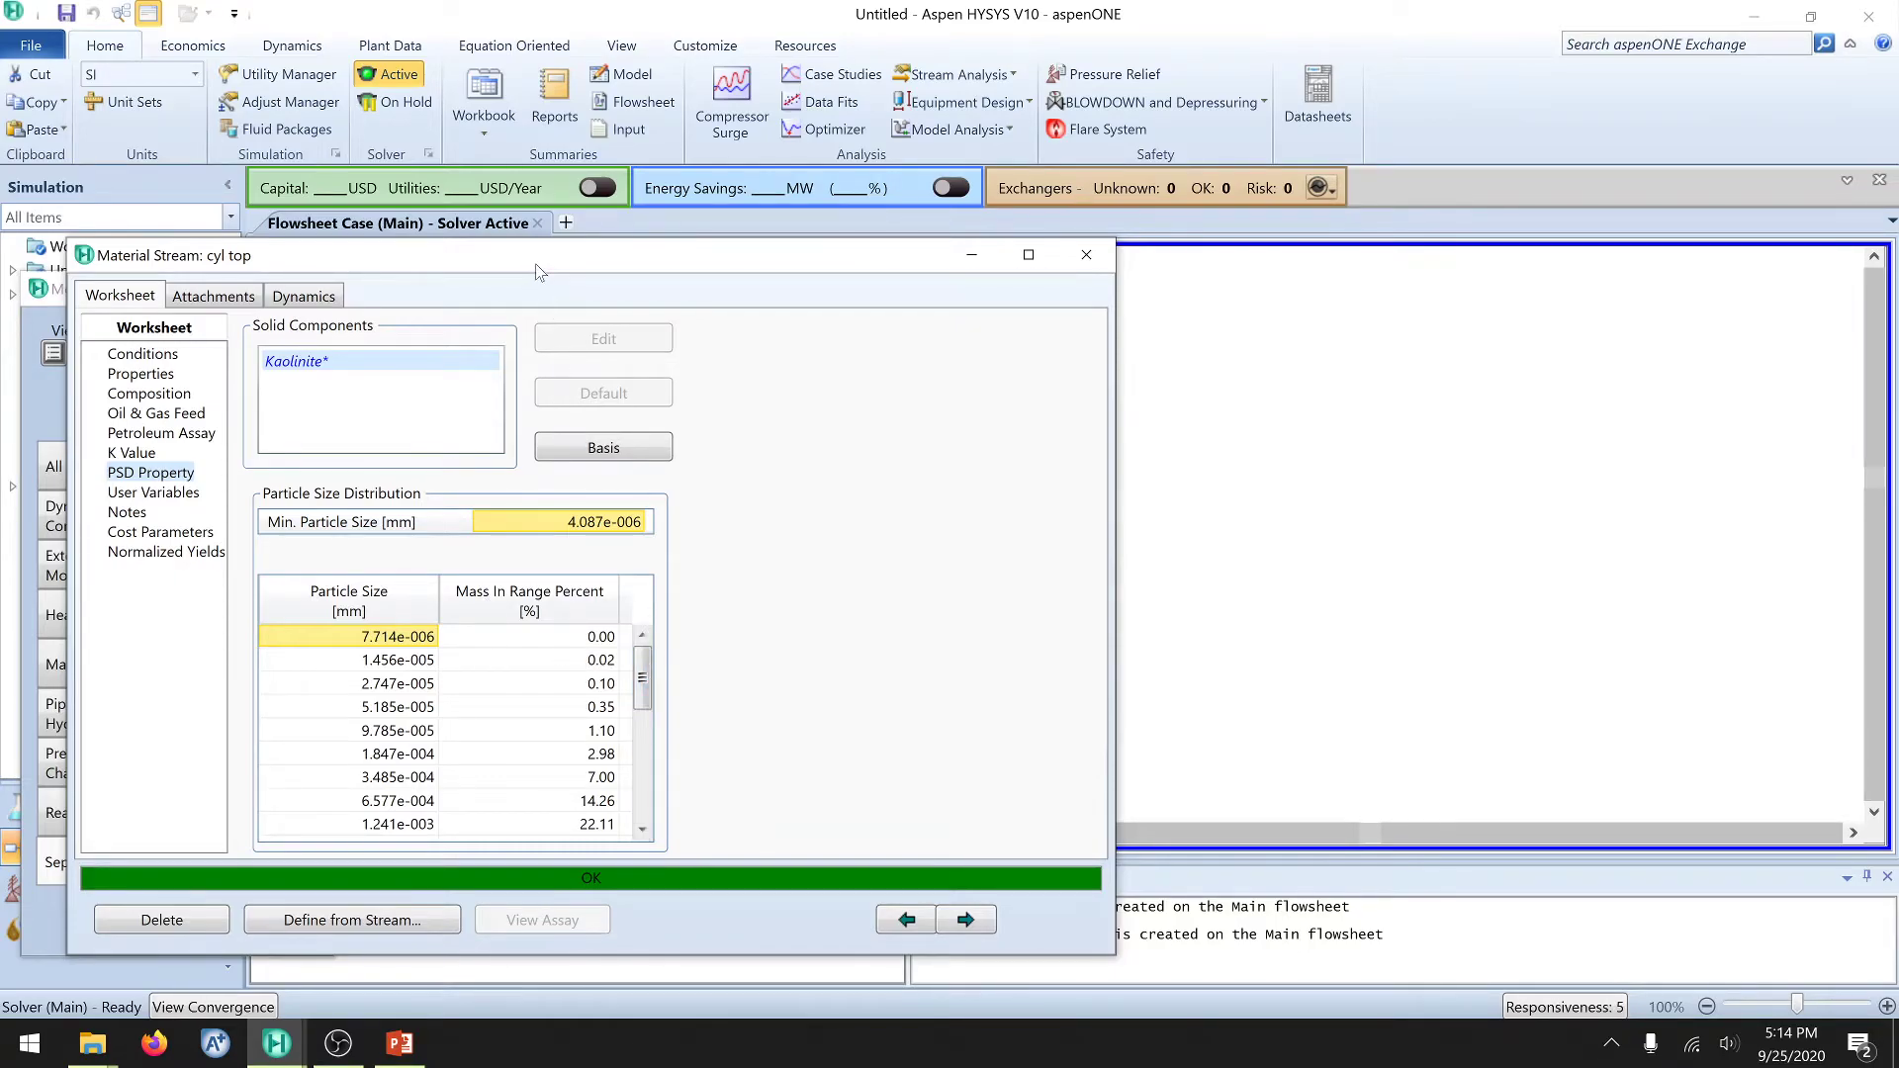
pyautogui.moveTo(539, 272); pyautogui.dragTo(530, 183)
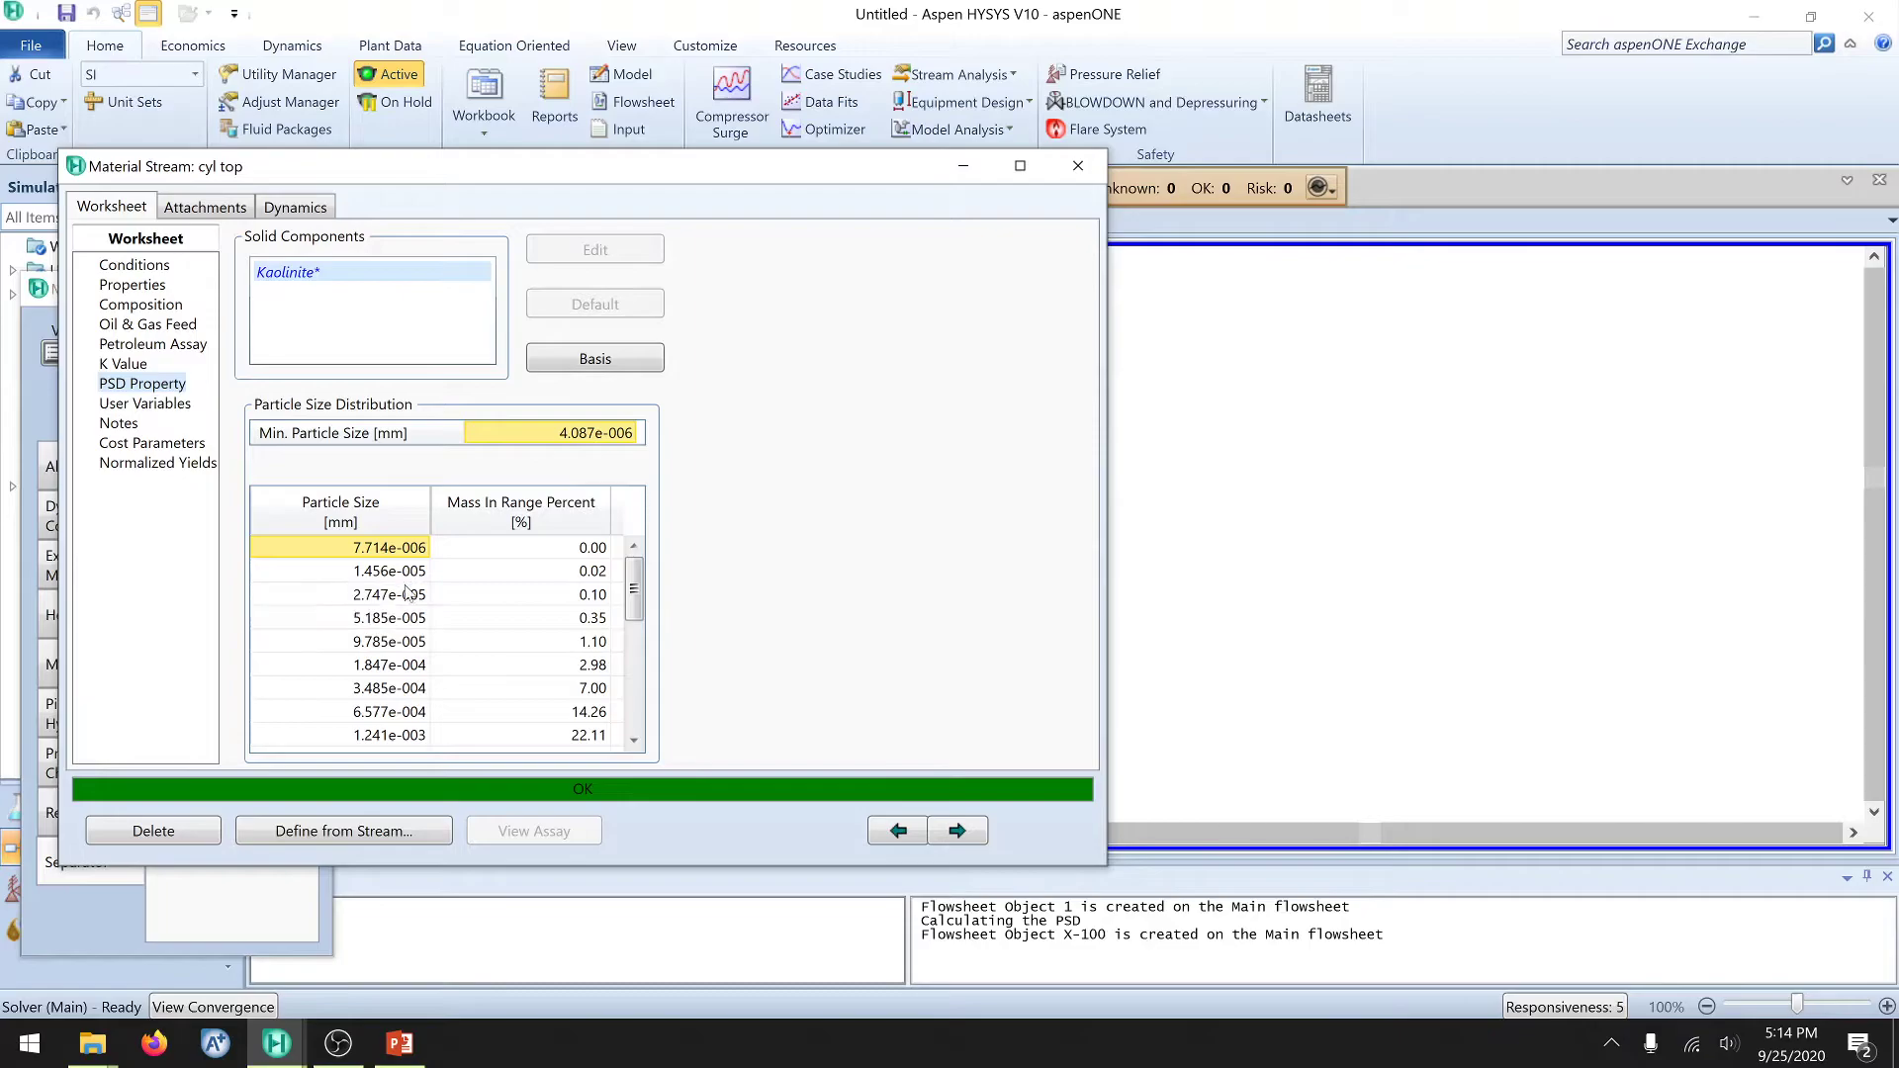
pyautogui.moveTo(635, 597); pyautogui.dragTo(637, 693)
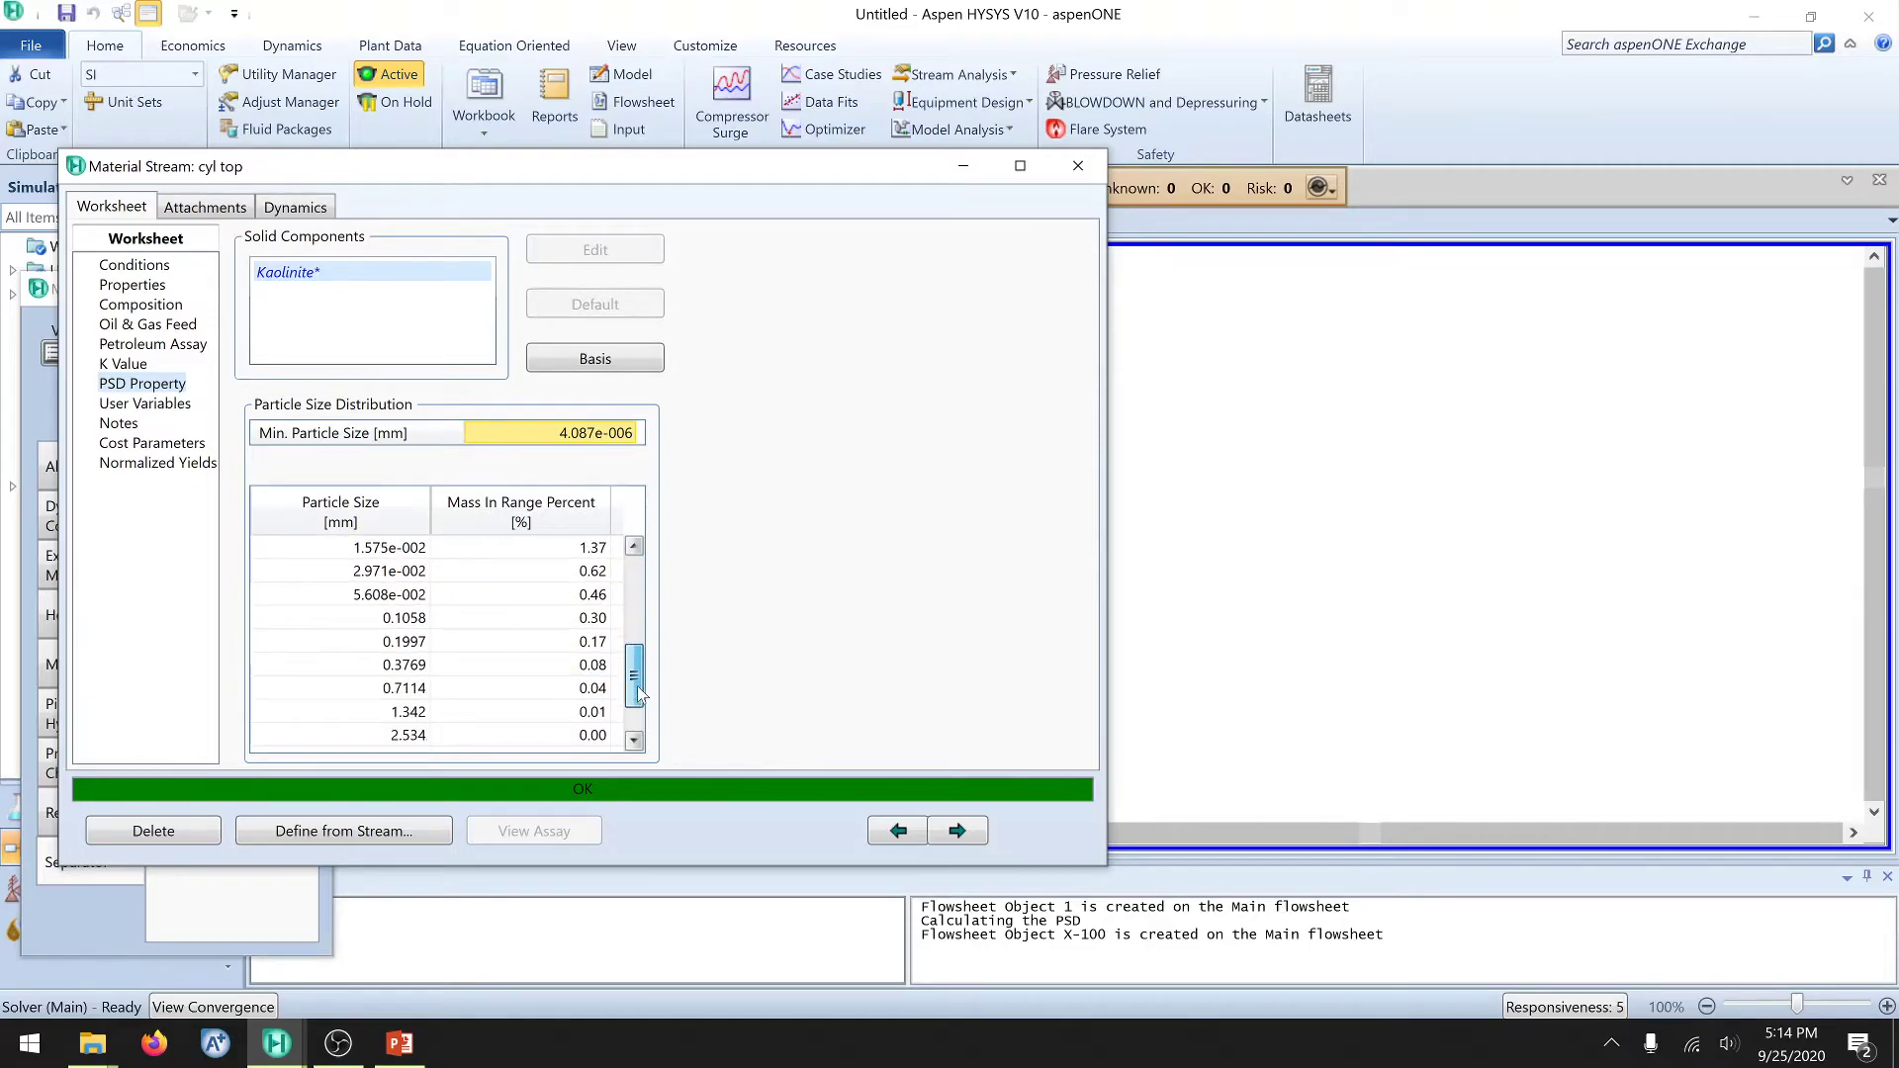
pyautogui.moveTo(408, 712)
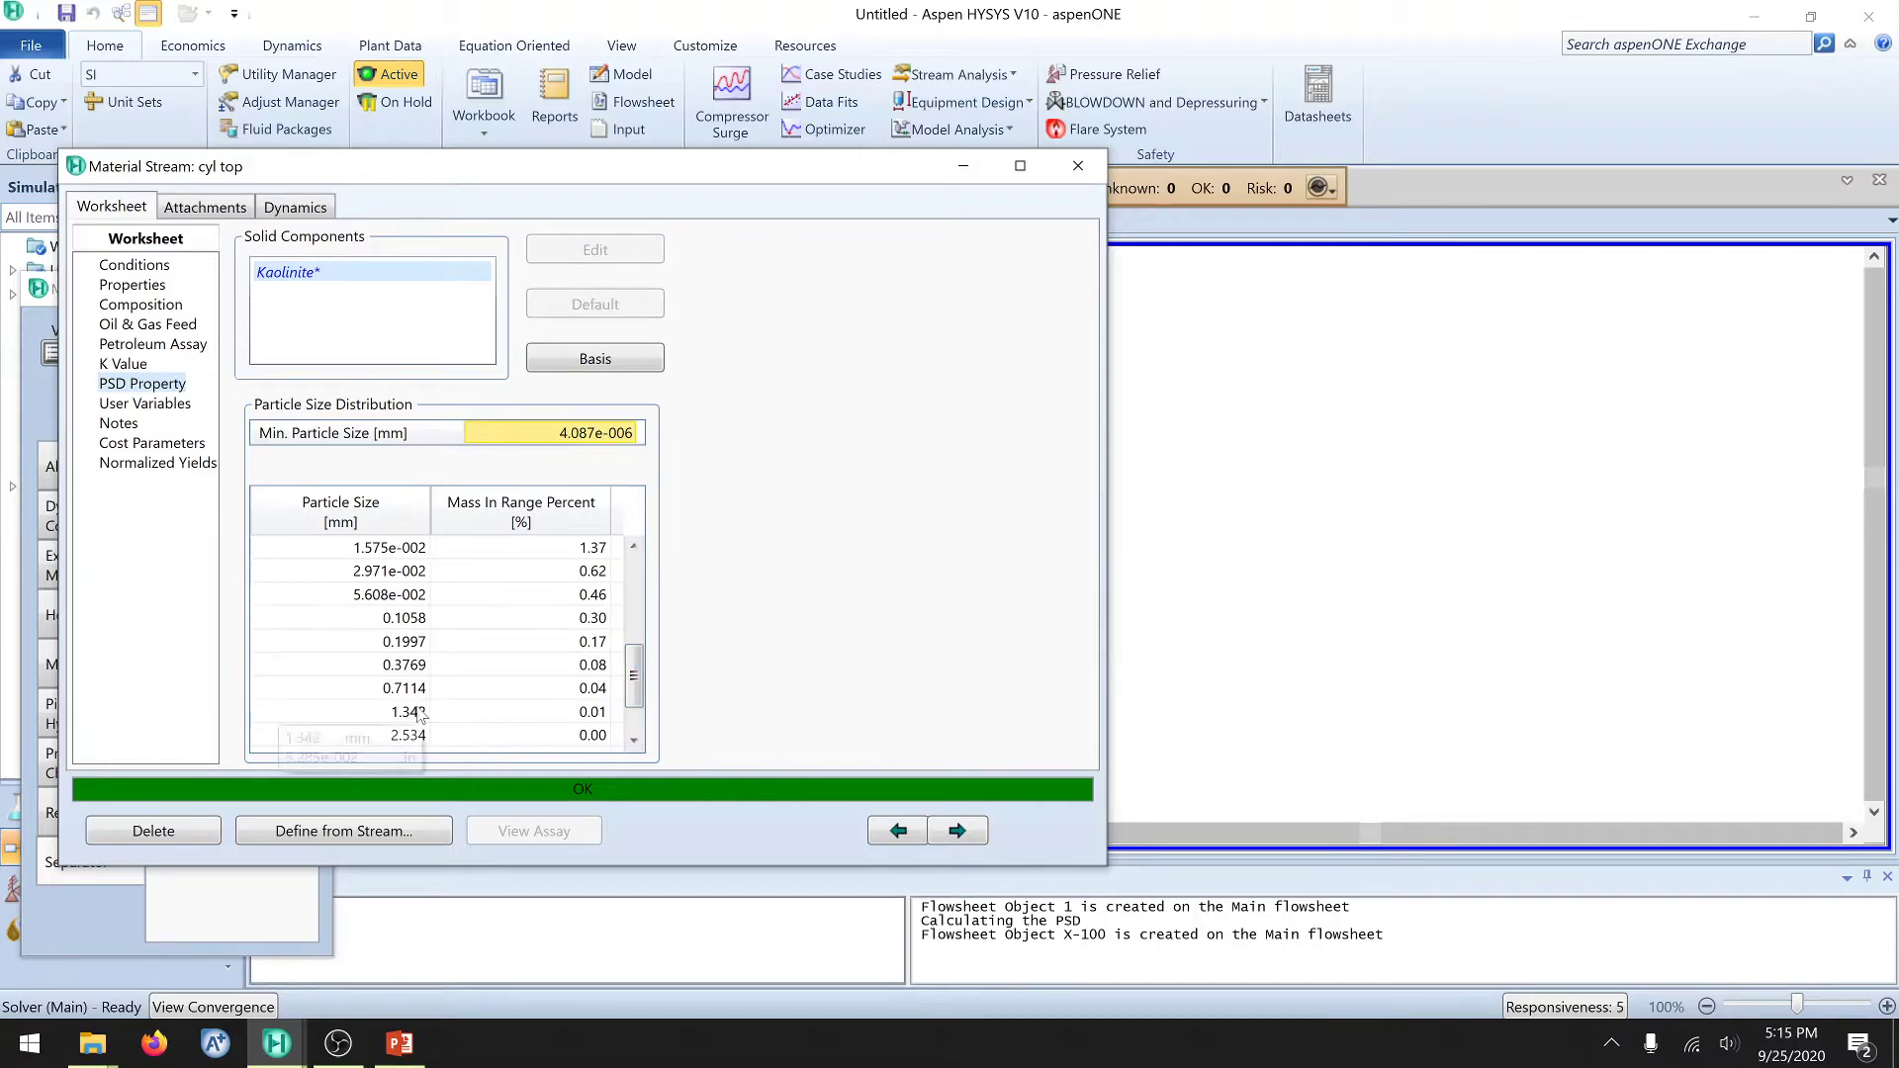
pyautogui.click(420, 705)
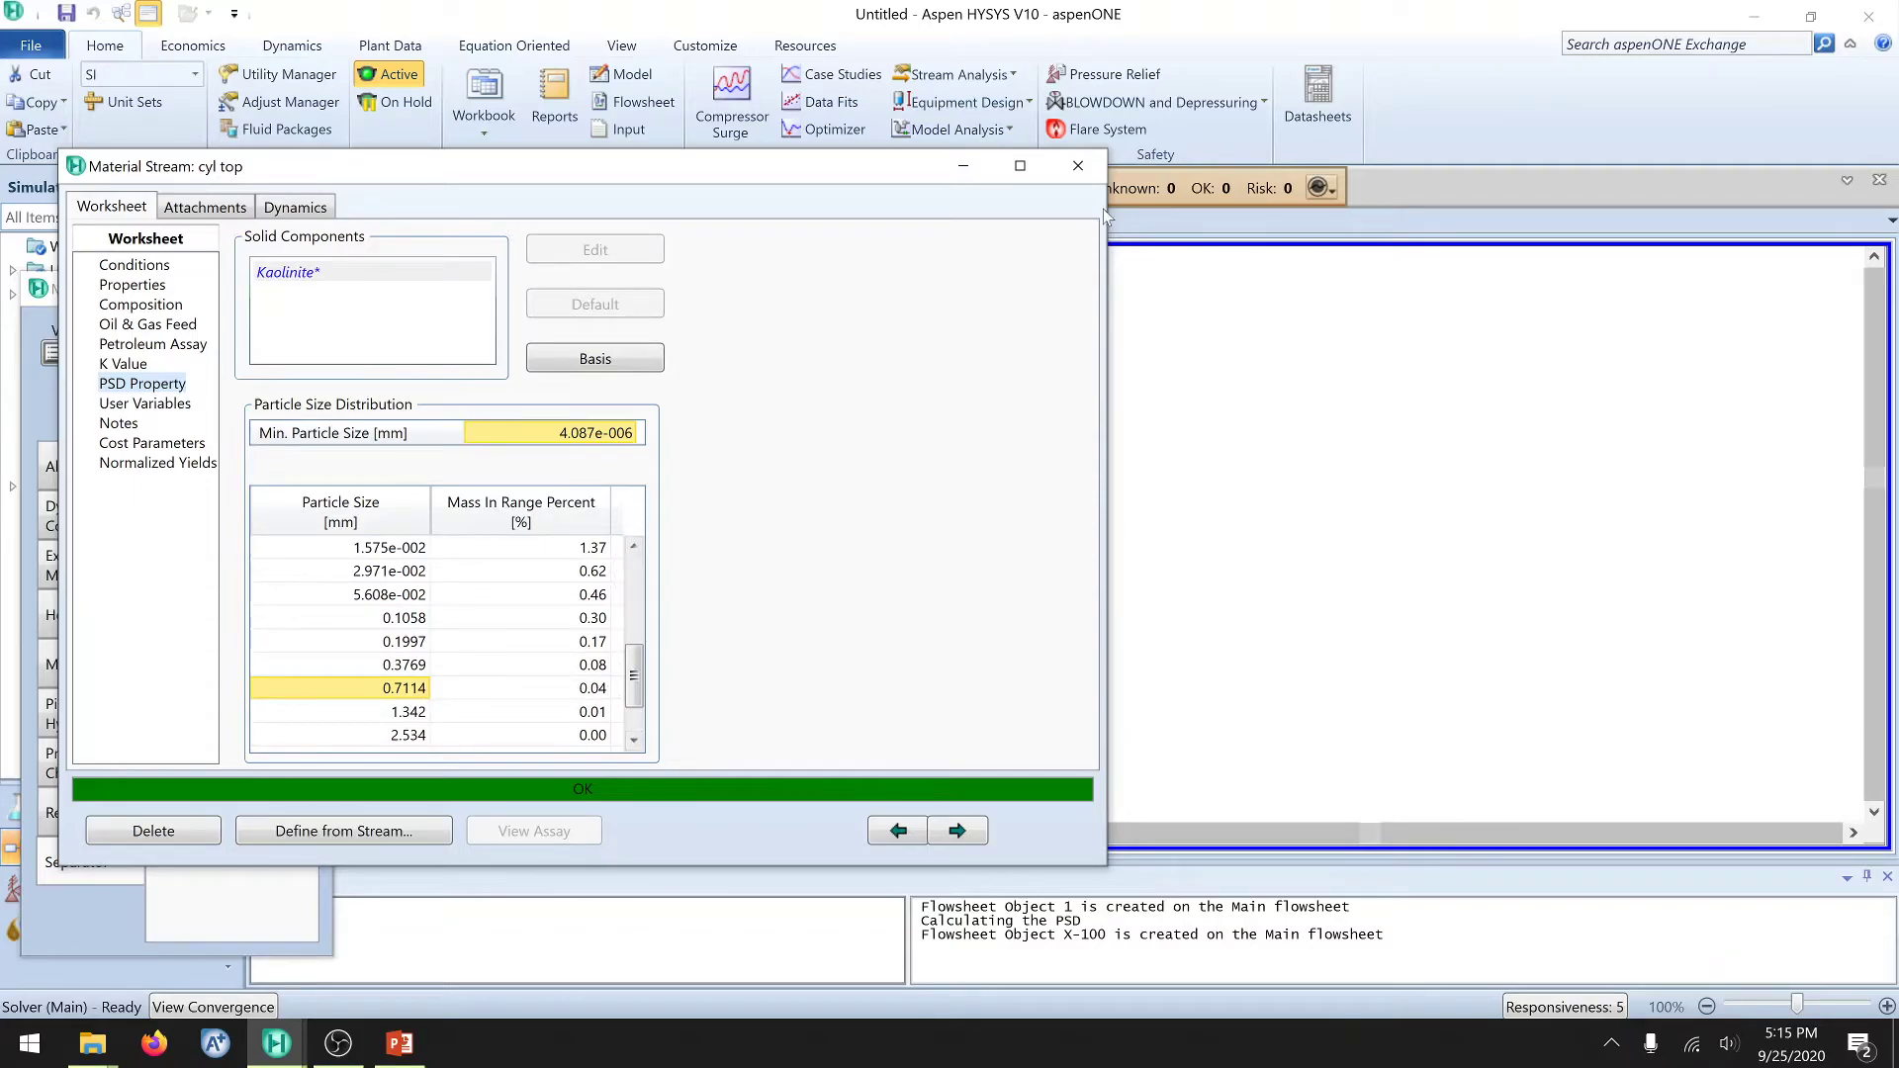
pyautogui.click(1077, 165)
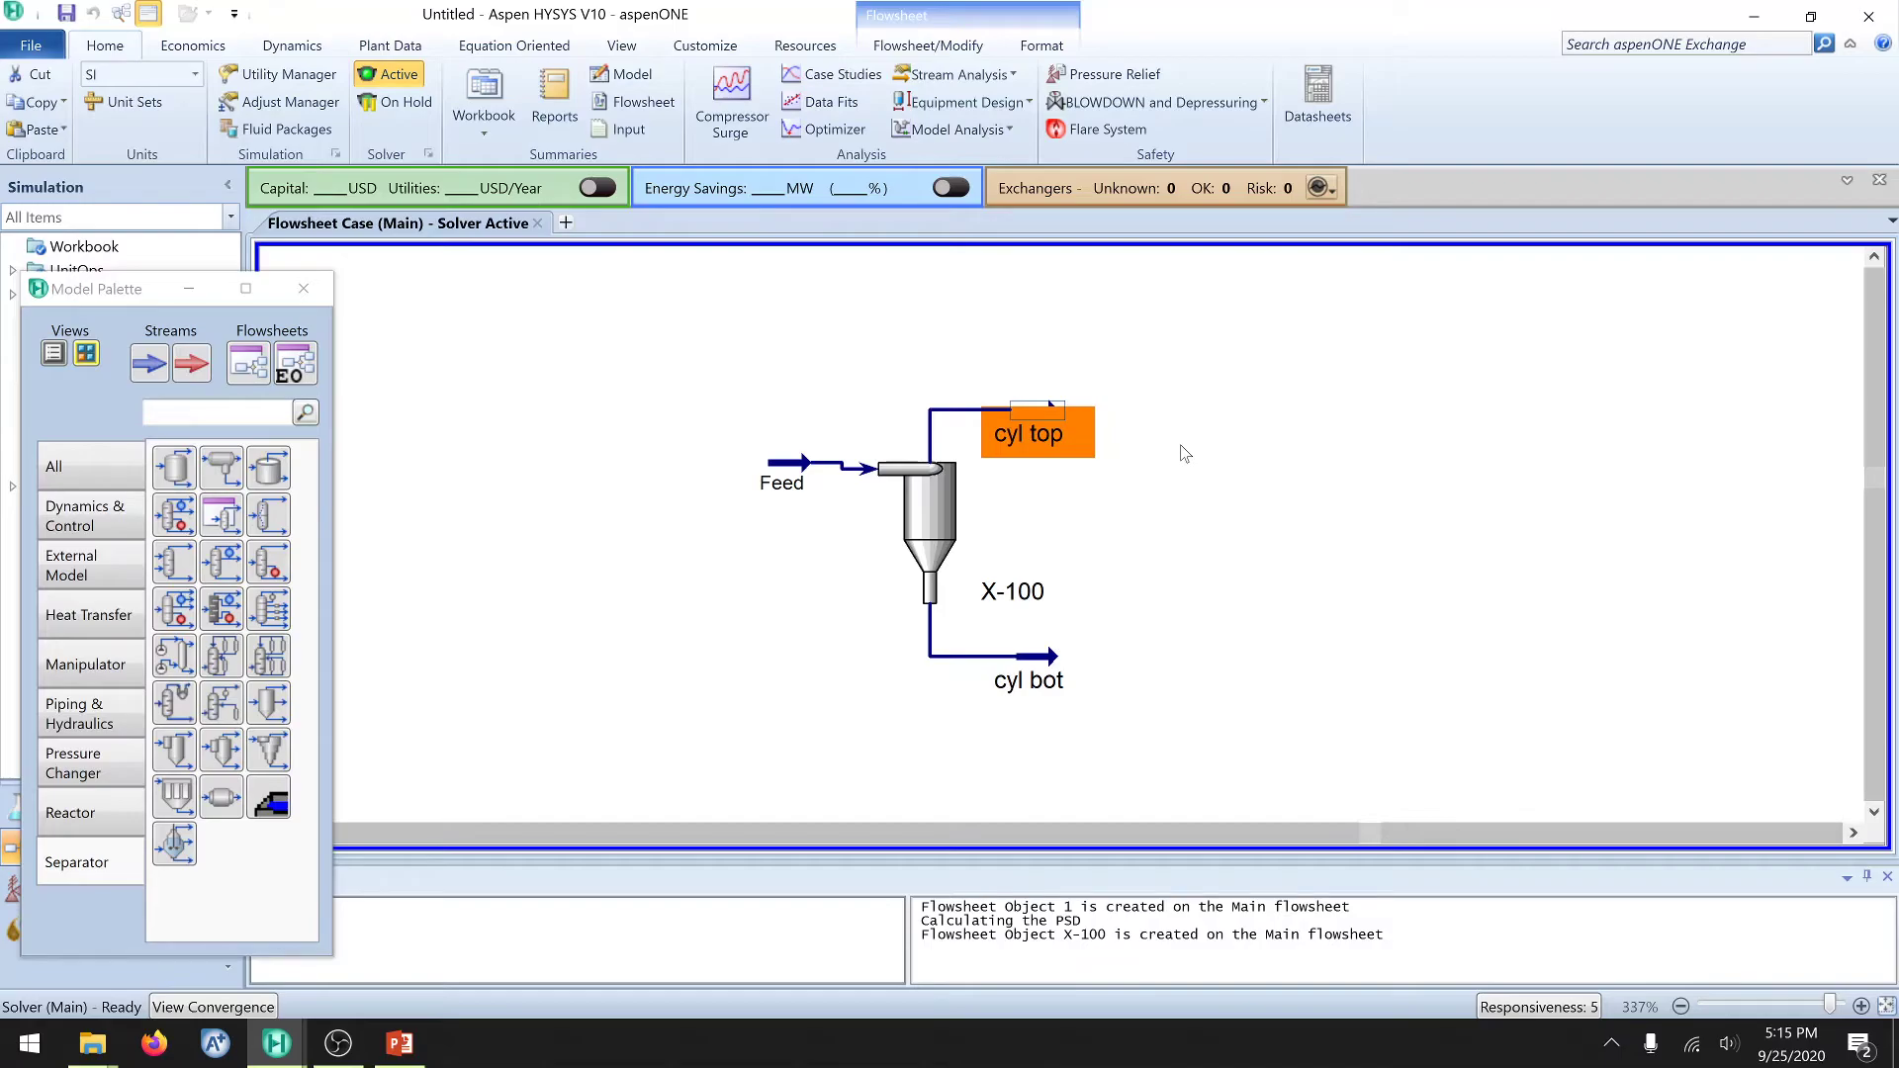
pyautogui.moveTo(1024, 656)
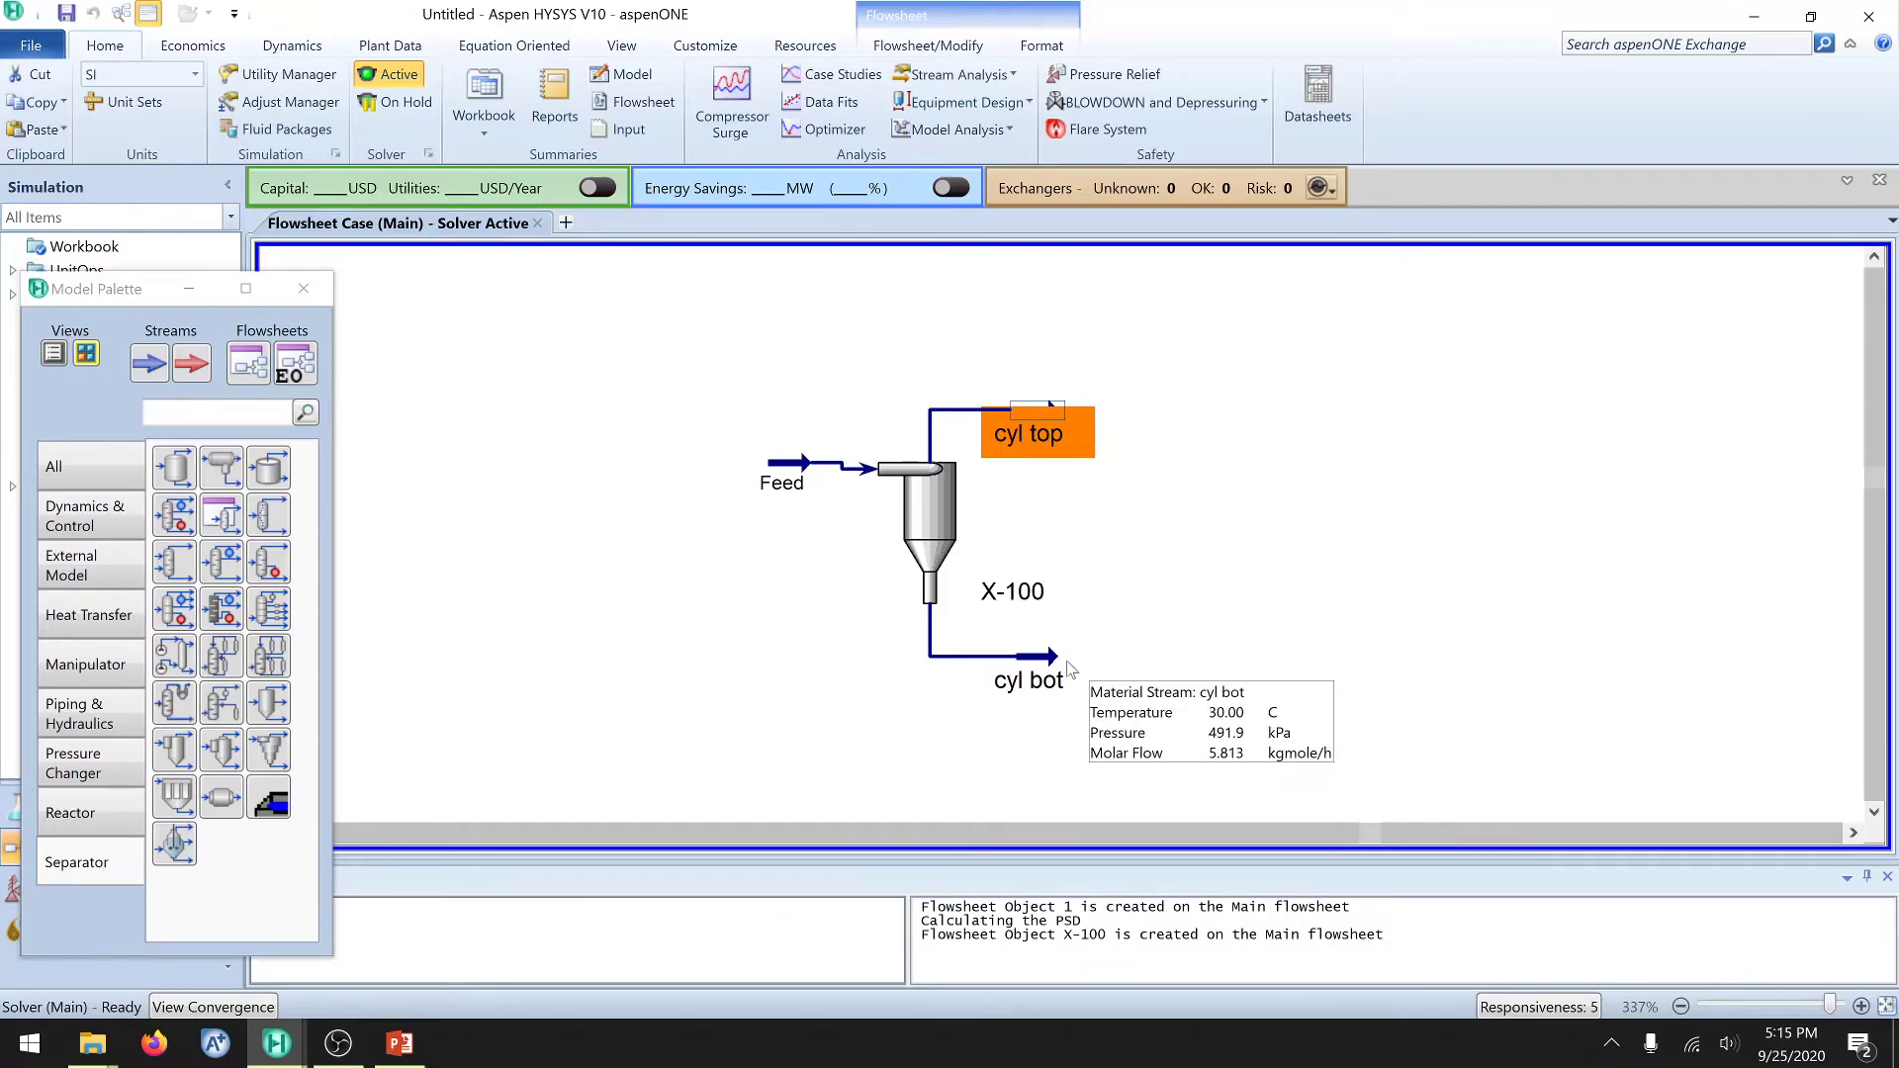
pyautogui.doubleClick(1047, 661)
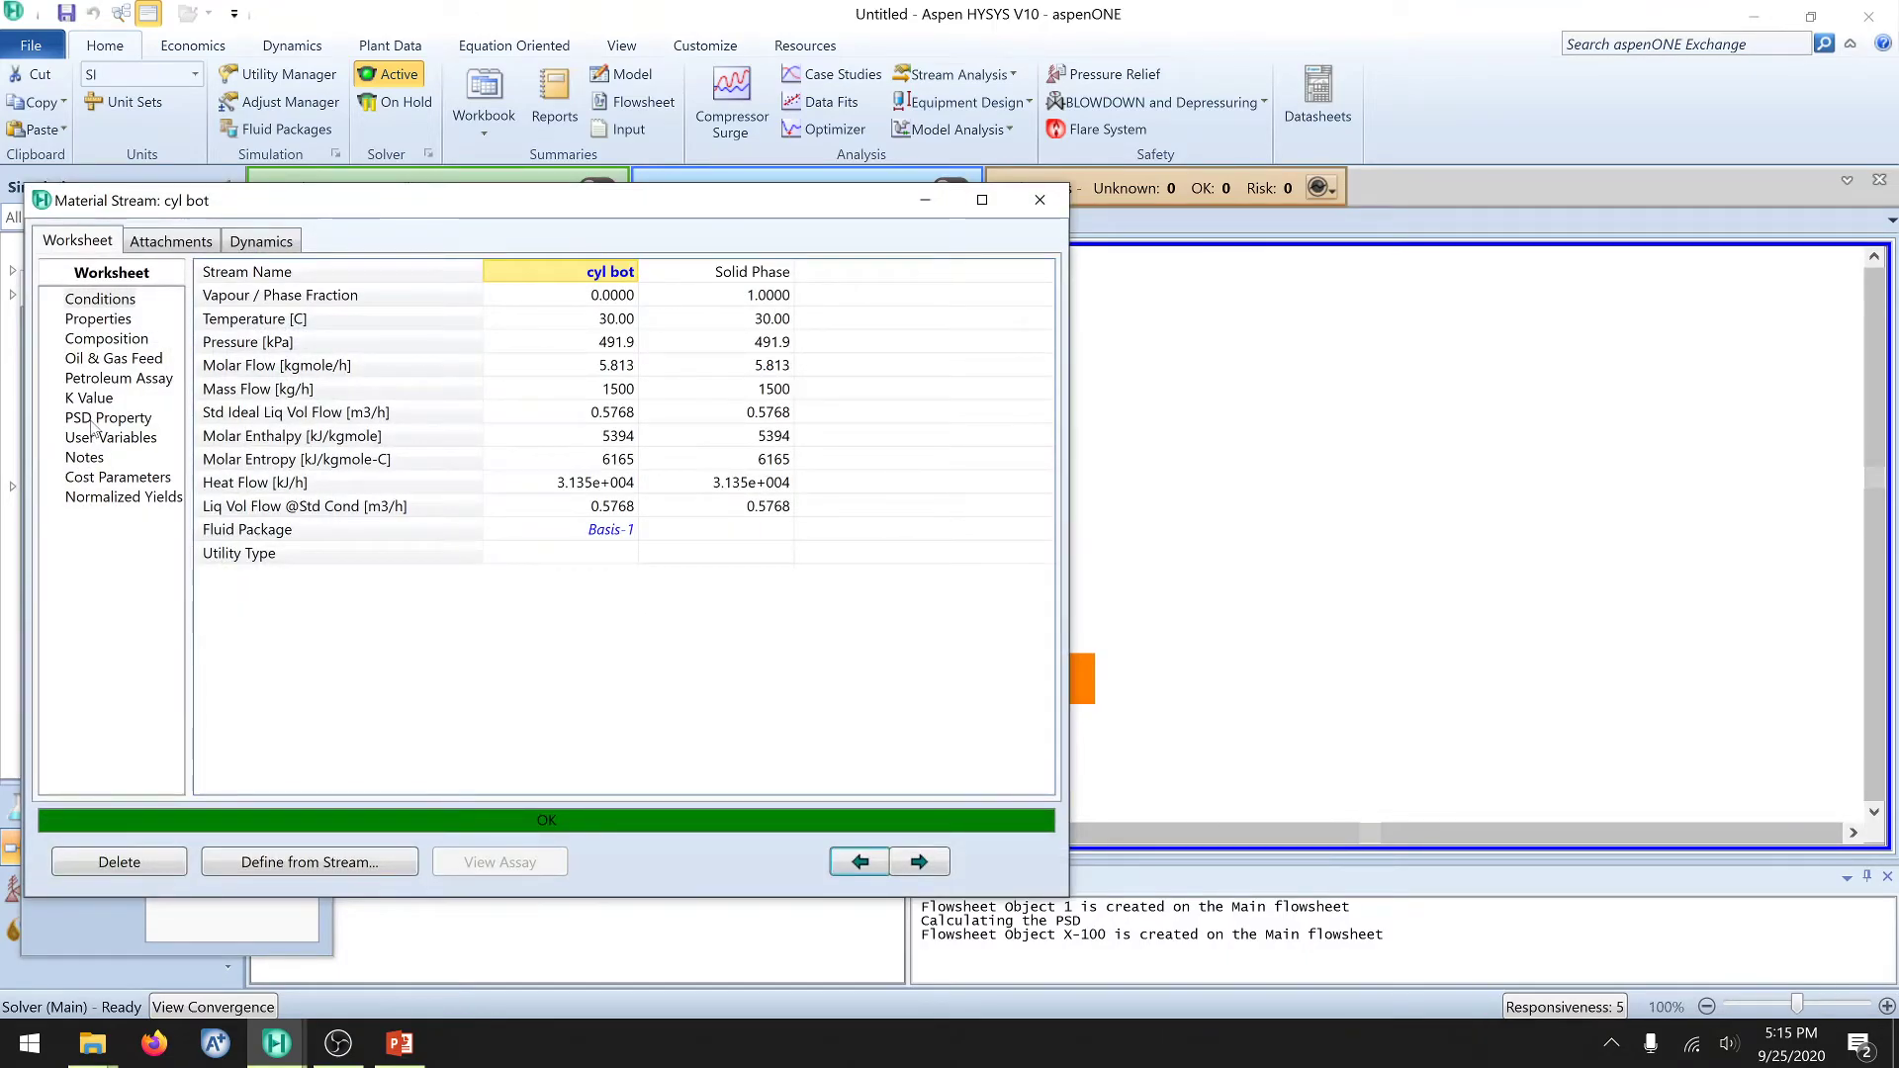
pyautogui.click(98, 419)
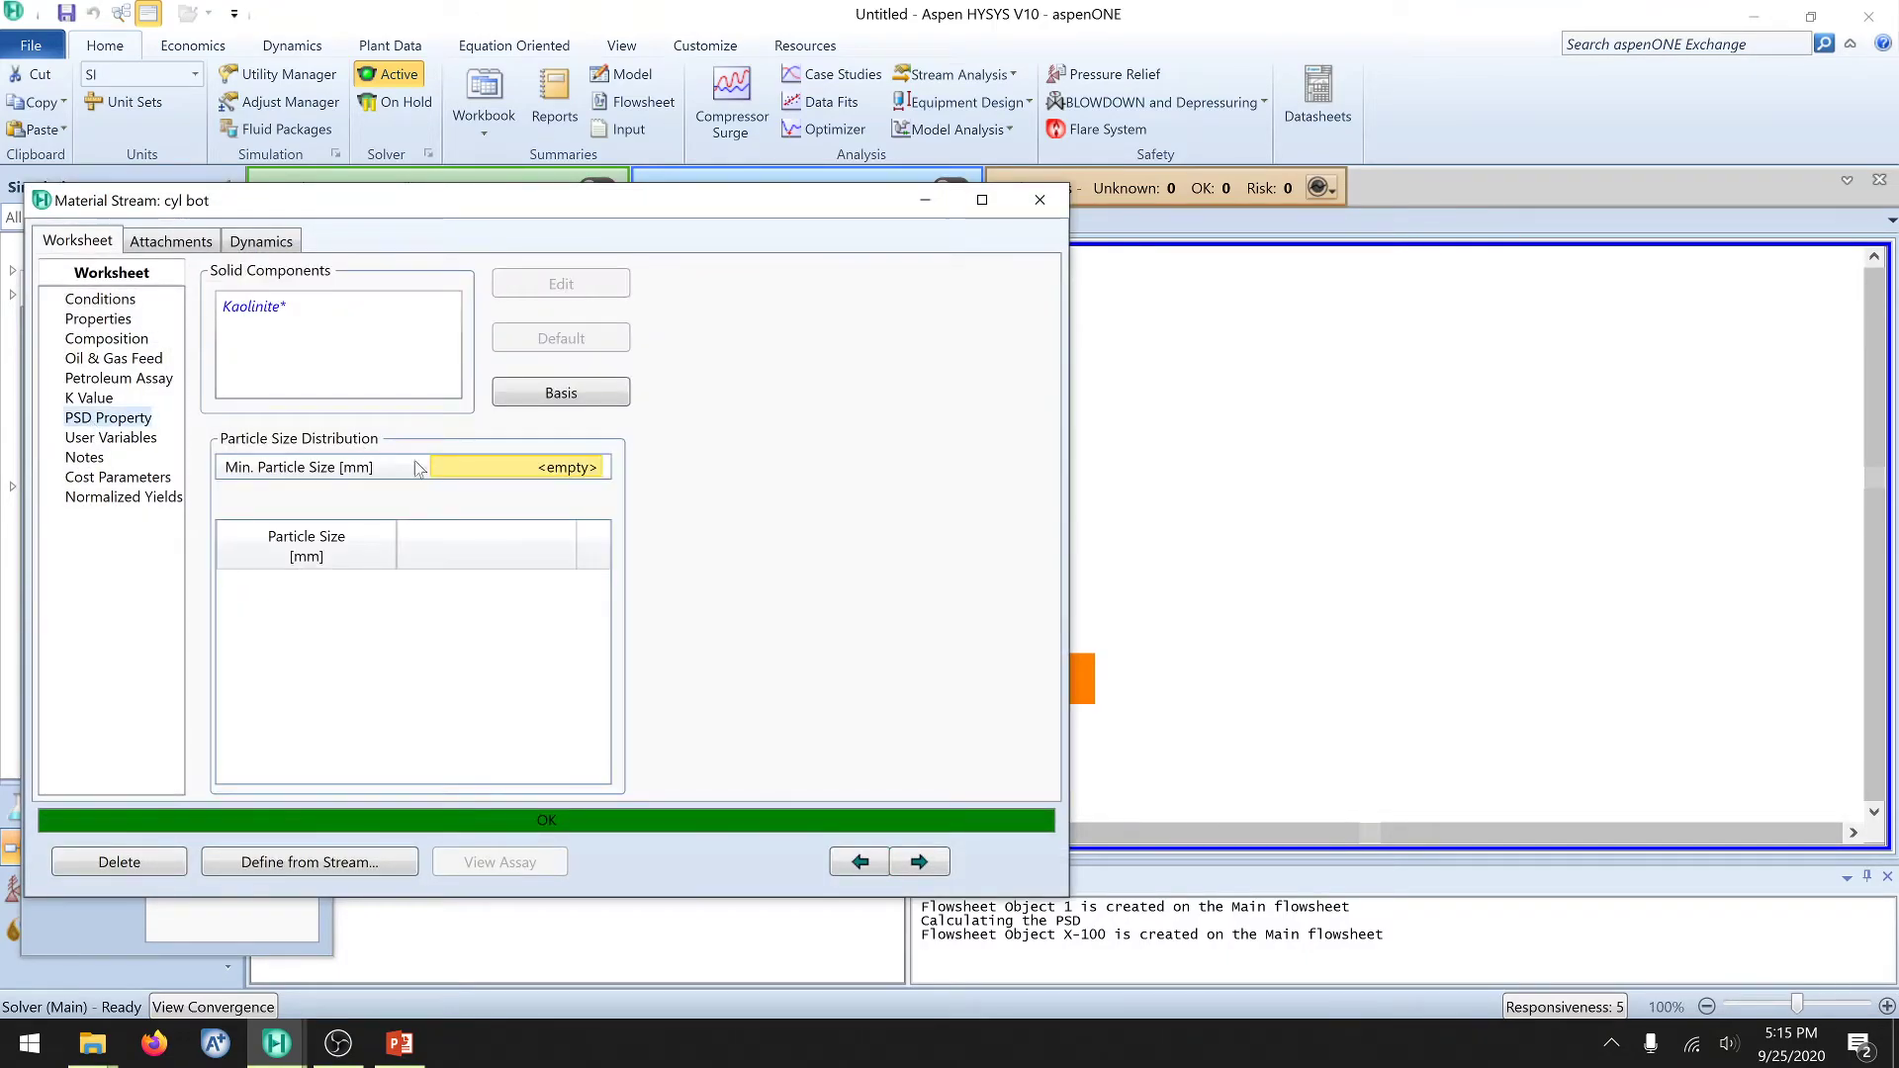
pyautogui.click(261, 316)
pyautogui.moveTo(596, 616); pyautogui.dragTo(599, 691)
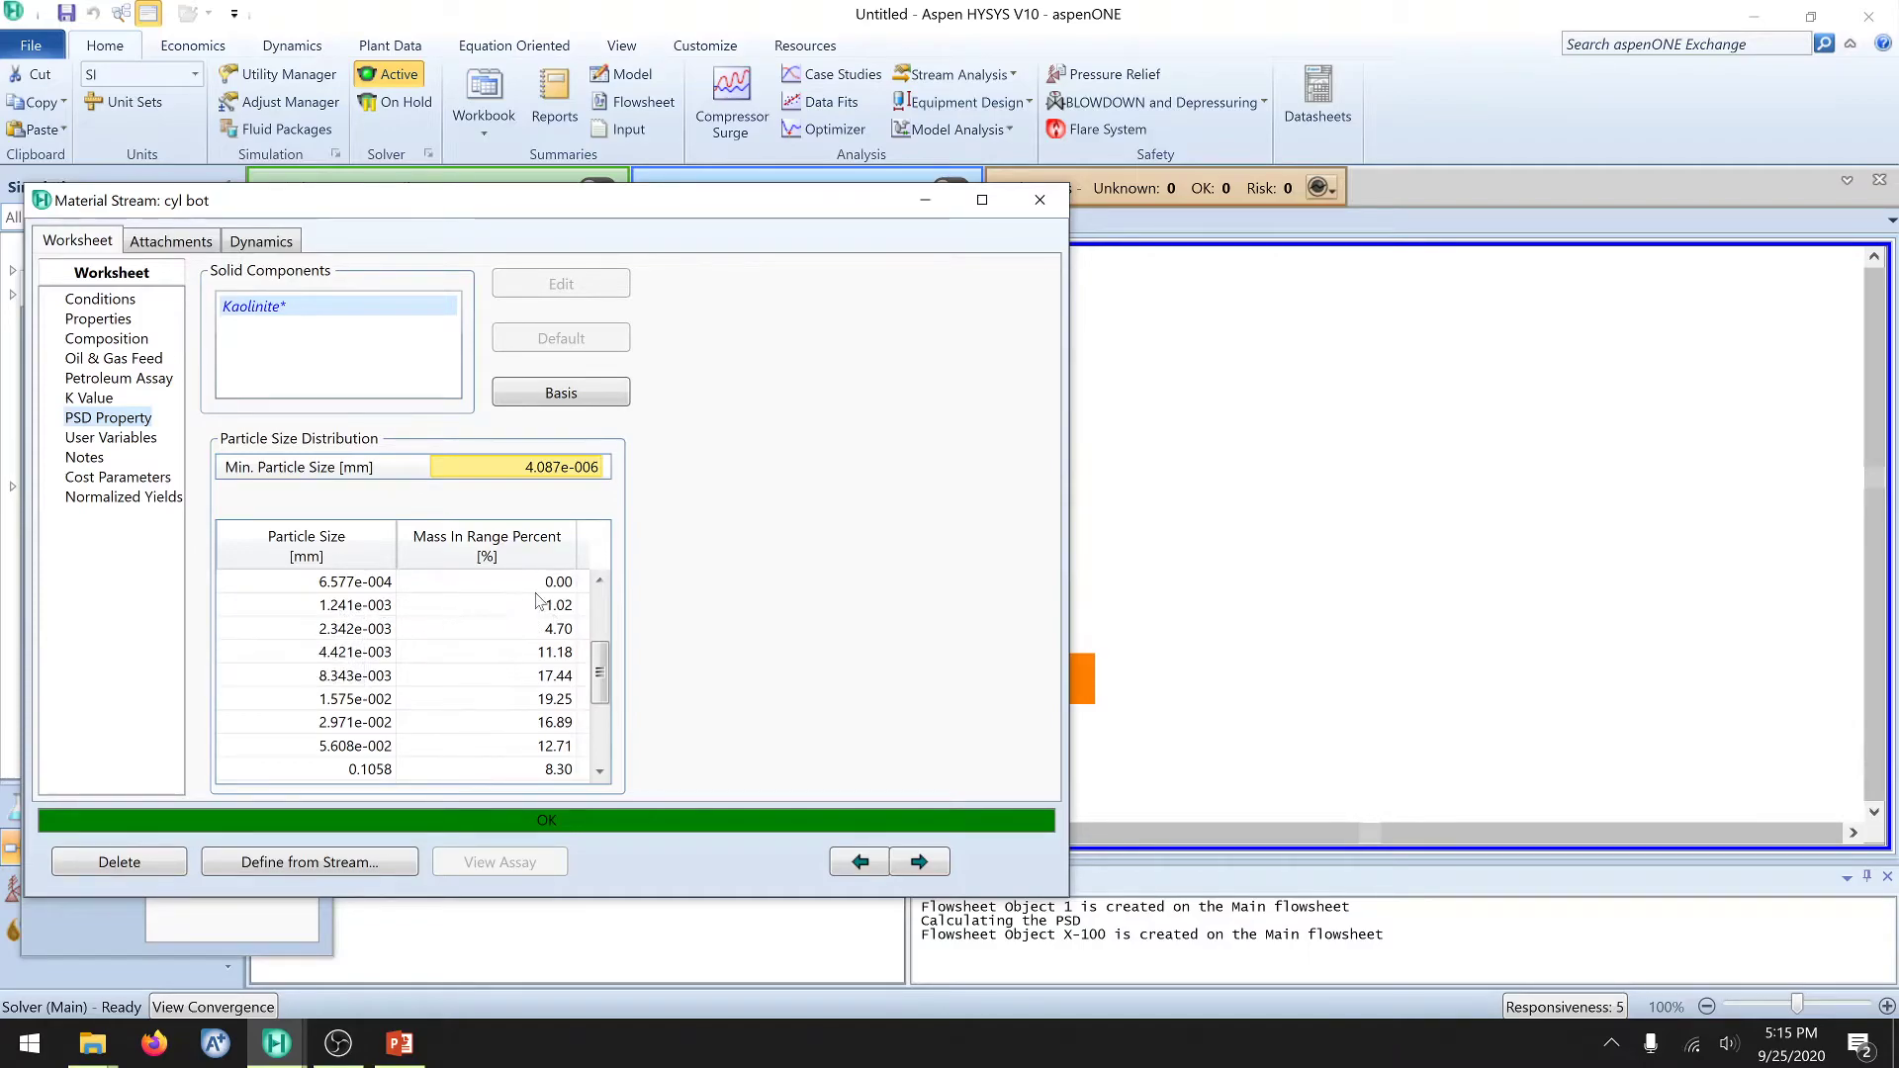
pyautogui.moveTo(602, 671); pyautogui.dragTo(601, 760)
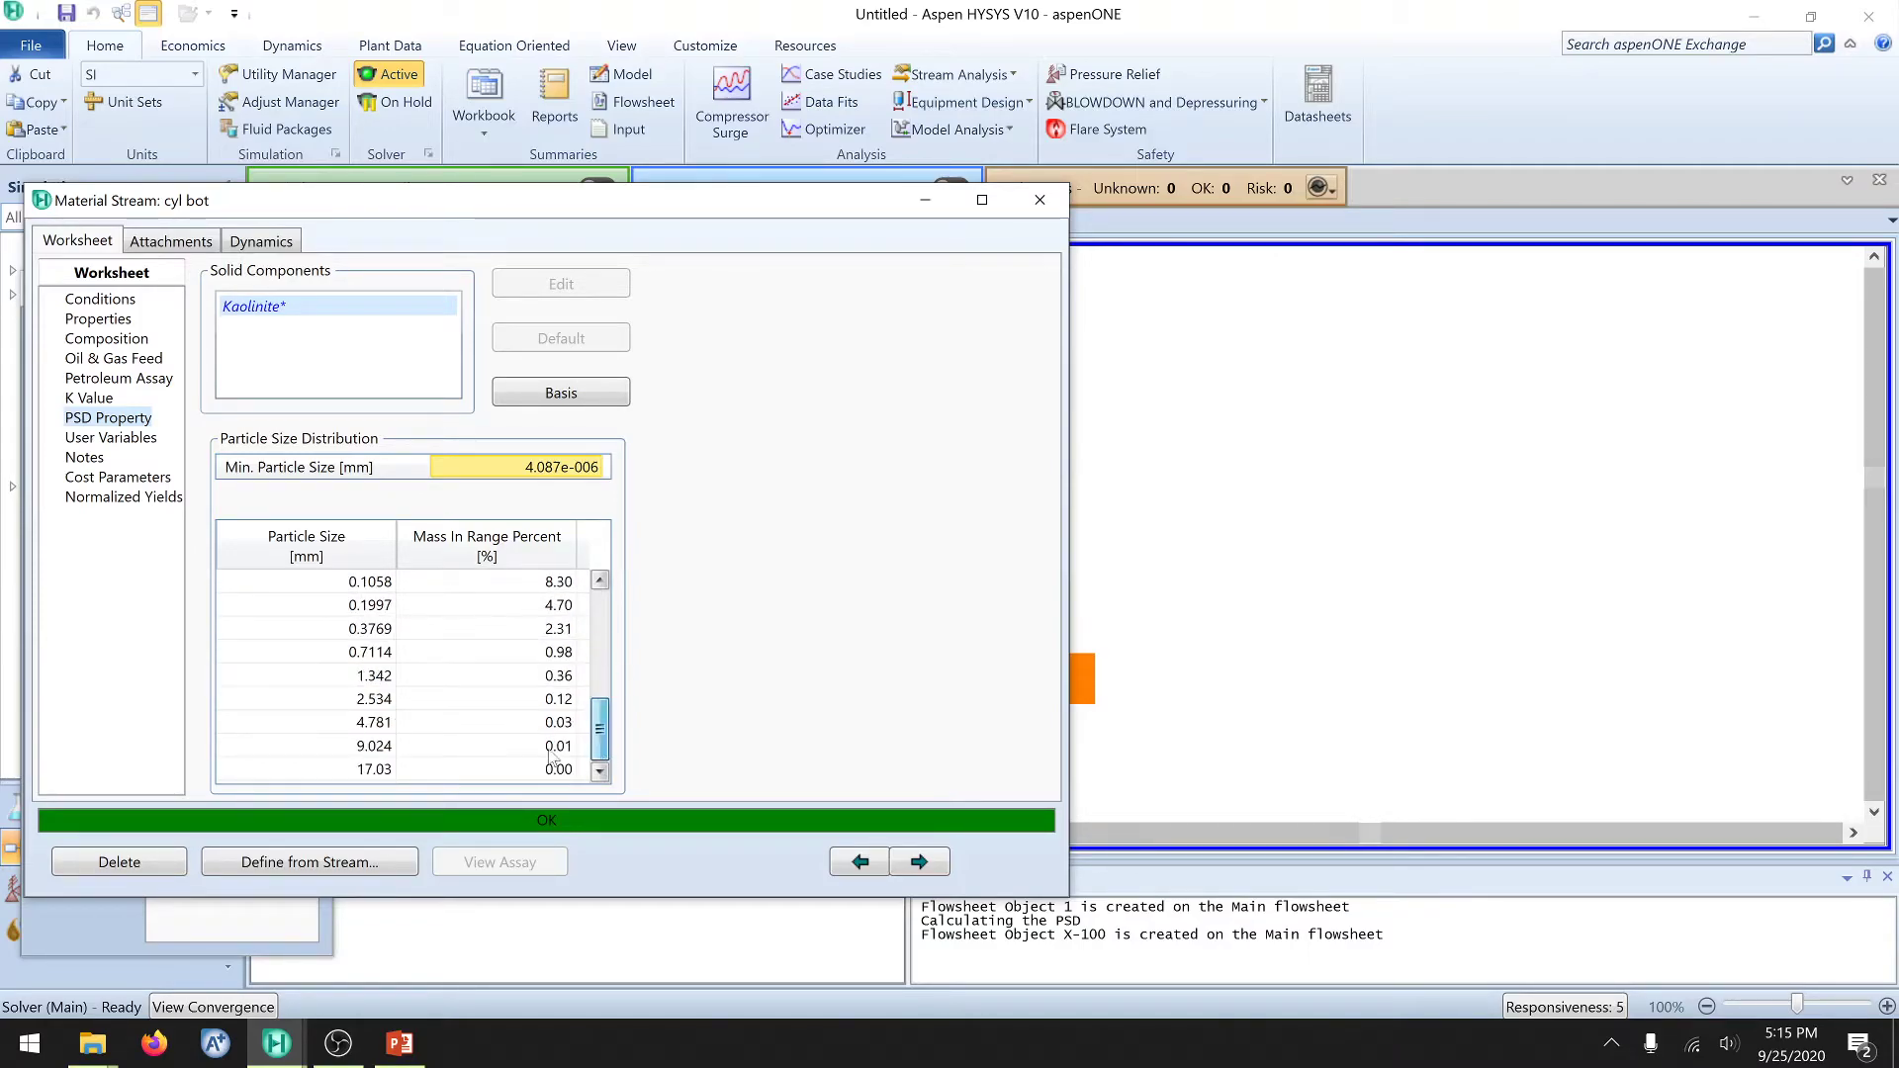
pyautogui.scroll(1, 505, 698)
pyautogui.scroll(3, 453, 634)
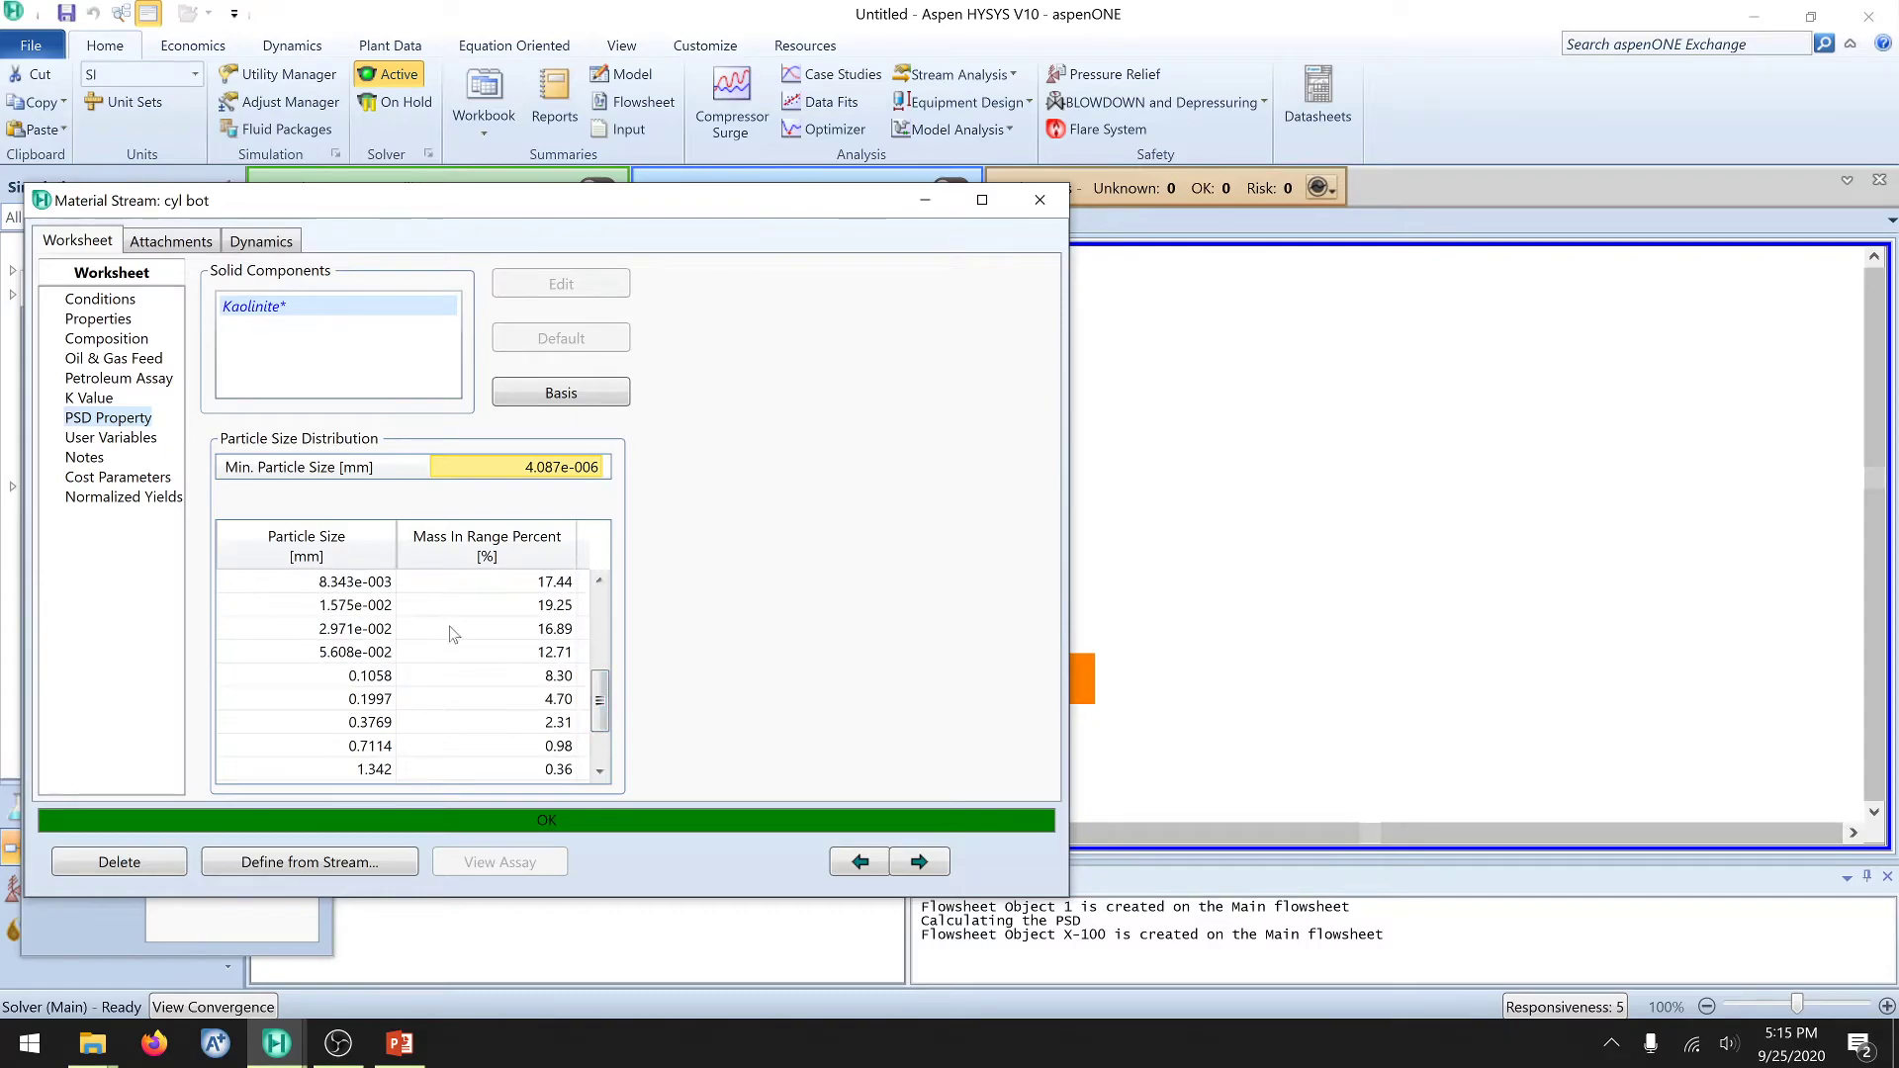
pyautogui.scroll(-1, 497, 653)
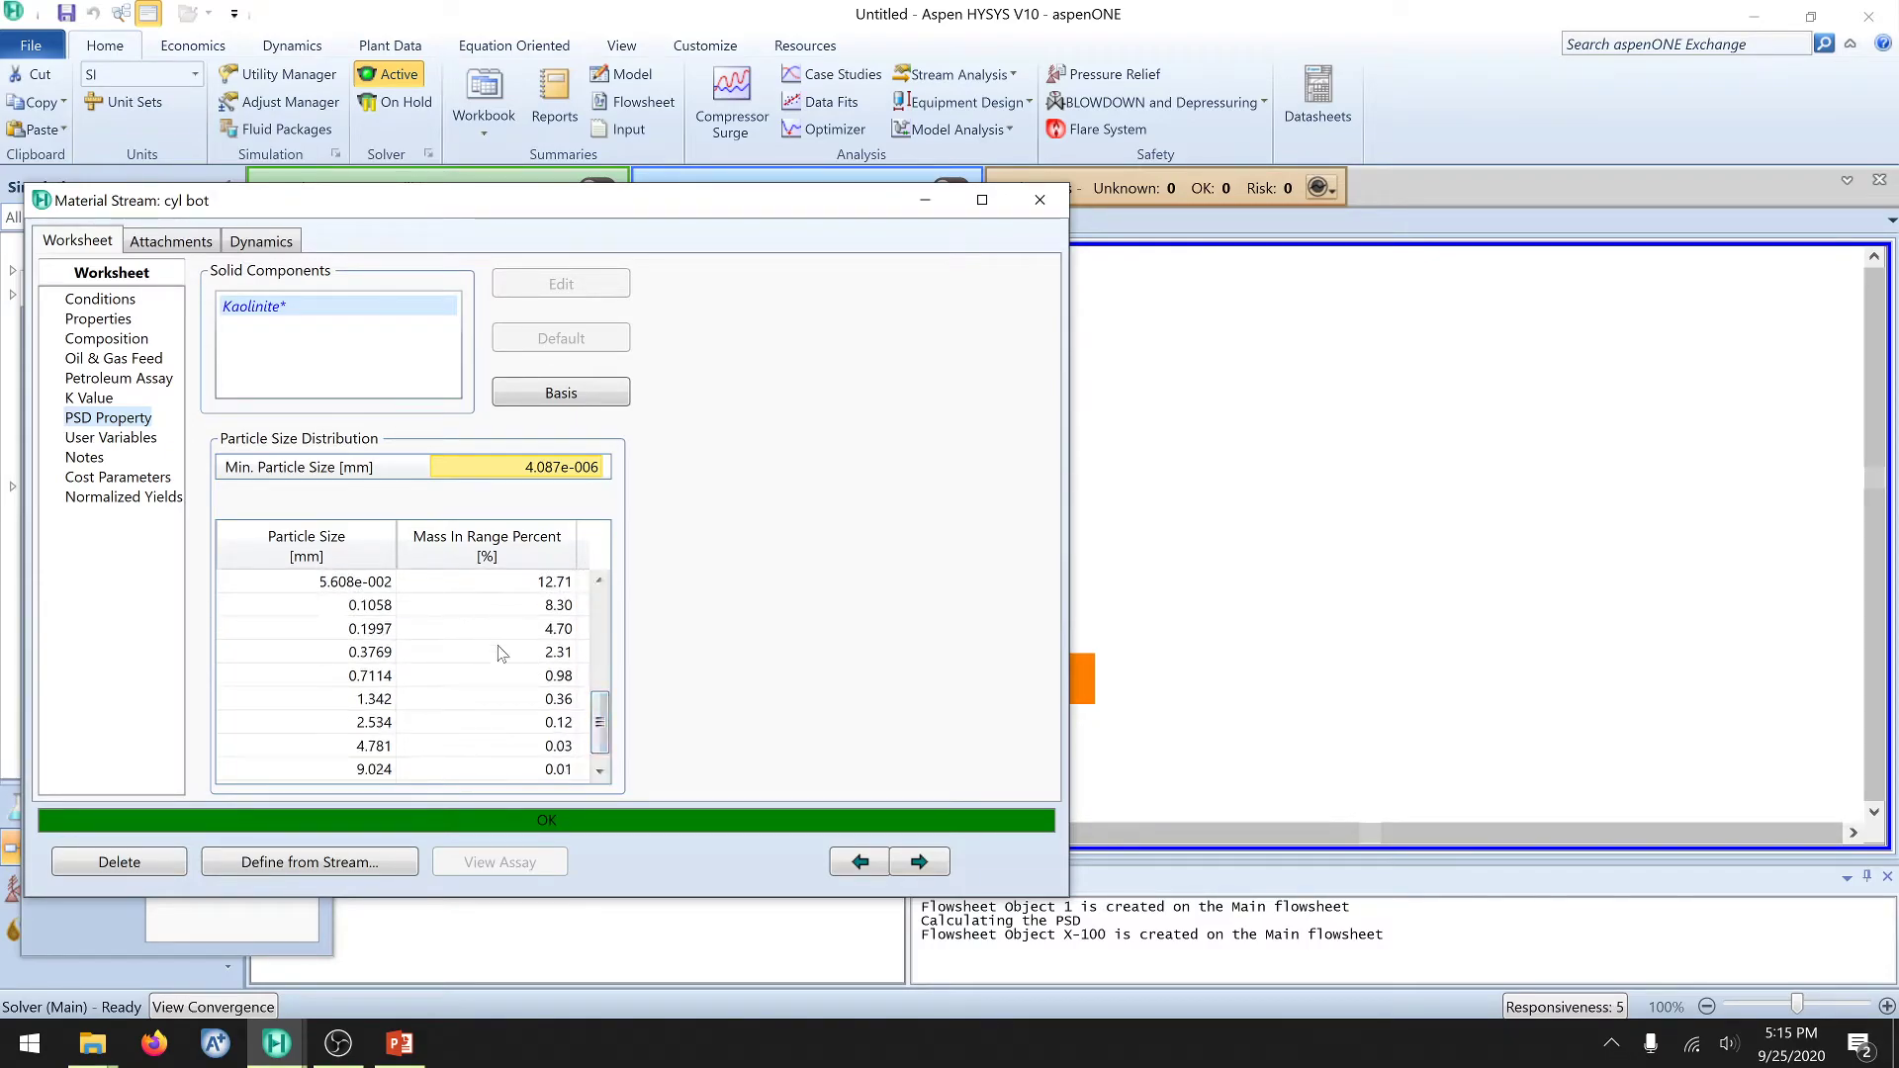
pyautogui.click(1051, 210)
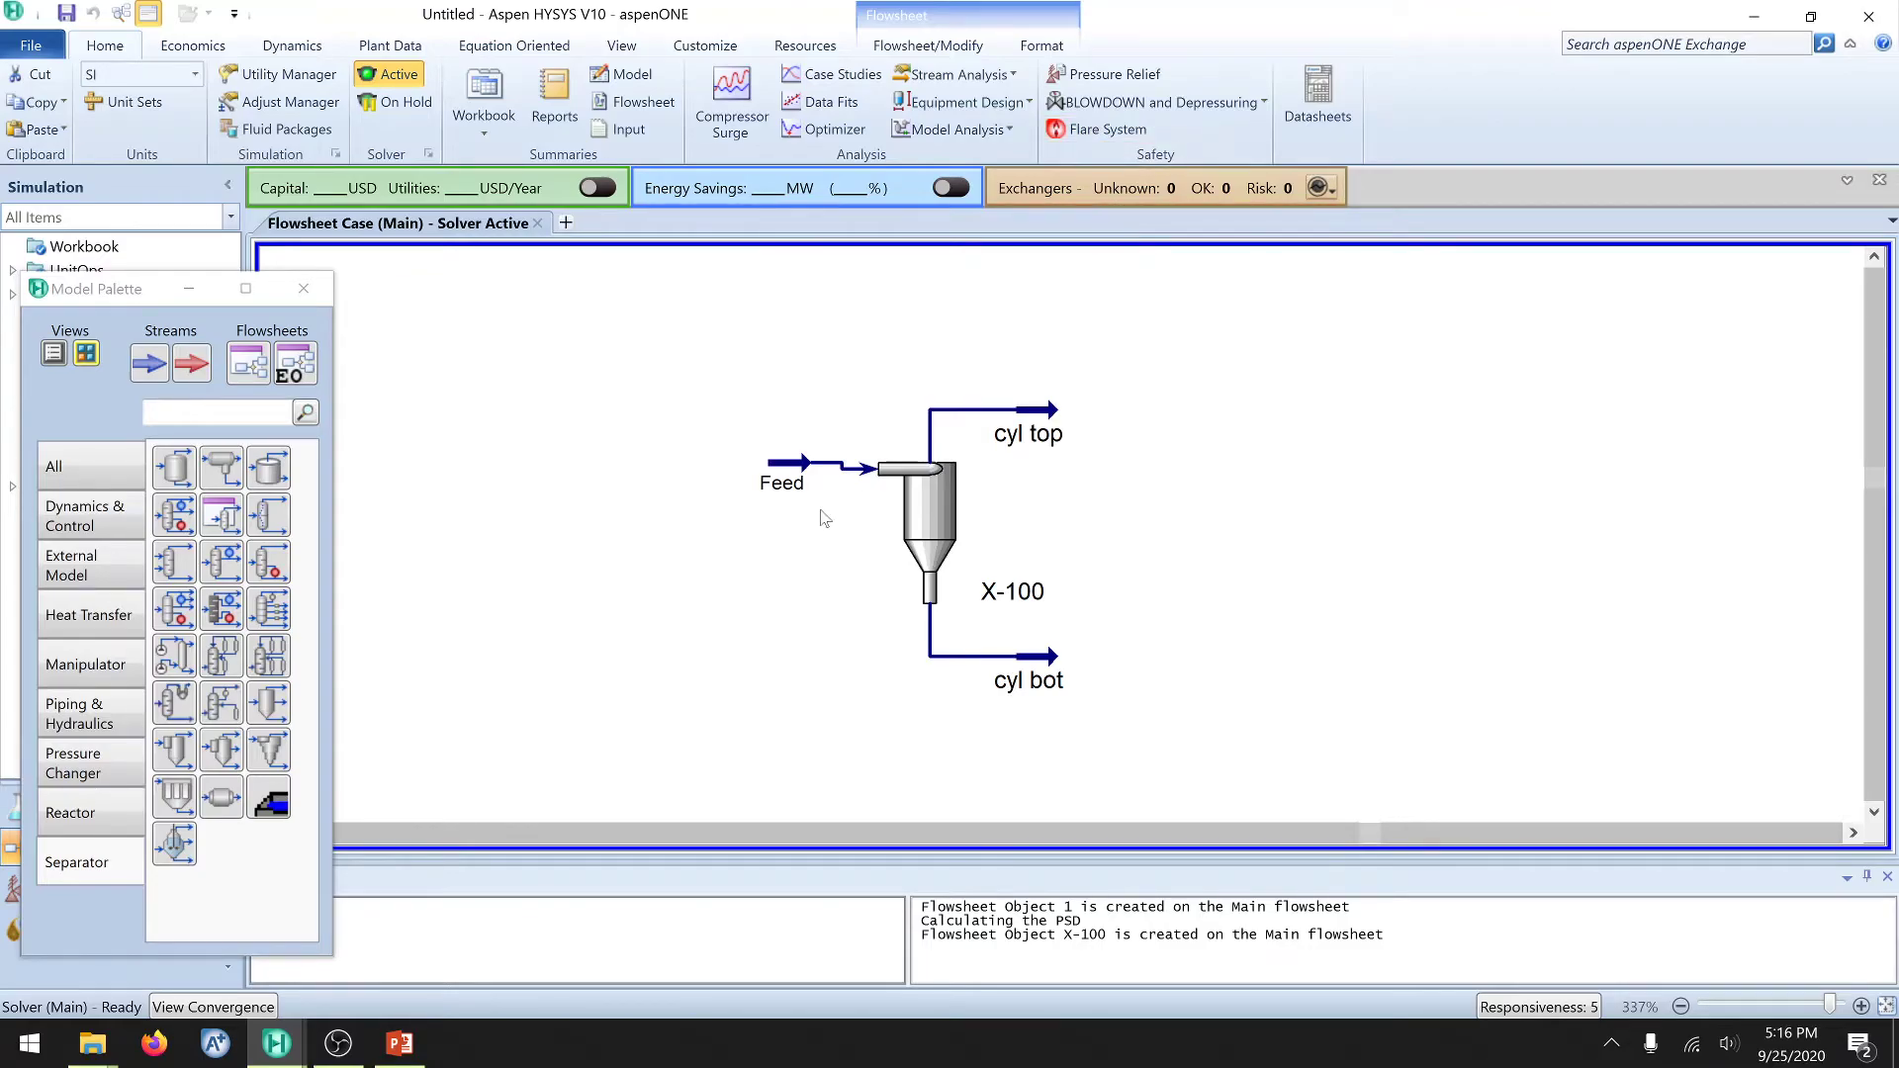
# Step: Pick the Baghouse Filter from the Separator palette for placement
pyautogui.click(176, 803)
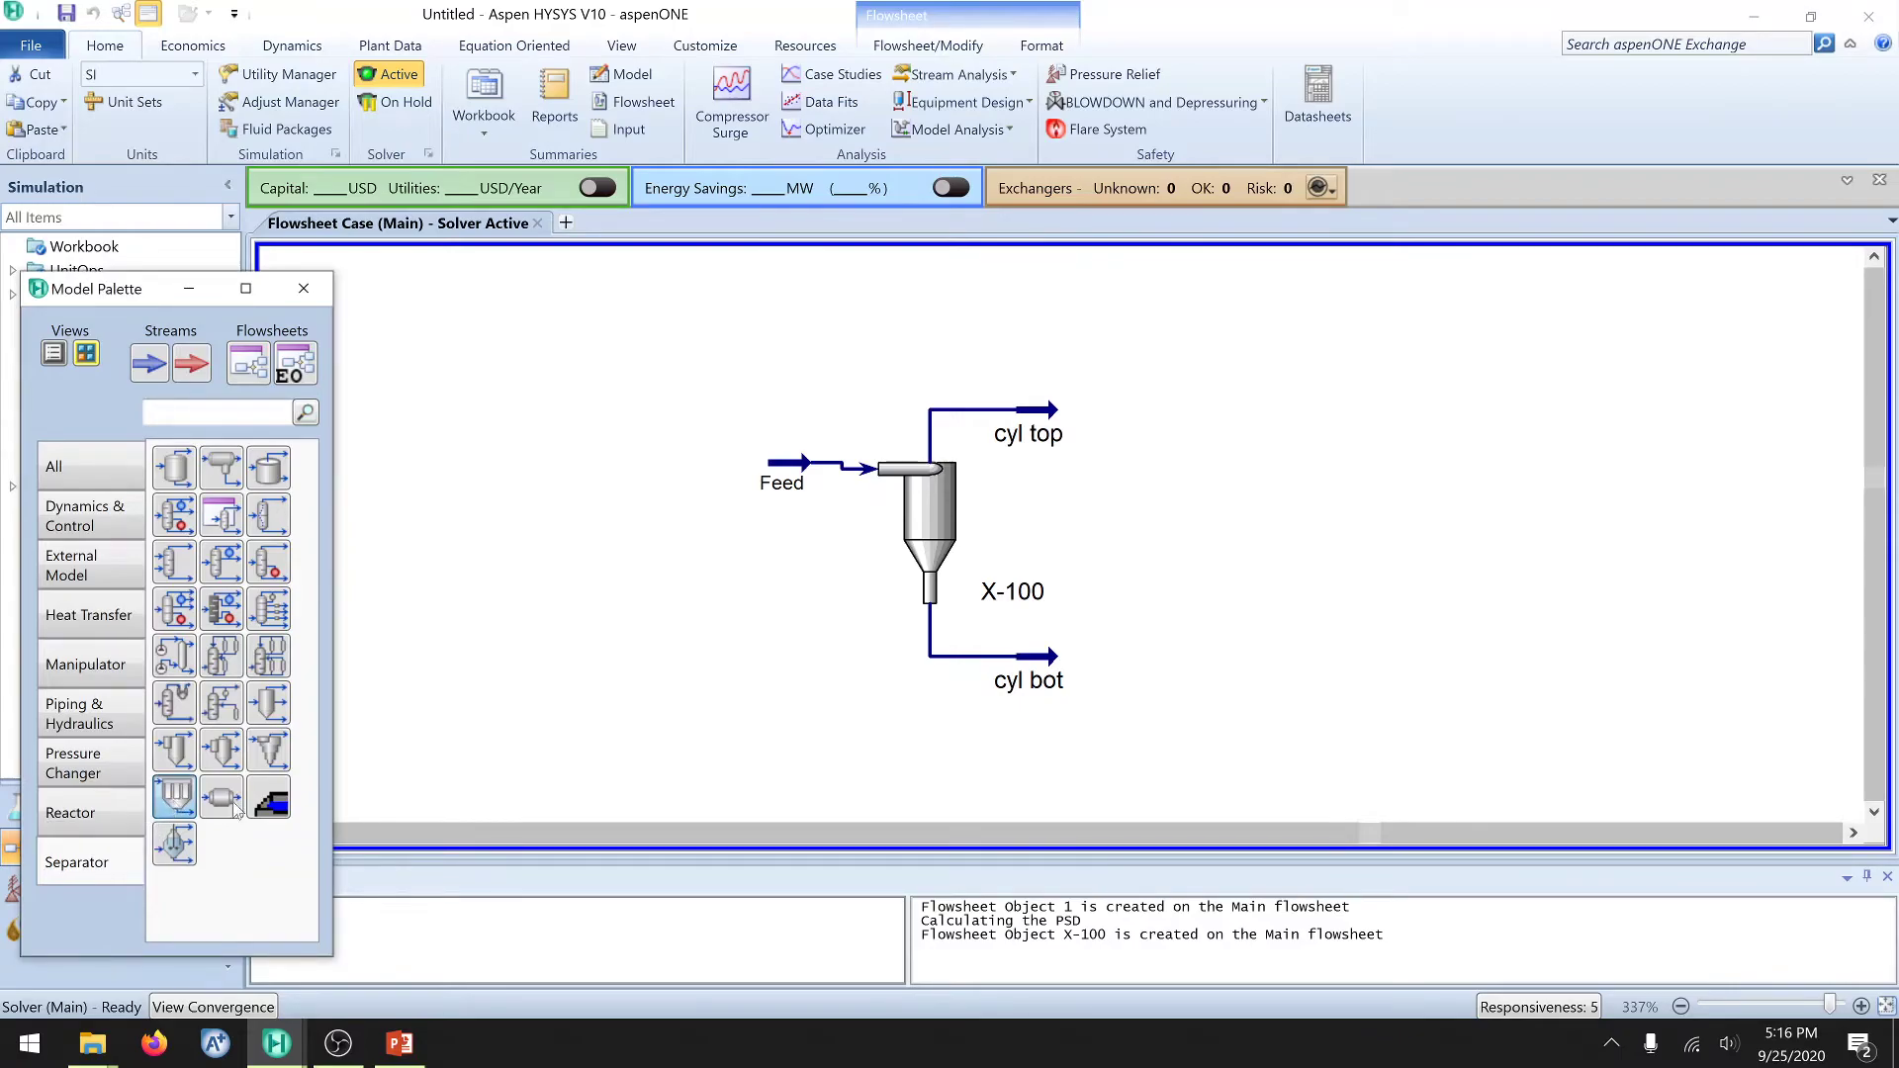
# Step: Place baghouse X-101 right of cyl top with a size 3 label, and open it
pyautogui.click(1324, 541)
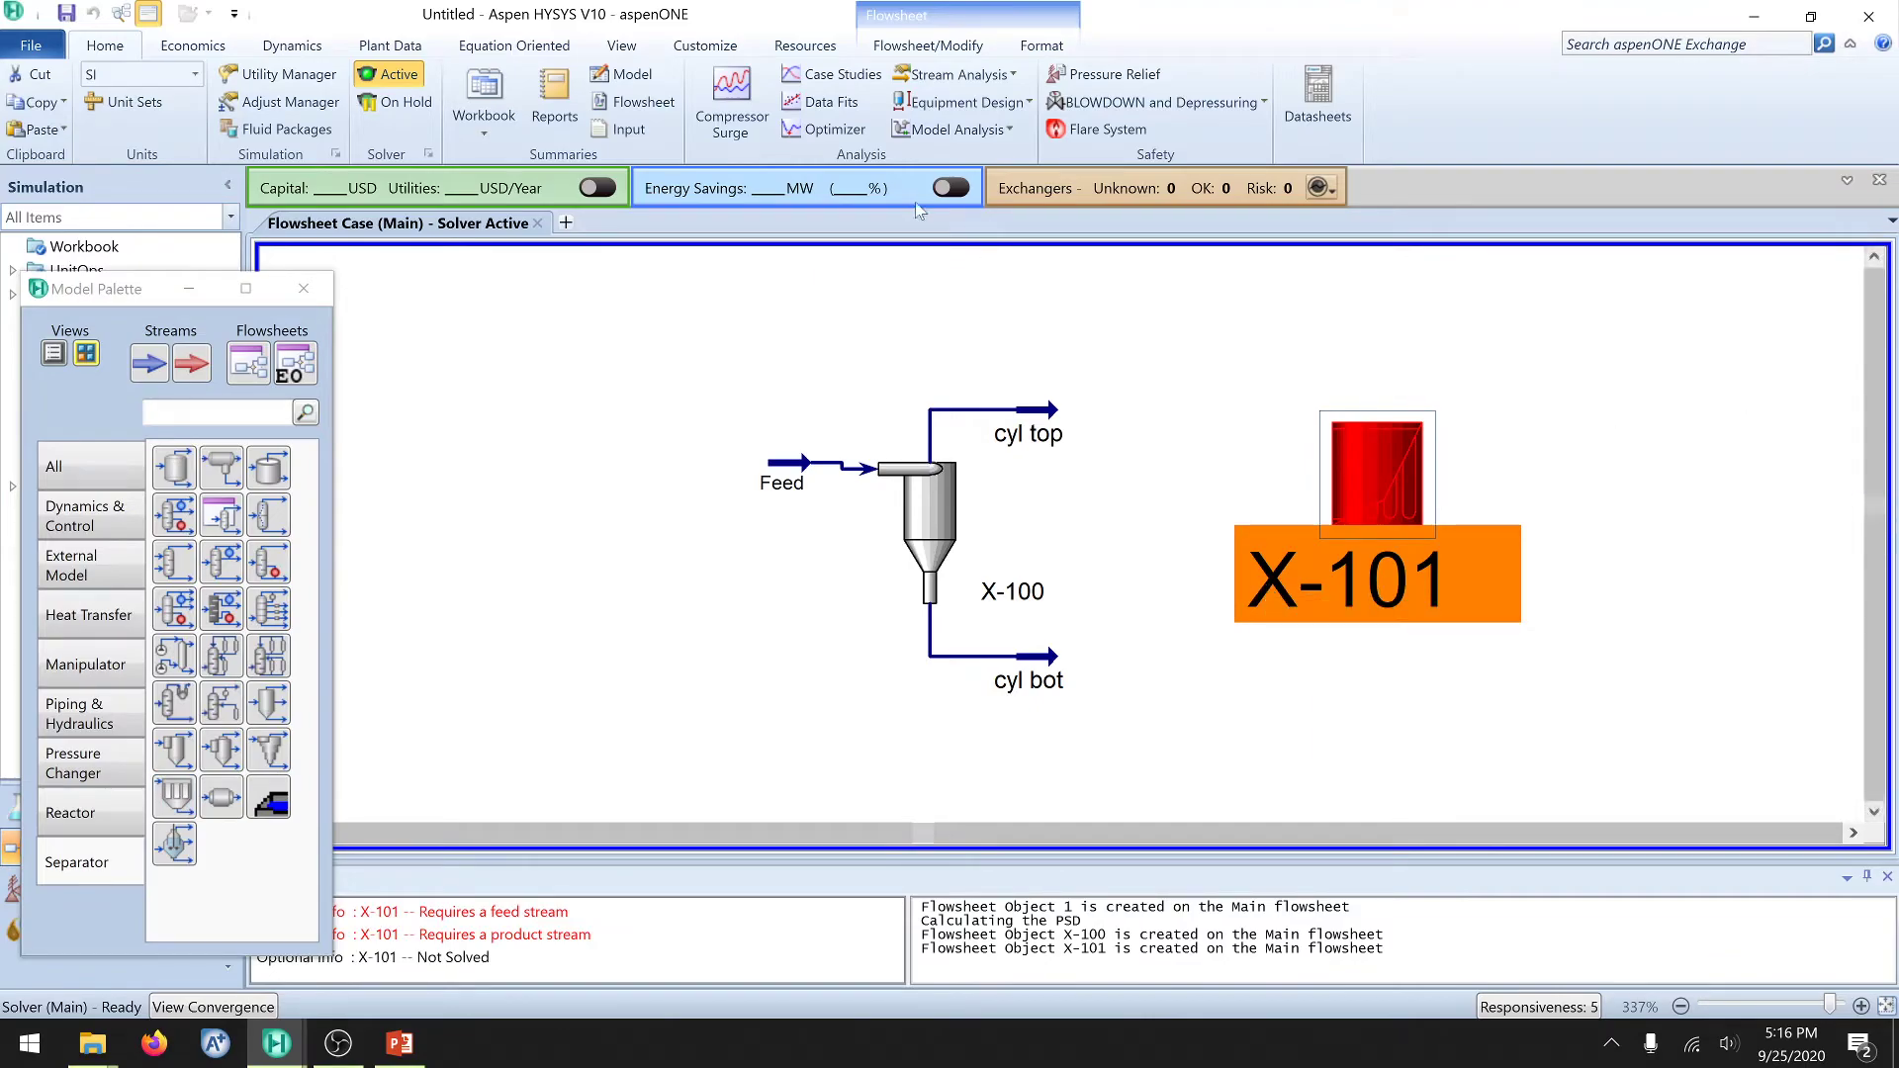
pyautogui.click(1038, 44)
pyautogui.click(291, 74)
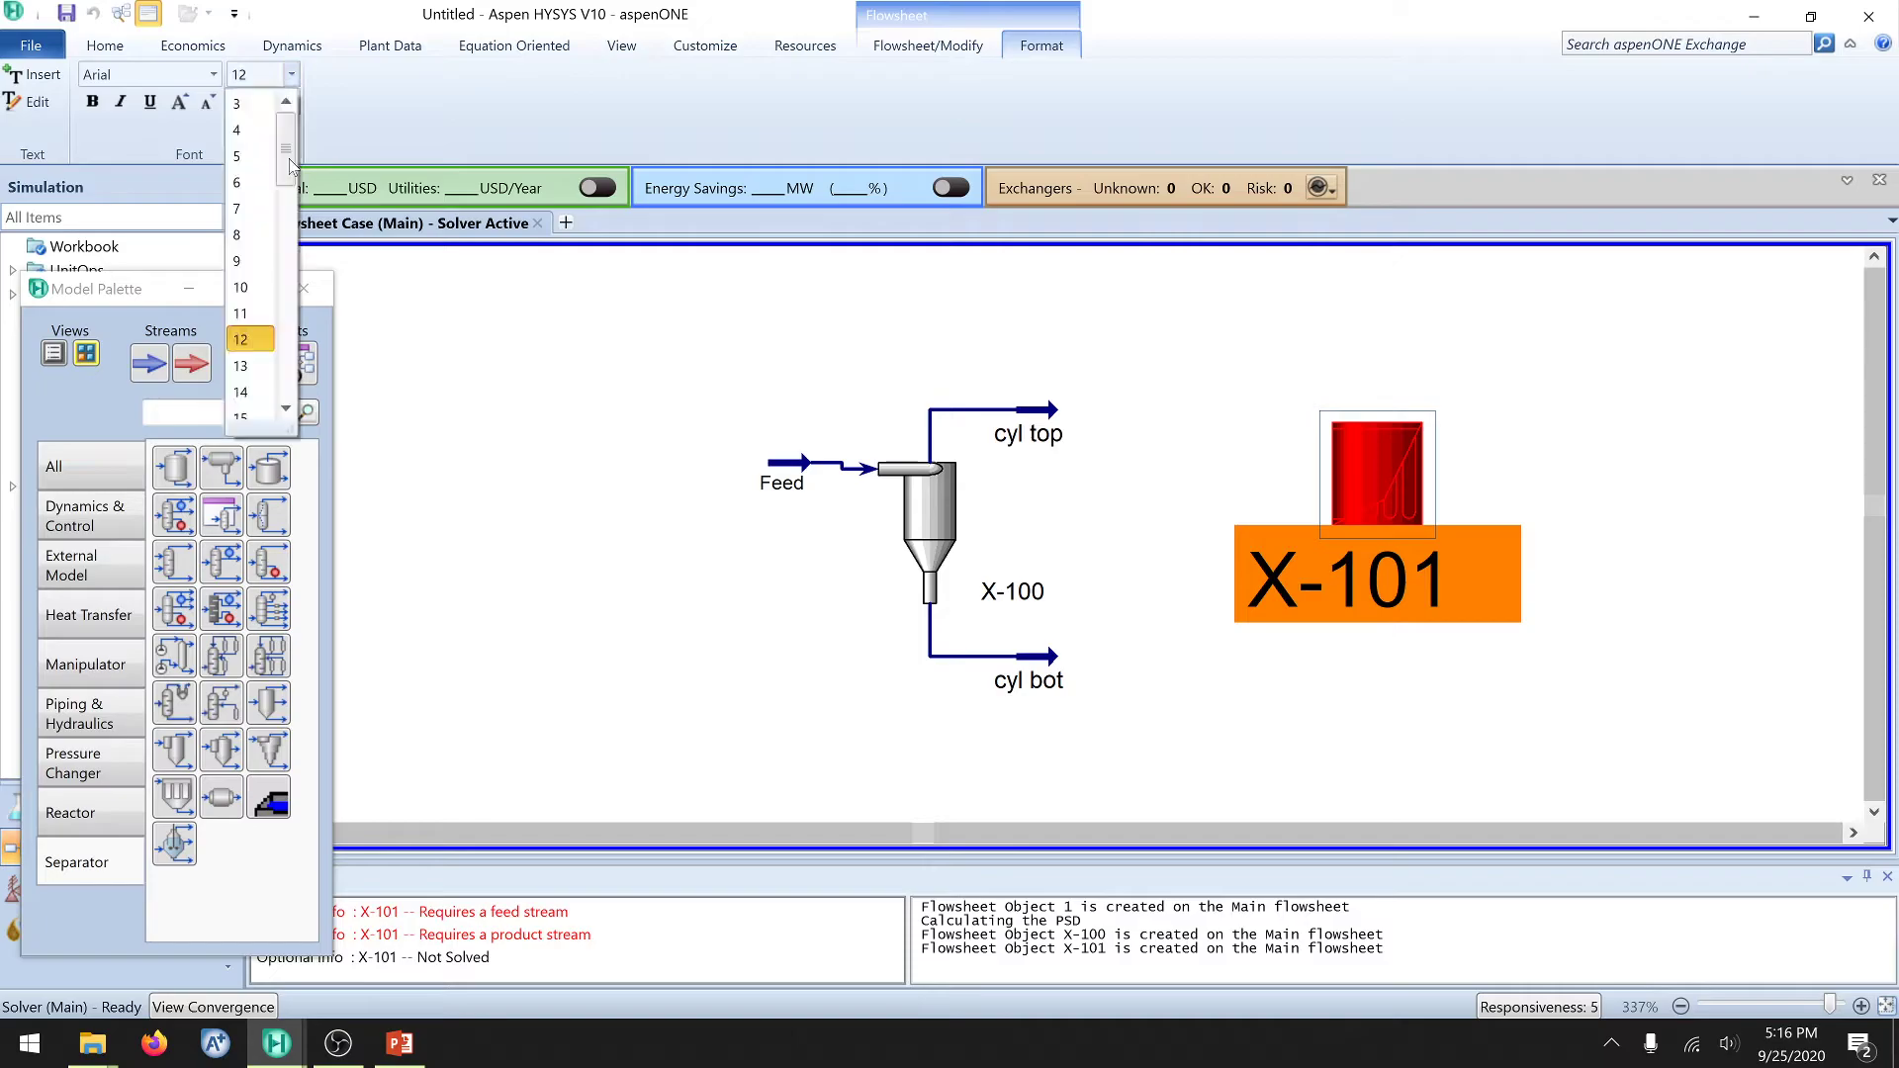
pyautogui.click(240, 103)
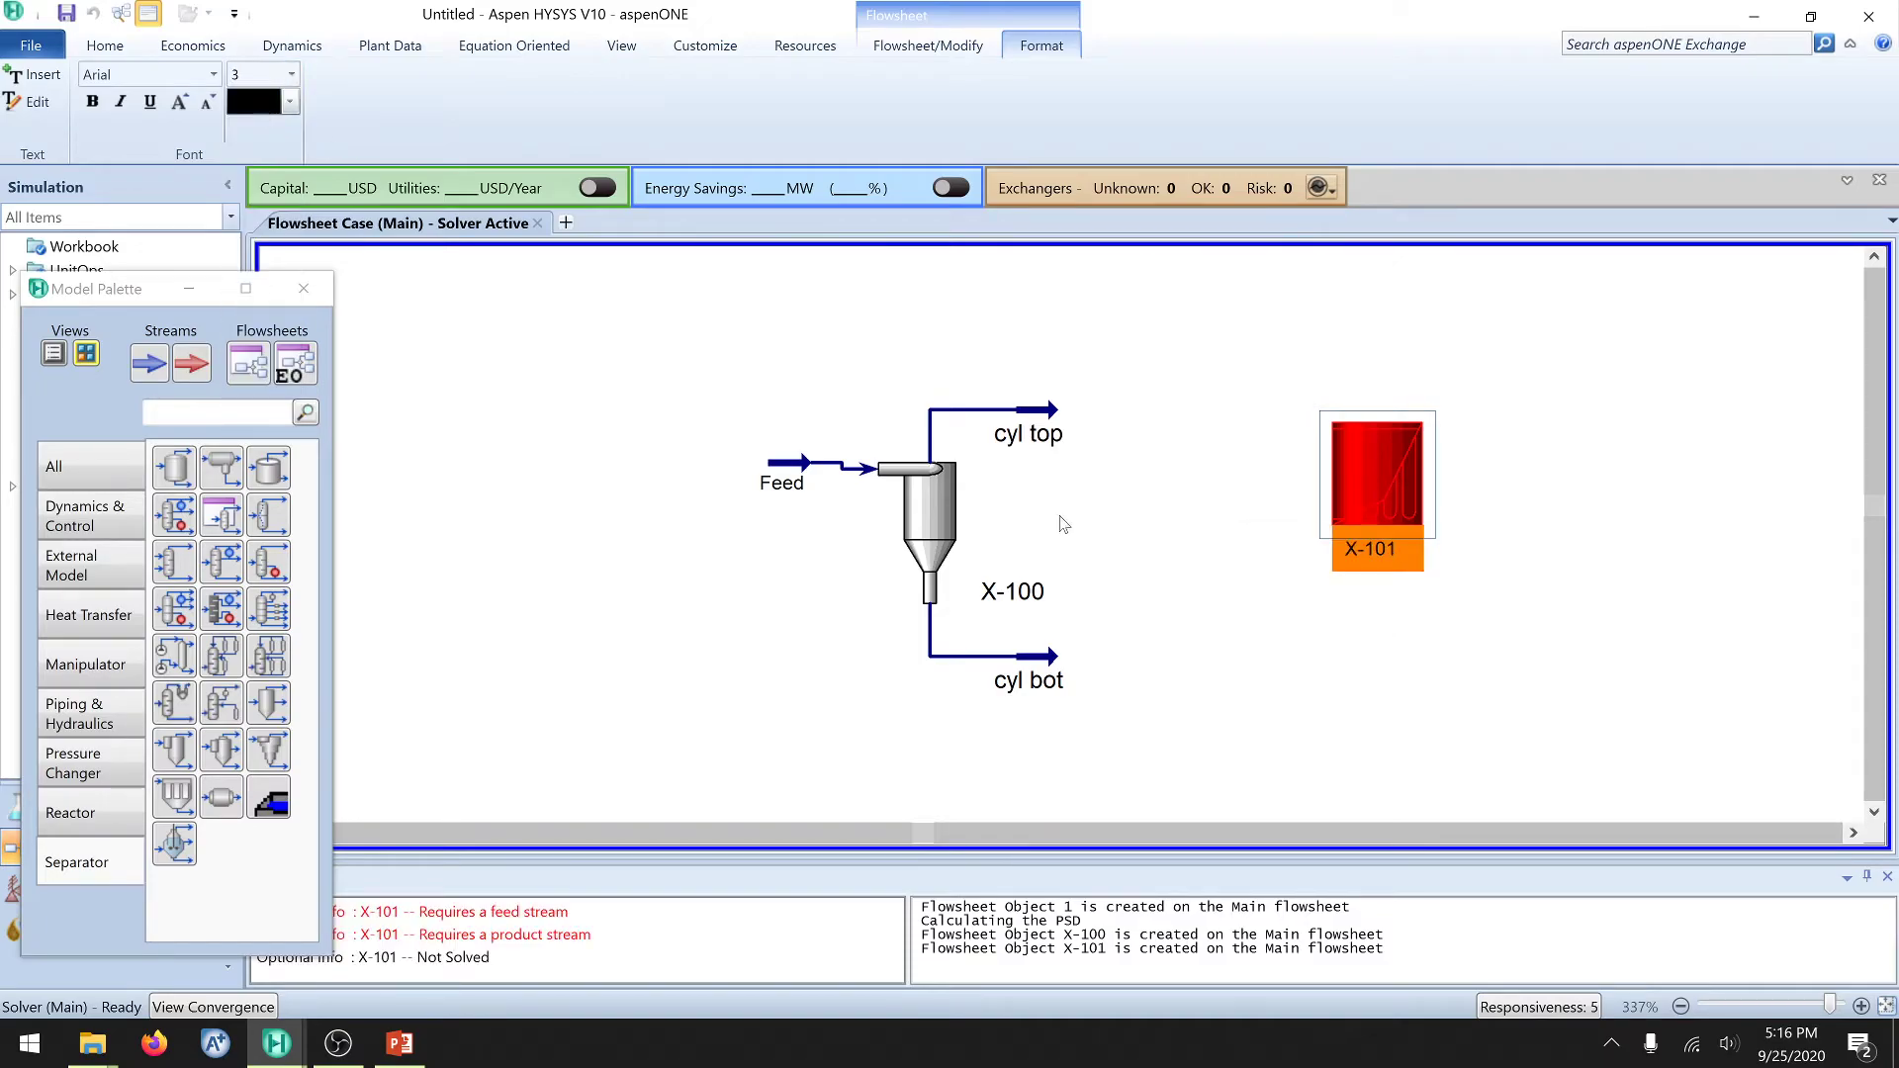
pyautogui.moveTo(1367, 479); pyautogui.dragTo(1244, 426)
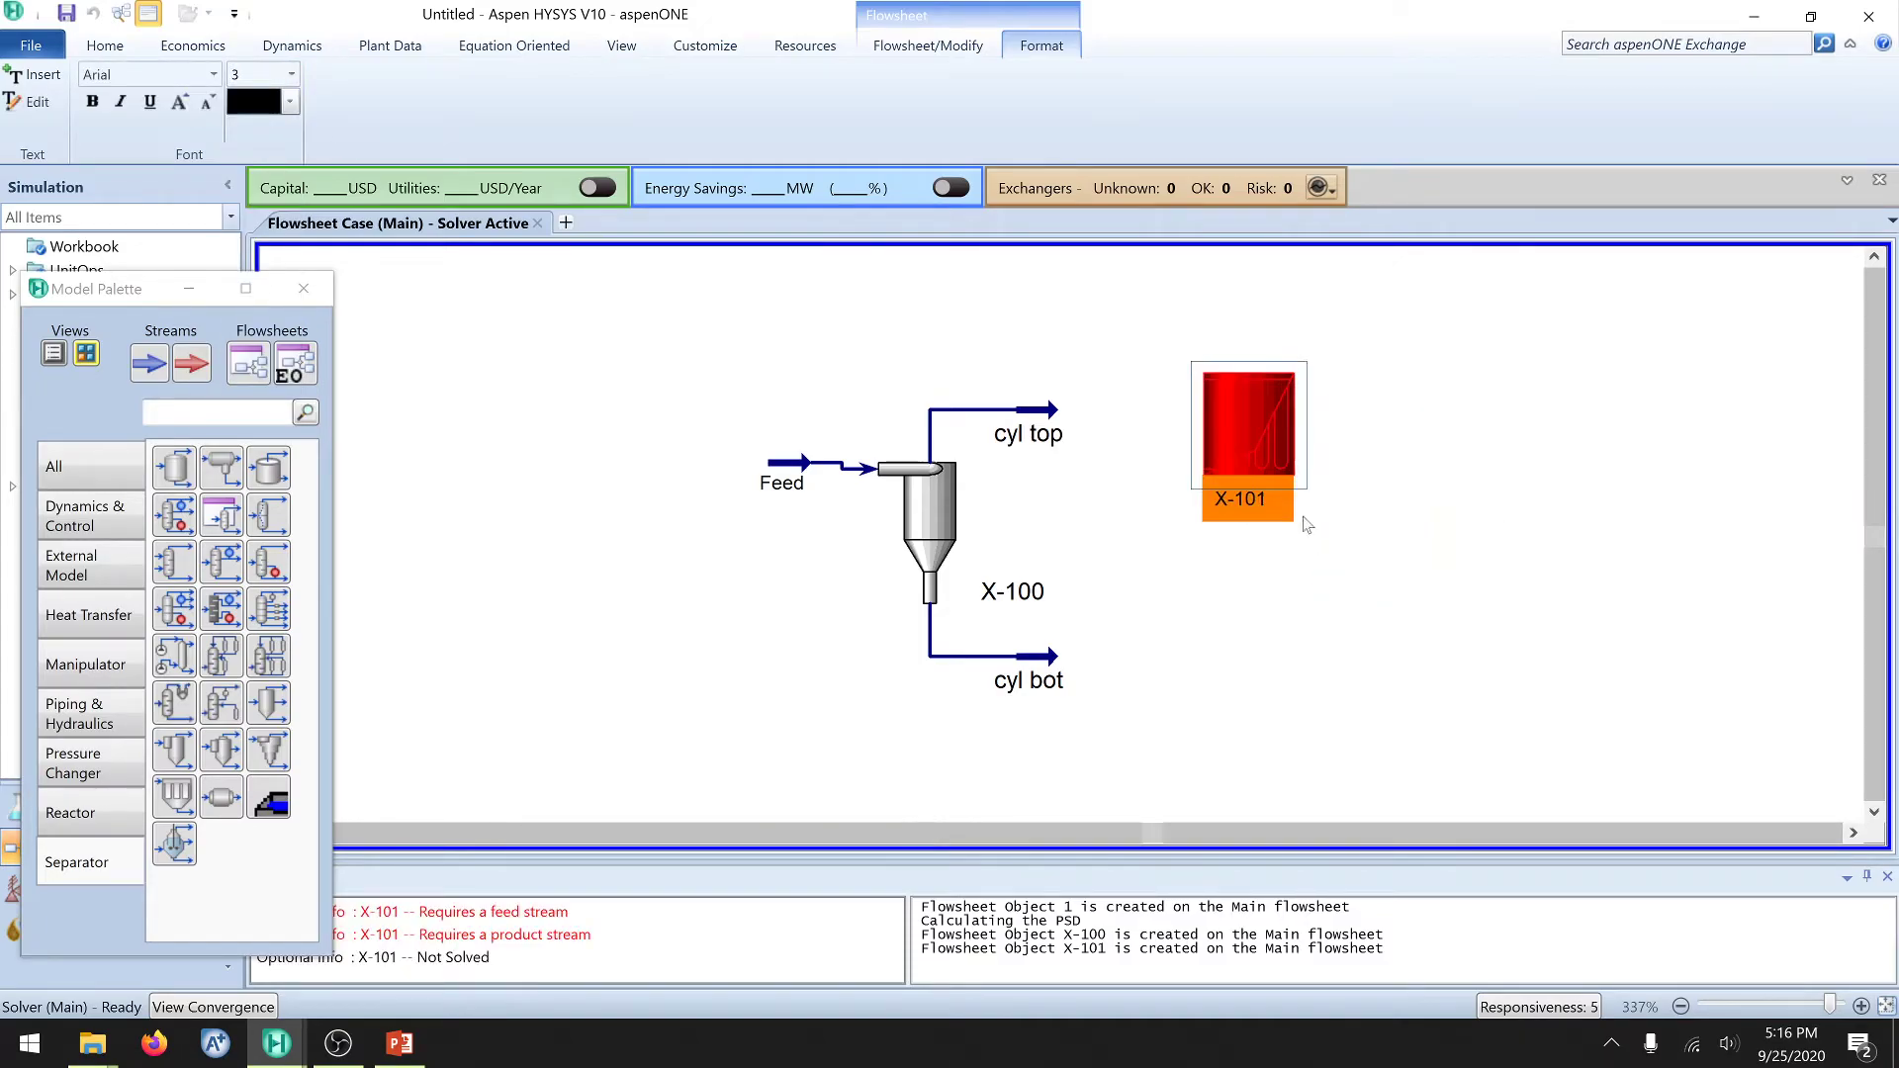
pyautogui.click(1244, 426)
pyautogui.doubleClick(1243, 427)
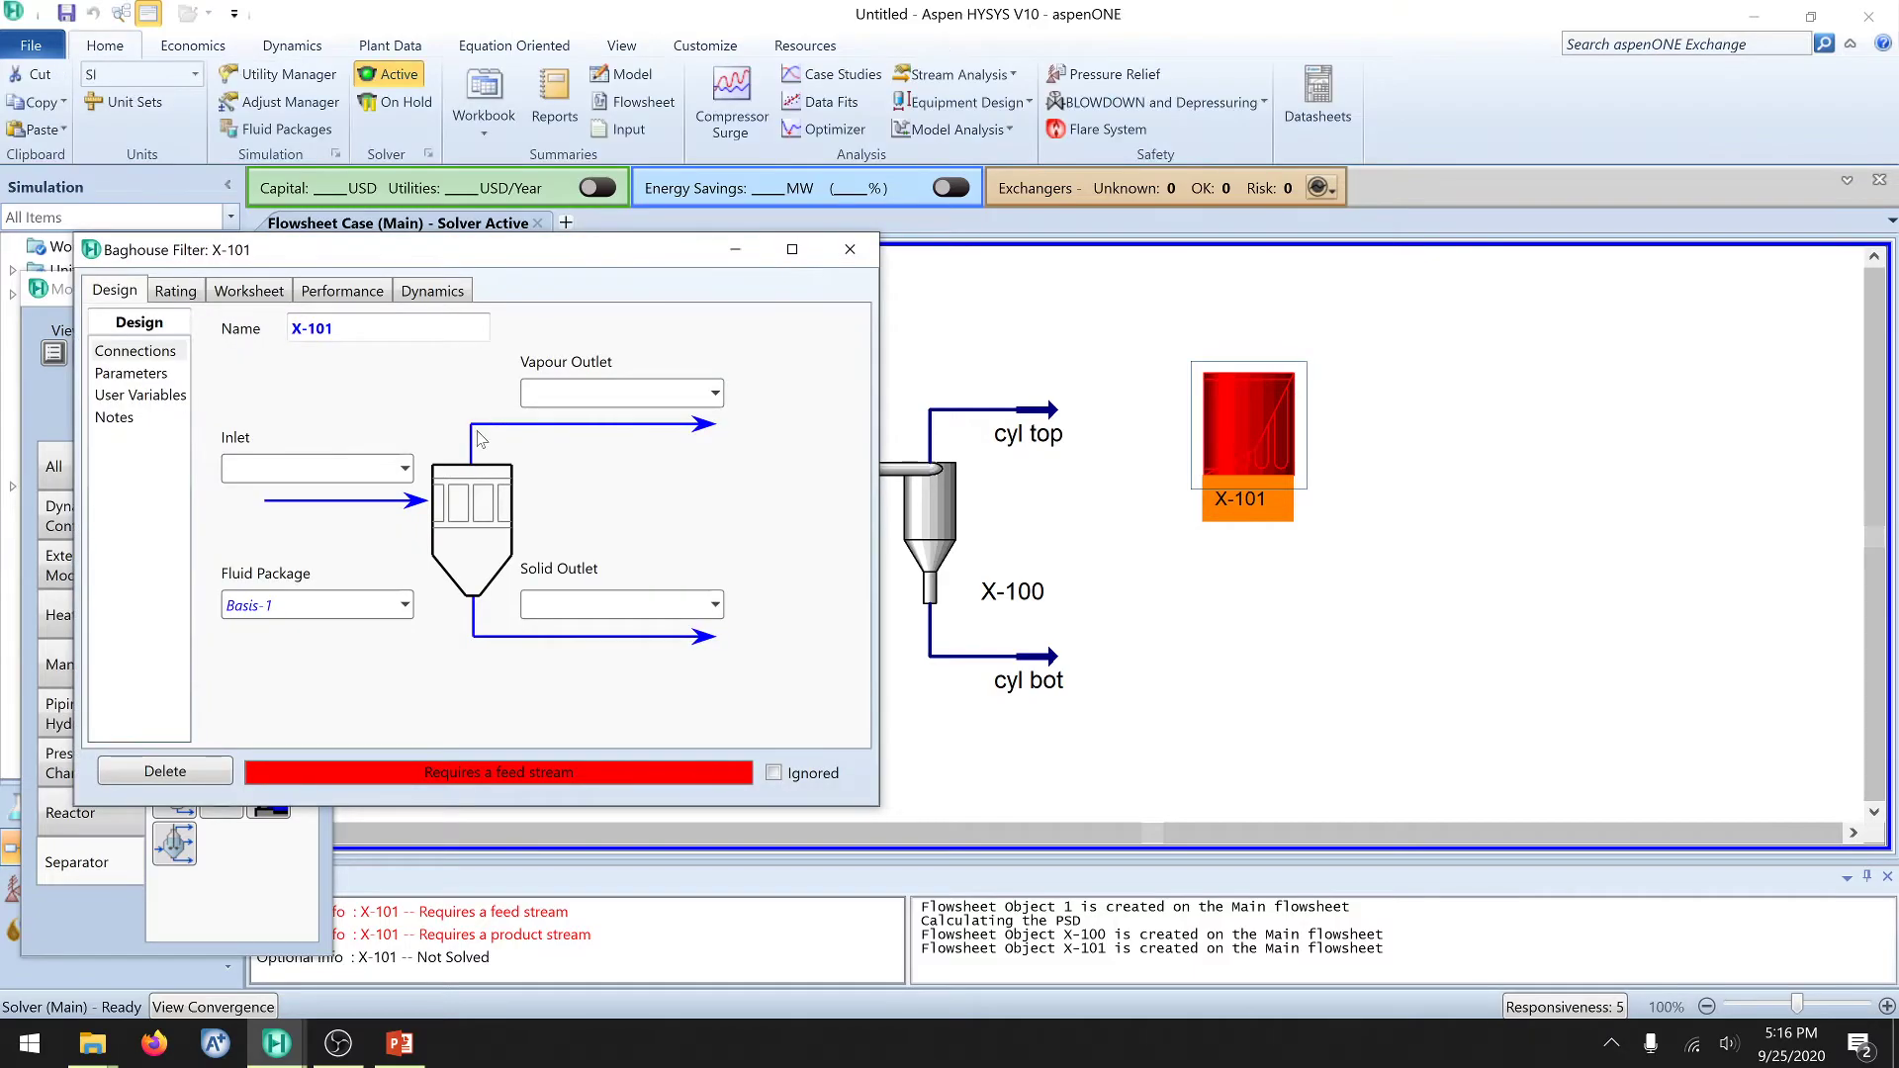
# Step: Feed cyl top into X-101, with outlets pure air and solid out
pyautogui.moveTo(532, 262); pyautogui.dragTo(501, 299)
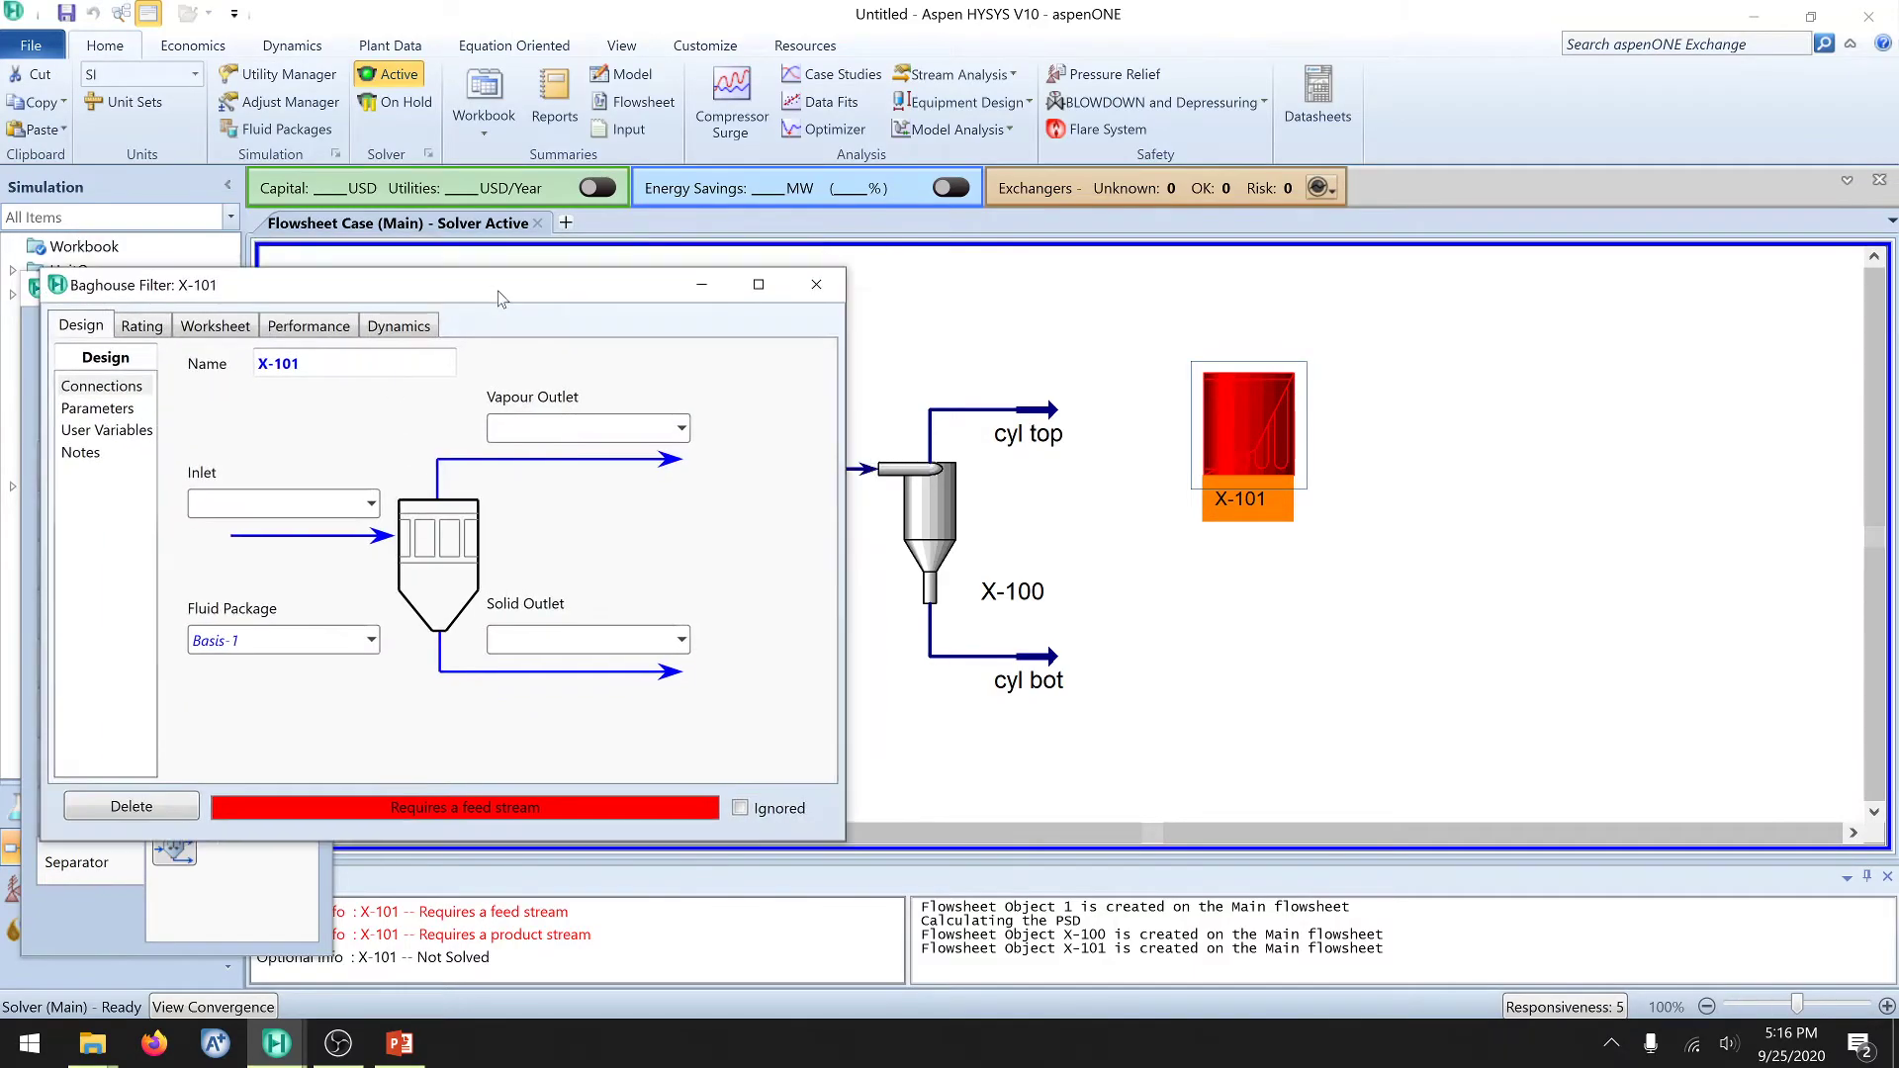
pyautogui.click(371, 504)
pyautogui.click(259, 565)
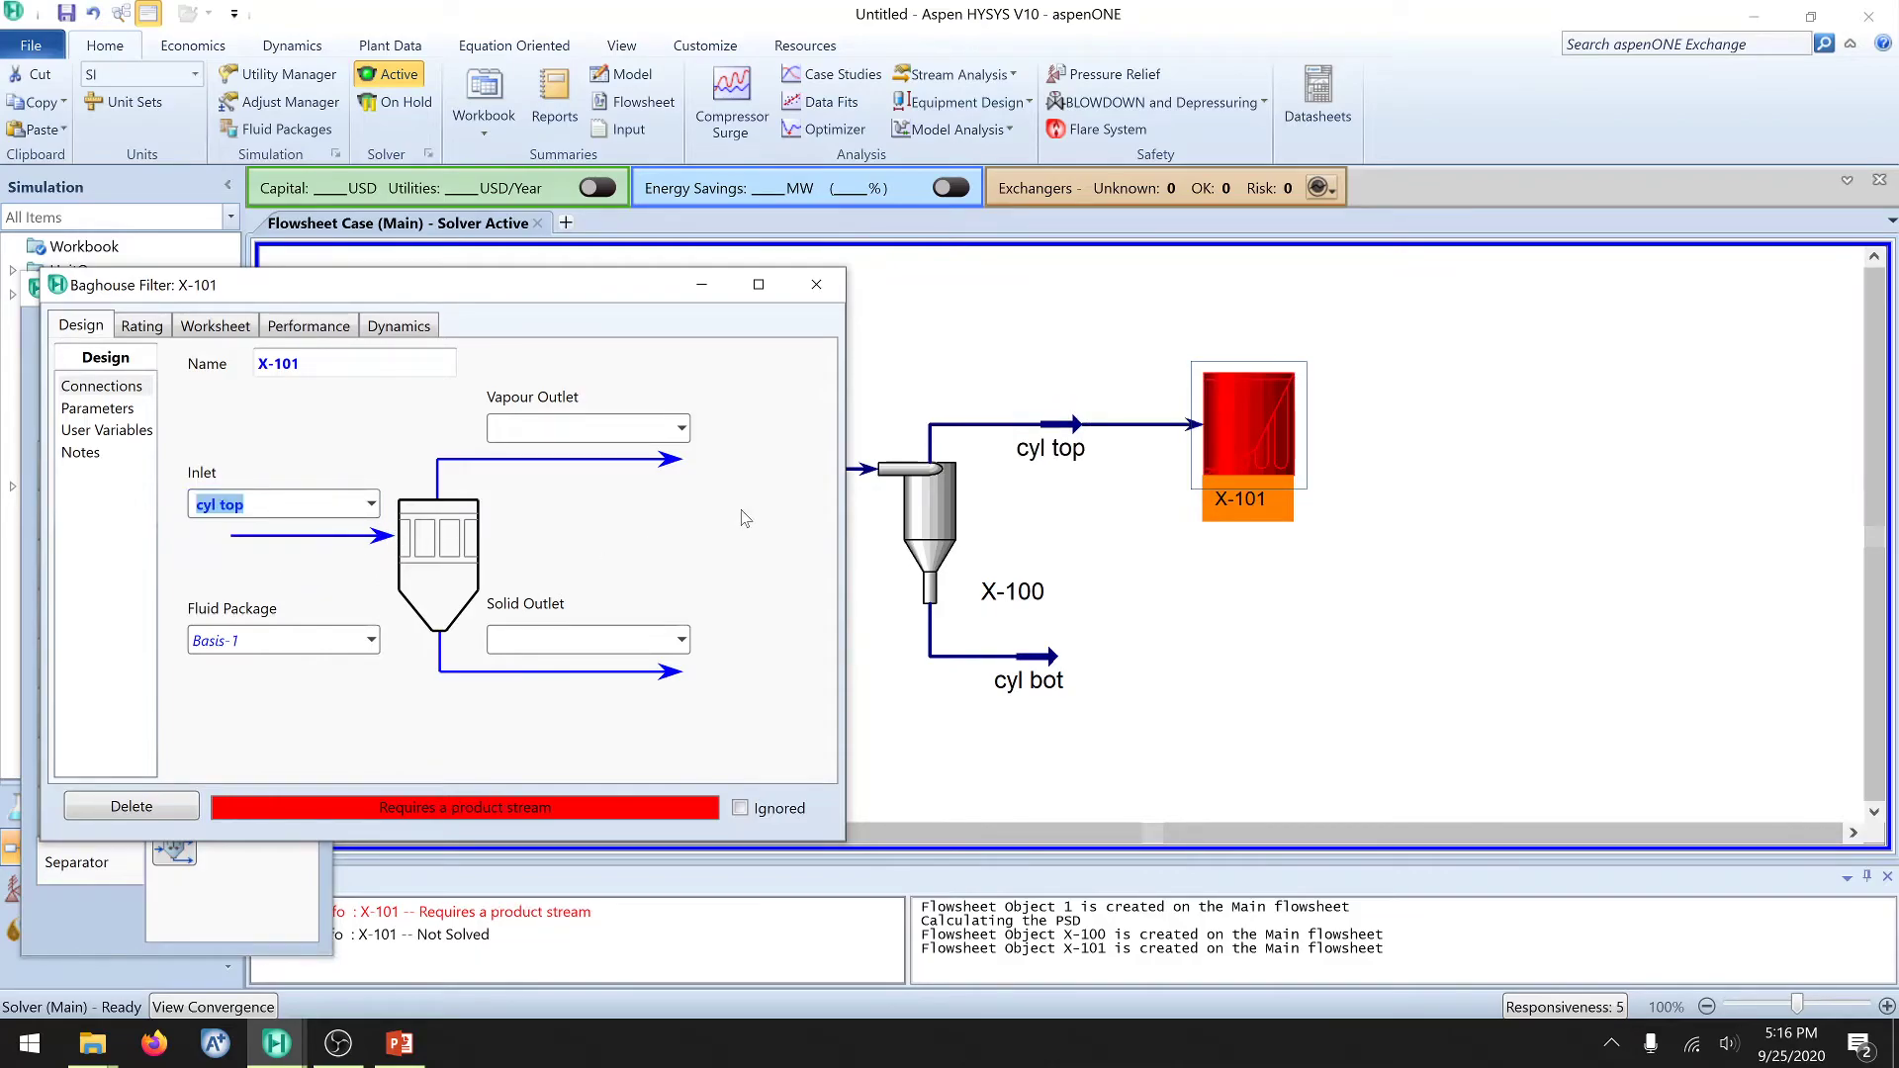
pyautogui.moveTo(594, 293); pyautogui.dragTo(567, 305)
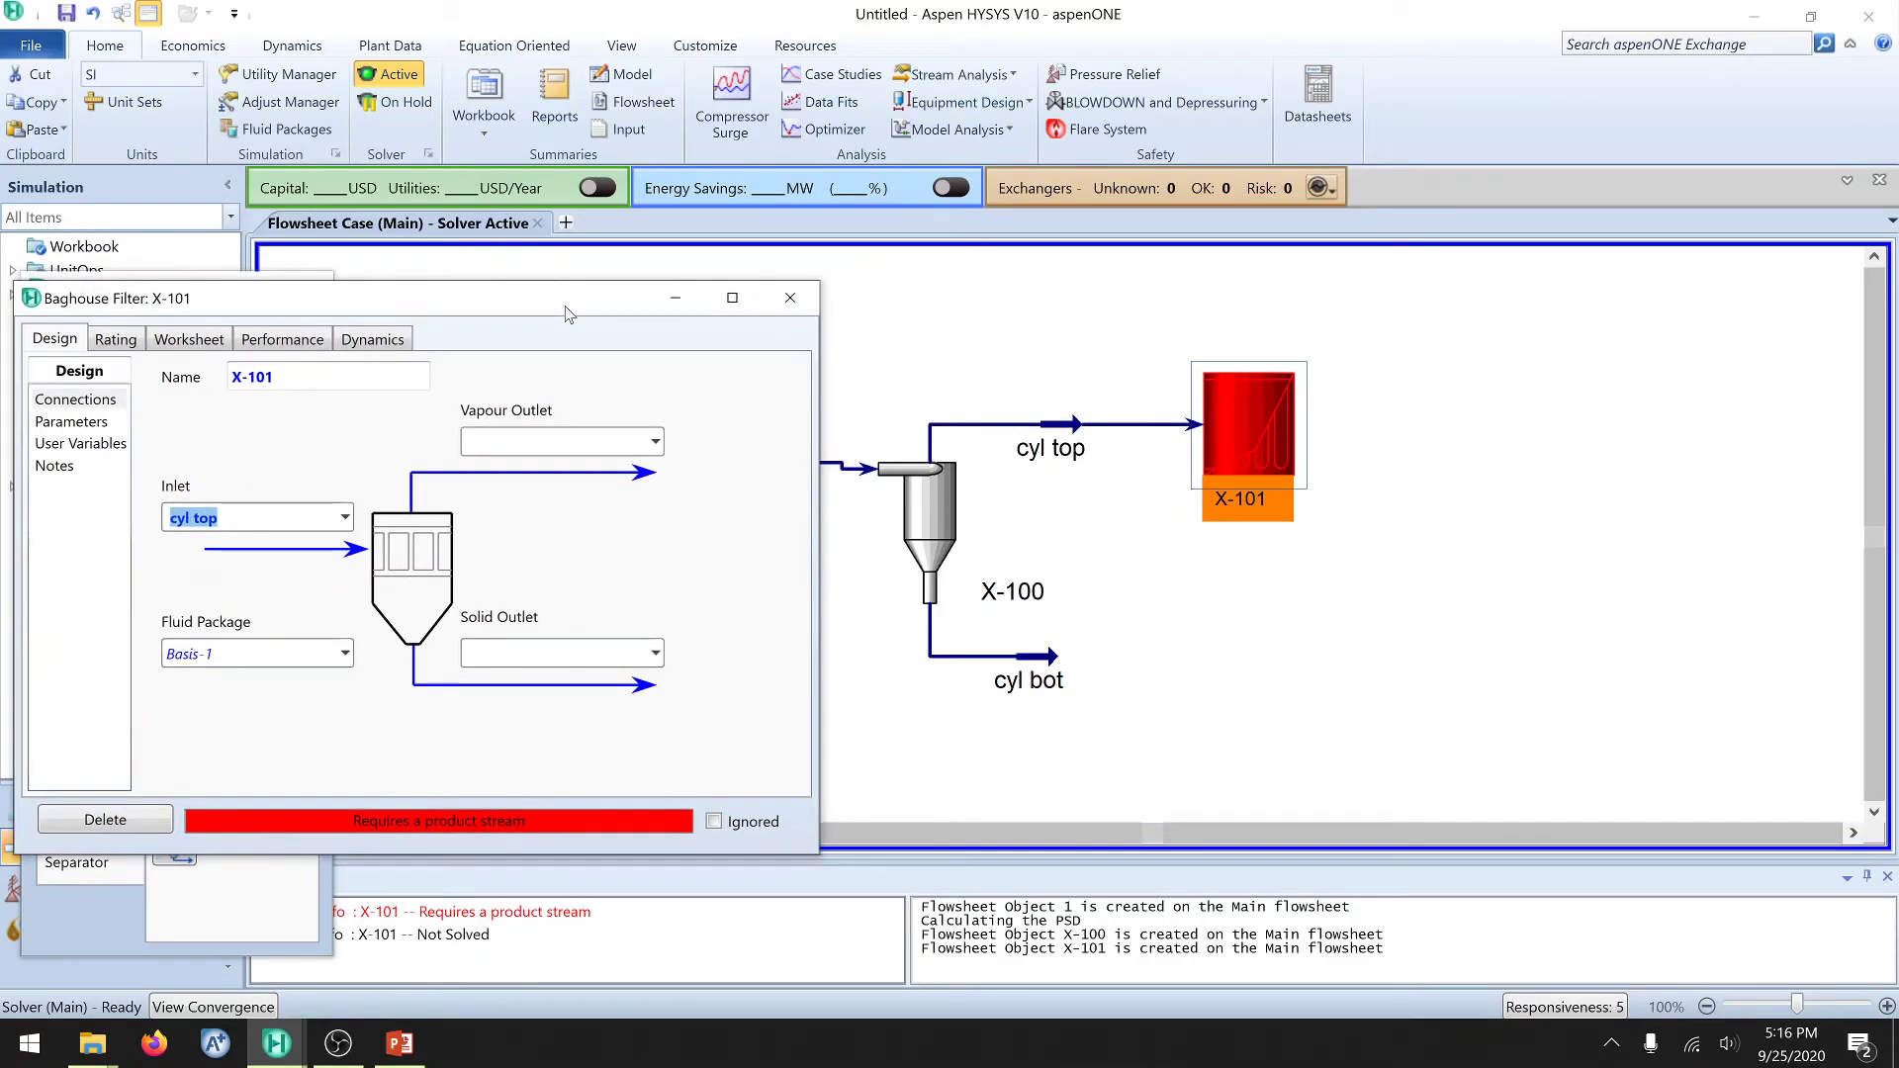
pyautogui.click(594, 441)
pyautogui.write('pure a')
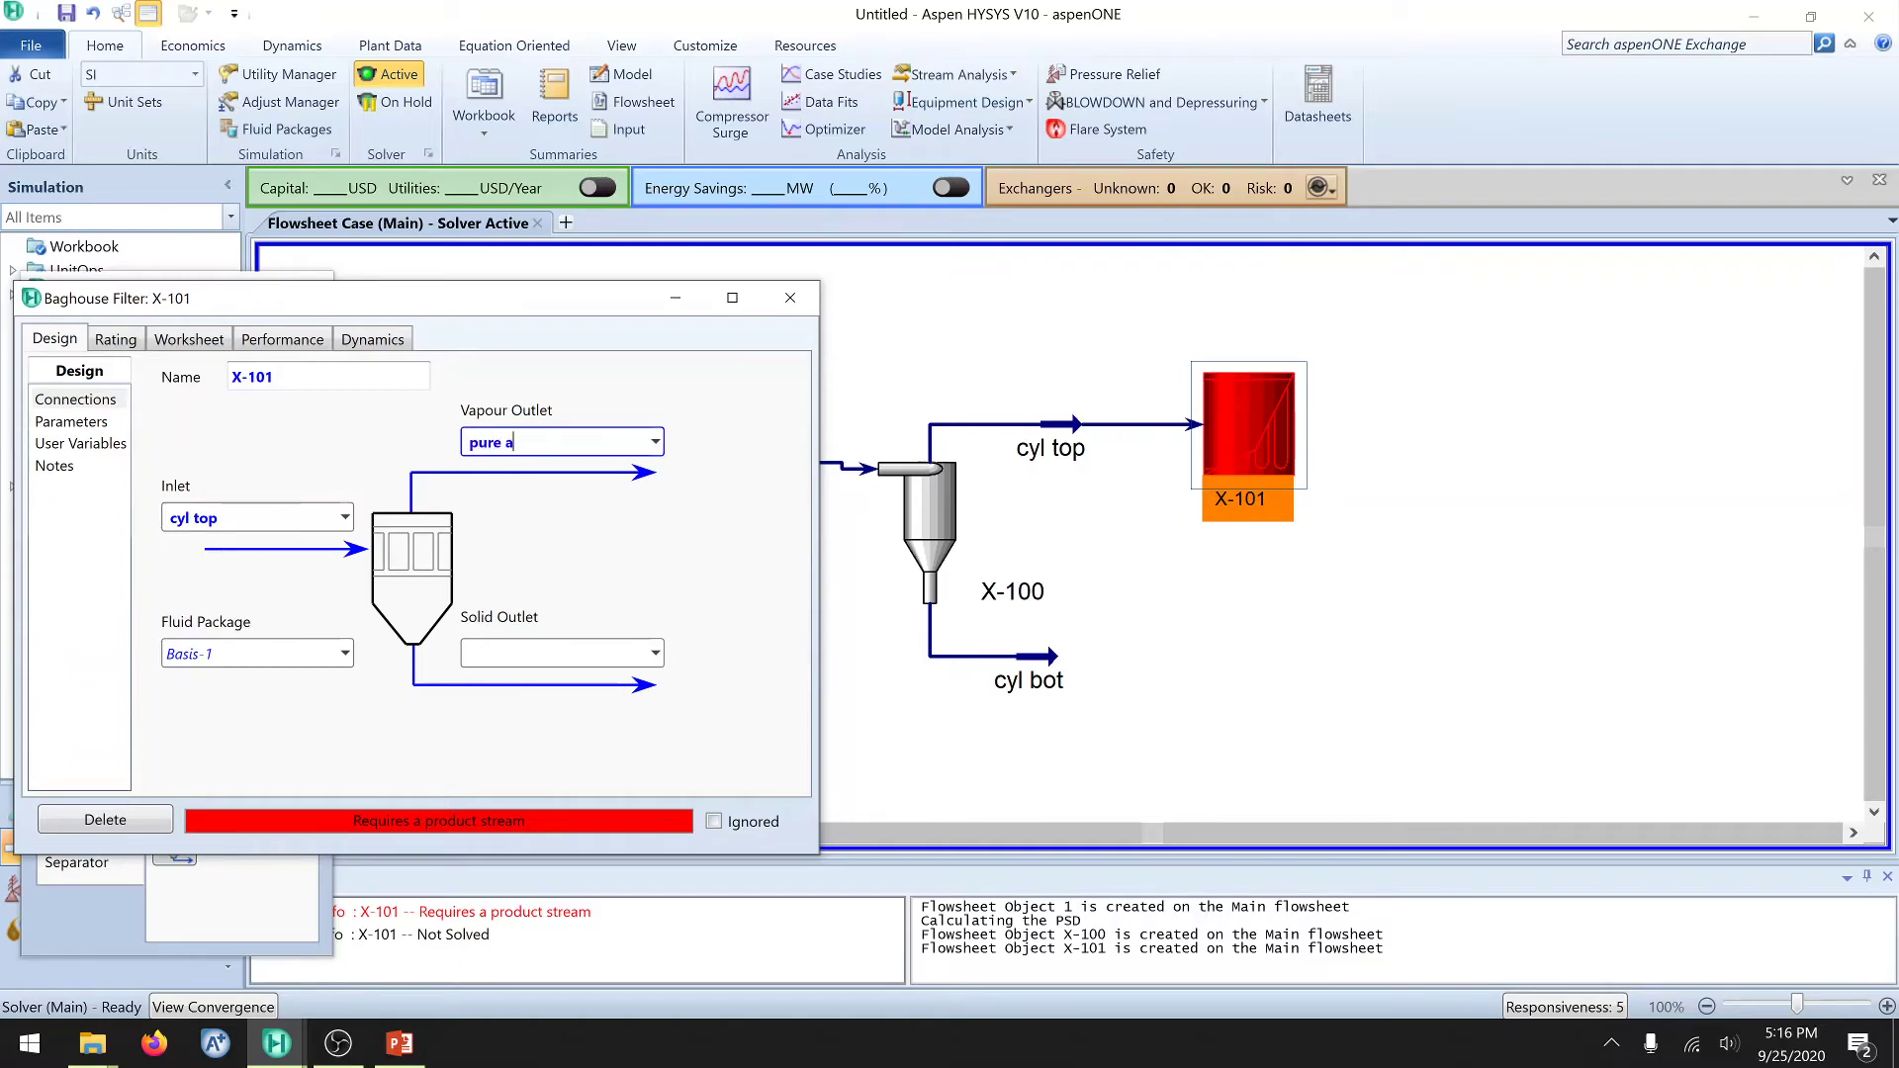
pyautogui.write('ir')
pyautogui.press('Return')
pyautogui.write('solid out')
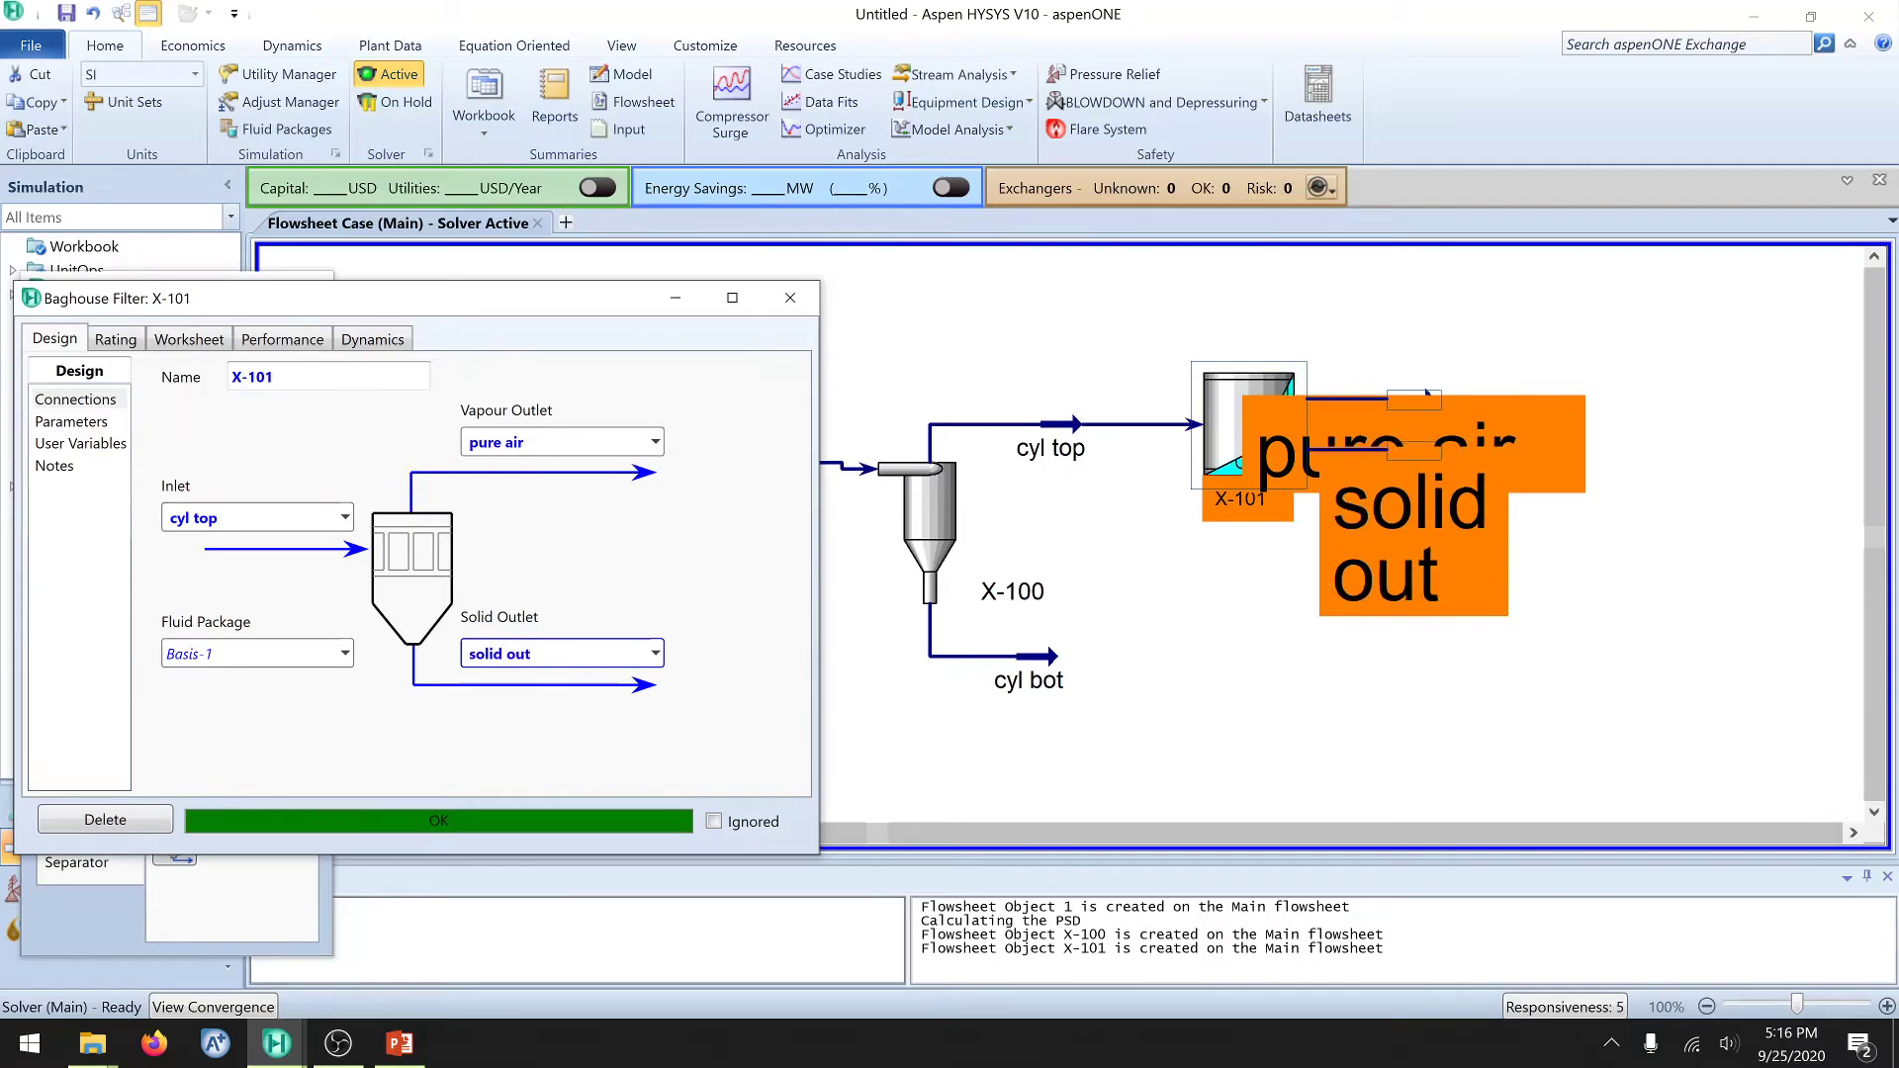
pyautogui.click(790, 297)
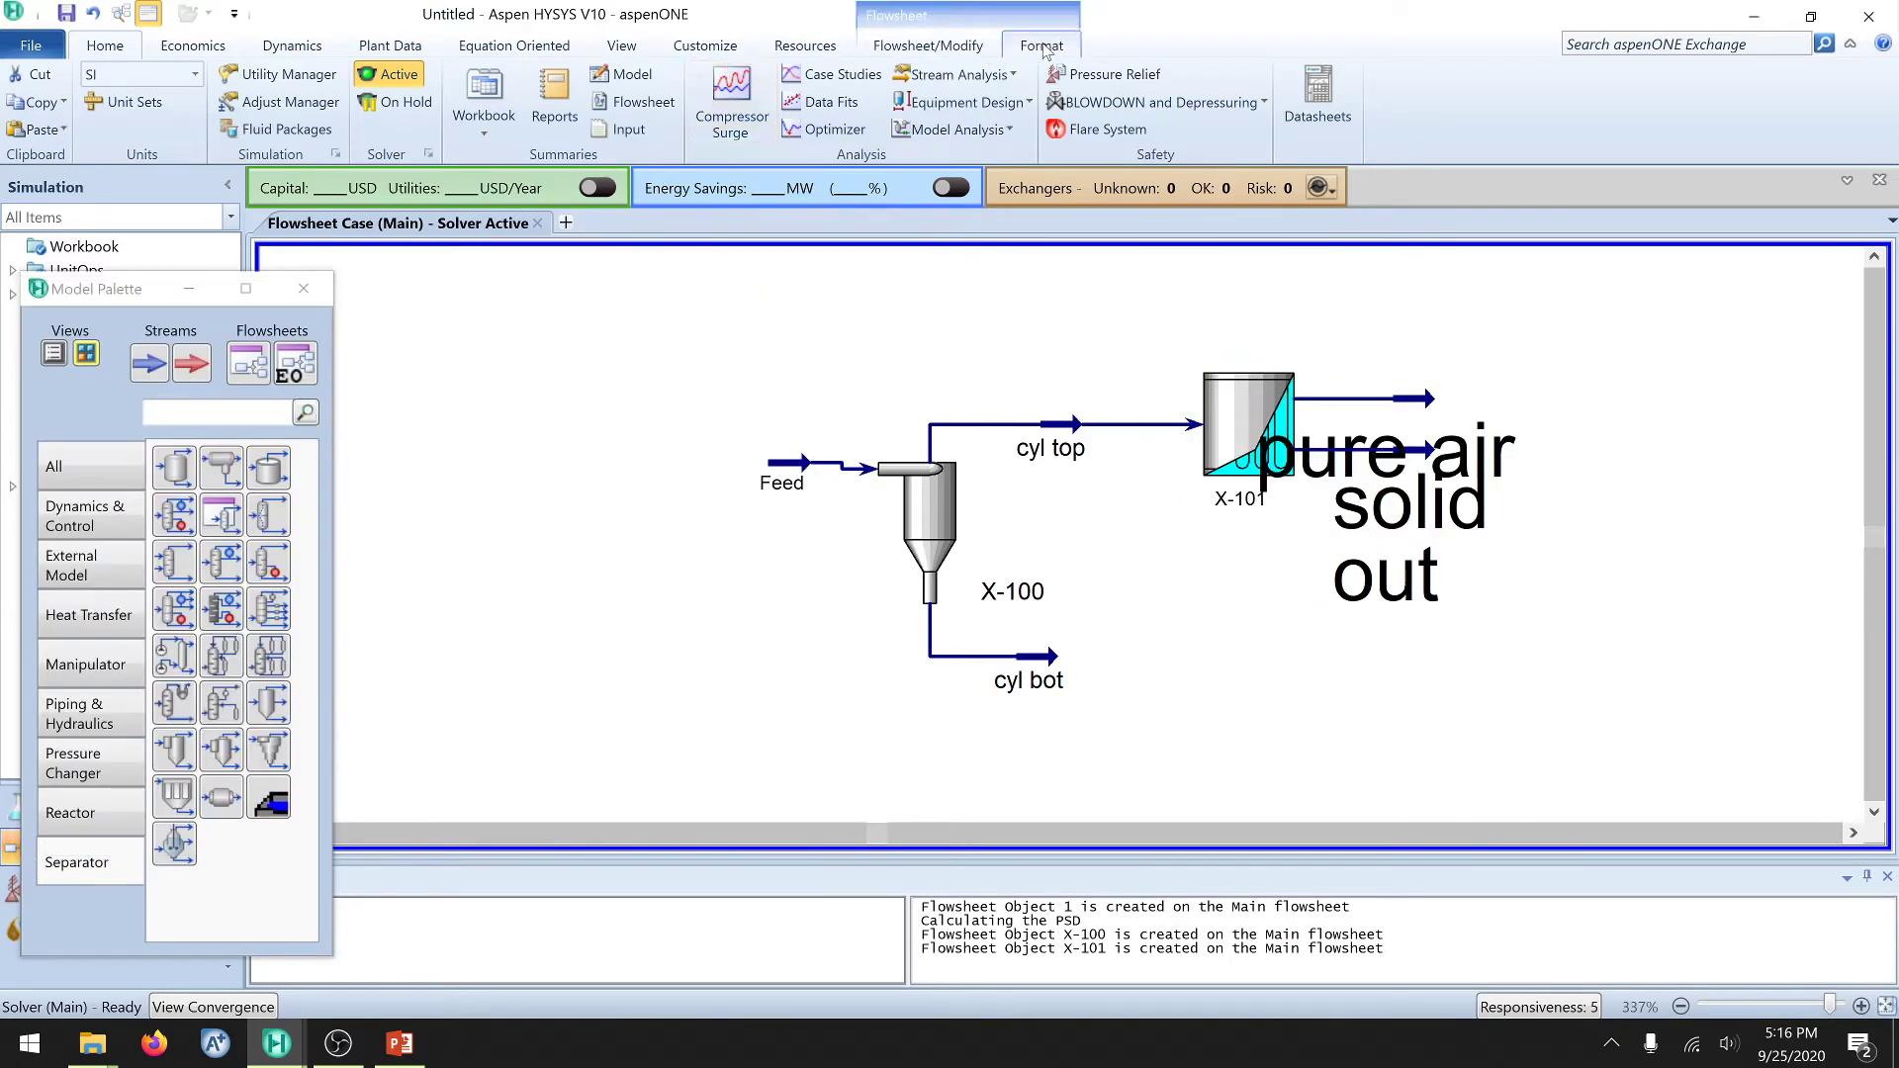
# Step: Shrink the pure air, X-101 and solid out labels to size 4, reposition the streams, and open pure air
pyautogui.click(1411, 550)
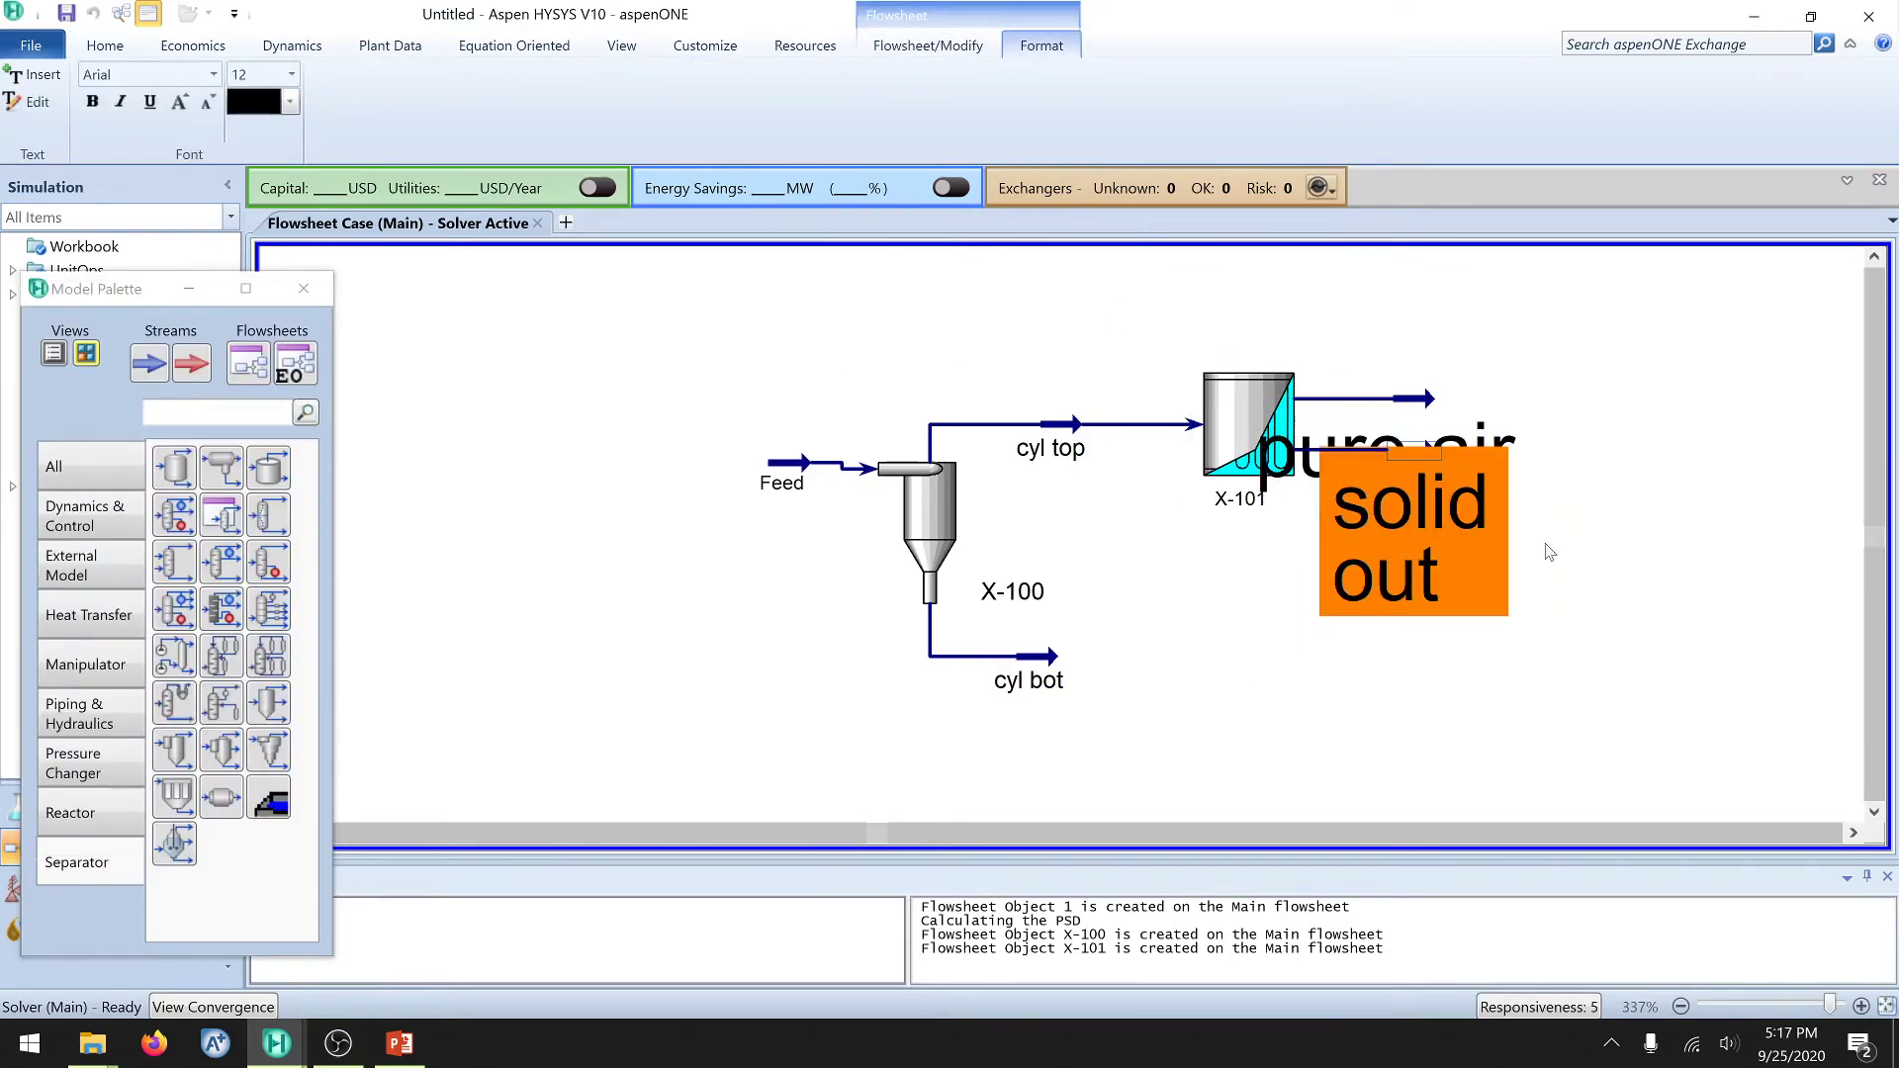
pyautogui.moveTo(1594, 638); pyautogui.dragTo(1194, 356)
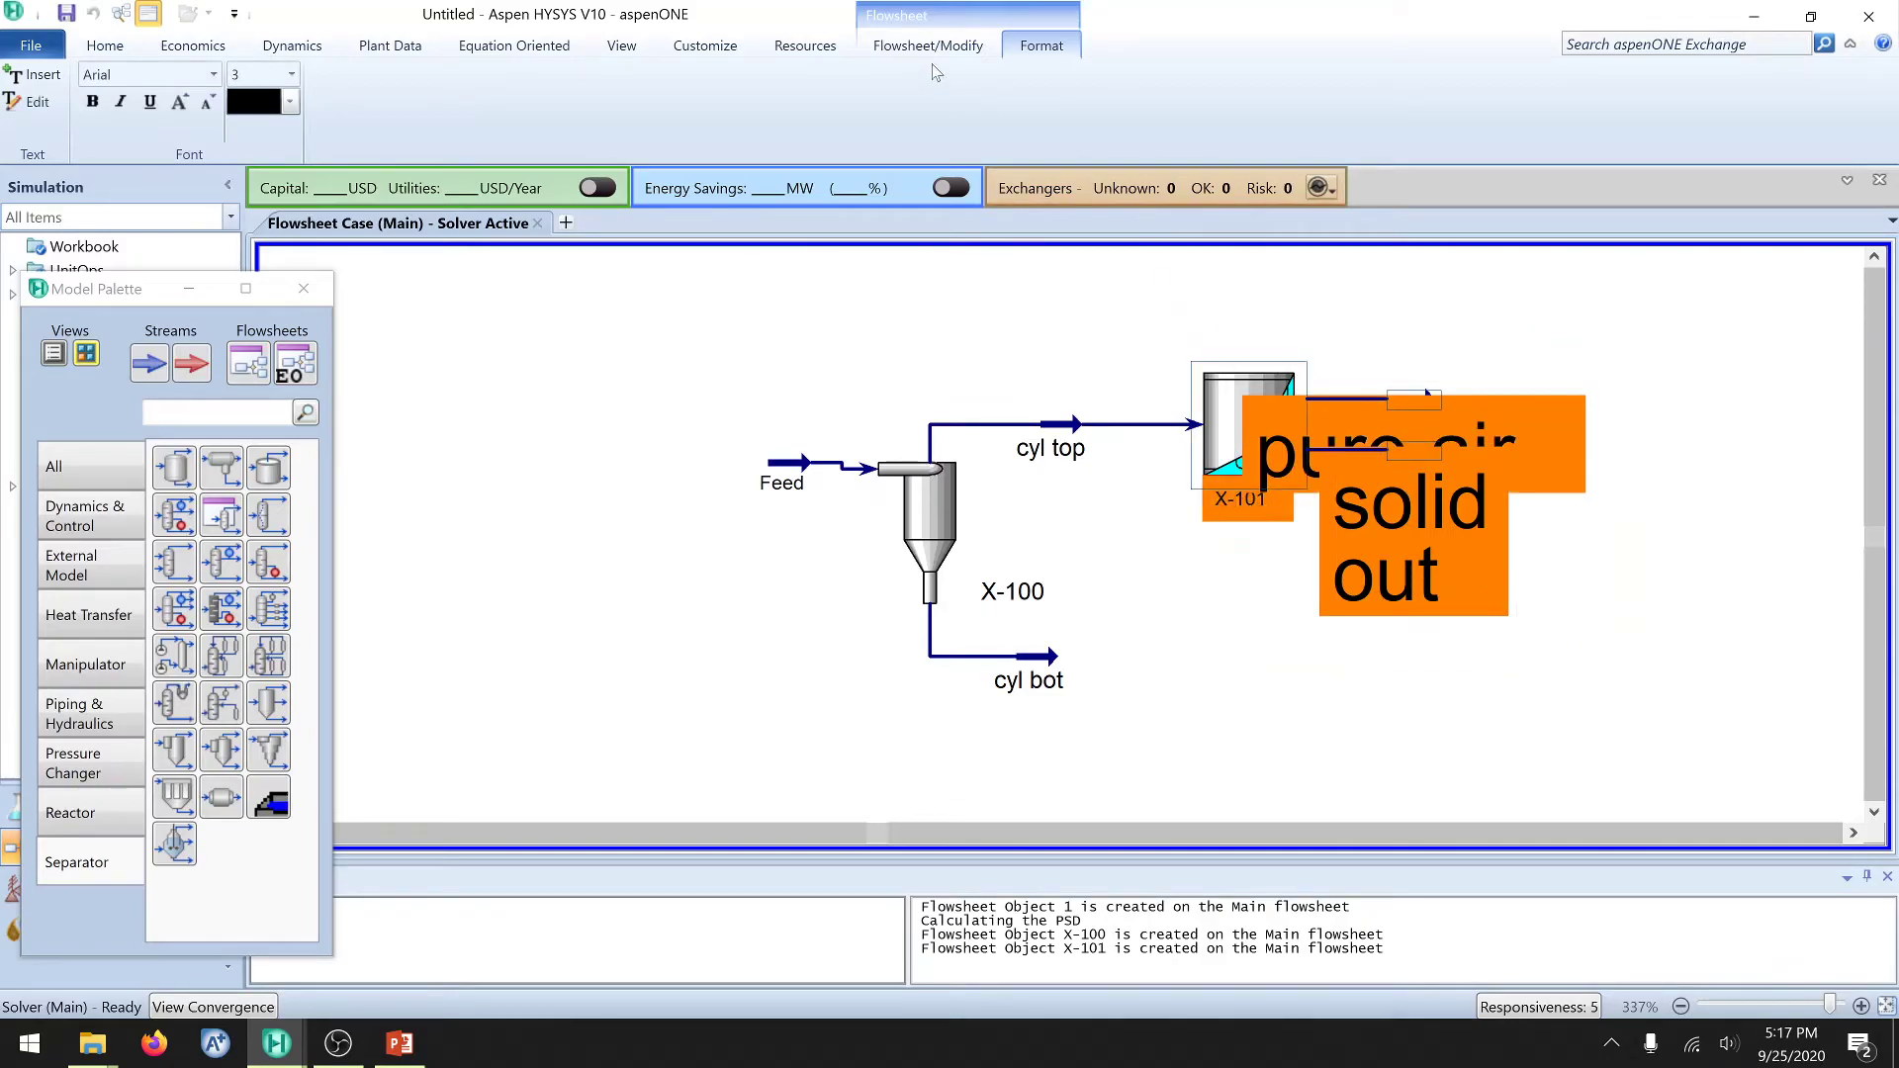
pyautogui.click(291, 75)
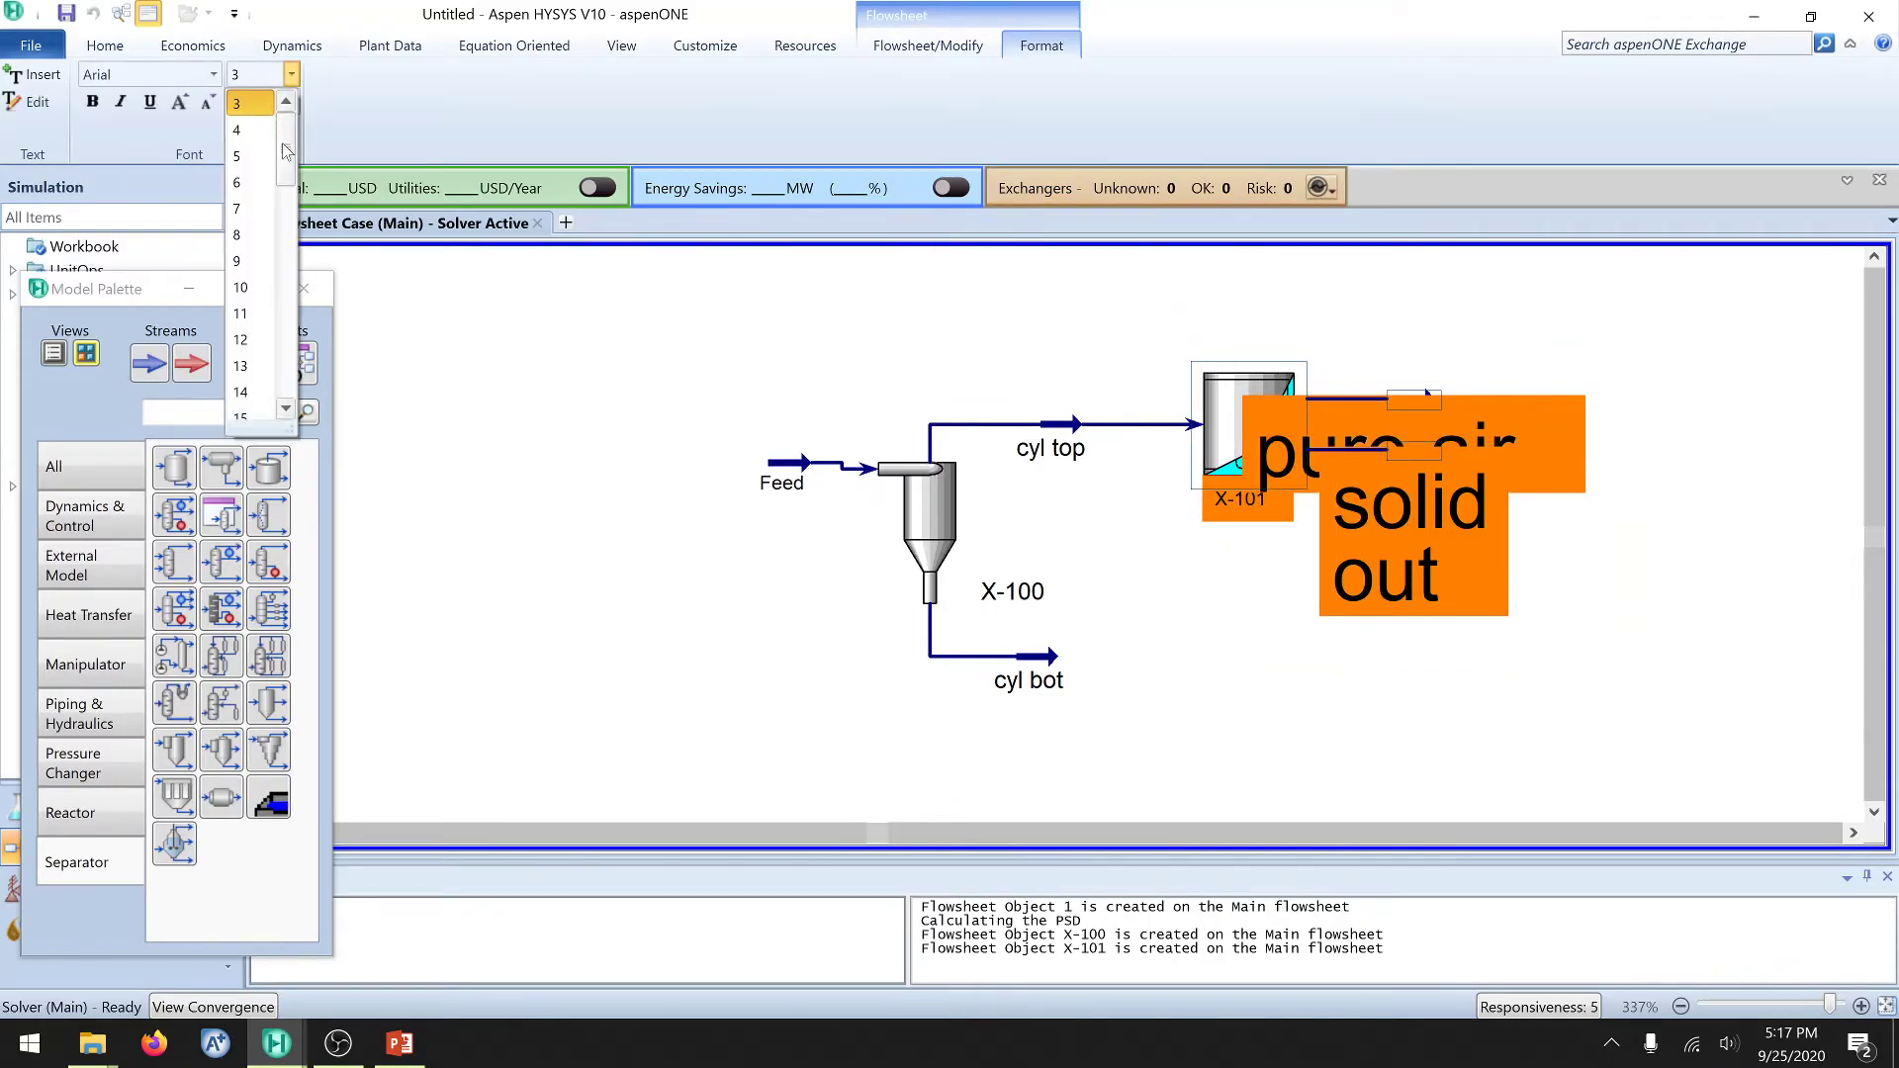
pyautogui.click(237, 130)
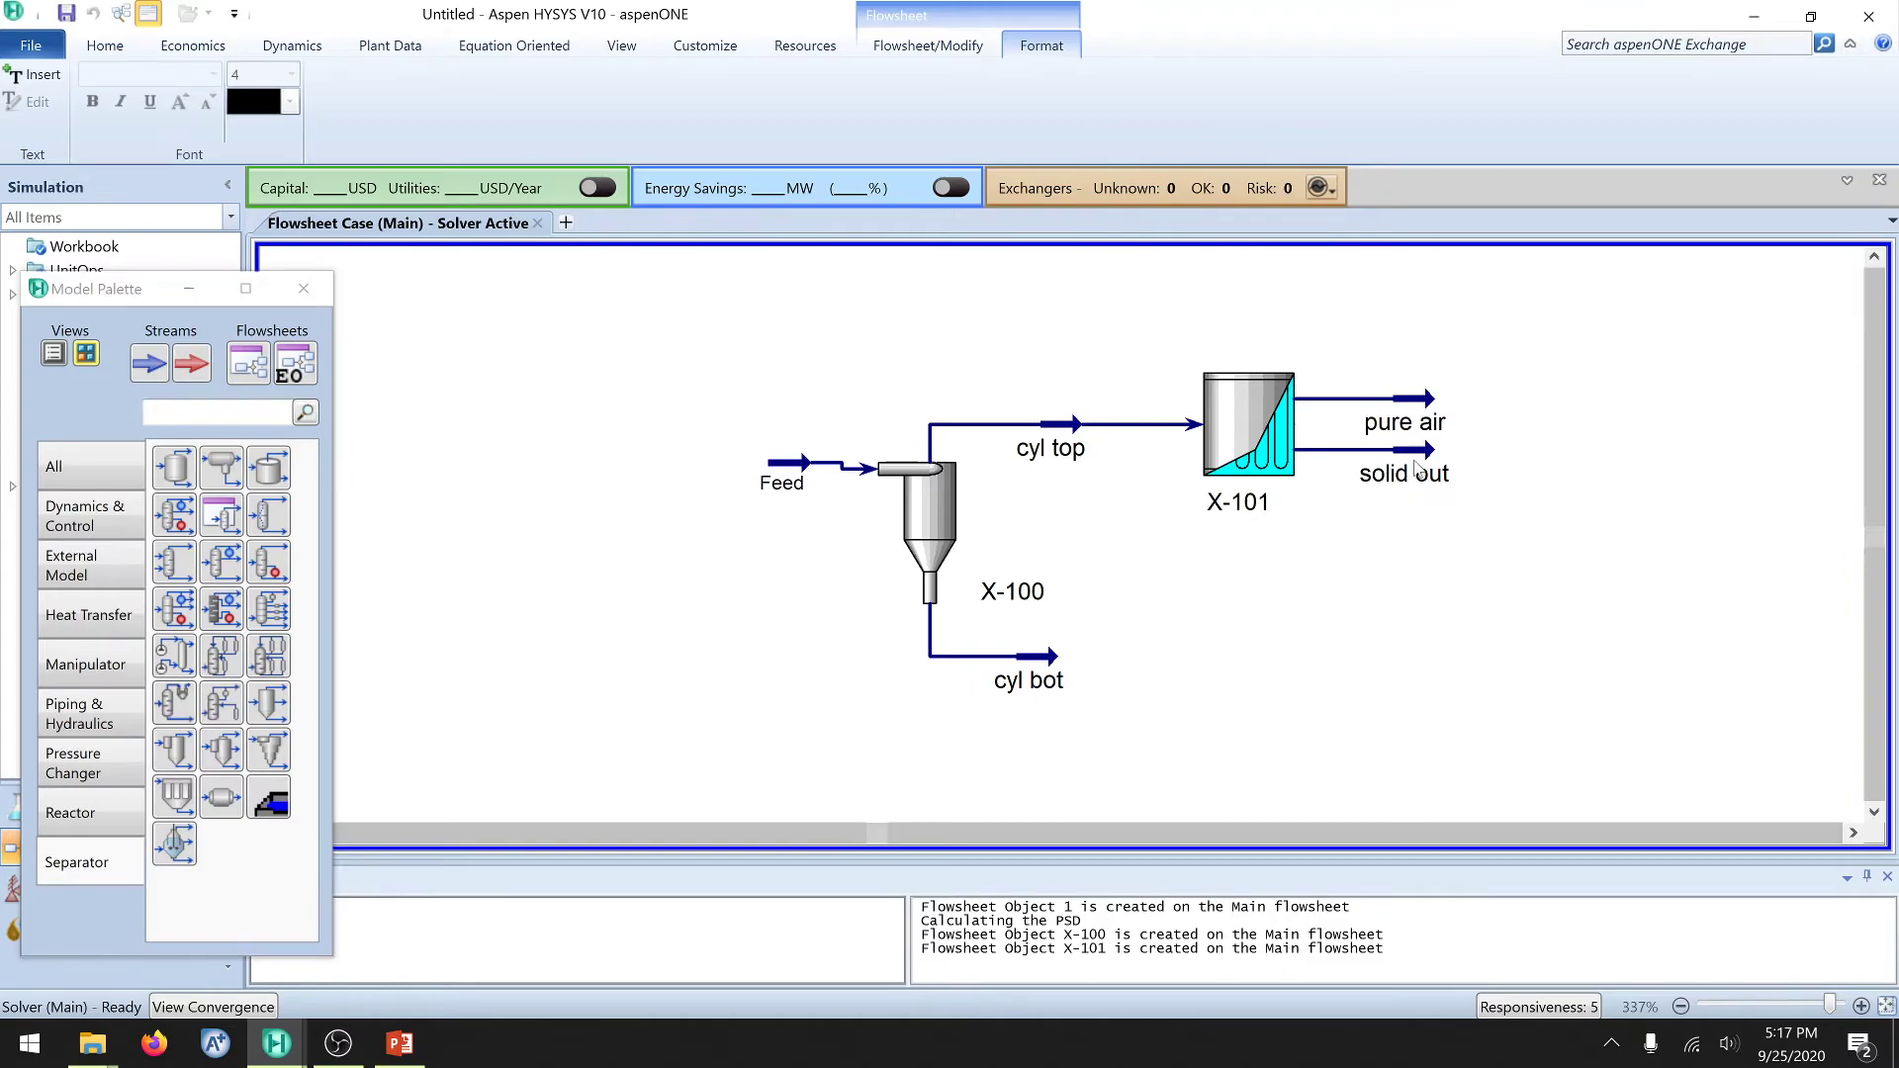
pyautogui.moveTo(1412, 473); pyautogui.dragTo(1349, 613)
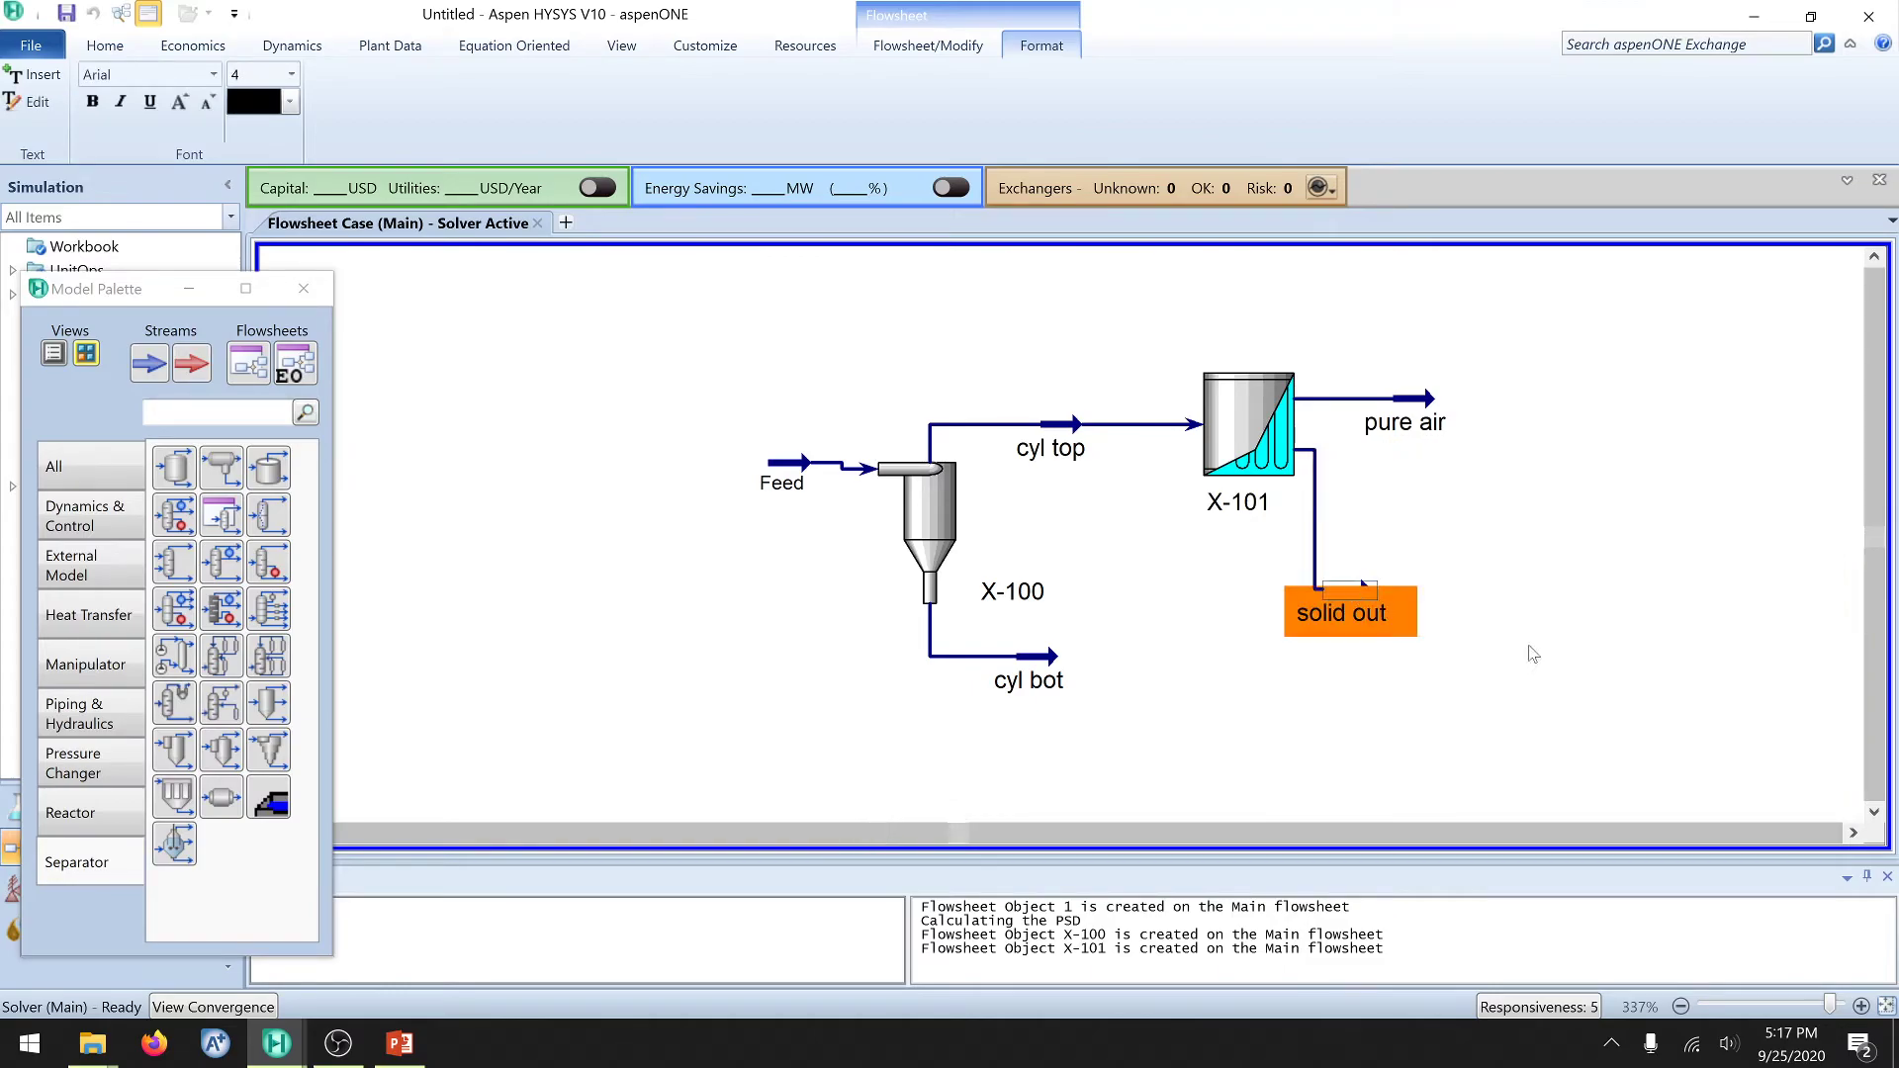
pyautogui.moveTo(1431, 399); pyautogui.dragTo(1439, 336)
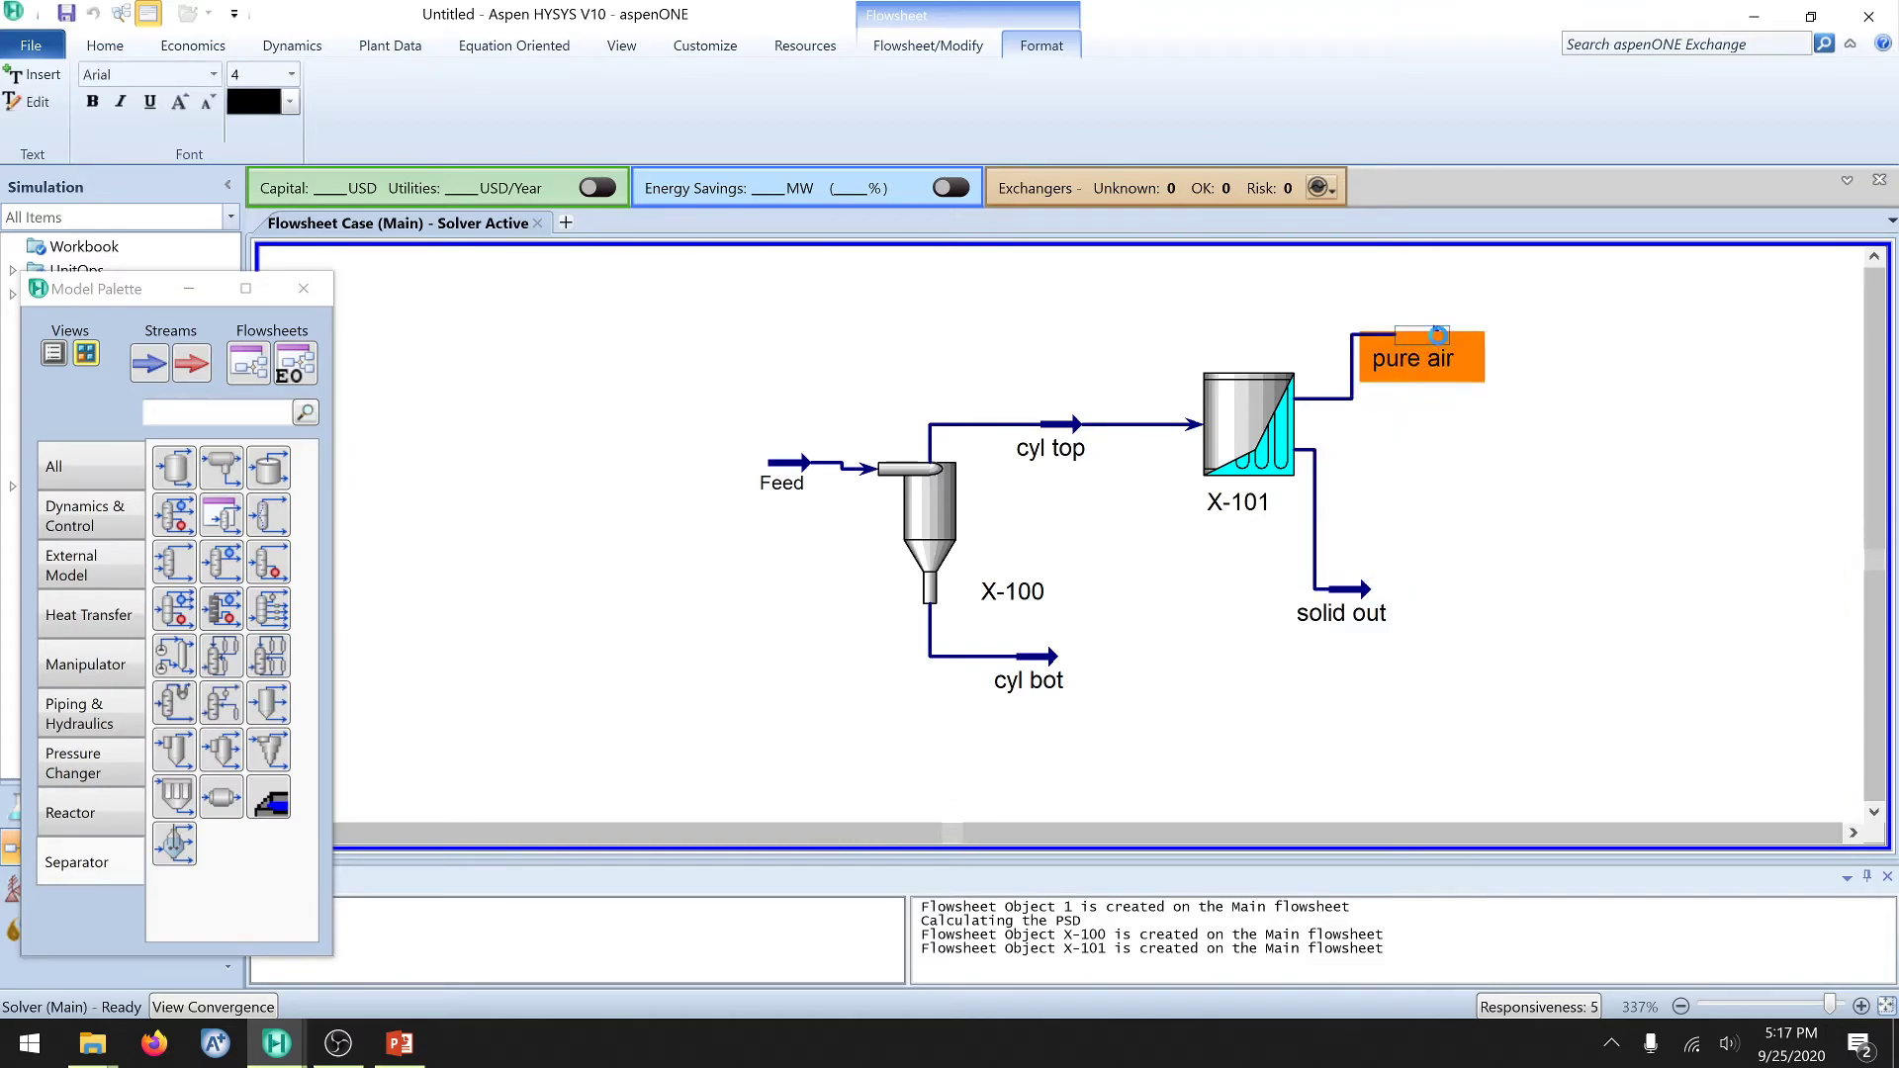
pyautogui.doubleClick(1439, 341)
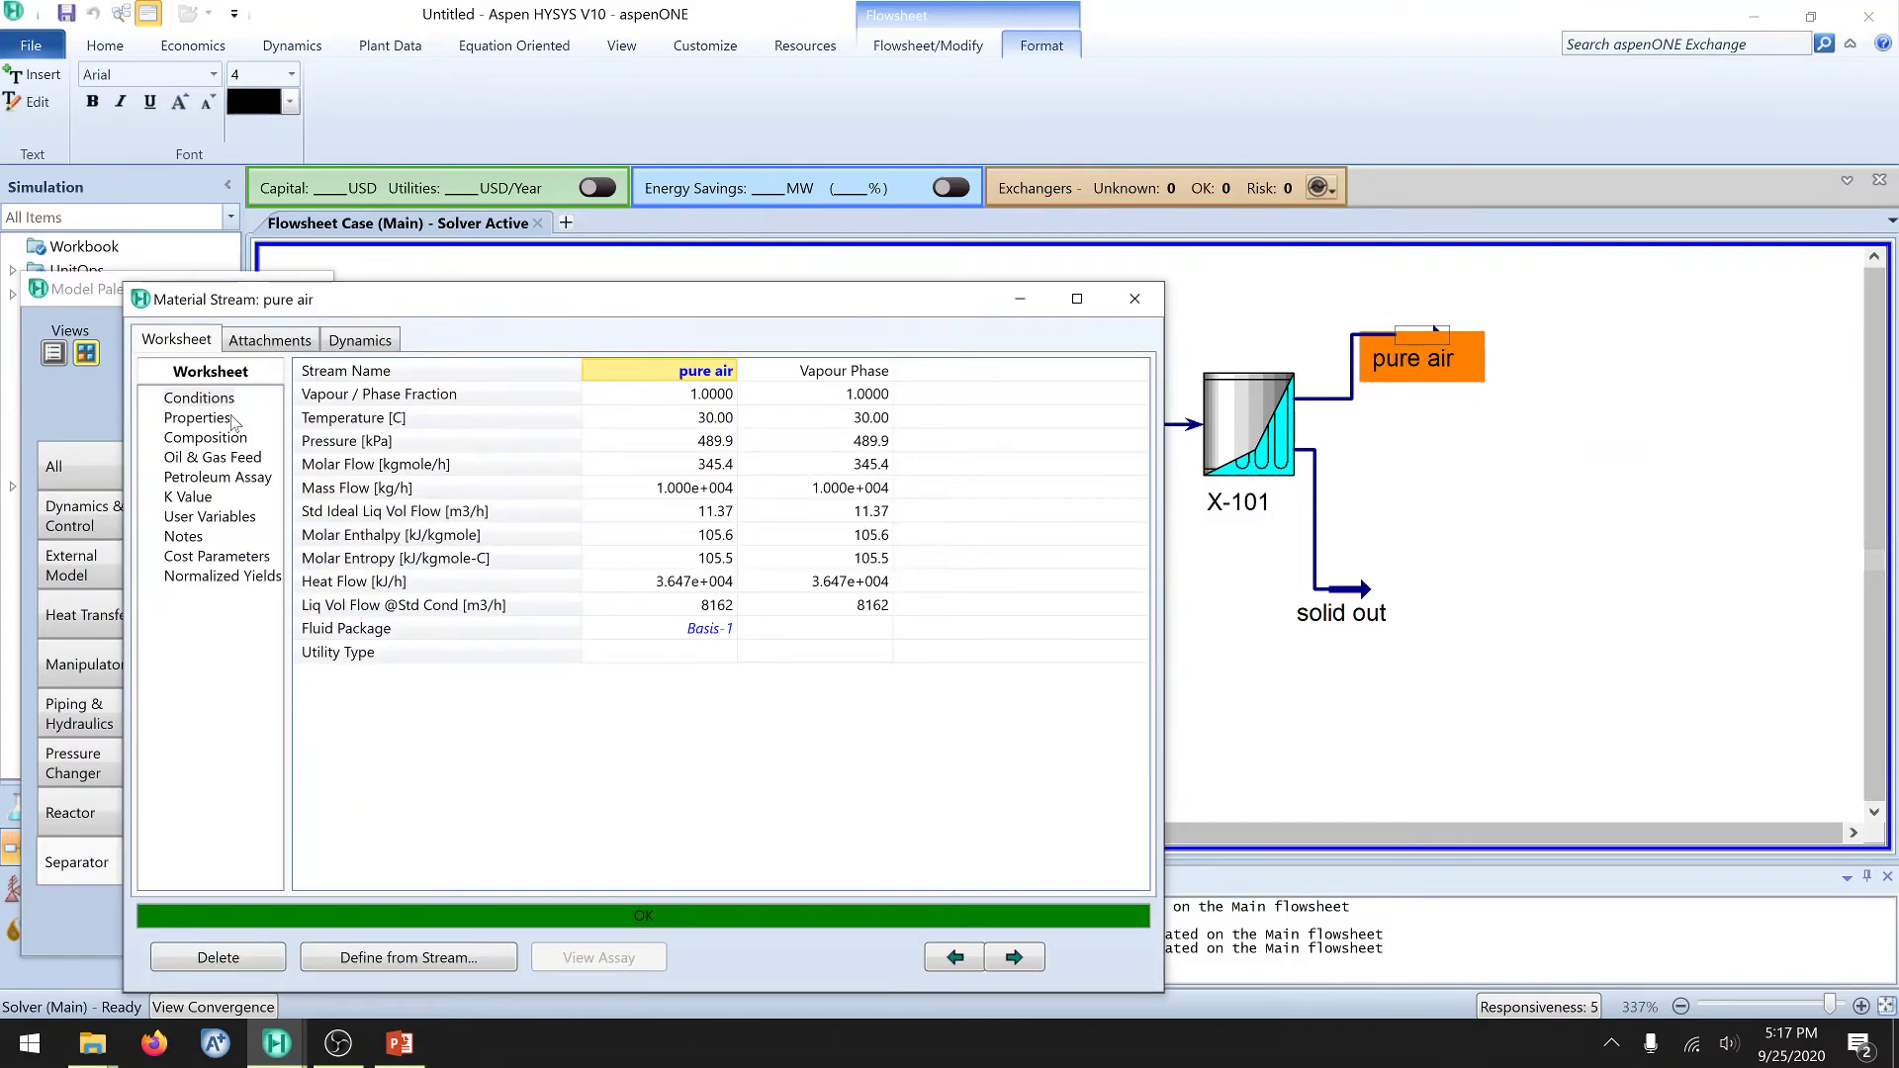
# Step: Review pure air's composition, then solid out's composition and Kaolinite PSD, closing both windows
pyautogui.click(220, 440)
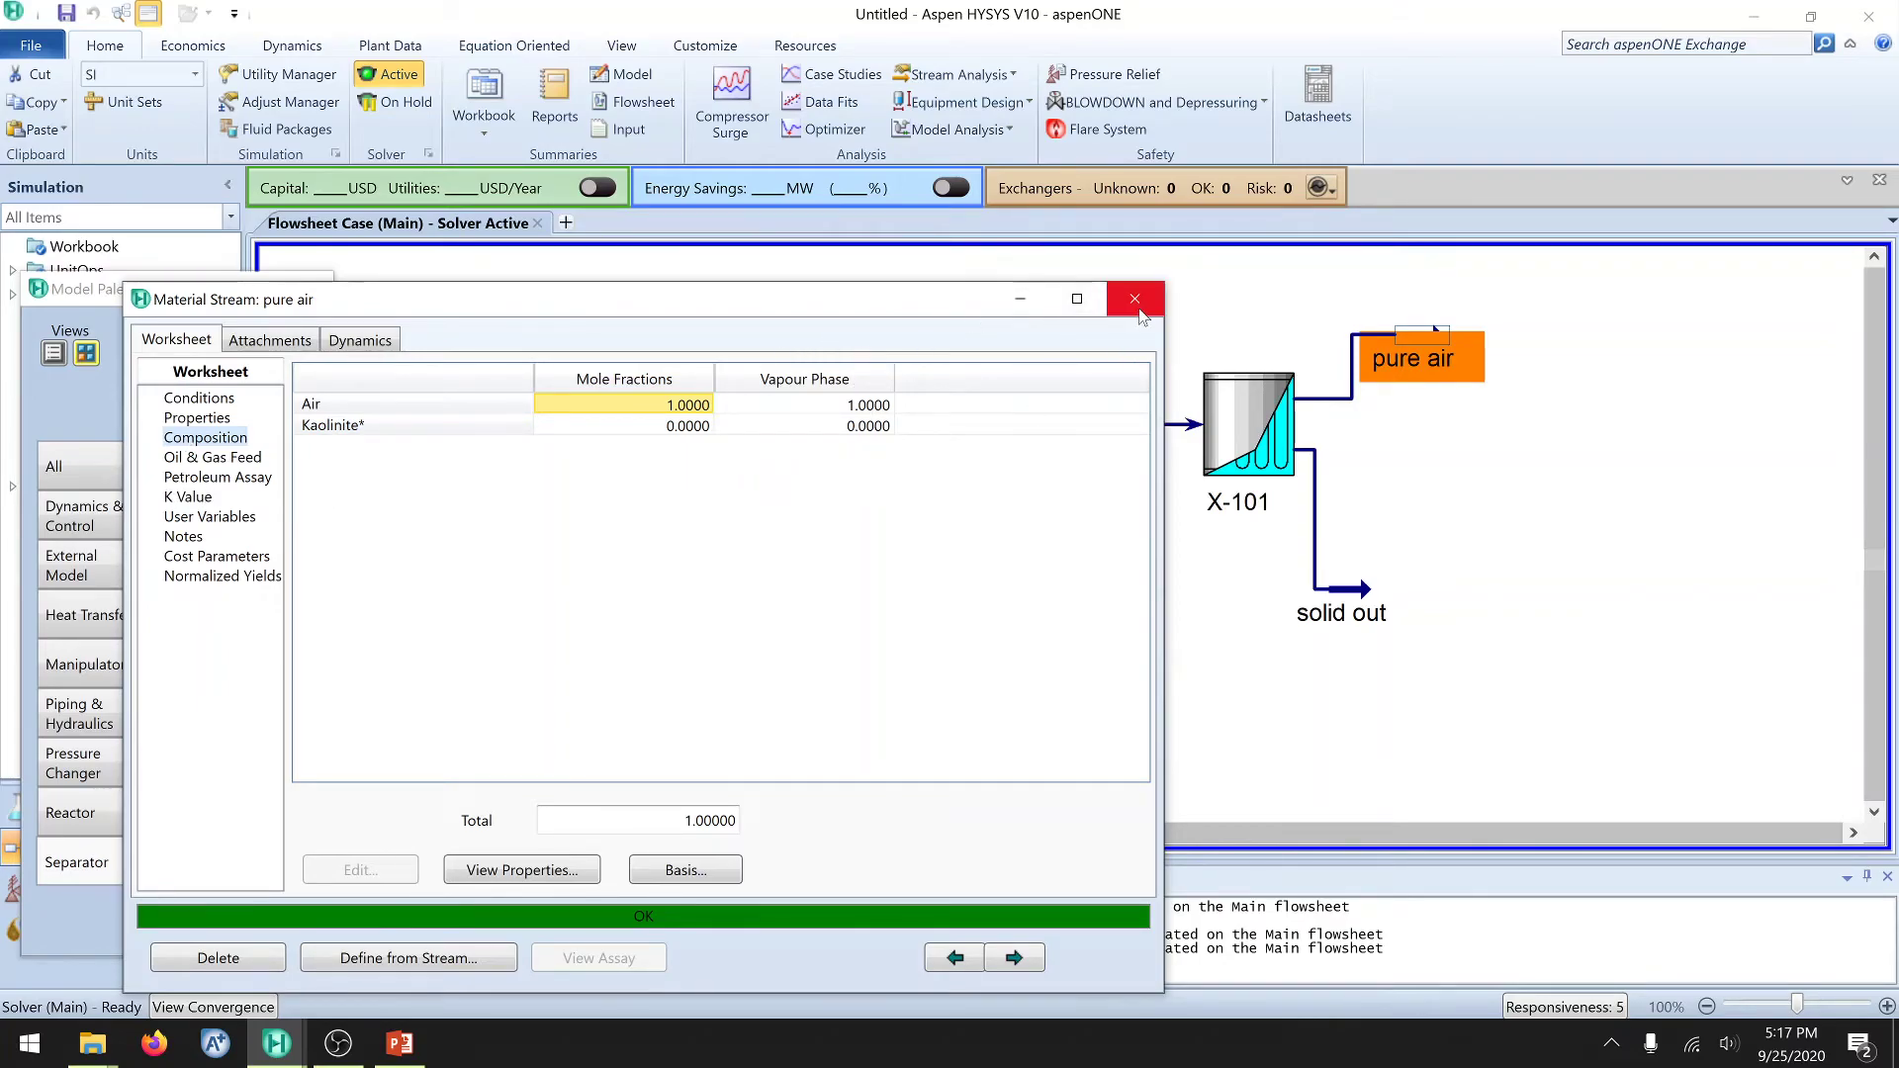
pyautogui.click(1134, 298)
pyautogui.click(1357, 589)
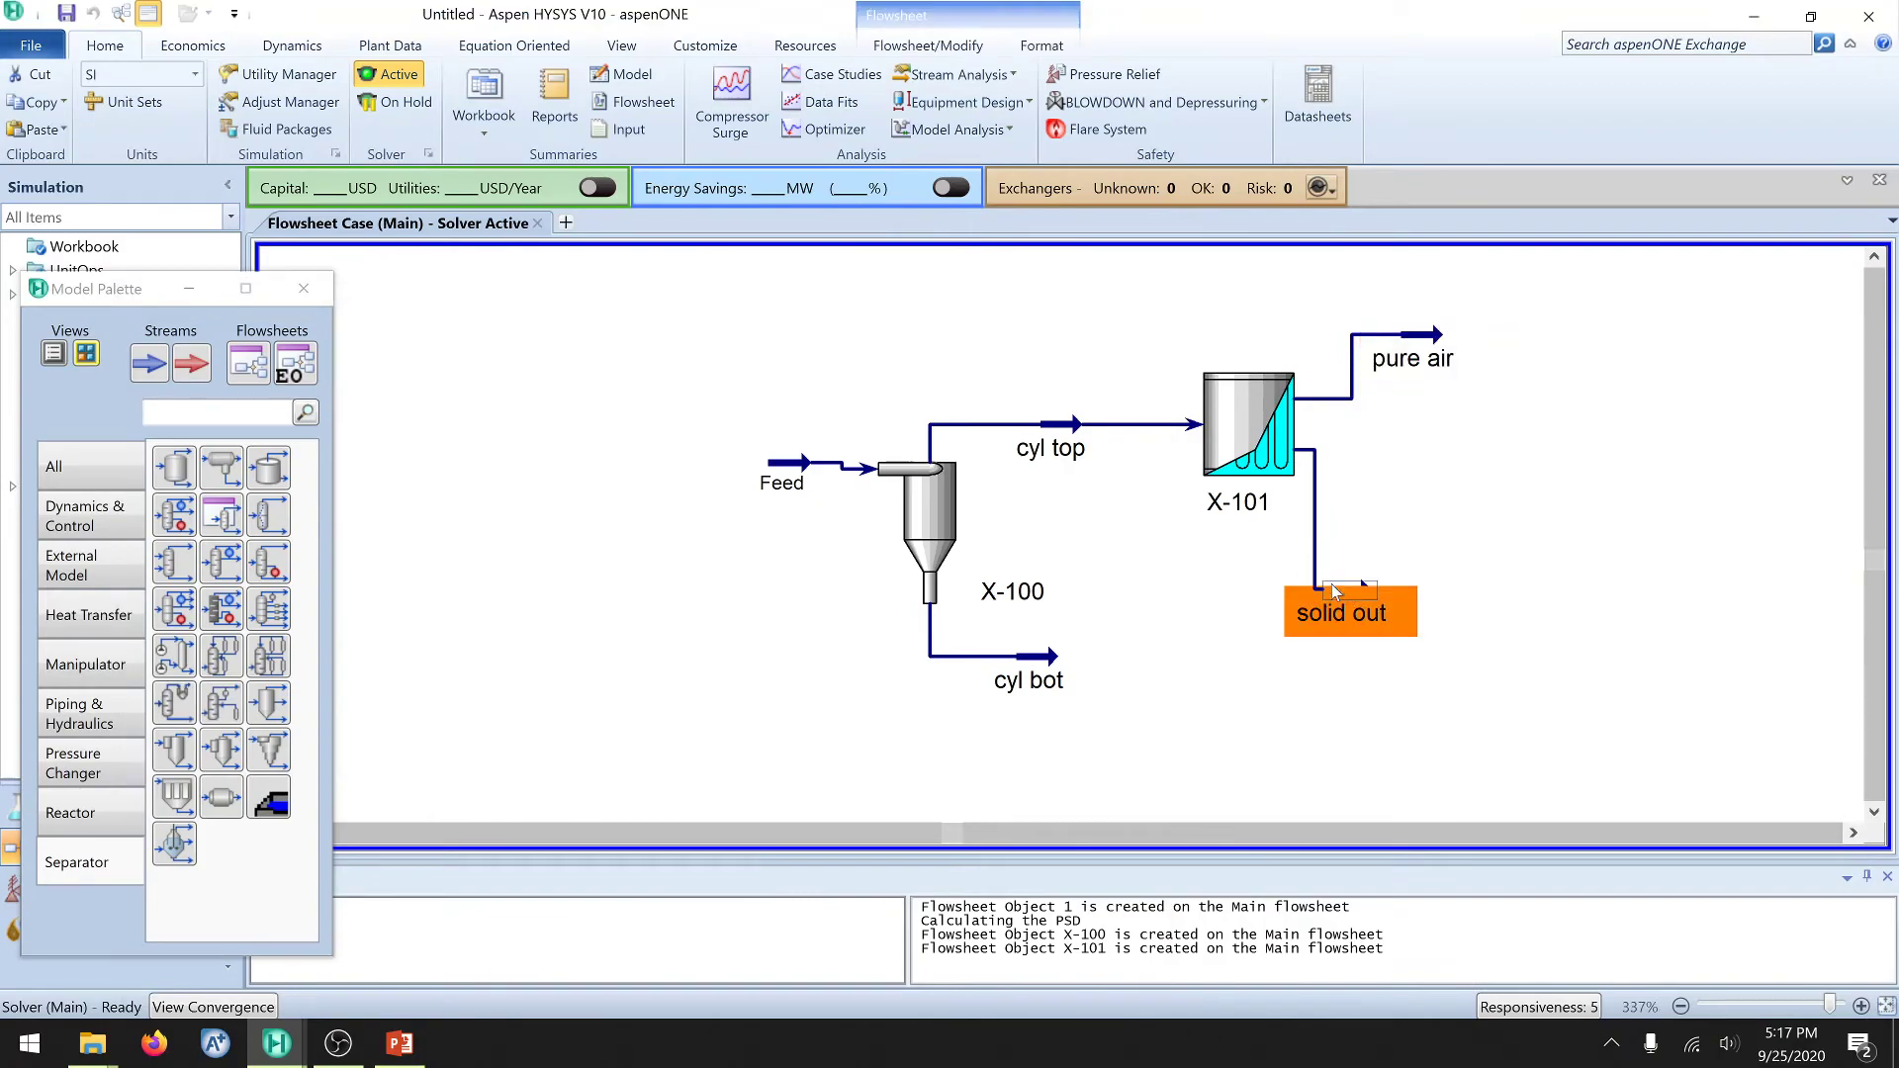
pyautogui.doubleClick(1334, 592)
pyautogui.moveTo(817, 333); pyautogui.dragTo(760, 272)
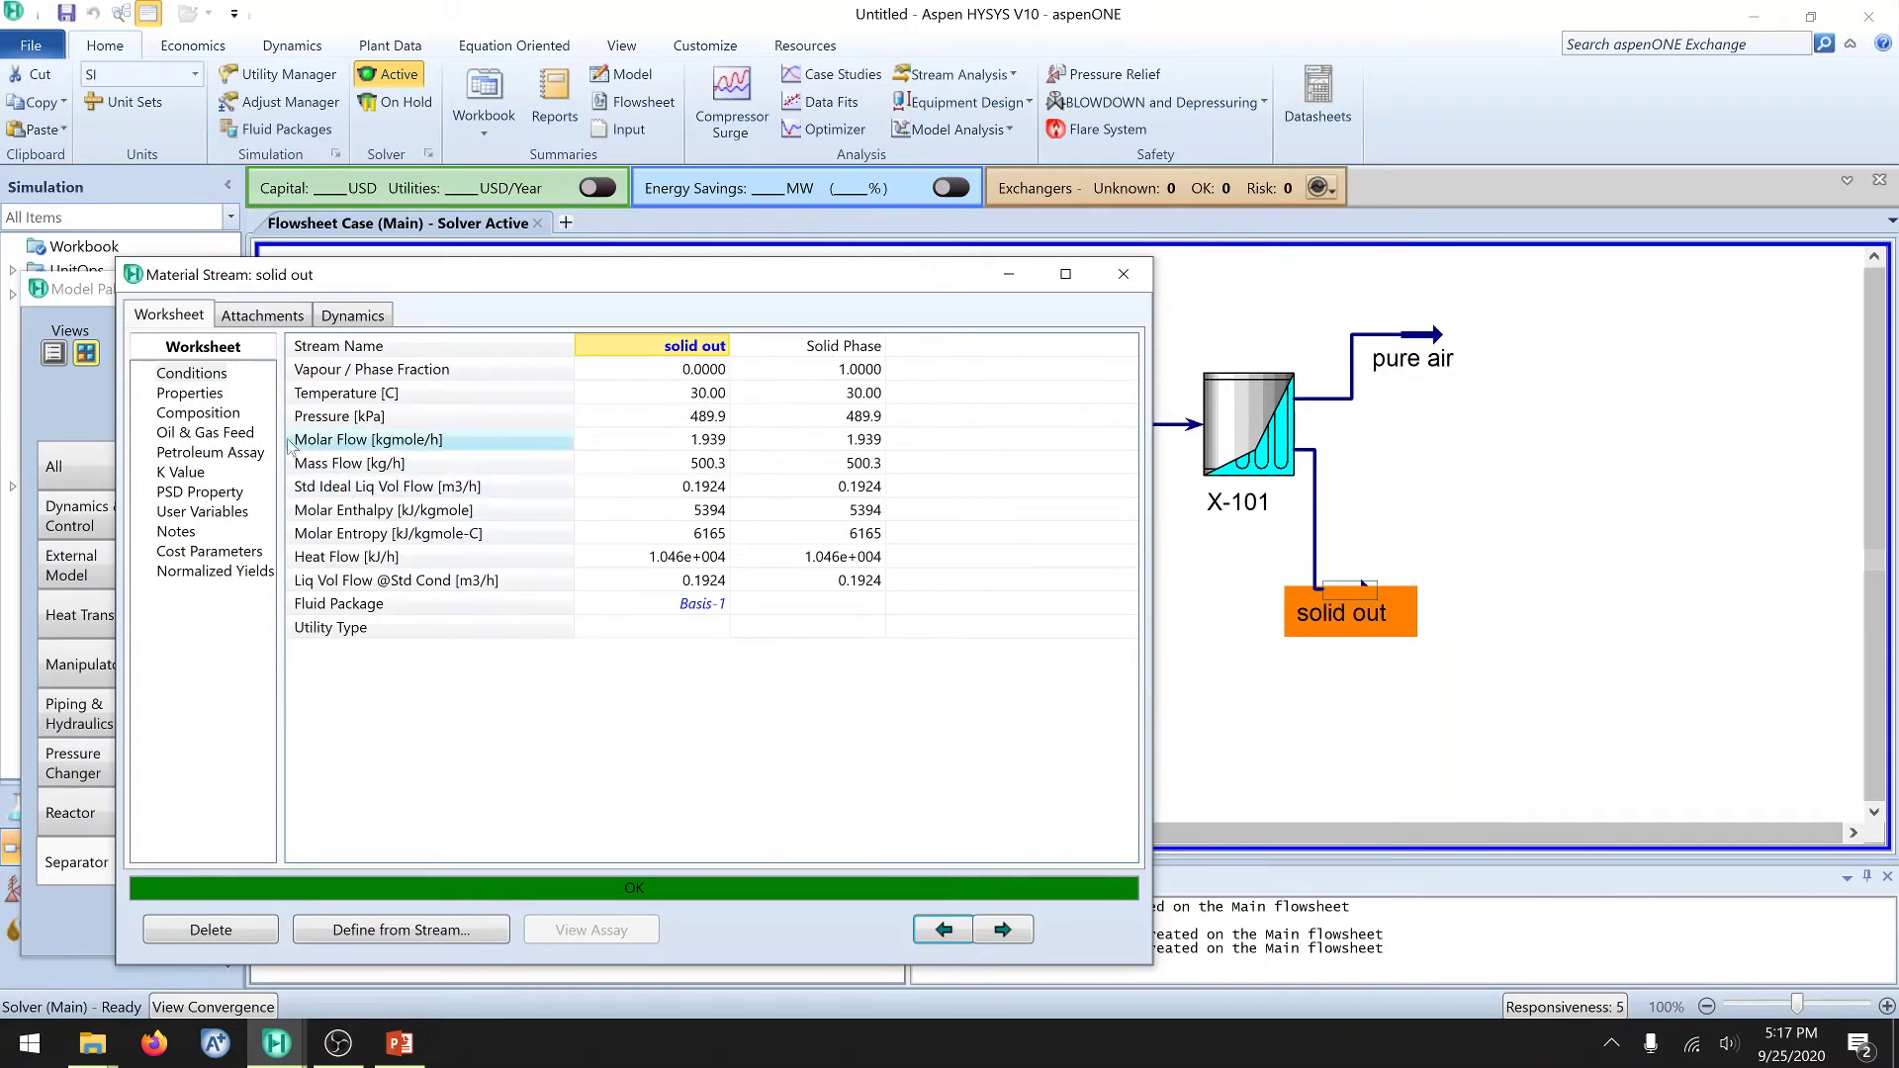
pyautogui.click(193, 415)
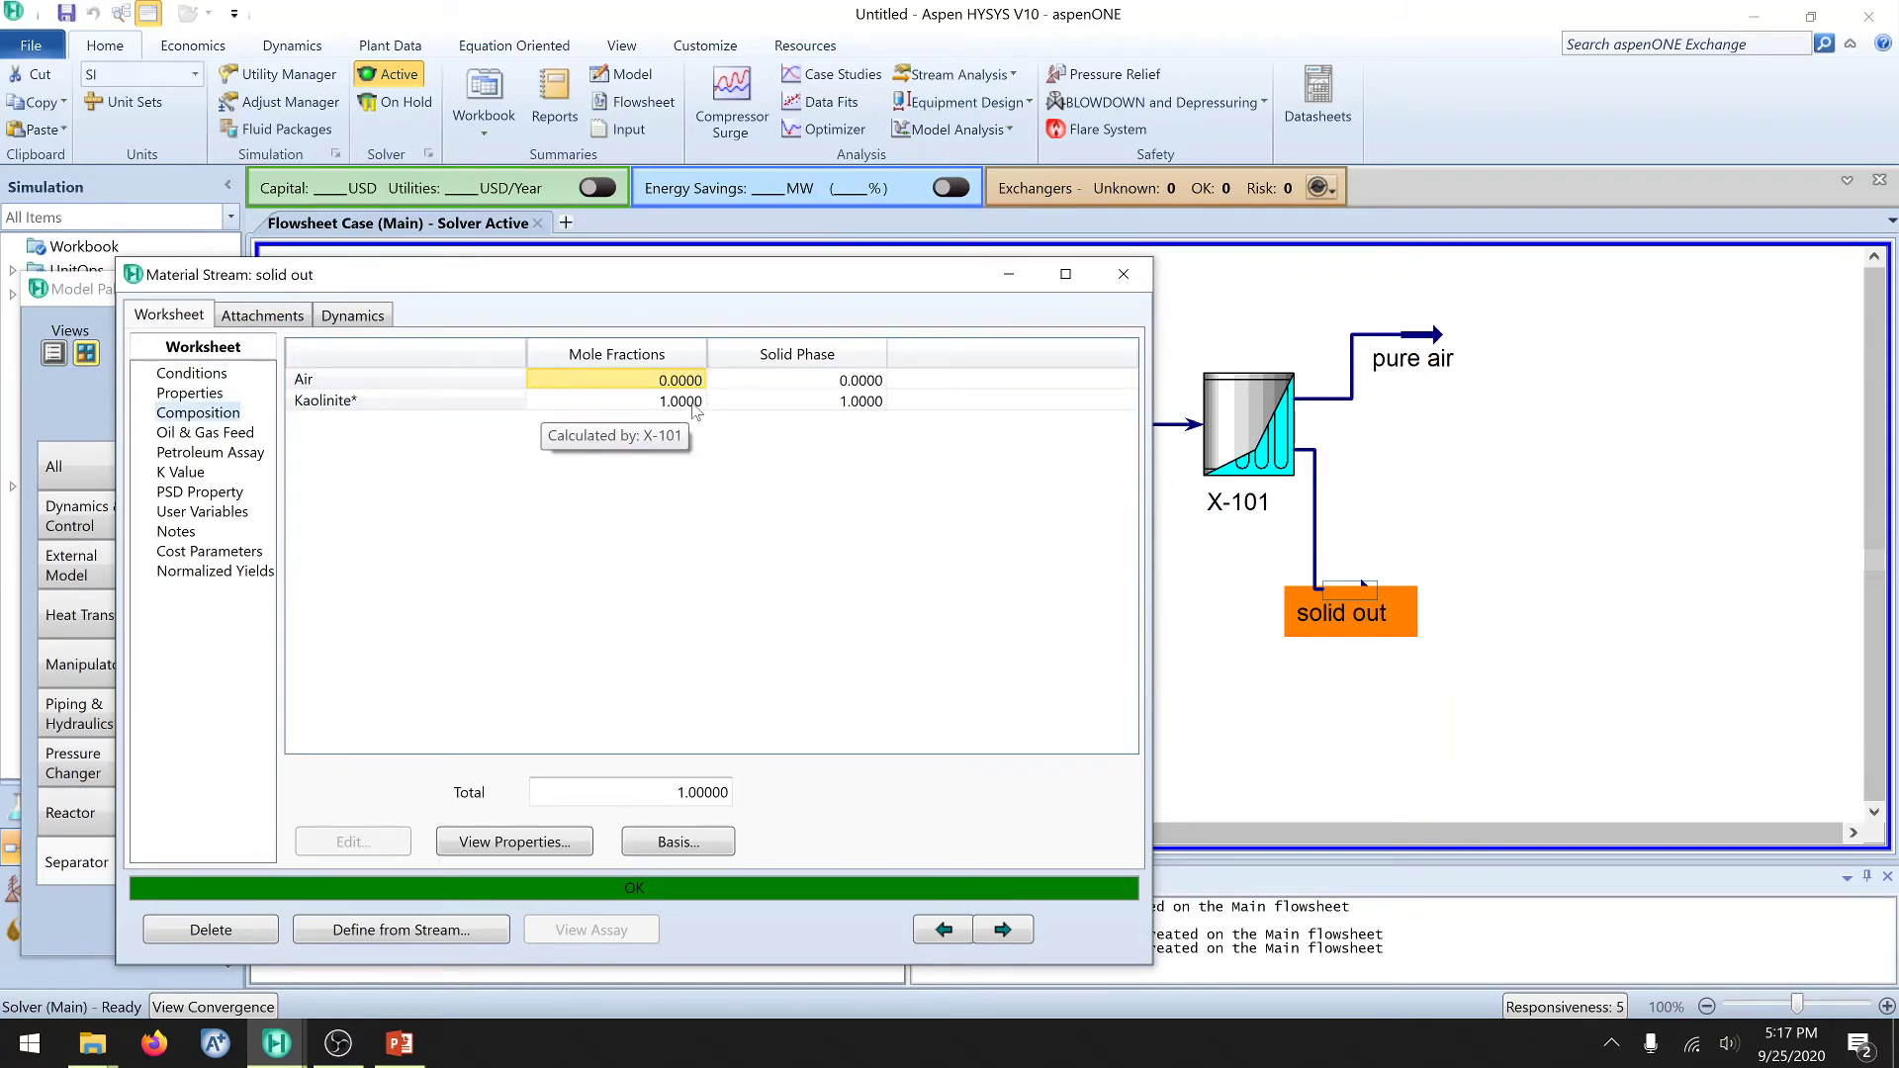
pyautogui.click(198, 492)
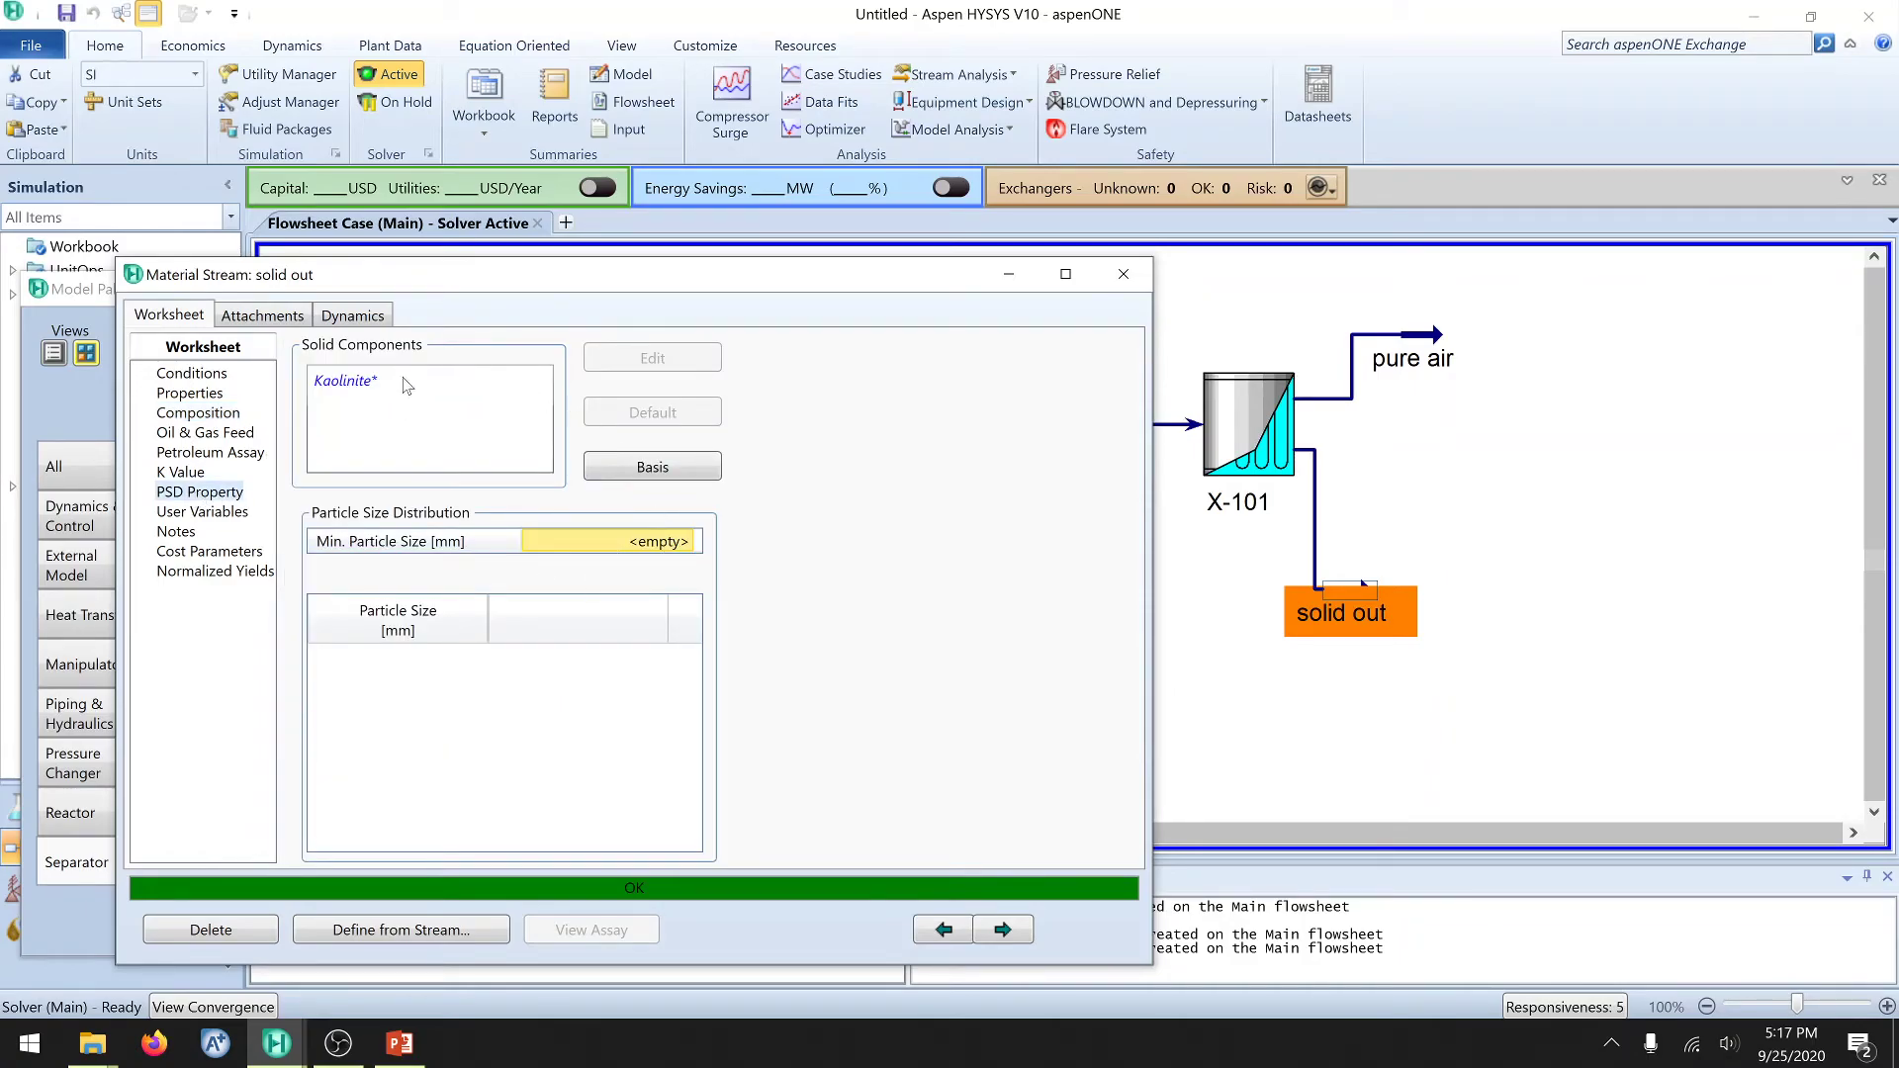
pyautogui.click(372, 386)
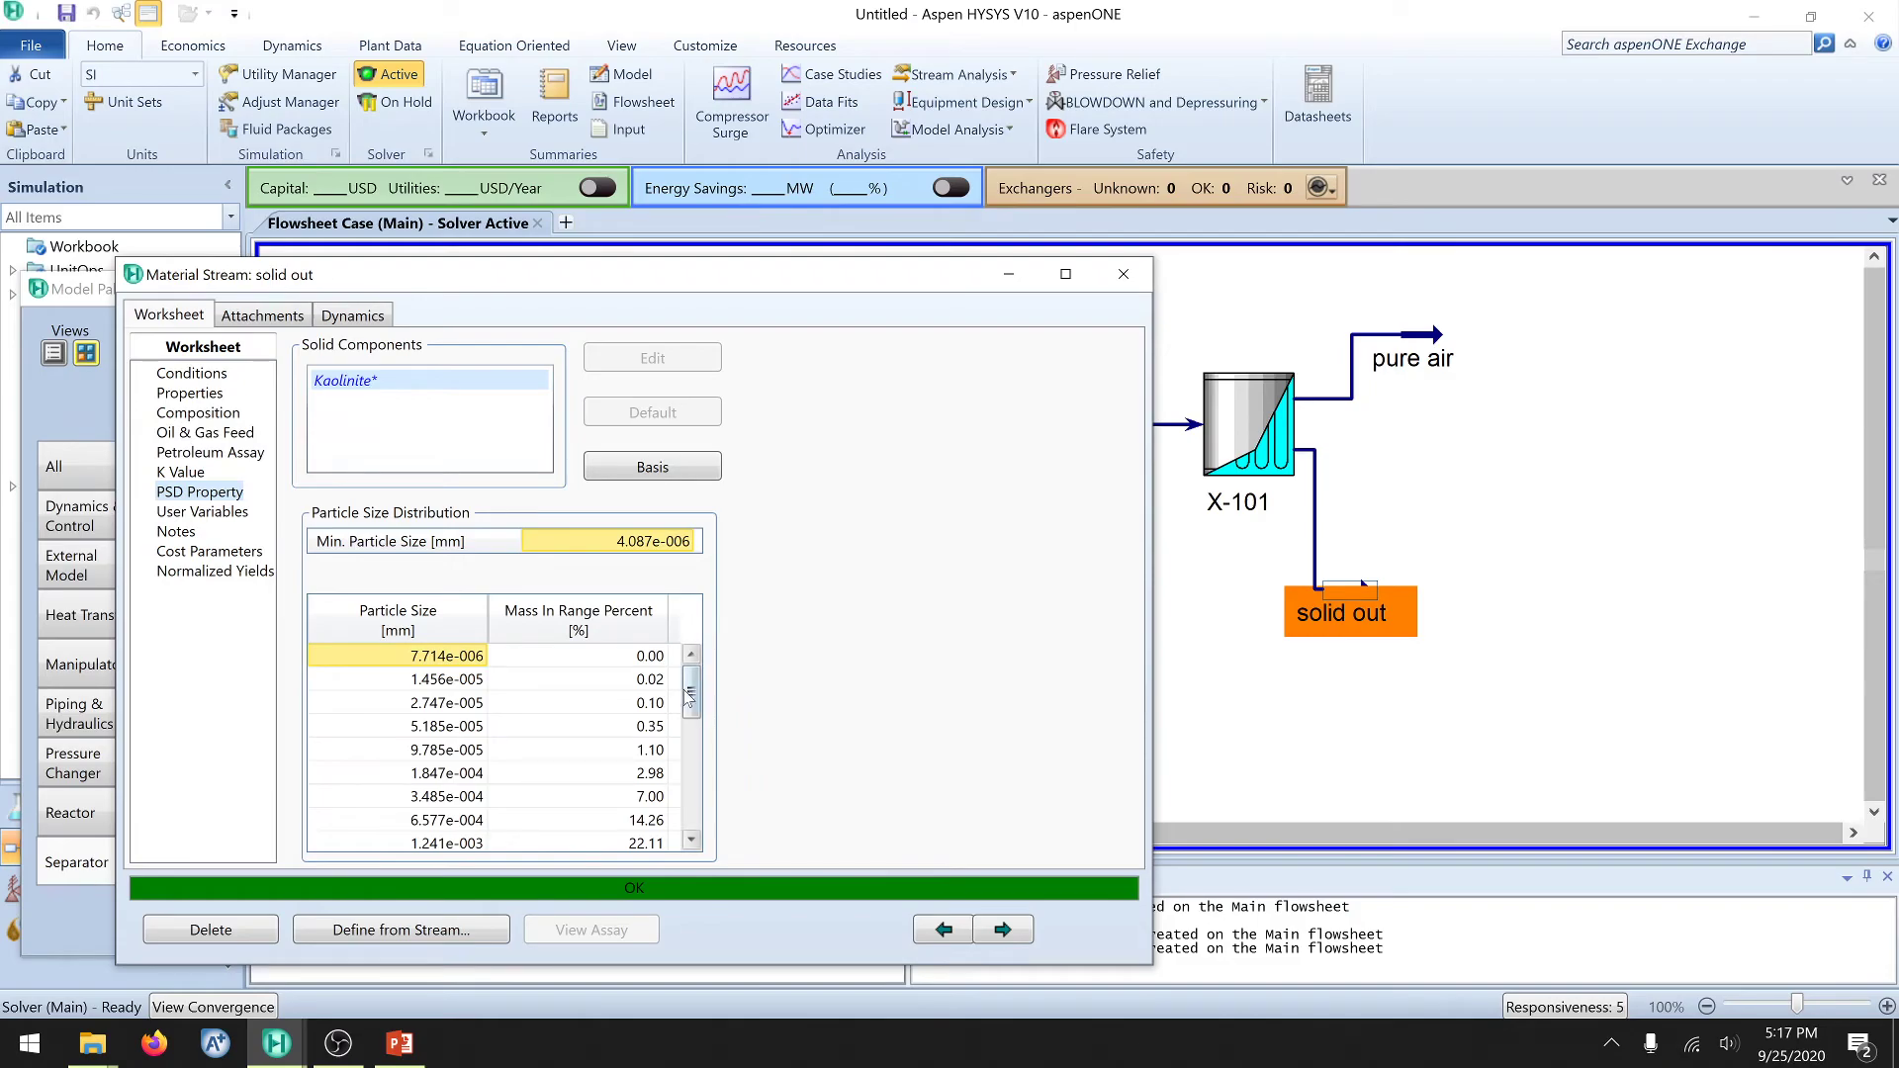
pyautogui.moveTo(690, 693); pyautogui.dragTo(690, 801)
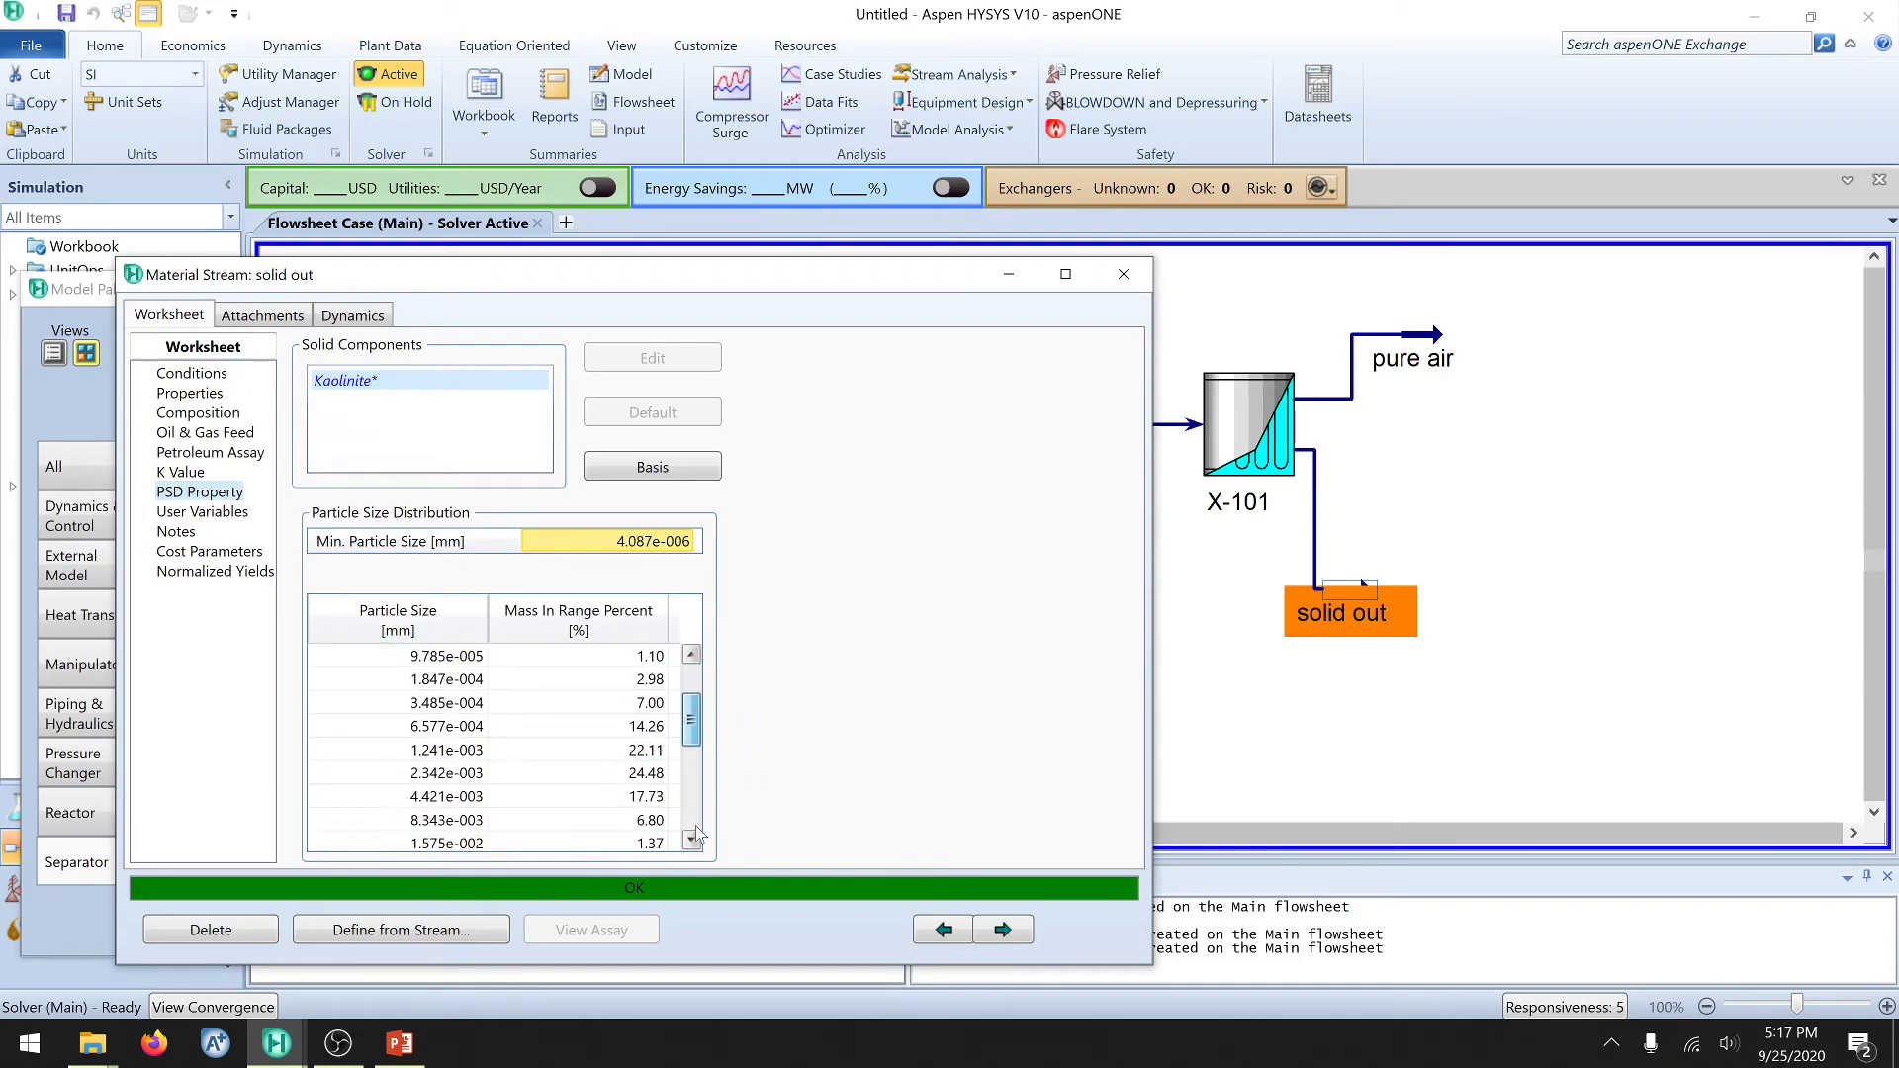
pyautogui.click(1124, 276)
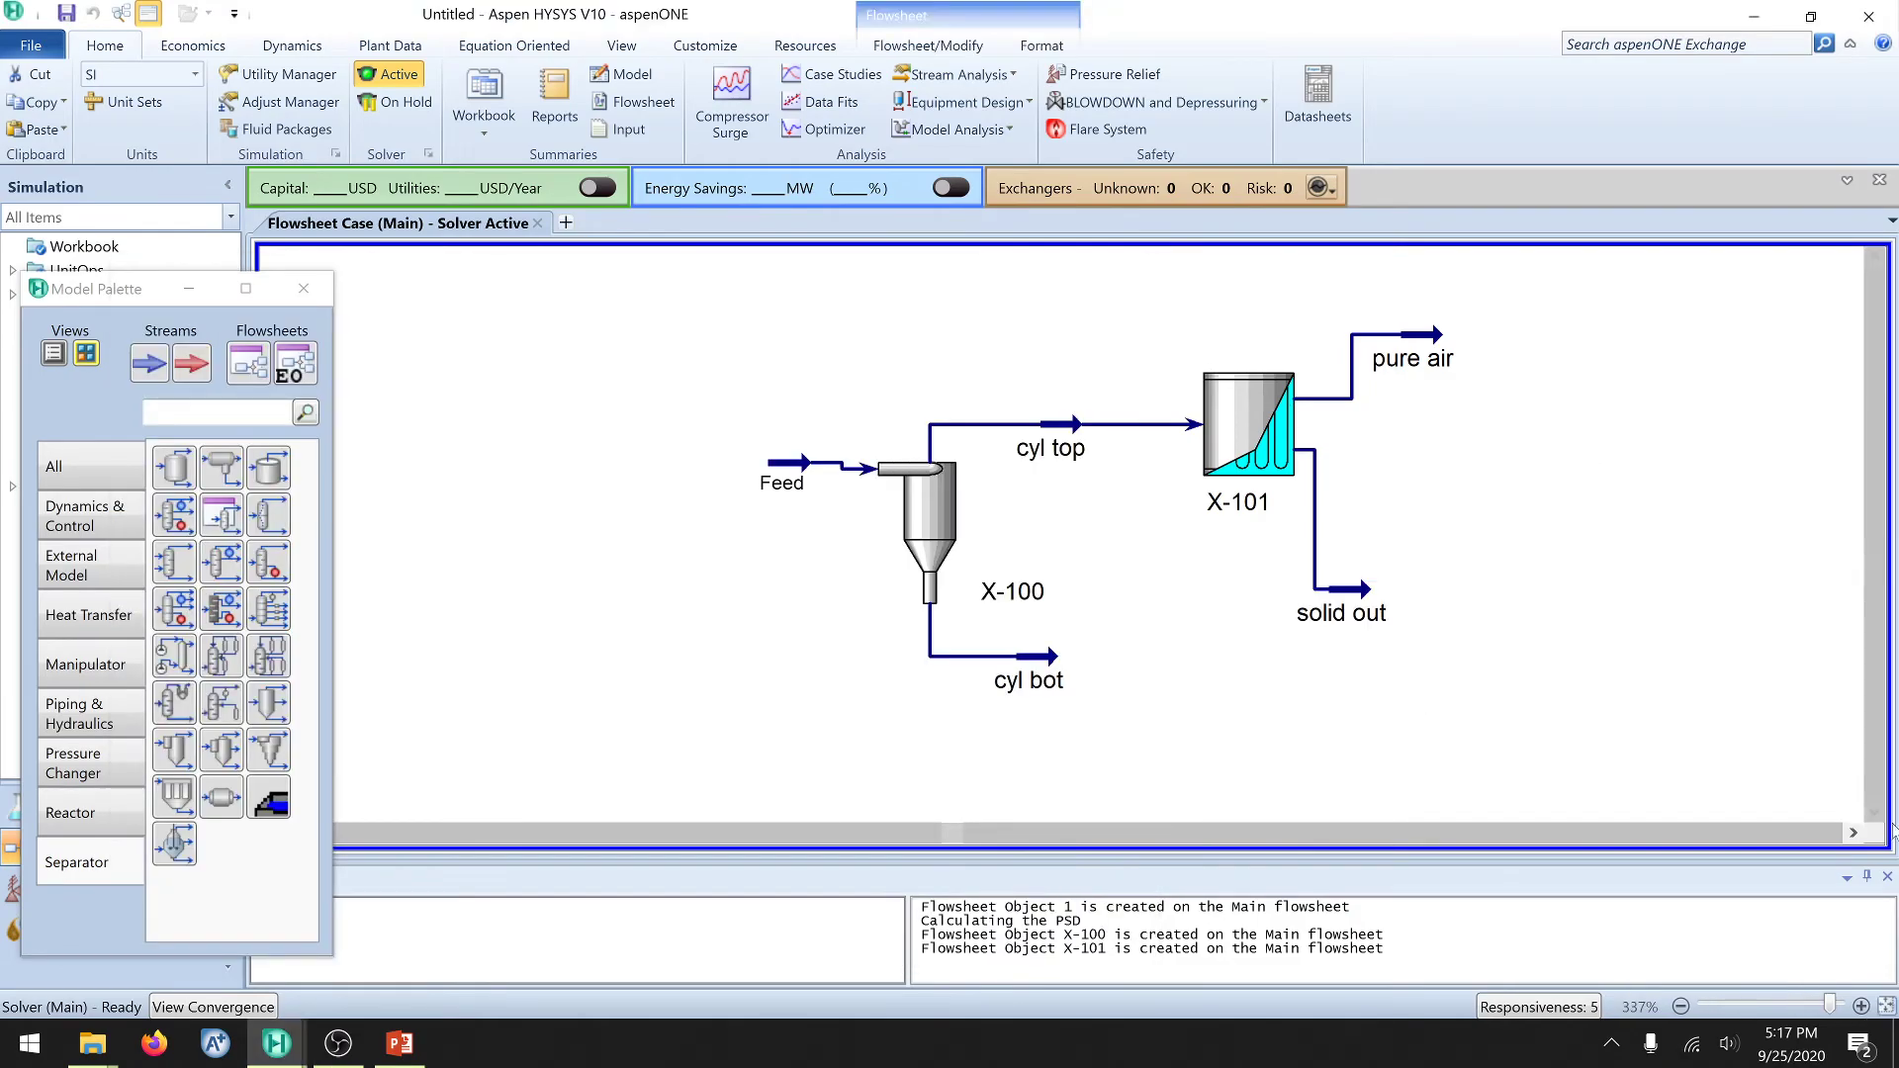
# Step: Drop a Mixer from the All palette below X-101, shrink the MIX-100 label to size 3, and open it
pyautogui.click(1851, 831)
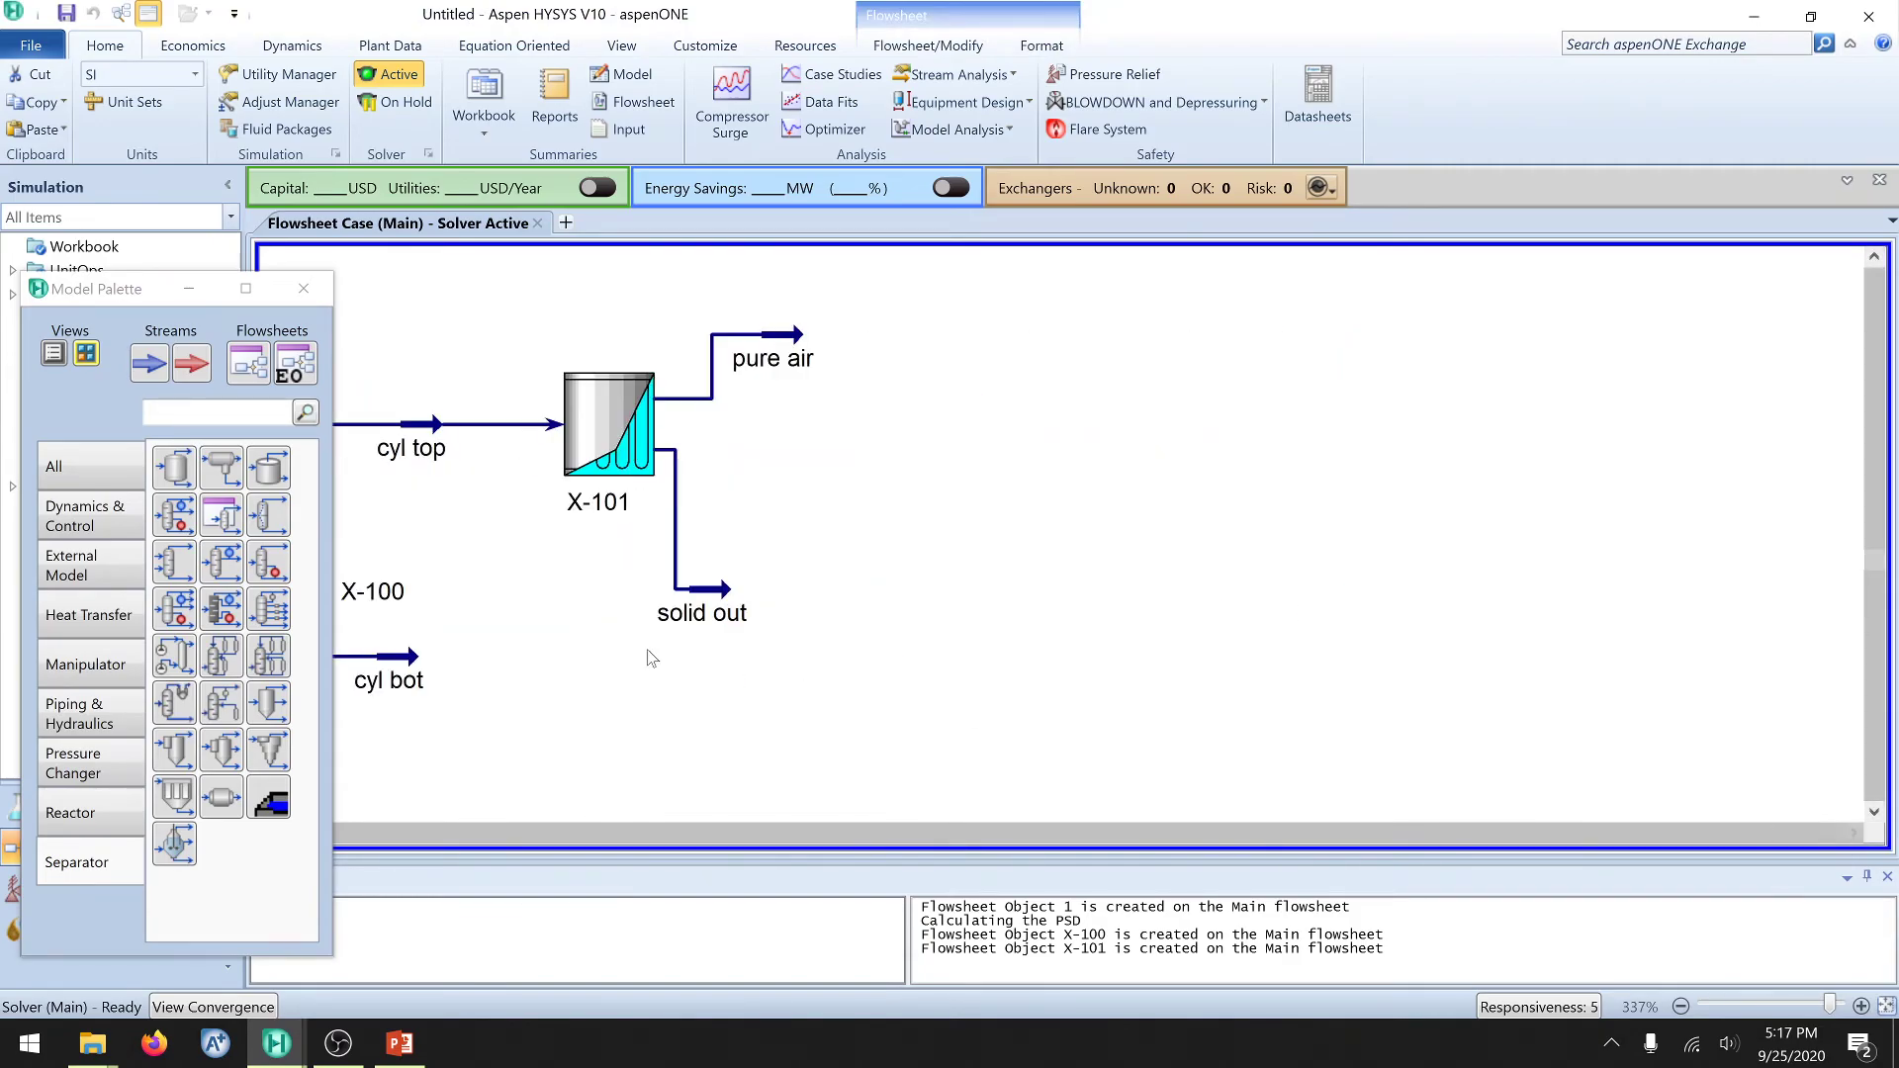
pyautogui.moveTo(929, 526)
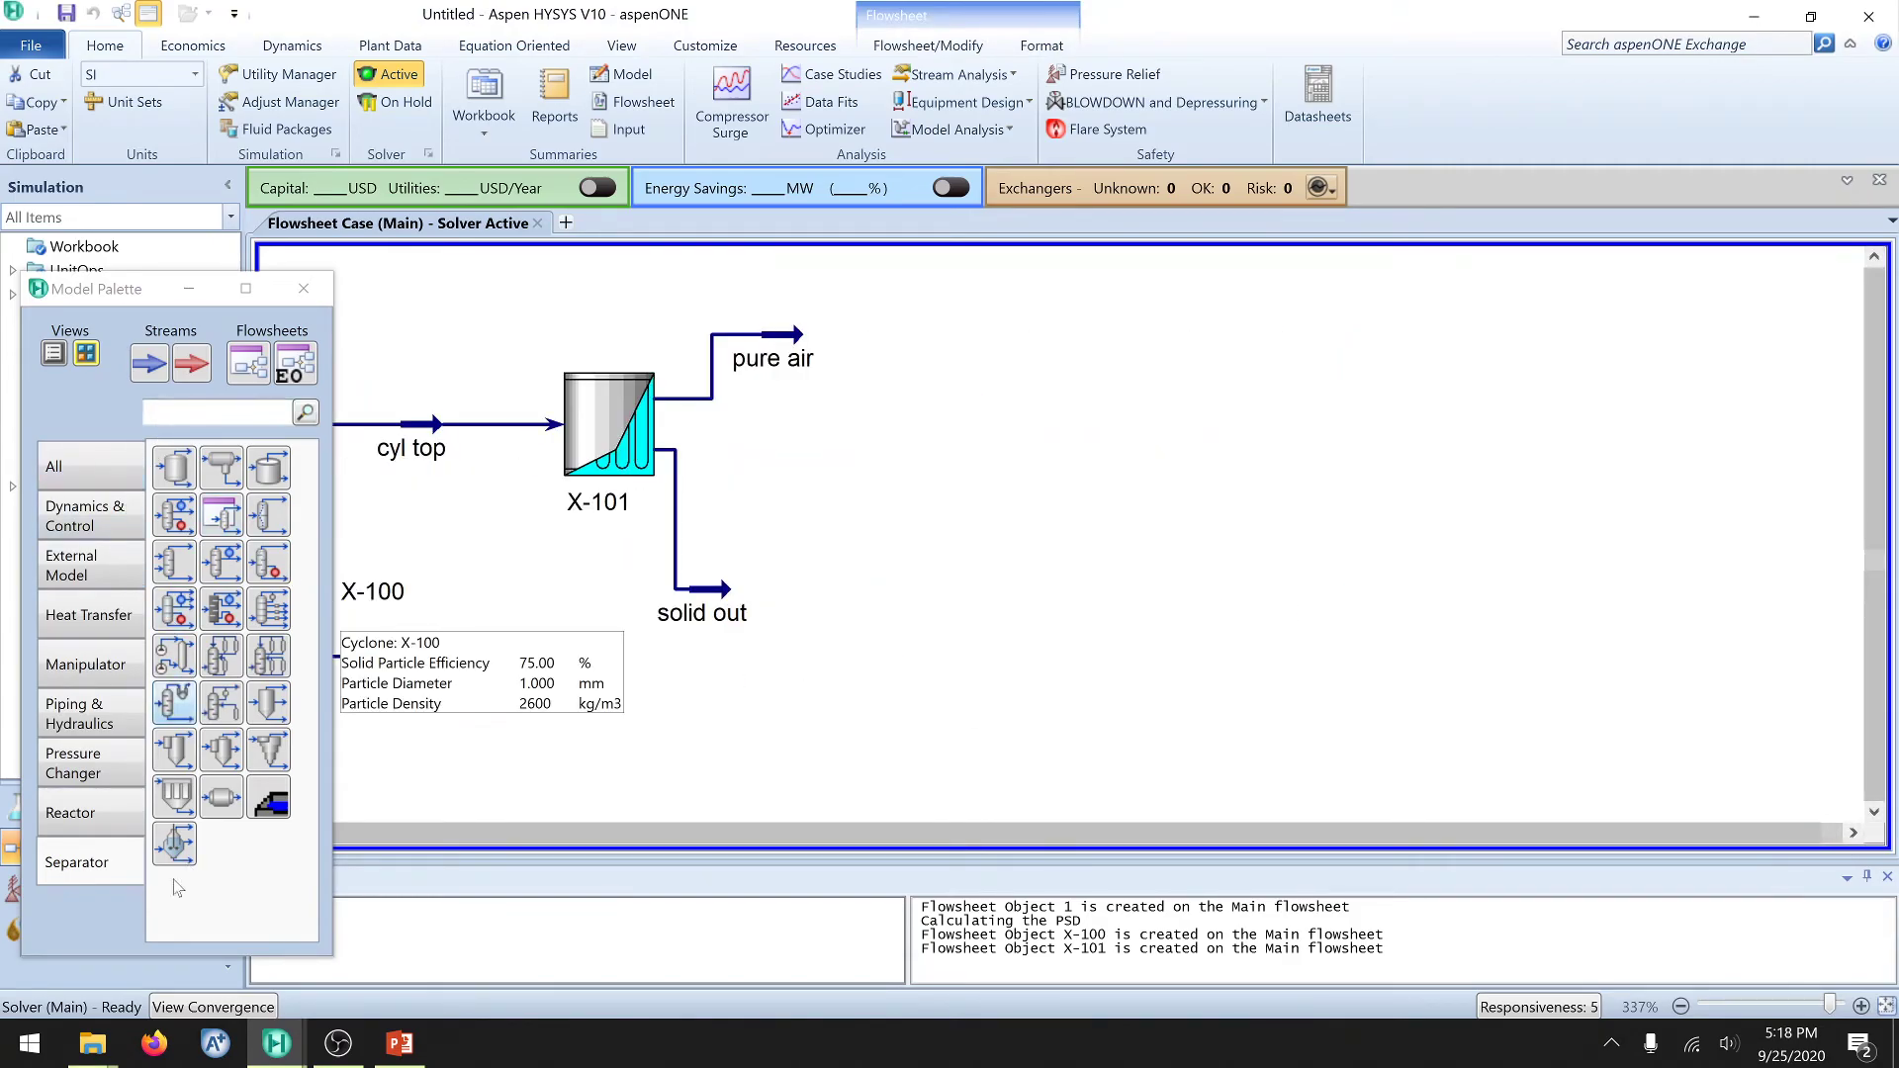
pyautogui.click(75, 512)
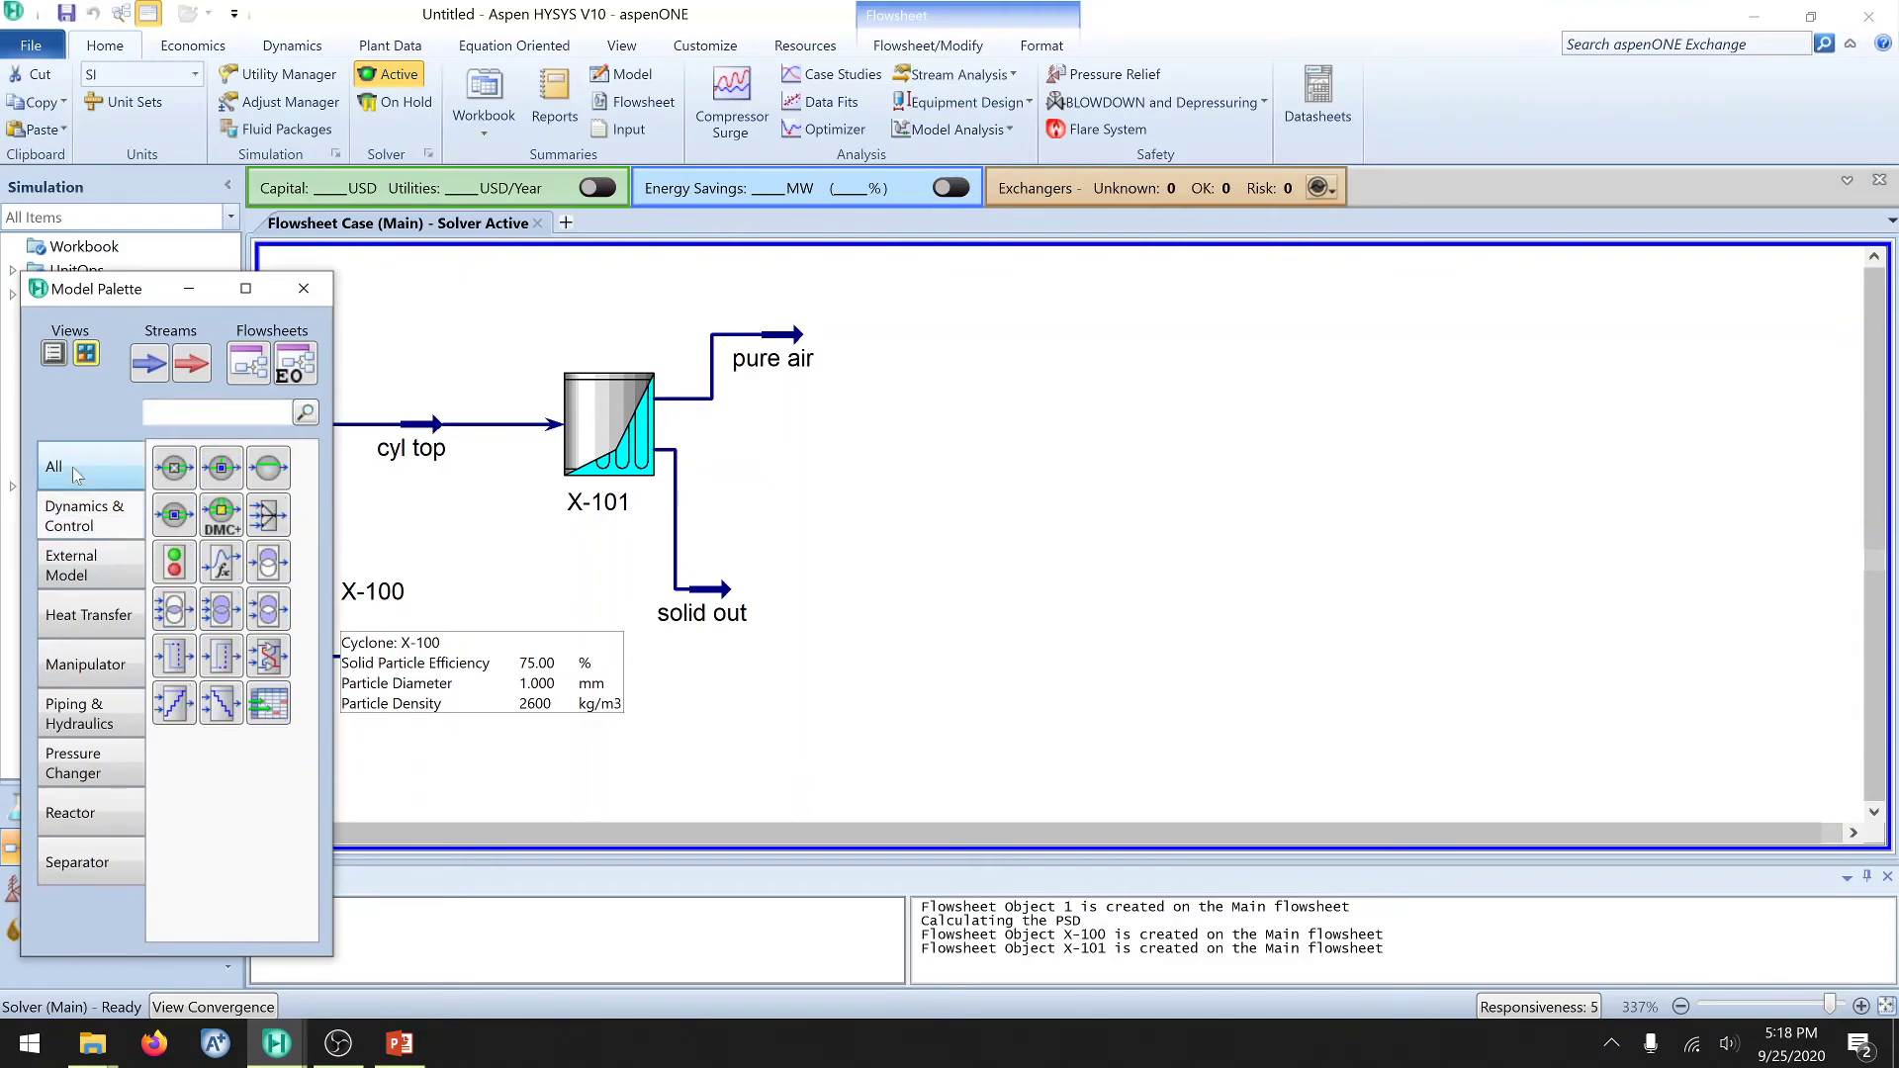
pyautogui.click(74, 473)
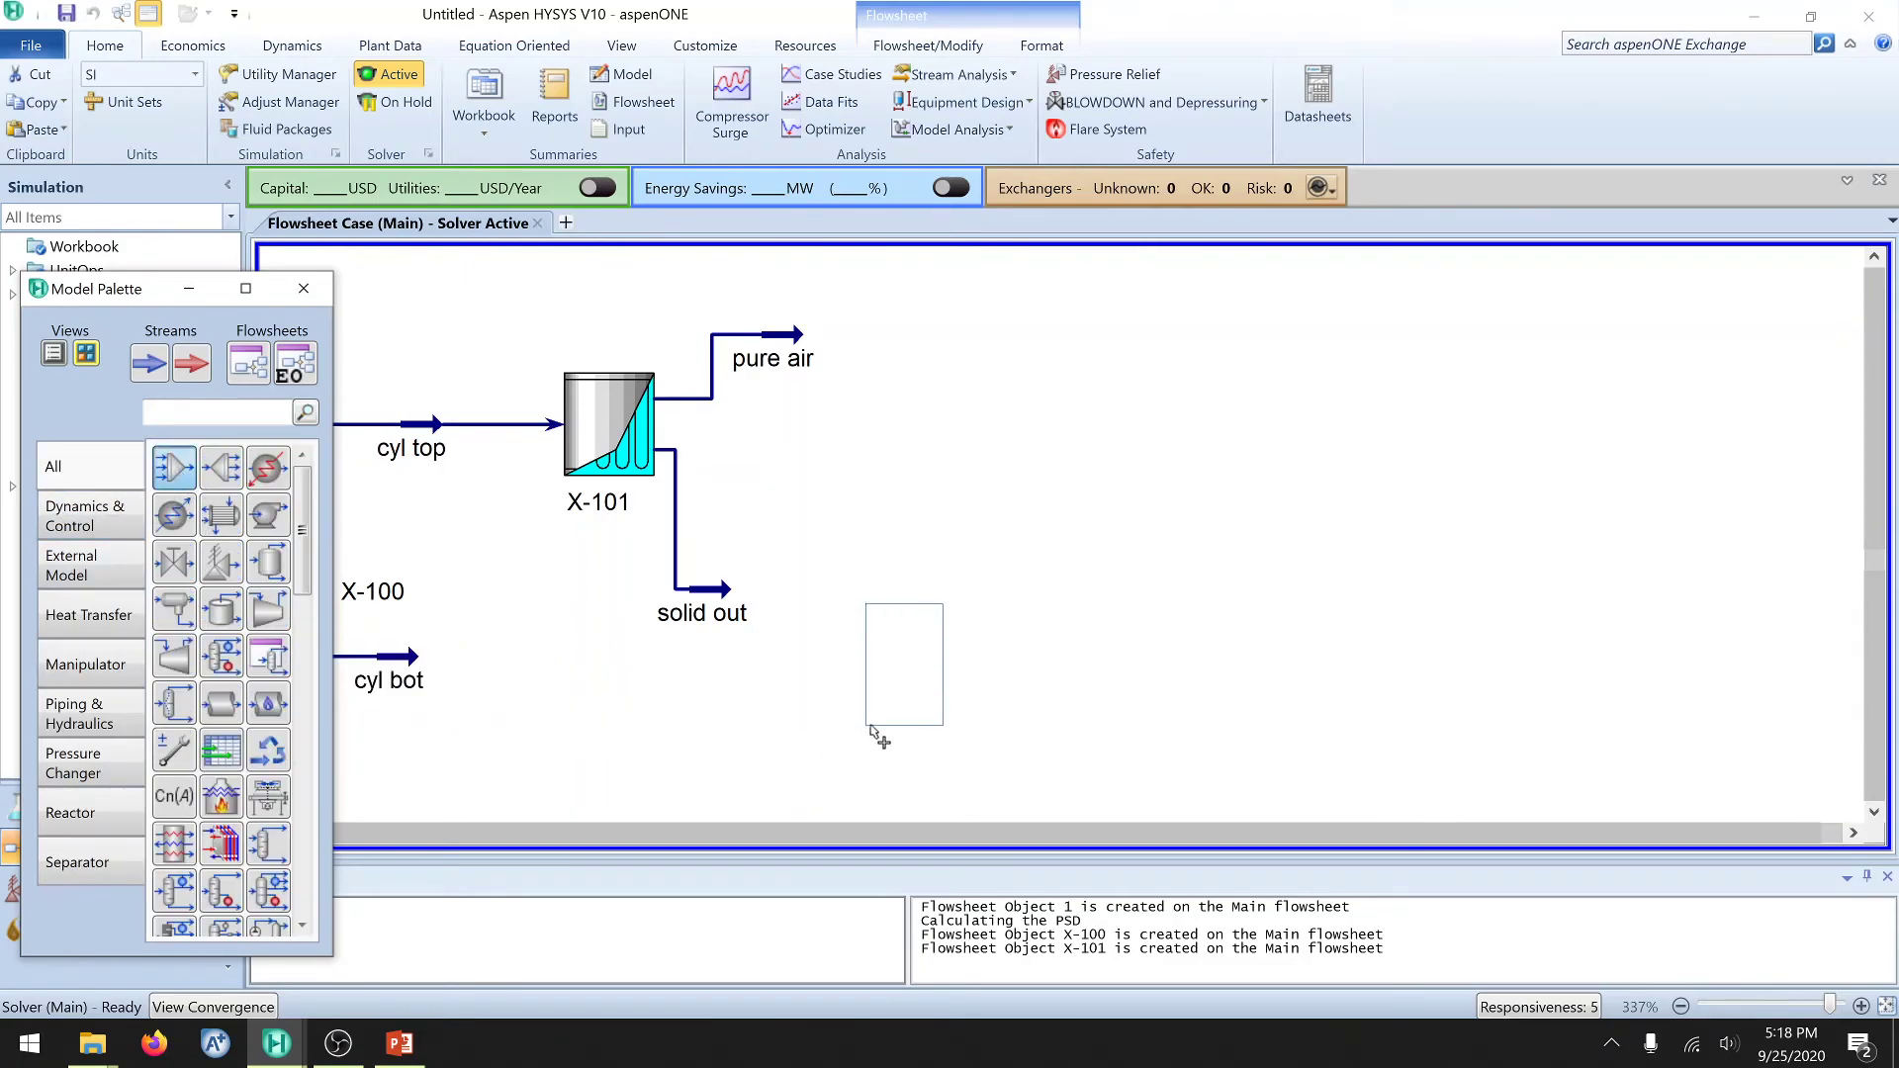
pyautogui.moveTo(271, 609); pyautogui.dragTo(965, 674)
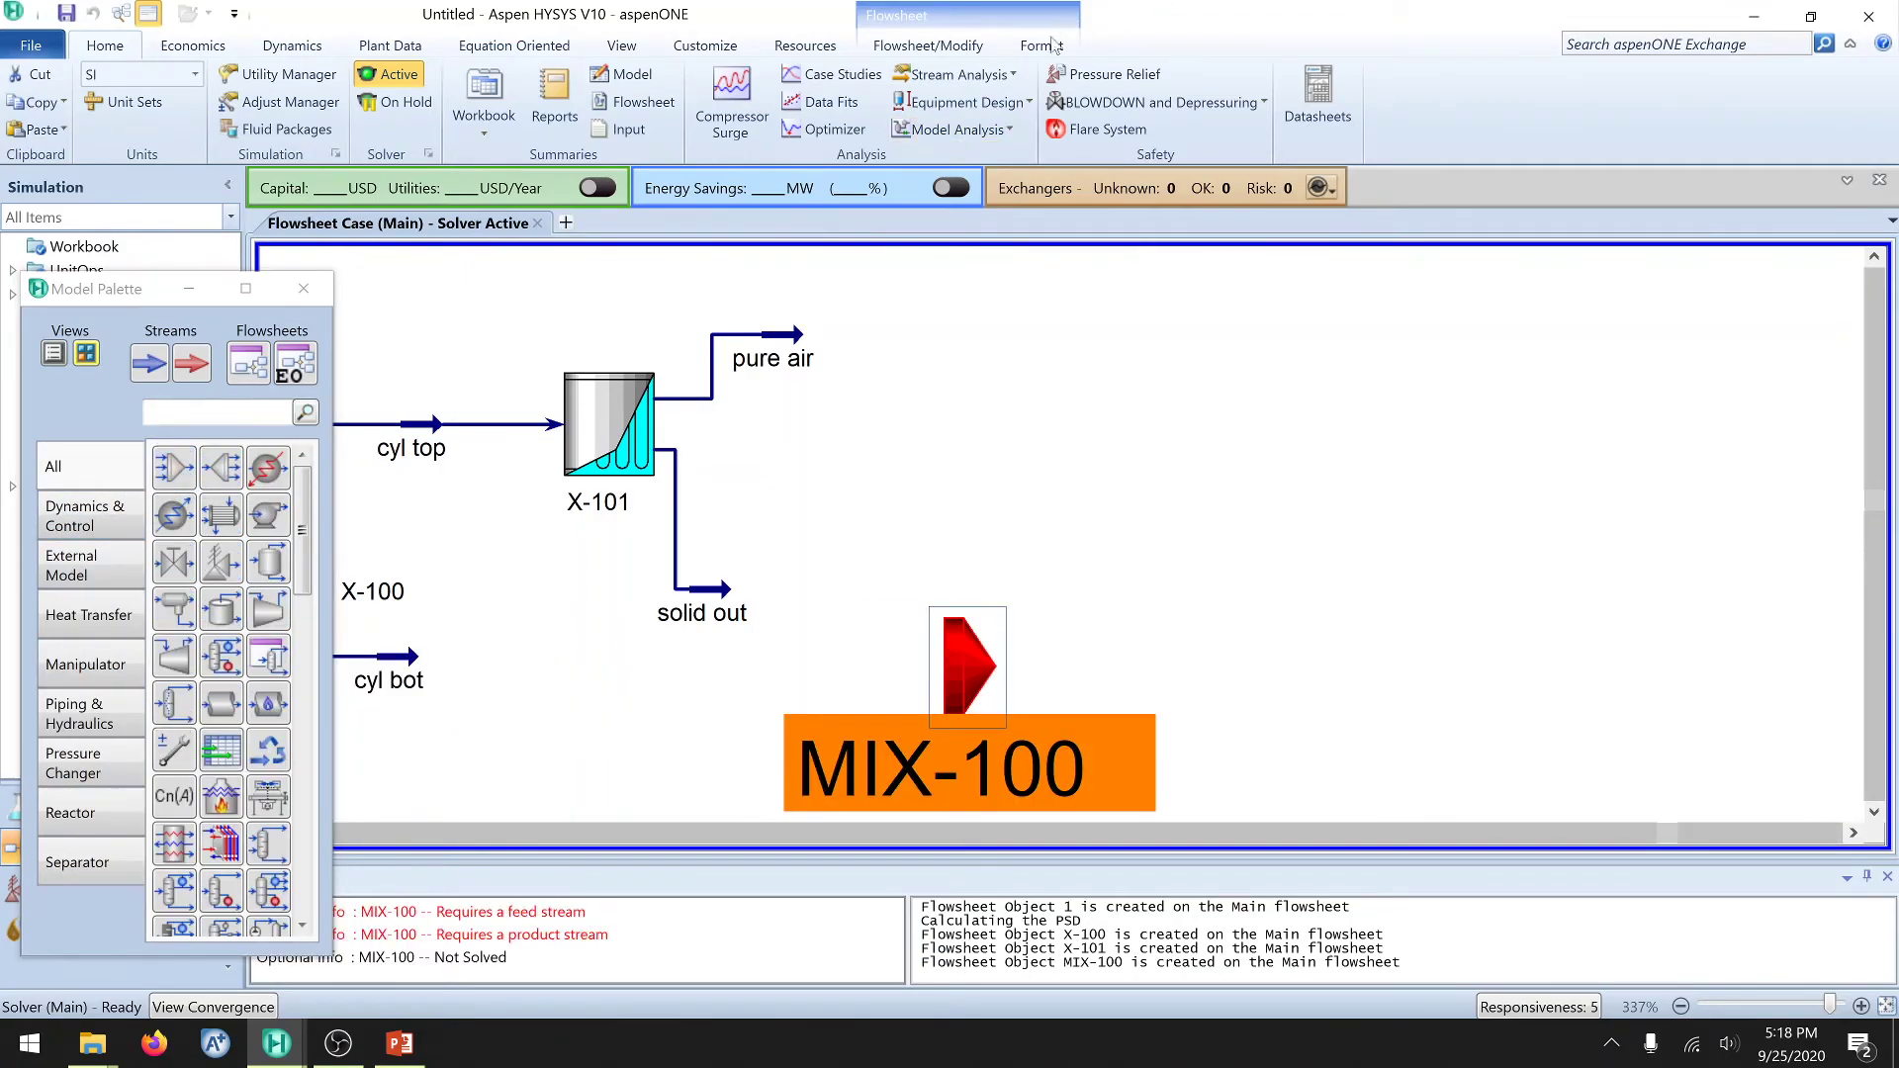
pyautogui.click(1038, 48)
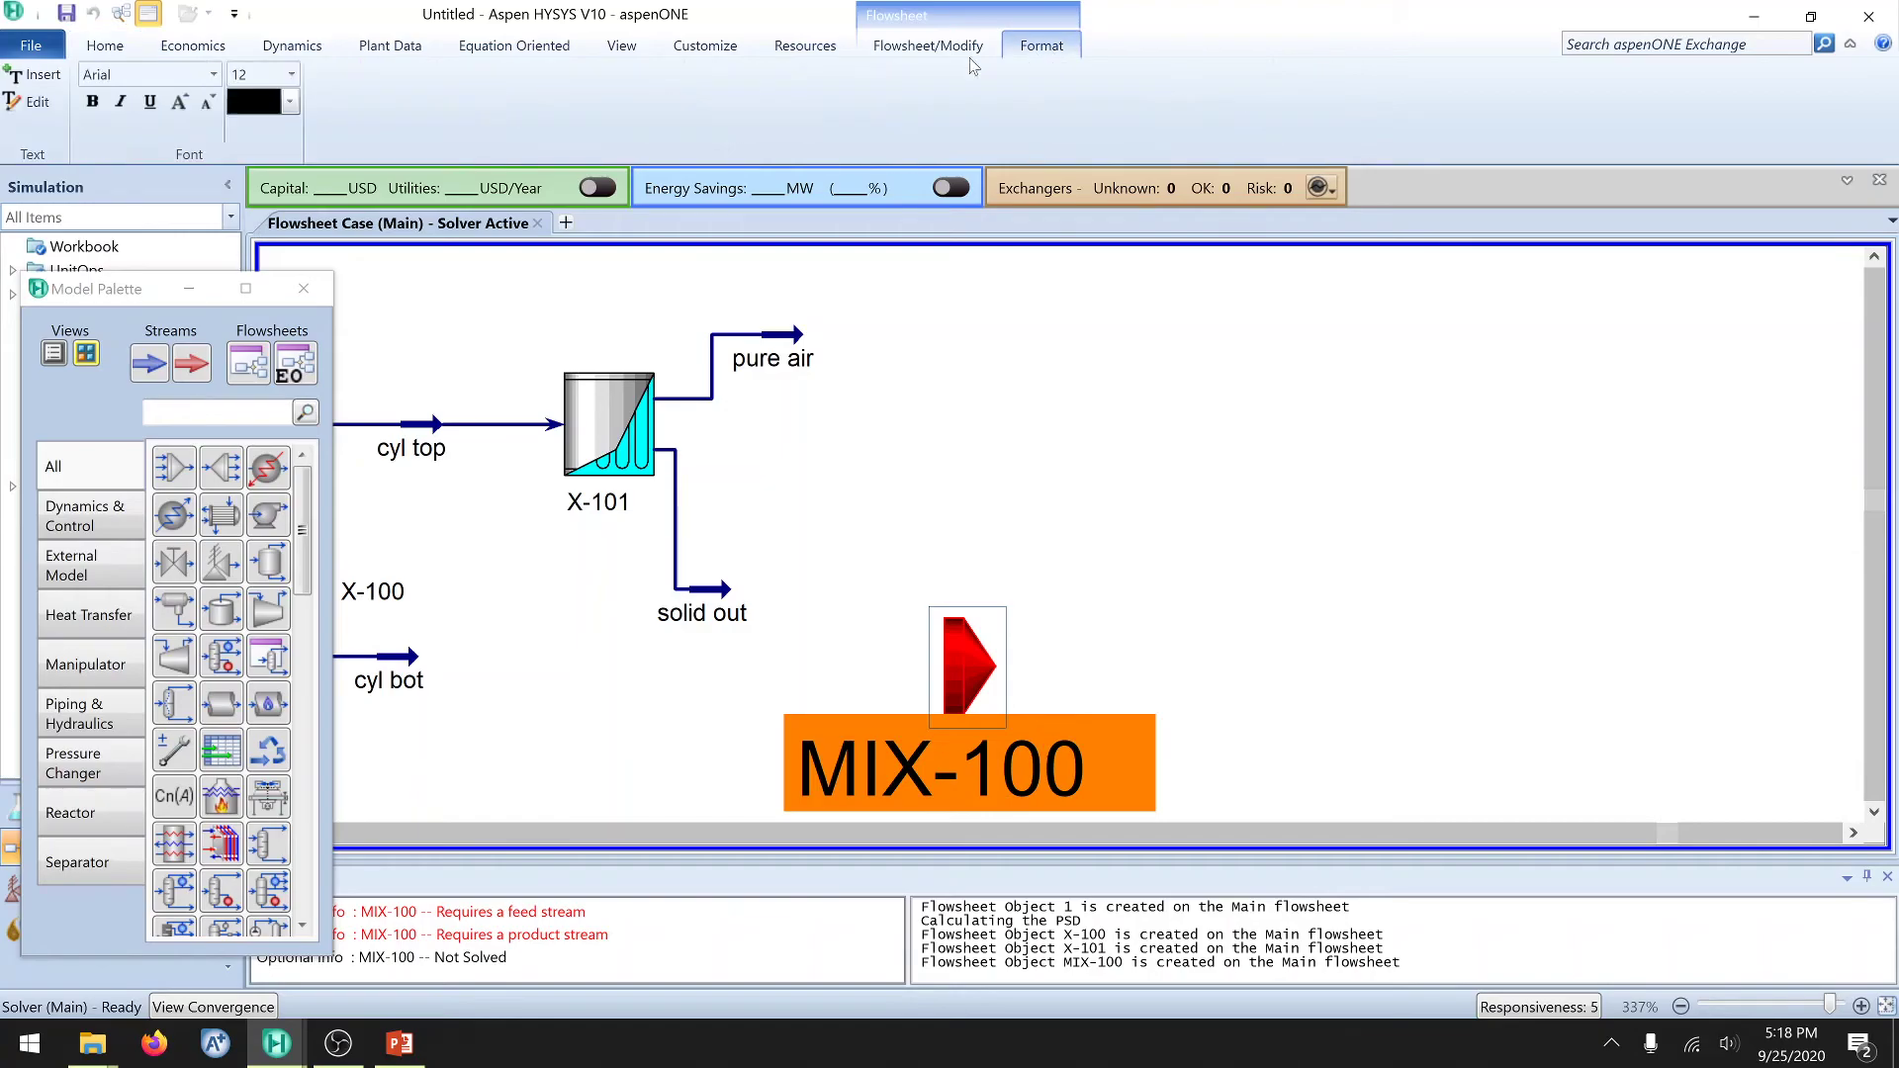
pyautogui.click(293, 74)
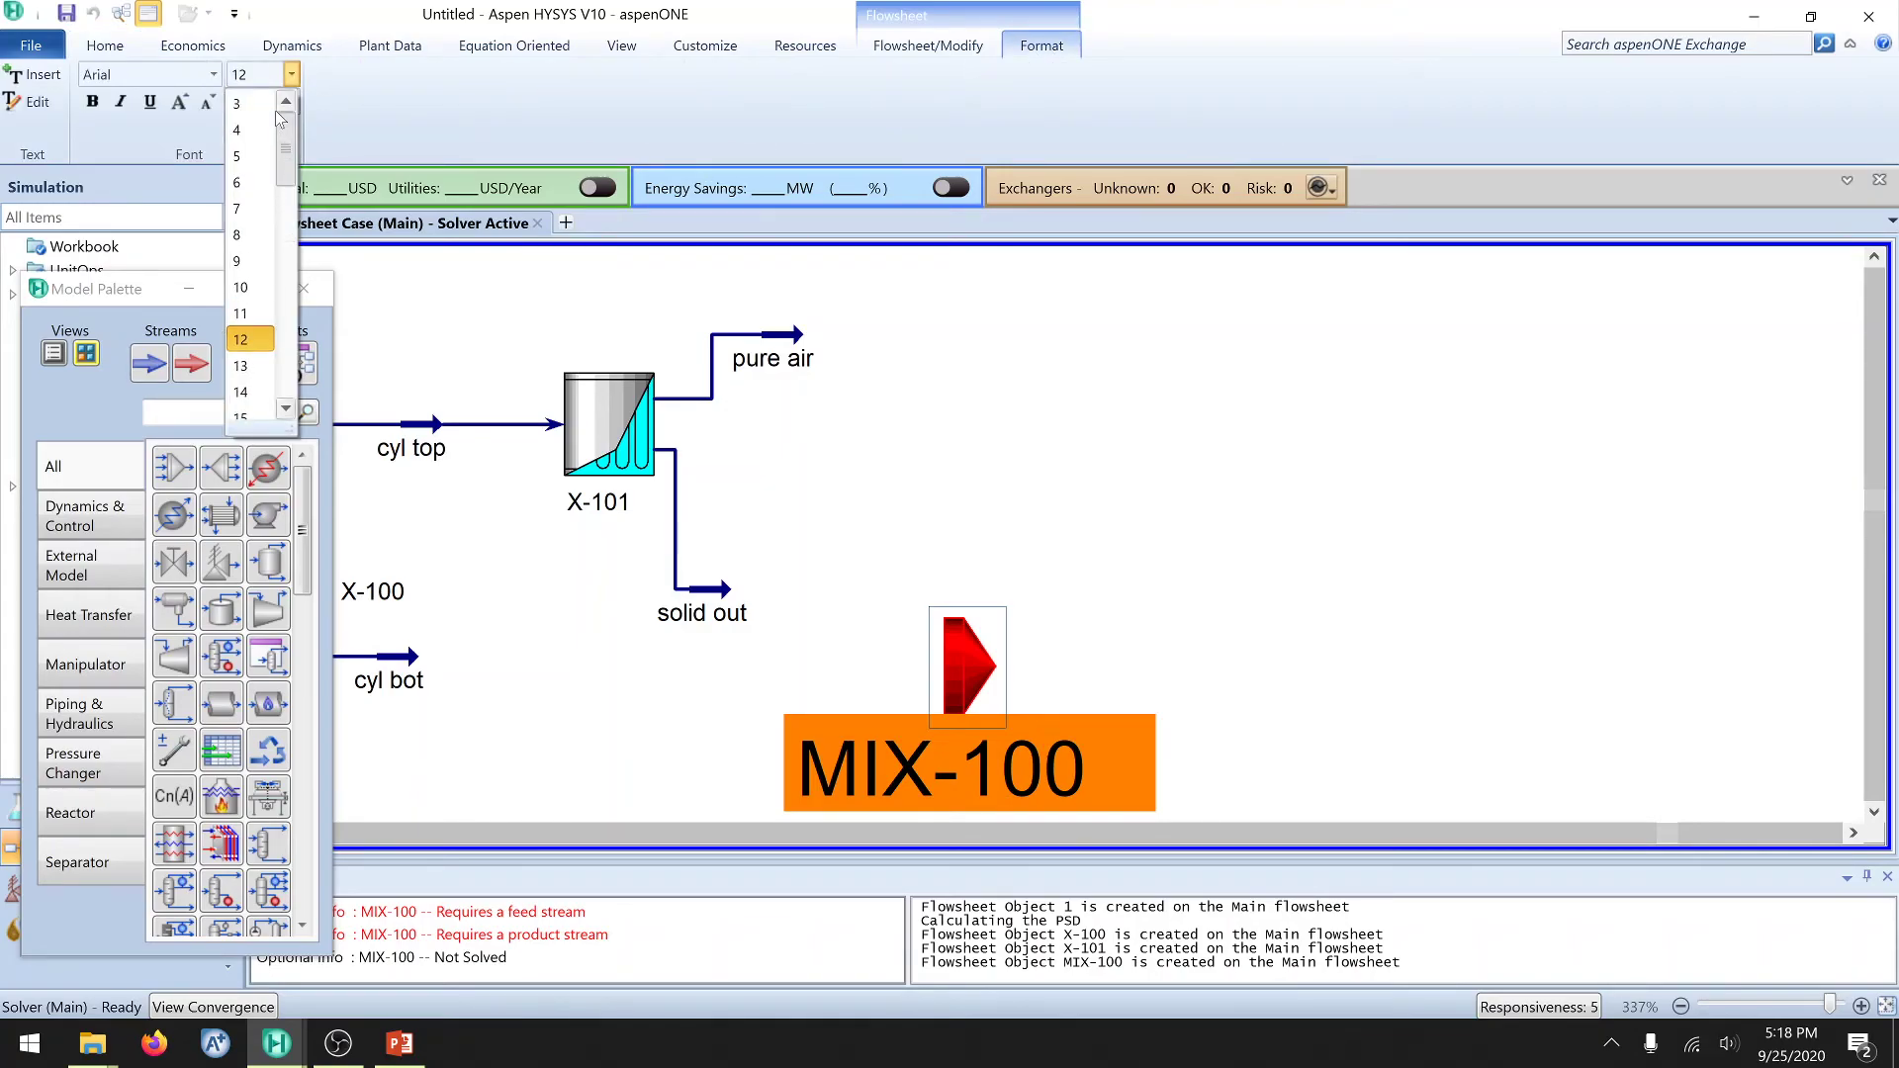
pyautogui.click(253, 104)
pyautogui.doubleClick(980, 646)
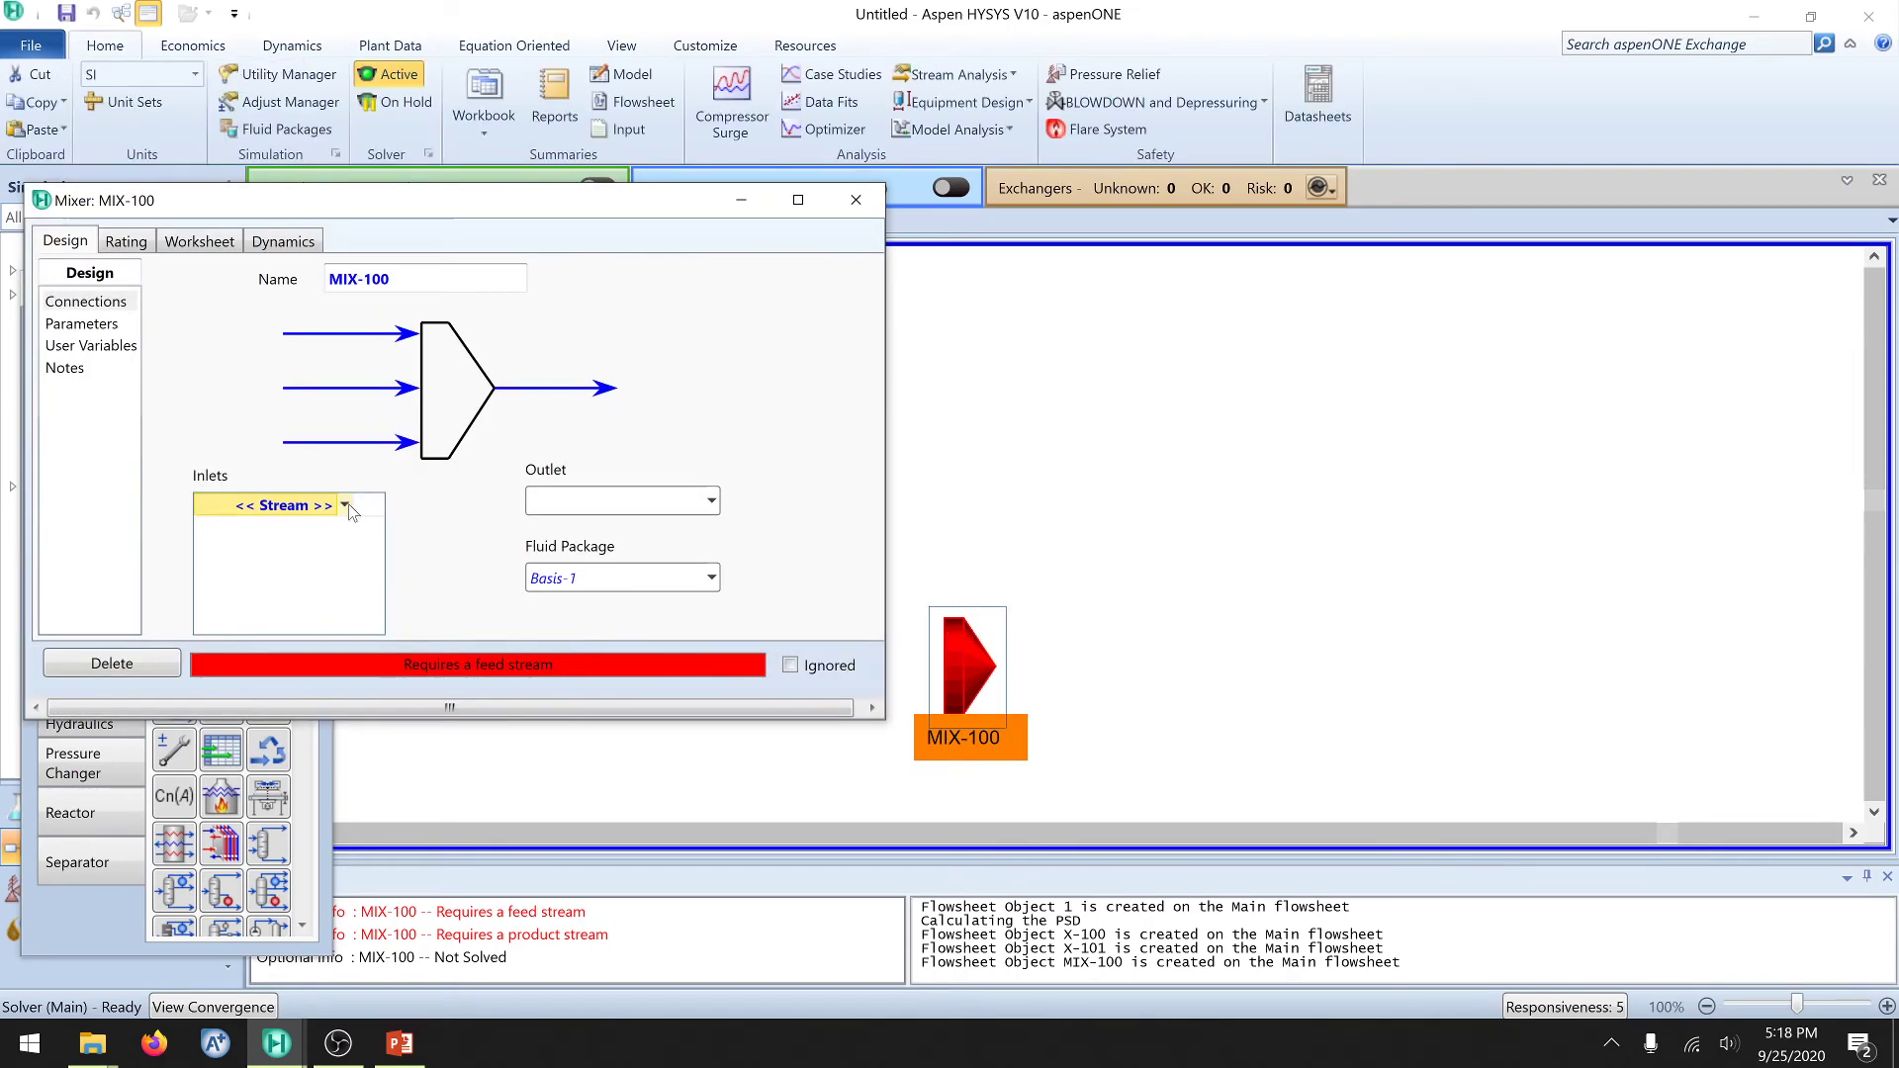
# Step: Set solid out and cyl bot as MIX-100 inlets and powder out as its outlet
pyautogui.click(347, 505)
pyautogui.click(184, 507)
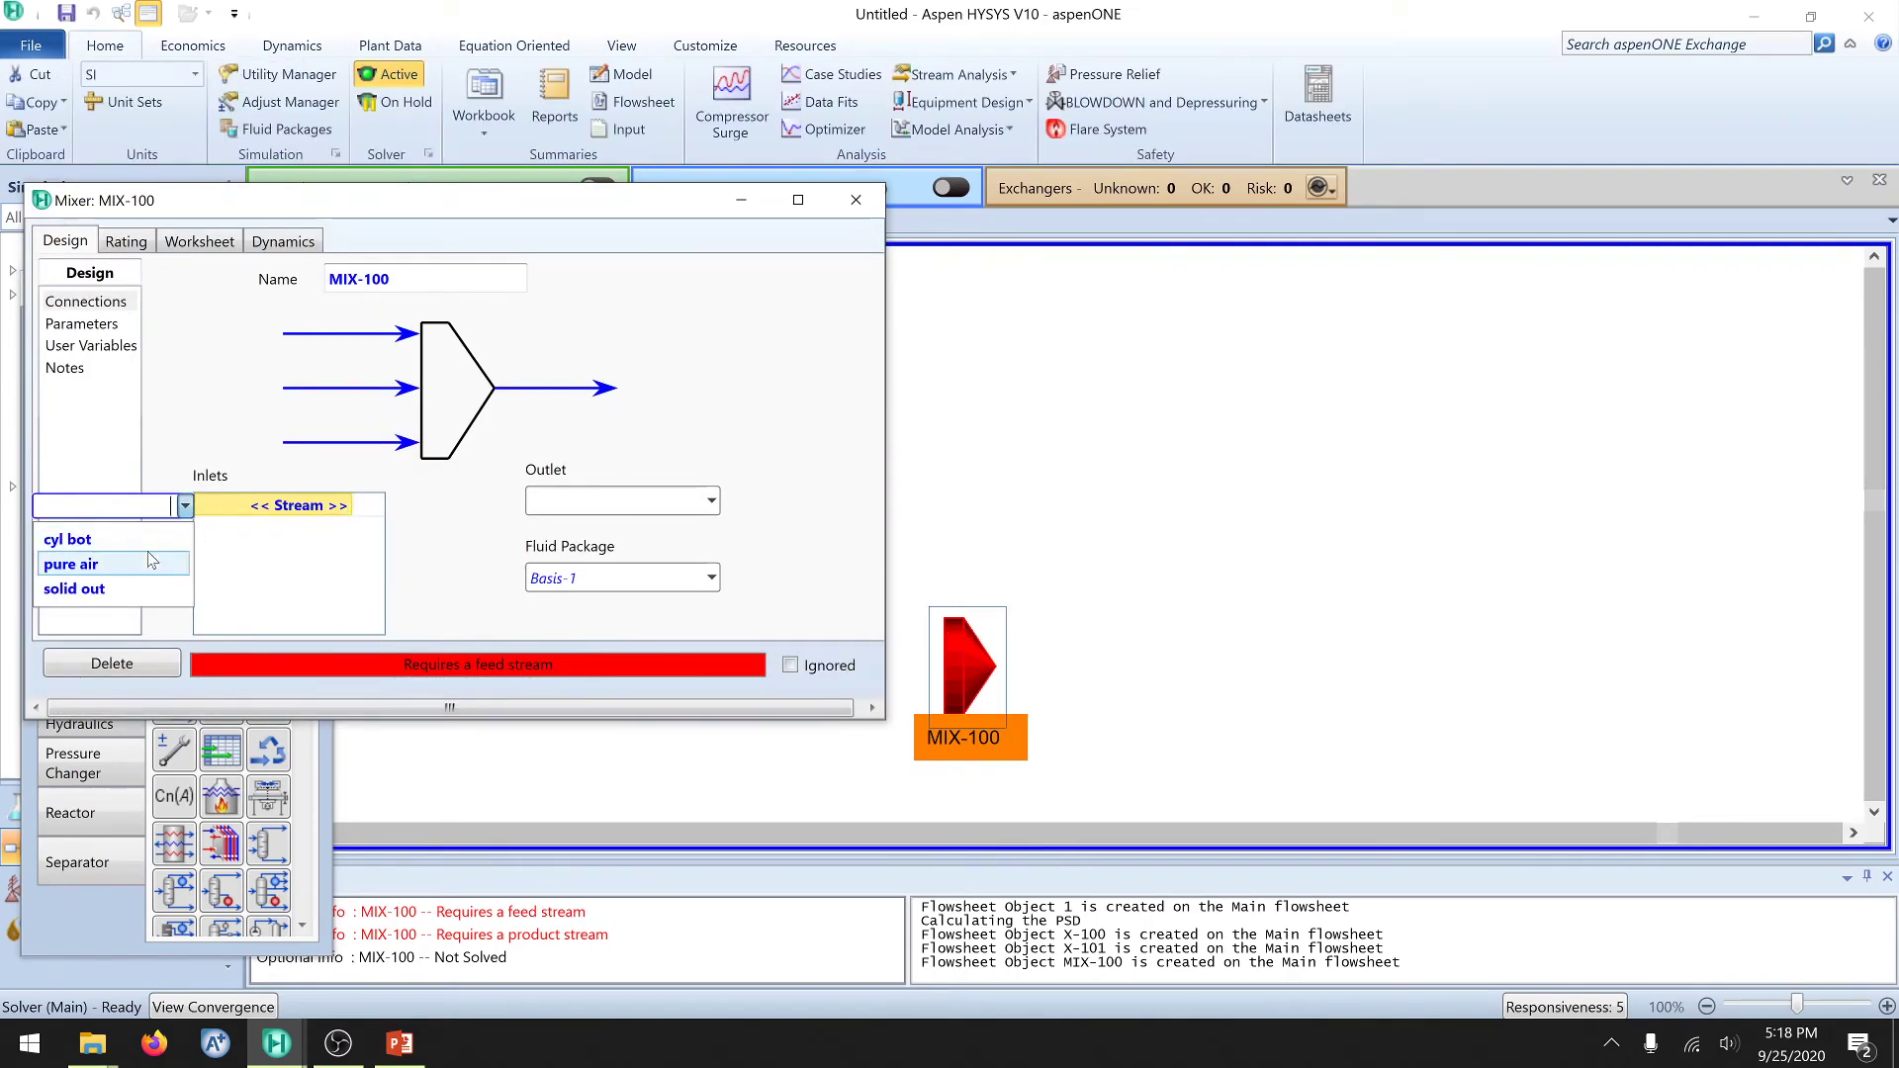
pyautogui.click(114, 540)
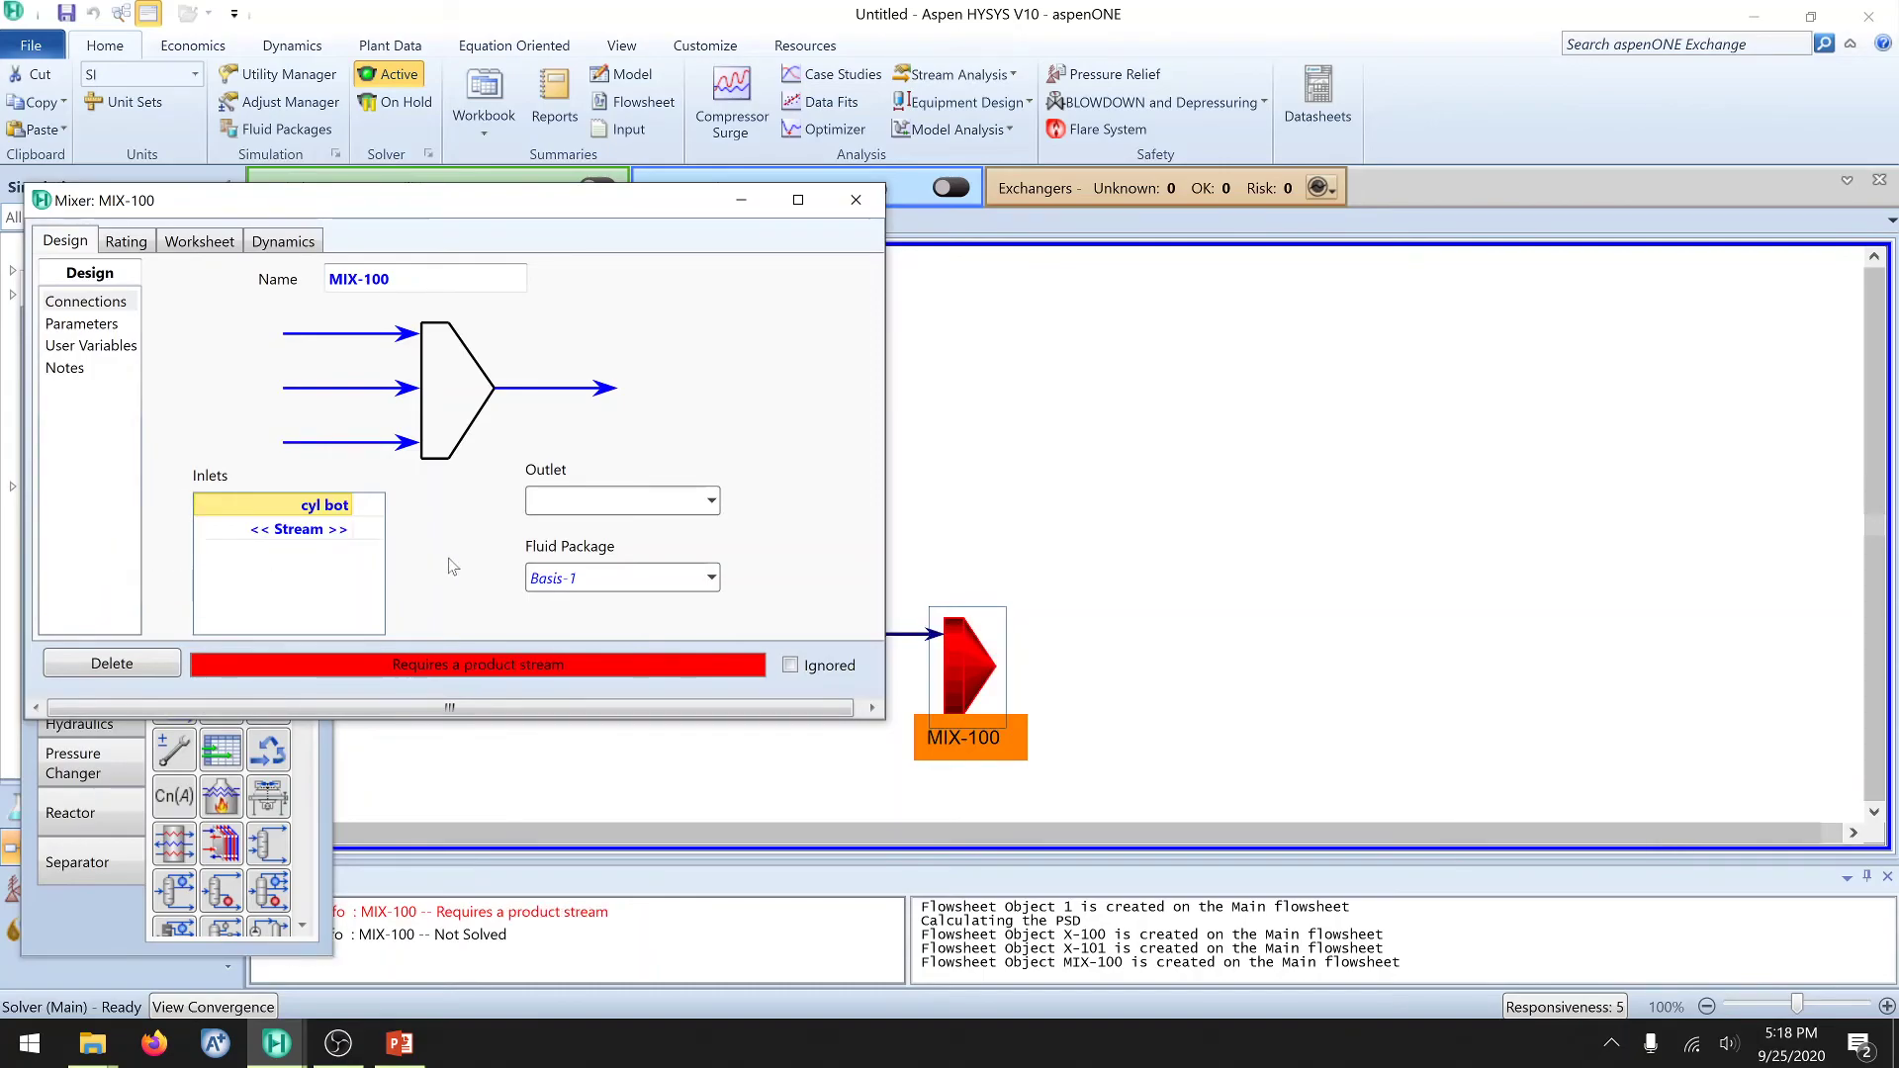
pyautogui.click(326, 505)
pyautogui.click(184, 506)
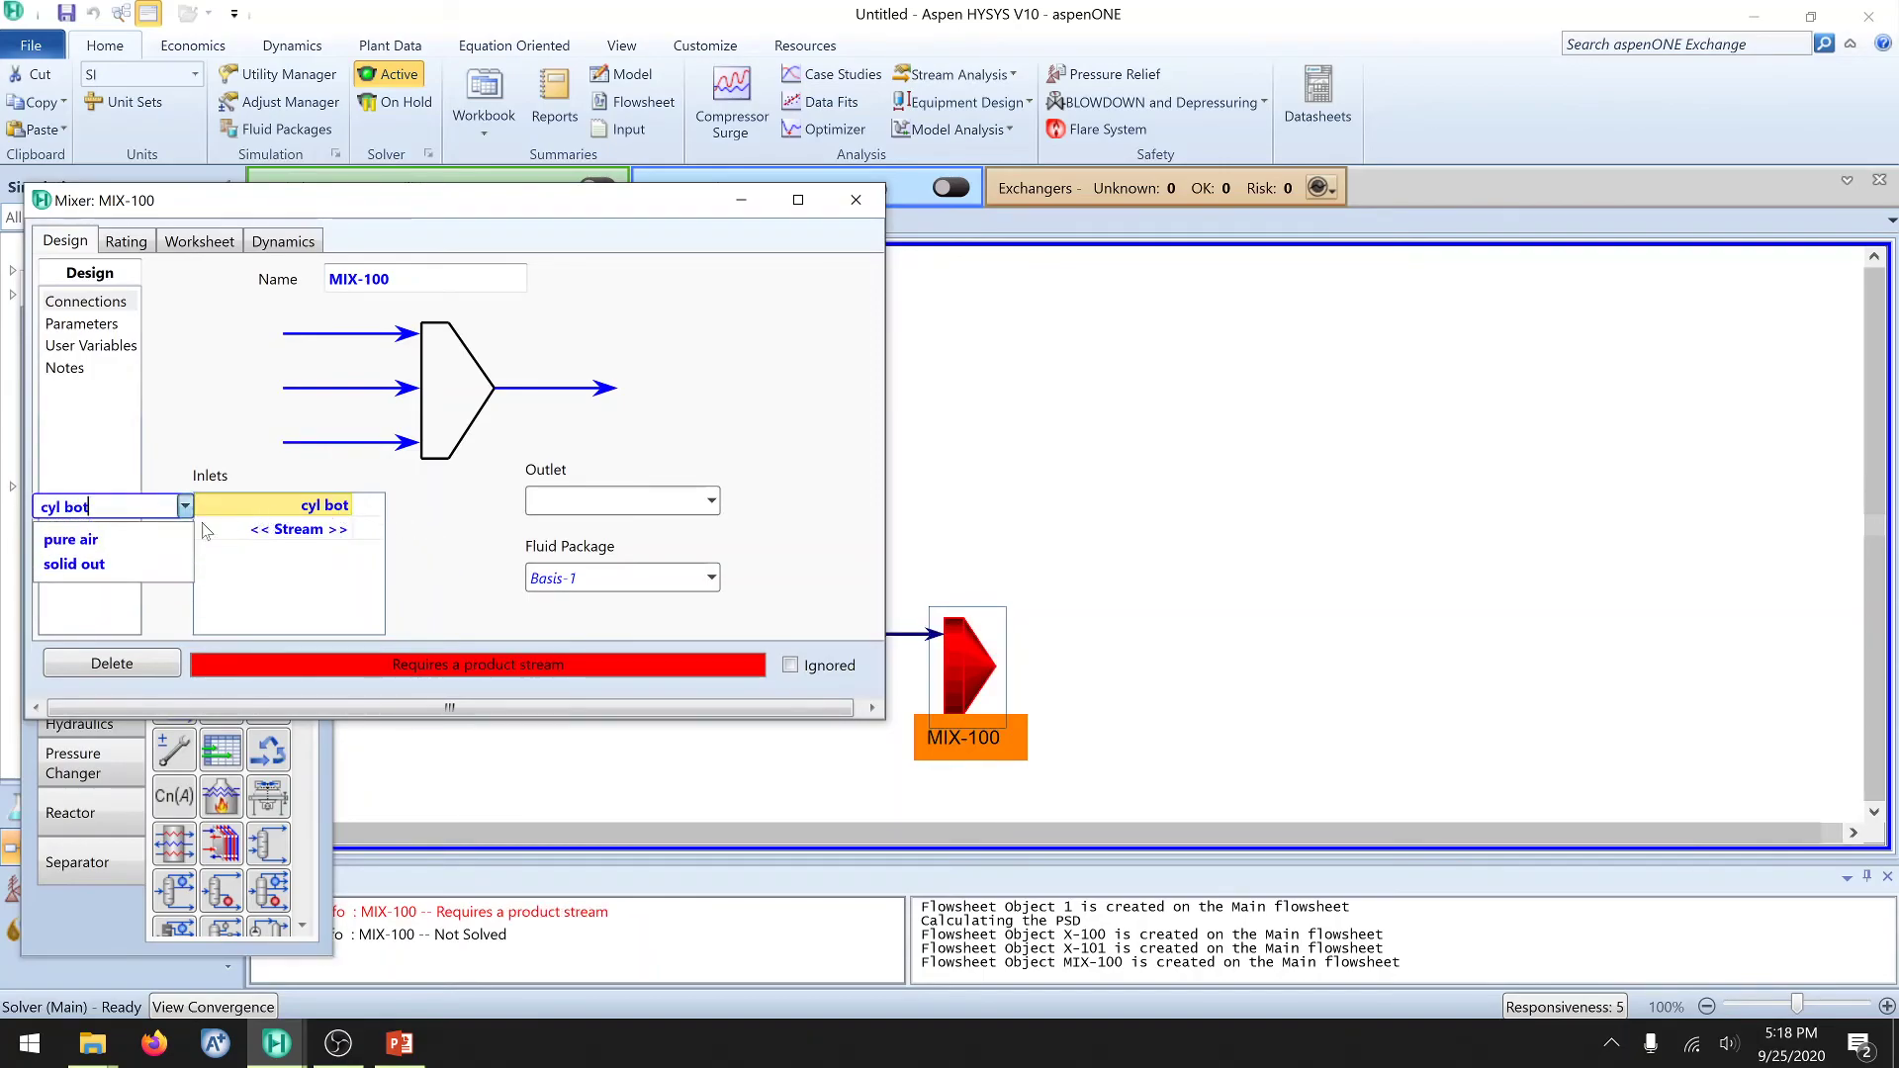
pyautogui.click(119, 565)
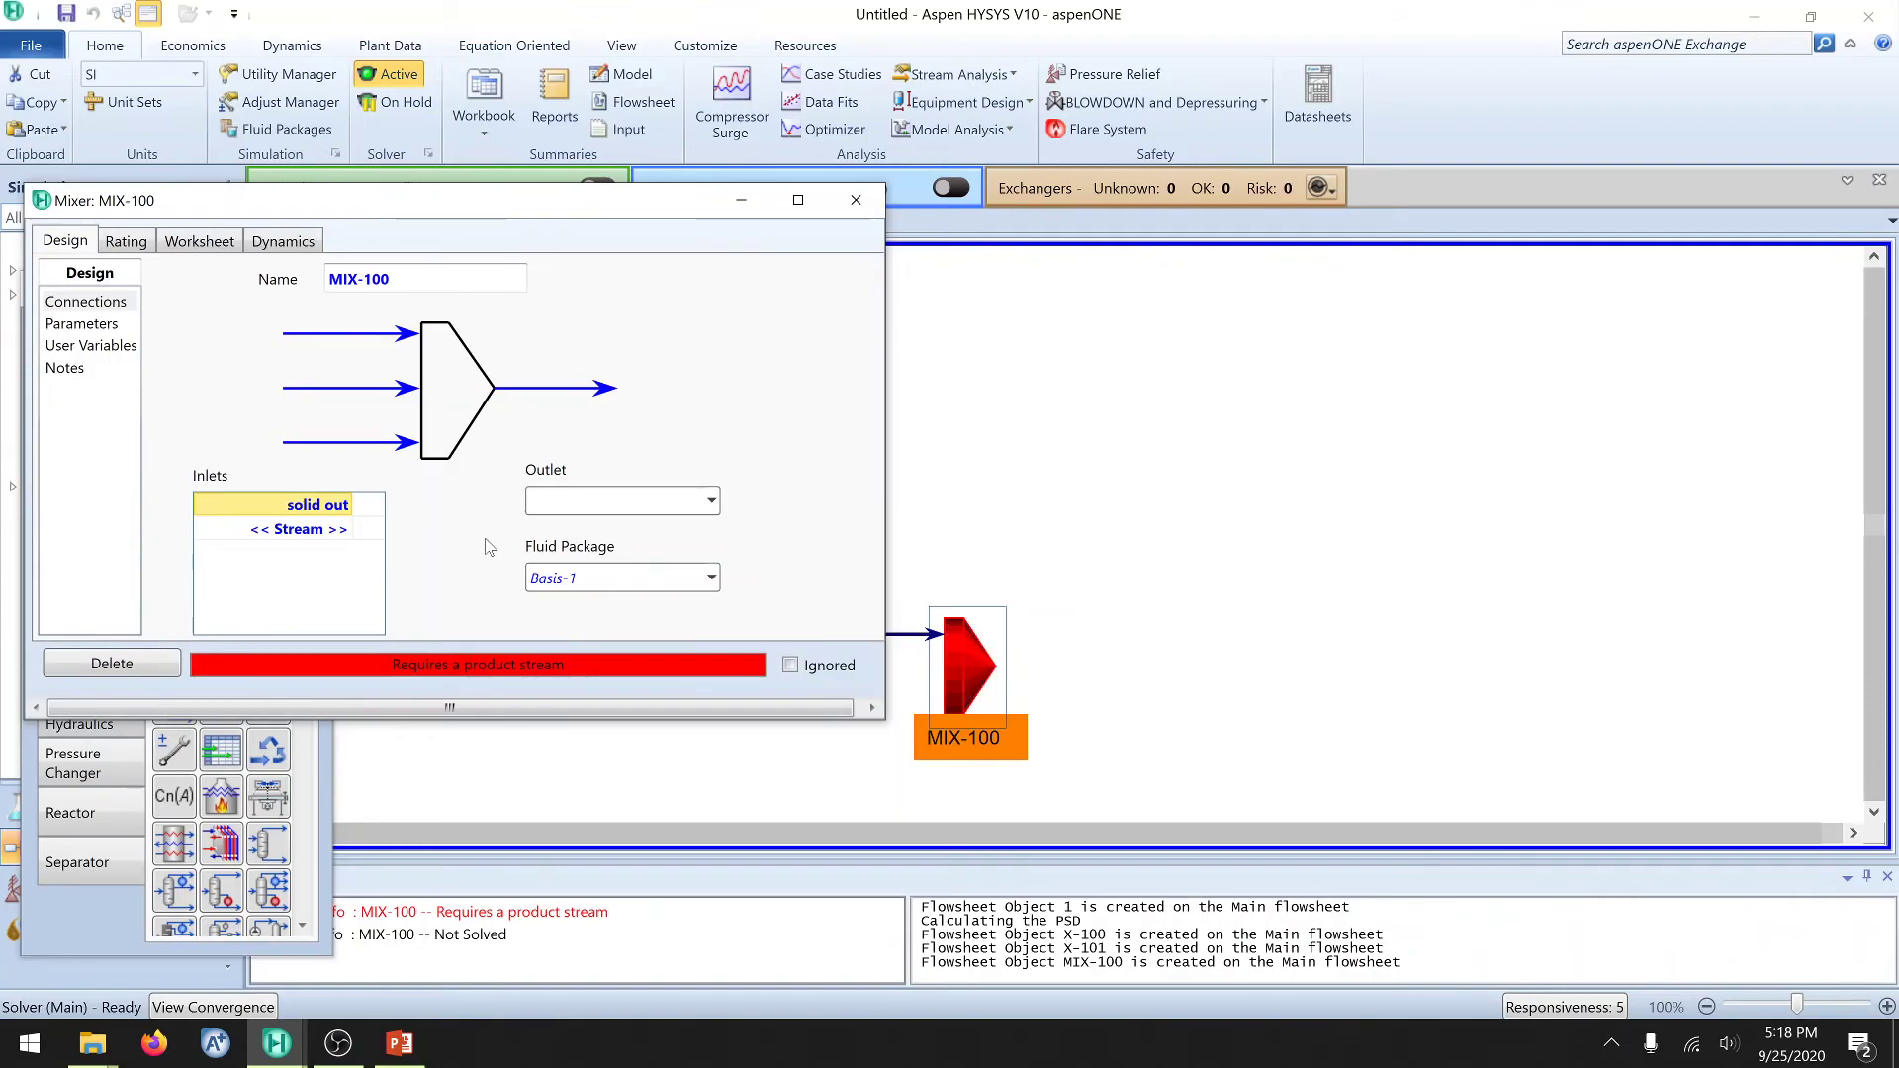
pyautogui.click(320, 530)
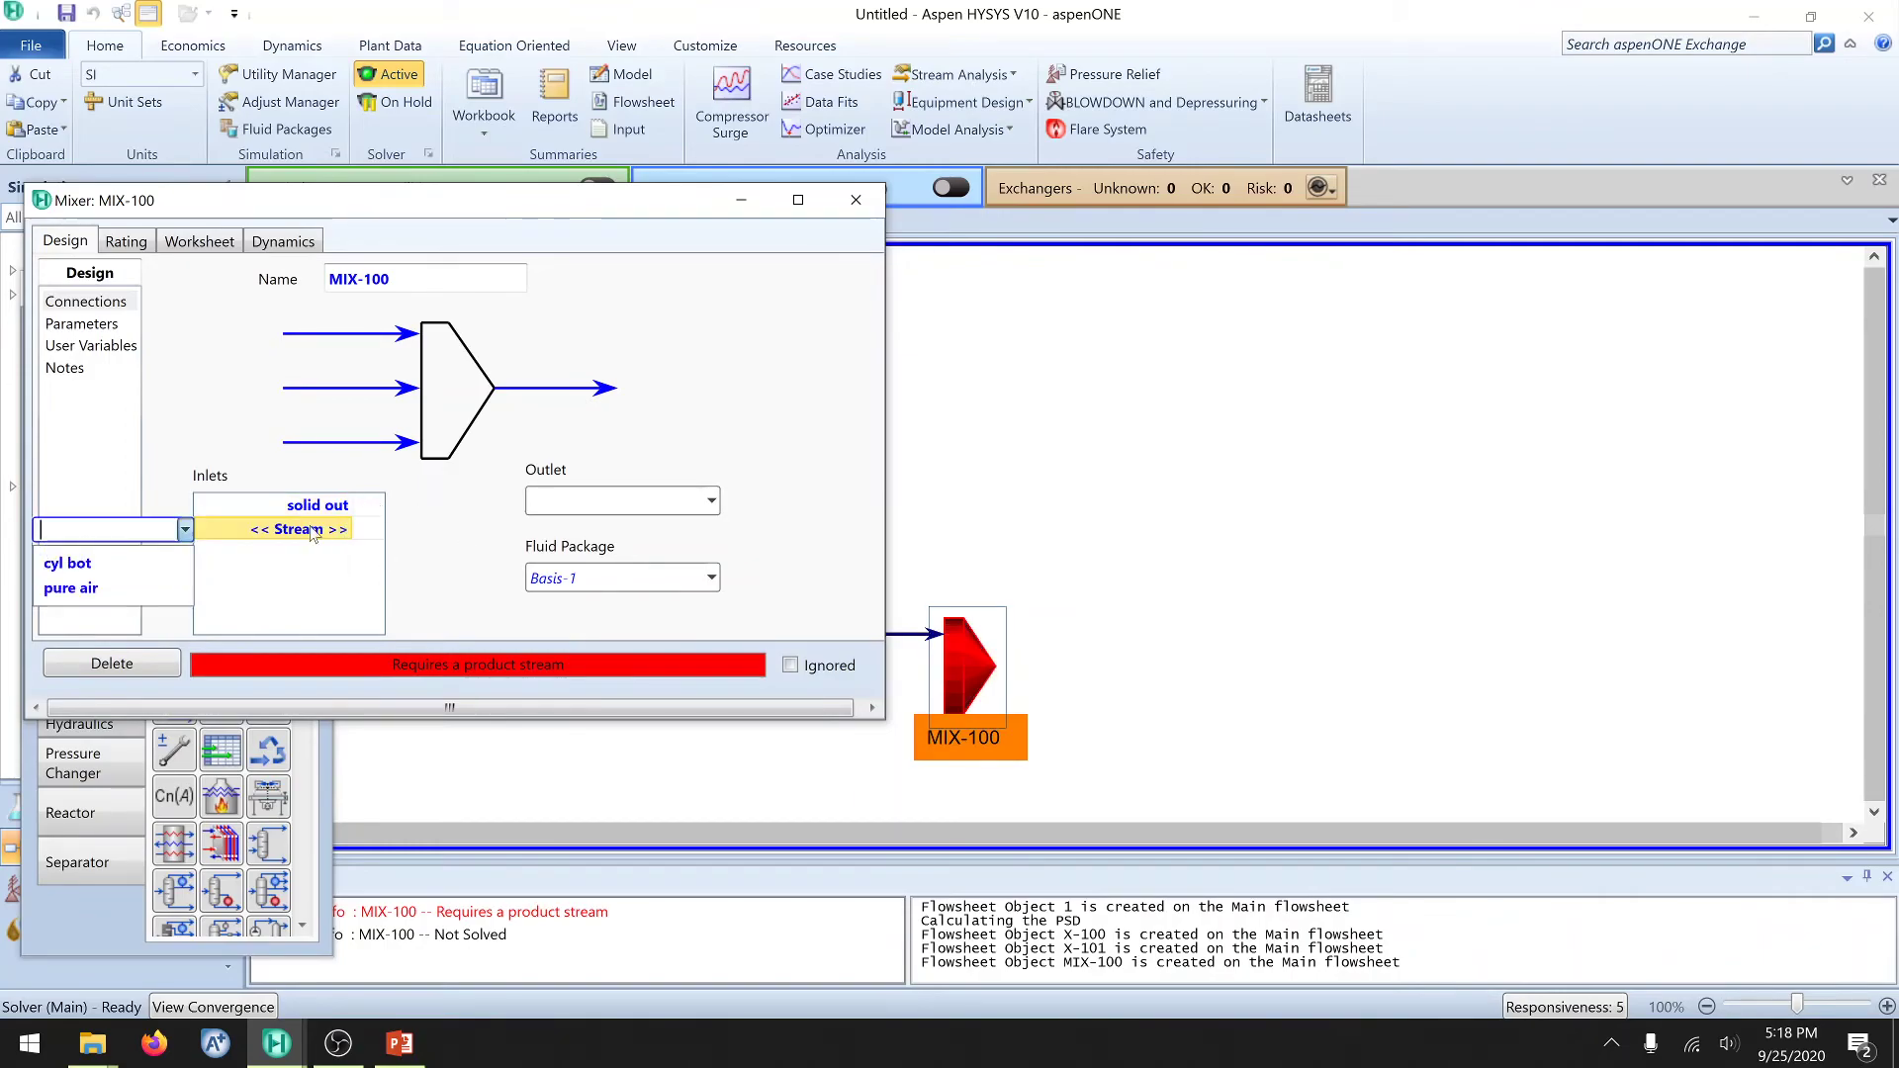
pyautogui.click(130, 563)
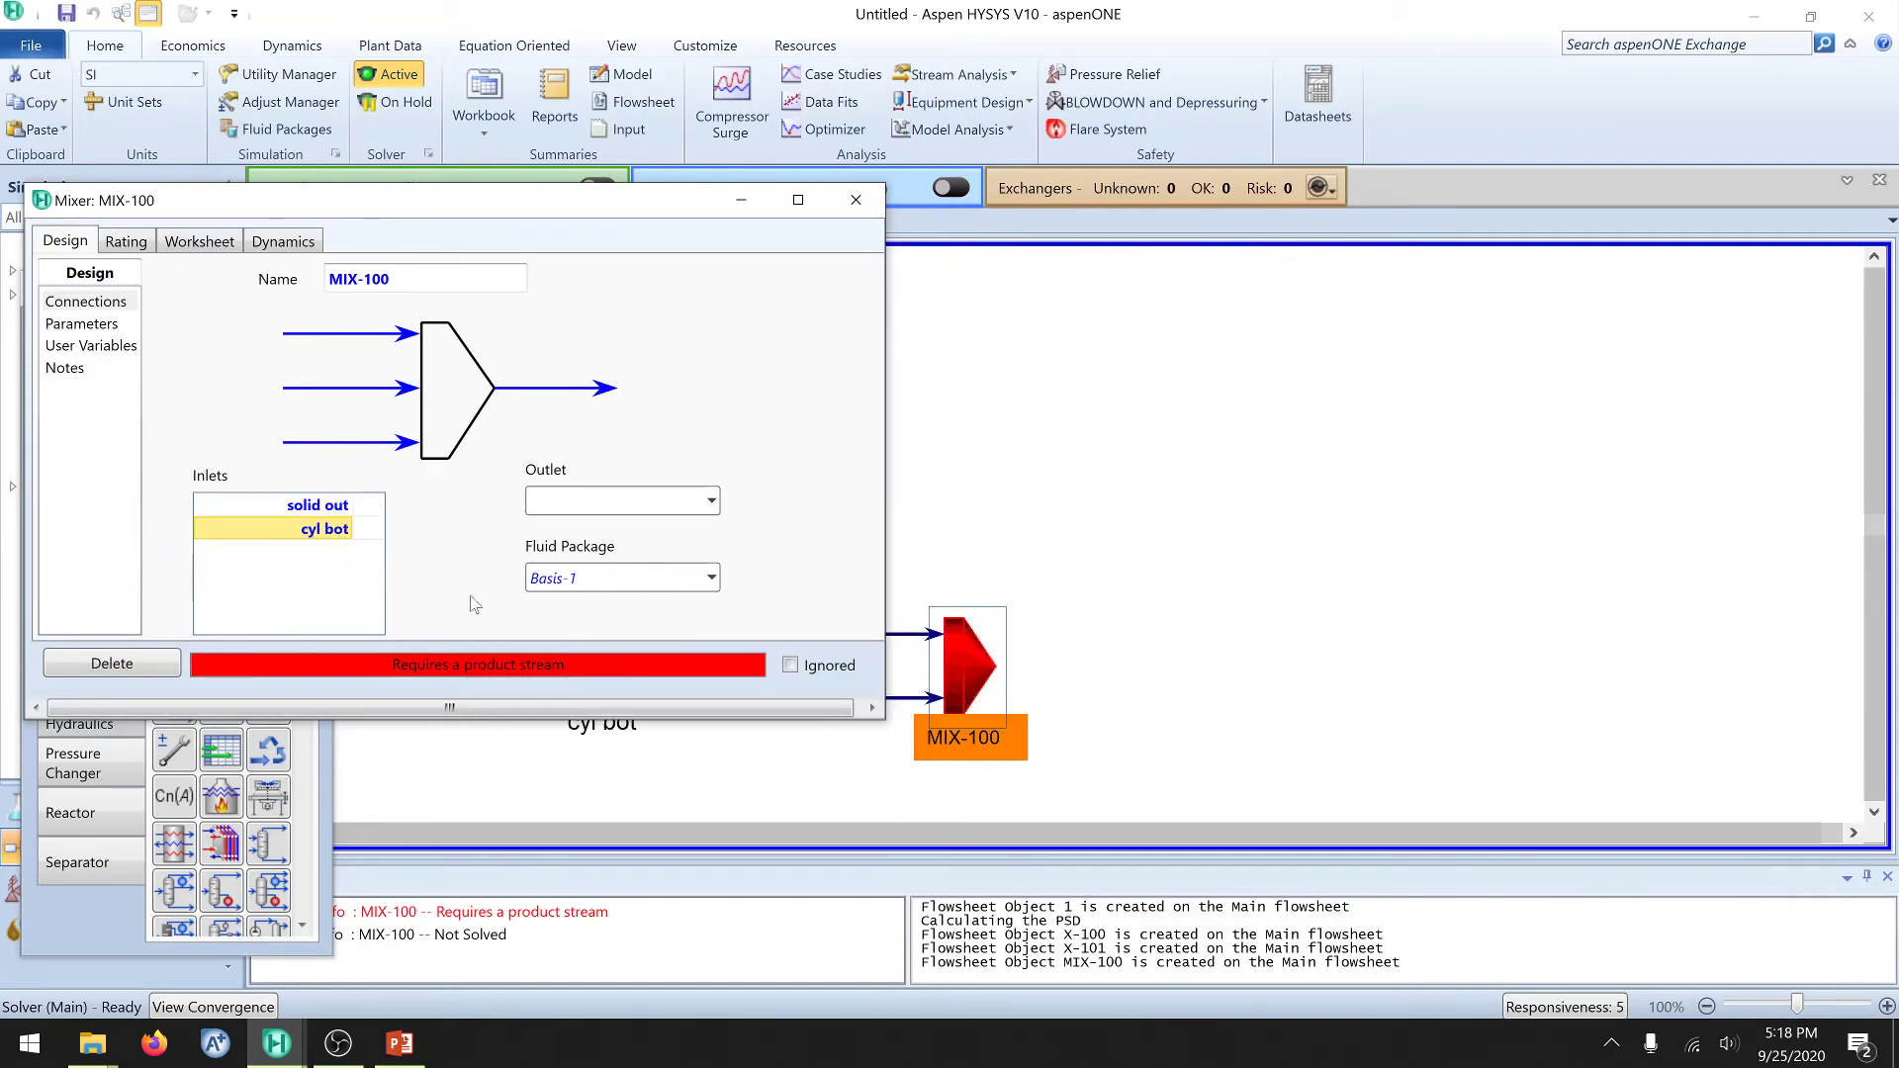
pyautogui.click(609, 501)
pyautogui.write('powder out')
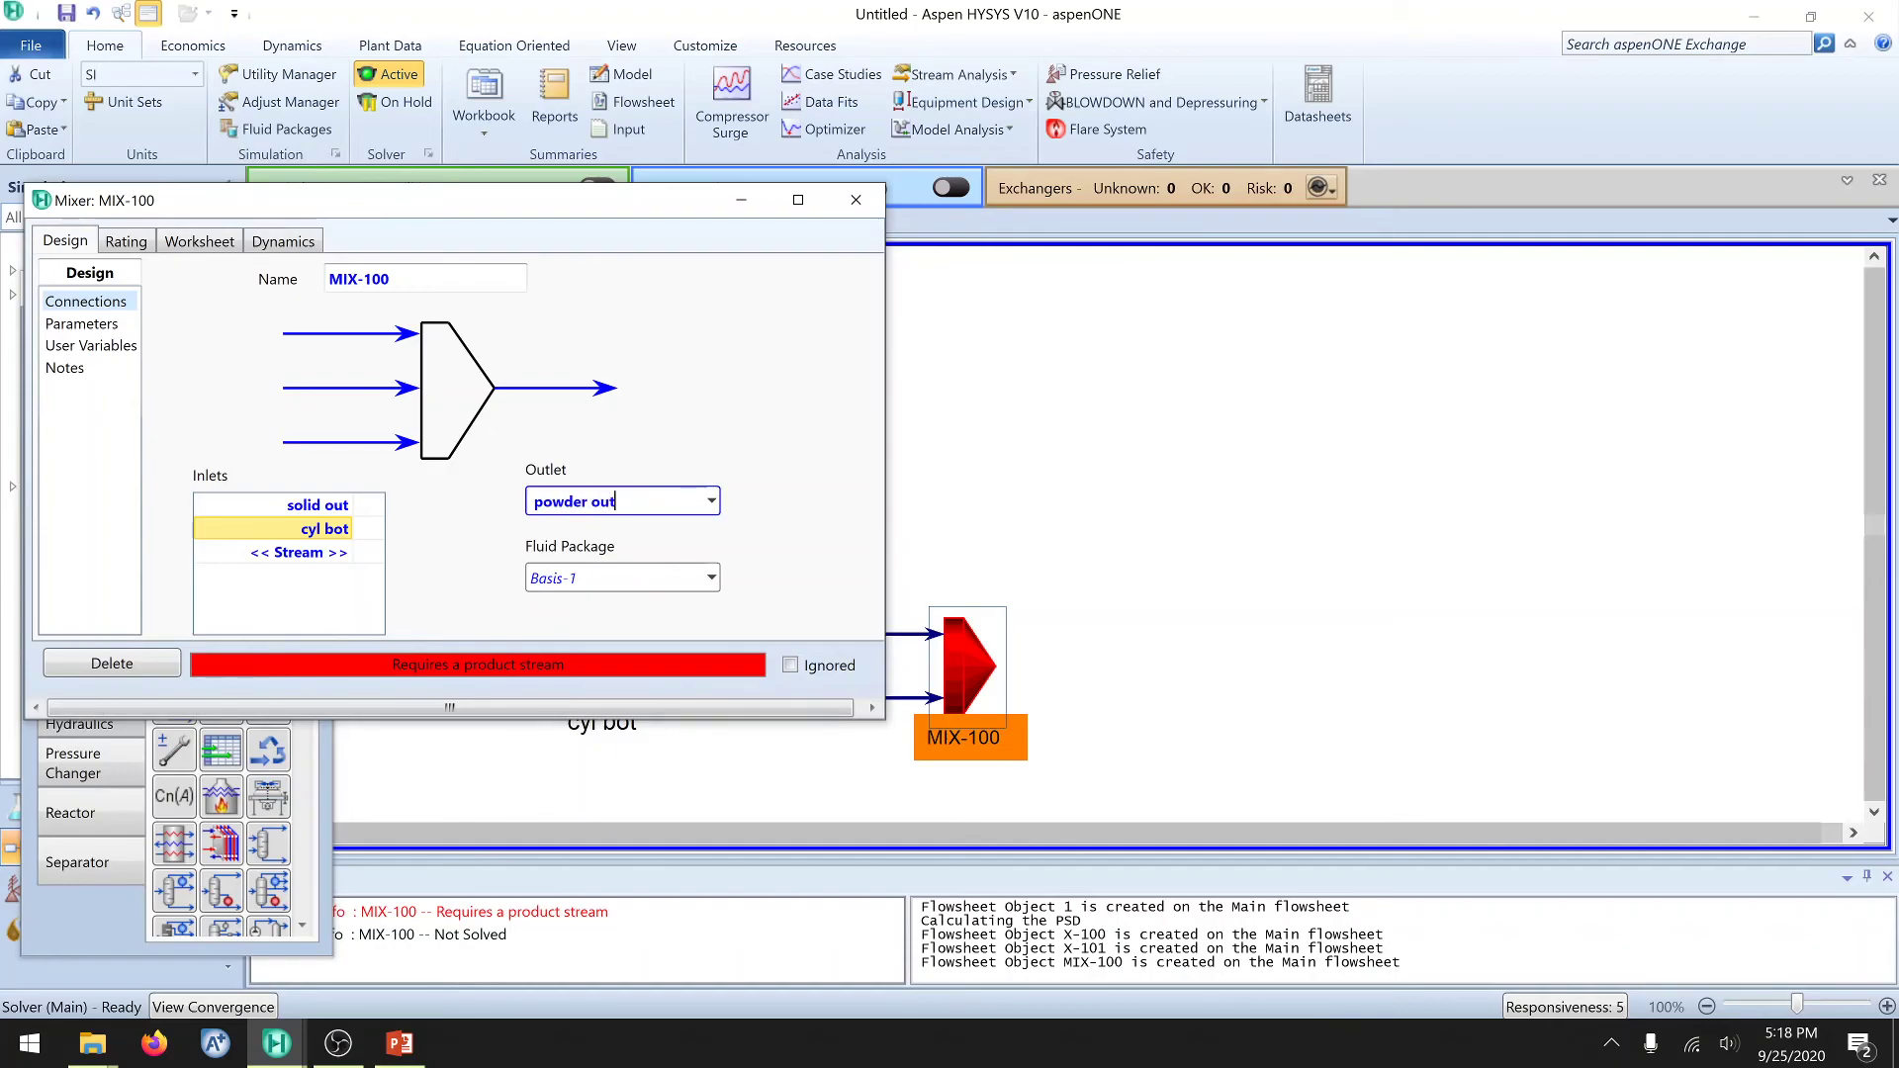
pyautogui.press('Return')
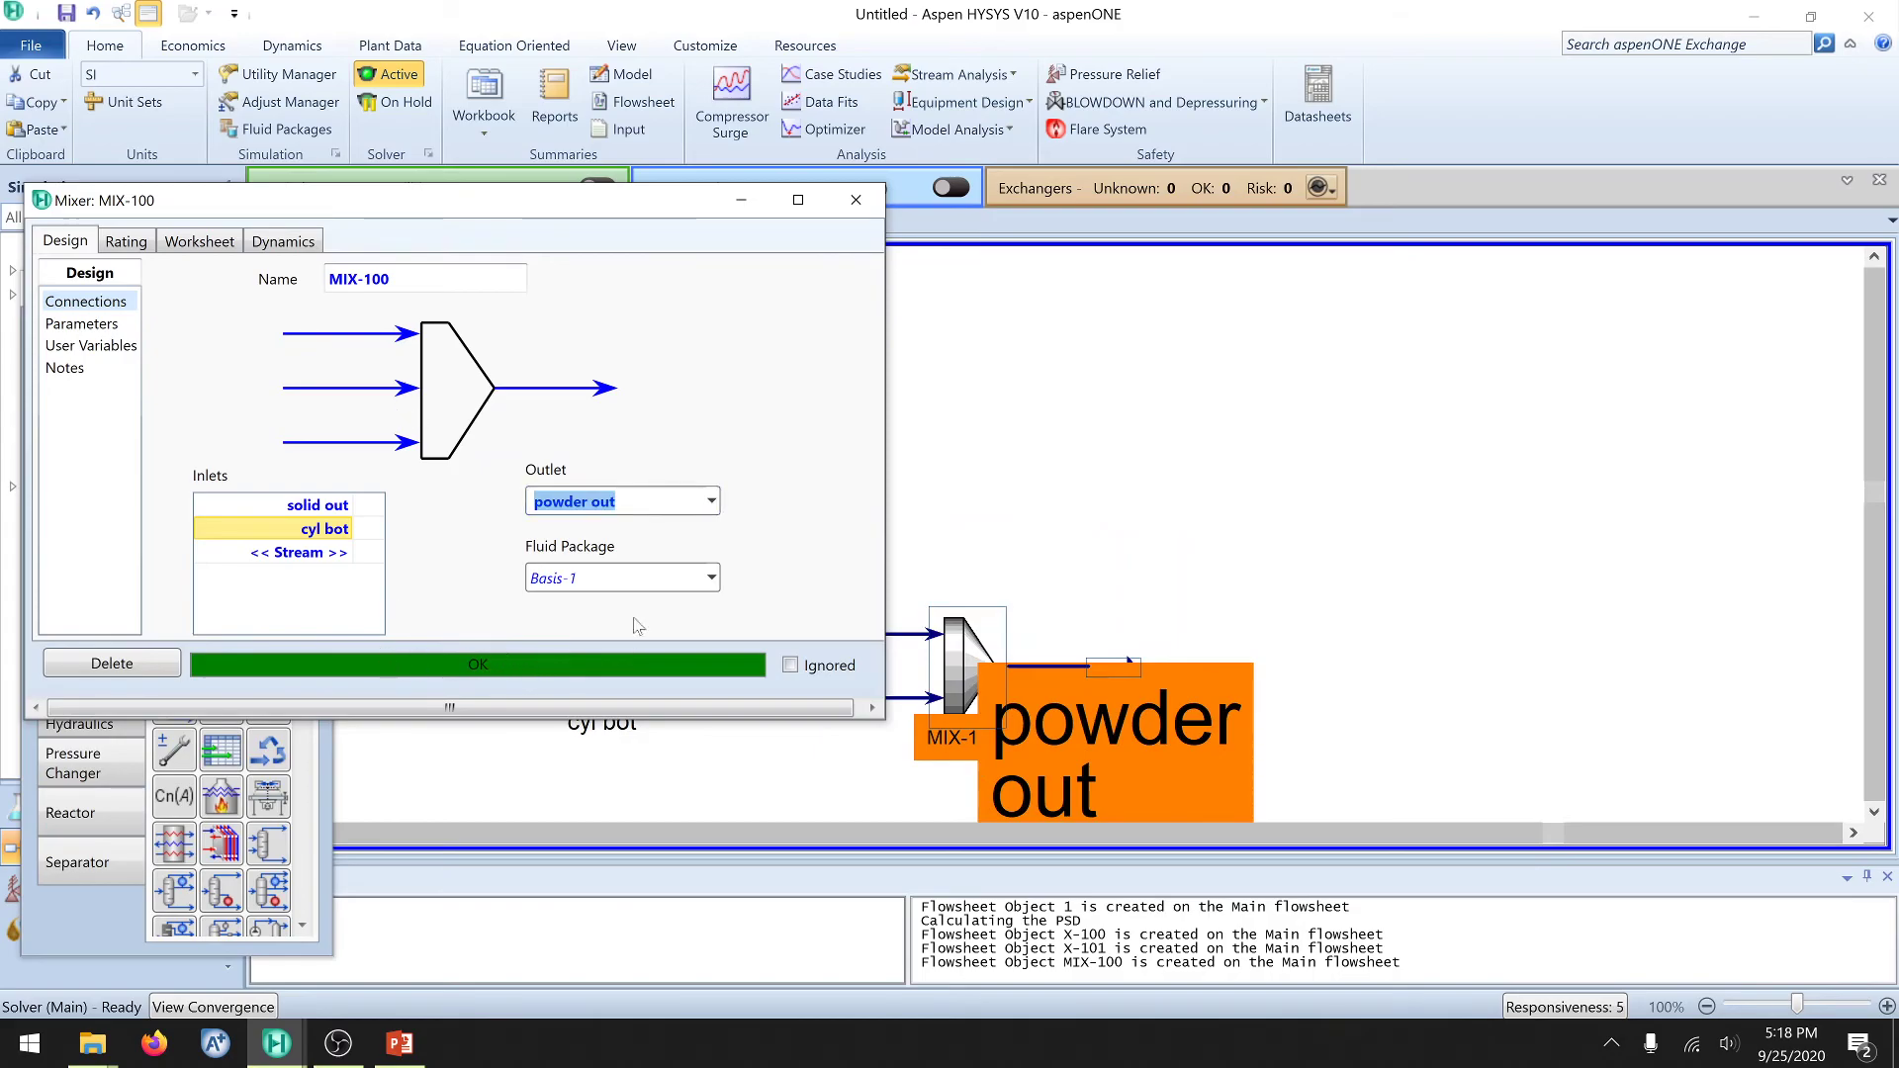
pyautogui.click(856, 202)
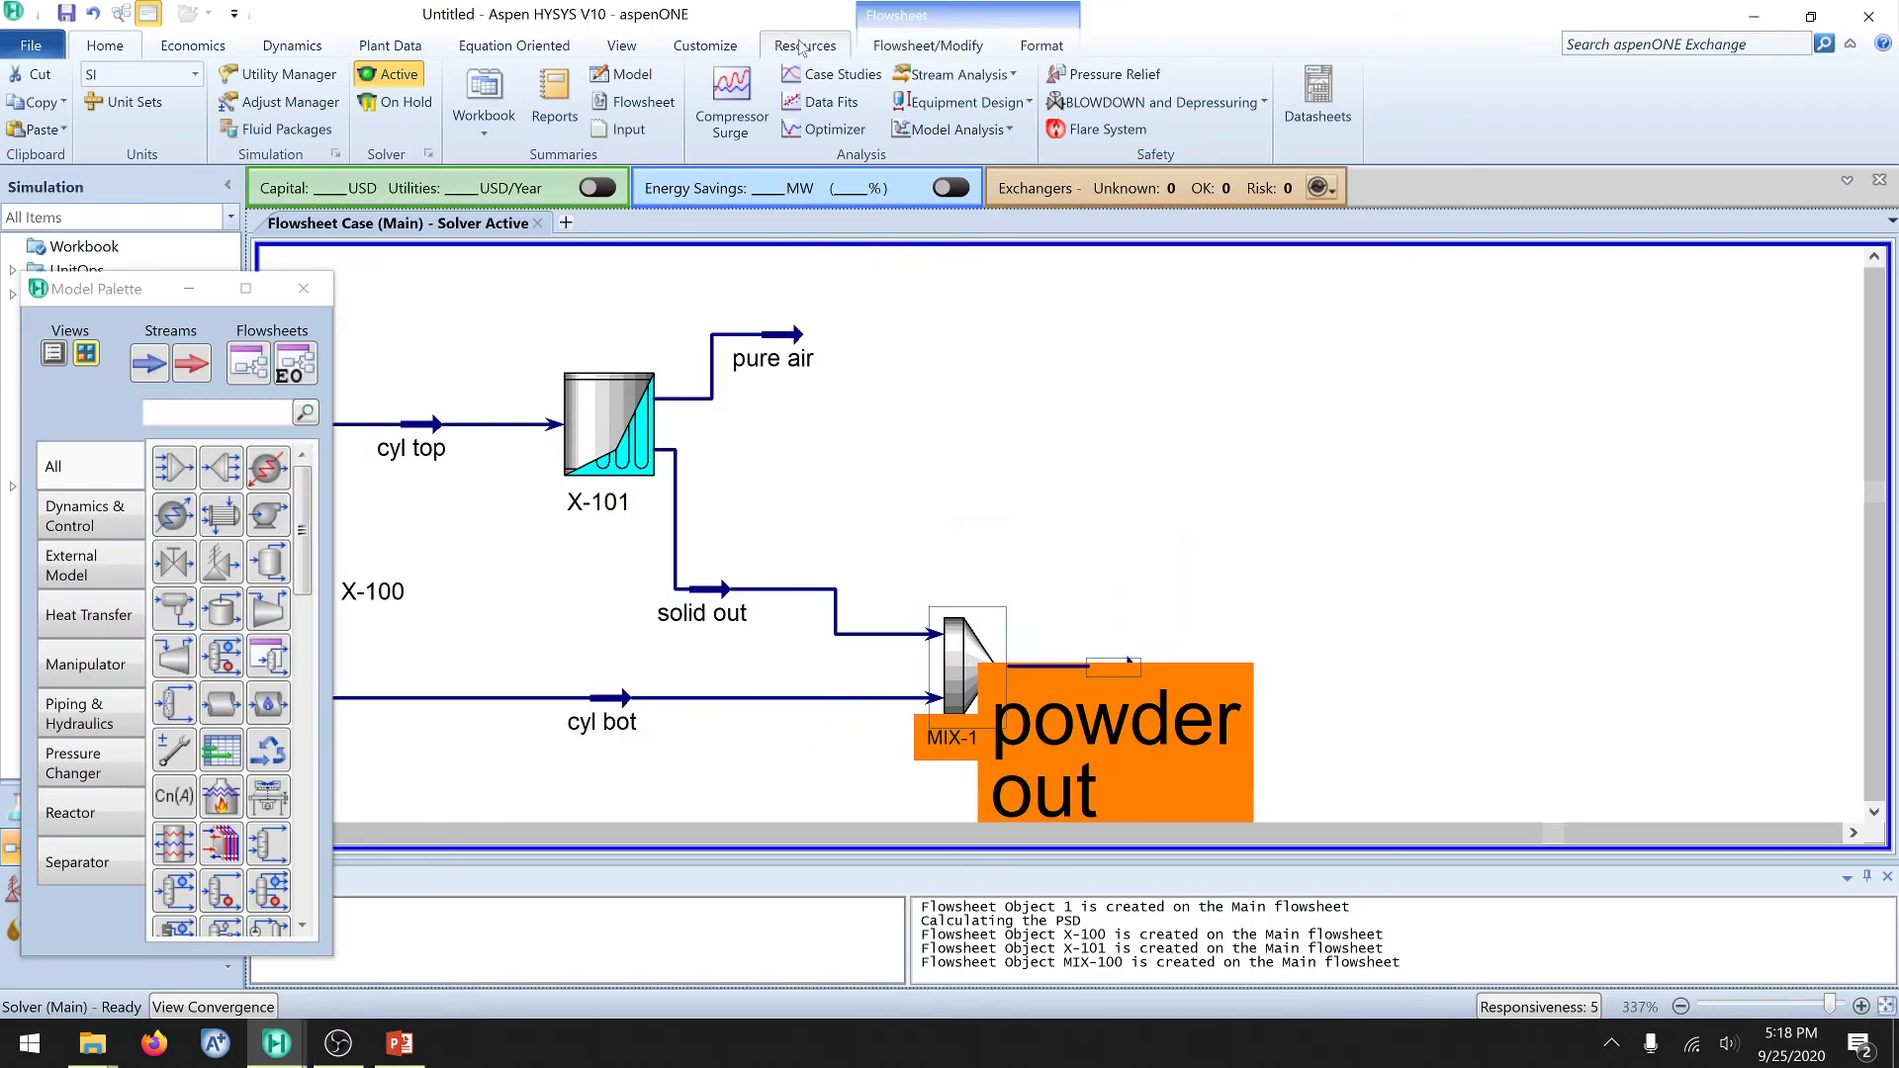
# Step: Set the label font size to 4 to shrink the powder out and MIX-100 labels
pyautogui.click(1039, 46)
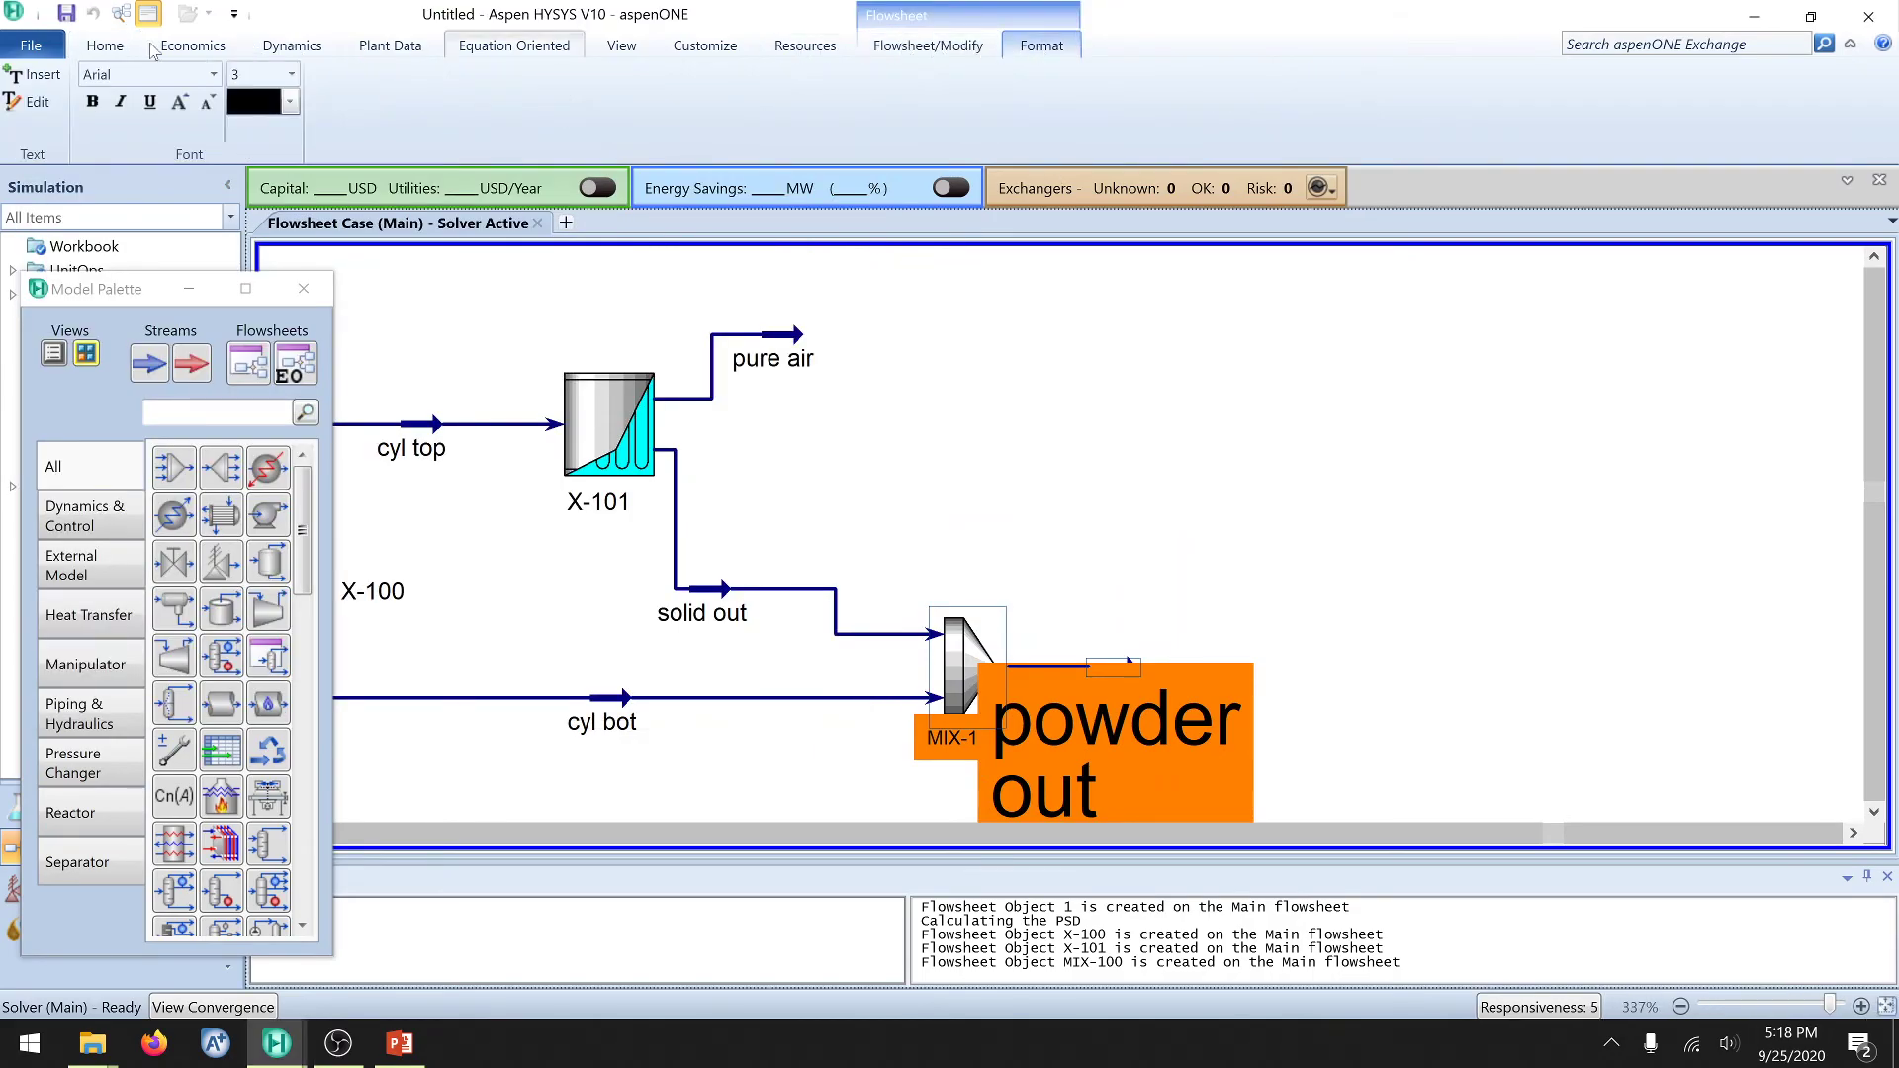
pyautogui.click(291, 75)
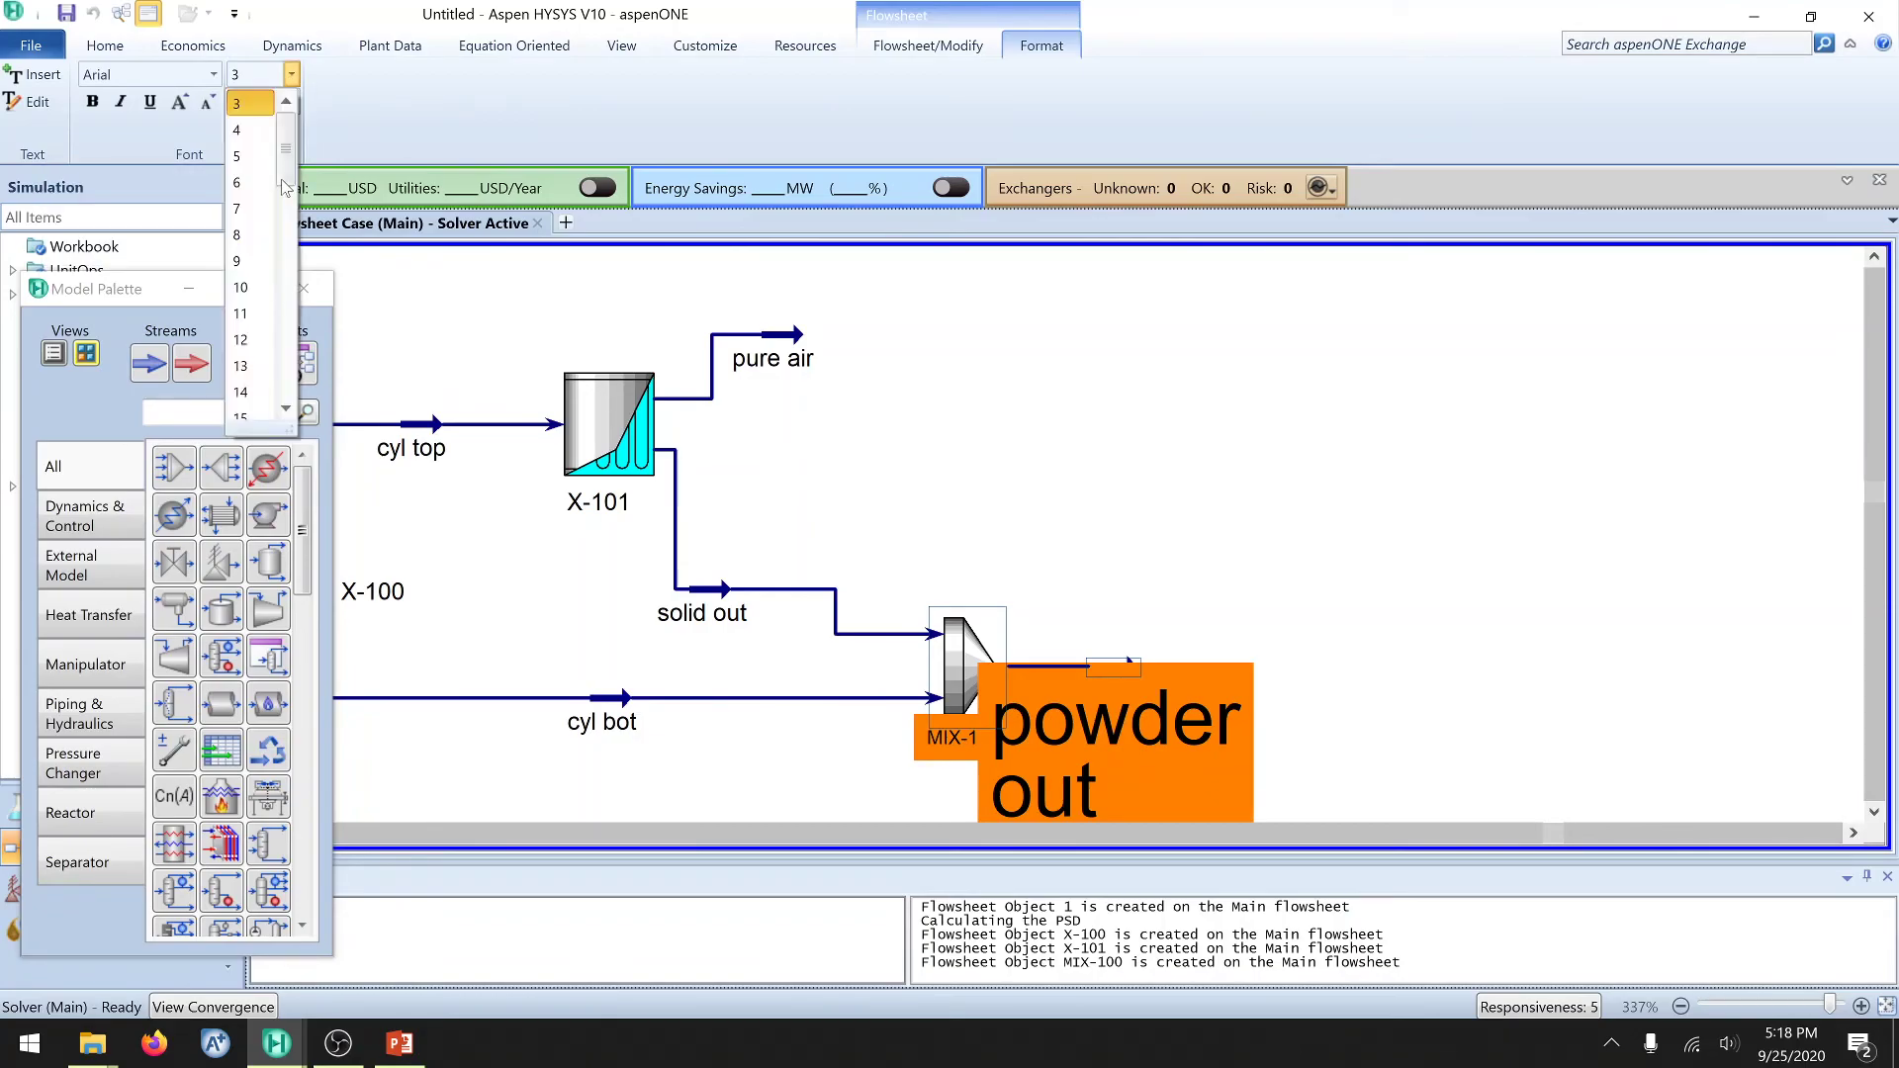
pyautogui.click(249, 127)
# Step: Move the powder out stream up and right of MIX-100 and open its properties
pyautogui.moveTo(1105, 688); pyautogui.dragTo(1263, 565)
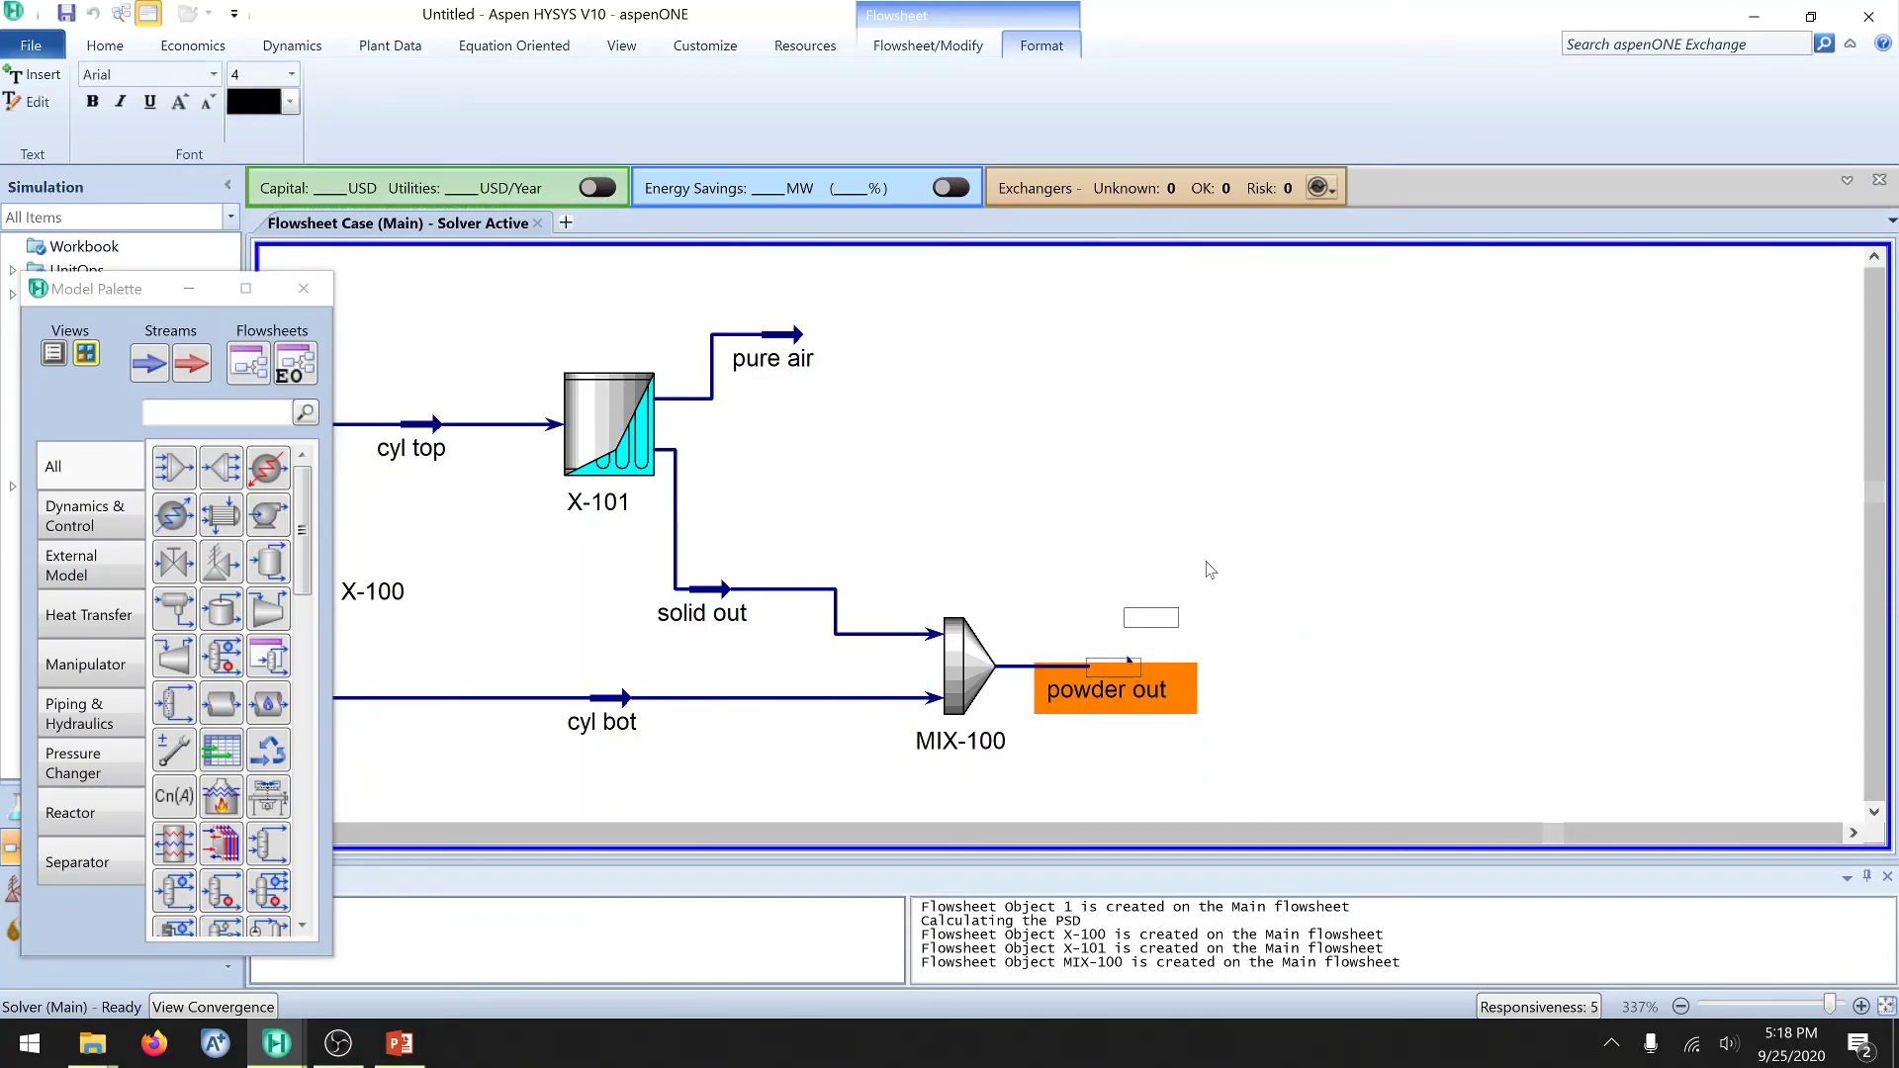
pyautogui.click(1271, 543)
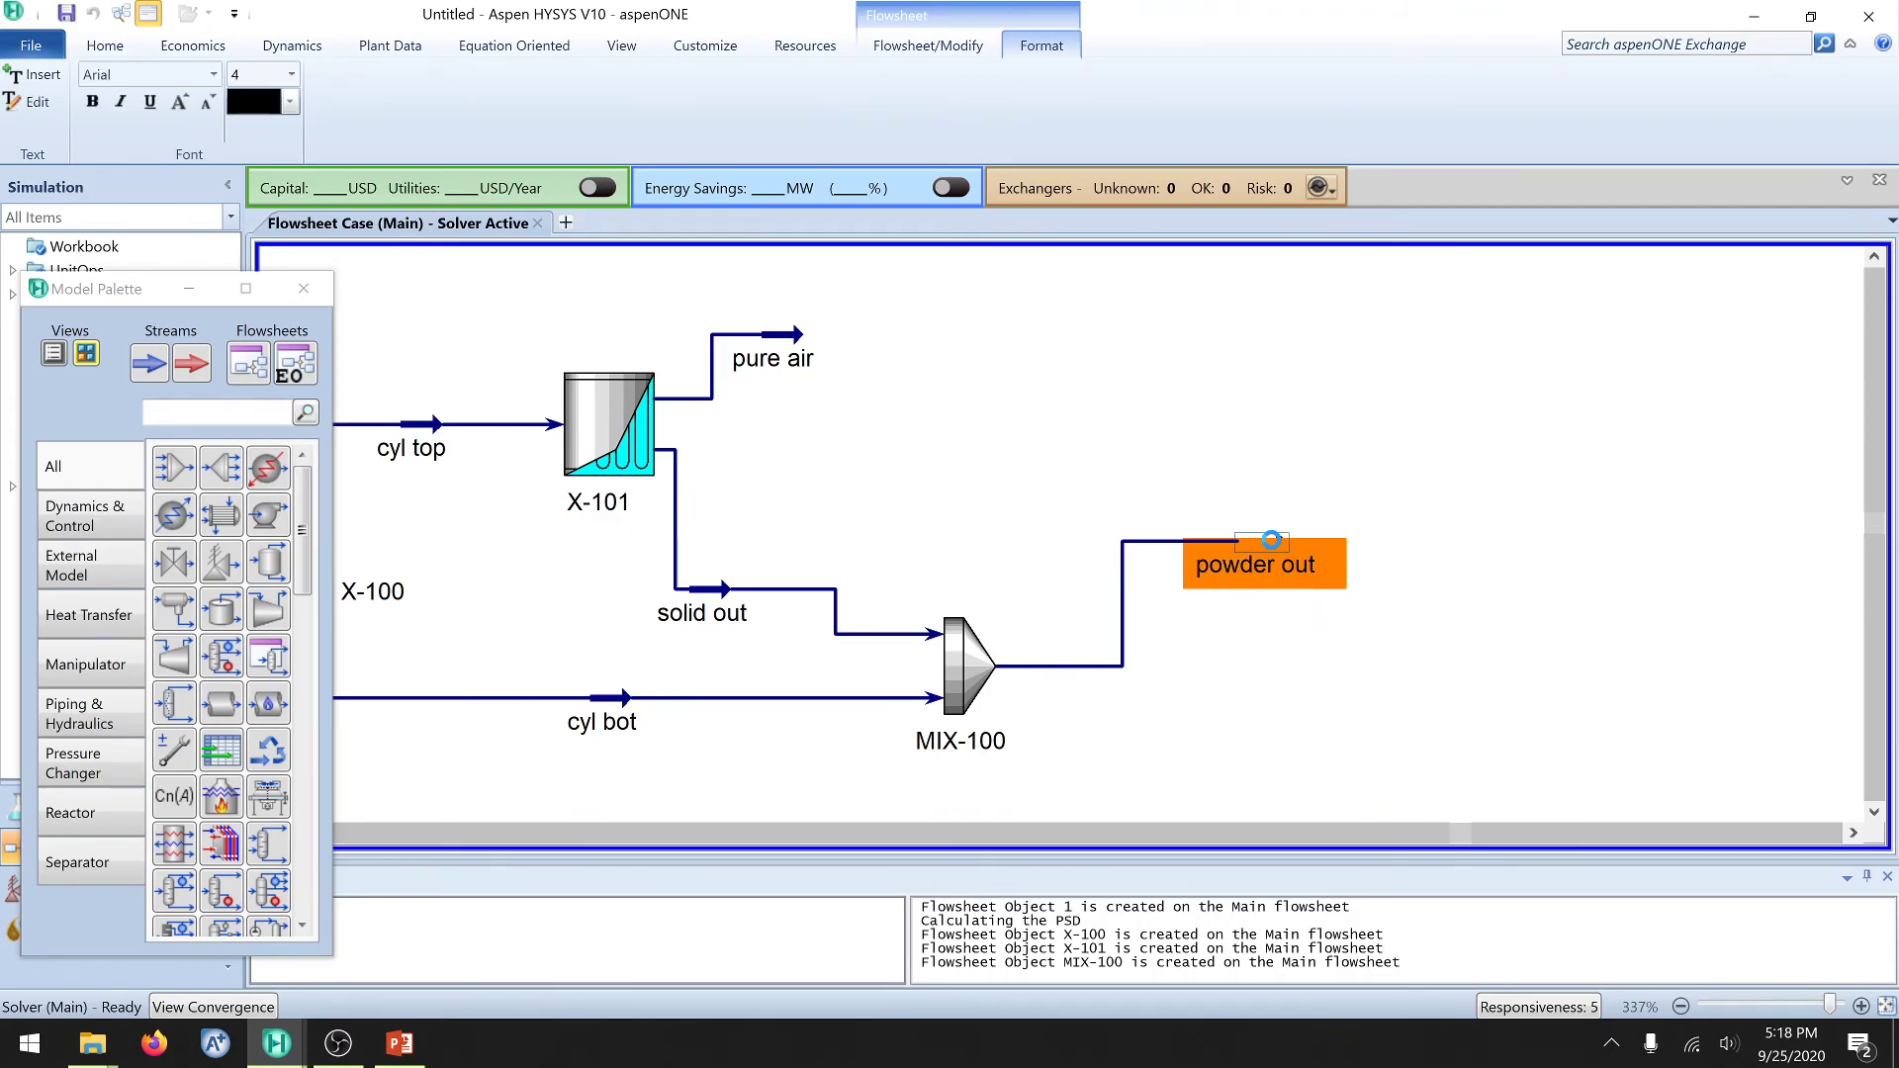
pyautogui.doubleClick(1273, 544)
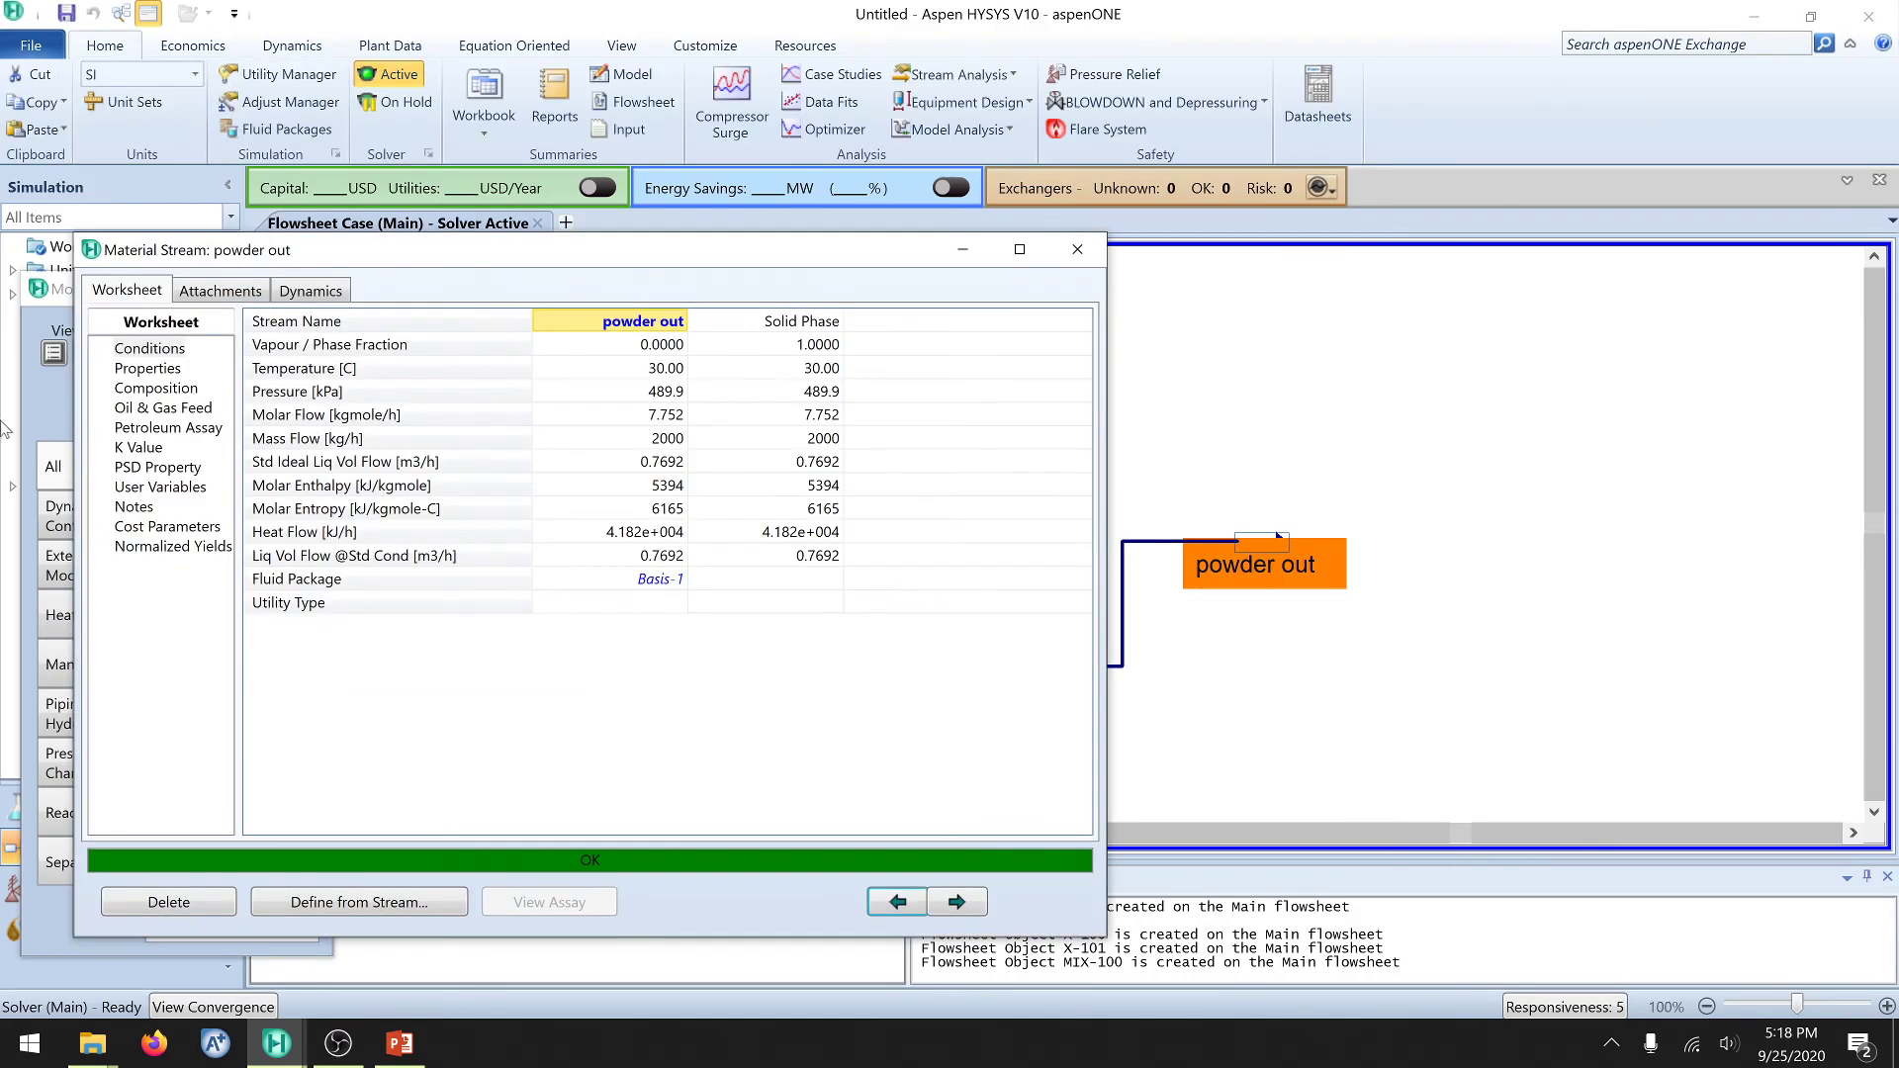
# Step: Check powder out's Kaolinite particle size distribution, then close the stream window
pyautogui.click(186, 472)
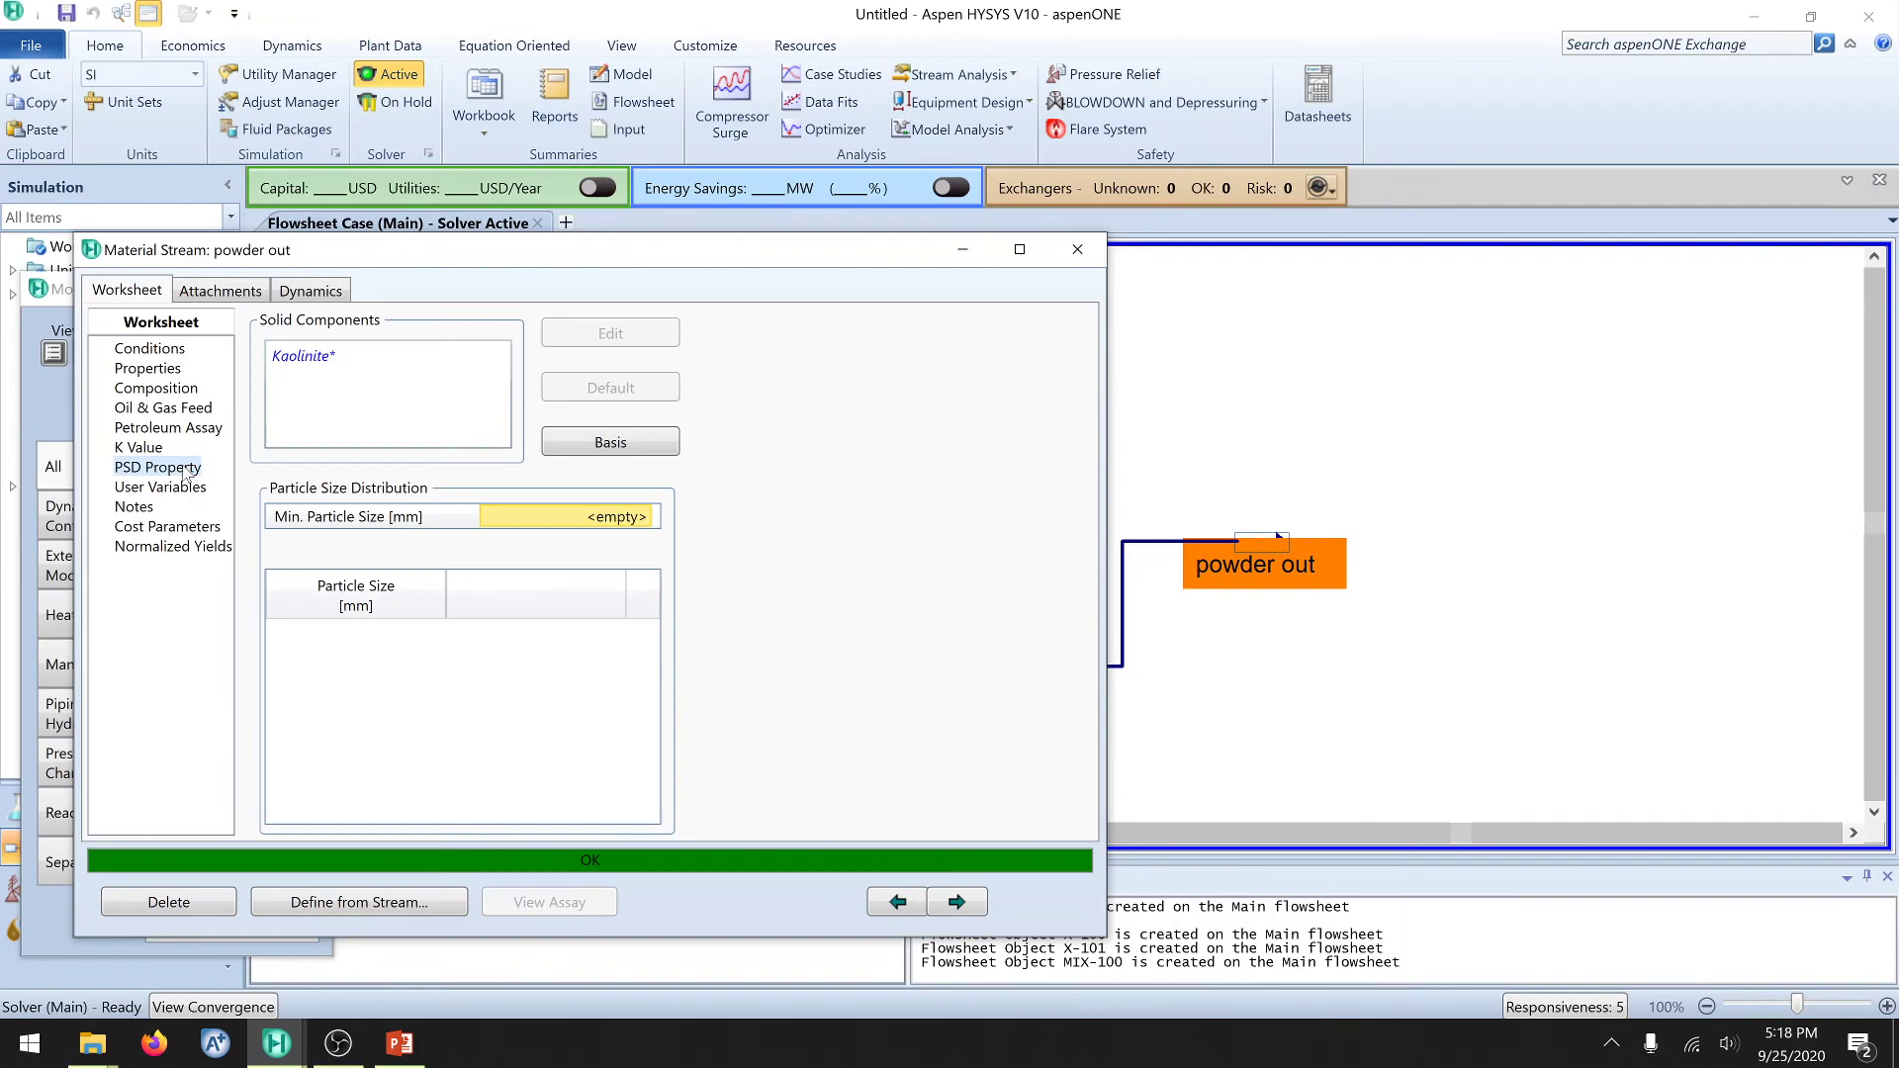
pyautogui.click(317, 362)
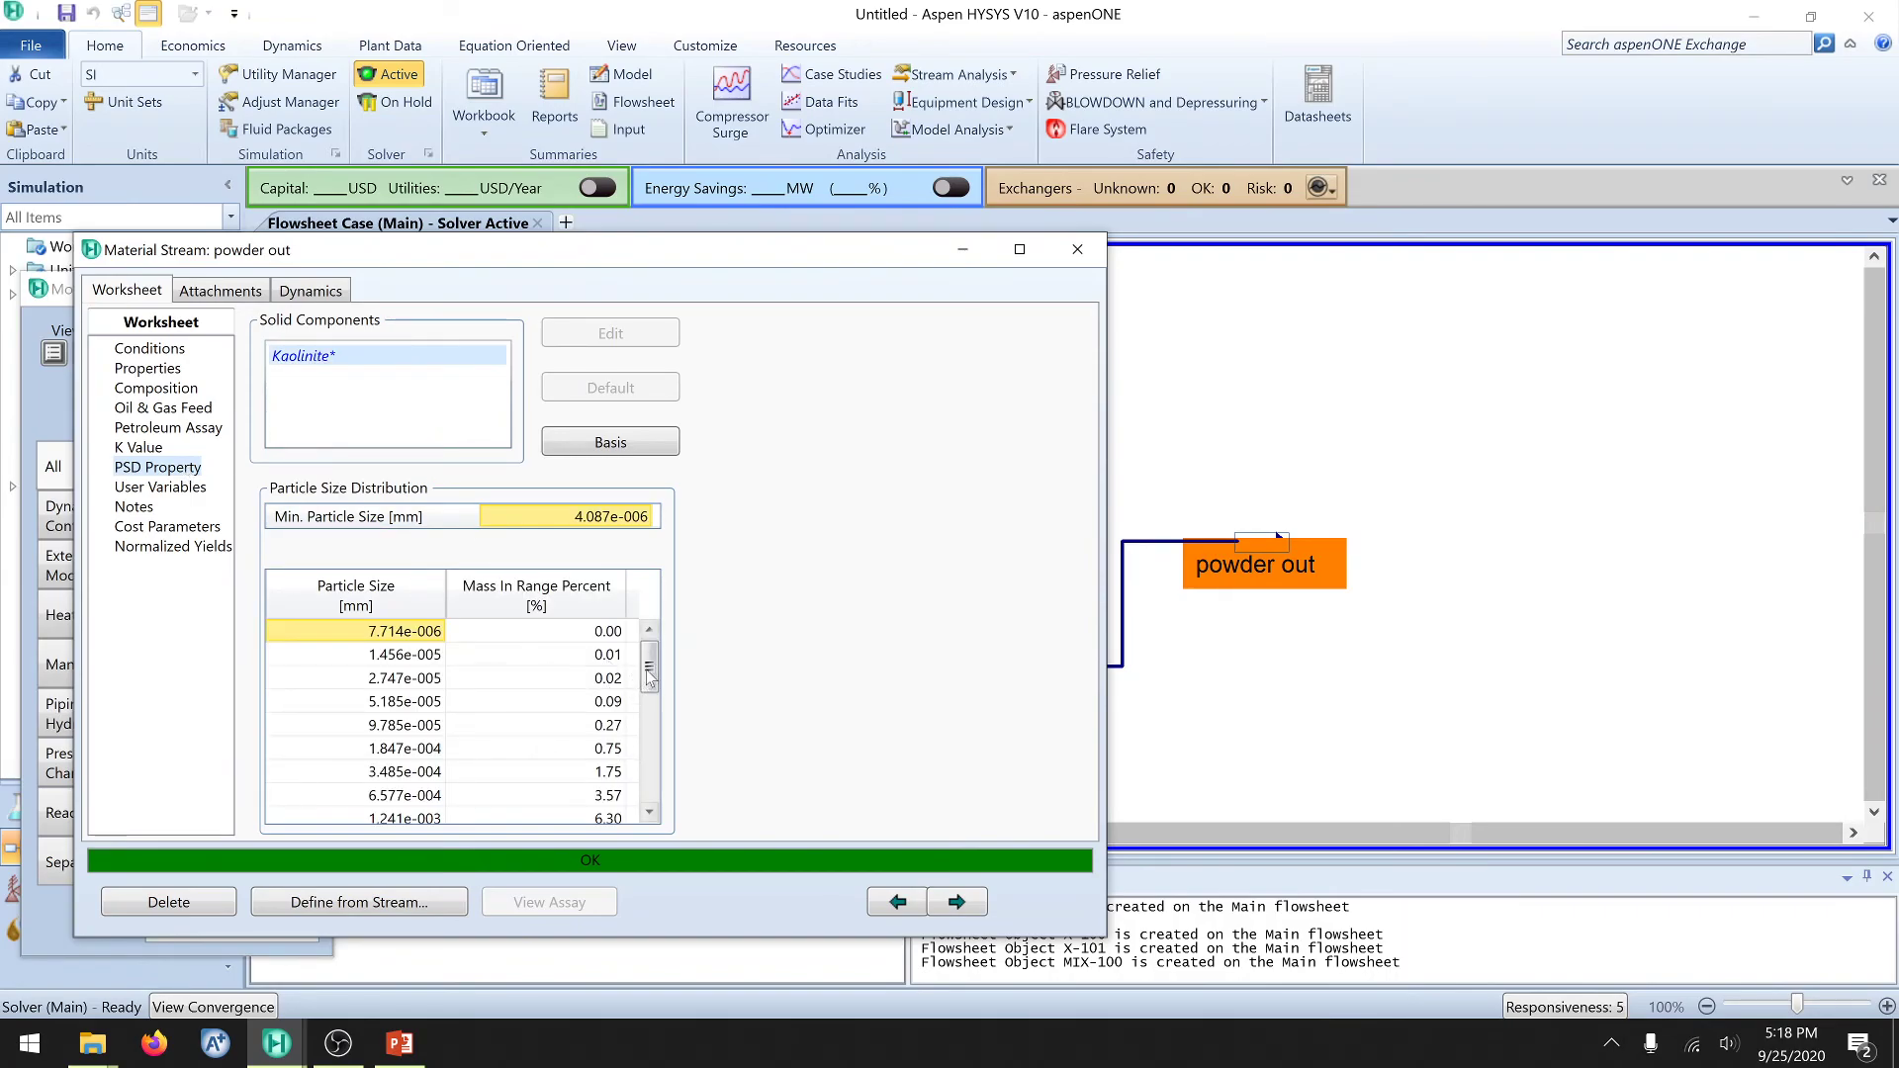
pyautogui.moveTo(649, 669); pyautogui.dragTo(651, 776)
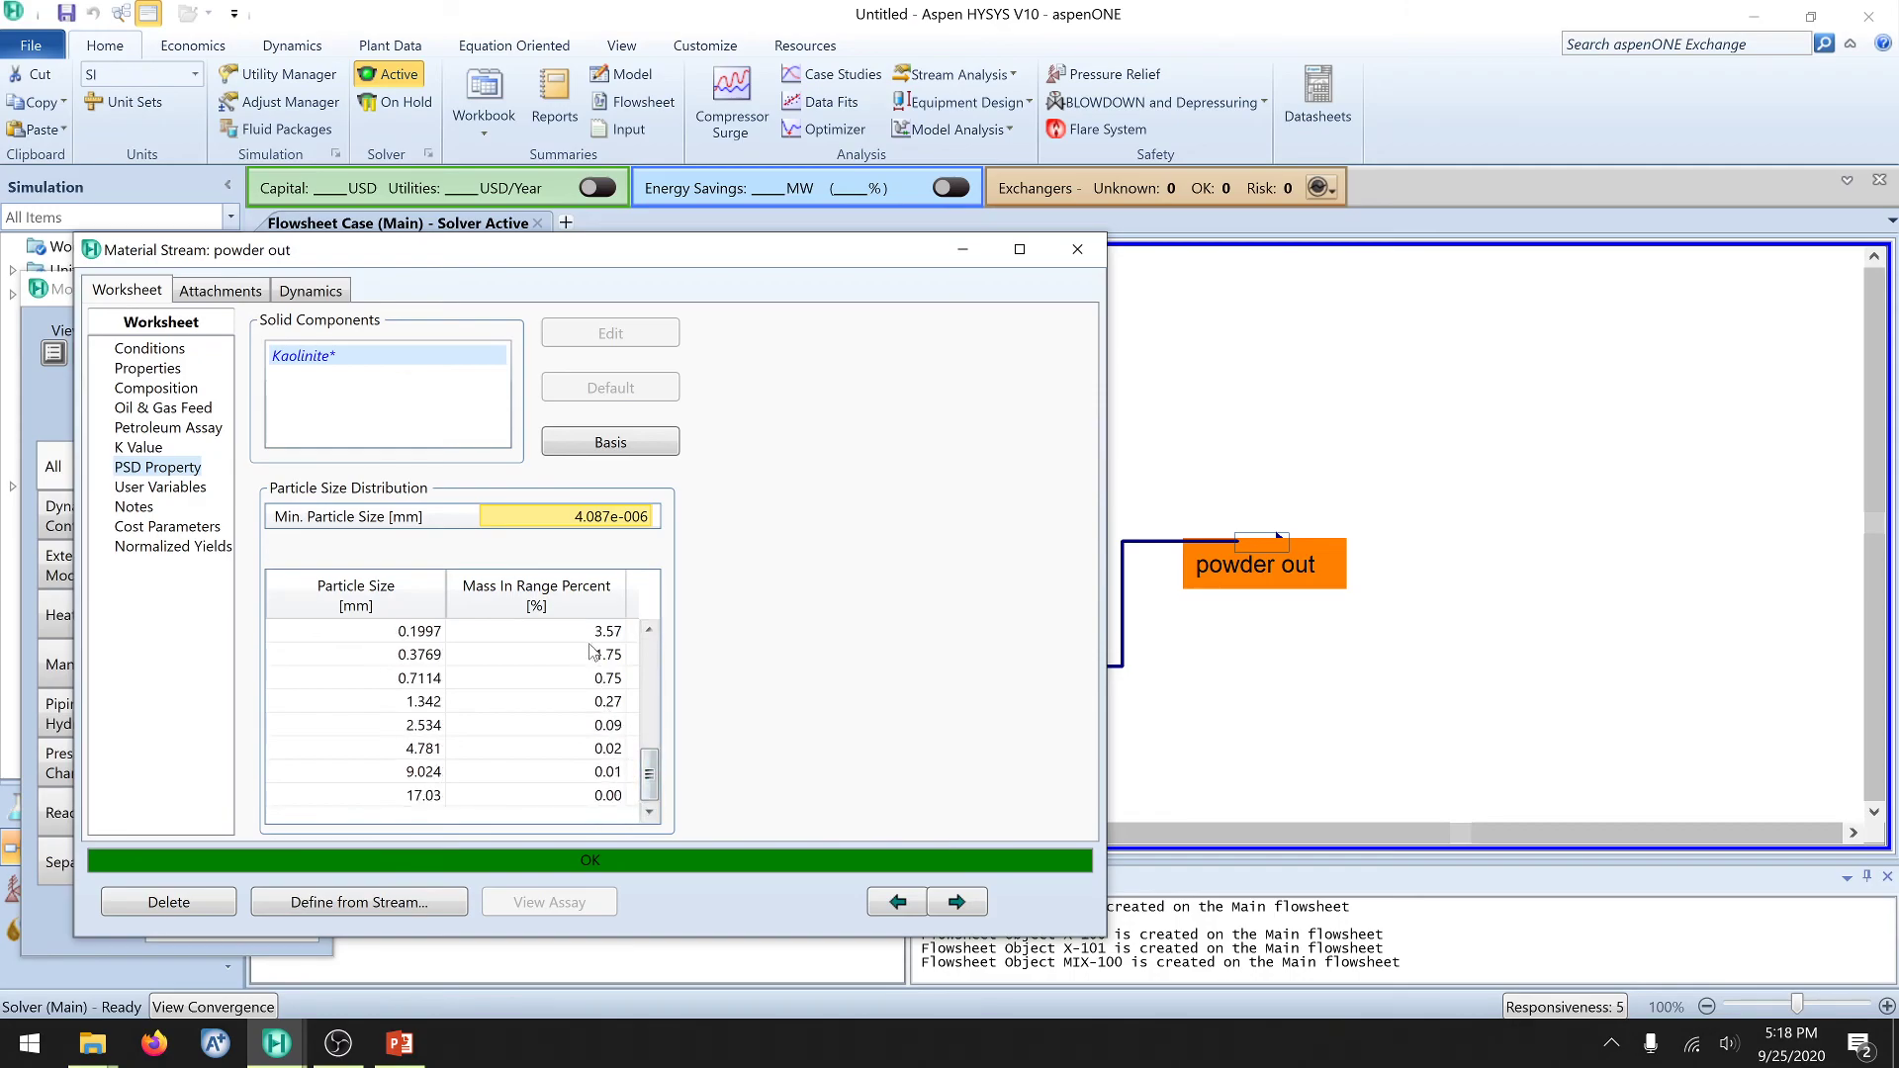
pyautogui.moveTo(648, 775); pyautogui.dragTo(649, 667)
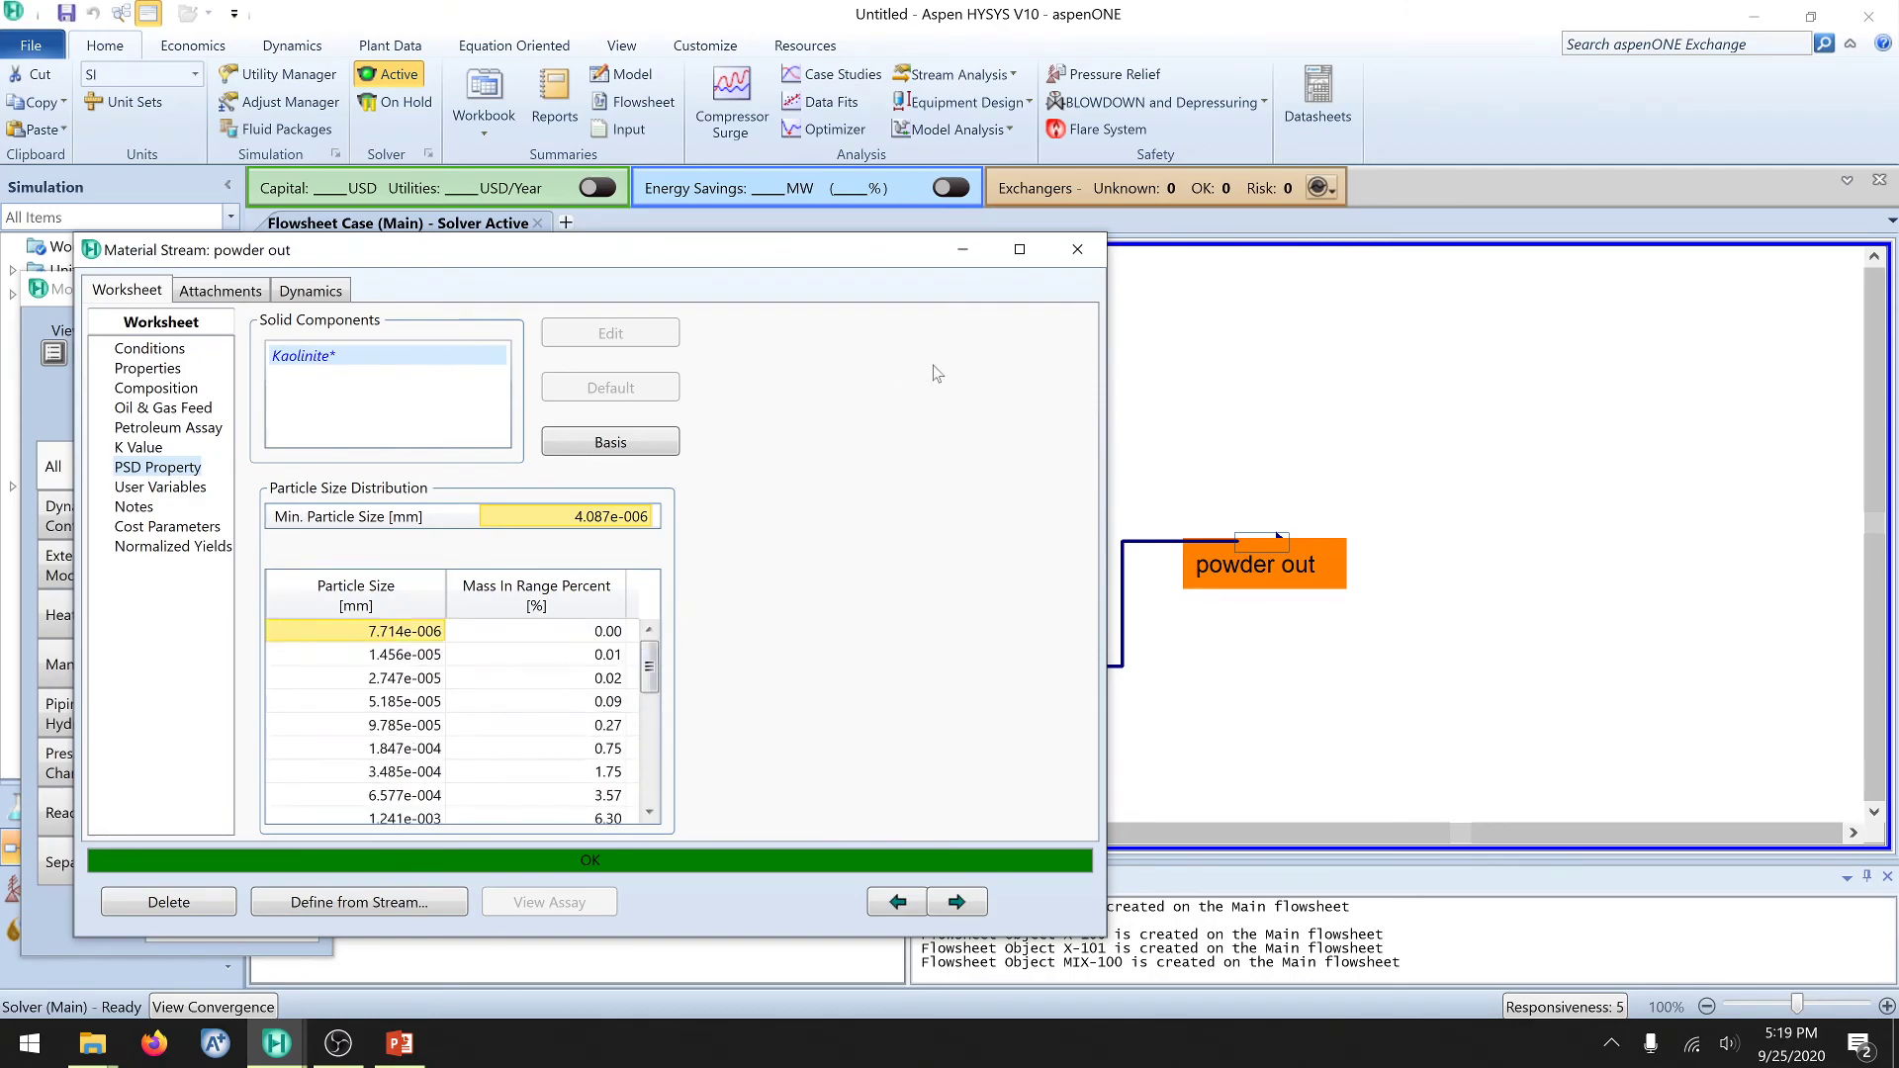
pyautogui.click(1074, 250)
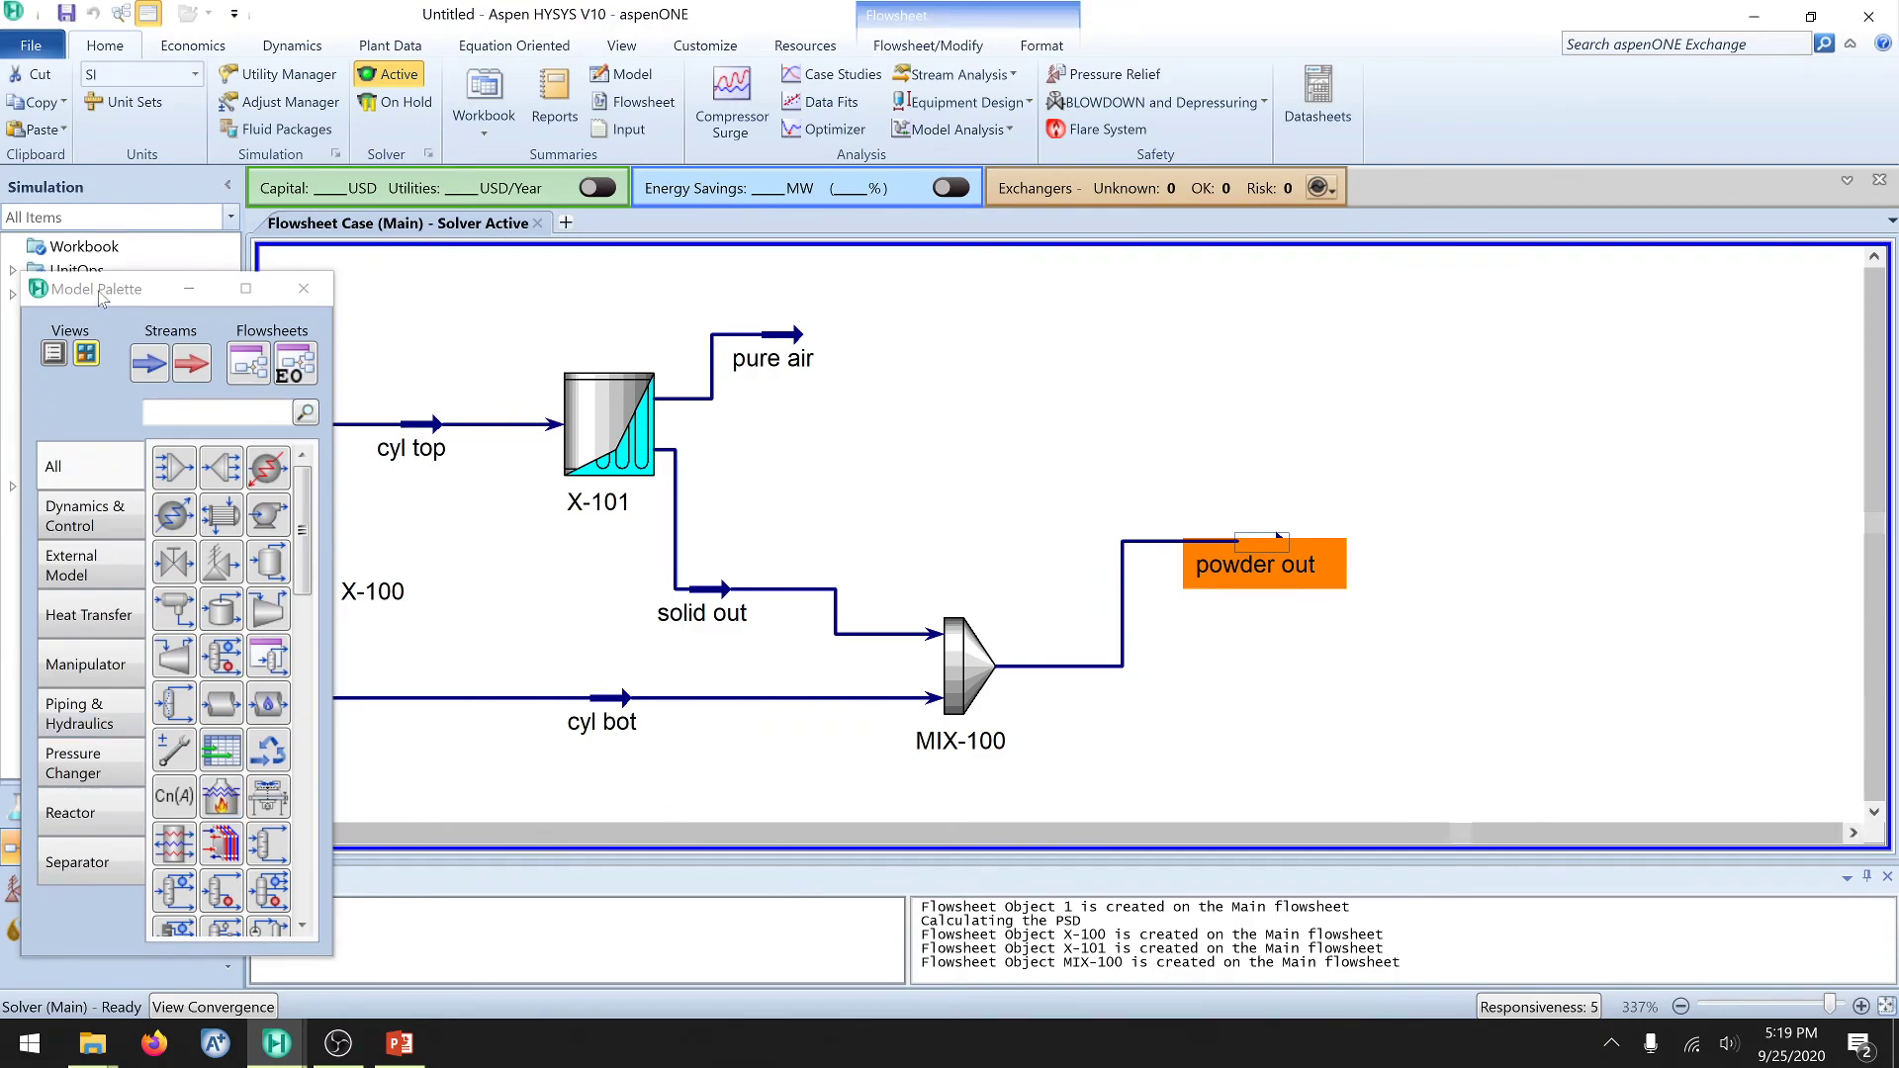
pyautogui.moveTo(101, 301); pyautogui.dragTo(4, 319)
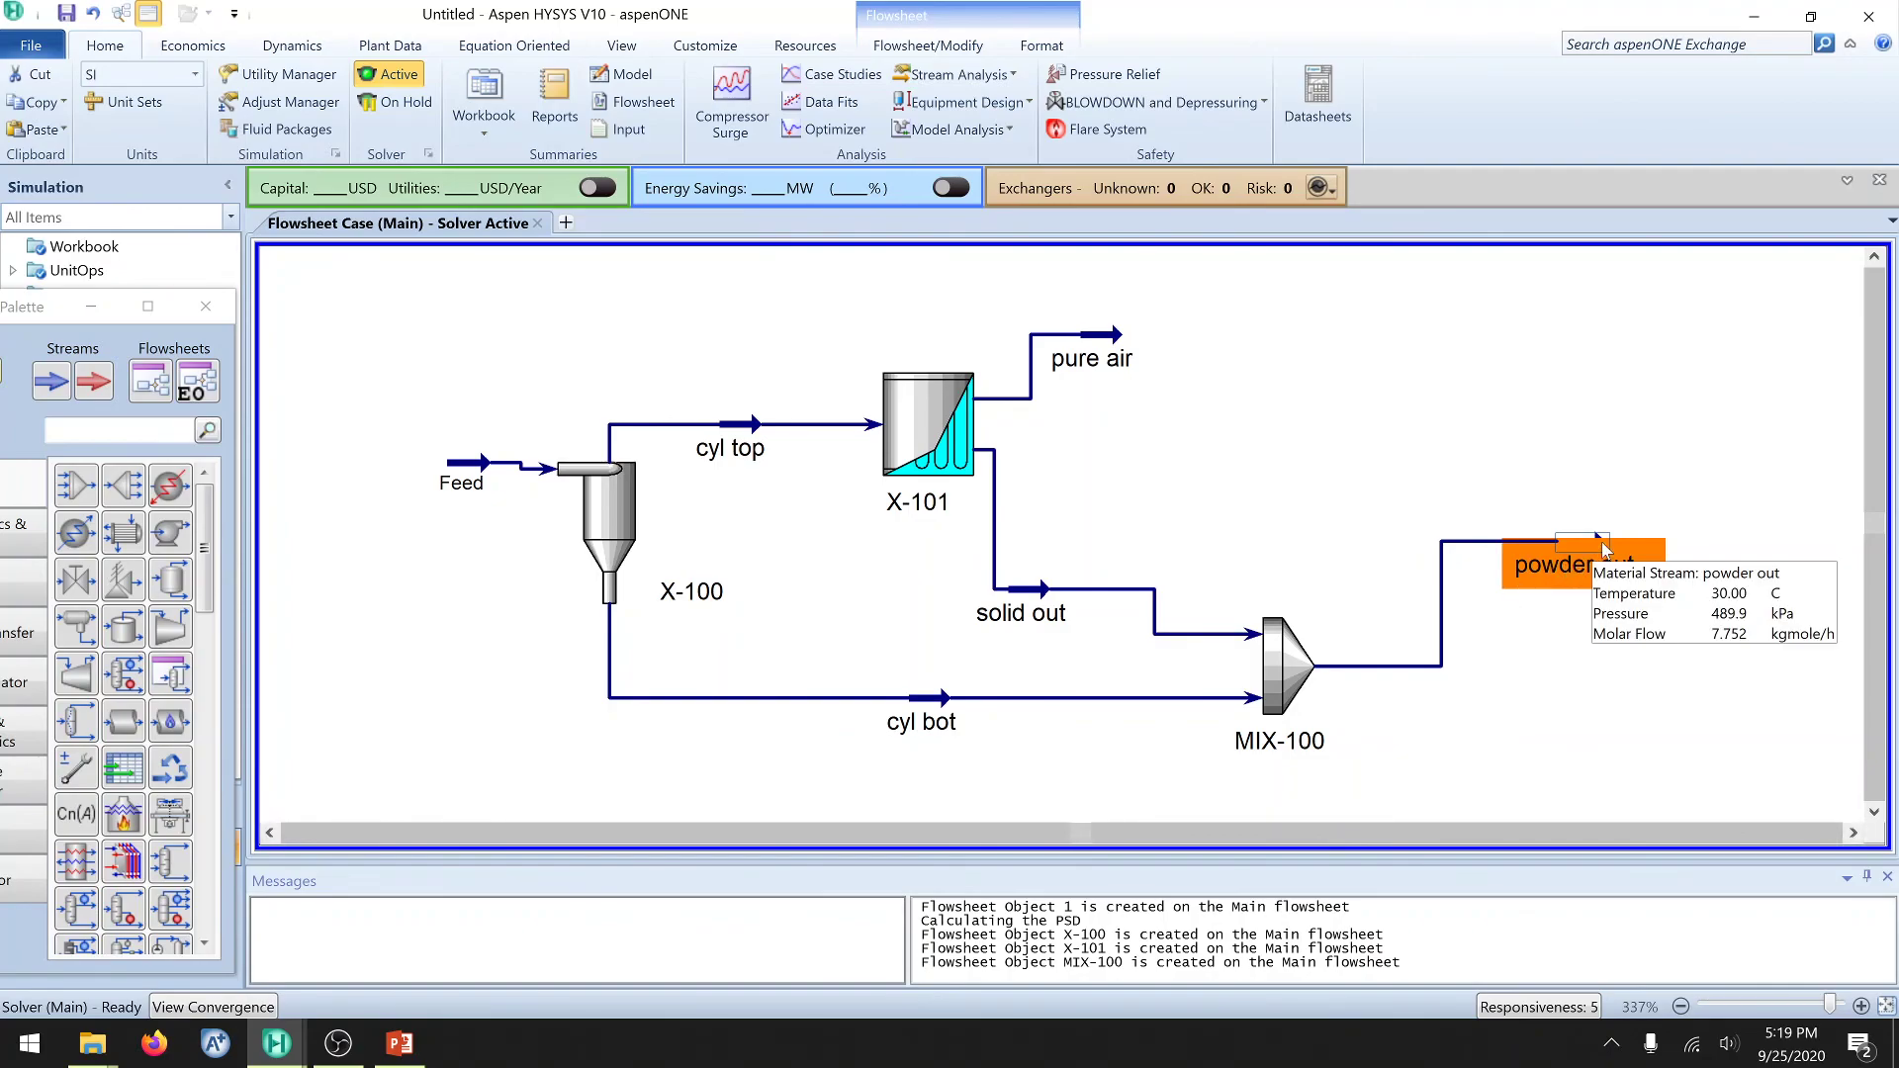
# Step: Show a small-font powder out table with 30 °C, 489.9 kPa and 7.752 kgmole/h
pyautogui.rightClick(1445, 594)
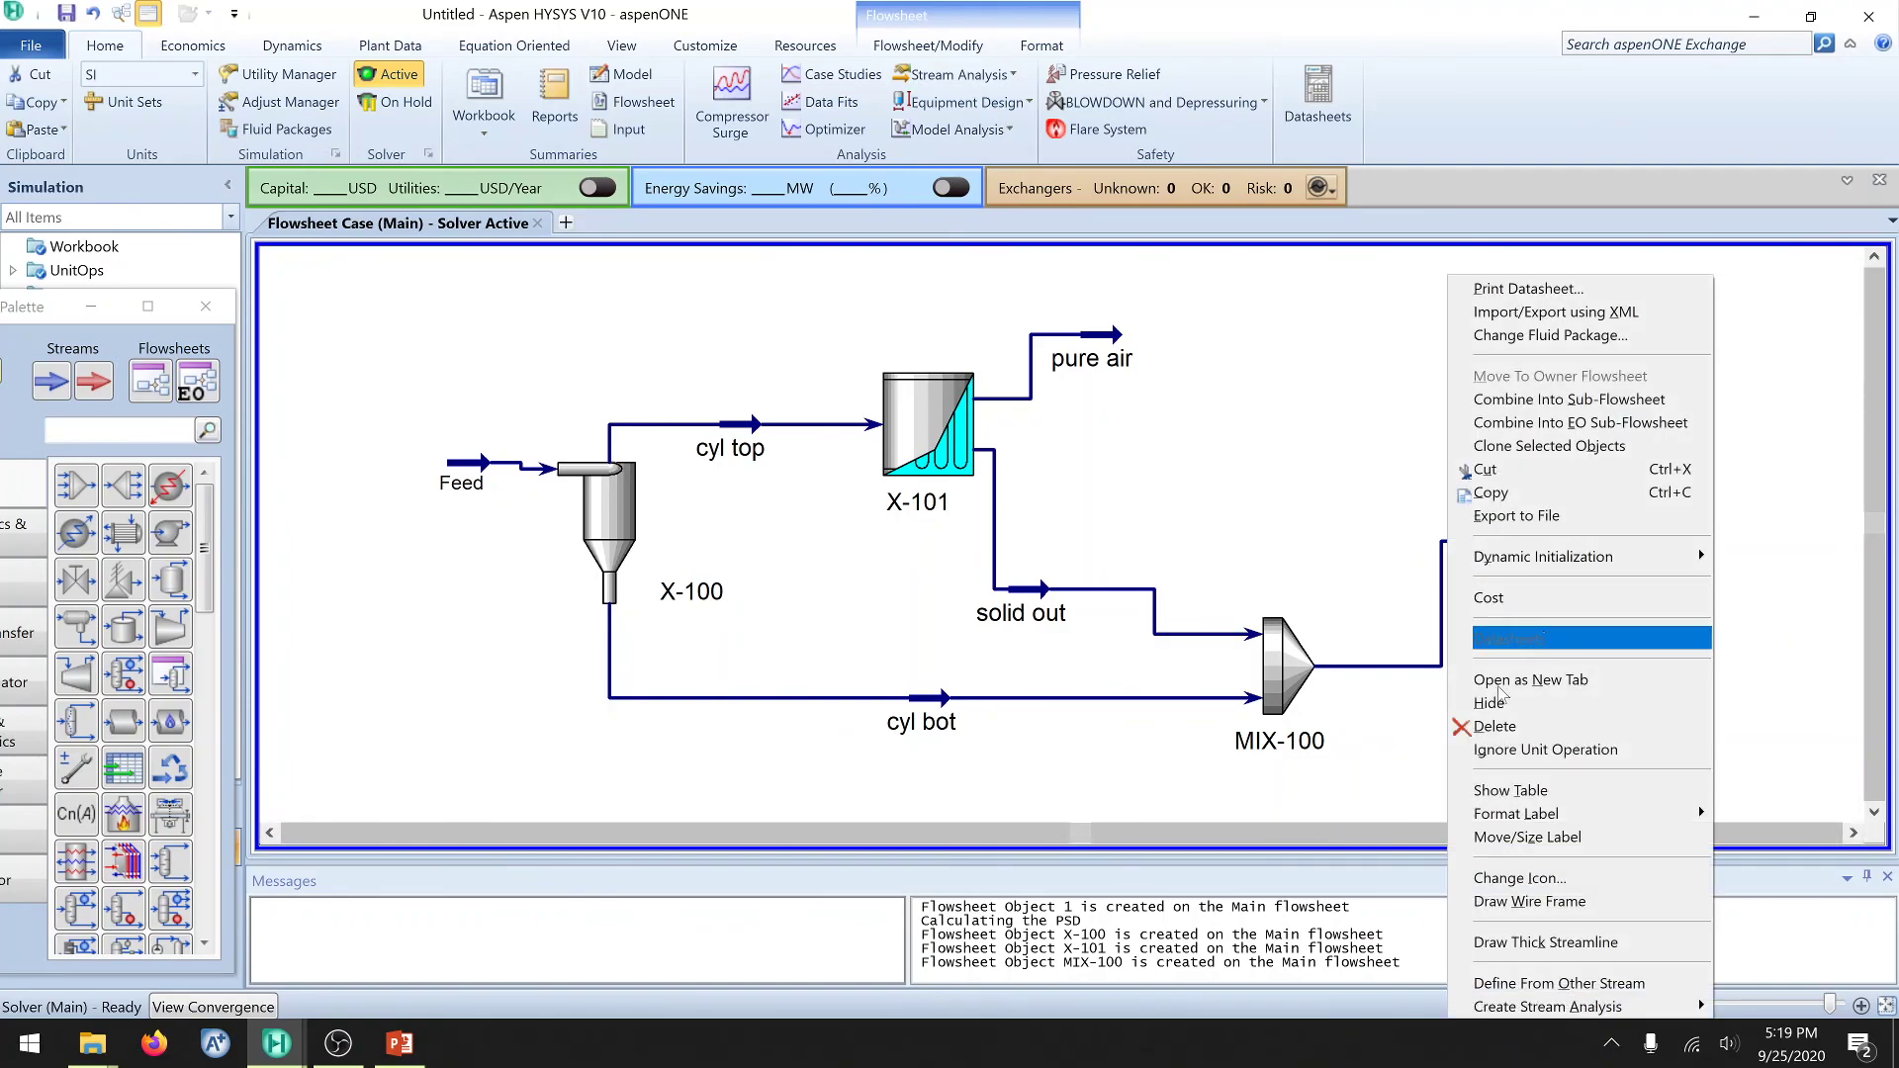
pyautogui.click(1510, 789)
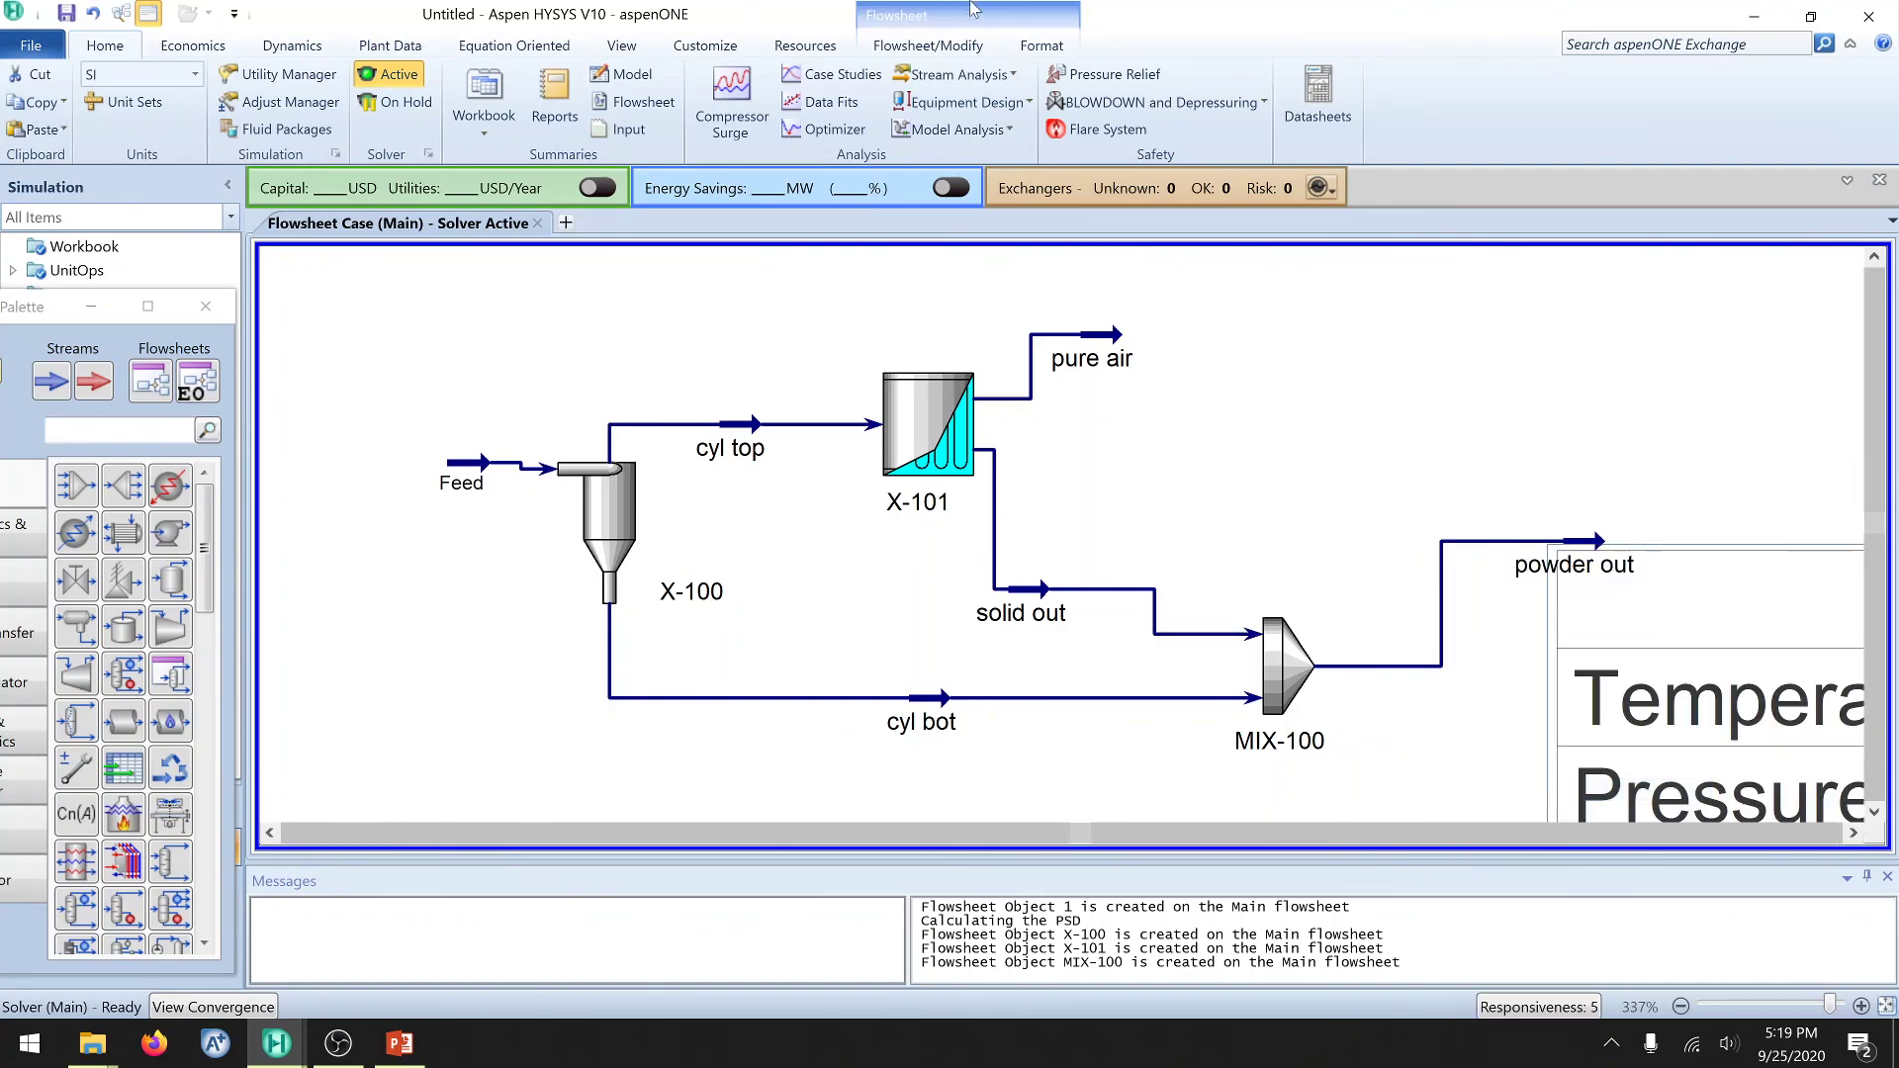
pyautogui.click(1042, 45)
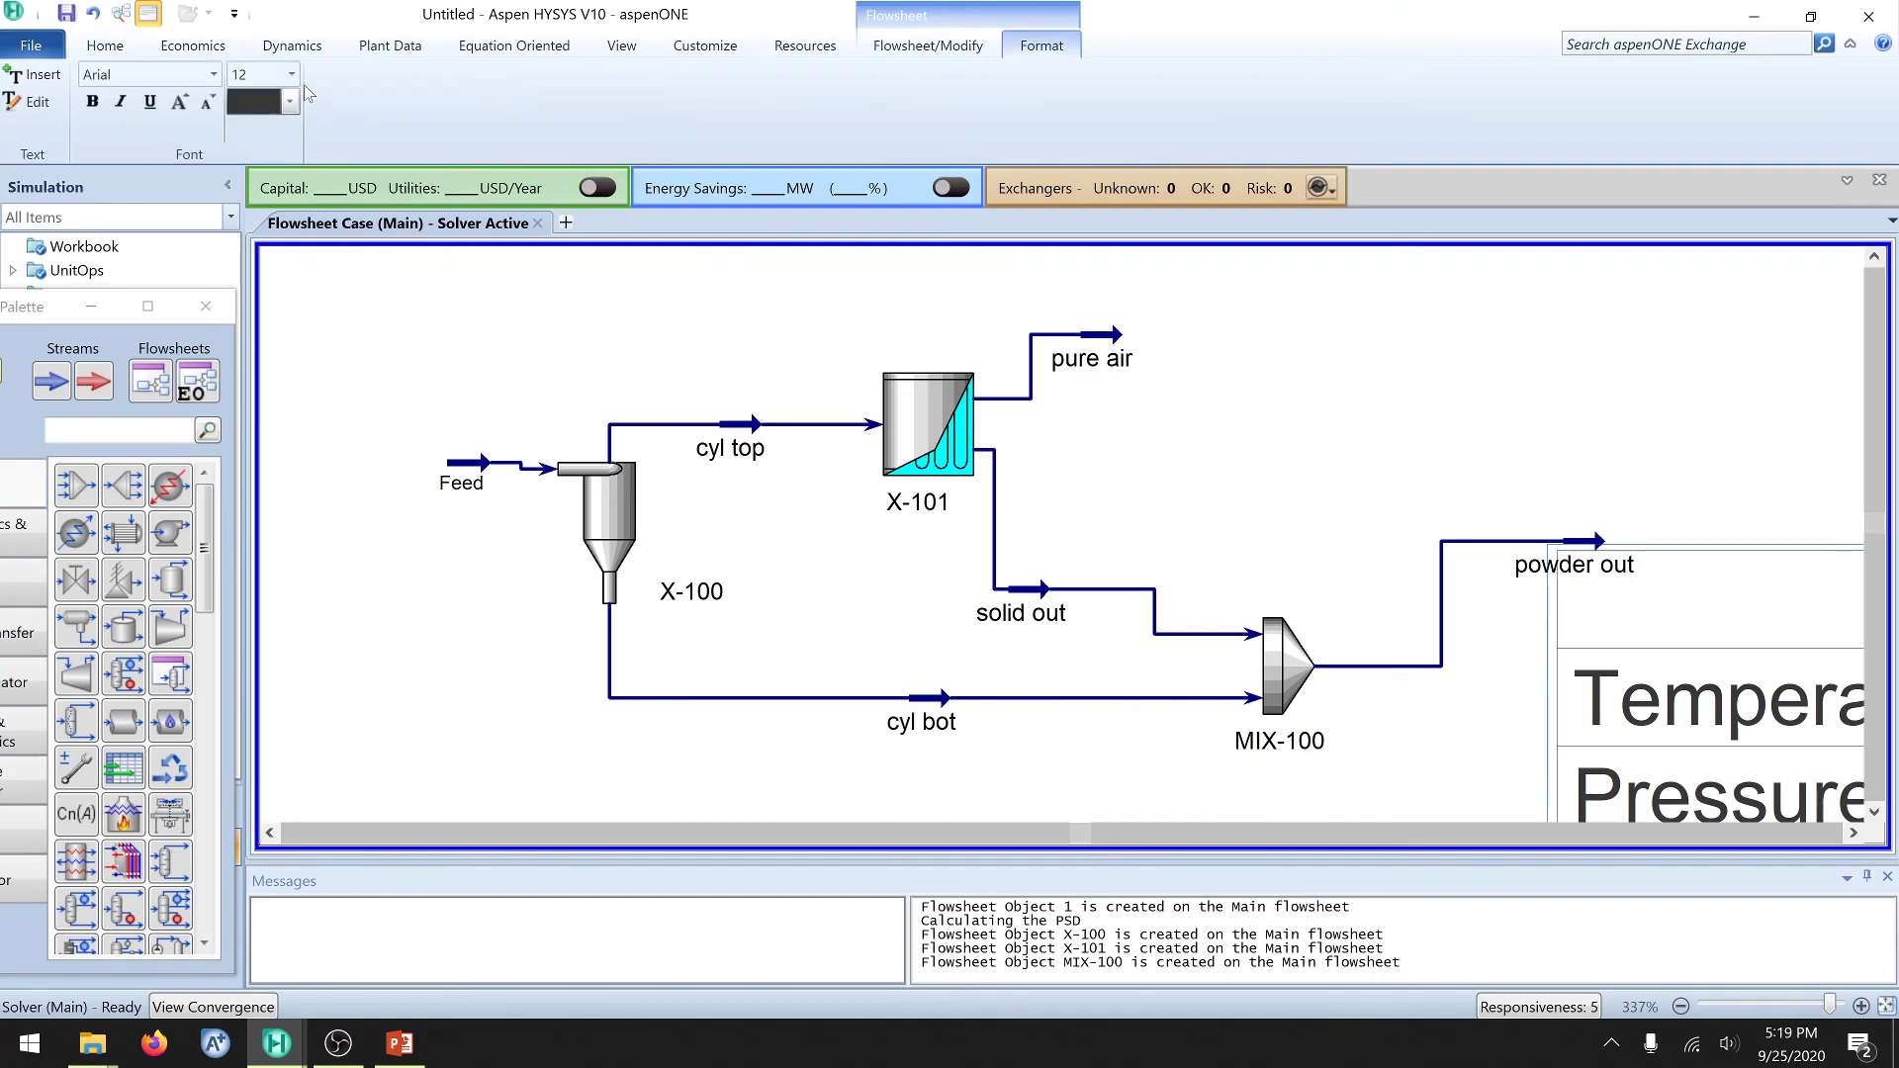
pyautogui.click(291, 74)
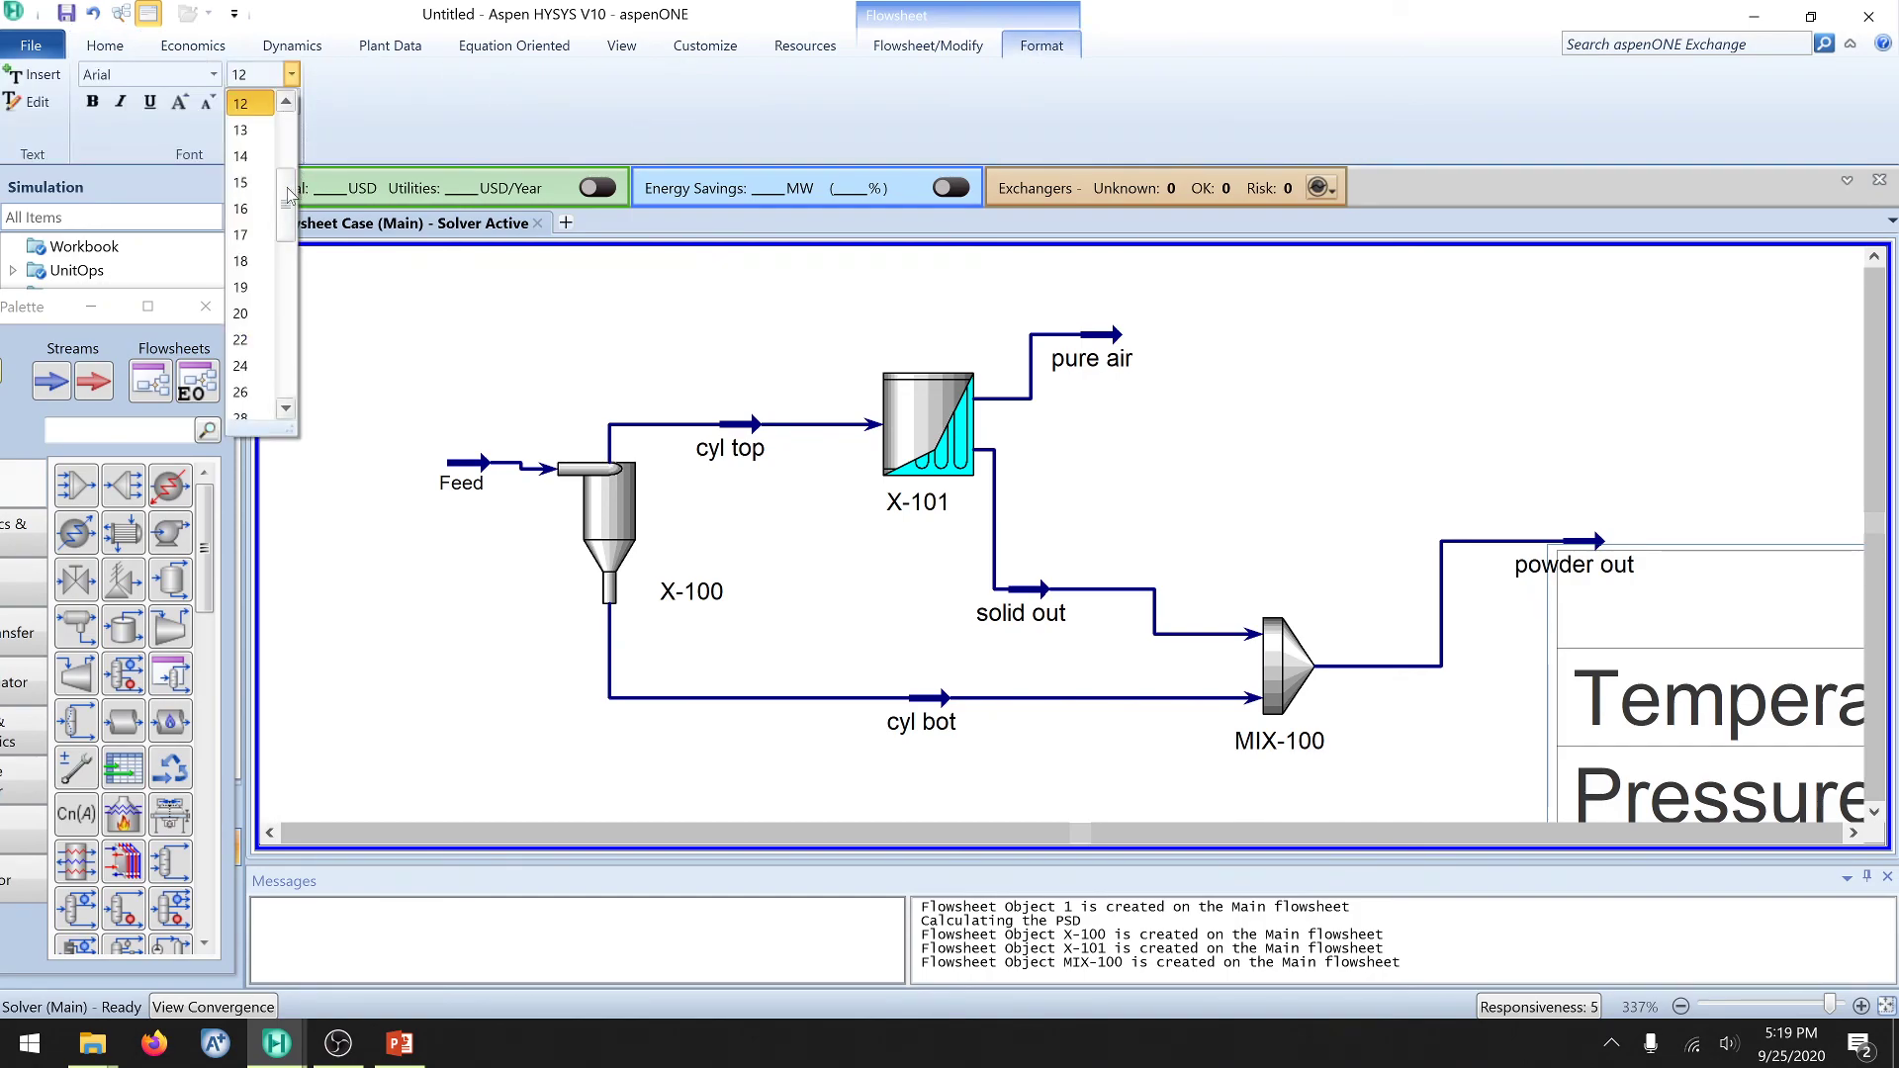
pyautogui.moveTo(288, 198); pyautogui.dragTo(288, 145)
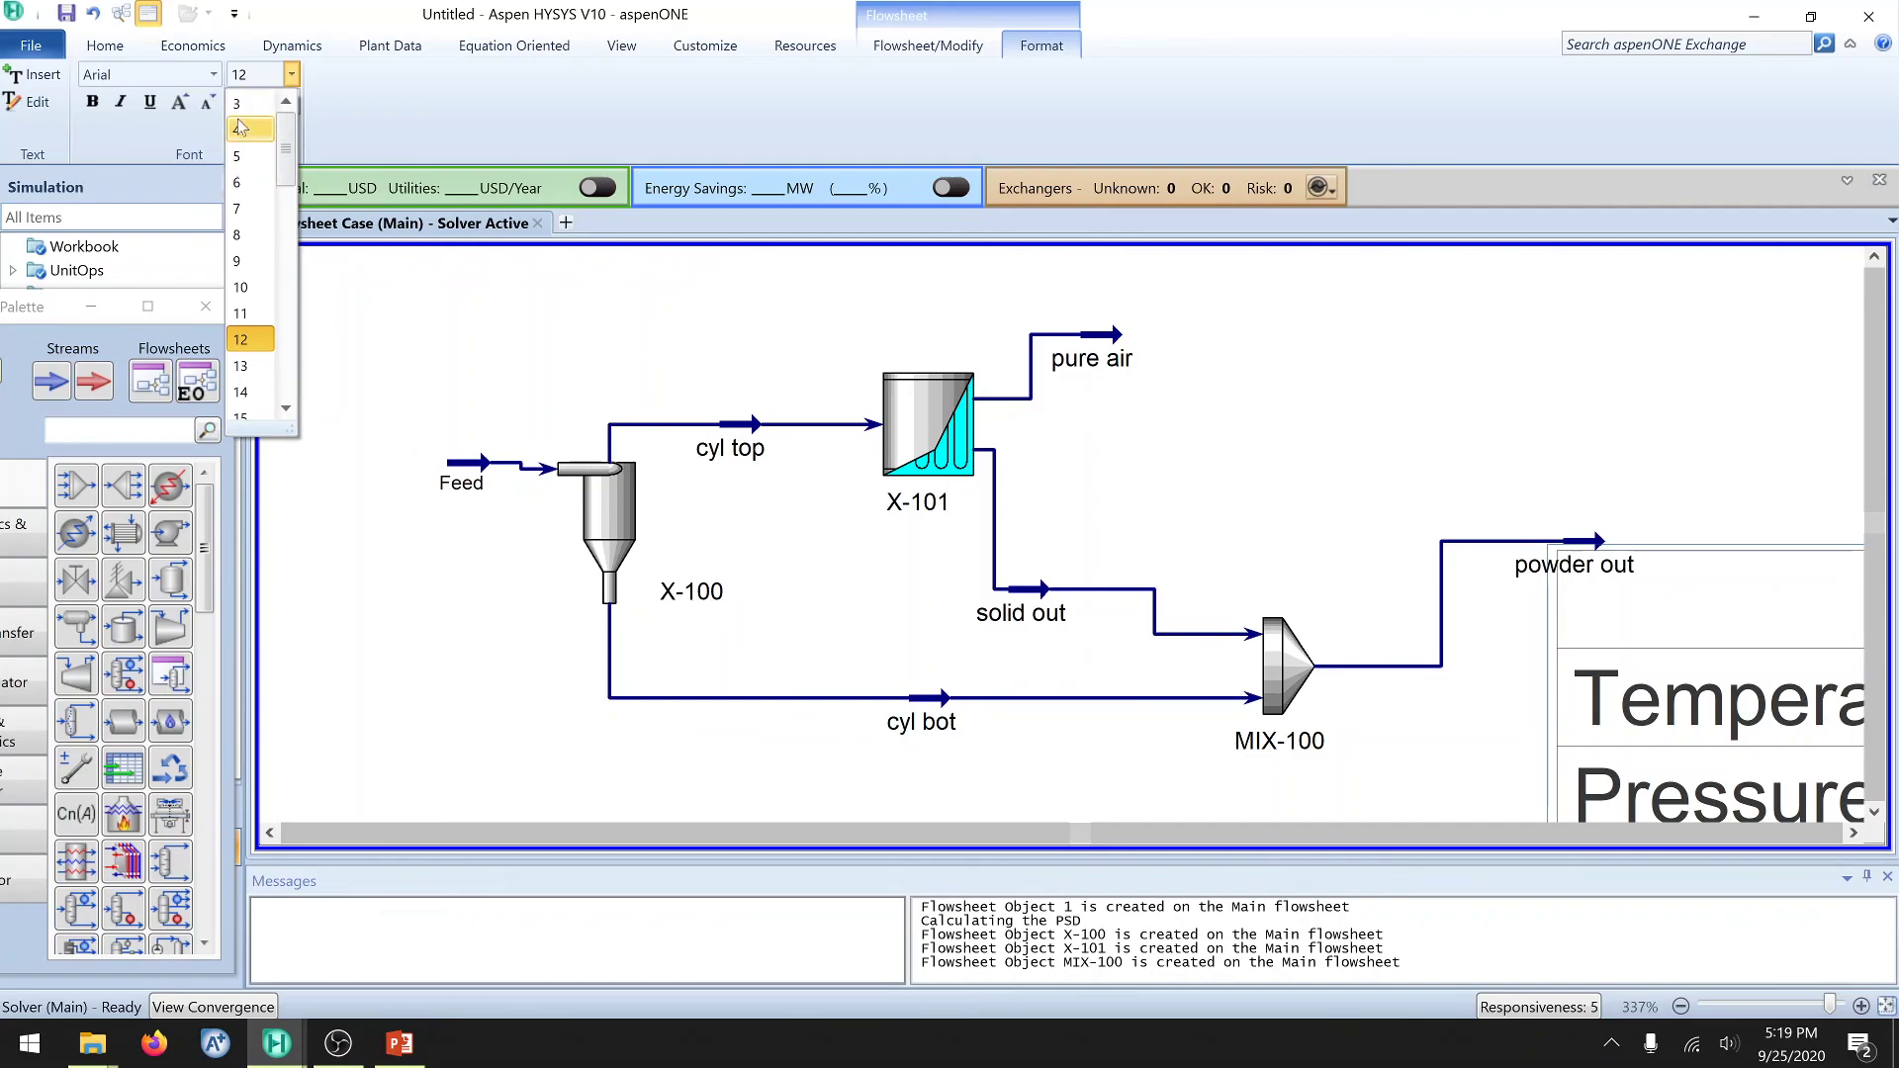
pyautogui.click(239, 129)
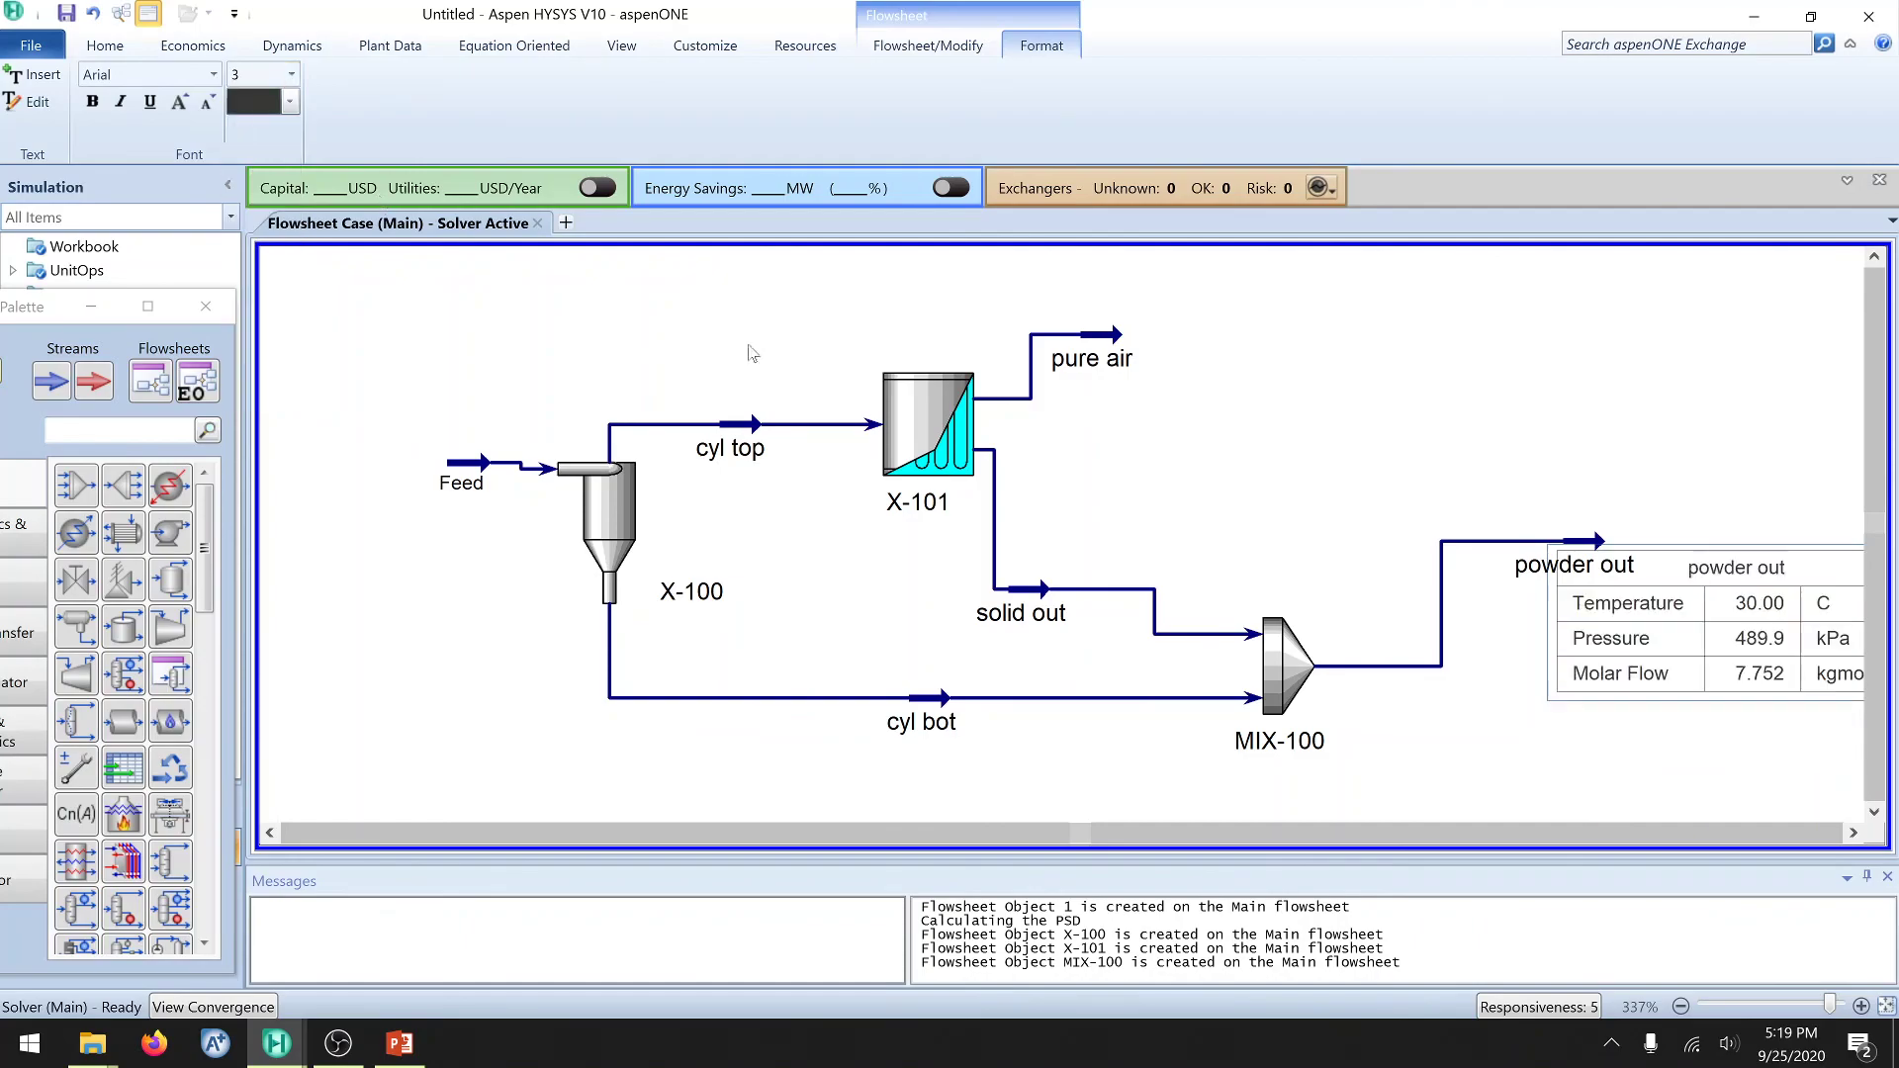
pyautogui.click(1847, 843)
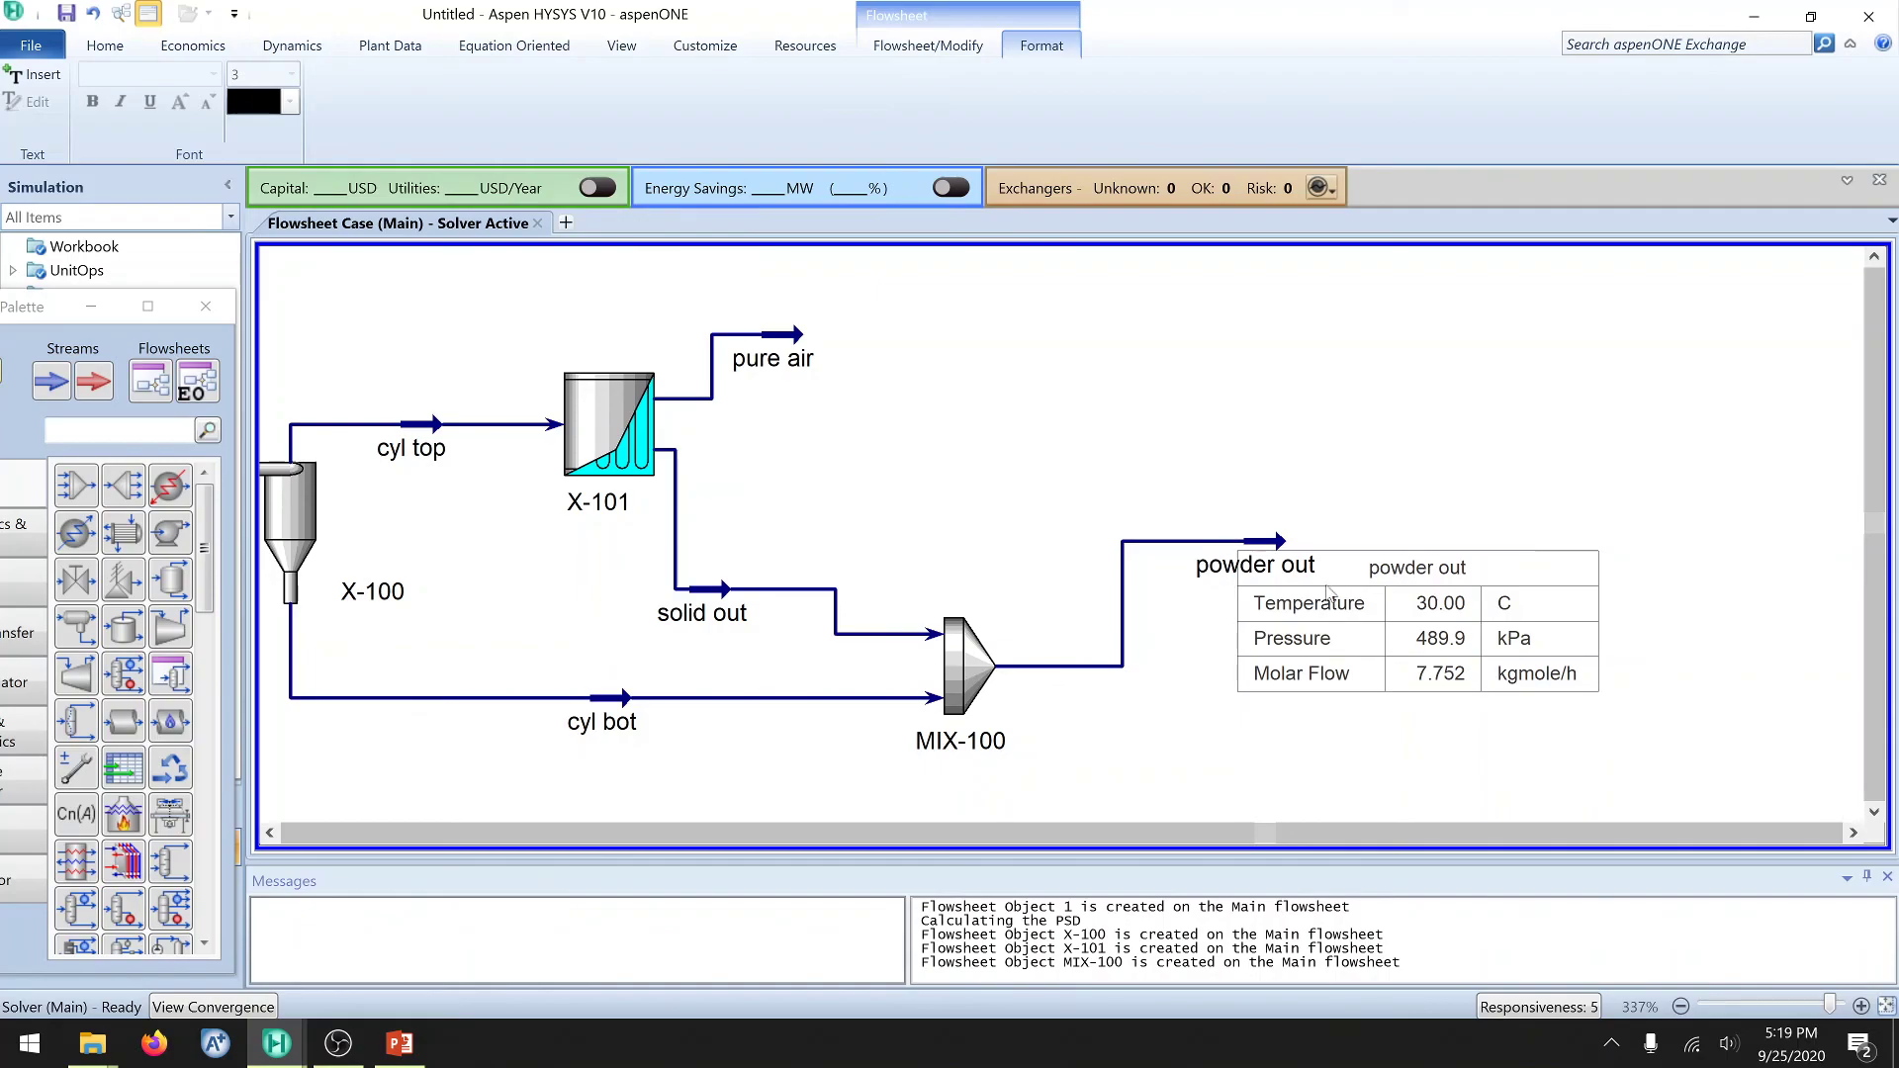
pyautogui.click(270, 832)
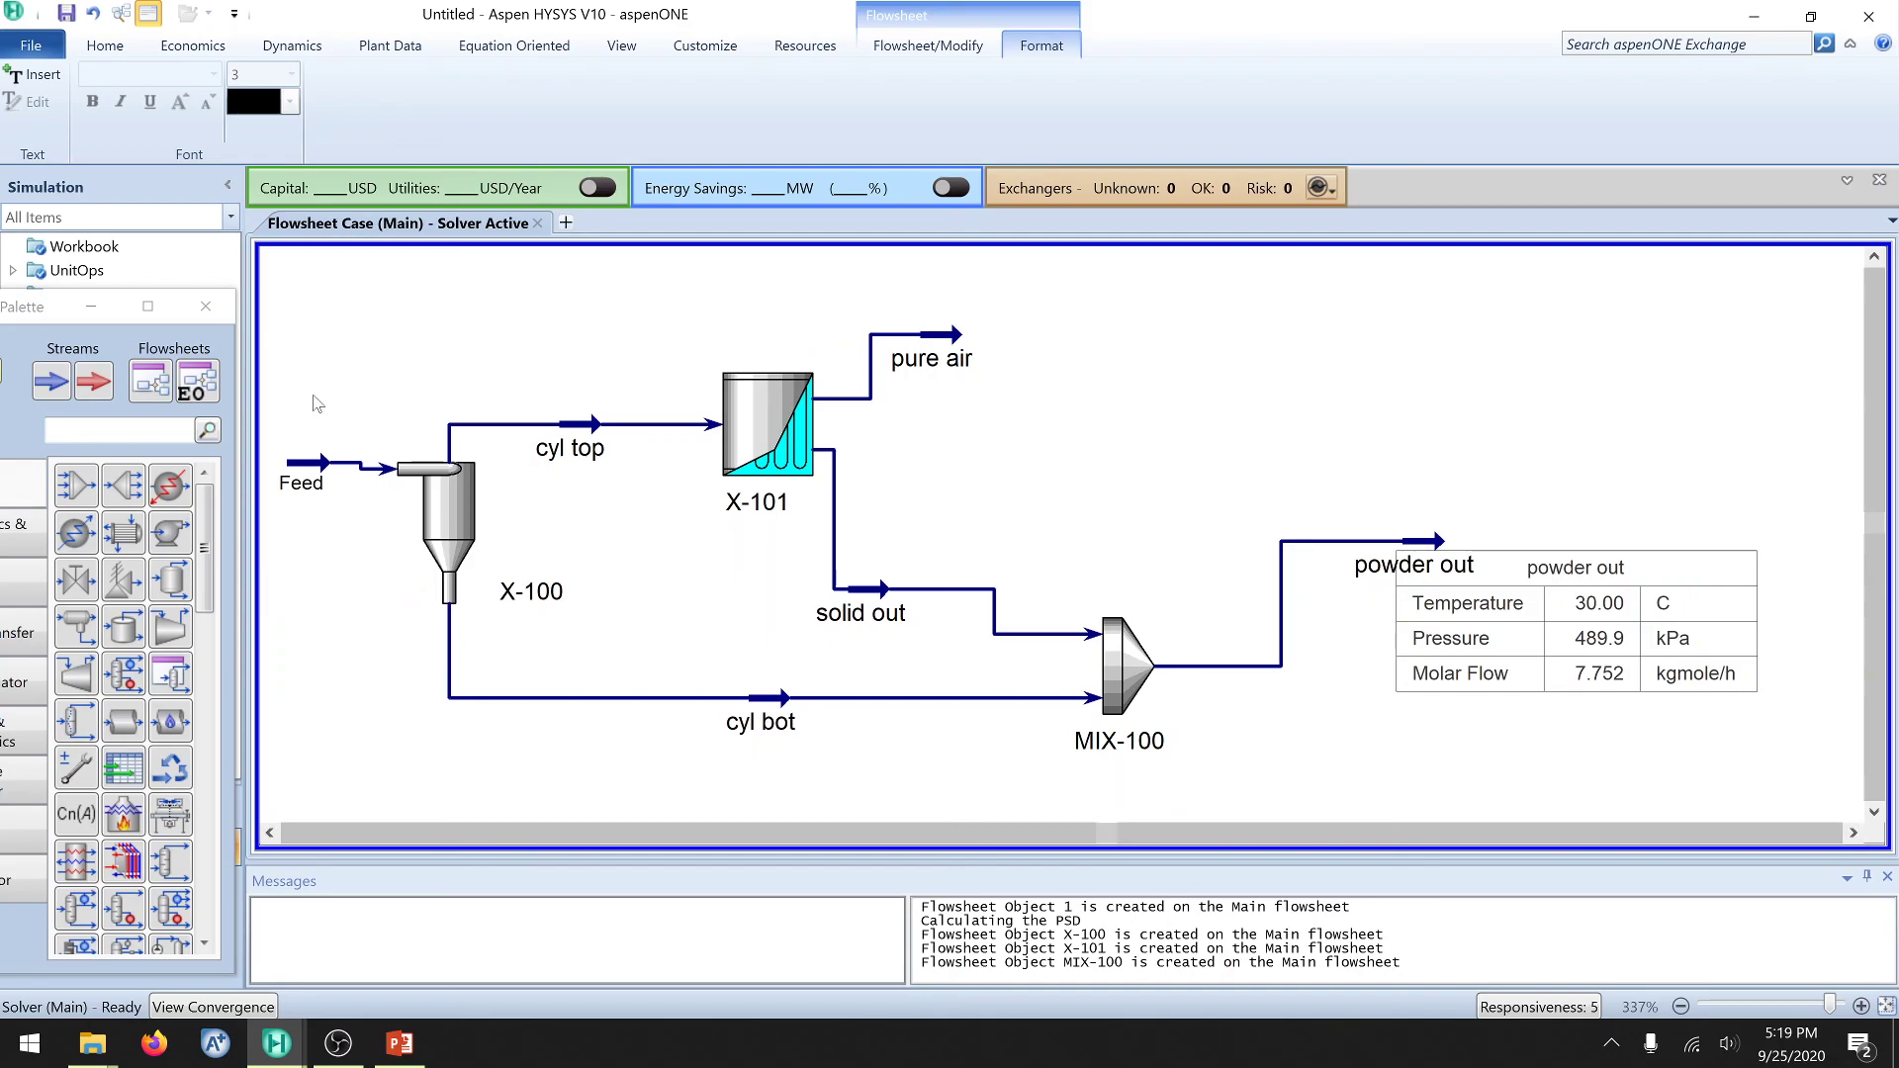